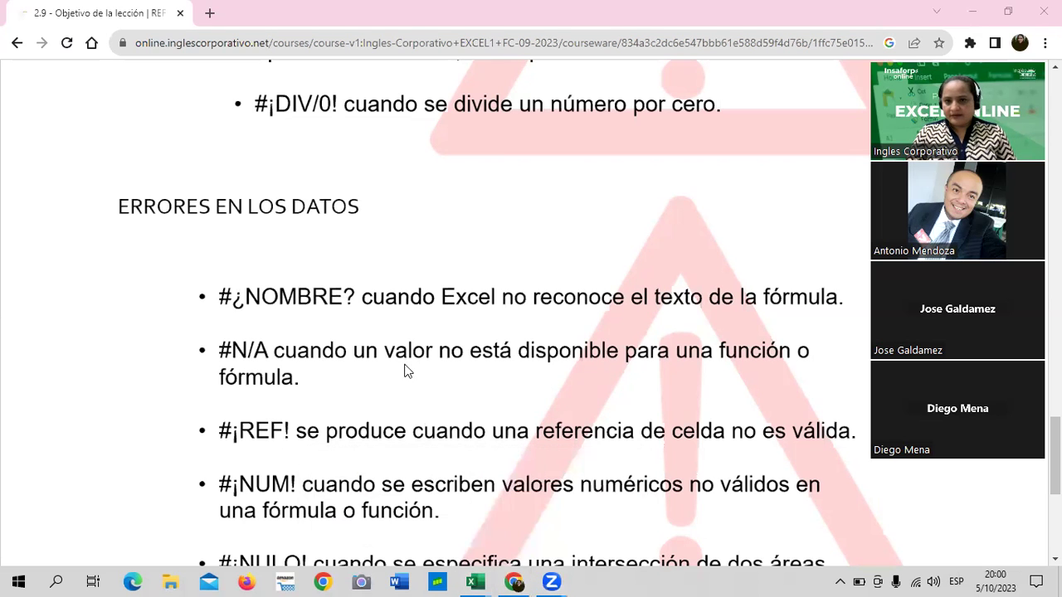
Step: Switch from the Chrome lesson page to the 2.4 Fórmulas y funciones básicas workbook
key("alt+Tab")
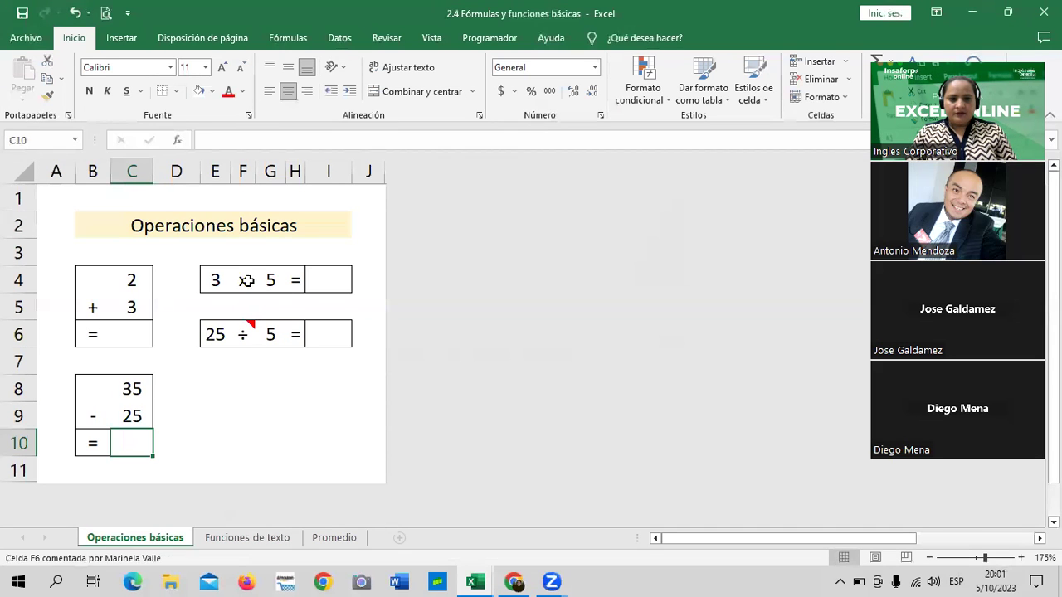
Step: View the Funciones de texto and Promedio sheets, then bring the Funciones basicas workbook forward
left_click(248, 538)
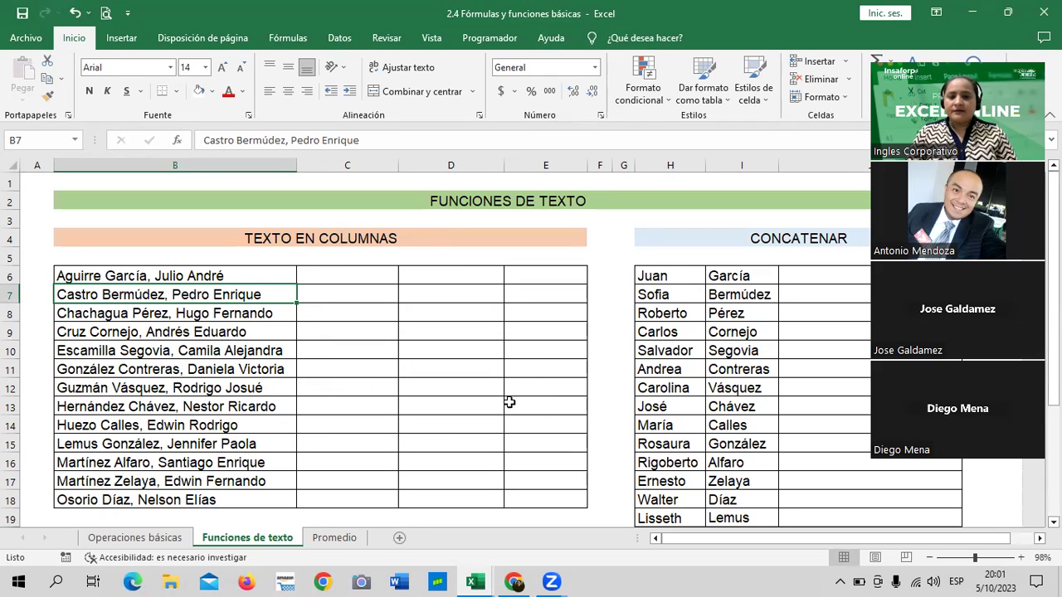
scroll(522, 404, "down", 5)
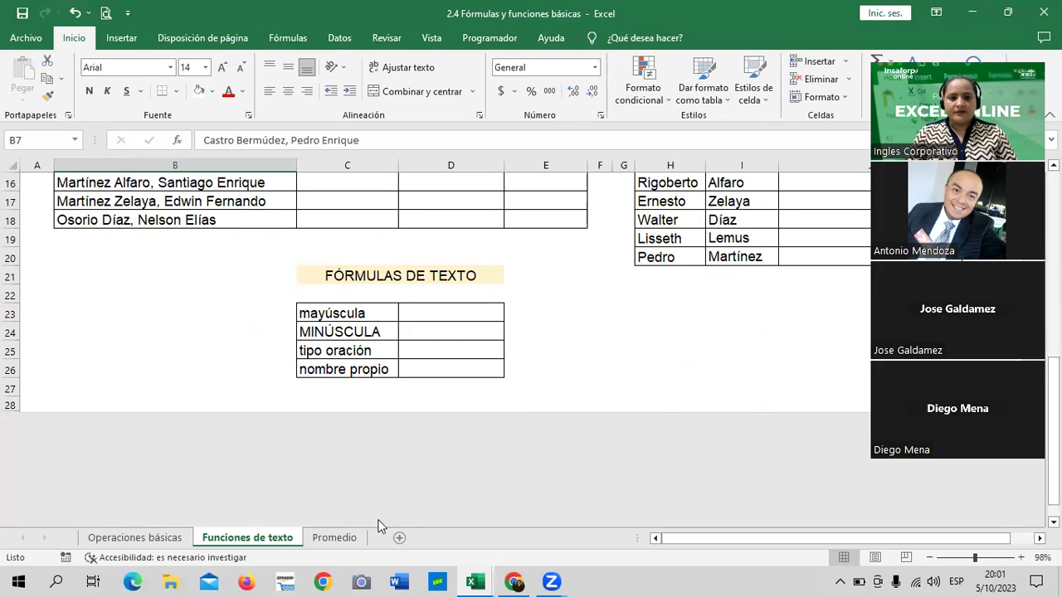
left_click(338, 539)
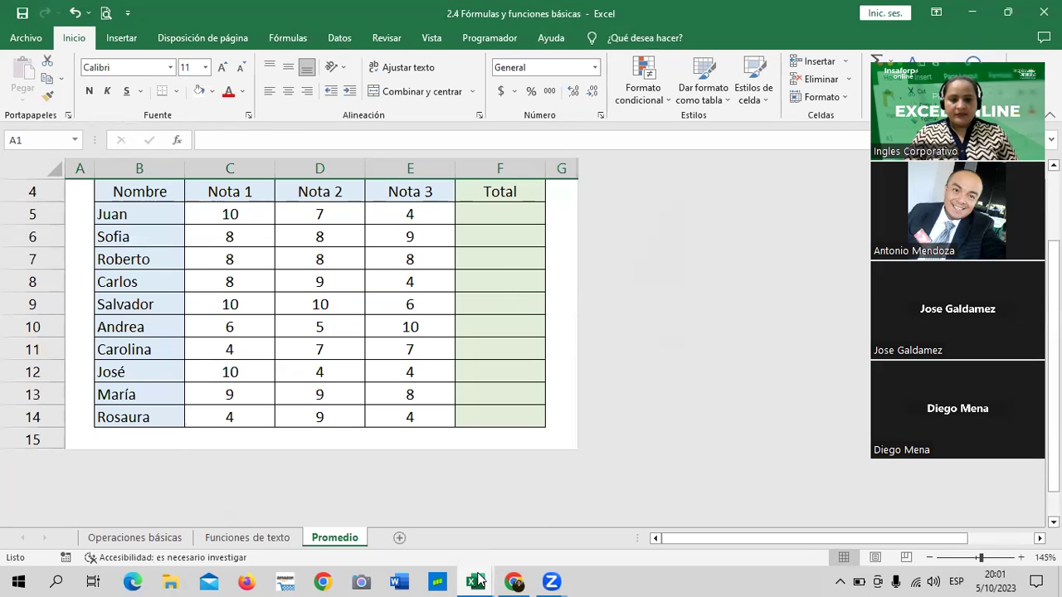
left_click(475, 582)
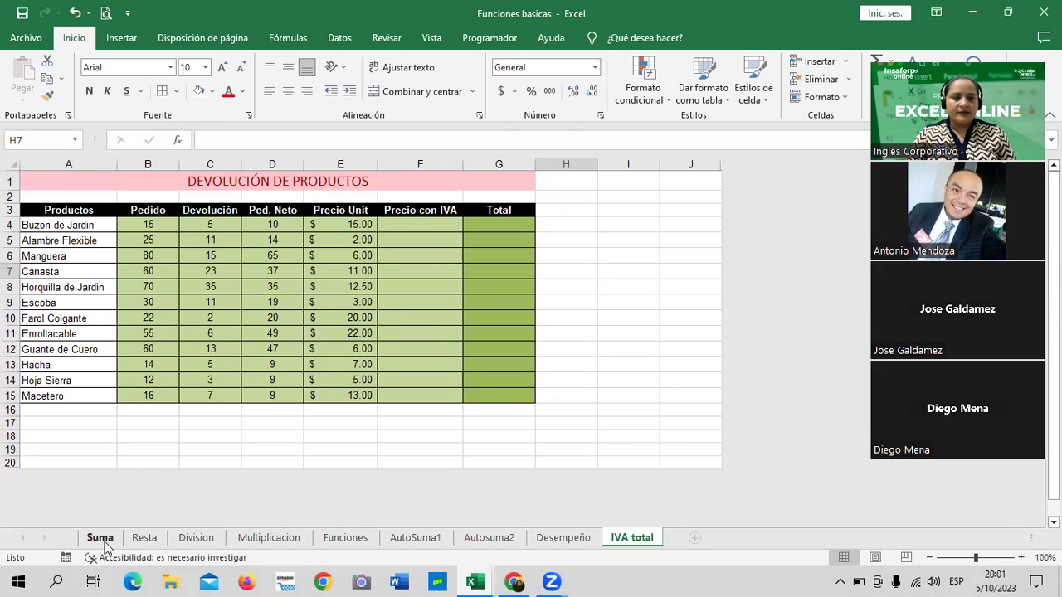
left_click(100, 537)
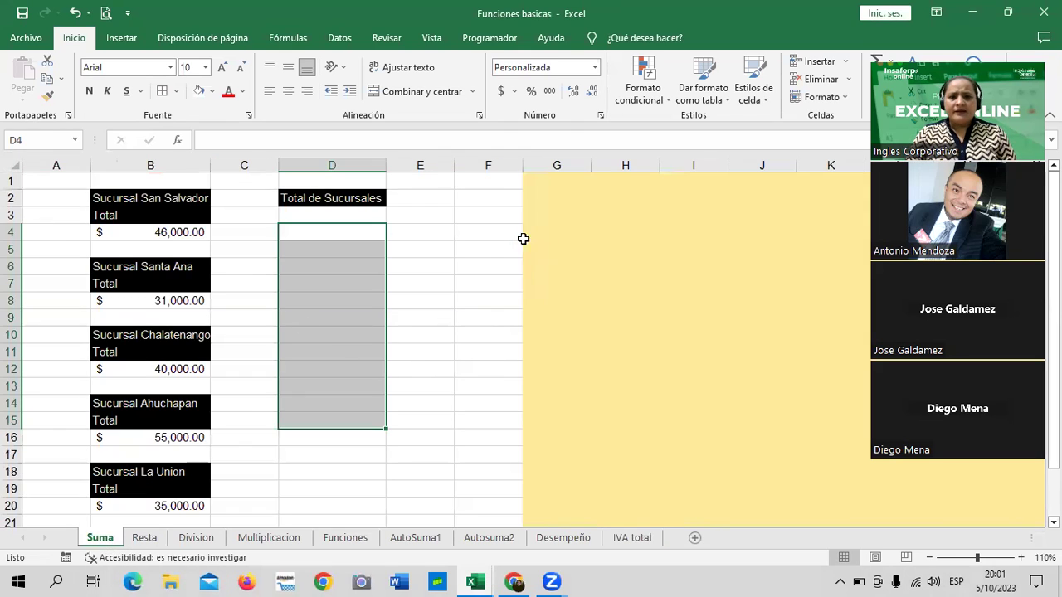
left_click(489, 237)
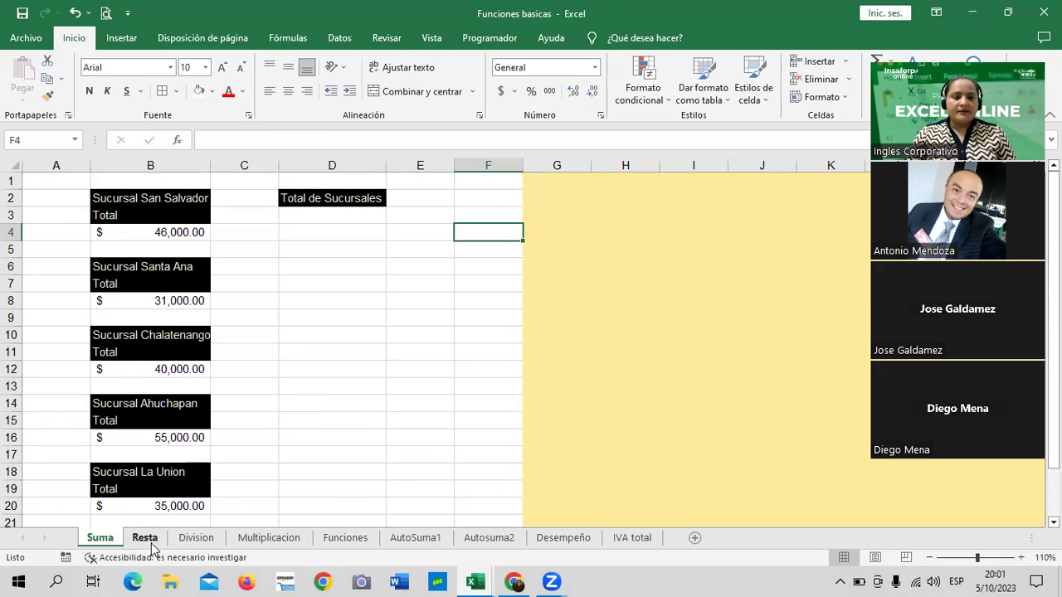
left_click(148, 539)
left_click(191, 539)
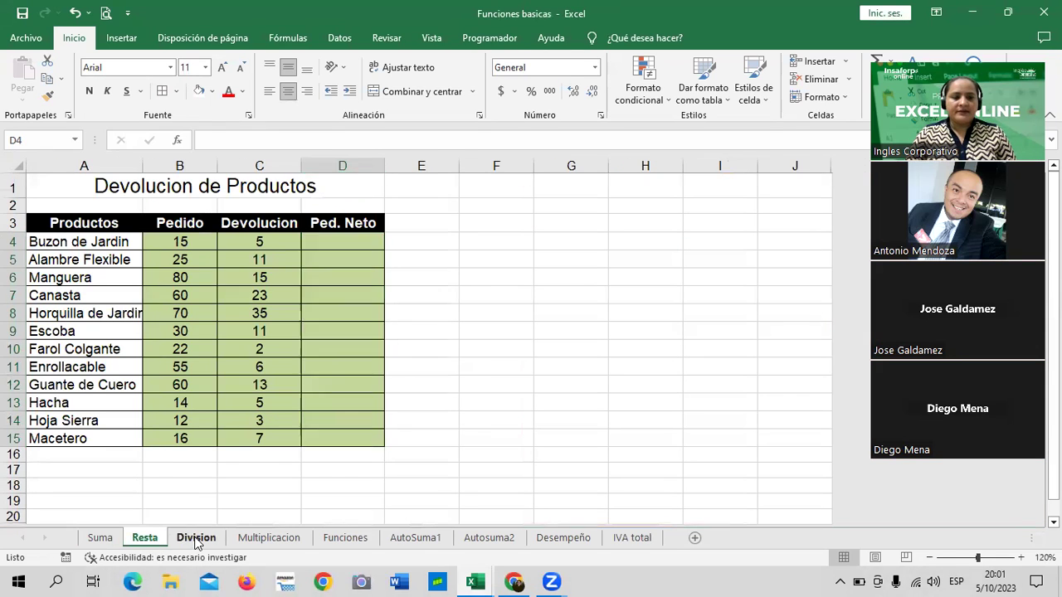
left_click(262, 539)
left_click(349, 541)
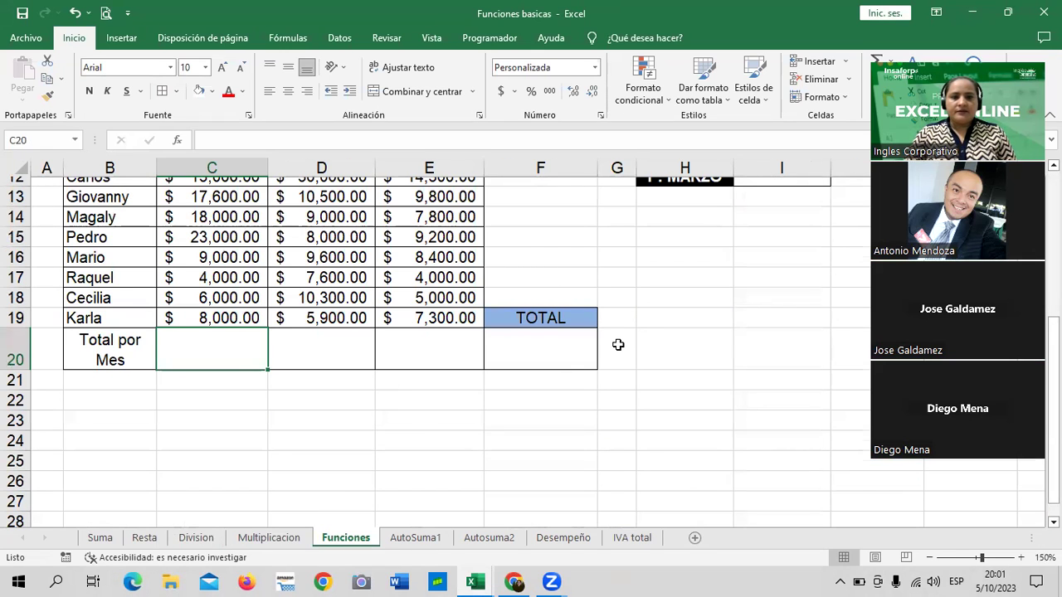
scroll(618, 344, "up", 4)
left_click(783, 256)
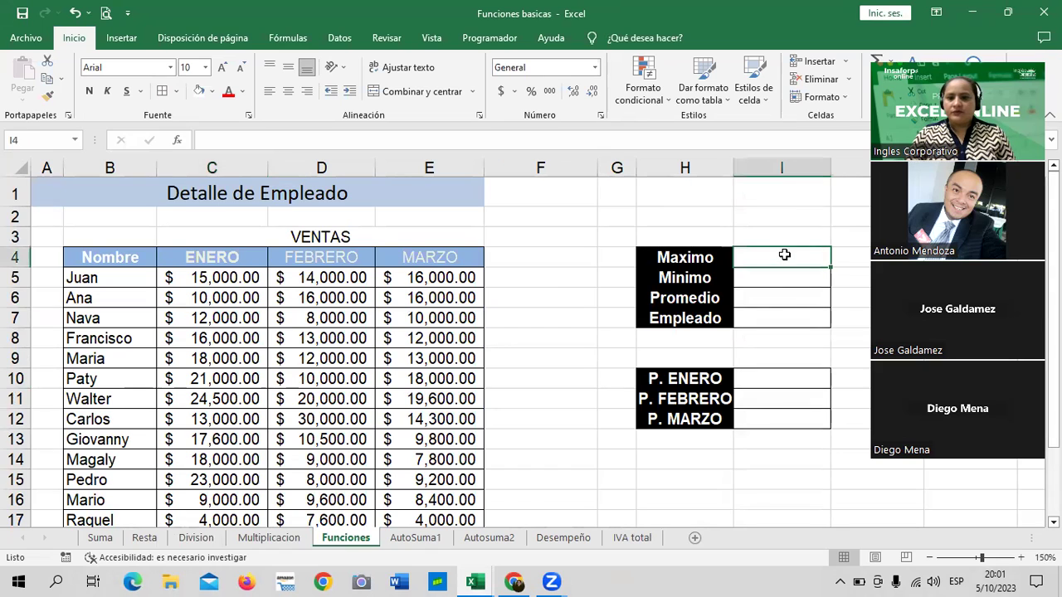
left_click(763, 275)
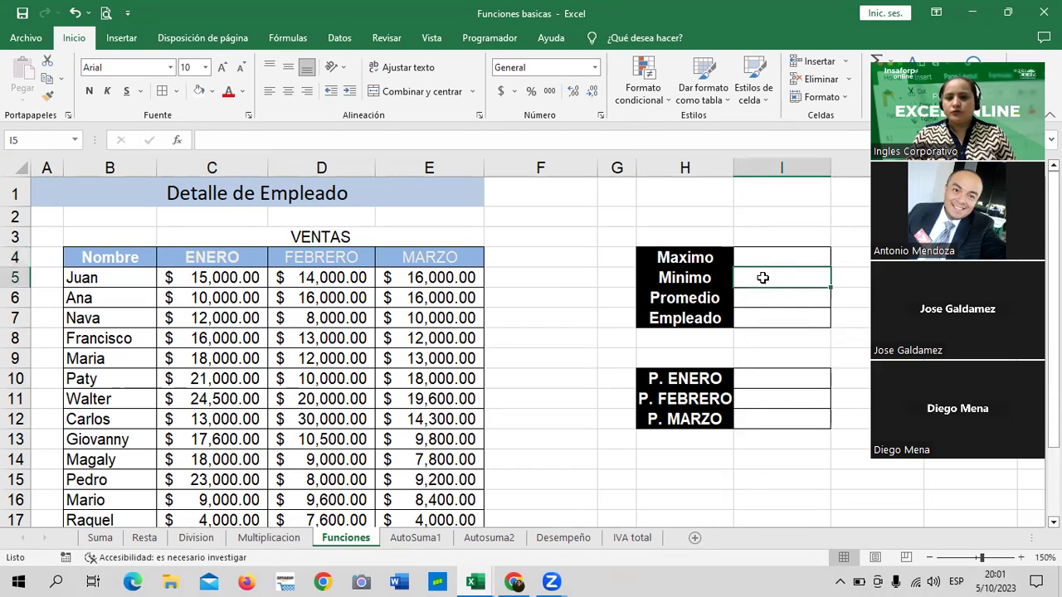
left_click(757, 298)
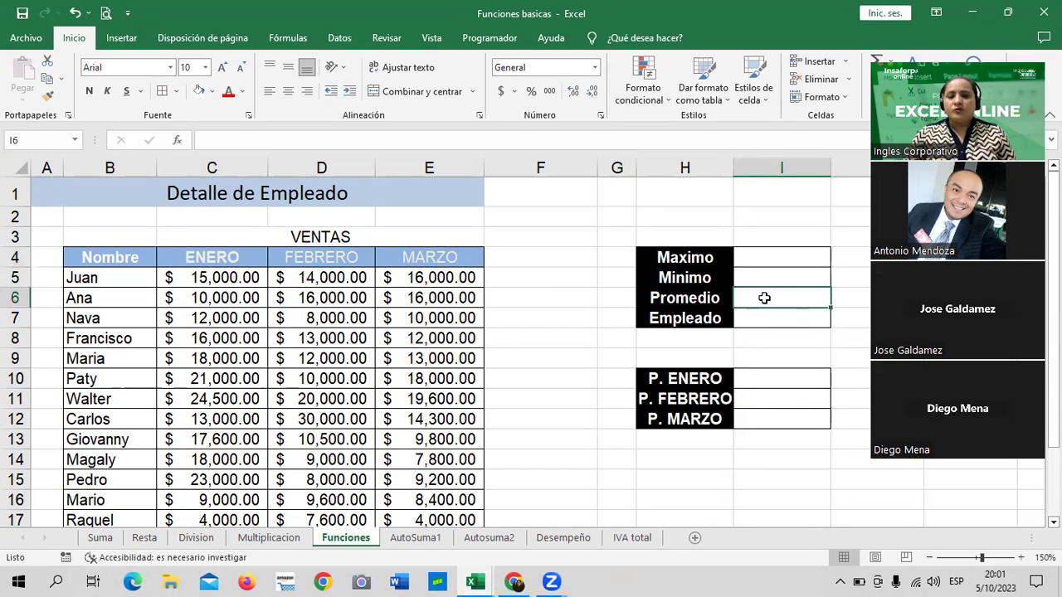
left_click(770, 379)
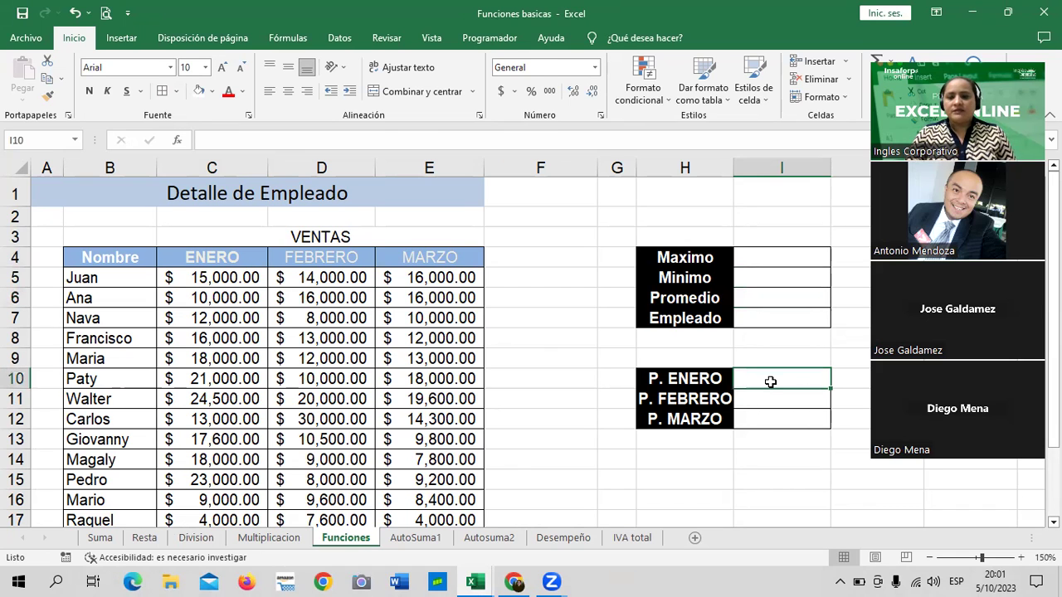
scroll(771, 381, "down", 2)
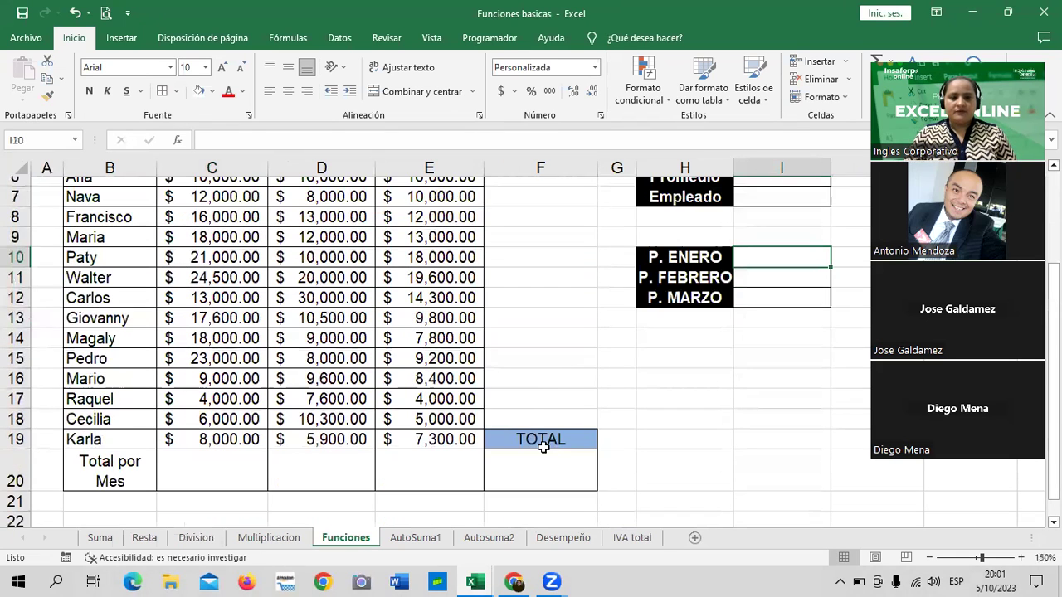
scroll(432, 537, "down", 1)
left_click(431, 538)
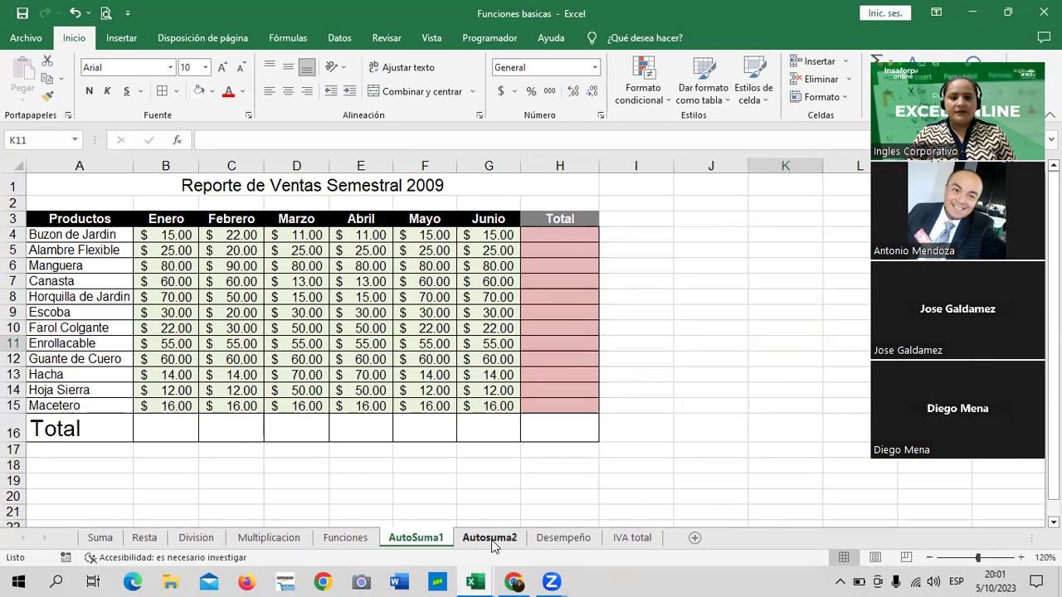
left_click(489, 537)
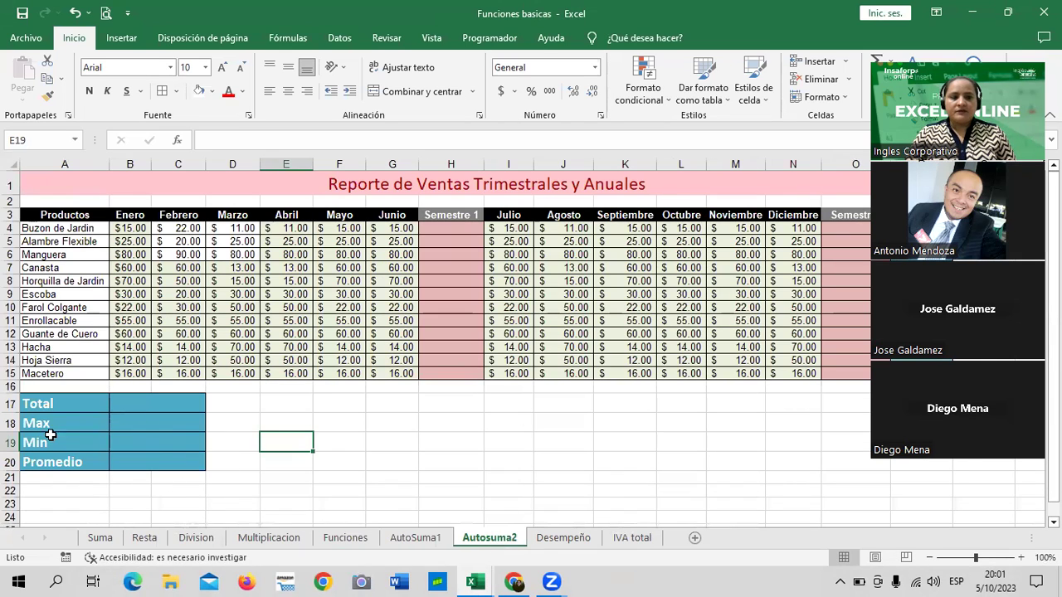
left_click(166, 424)
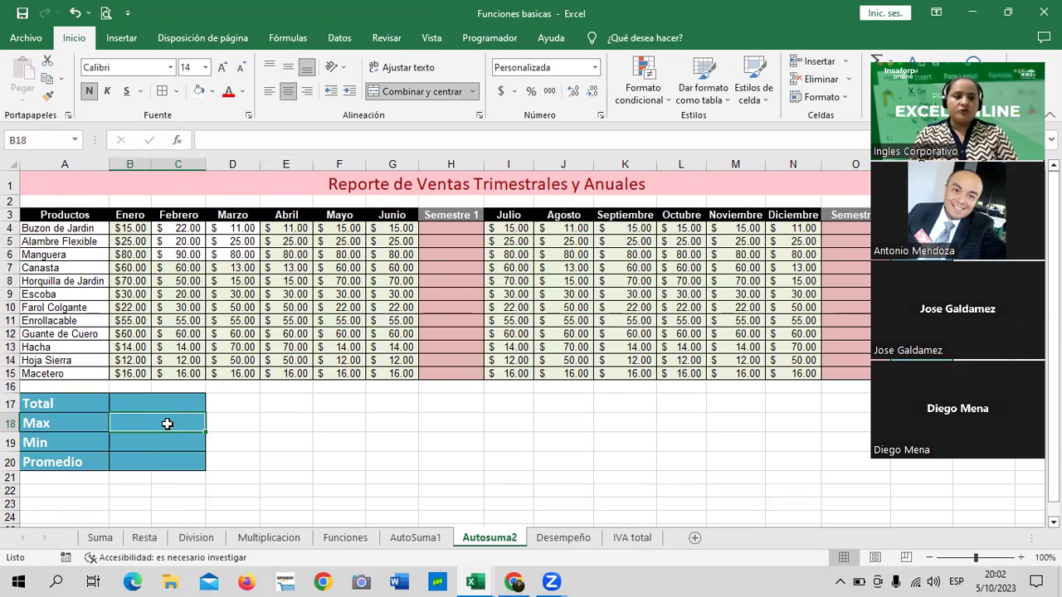
left_click(141, 443)
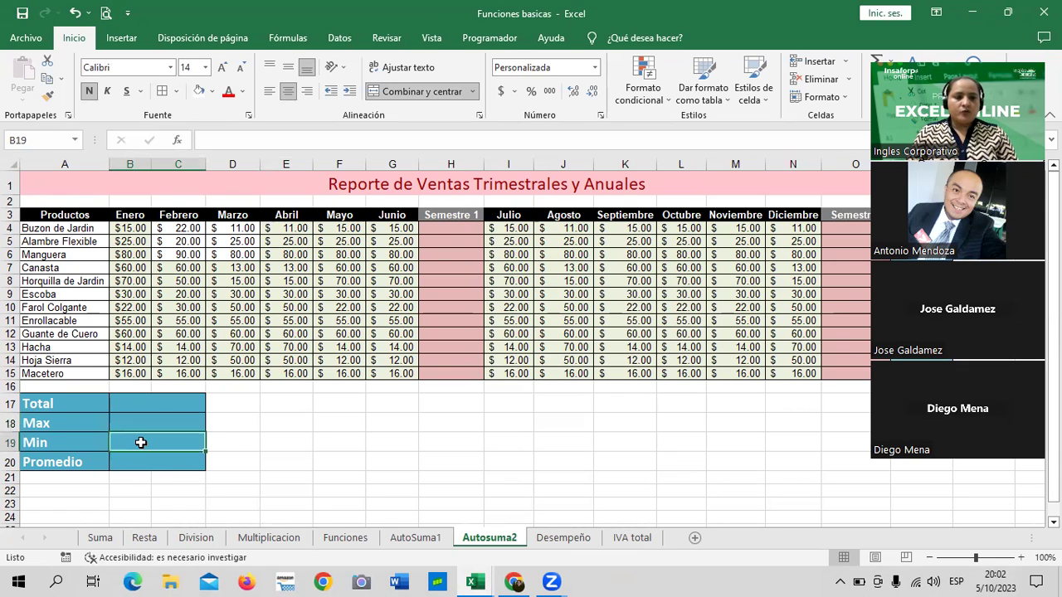
left_click(564, 539)
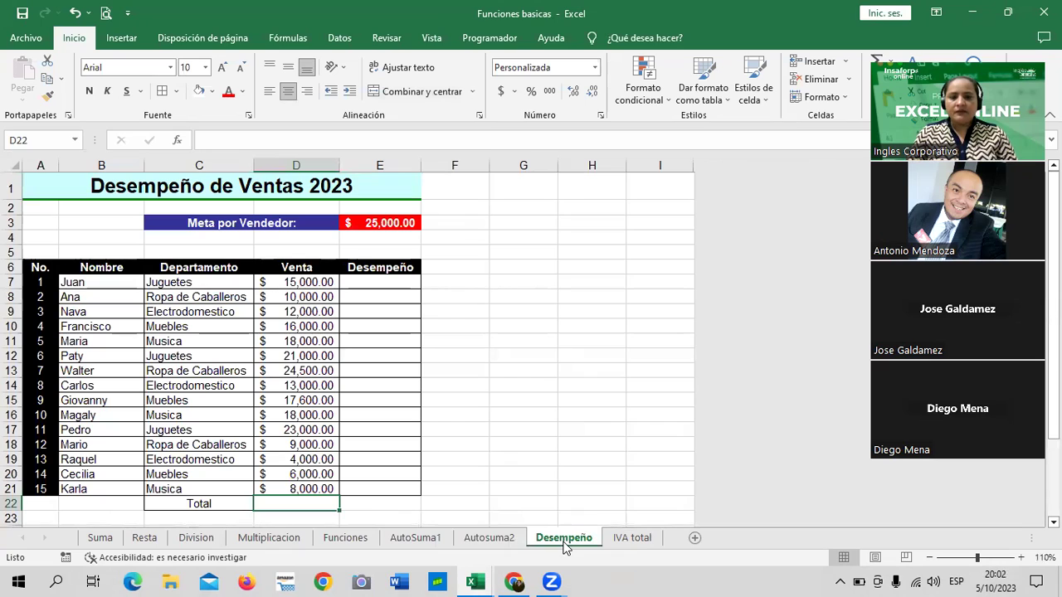
left_click(365, 283)
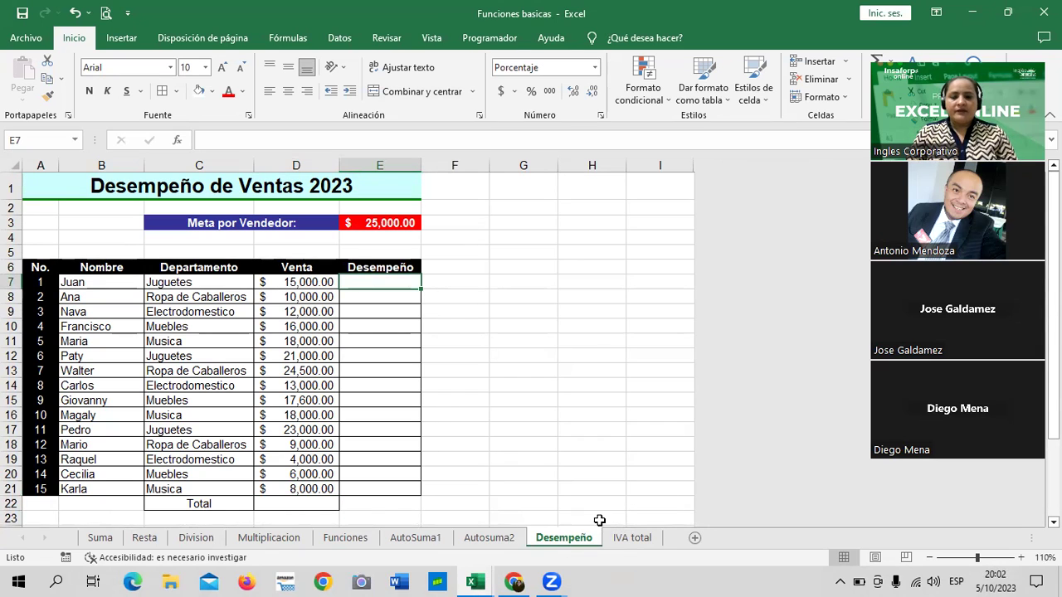
left_click(624, 539)
left_click(624, 347)
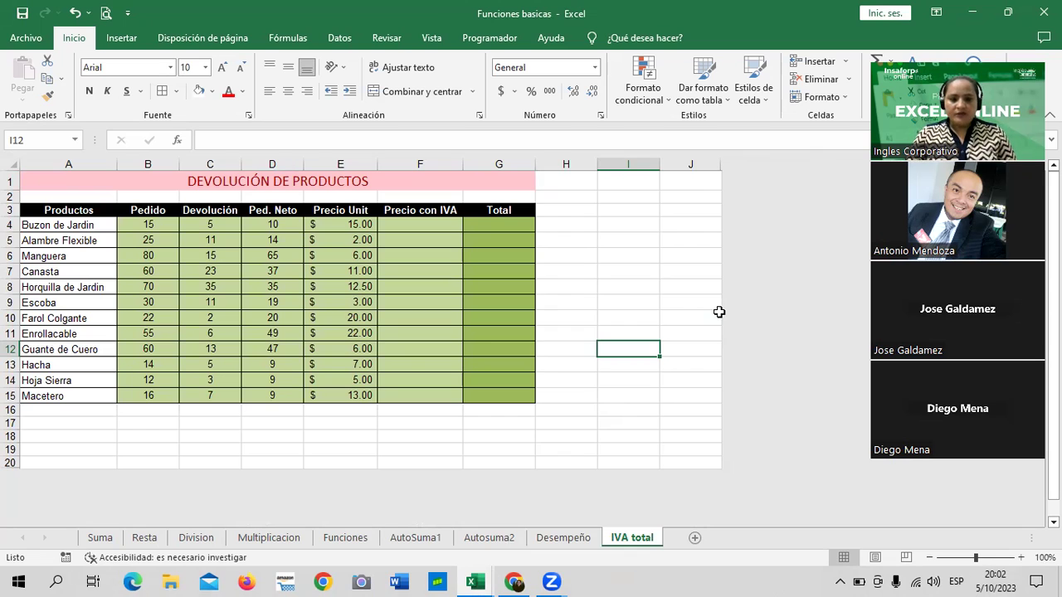
Step: Check the taskbar previews and keep the Funciones basicas workbook in front
mouse_move(475, 581)
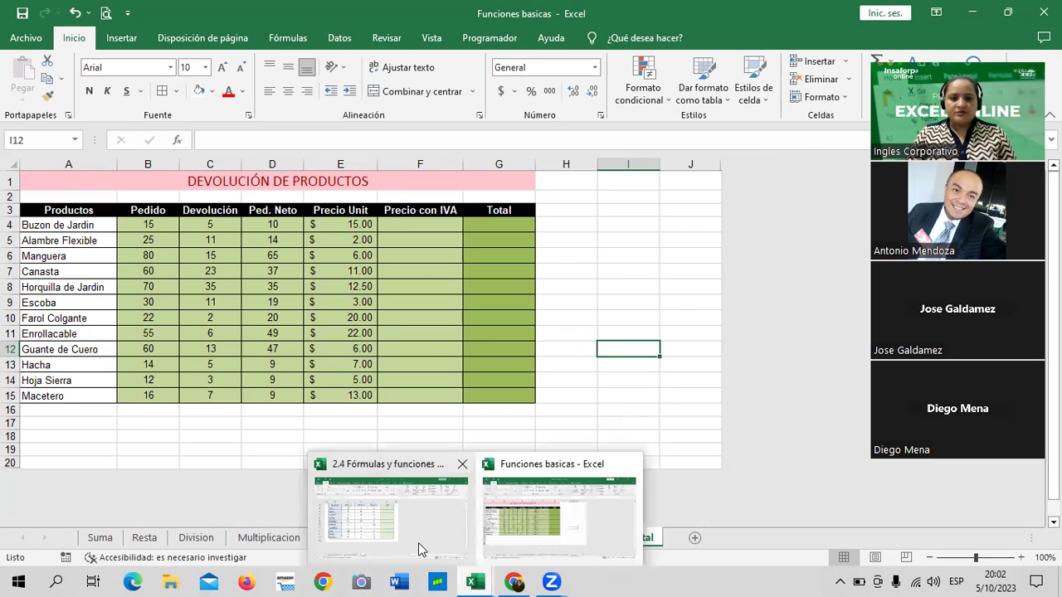
left_click(604, 531)
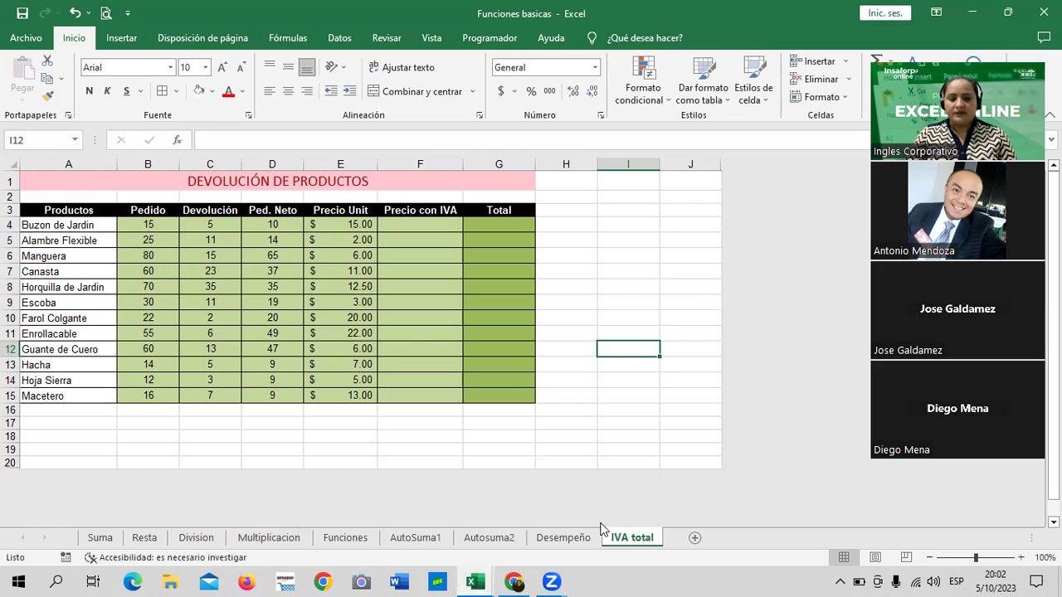
mouse_move(475, 581)
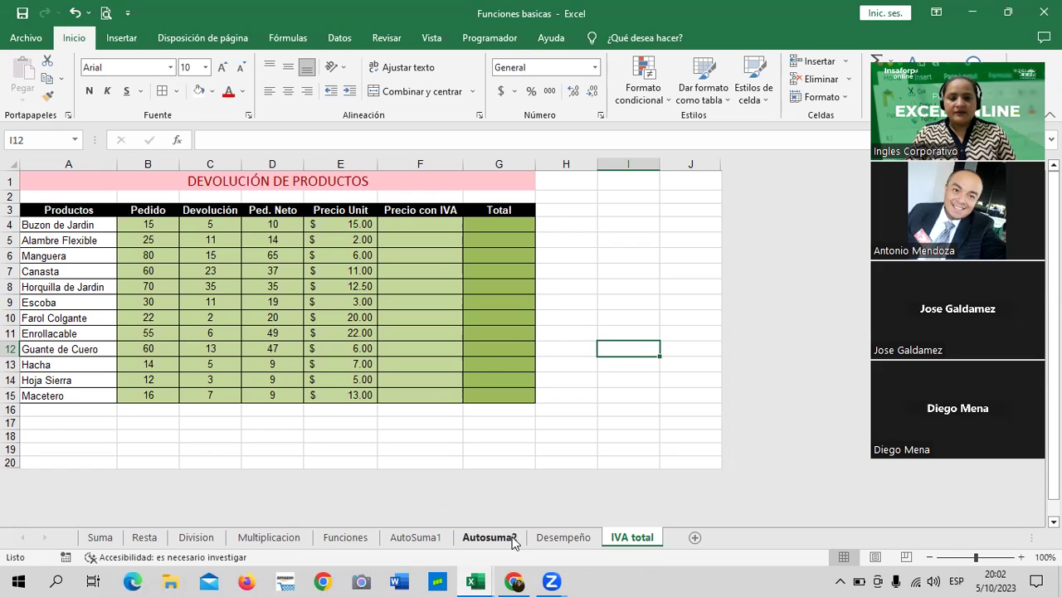
mouse_move(512, 581)
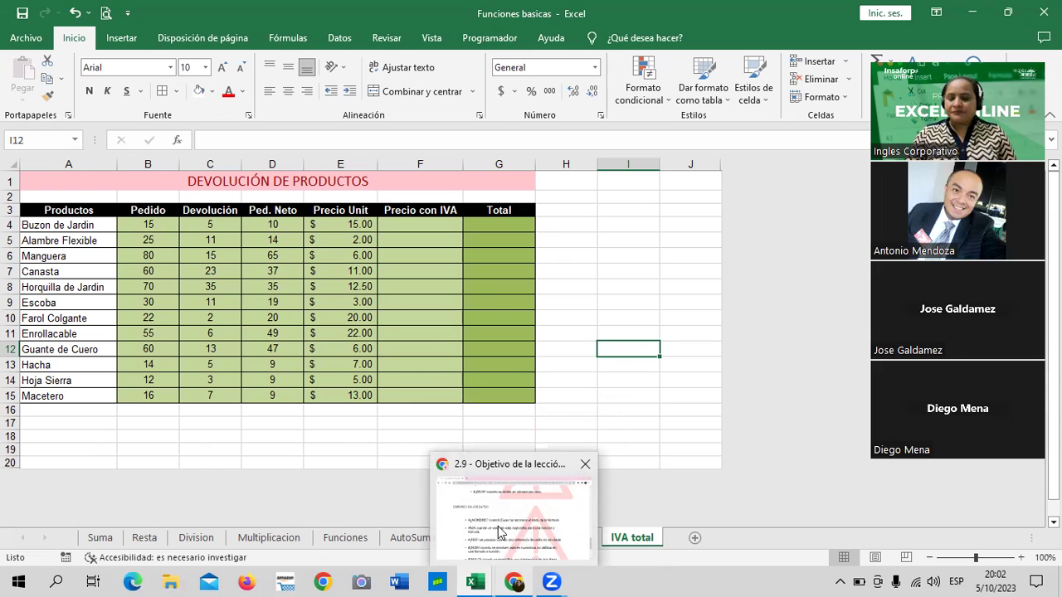
left_click(622, 223)
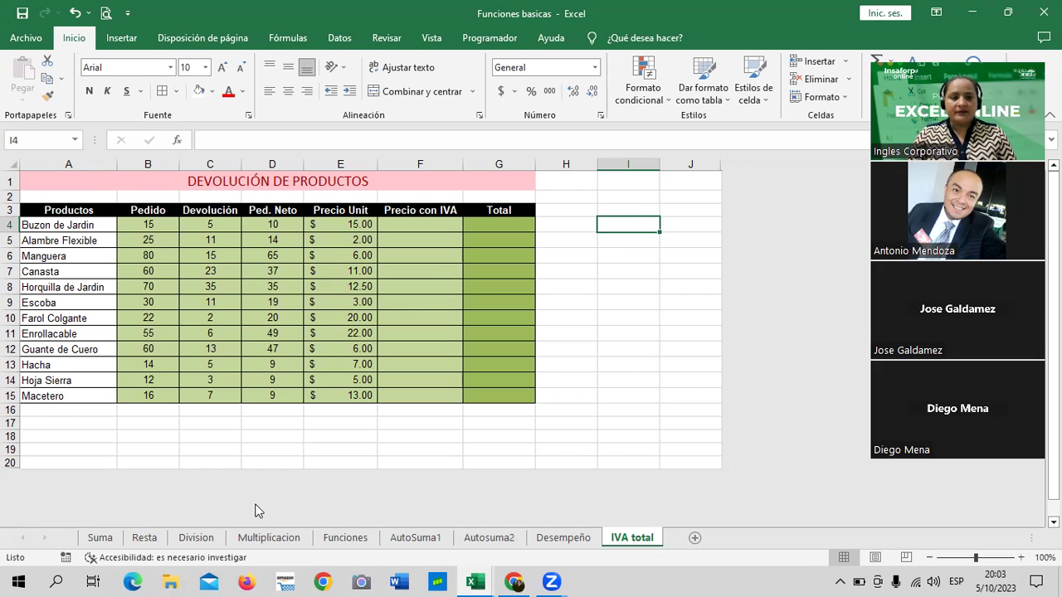
Step: Enlarge the sheet view slightly and show the Desempeño sheet's sales table
left_click(601, 381)
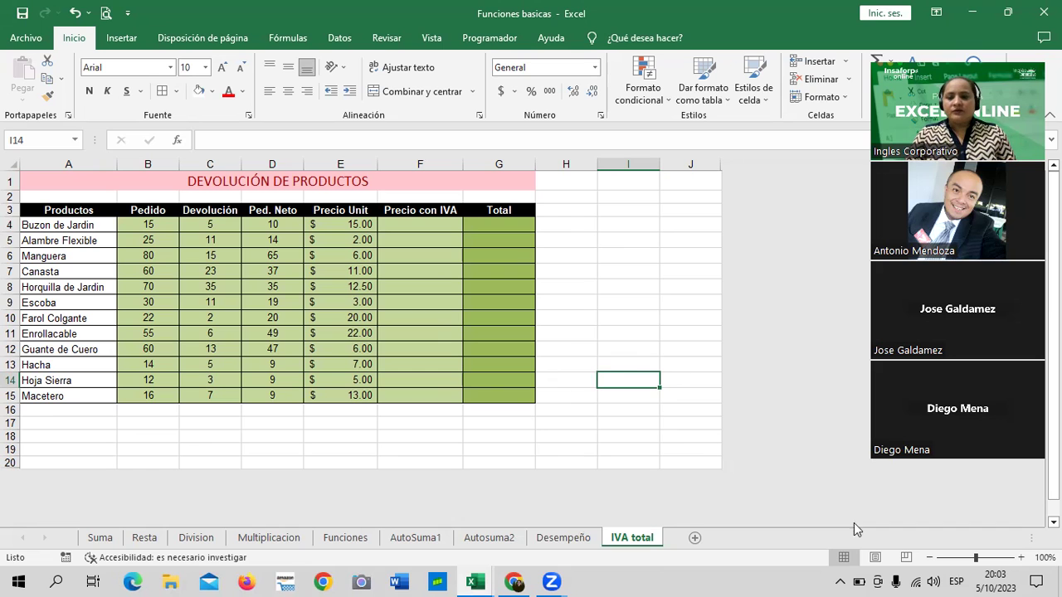
left_click(1021, 558)
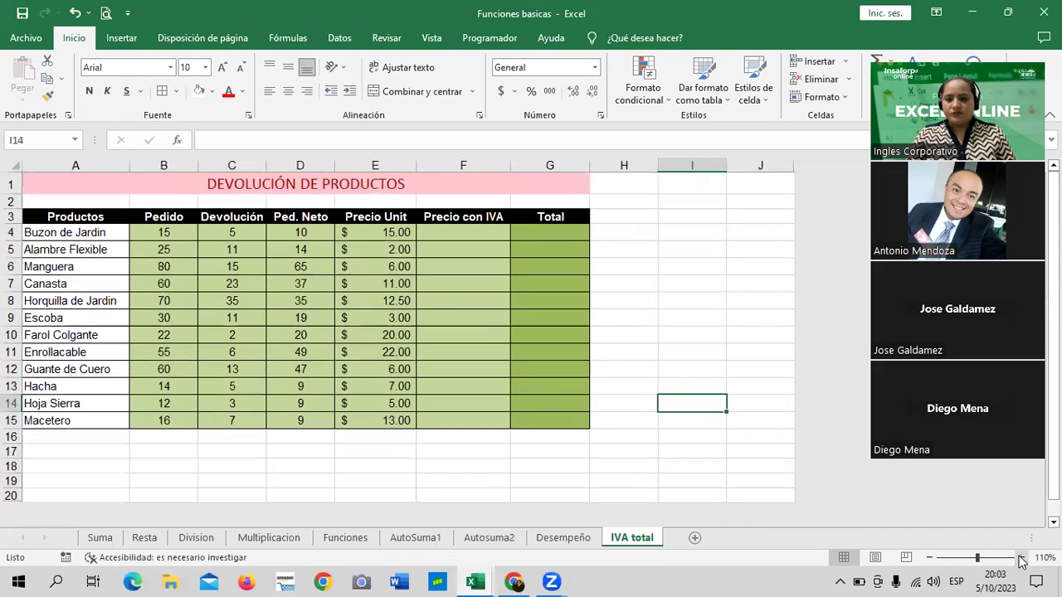
left_click(561, 539)
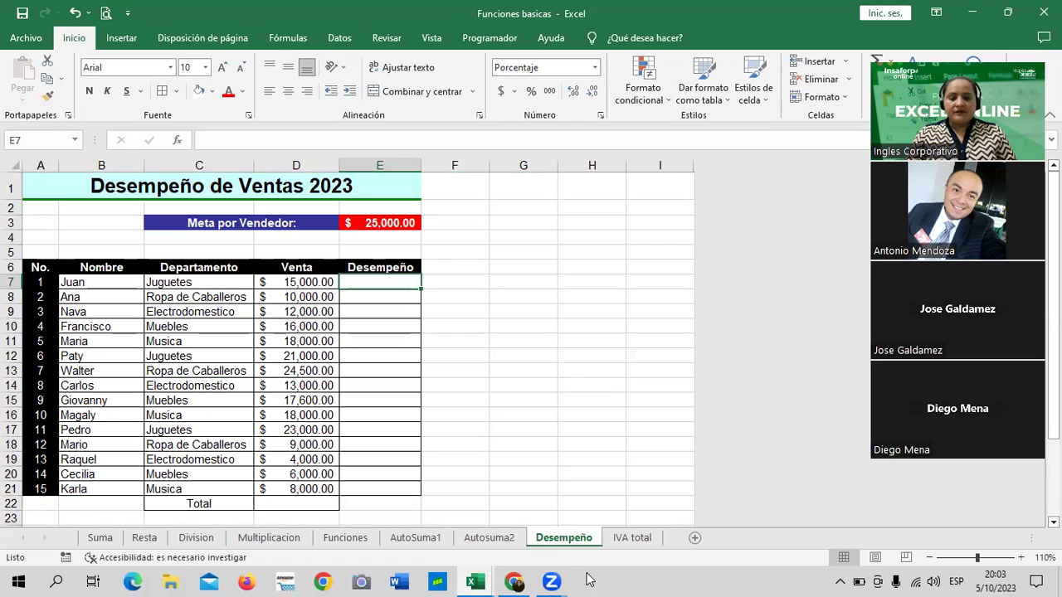
Step: Return to the 2.4 workbook's Funciones de texto sheet, scrolled to its top
mouse_move(477, 579)
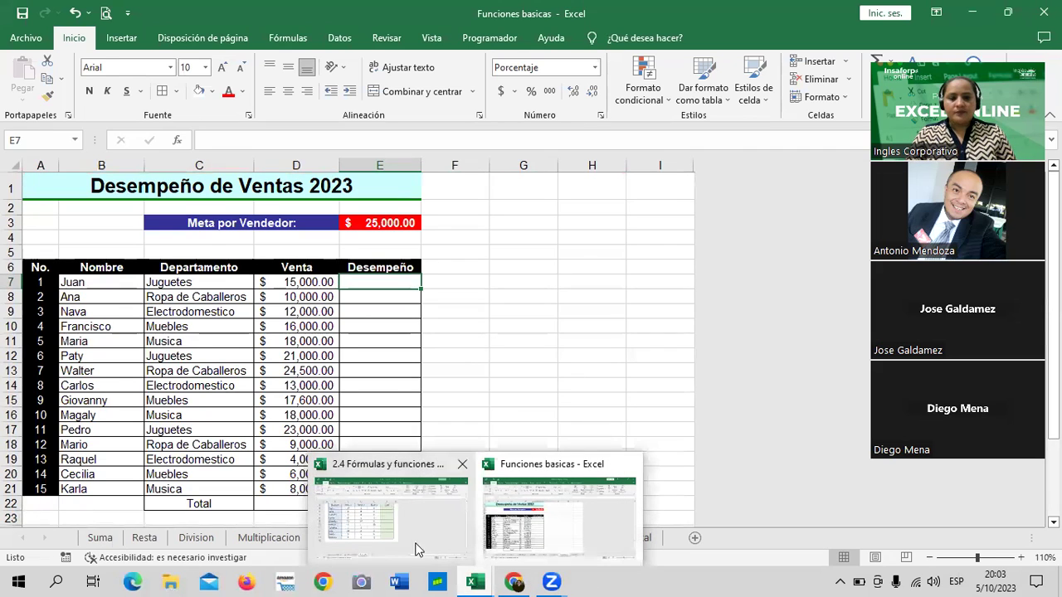
left_click(408, 541)
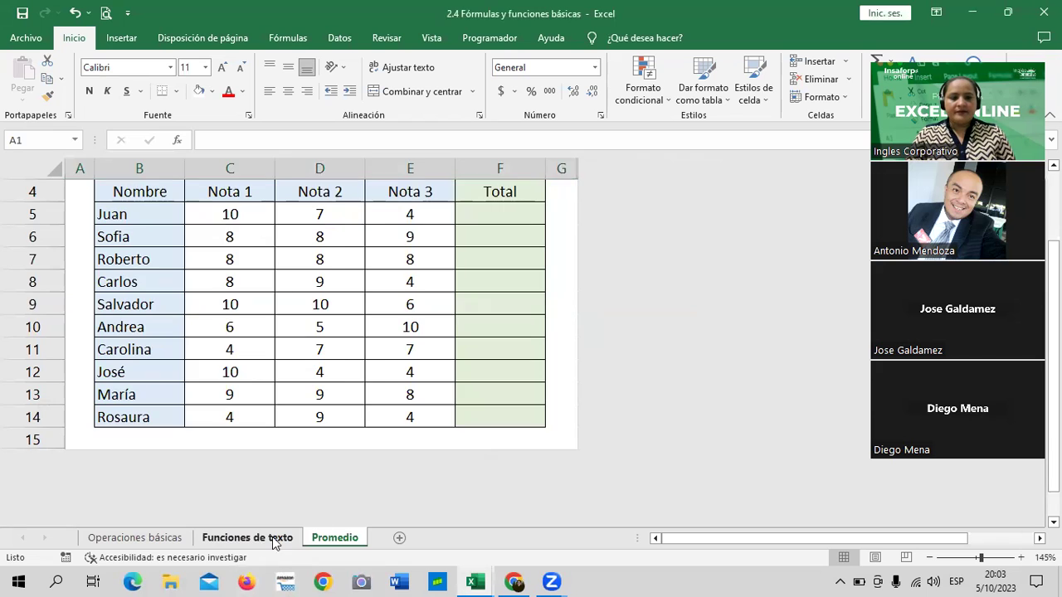
left_click(267, 537)
scroll(497, 352, "up", 3)
scroll(500, 349, "up", 1)
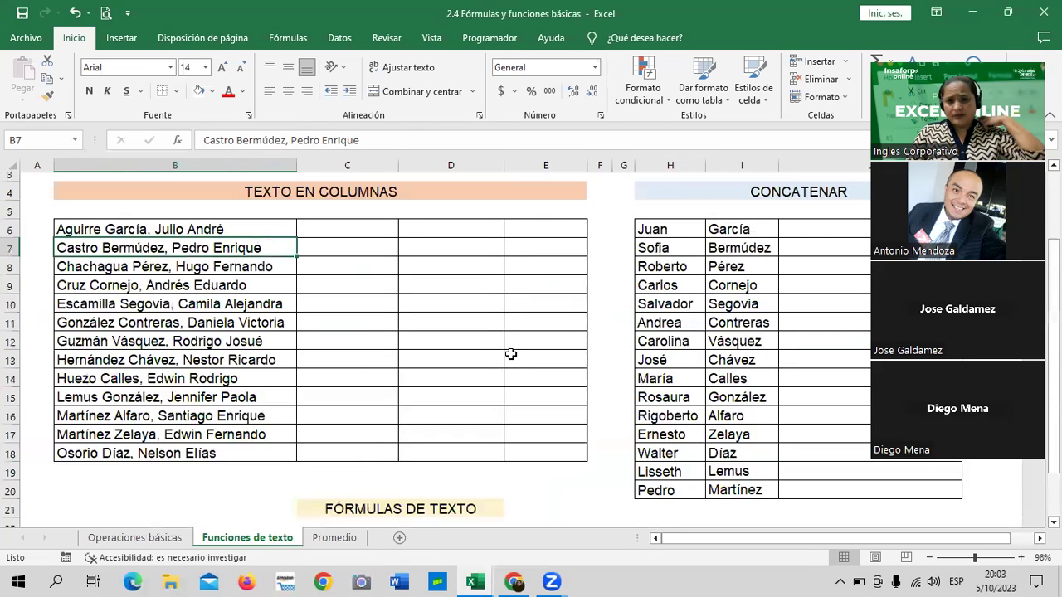
scroll(501, 348, "up", 2)
scroll(557, 339, "down", 2)
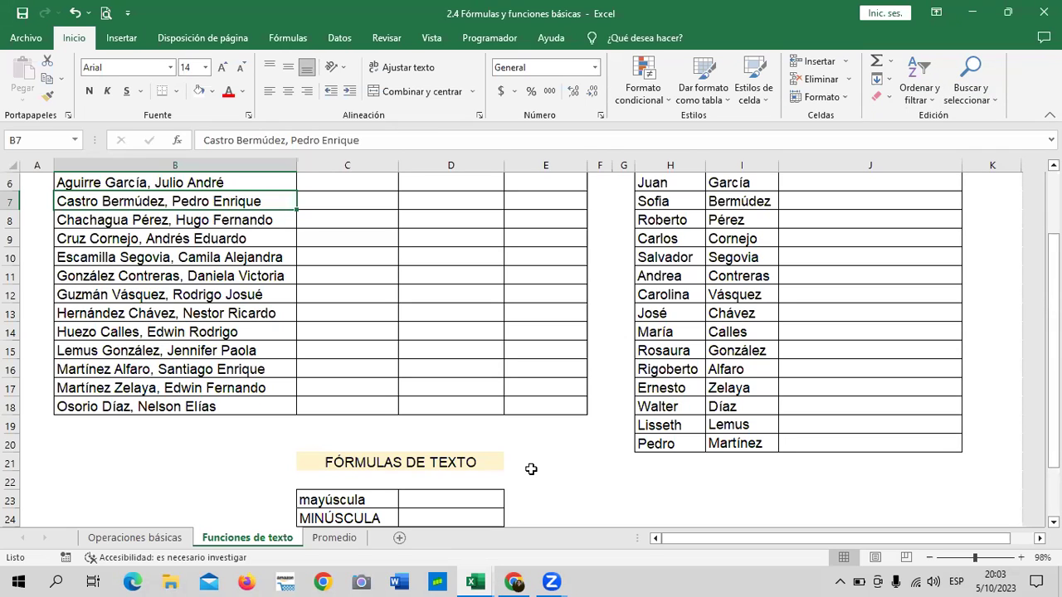
scroll(462, 462, "down", 2)
scroll(462, 462, "up", 2)
scroll(462, 462, "up", 2)
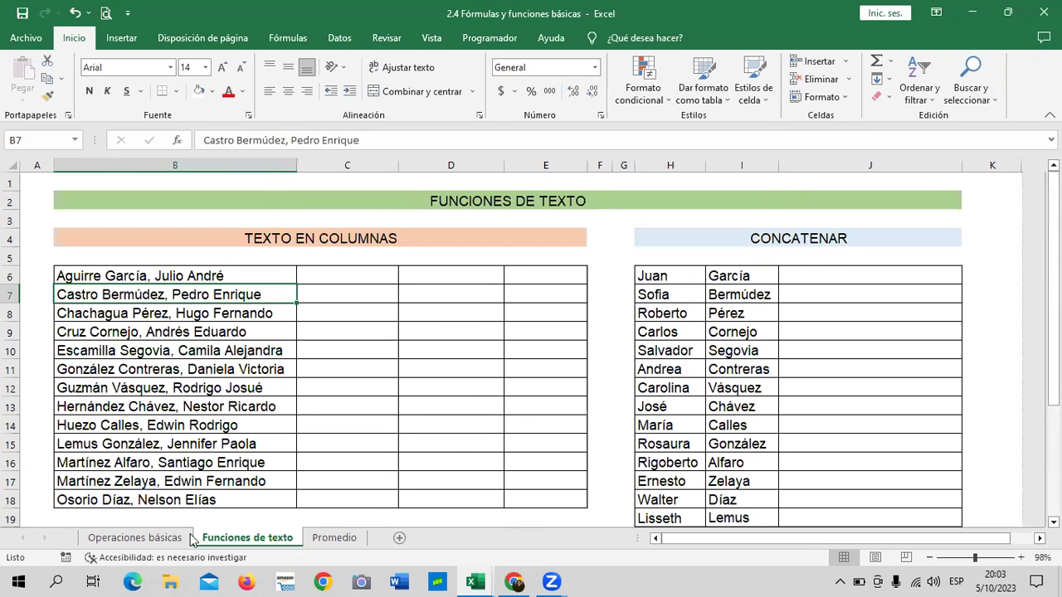
Step: Bring the Chrome course page forward and scroll to the top of lesson 2.9
mouse_move(525, 579)
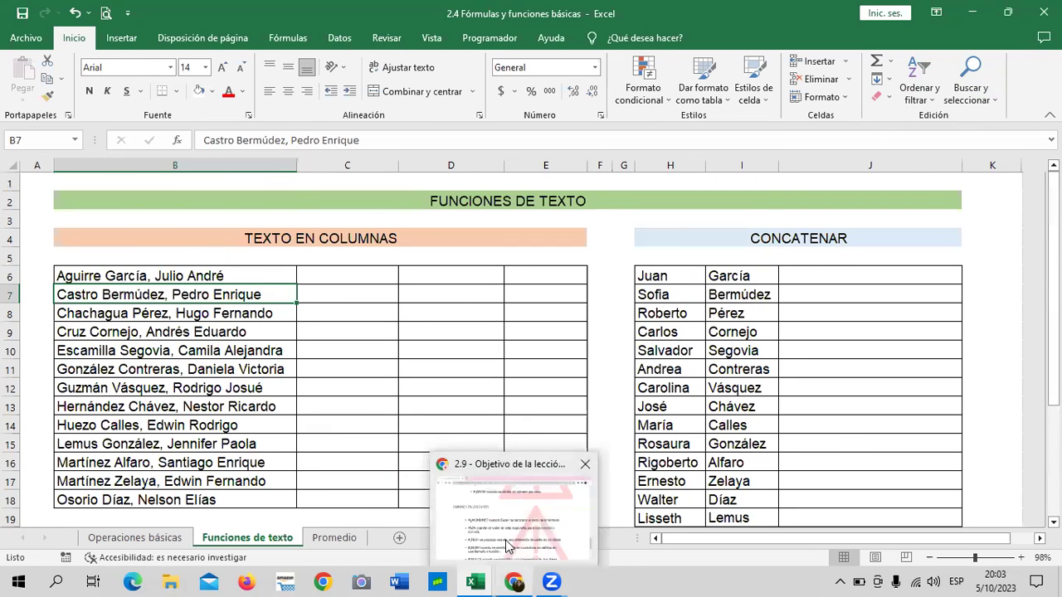
left_click(502, 463)
scroll(501, 463, "up", 4)
scroll(504, 448, "up", 4)
scroll(504, 448, "up", 4)
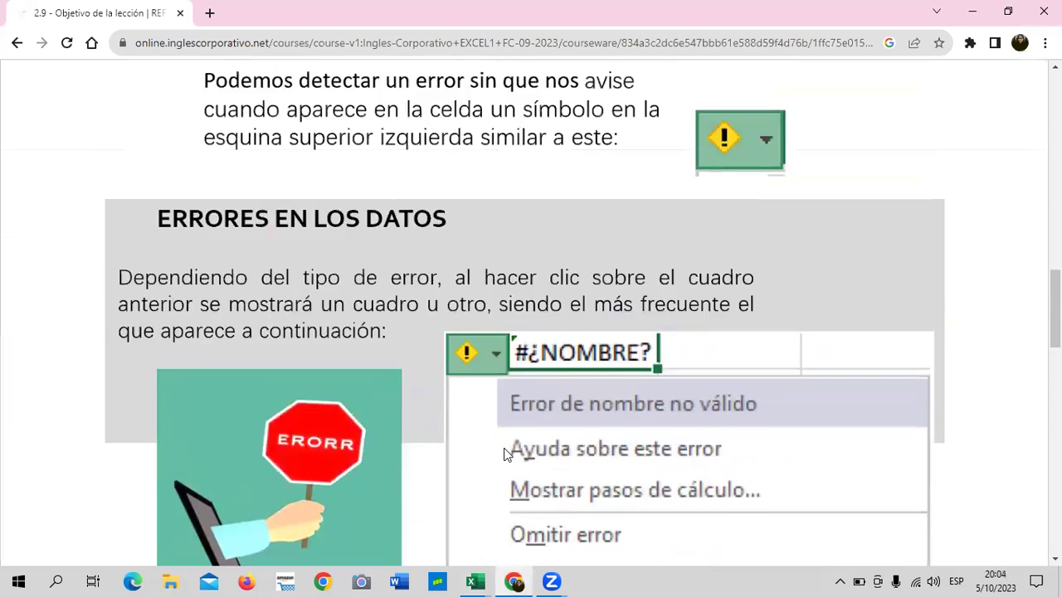
scroll(504, 452, "up", 4)
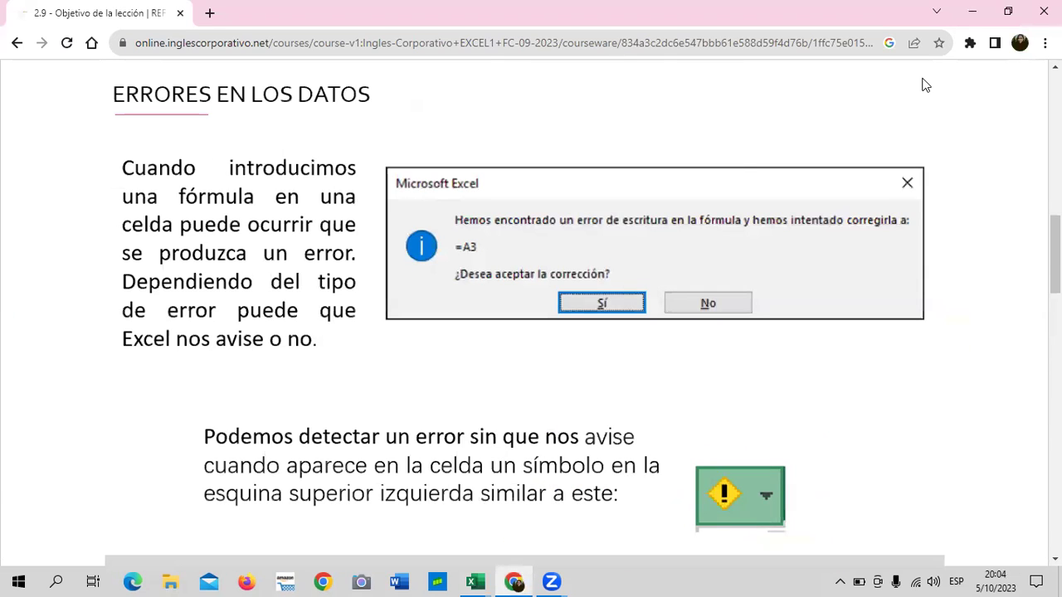
scroll(727, 220, "up", 3)
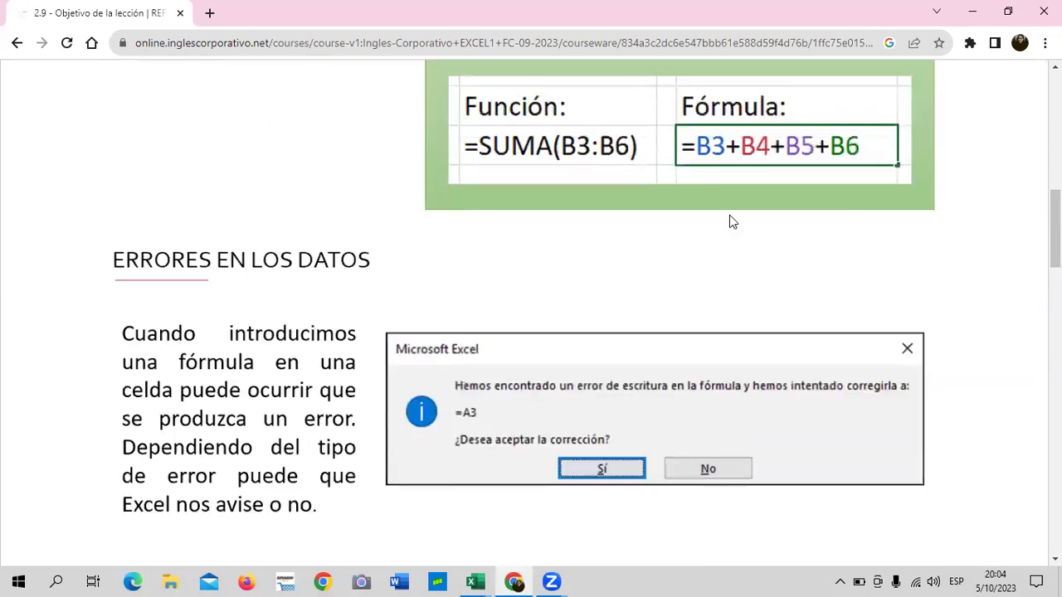
scroll(729, 221, "up", 5)
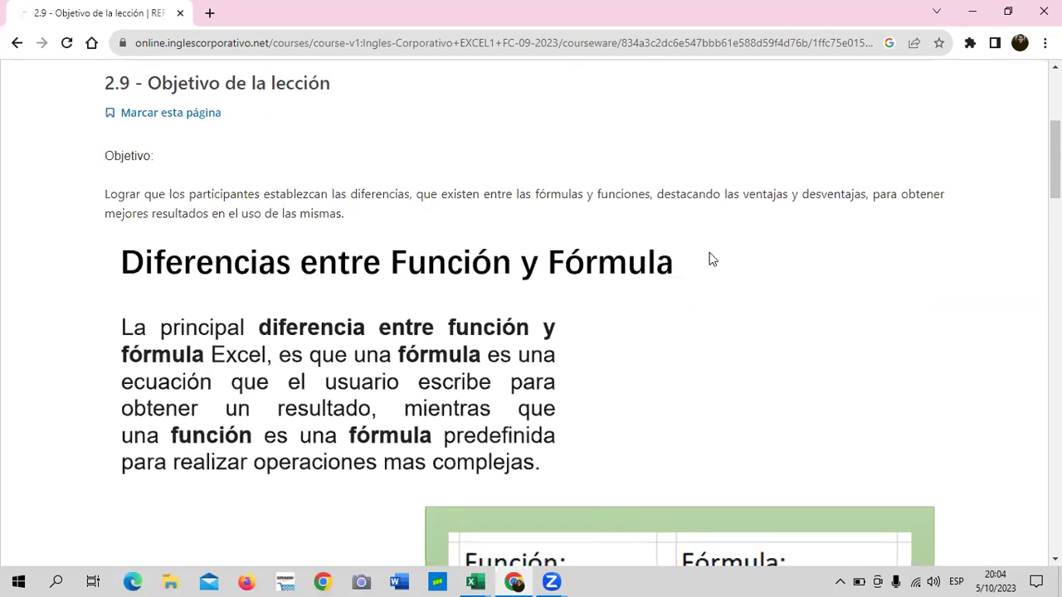
scroll(784, 258, "up", 3)
scroll(772, 272, "up", 1)
Step: Read through the function-versus-formula comparison, =SUMA(B3:B6) versus =B3+B4+B5+B6
scroll(765, 274, "down", 2)
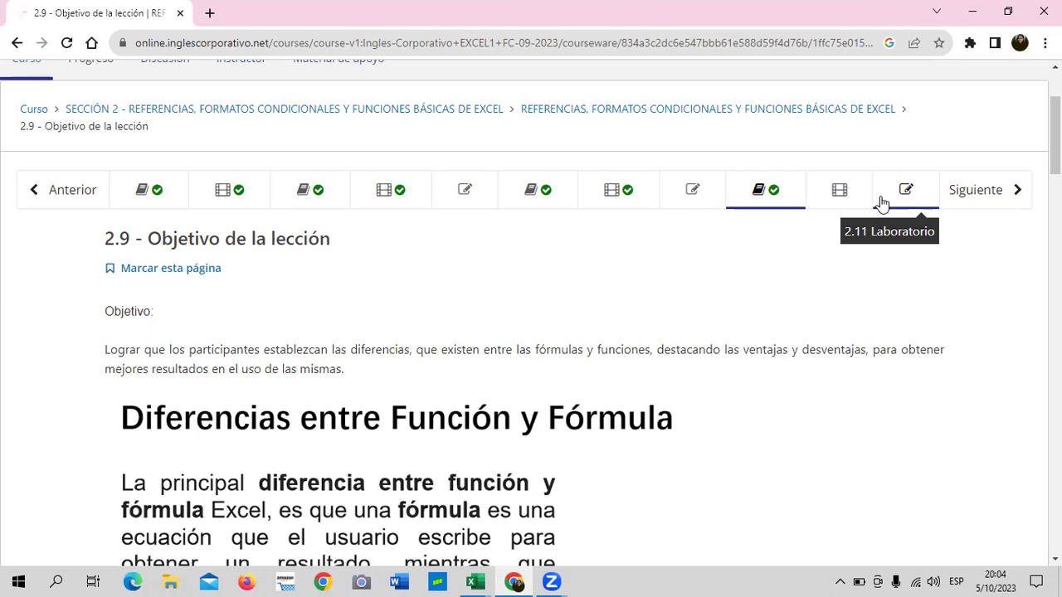
scroll(676, 328, "down", 1)
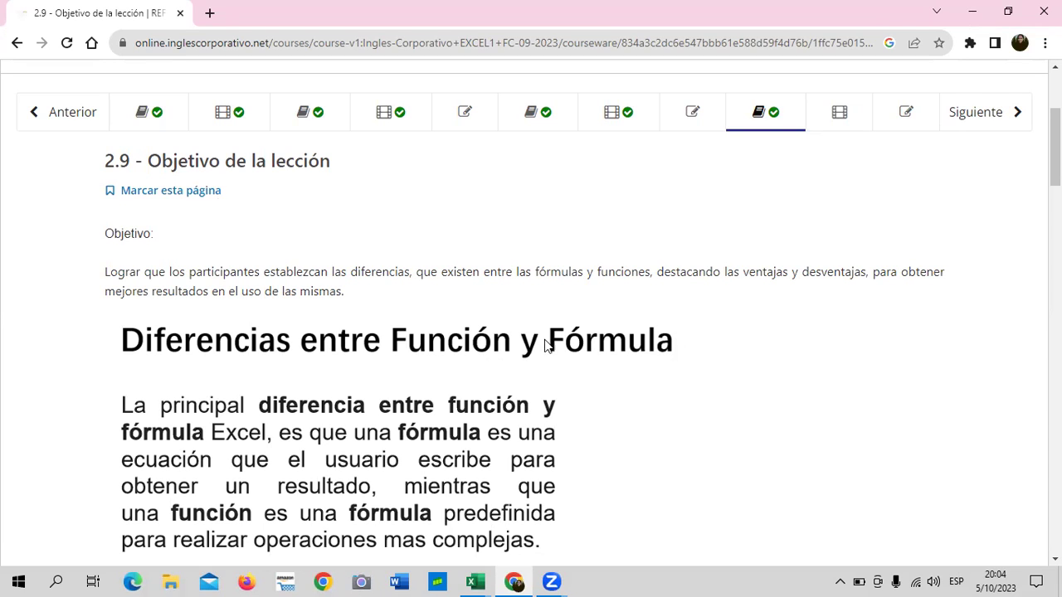
scroll(549, 347, "down", 3)
scroll(549, 346, "down", 2)
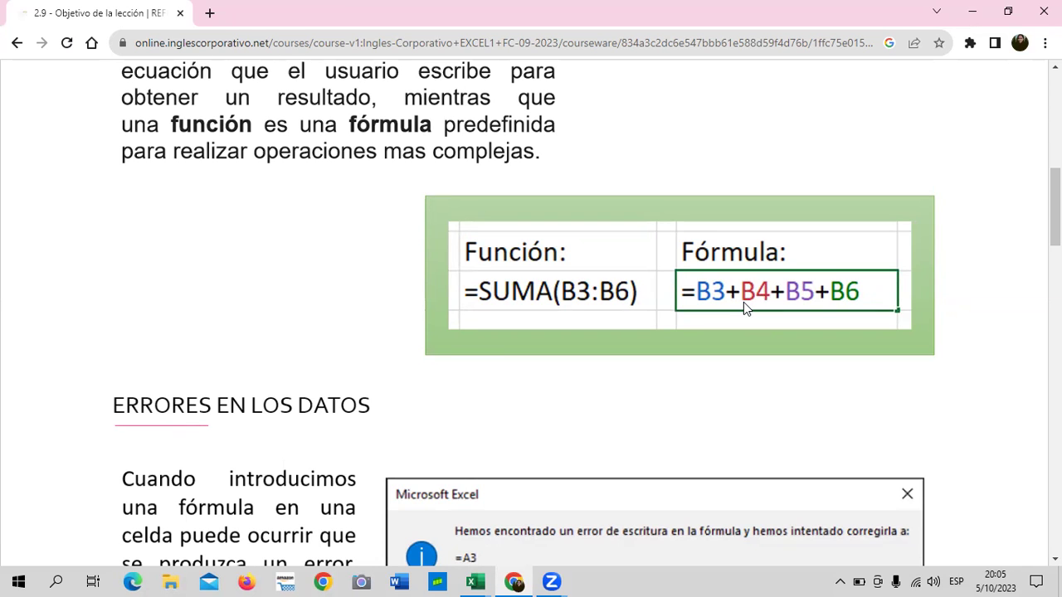
scroll(564, 343, "up", 3)
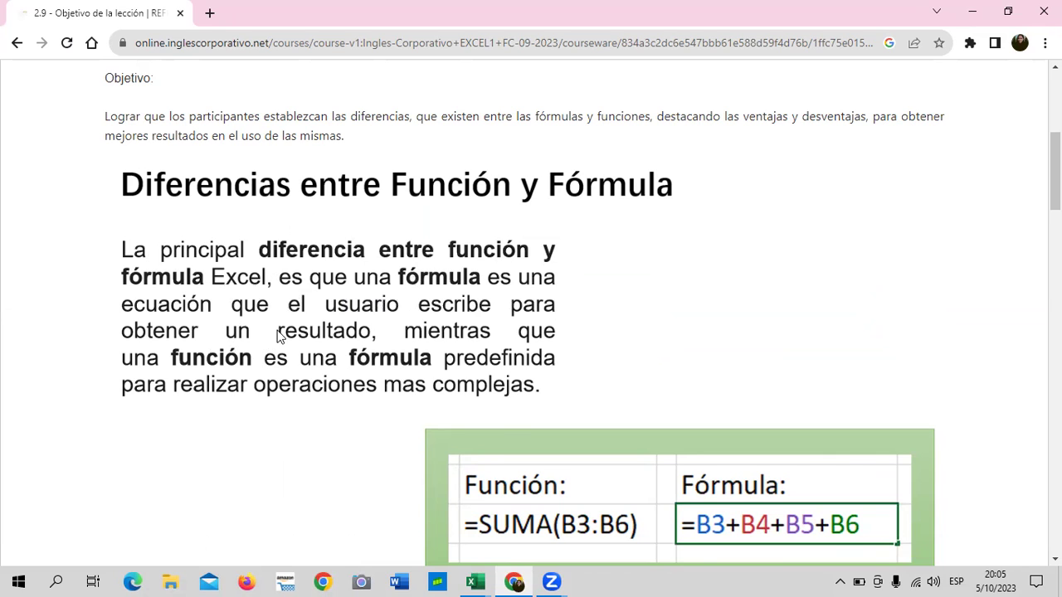
scroll(481, 271, "down", 1)
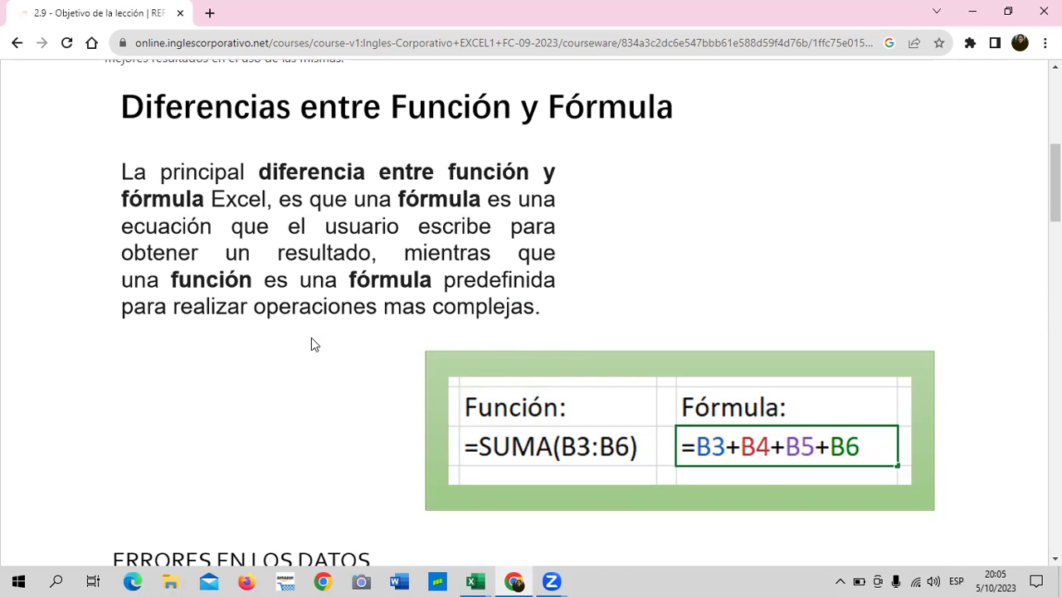
scroll(315, 342, "down", 3)
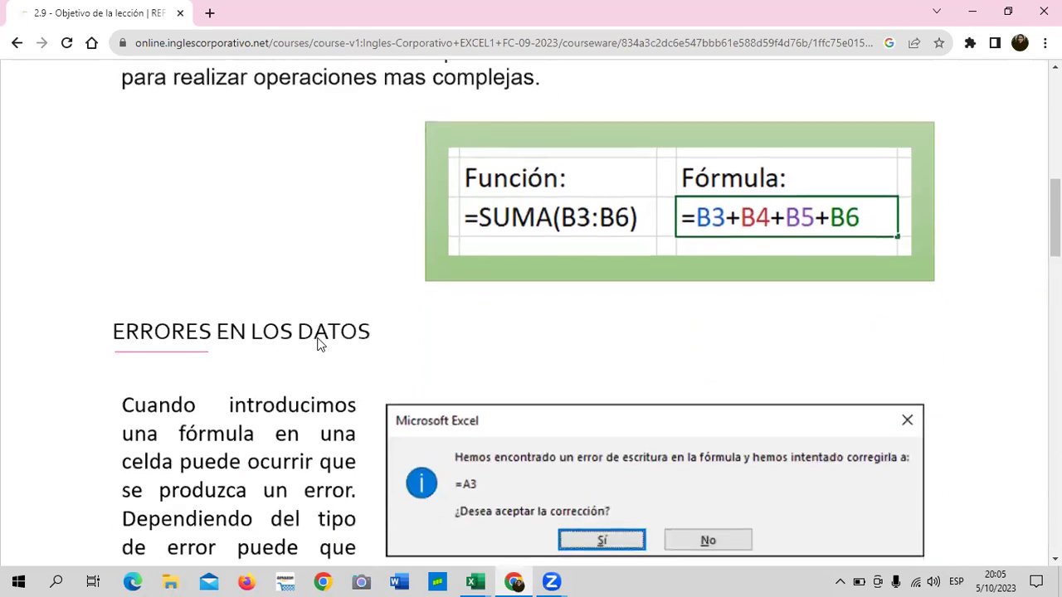
scroll(319, 342, "down", 2)
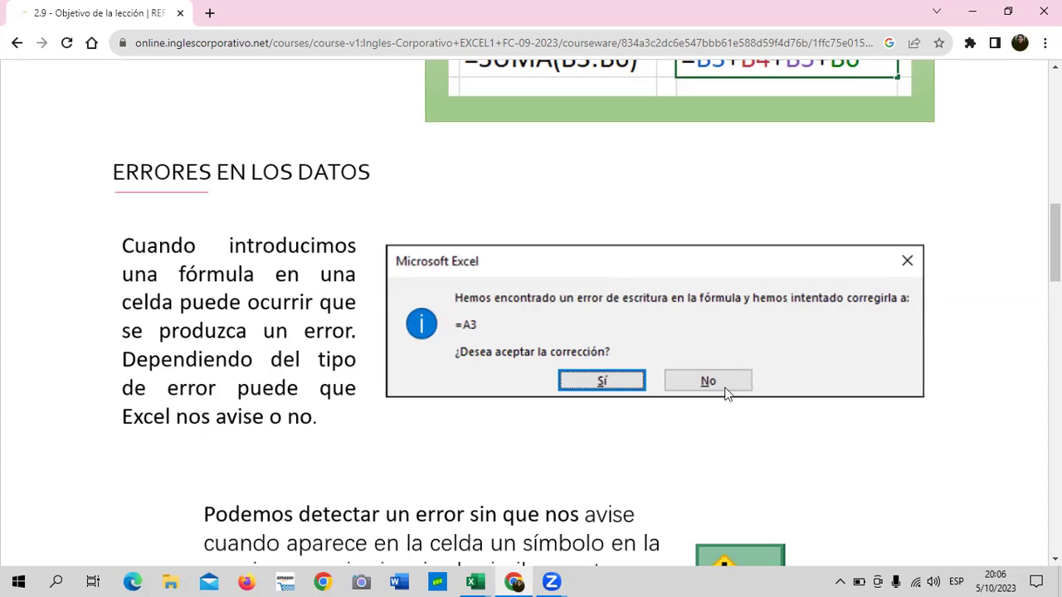
scroll(688, 375, "down", 2)
scroll(688, 373, "down", 1)
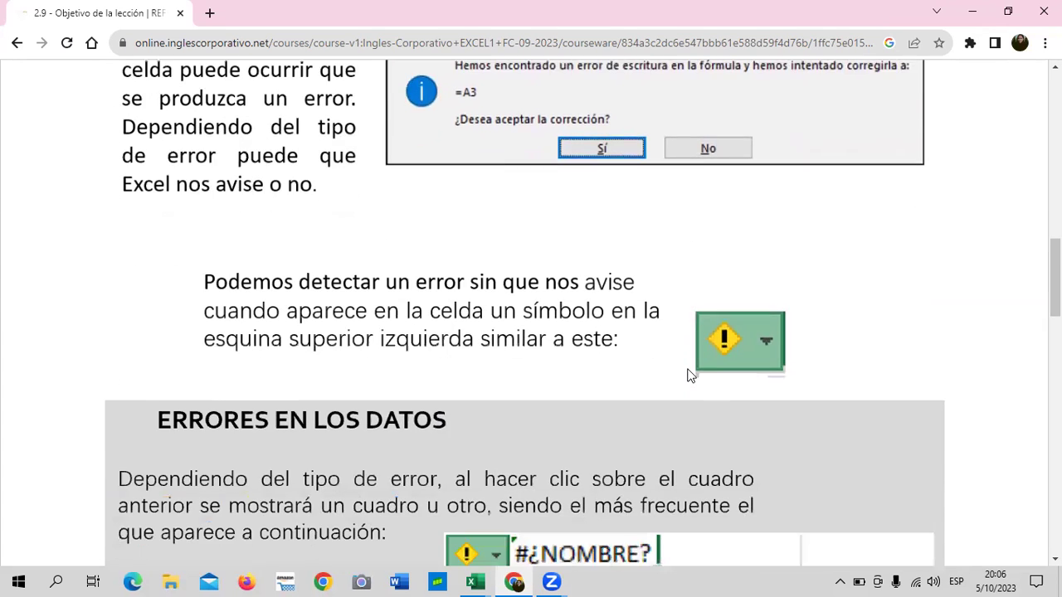
scroll(687, 372, "down", 1)
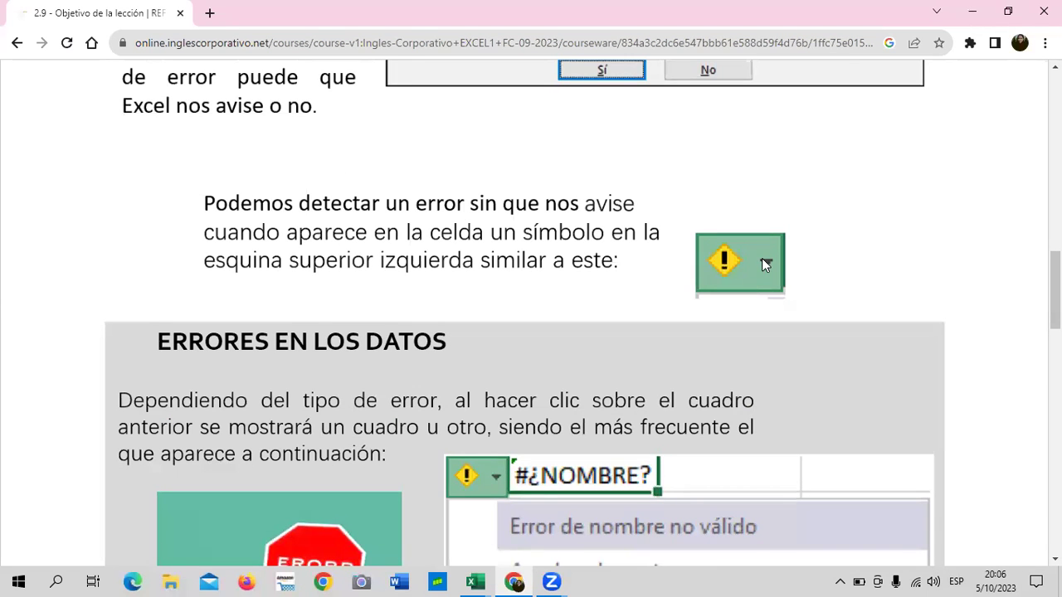
scroll(765, 264, "down", 1)
scroll(765, 264, "down", 2)
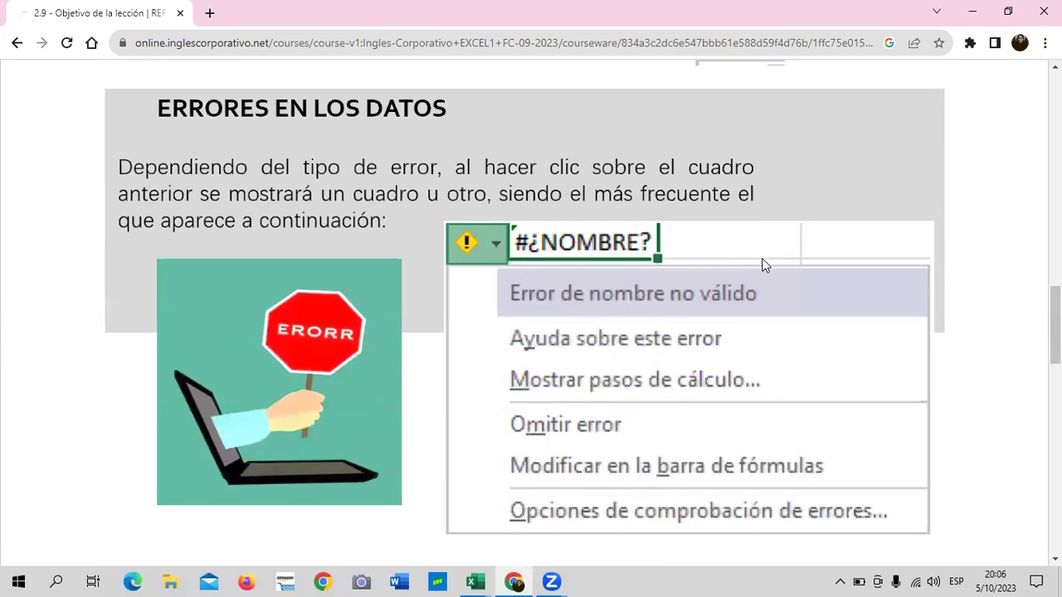
scroll(690, 222, "up", 3)
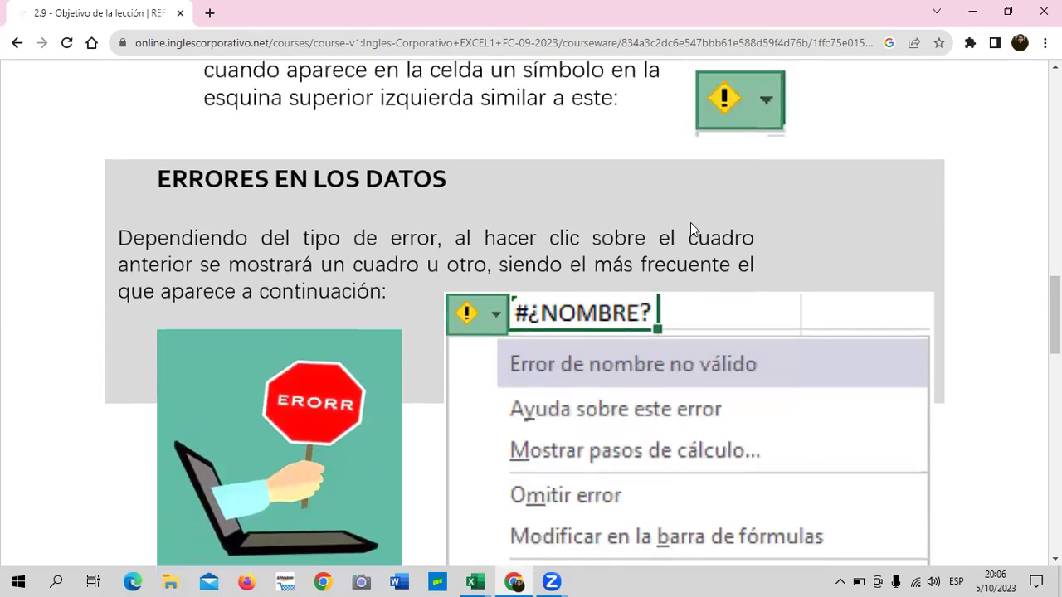
scroll(757, 273, "down", 1)
scroll(758, 278, "down", 3)
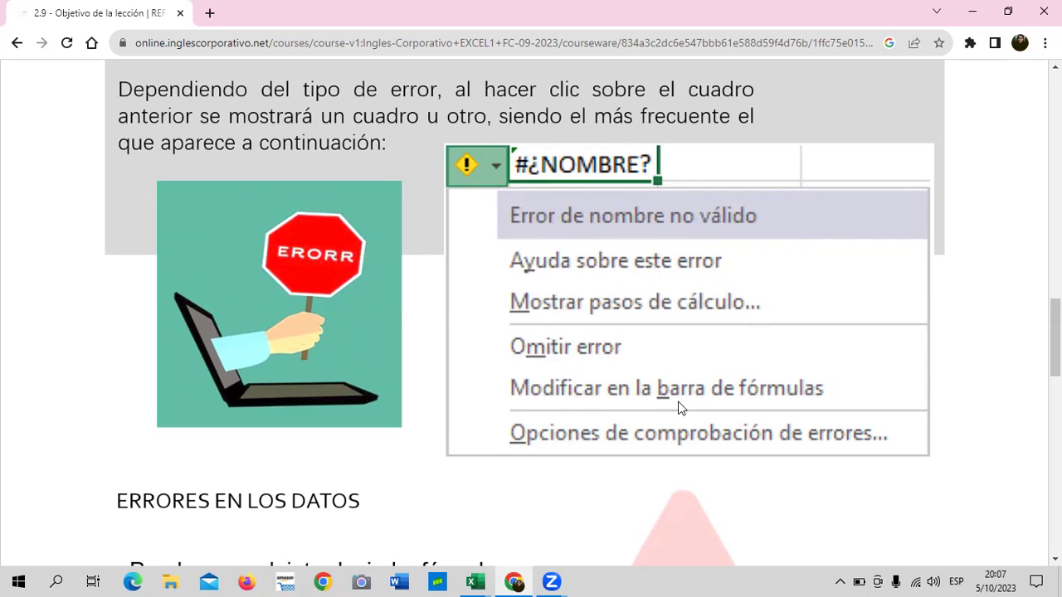
scroll(612, 401, "down", 1)
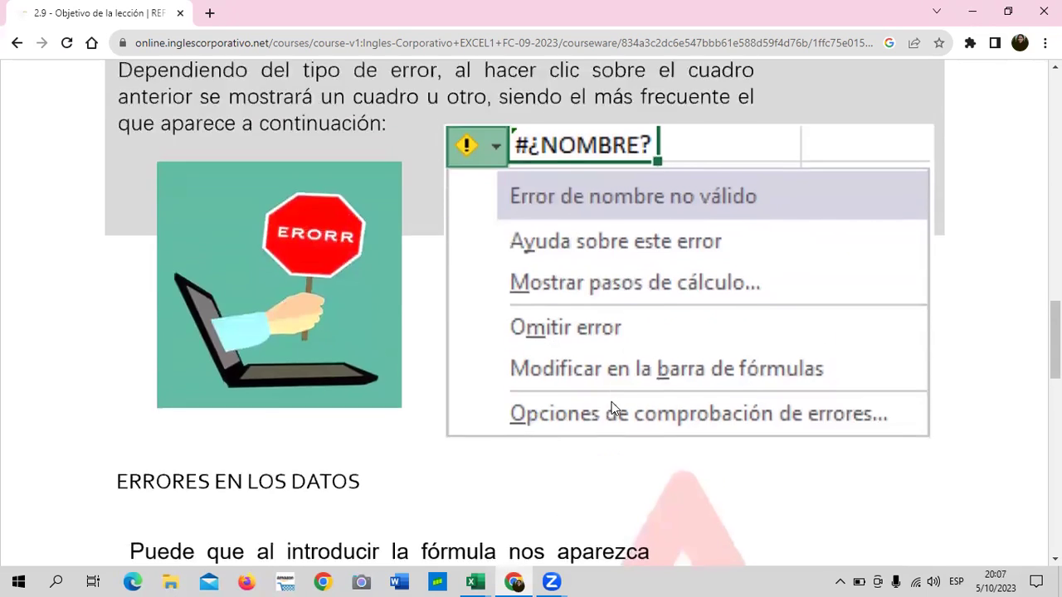
scroll(611, 401, "down", 3)
scroll(612, 404, "up", 3)
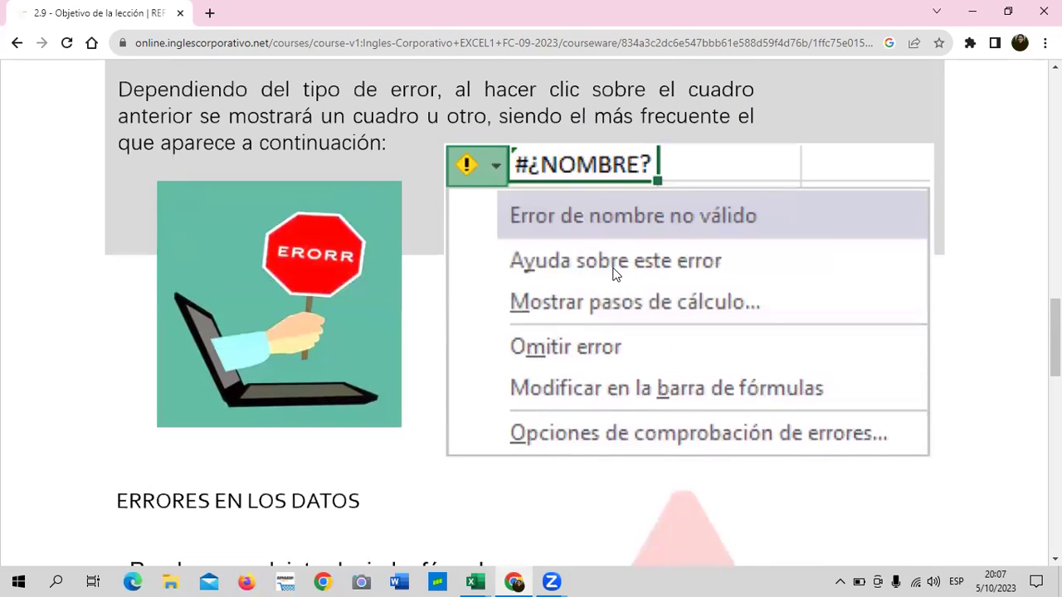
scroll(597, 204, "up", 2)
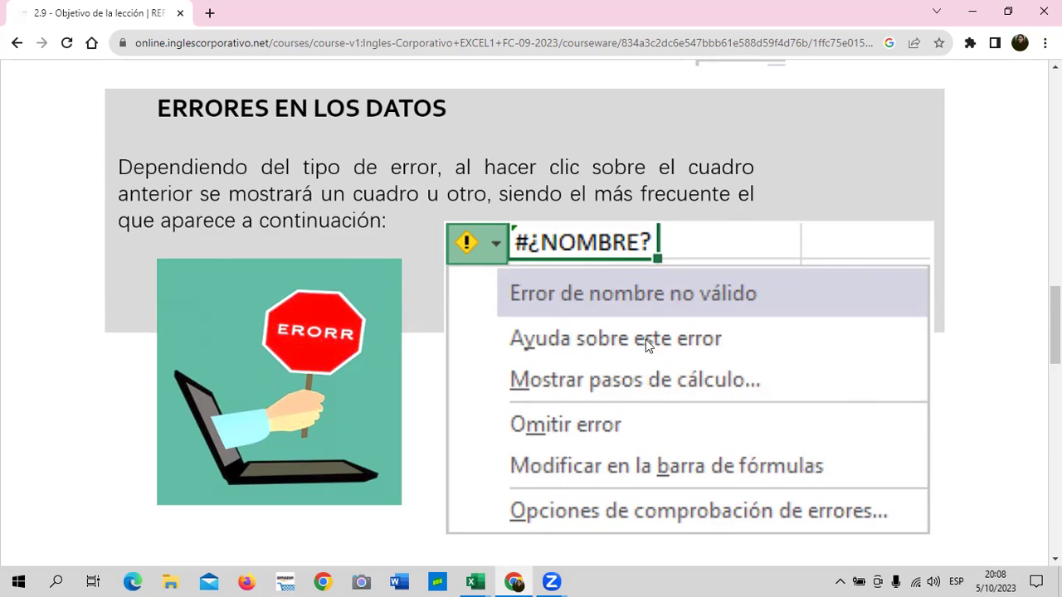
scroll(632, 363, "down", 4)
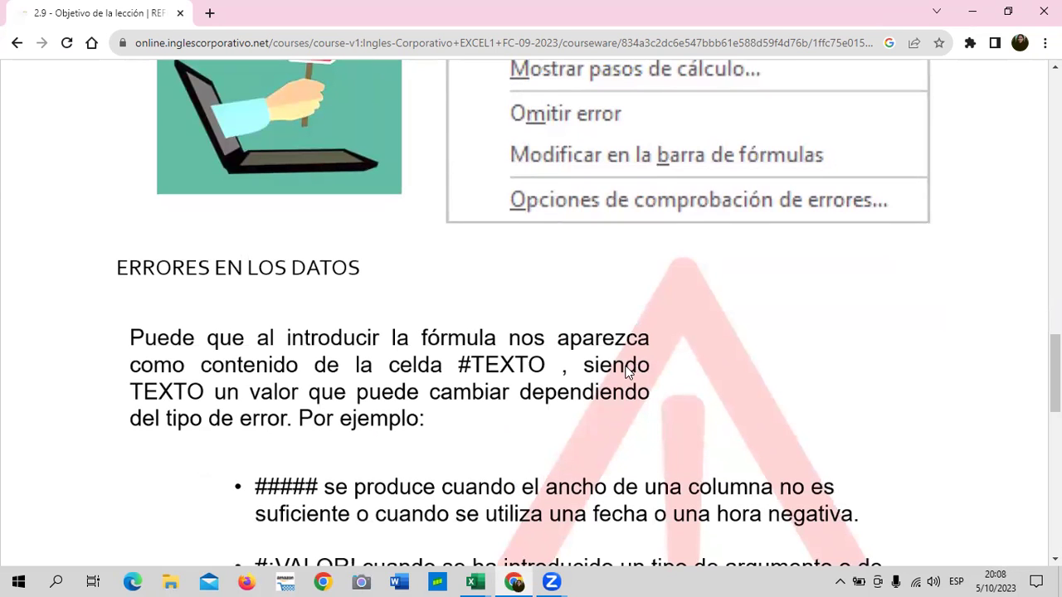
scroll(484, 453, "down", 1)
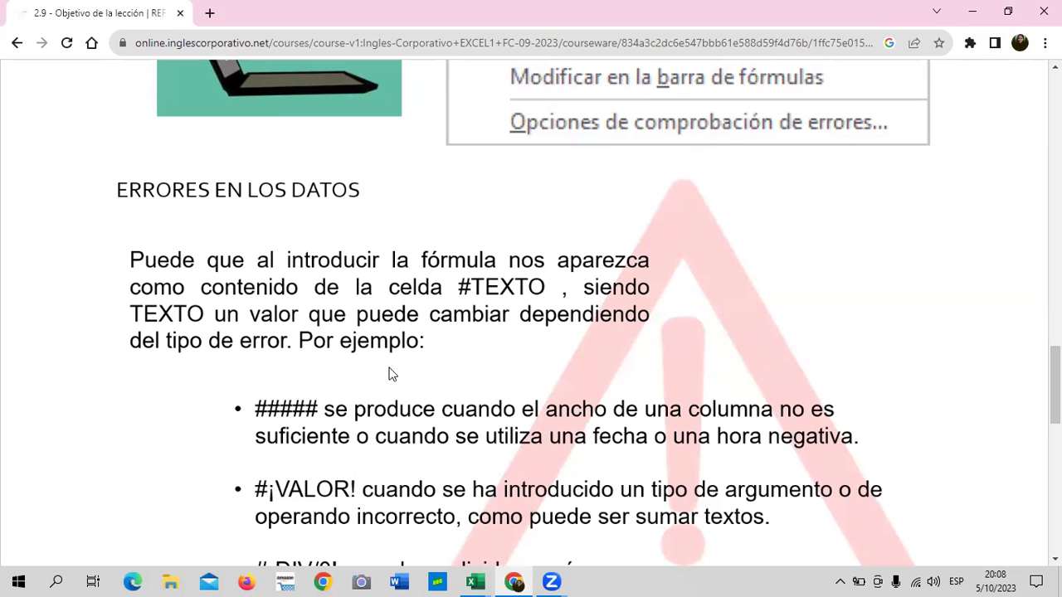
scroll(370, 373, "down", 1)
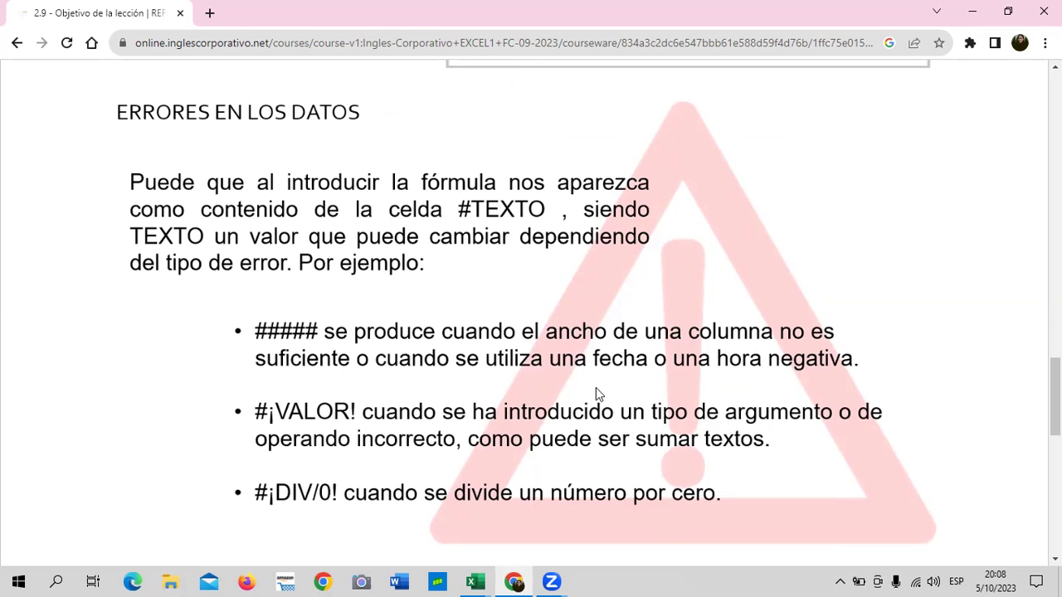
scroll(300, 428, "down", 1)
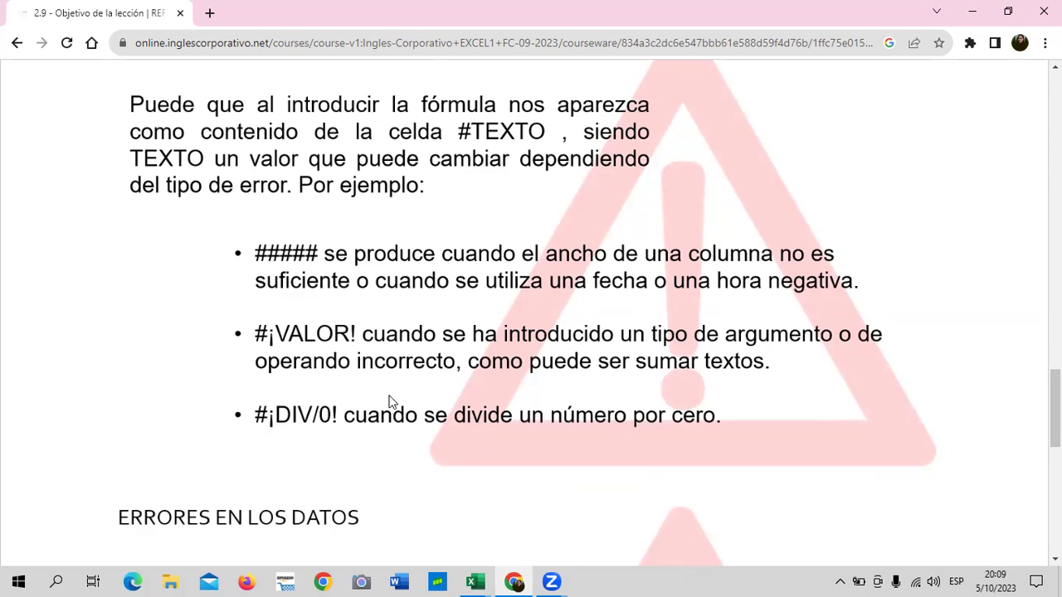
scroll(342, 339, "down", 1)
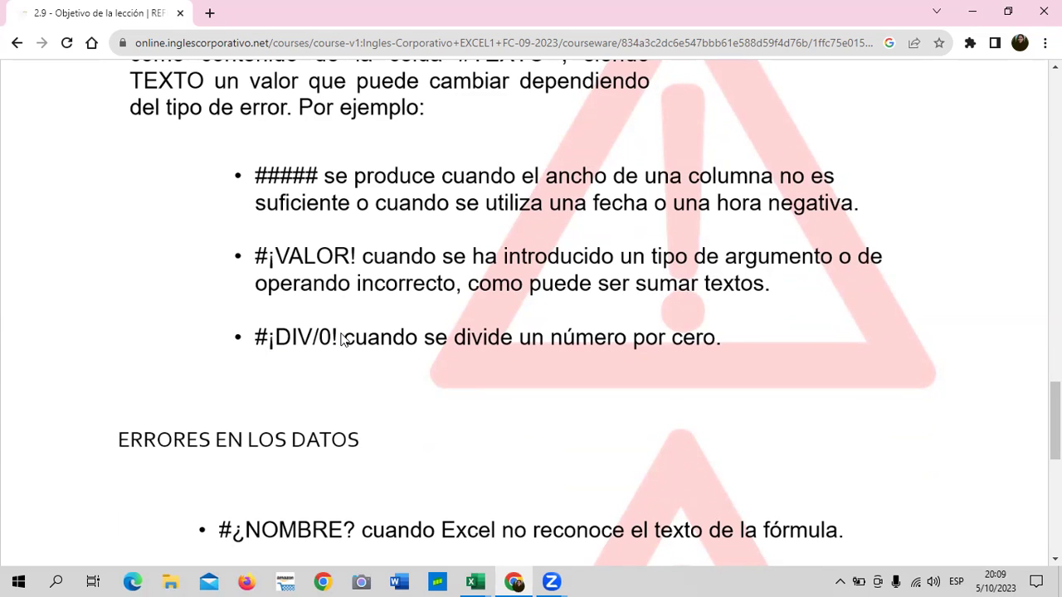
Step: Scroll through the rest of lesson 2.9's error types and advance to lesson 2.10
scroll(346, 339, "down", 2)
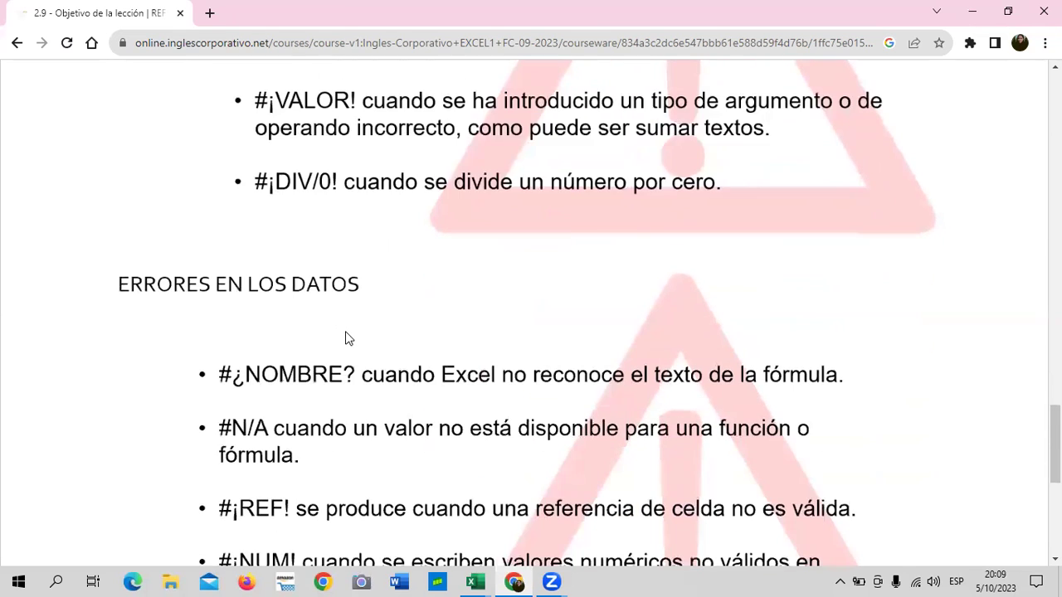
scroll(346, 338, "down", 1)
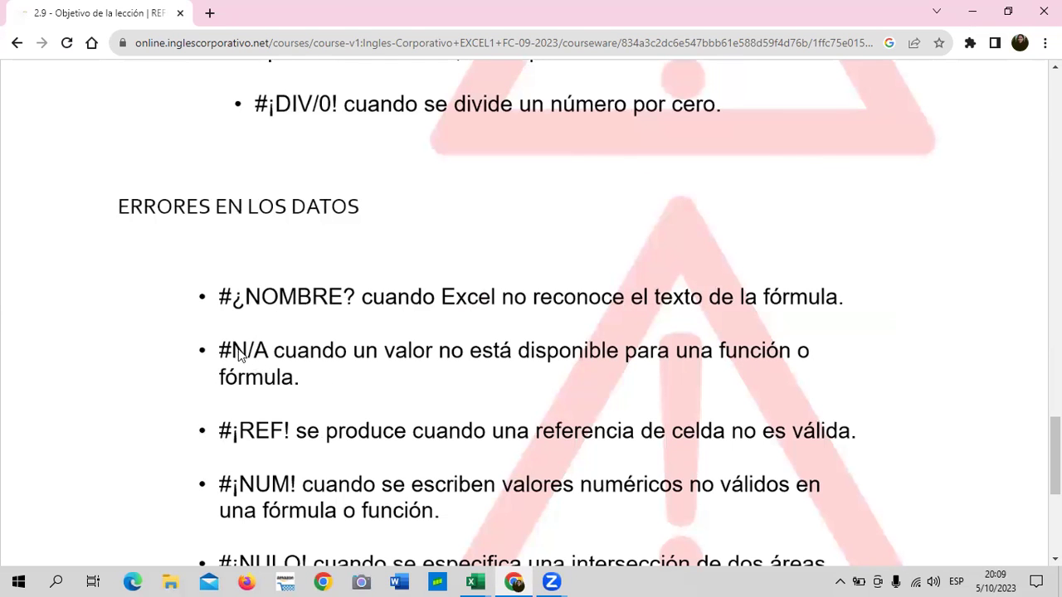
scroll(282, 353, "down", 1)
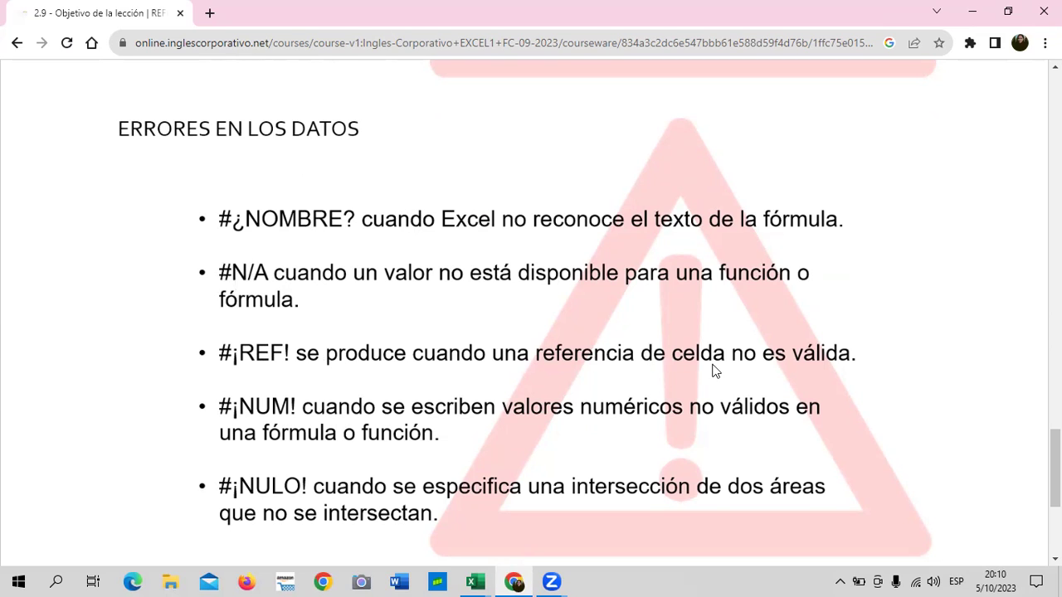
scroll(753, 374, "down", 1)
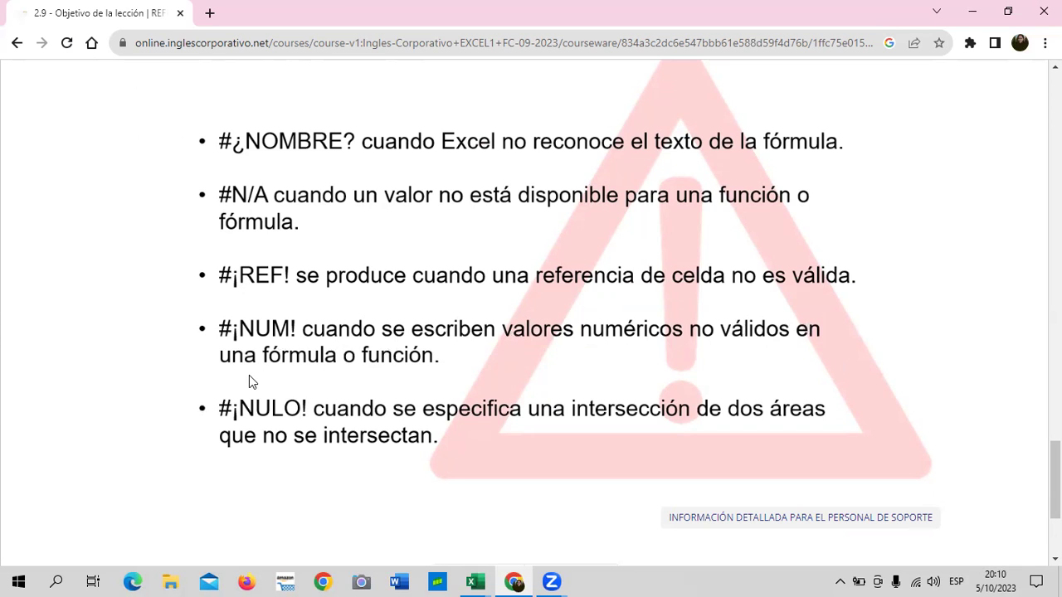
scroll(442, 367, "down", 2)
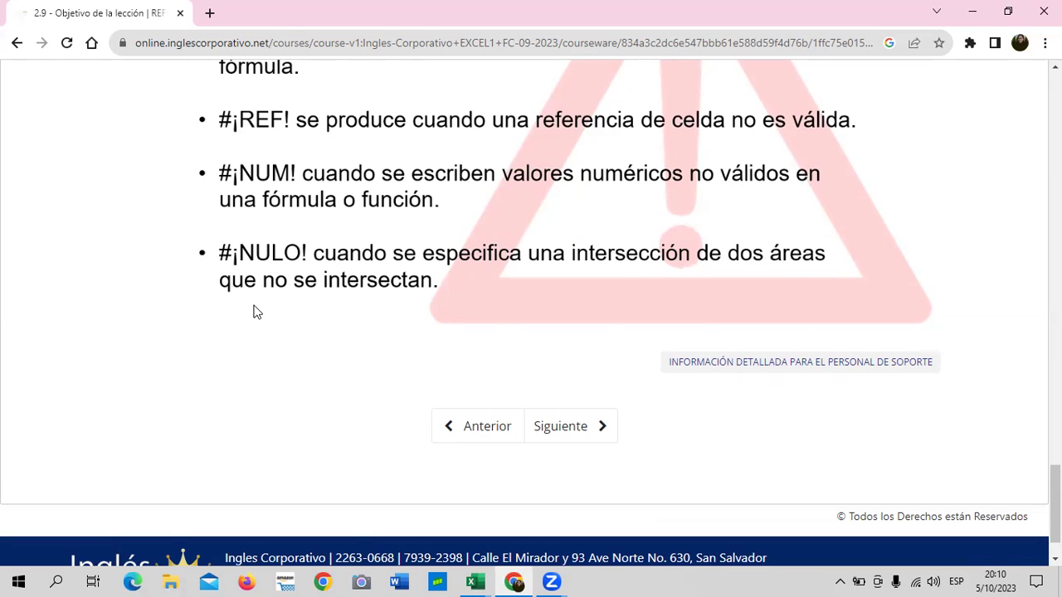
left_click(555, 431)
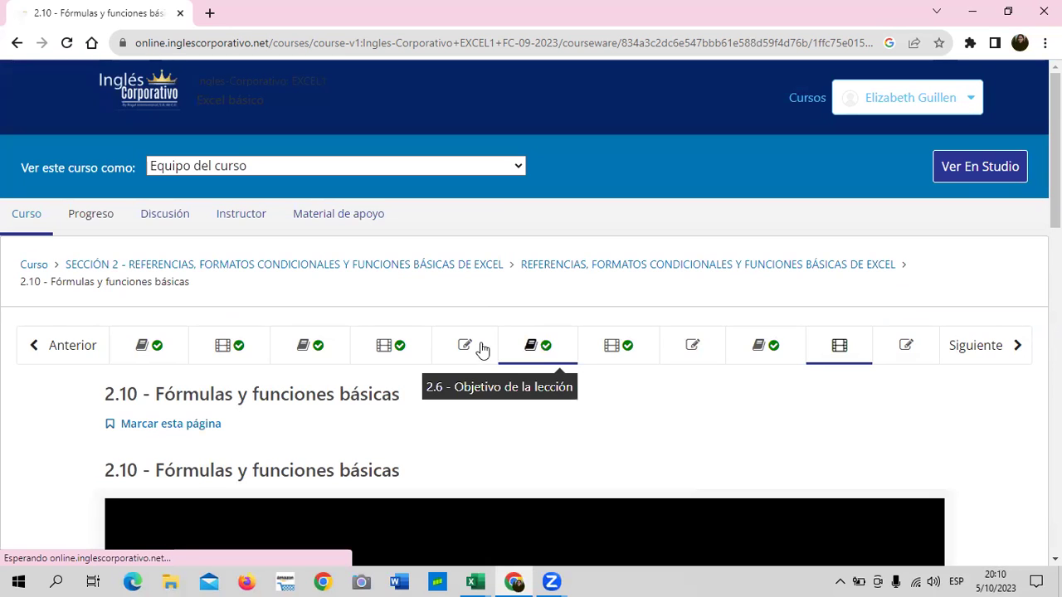
Step: Scroll down to the lesson 2.10 video, then return to the Funciones basicas workbook
scroll(603, 406, "down", 1)
scroll(603, 406, "down", 1)
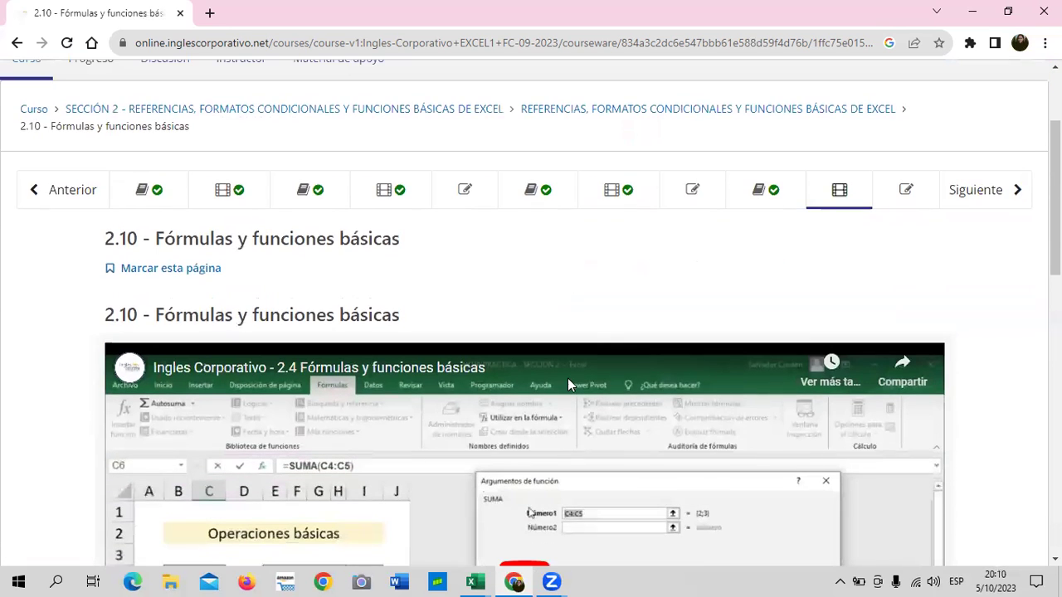
scroll(564, 378, "down", 1)
scroll(505, 415, "down", 4)
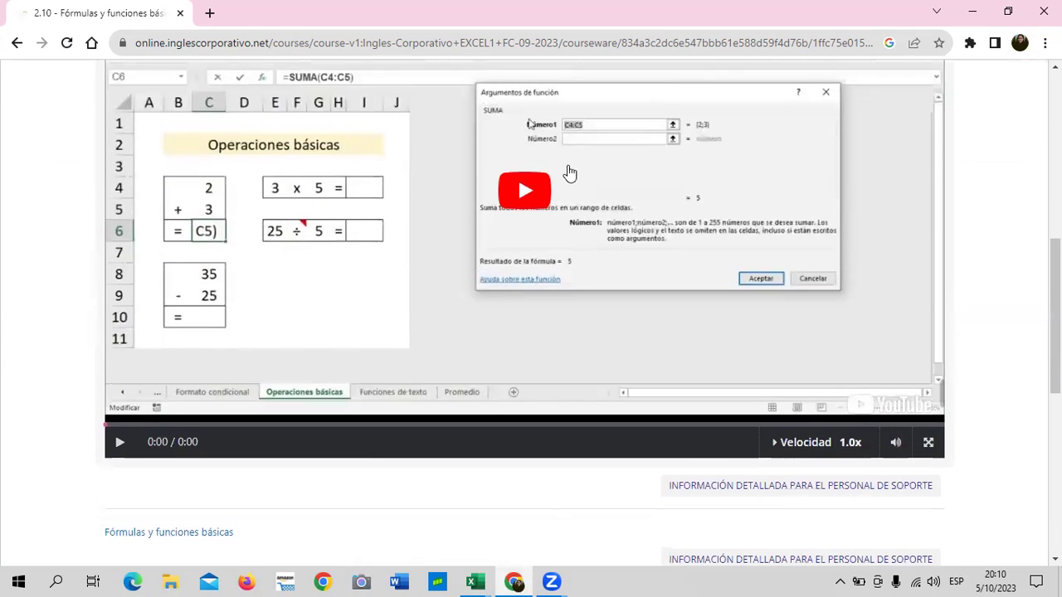
mouse_move(470, 578)
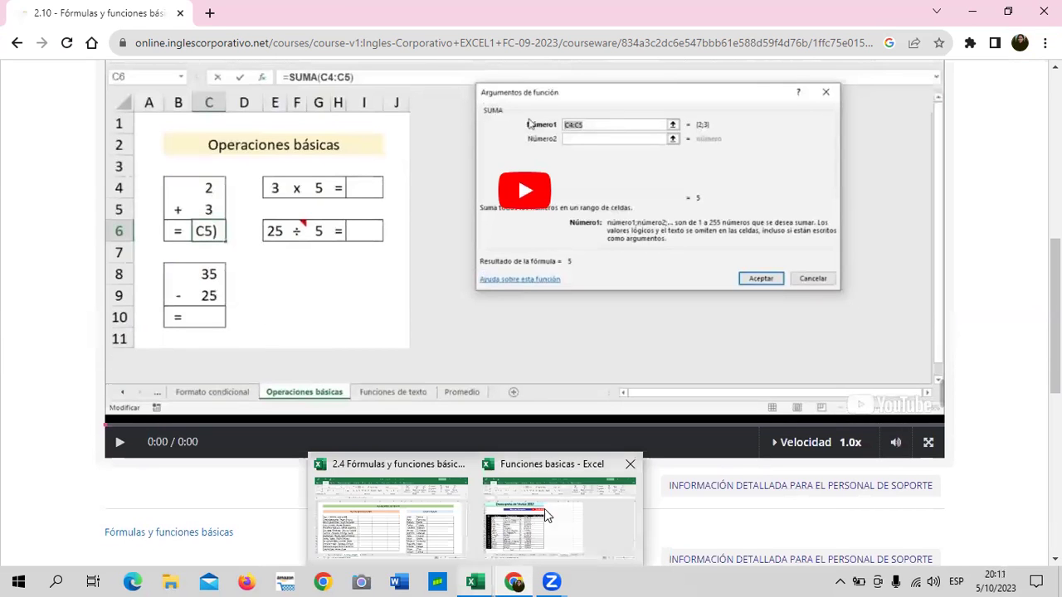
left_click(566, 508)
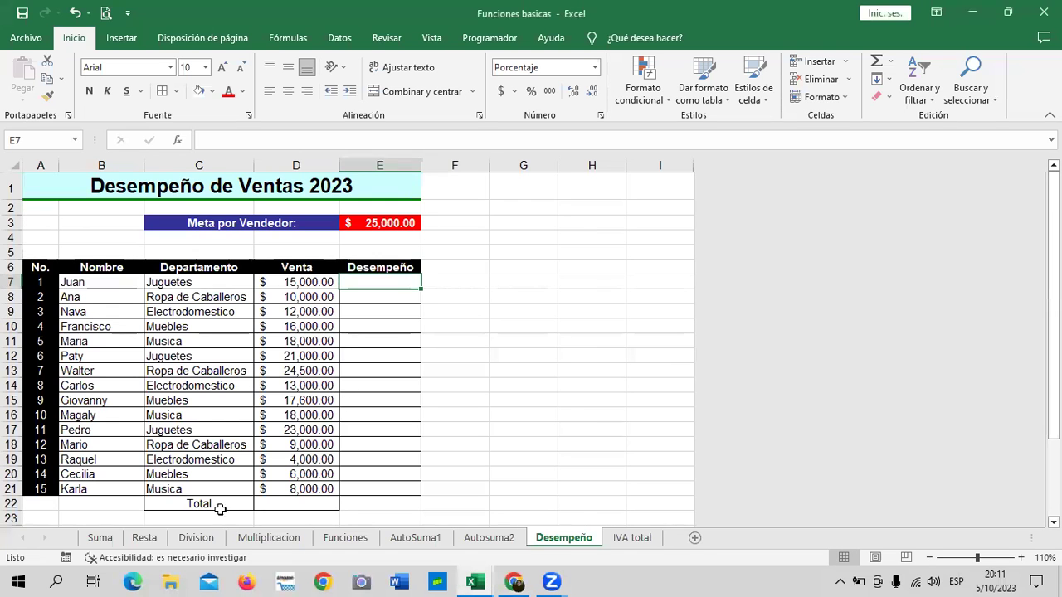
Step: Show the Suma sheet with branch totals from $31,000.00 to $55,000.00
left_click(100, 539)
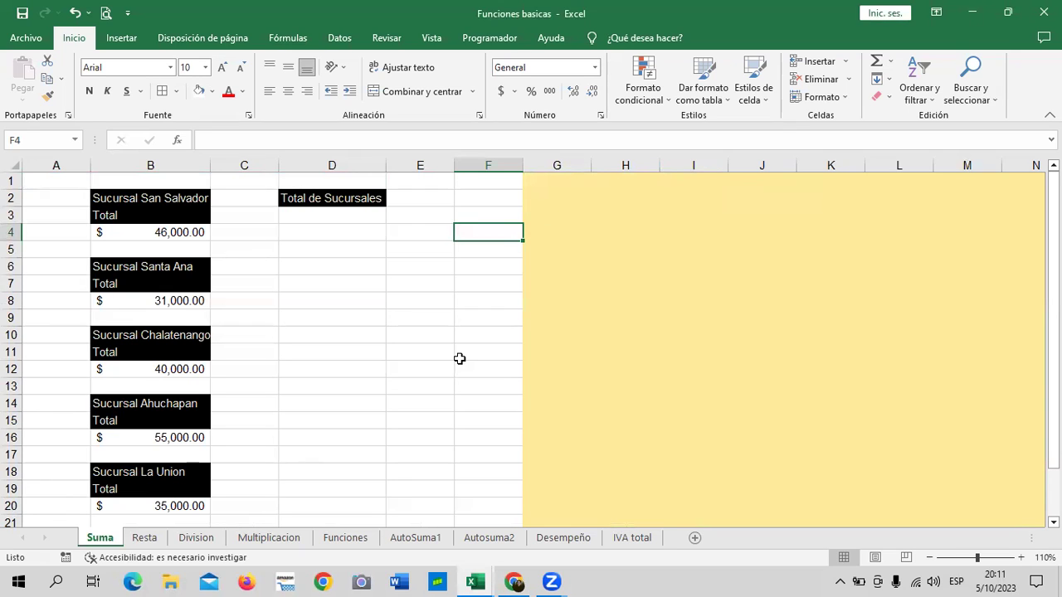
left_click(417, 334)
left_click(183, 237)
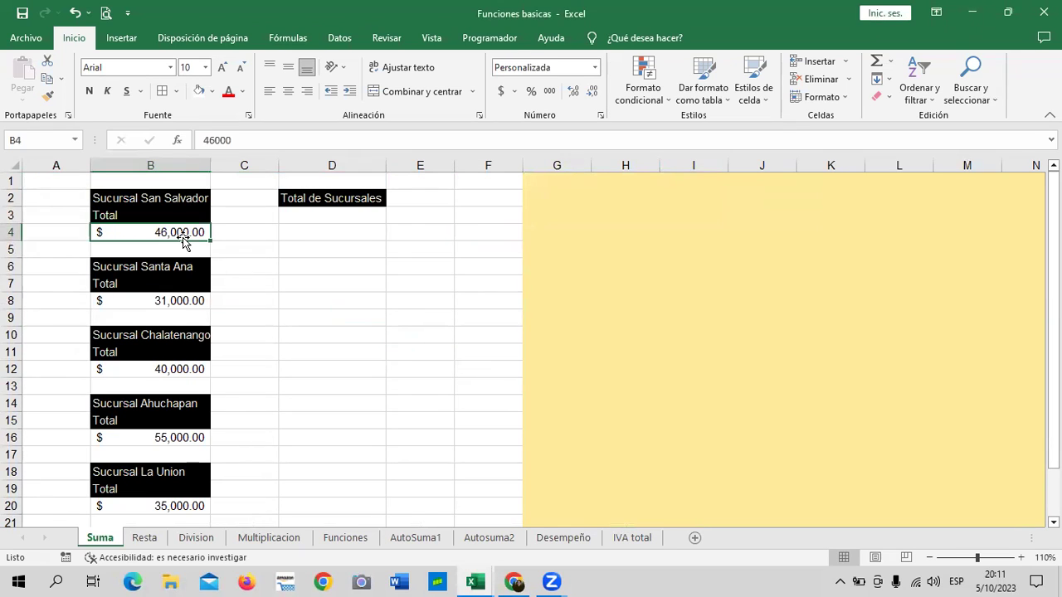
left_click(253, 236)
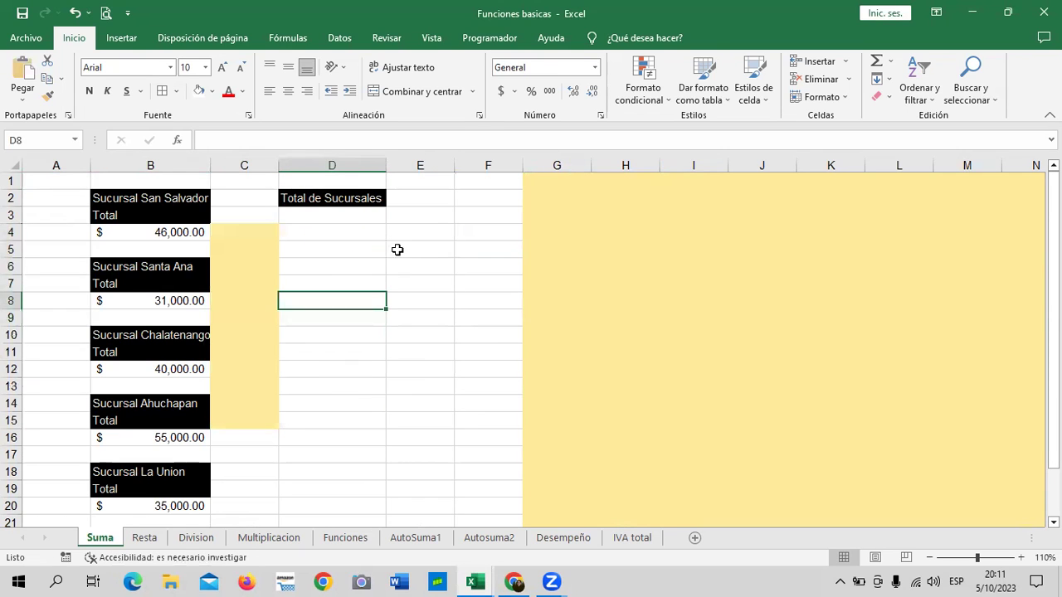
left_click(75, 12)
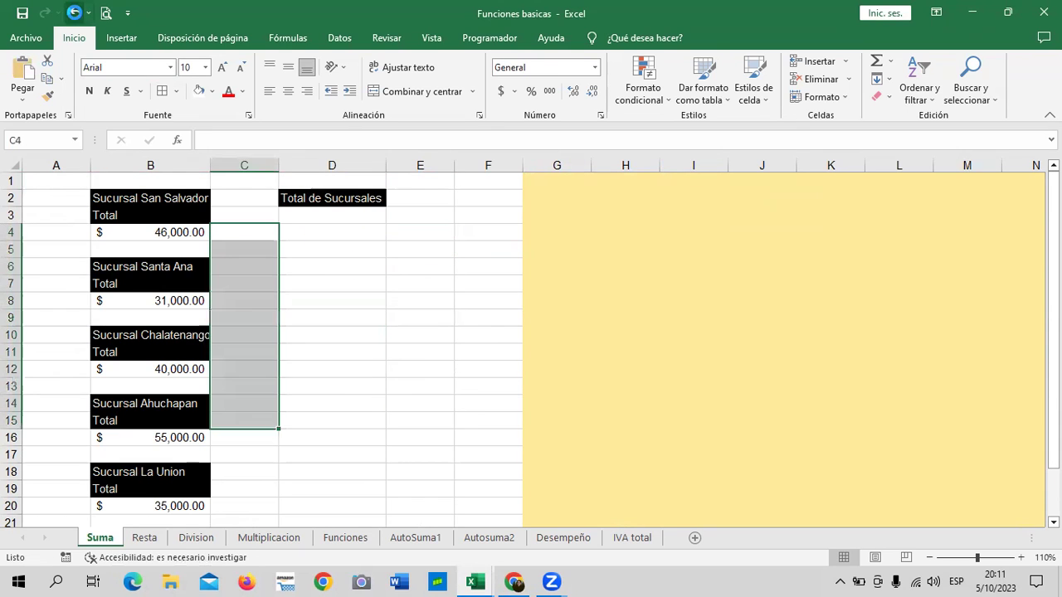
left_click(145, 231)
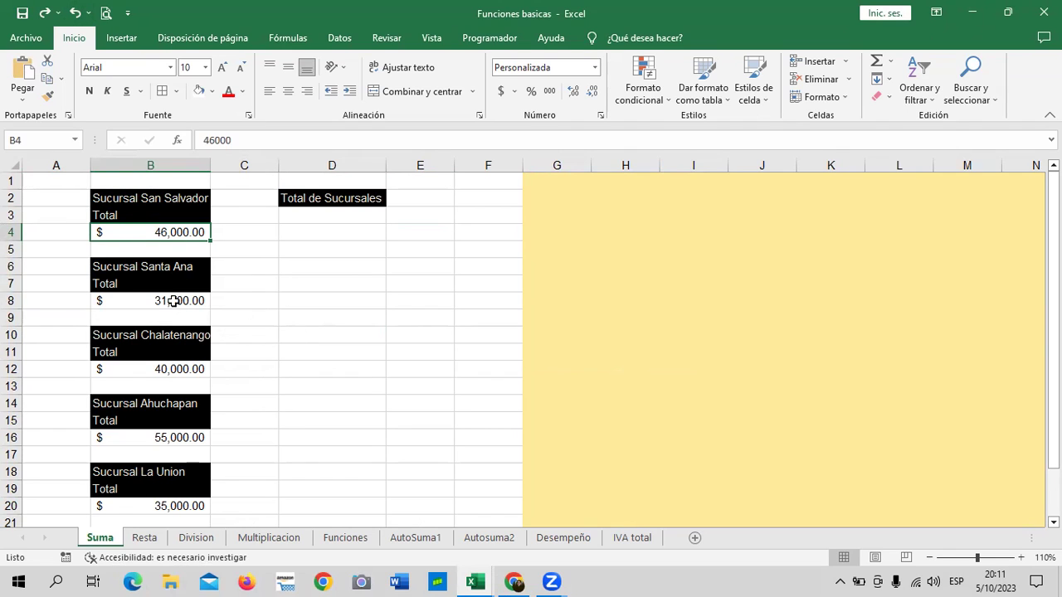
left_click(163, 487)
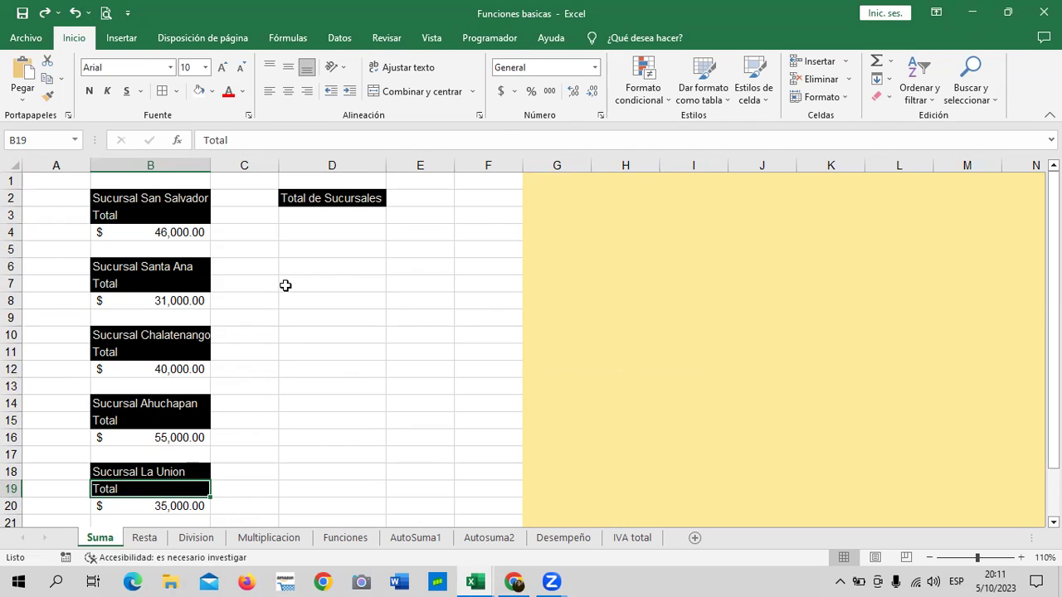
left_click(187, 232)
left_click(182, 300)
left_click(307, 217)
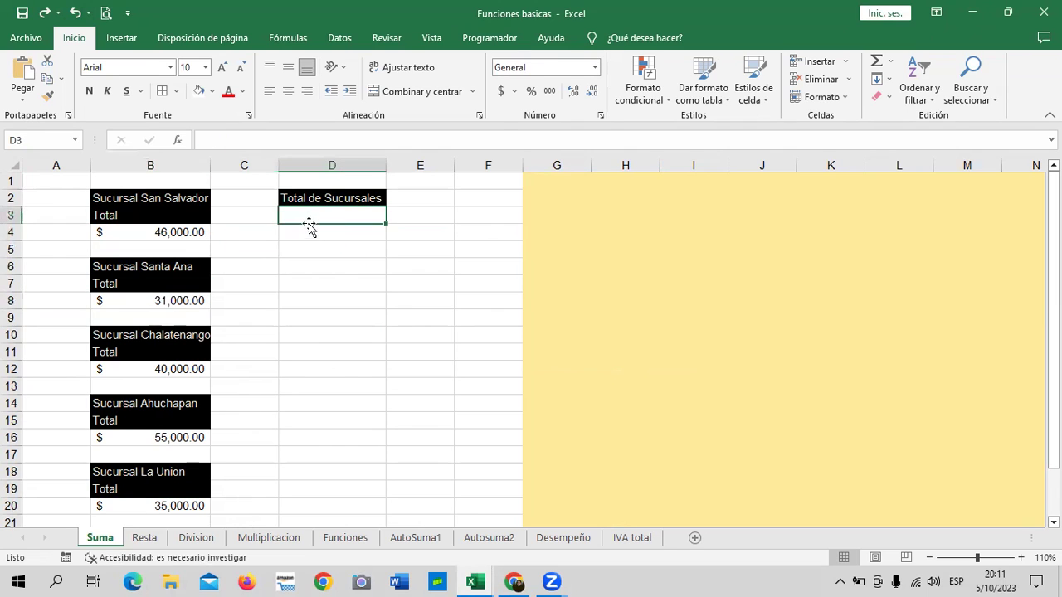
left_click(381, 317)
left_click(142, 504)
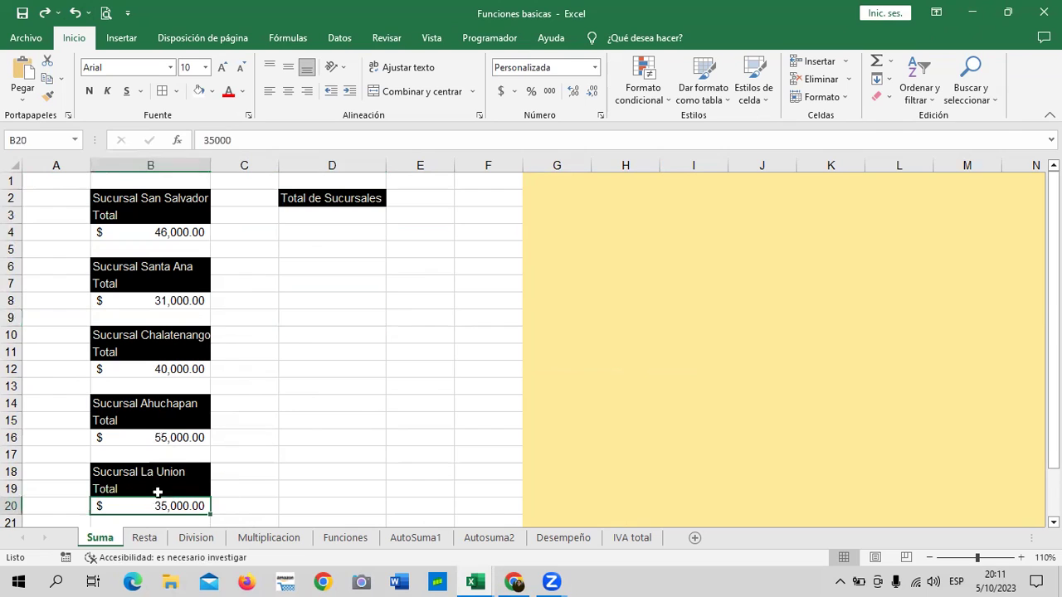
left_click(161, 437)
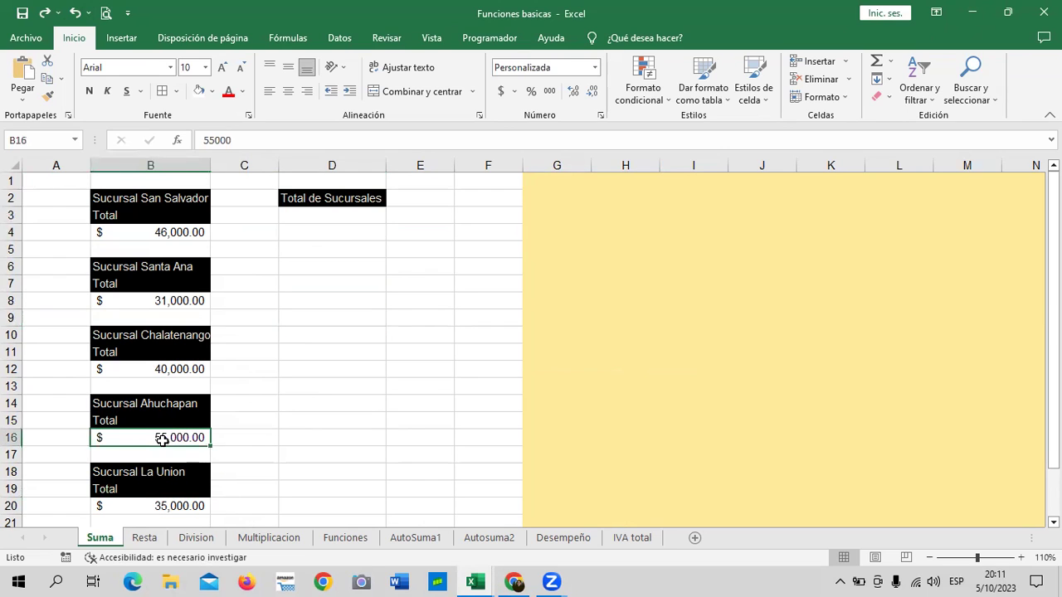
left_click(331, 249)
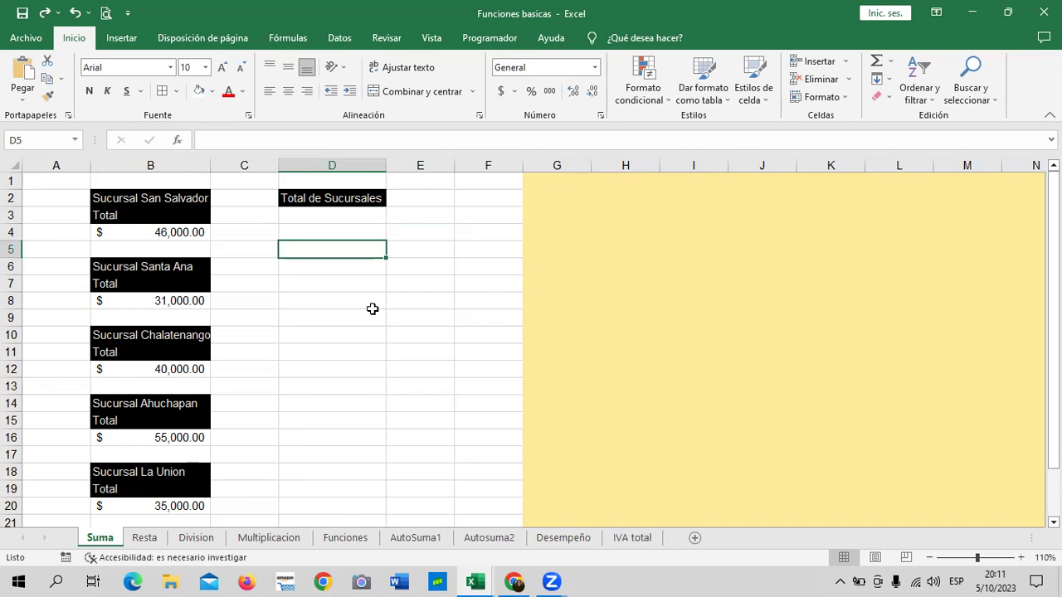
type("=")
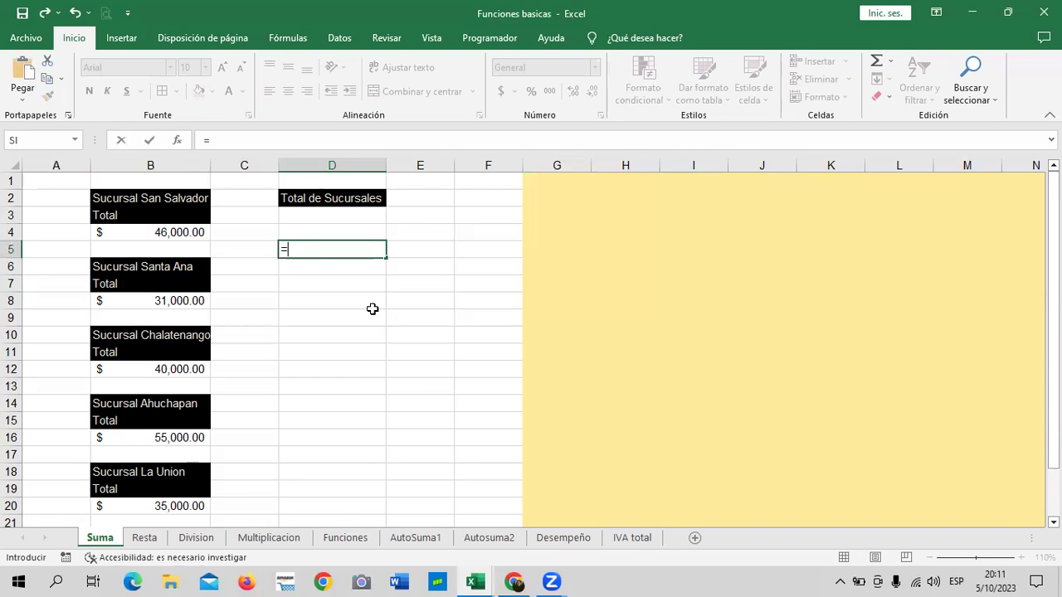
key("BackSpace")
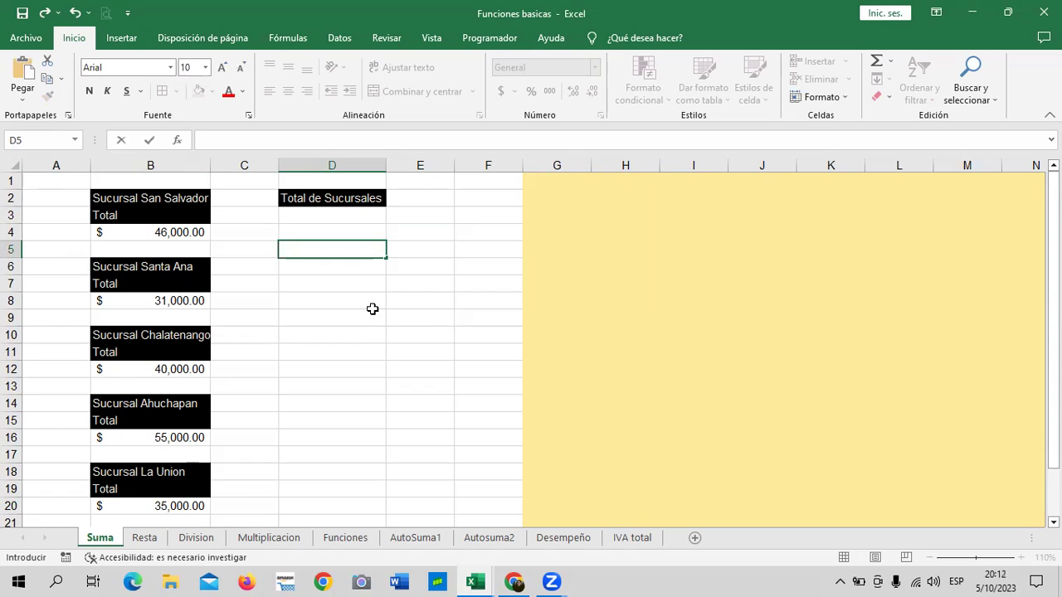
left_click(472, 339)
Step: With D5 selected, browse the Fórmulas tab's Búsqueda y referencia and Lógicas function lists
left_click(326, 252)
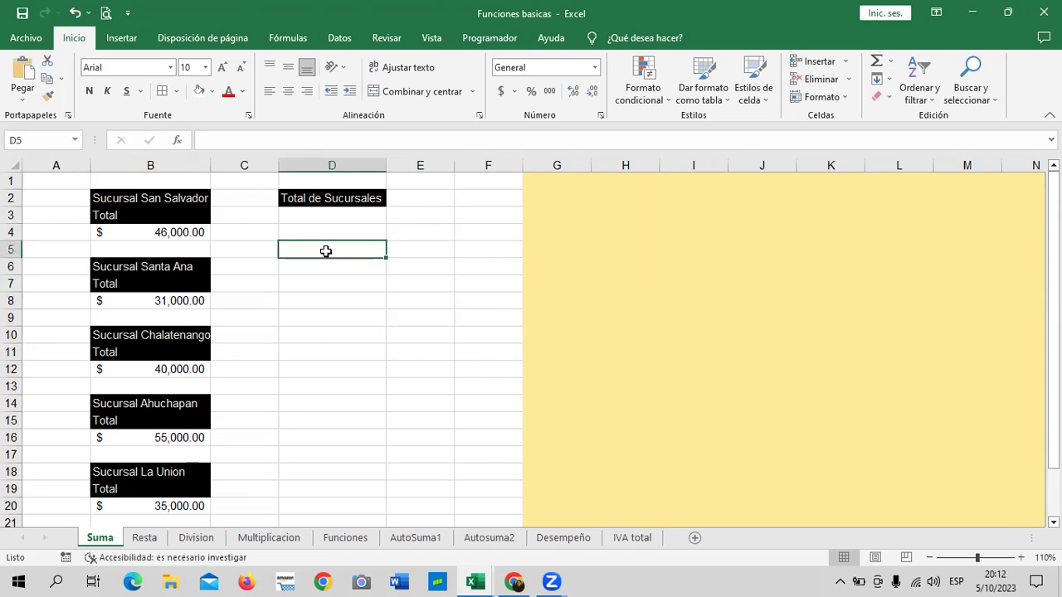
left_click(273, 41)
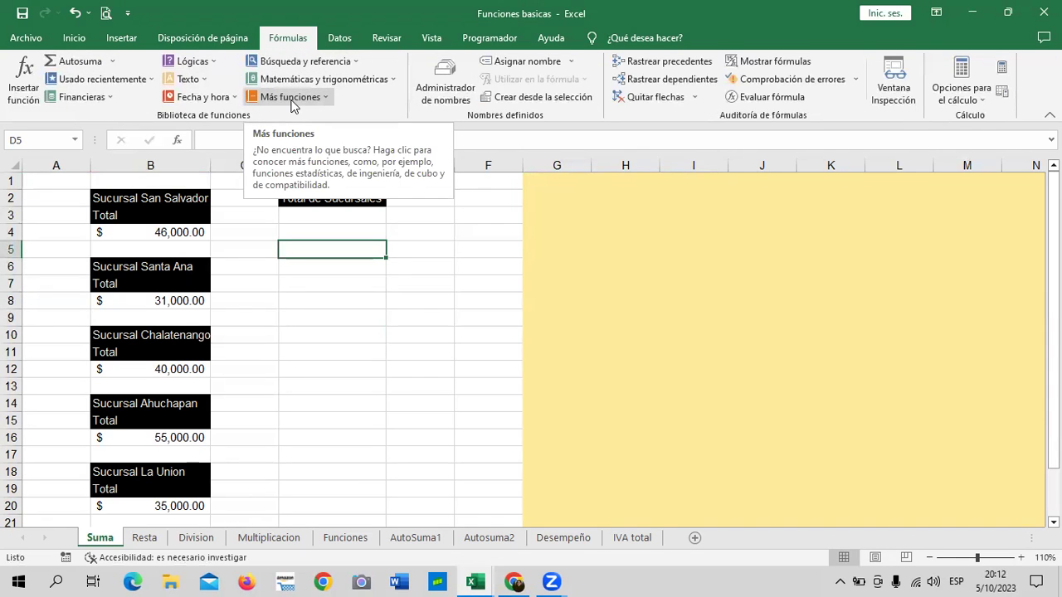
left_click(354, 63)
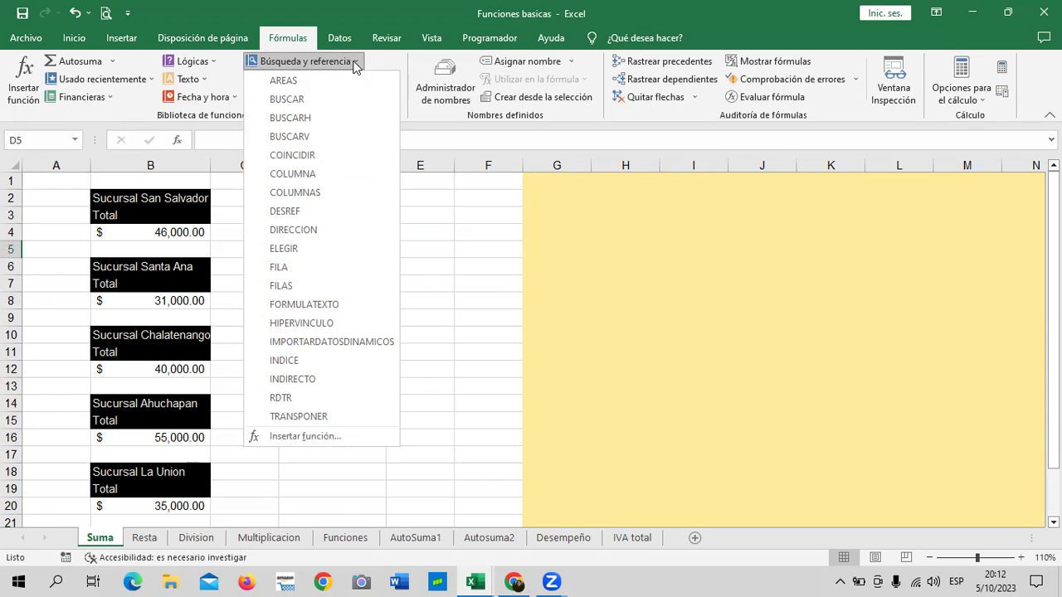
left_click(379, 65)
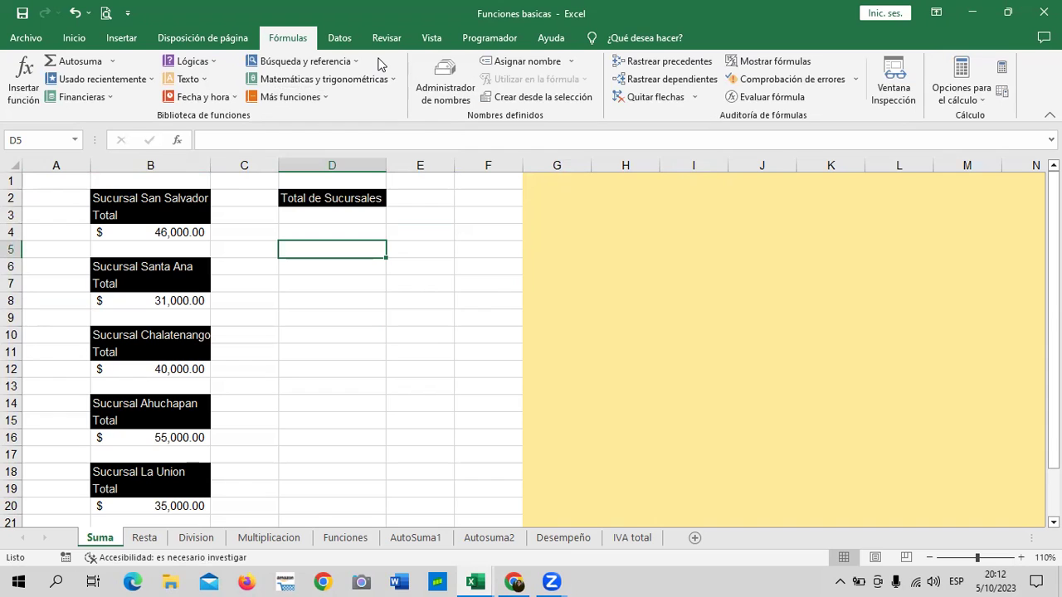
left_click(213, 65)
left_click(211, 64)
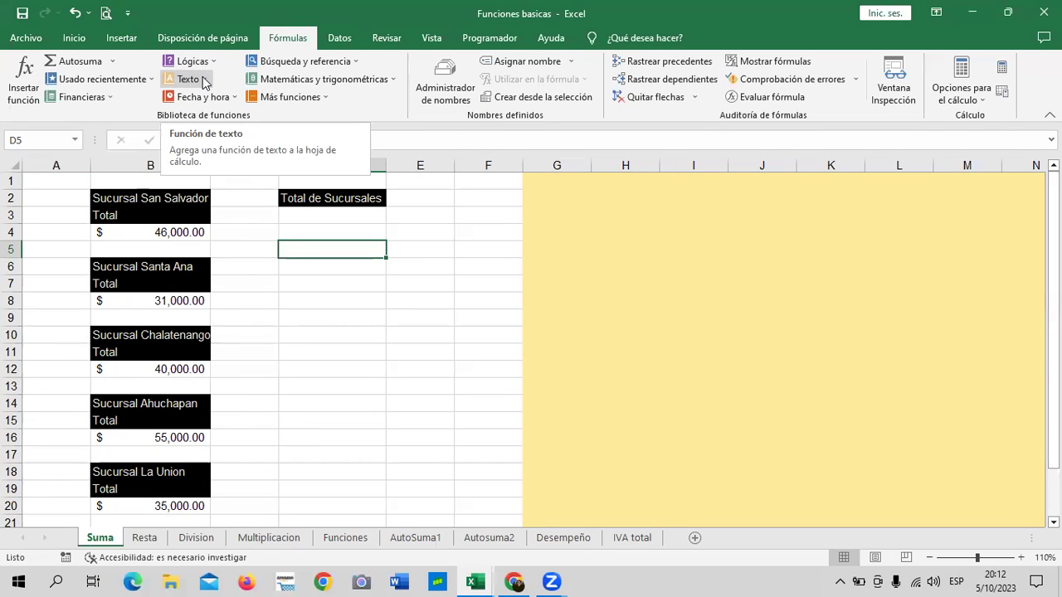
Step: Browse the Texto and Fecha y hora function lists
left_click(205, 81)
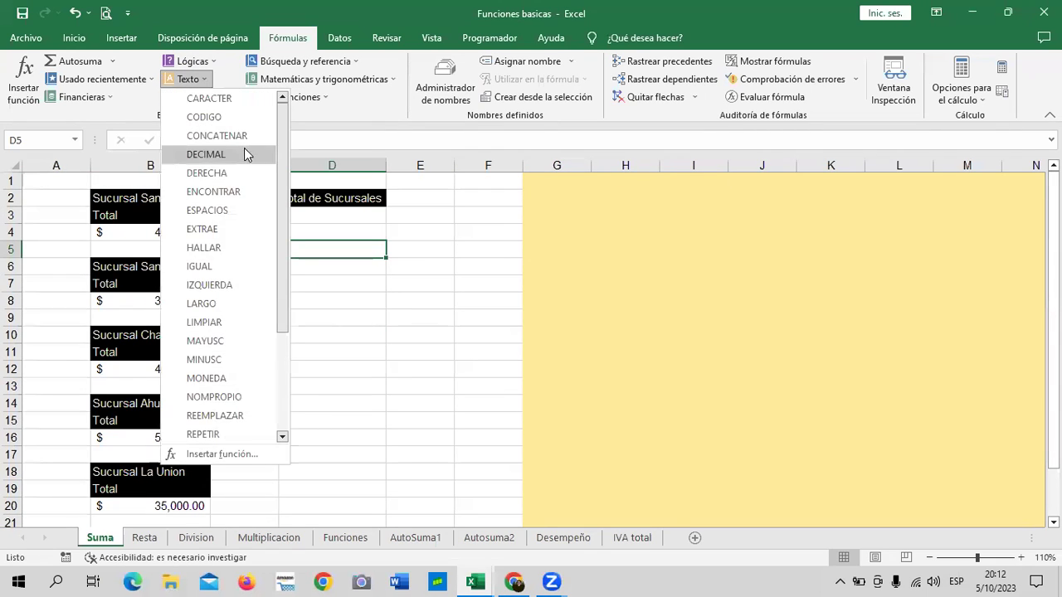
scroll(218, 265, "down", 3)
scroll(214, 360, "up", 3)
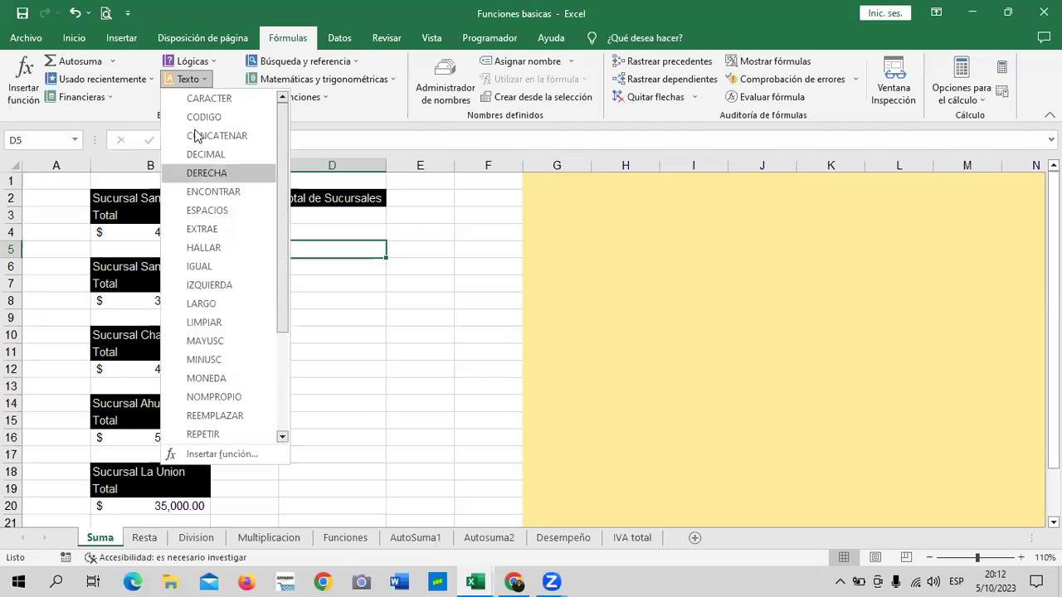
left_click(220, 85)
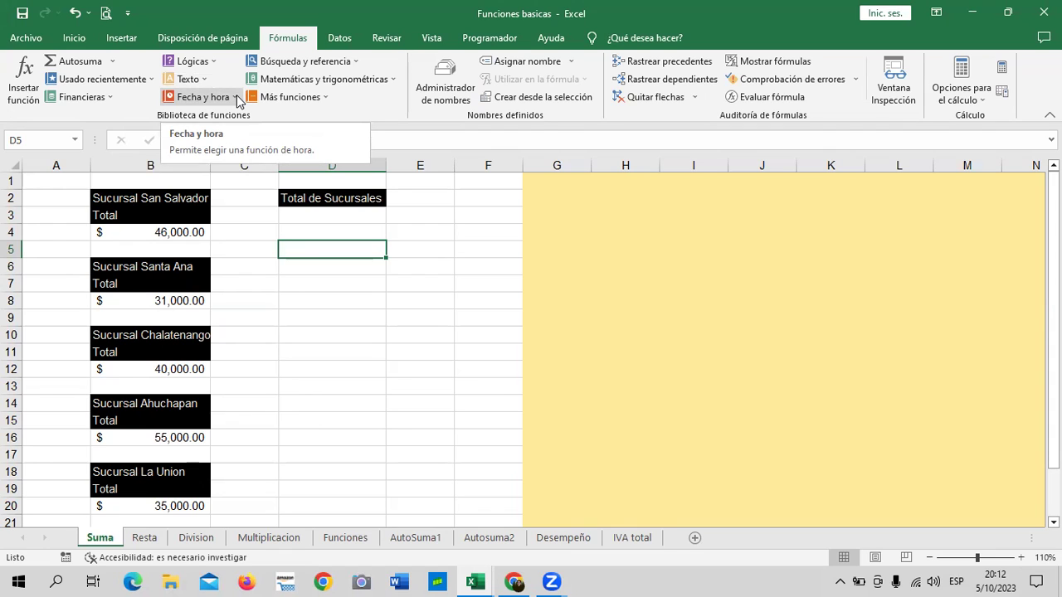
left_click(238, 99)
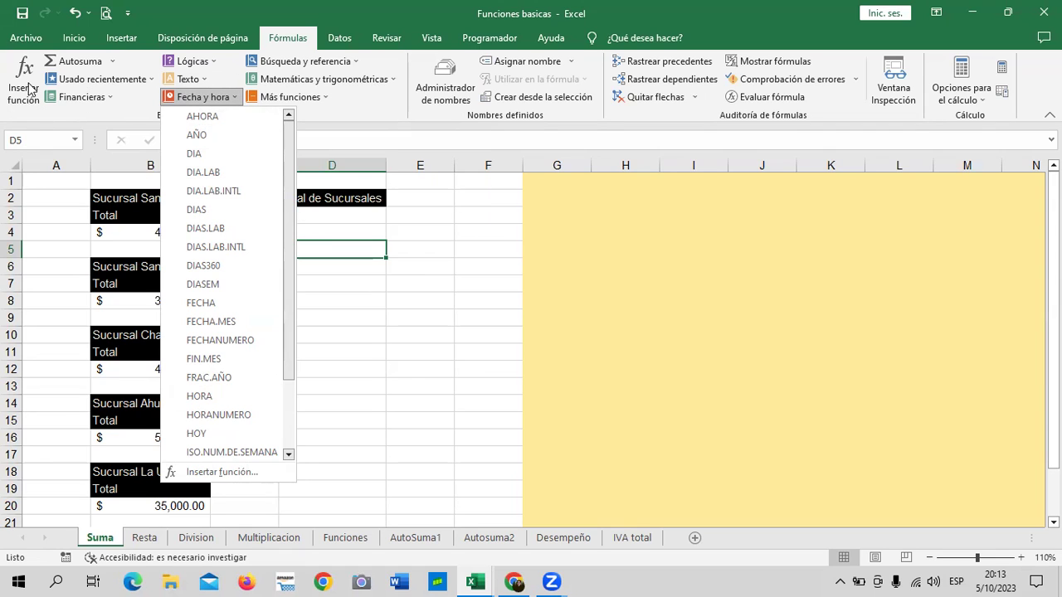
left_click(445, 229)
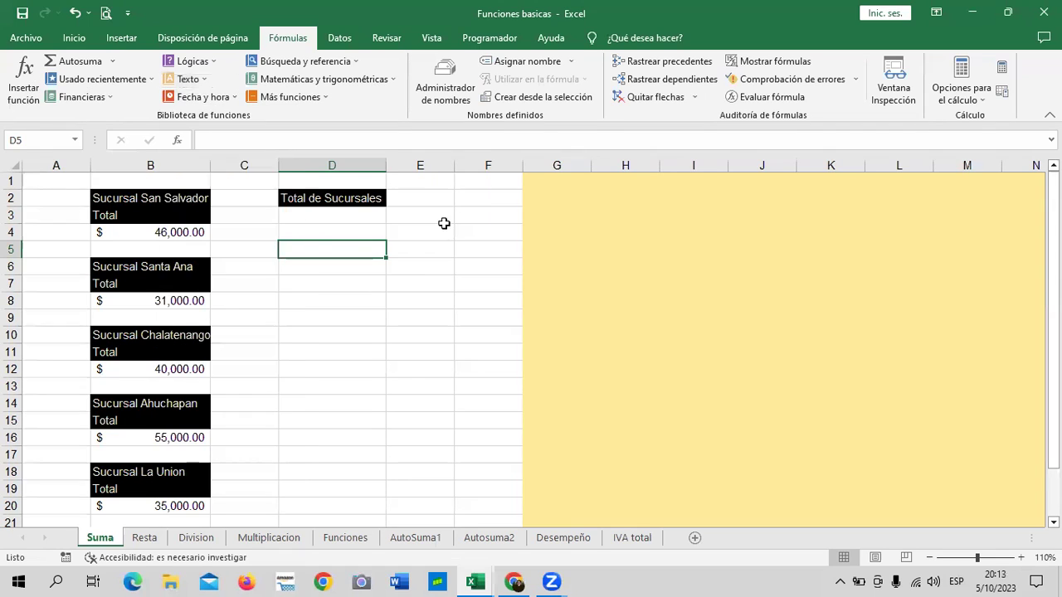
Step: Insert SUMA into D5 from Insertar función's Matemáticas y trigonométricas category
left_click(27, 89)
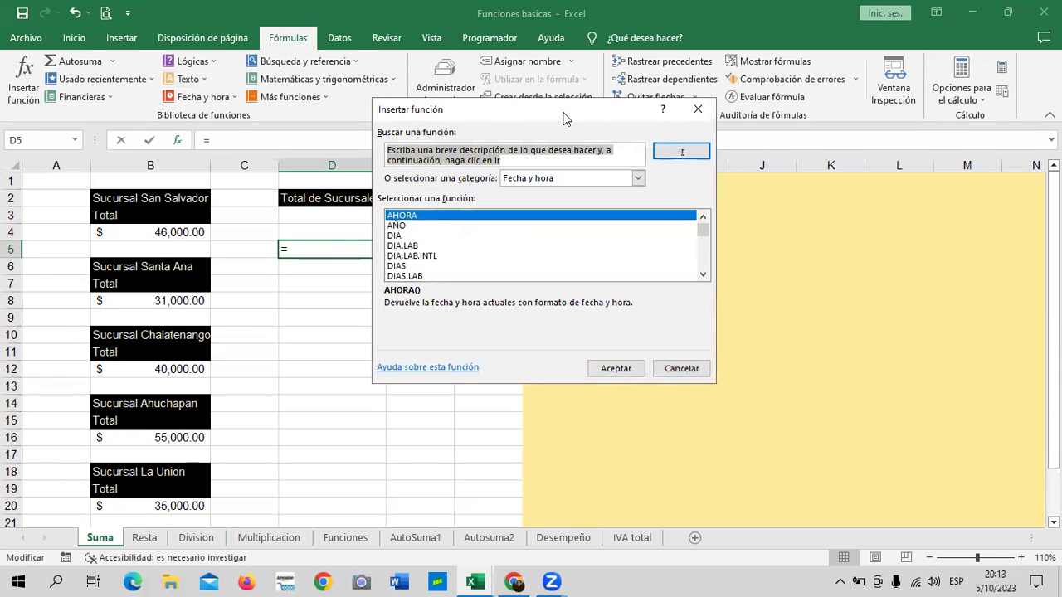
left_click_drag(563, 118, 636, 153)
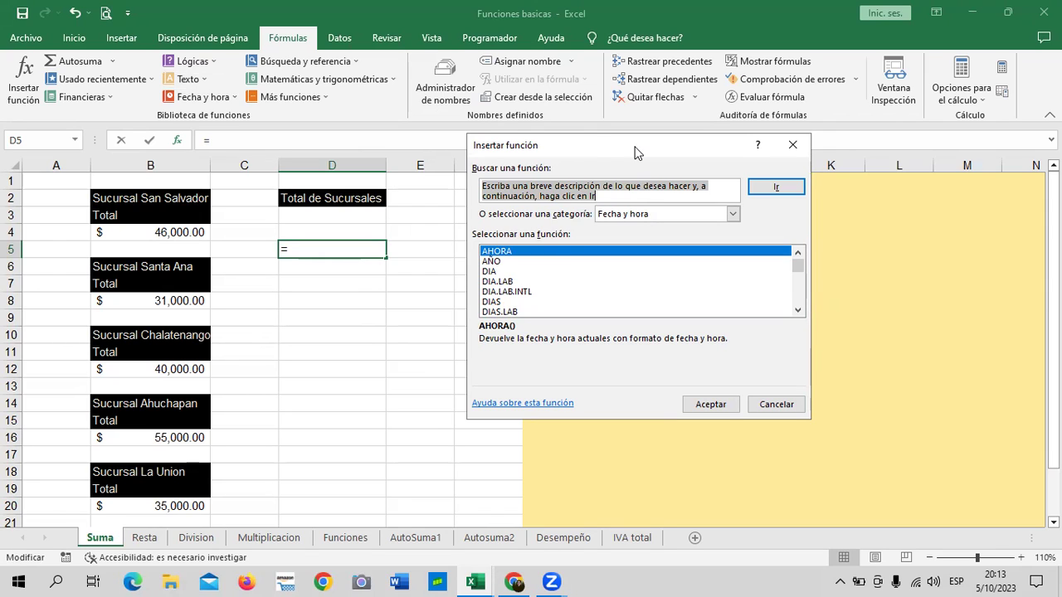
left_click(734, 214)
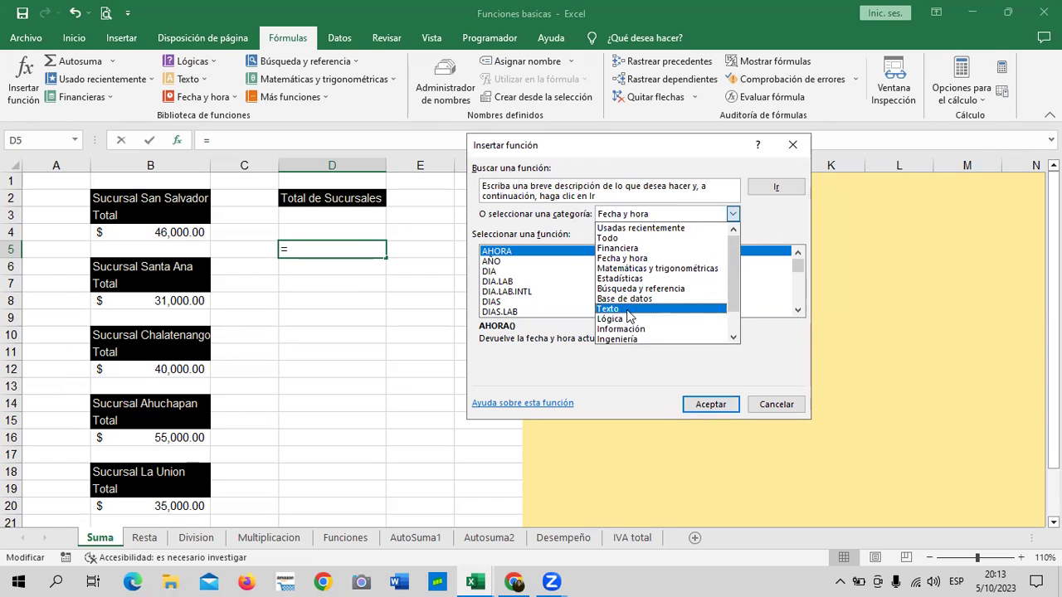
left_click(654, 269)
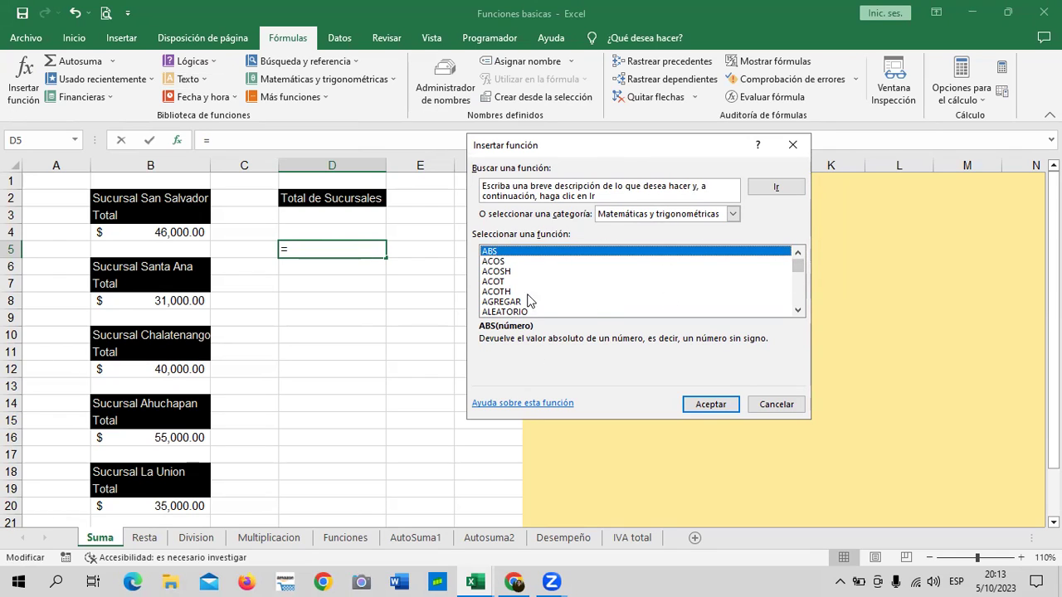
mouse_move(797, 266)
left_mouse_down()
mouse_move(796, 303)
mouse_move(797, 292)
left_mouse_up()
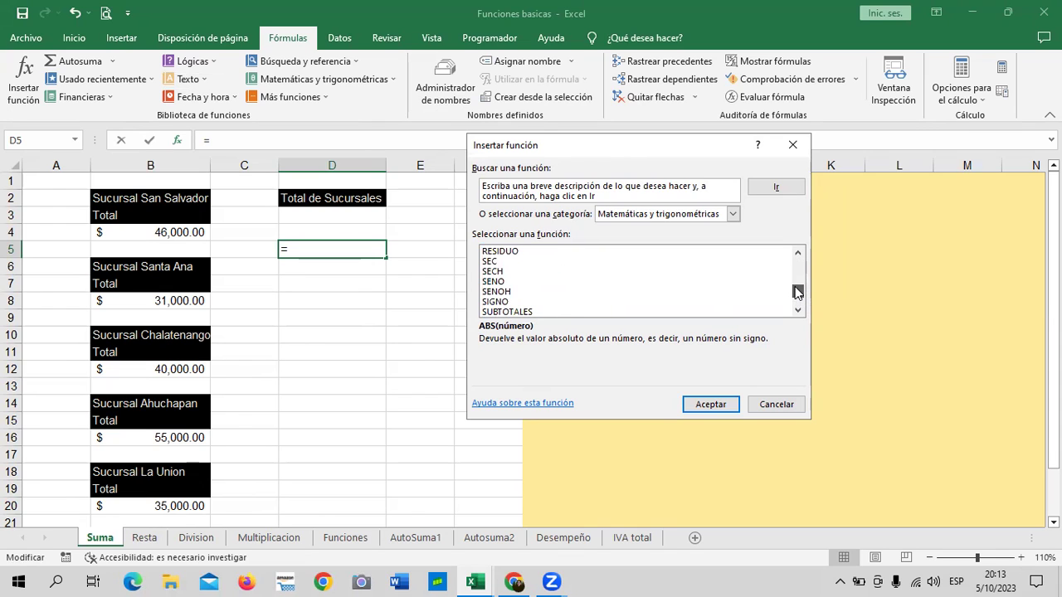
left_click(797, 310)
left_click(797, 310)
left_click(797, 311)
left_click(797, 310)
left_click(797, 311)
left_click(797, 311)
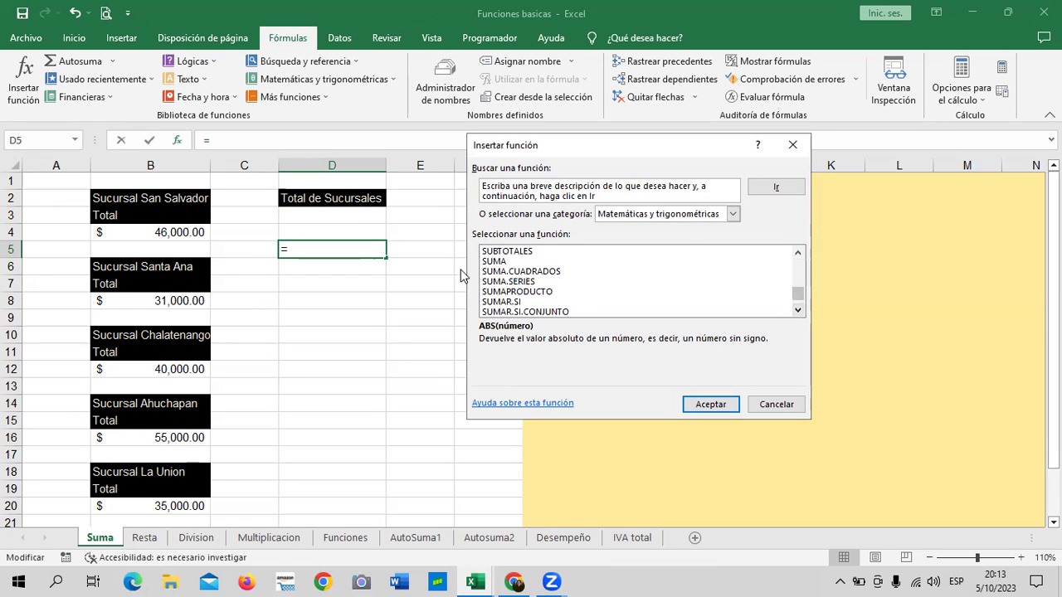
left_click(488, 262)
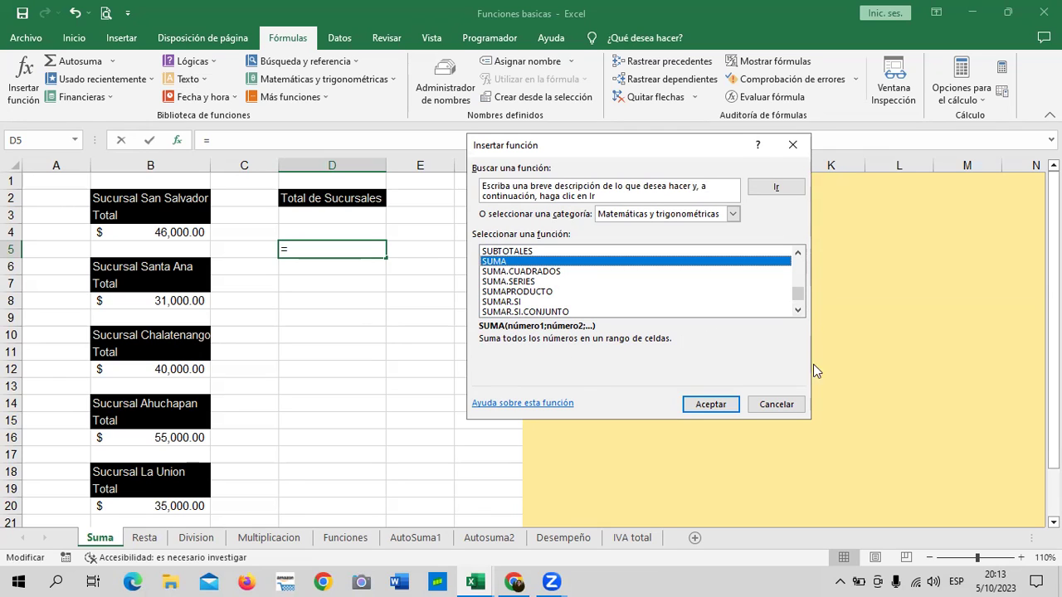
left_click(711, 404)
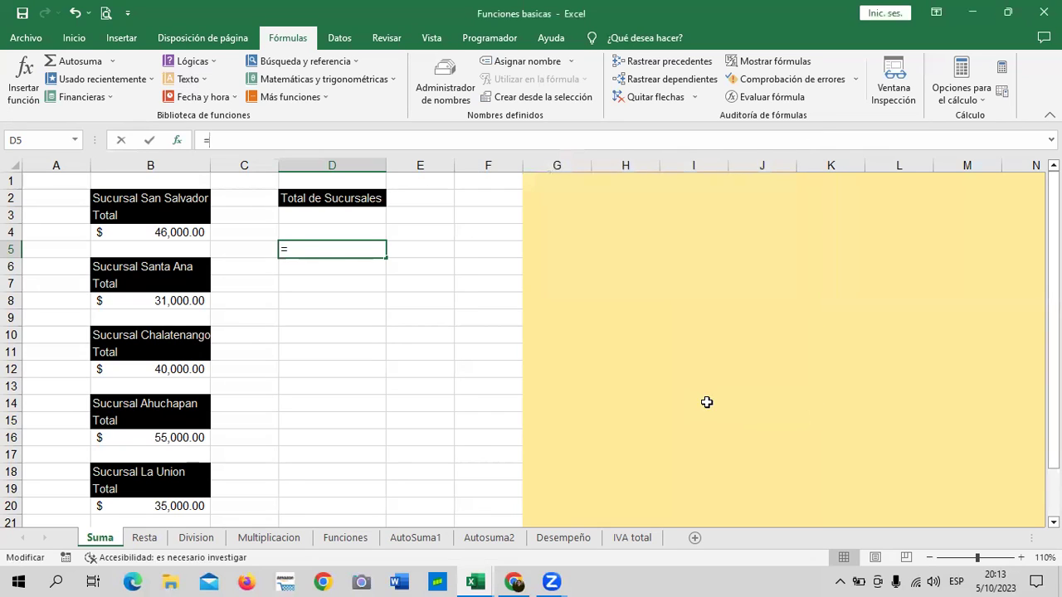
left_click_drag(680, 172, 681, 188)
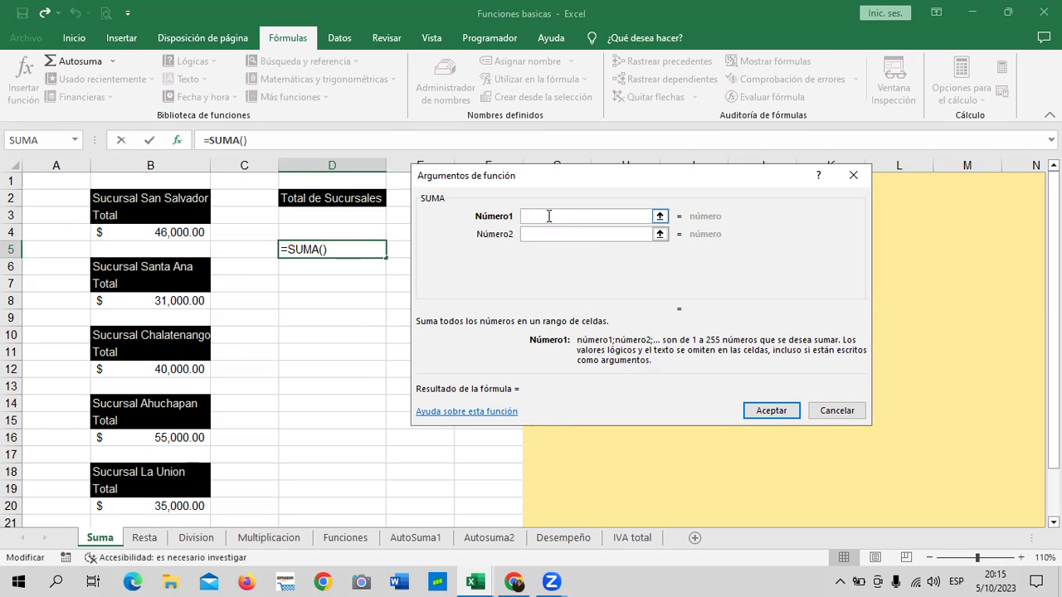
Step: Fill Número1–Número4 of the SUMA arguments with B4, B8, B12 and B16
left_click(173, 233)
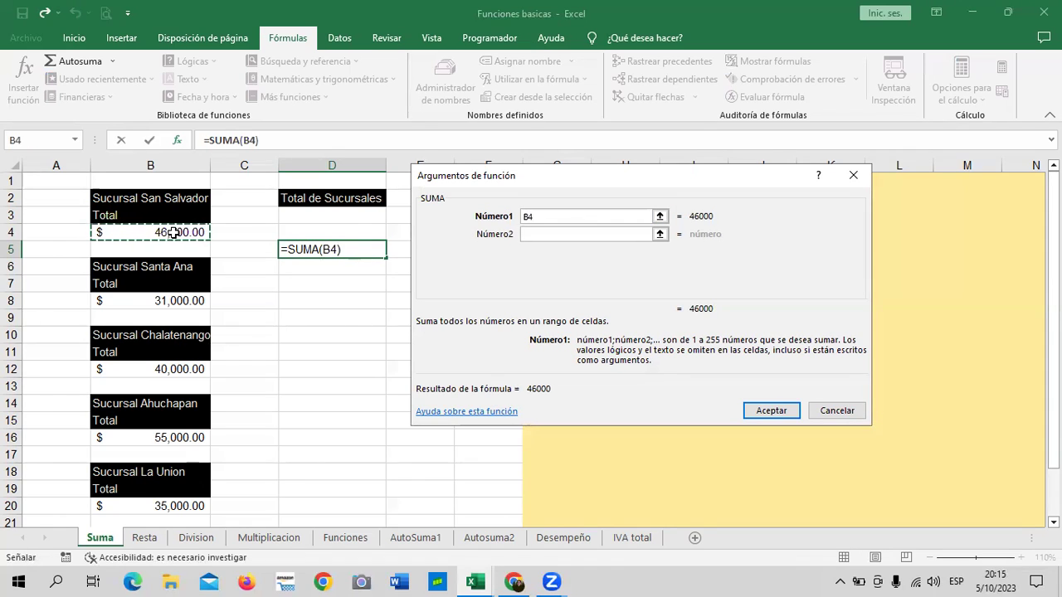
left_click(557, 238)
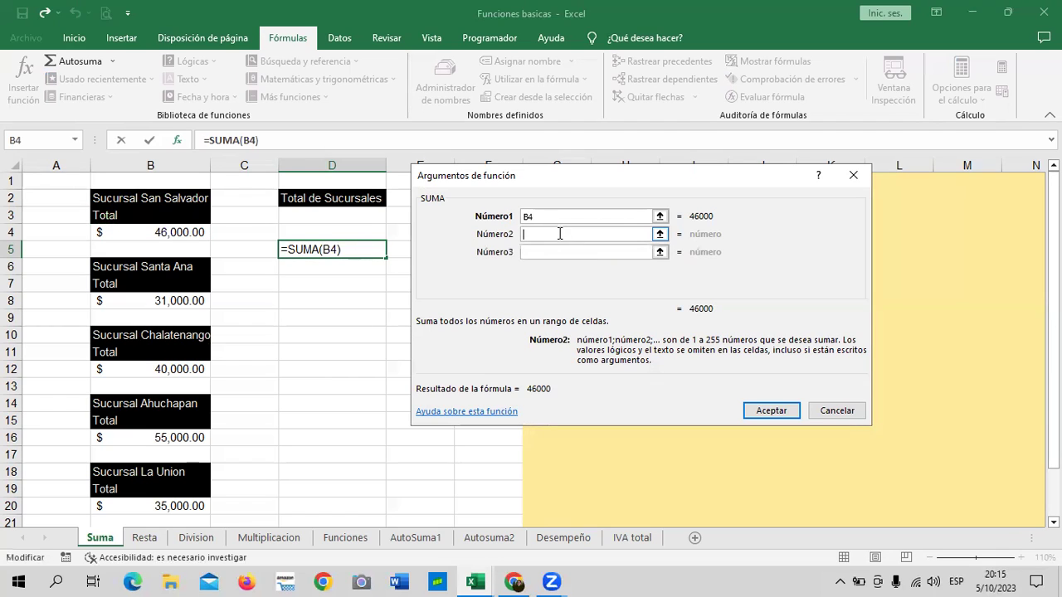
left_click(170, 301)
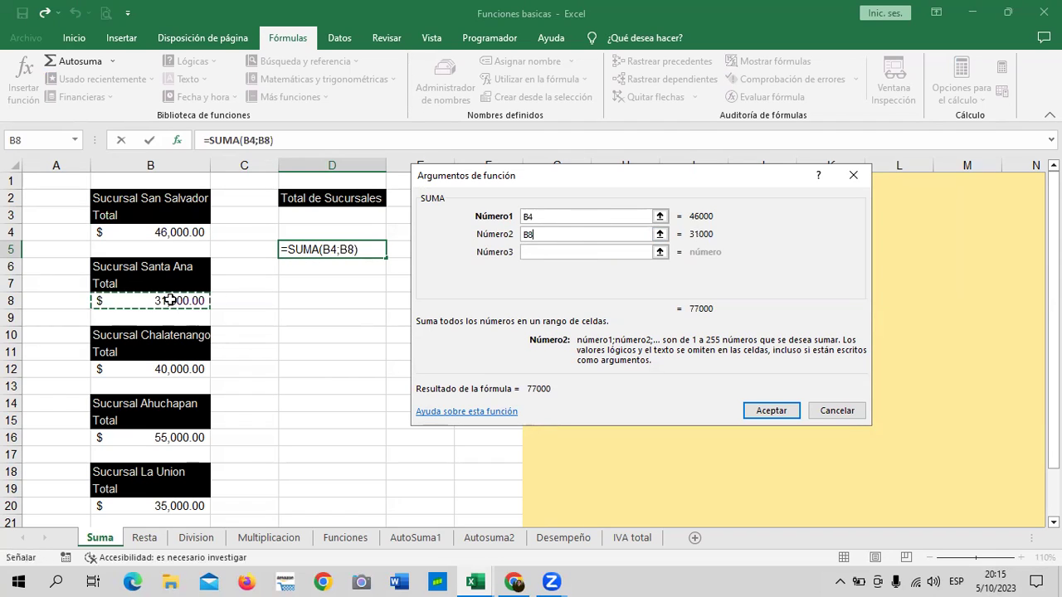
left_click(562, 255)
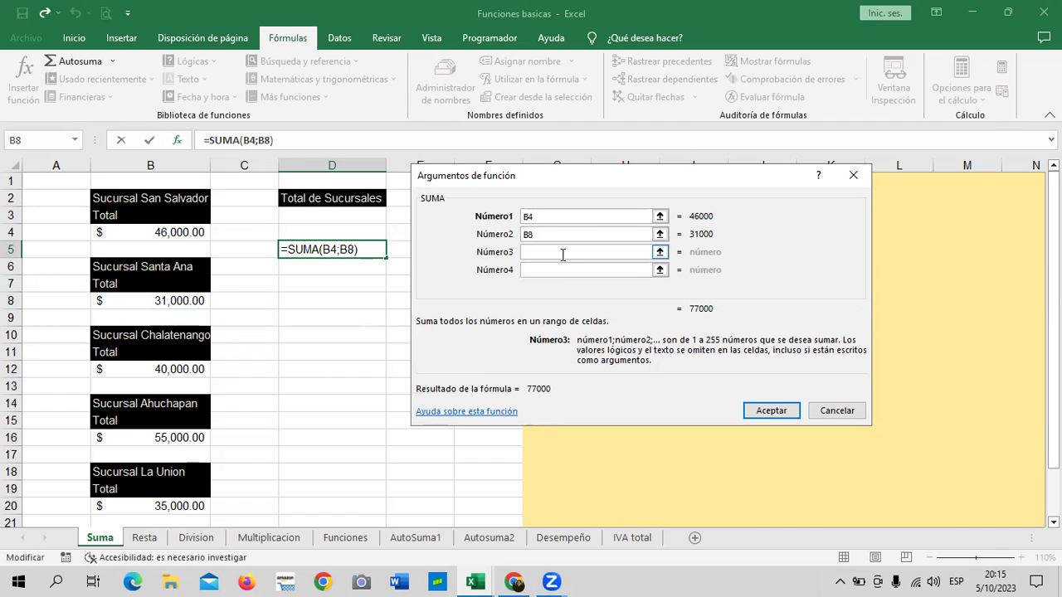
left_click(170, 370)
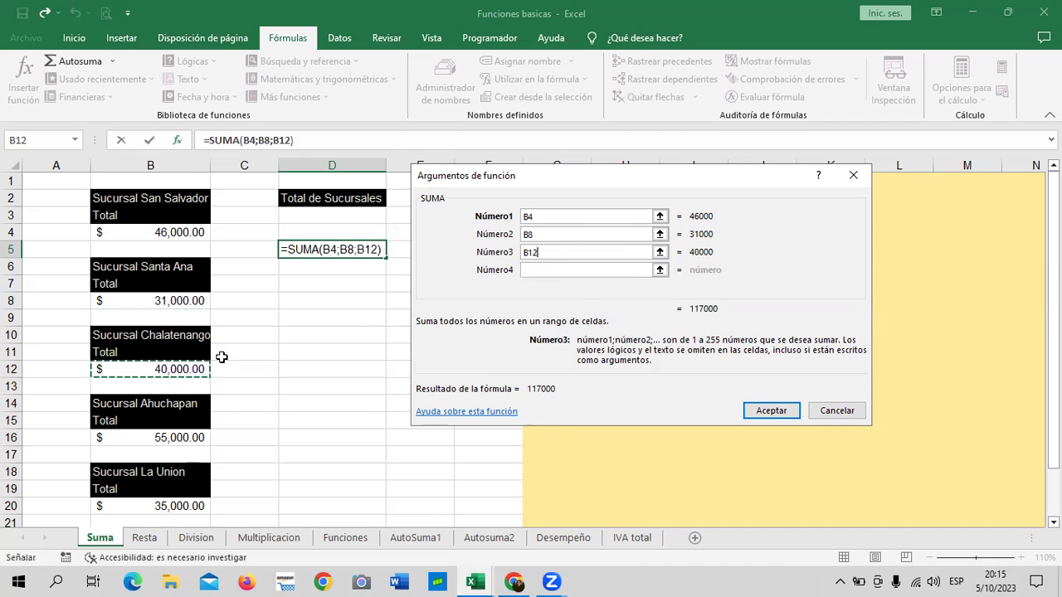
left_click(580, 271)
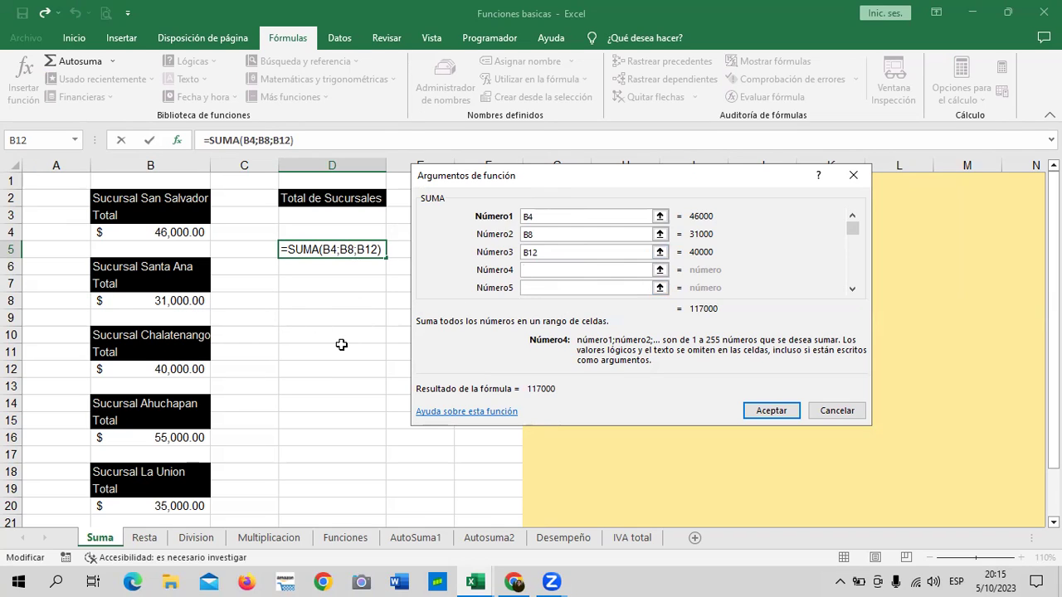
left_click(174, 441)
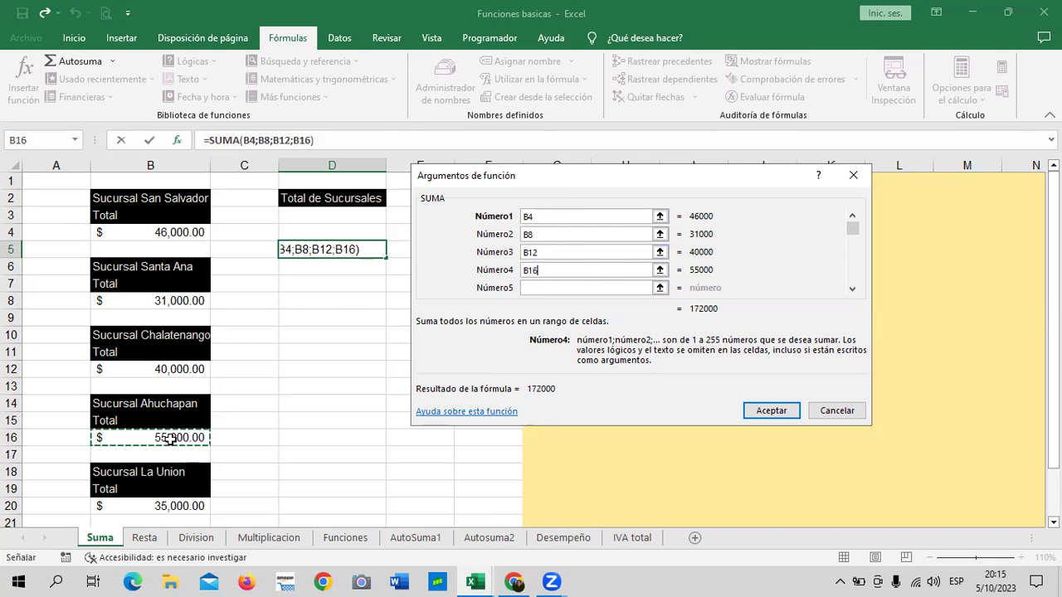
left_click(563, 286)
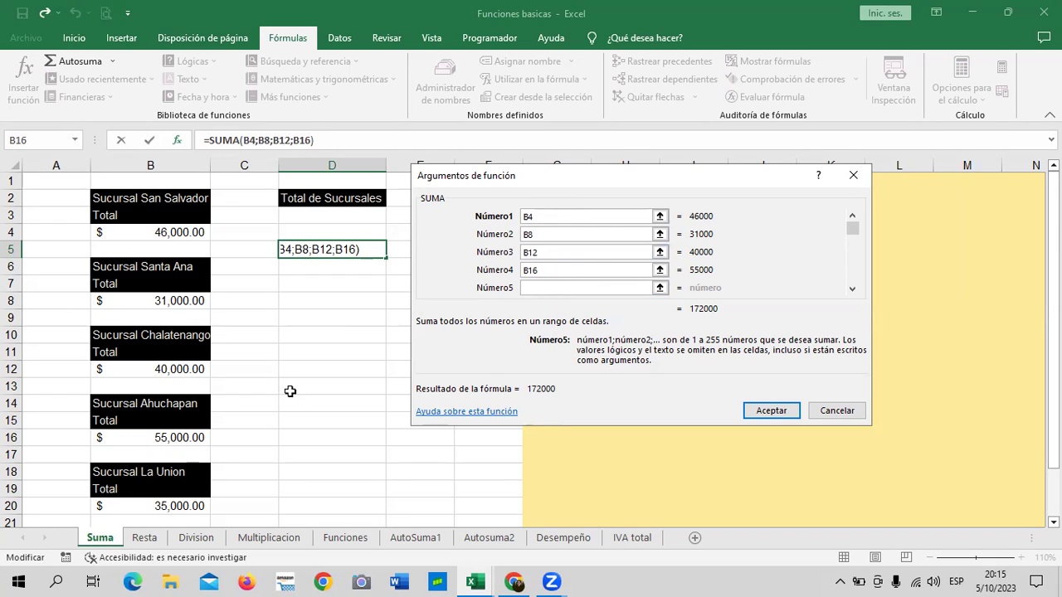
Step: Add B20 as Número5 and accept, giving $207,000.00 in D5
mouse_move(852, 237)
left_mouse_down()
mouse_move(849, 250)
mouse_move(851, 222)
left_mouse_up()
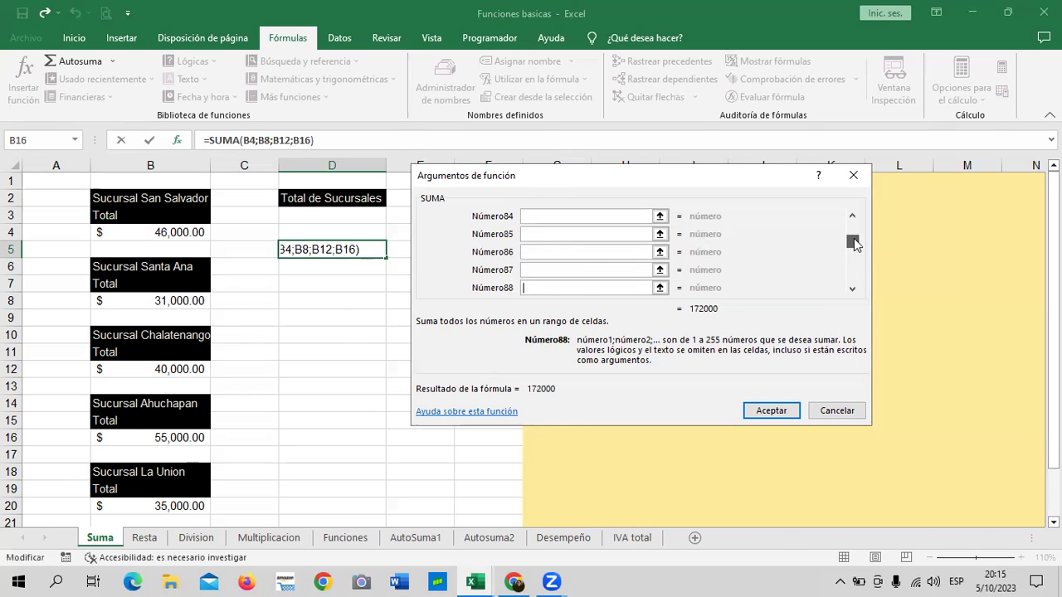
left_click(853, 291)
left_click(853, 290)
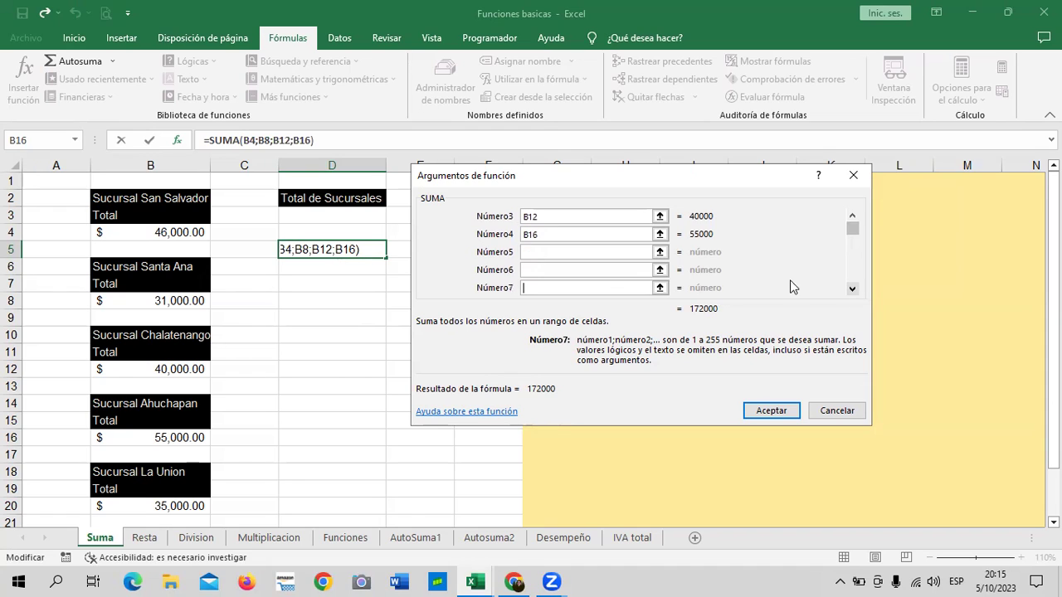
left_click(573, 254)
left_click(153, 506)
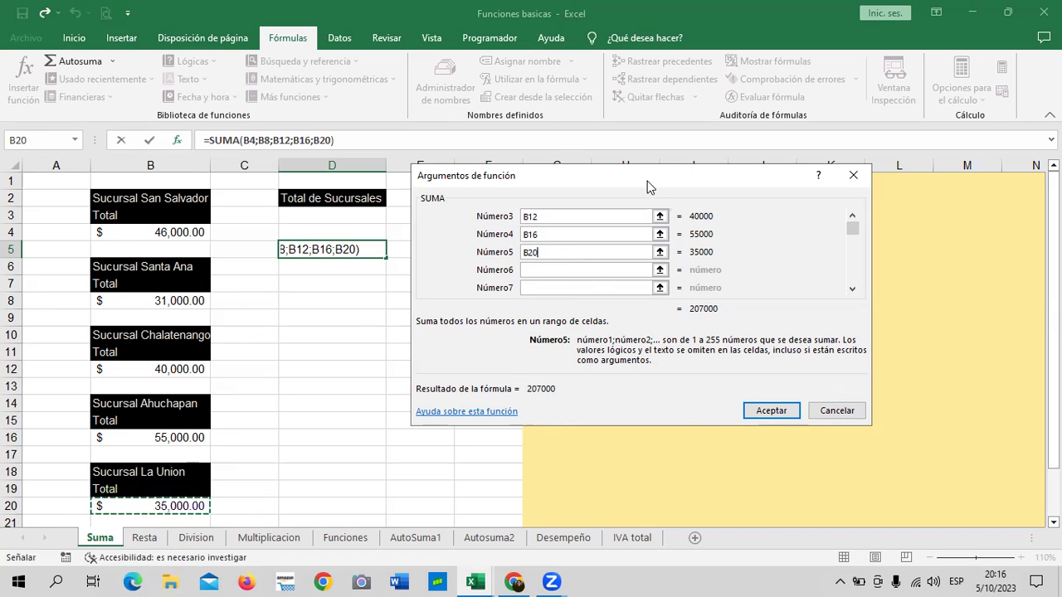
left_click_drag(647, 180, 672, 177)
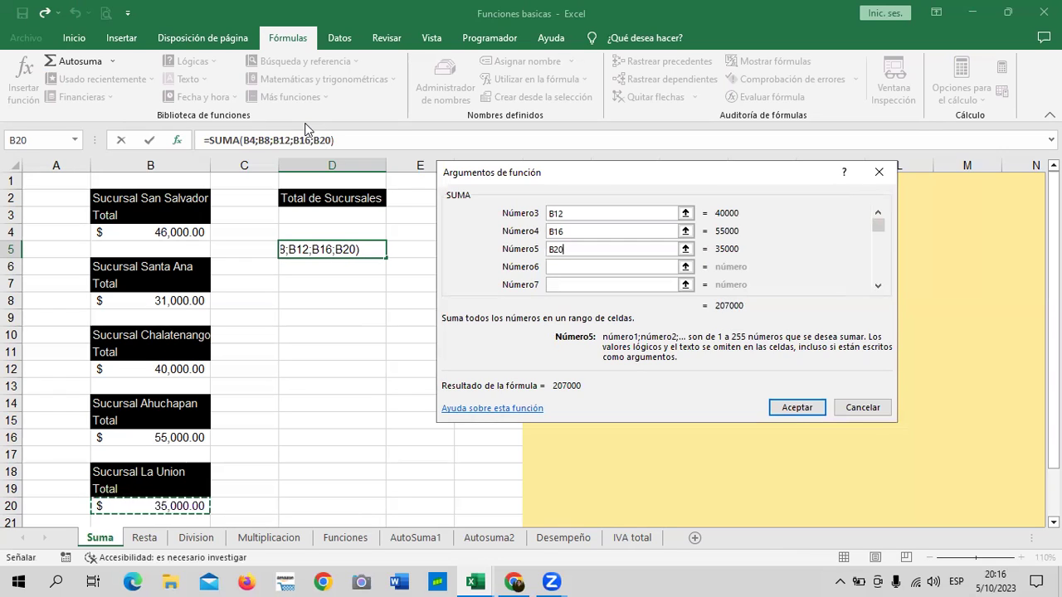
left_click(793, 409)
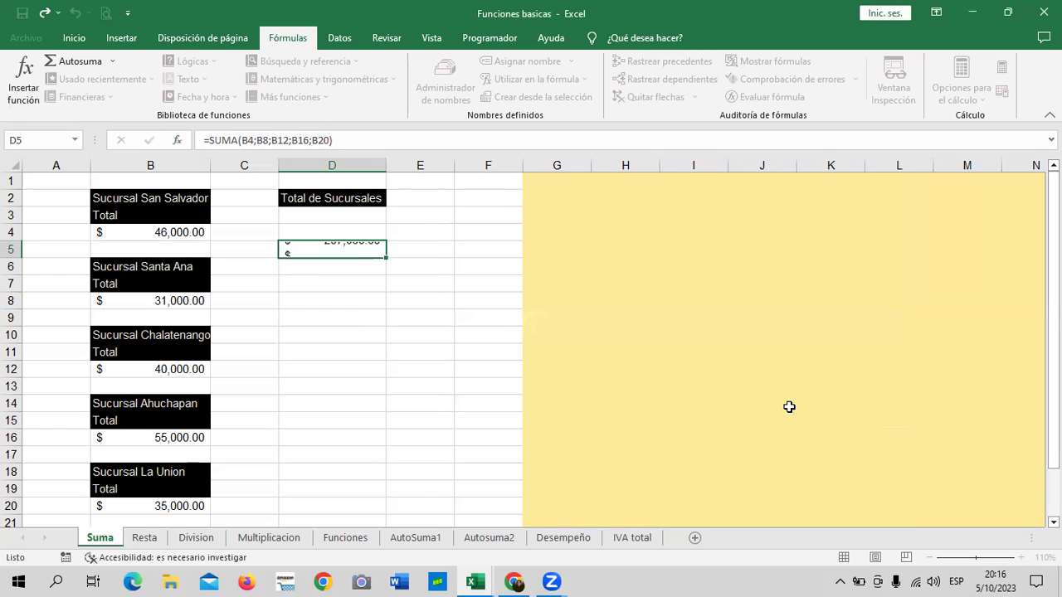
left_click(419, 317)
left_click(353, 249)
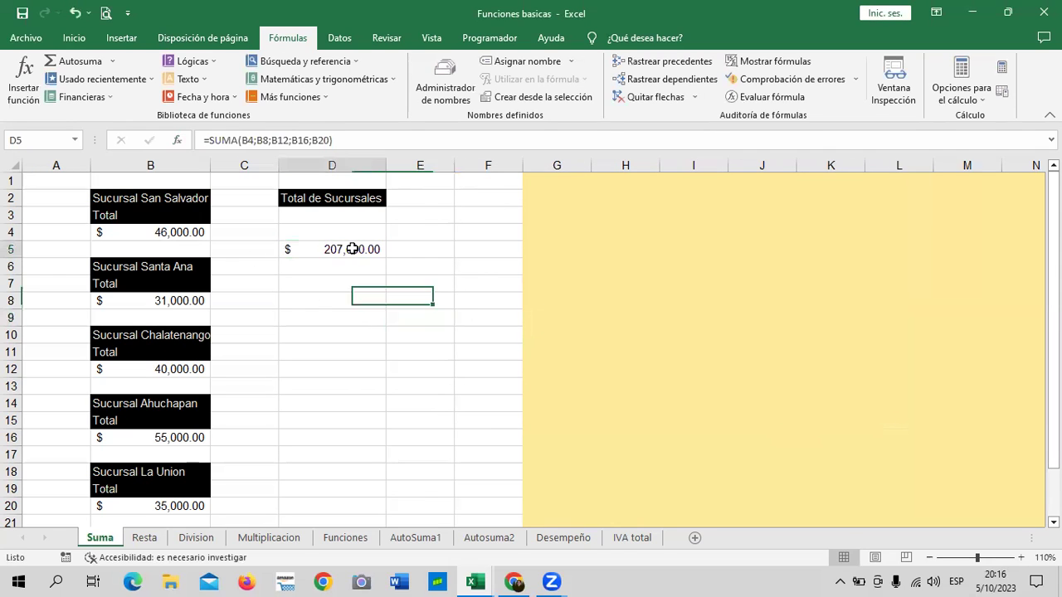
Step: Start a SUMA formula in cell D8
left_click(405, 254)
left_click(318, 306)
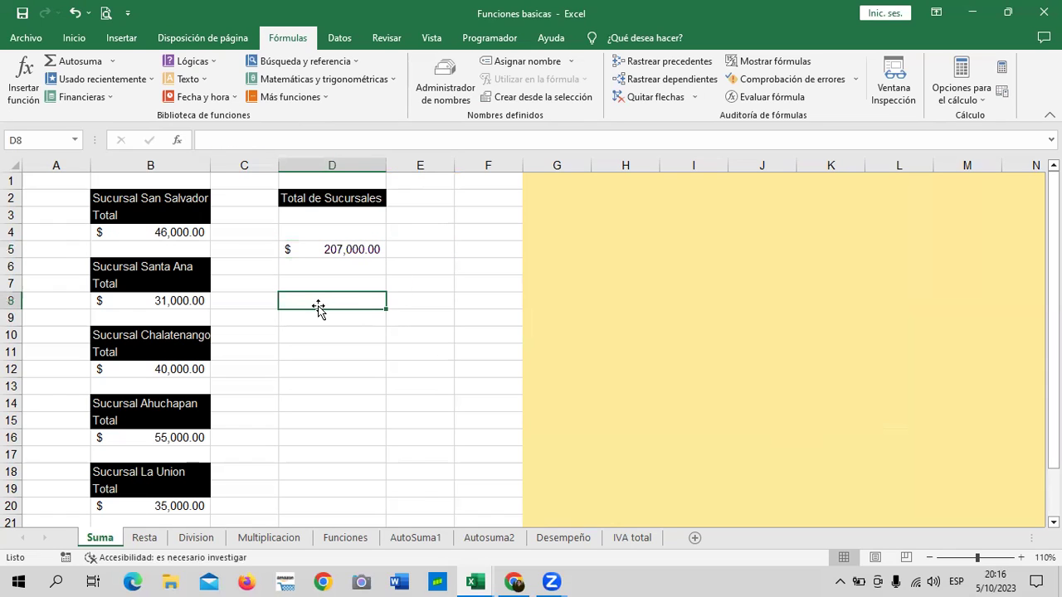
type("=")
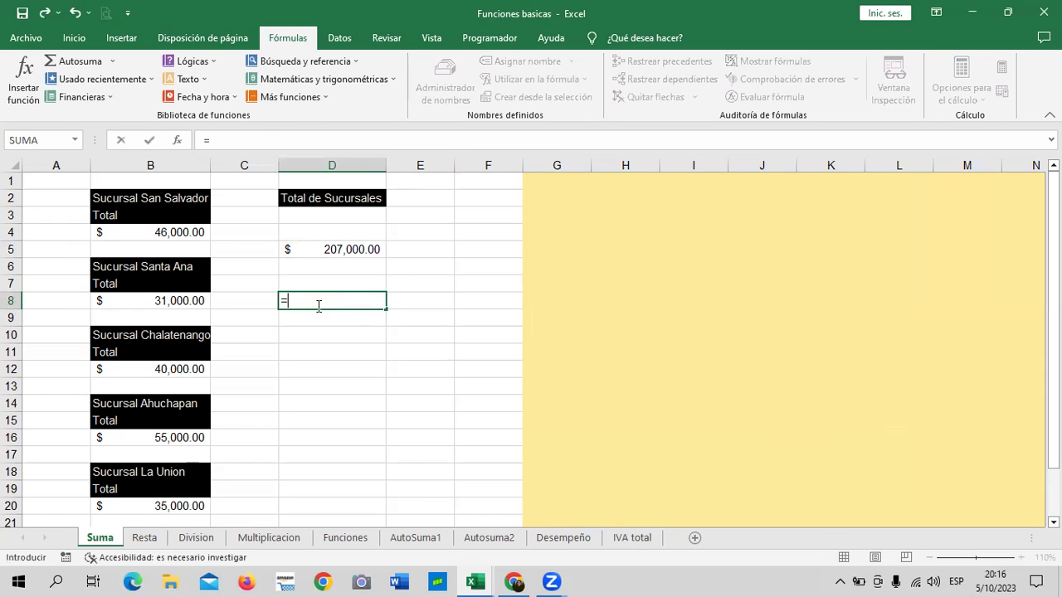
type("suma")
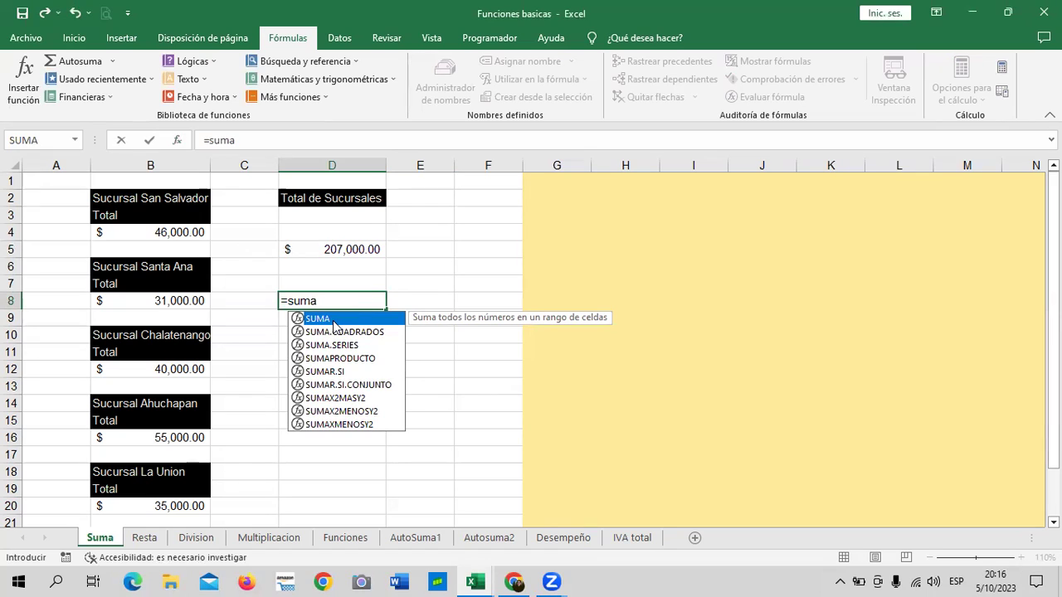
double_click(335, 321)
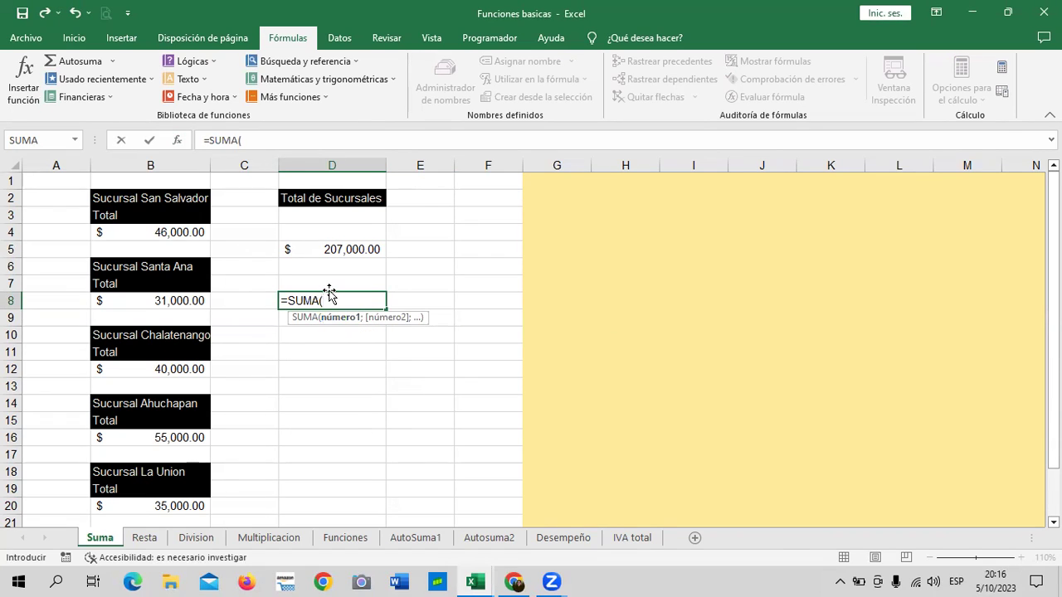
Step: Complete =SUMA(B4;B8;B12;B16;B20) in D8, giving $207,000.00
left_click(190, 233)
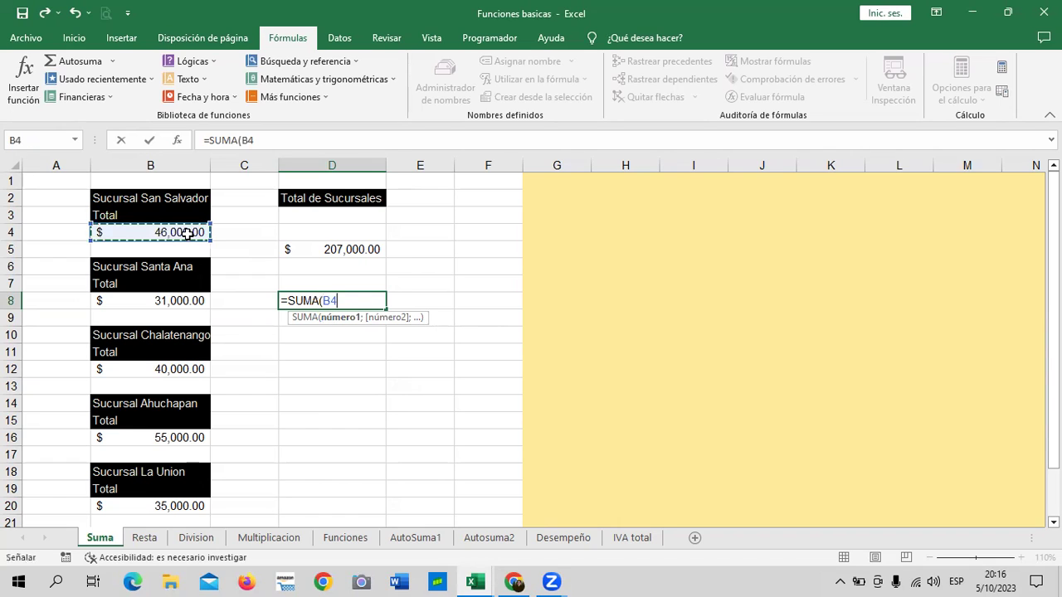
type(";")
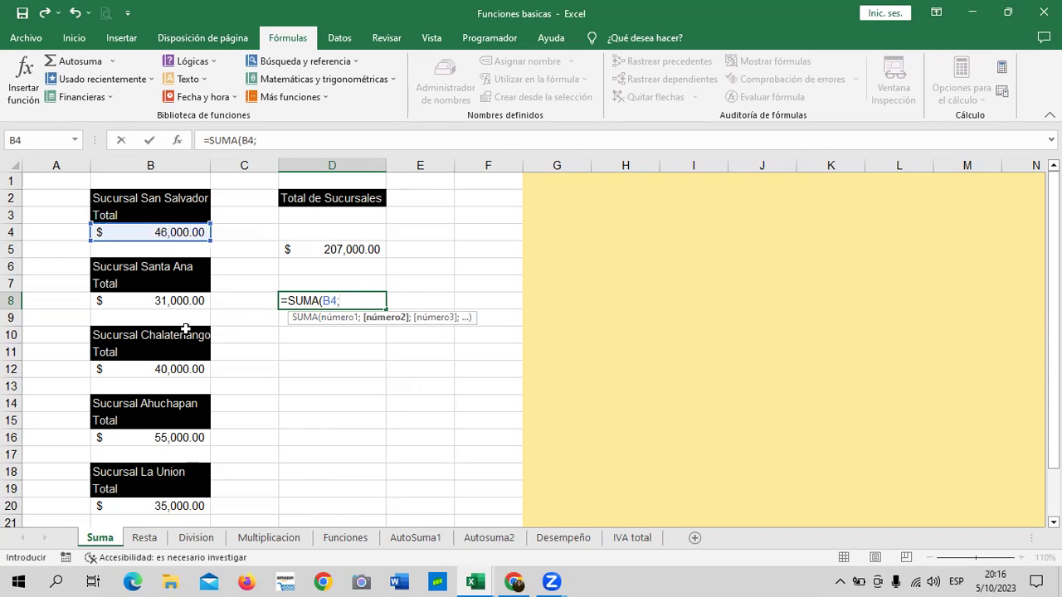
left_click(179, 301)
type(";")
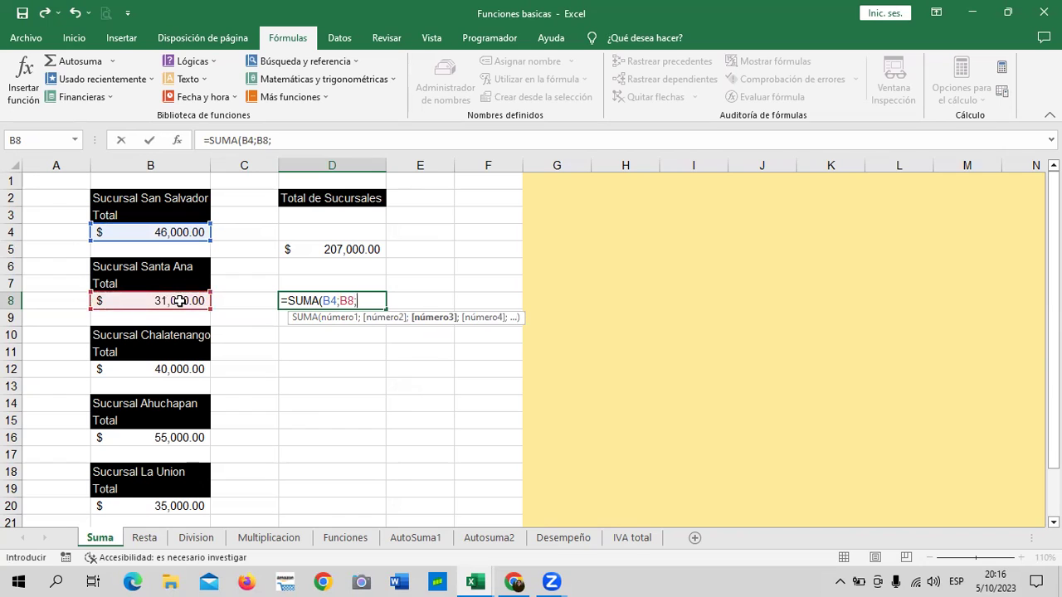
left_click(170, 369)
type(";")
left_click(170, 437)
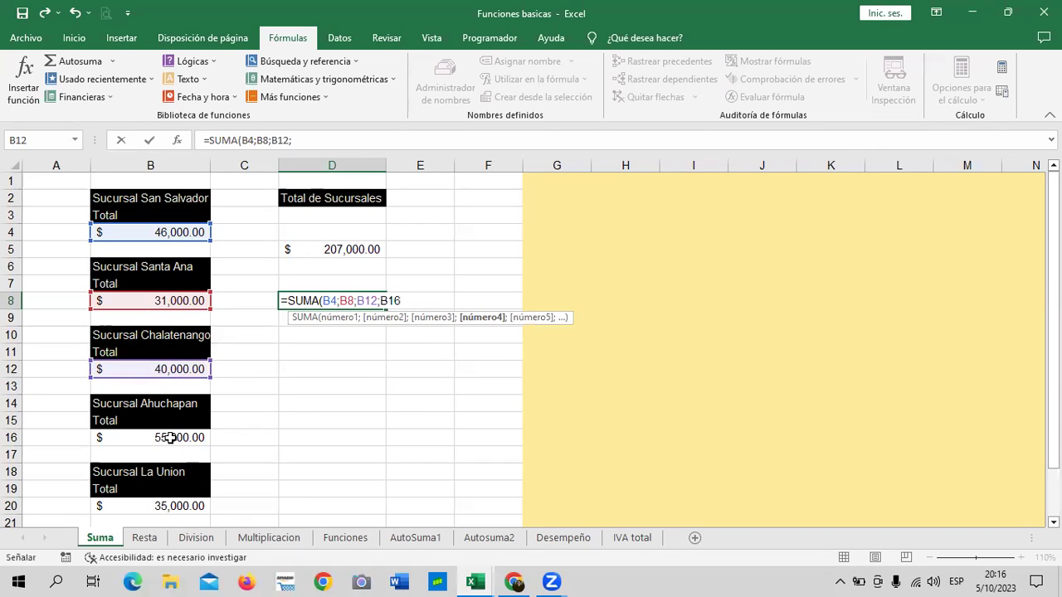
type(";")
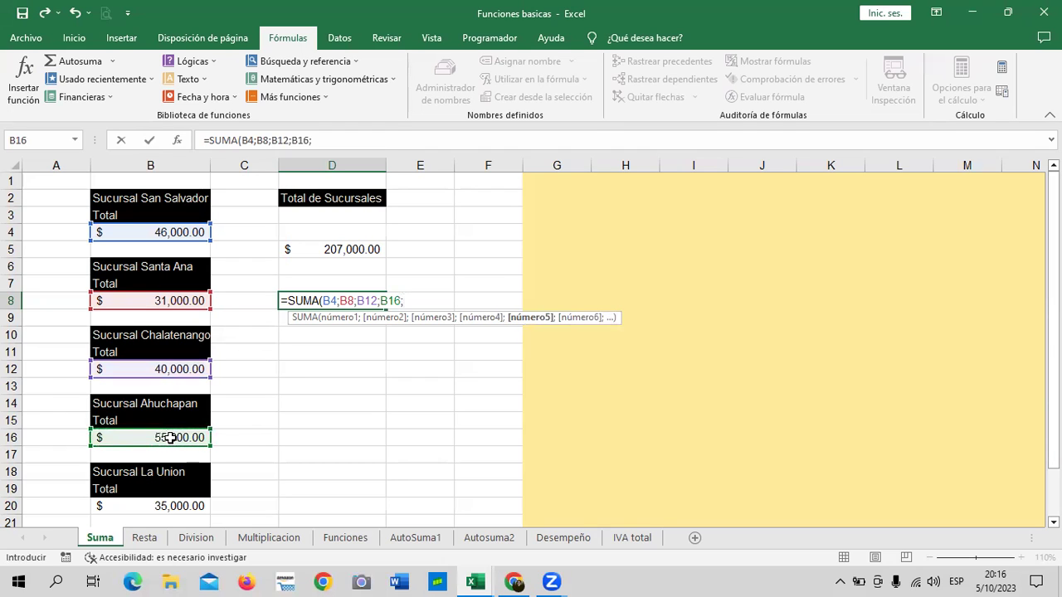
left_click(160, 505)
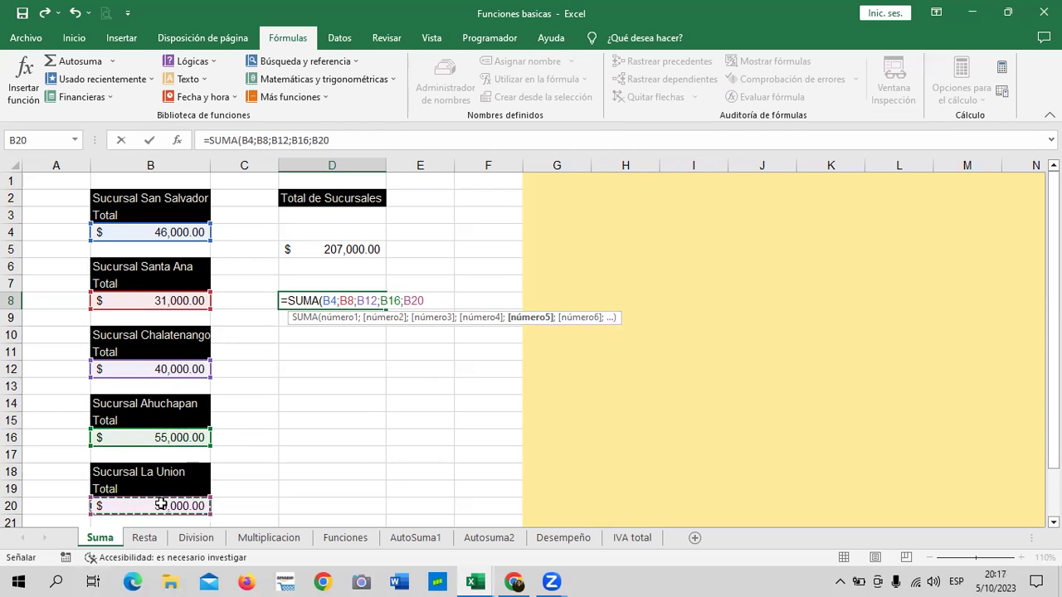
type(")")
key("Return")
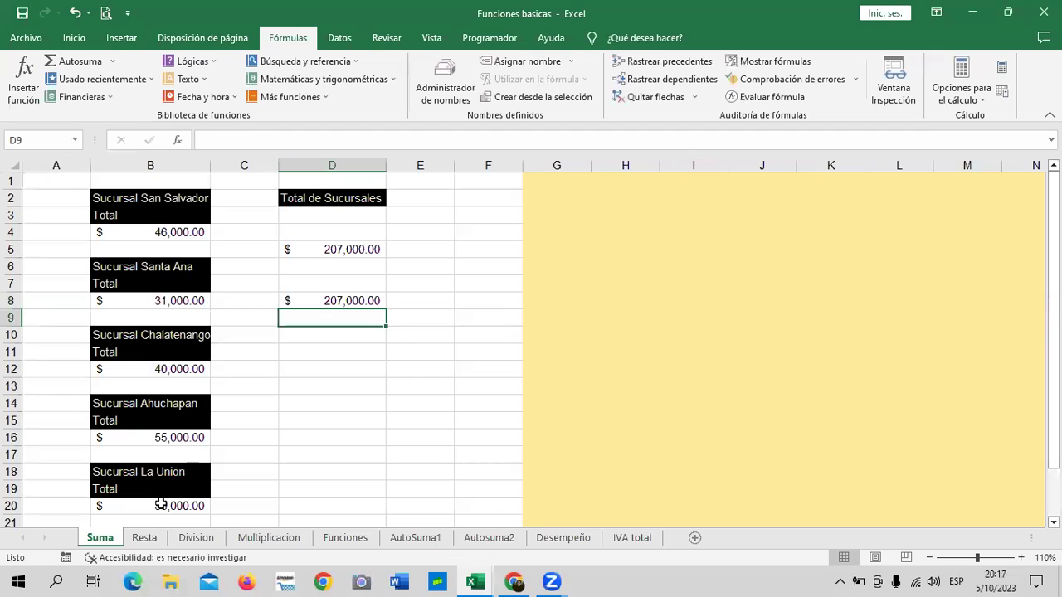
Step: Enter =B4+B8+B12+B16+B20 in D14 to add the five branch totals
left_click(334, 388)
left_click(331, 399)
type("=")
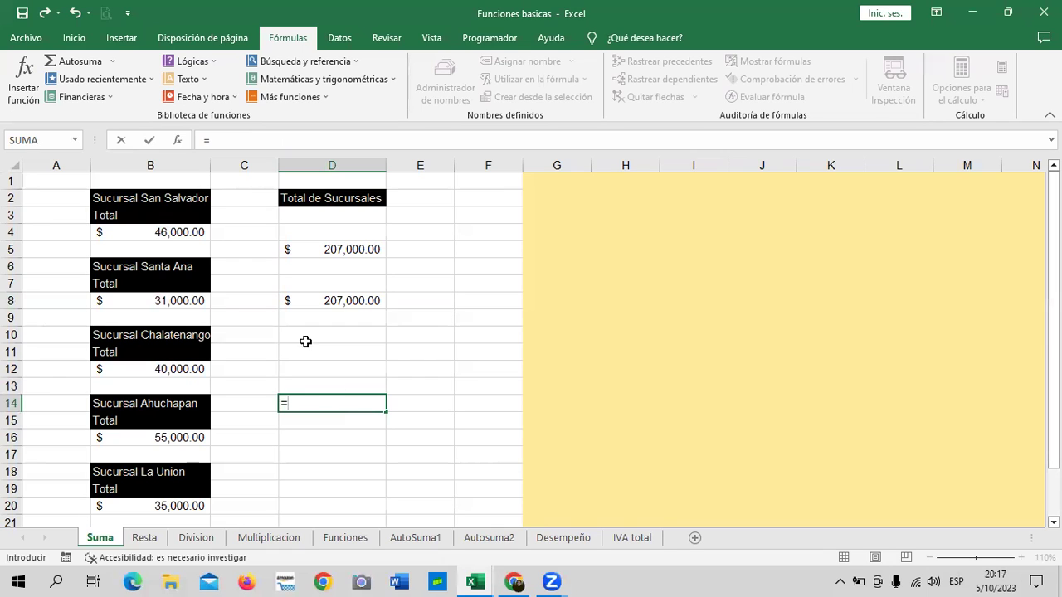
left_click(178, 234)
type("+")
left_click(166, 300)
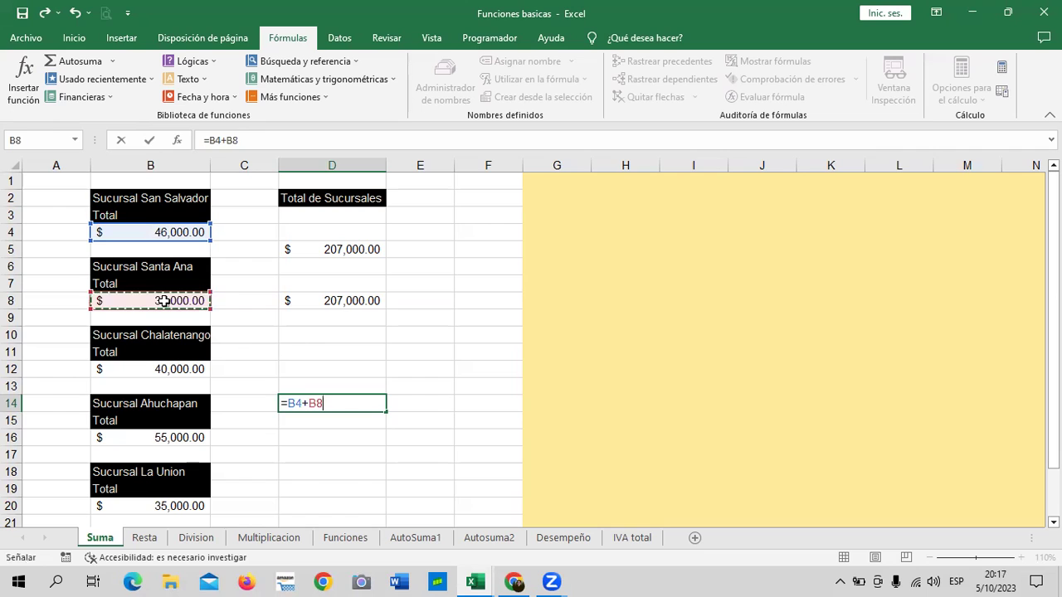
type("+")
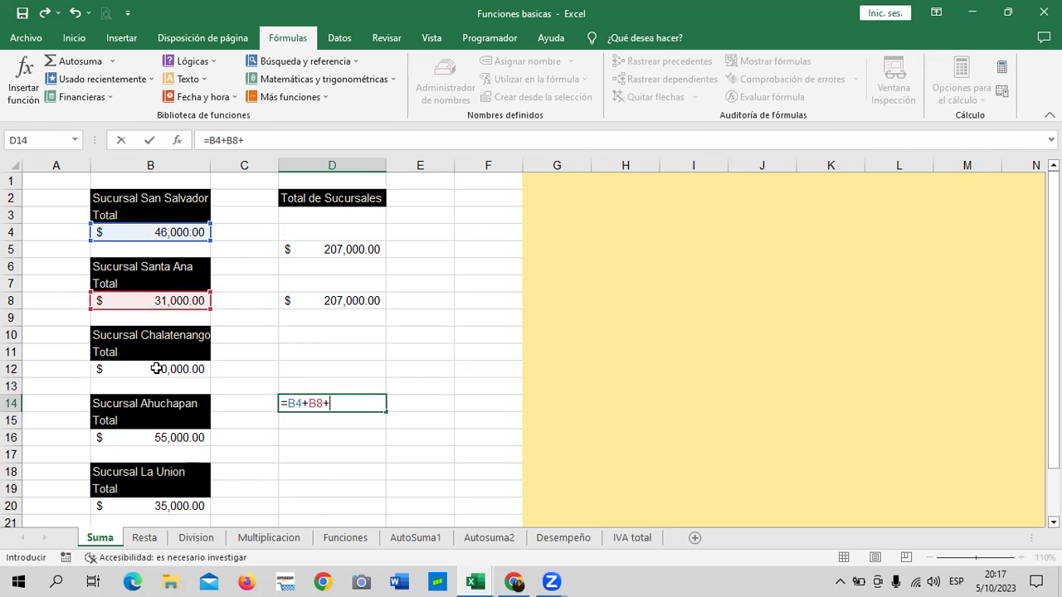
left_click(157, 369)
type("+")
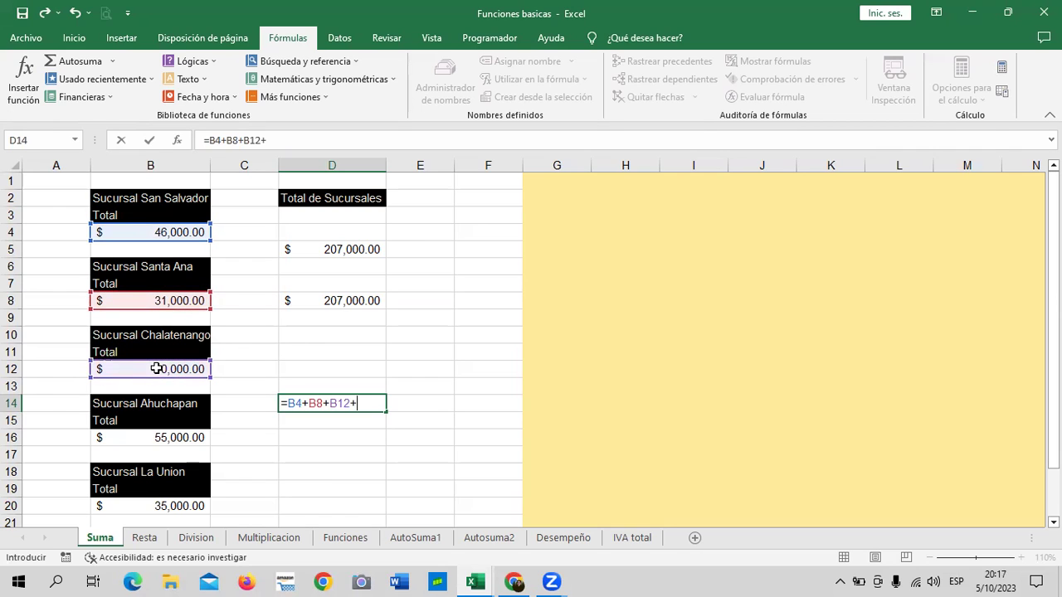
left_click(143, 438)
type("+")
left_click(157, 506)
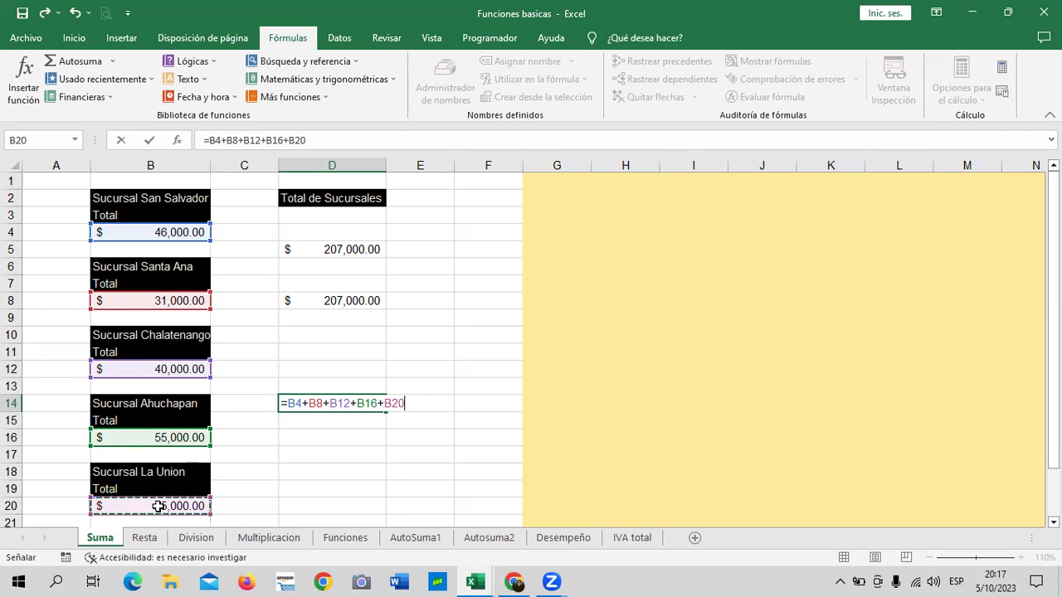
key("Return")
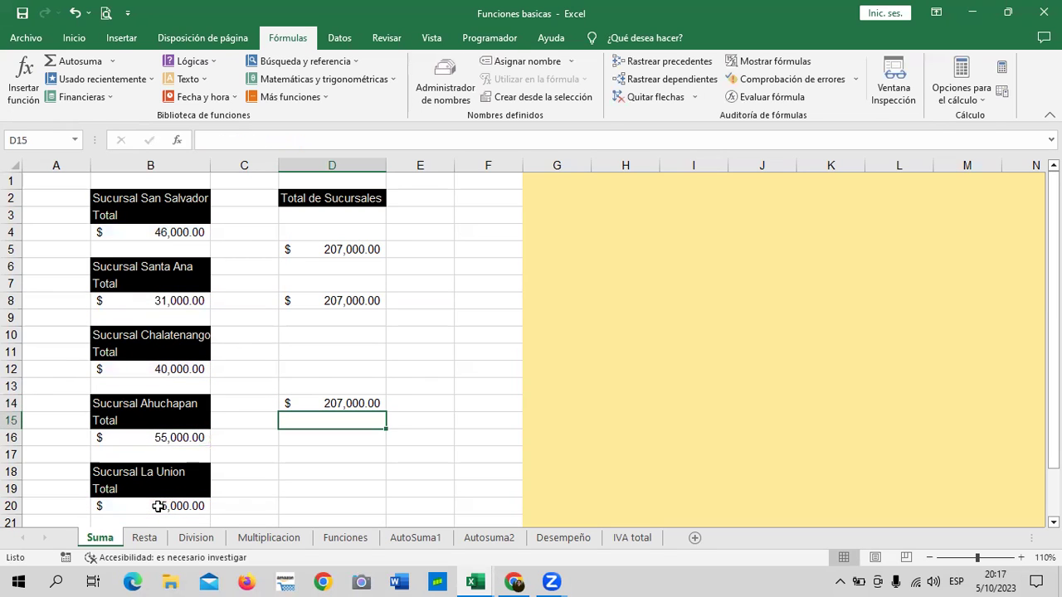
left_click(322, 309)
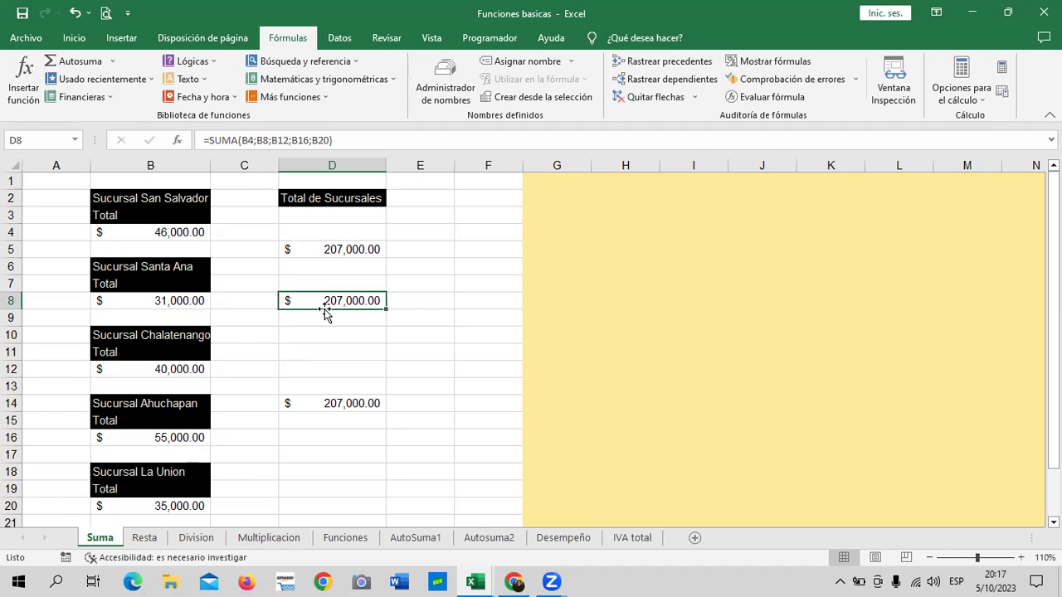
left_click(361, 247)
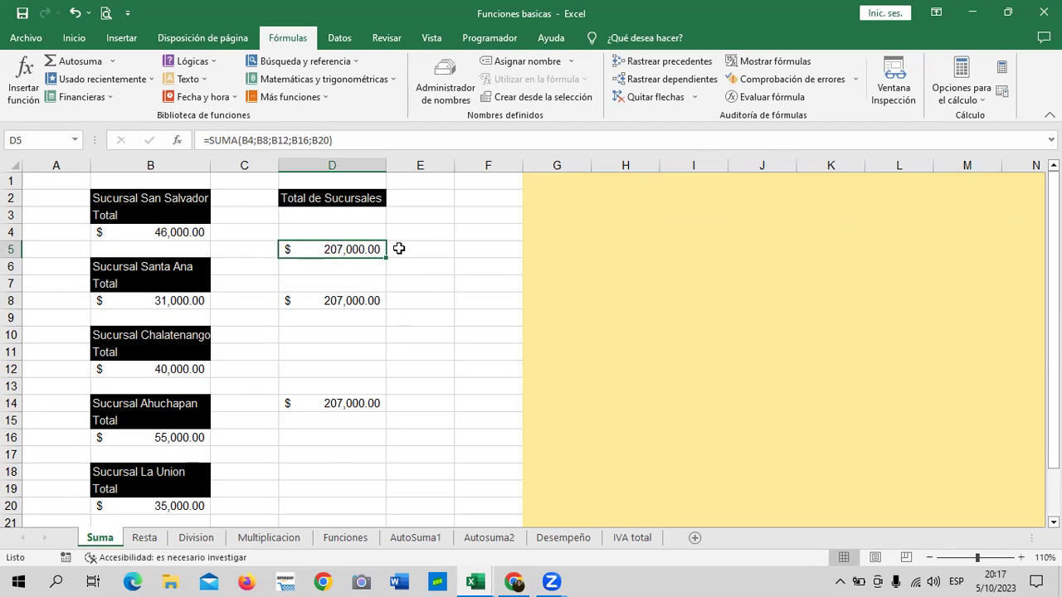
left_click(352, 301)
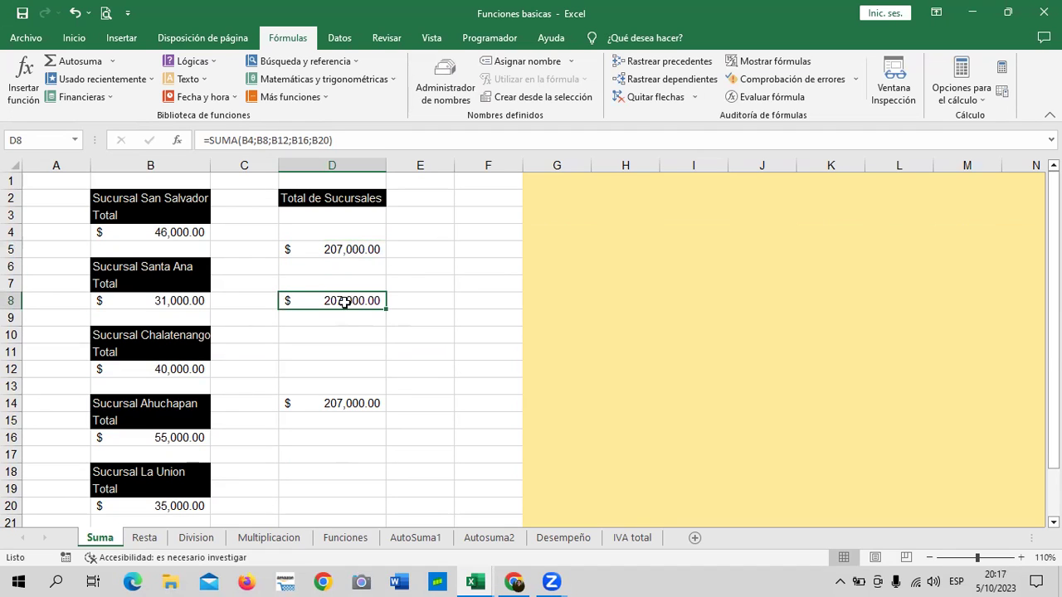
left_click(332, 404)
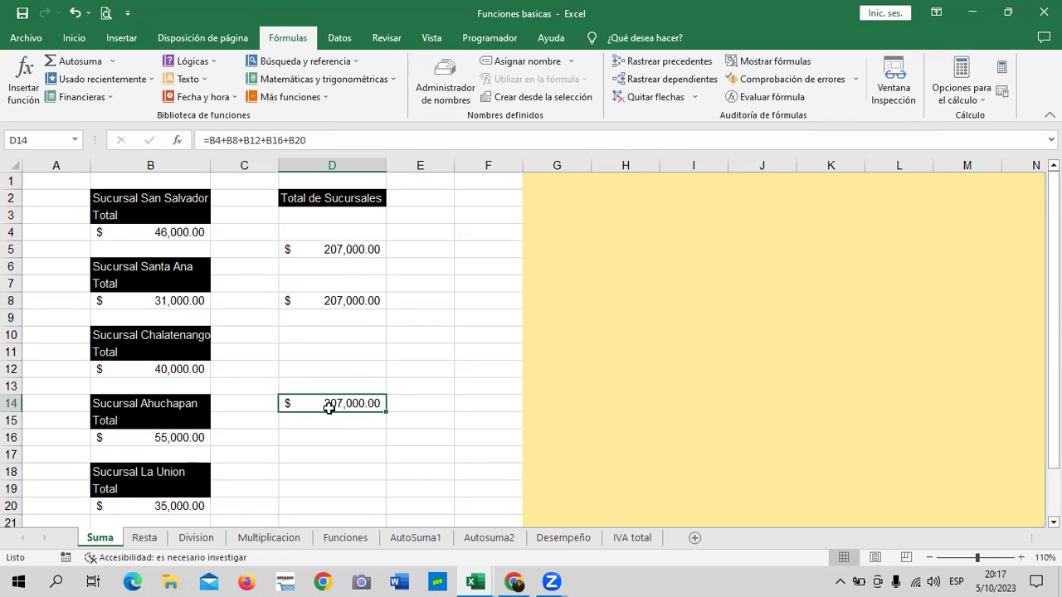
scroll(336, 423, "down", 1)
scroll(381, 428, "up", 1)
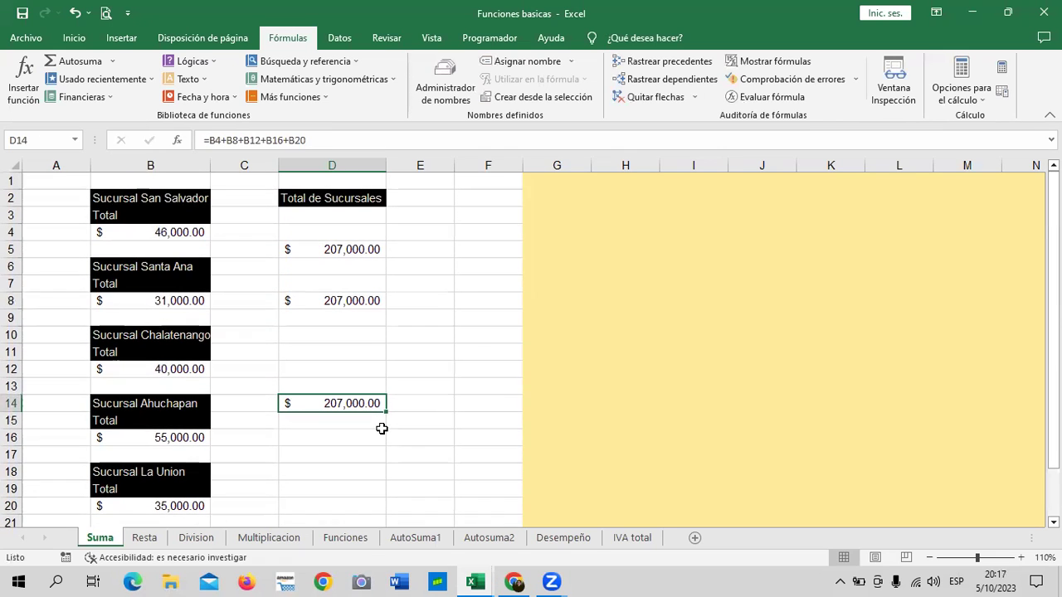
left_click(328, 474)
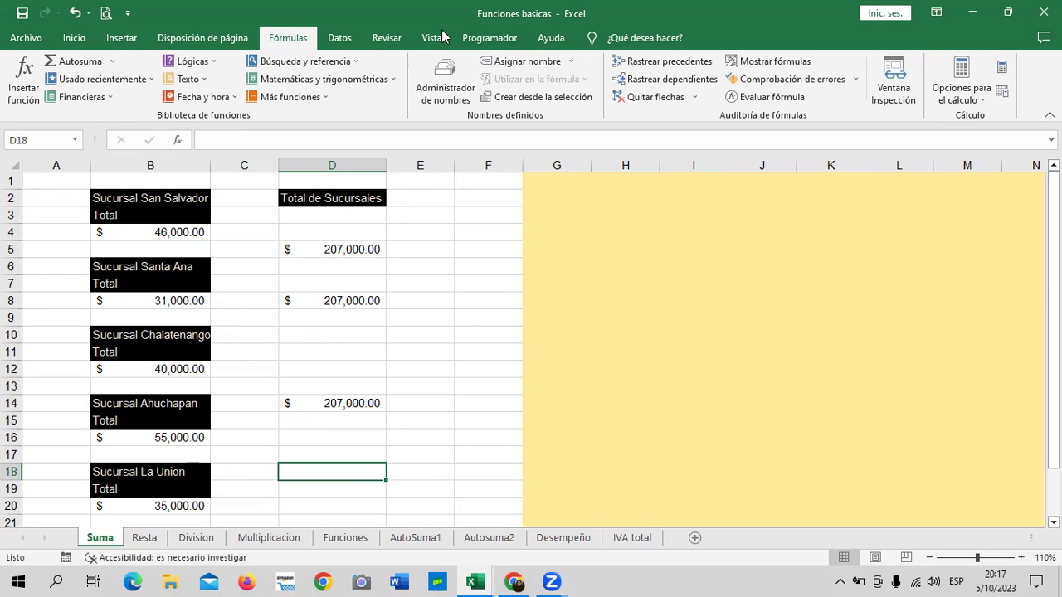
left_click(73, 39)
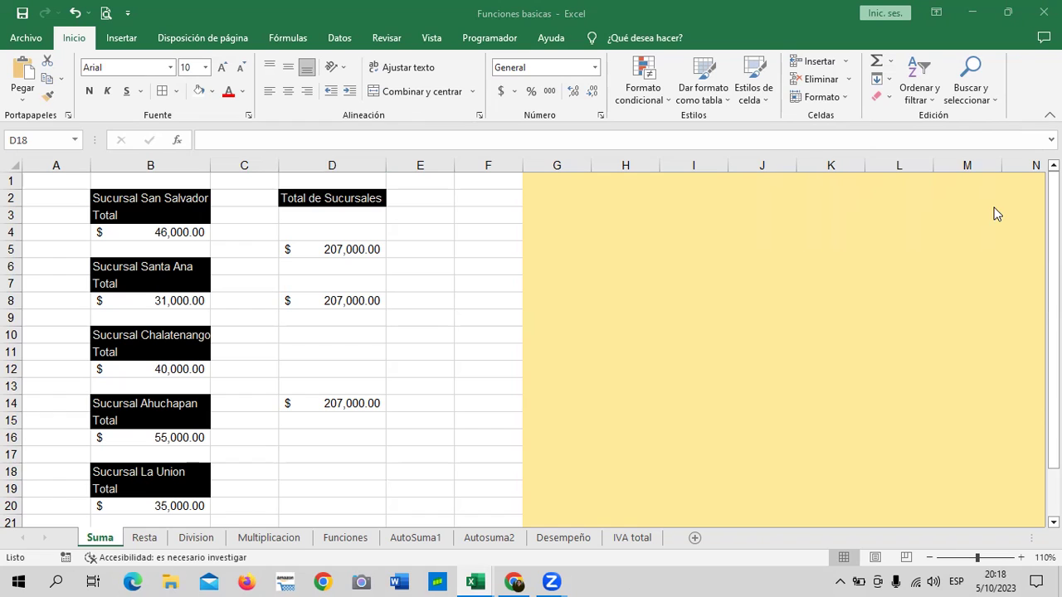
Step: Go to the Resta sheet, show the Fórmulas ribbon, and begin a formula in D4
left_click(142, 540)
left_click(142, 540)
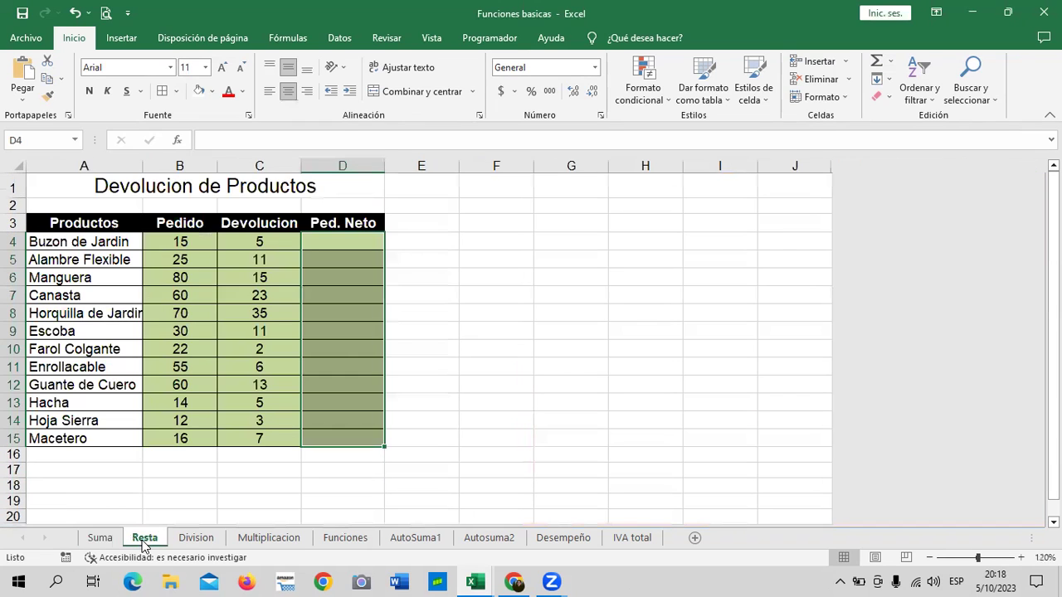
left_click(569, 345)
left_click(328, 244)
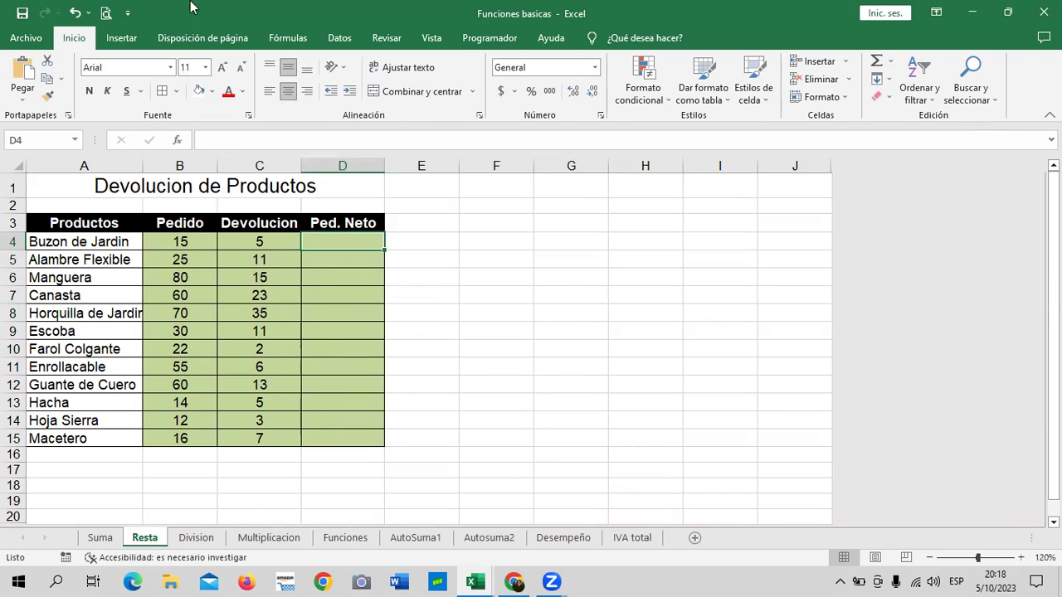
left_click(282, 39)
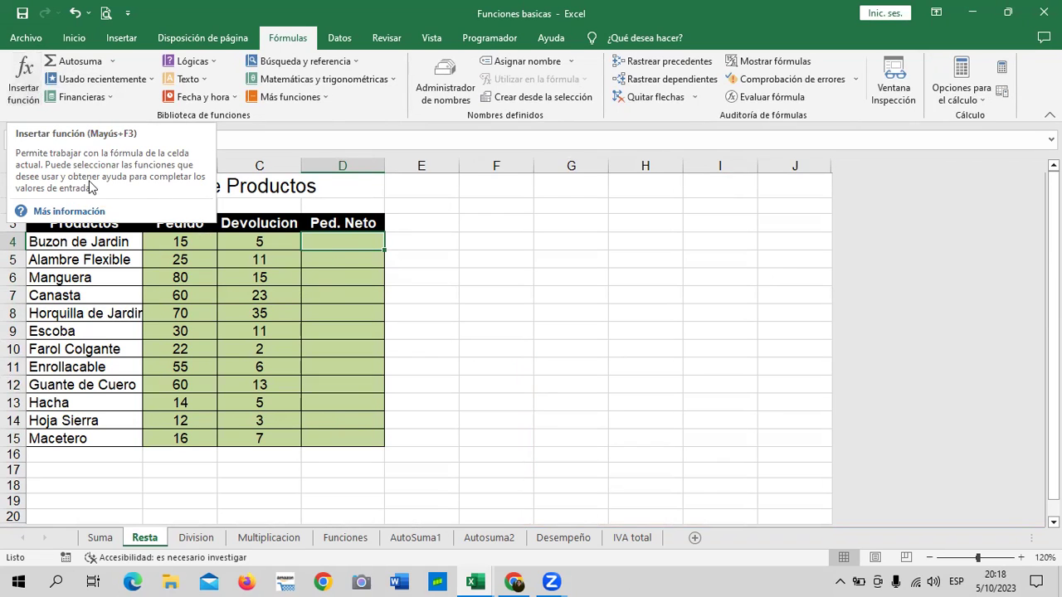
left_click_drag(506, 239, 573, 241)
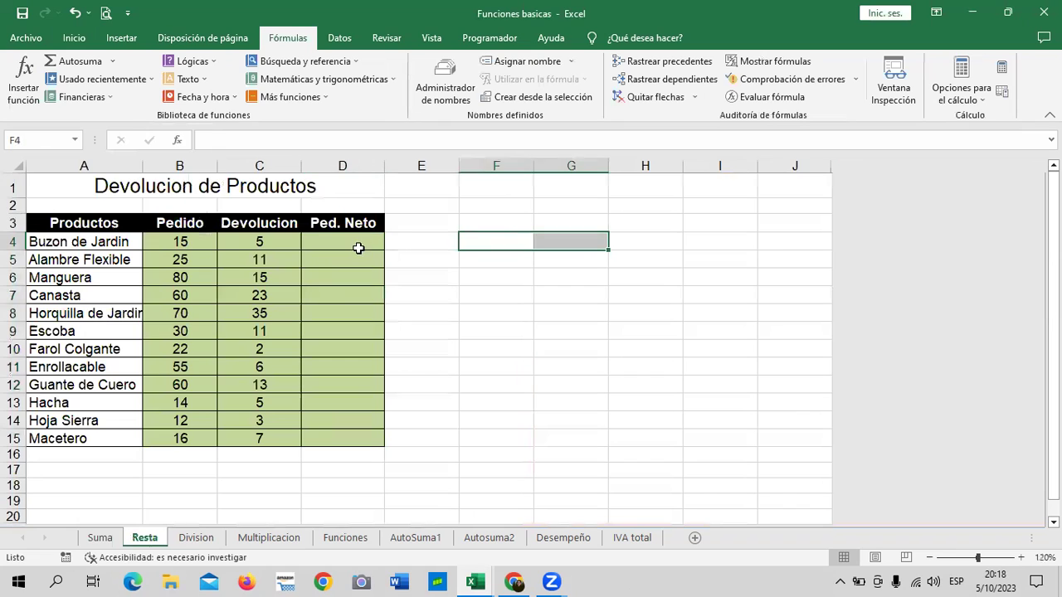
left_click(359, 246)
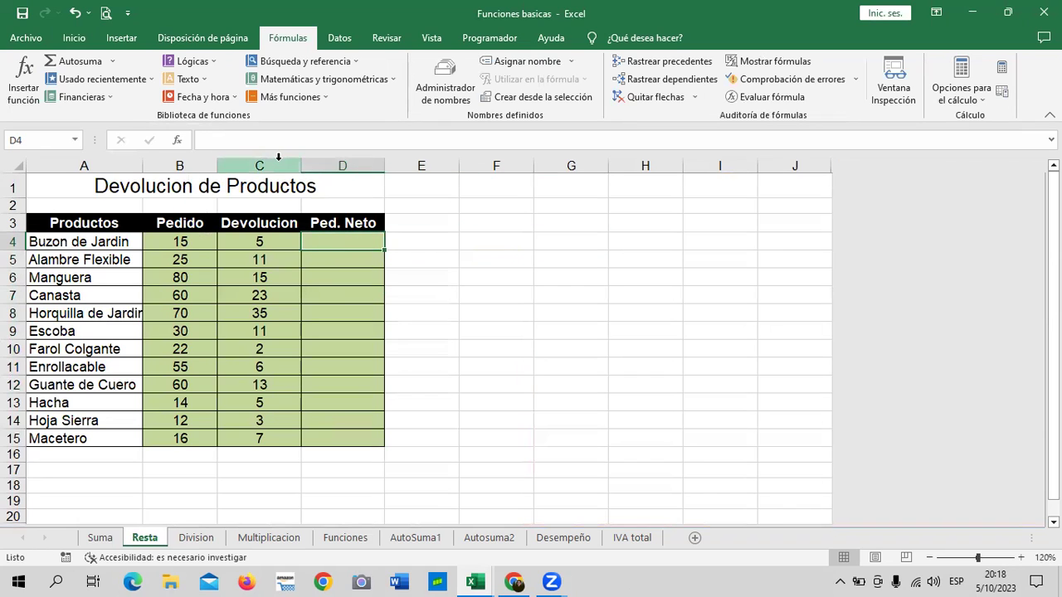
type("=")
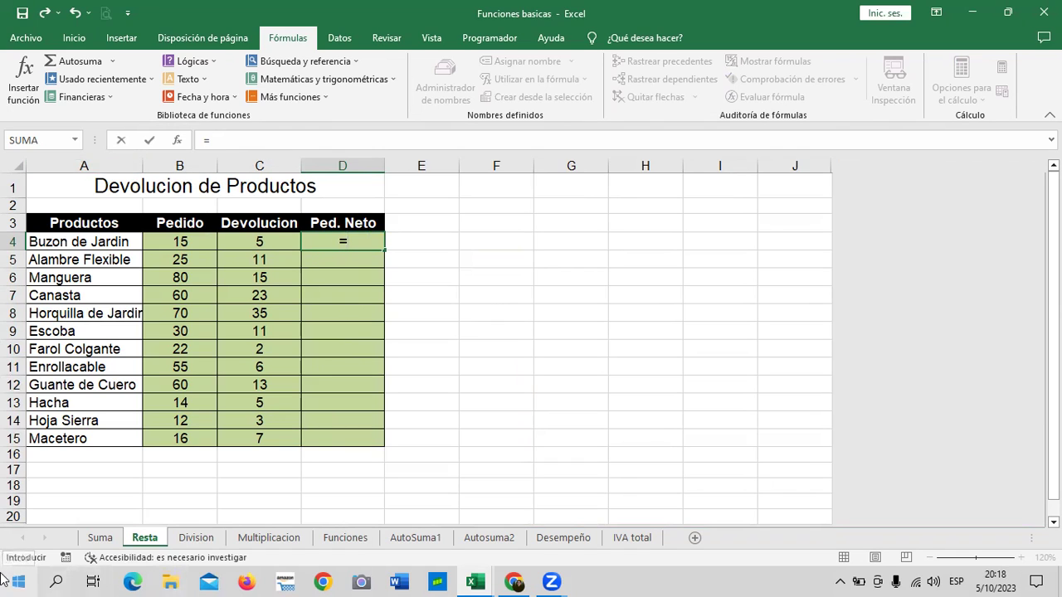
Step: Enter =B4-C4 in D4, giving a Ped. Neto of 10
left_click(172, 242)
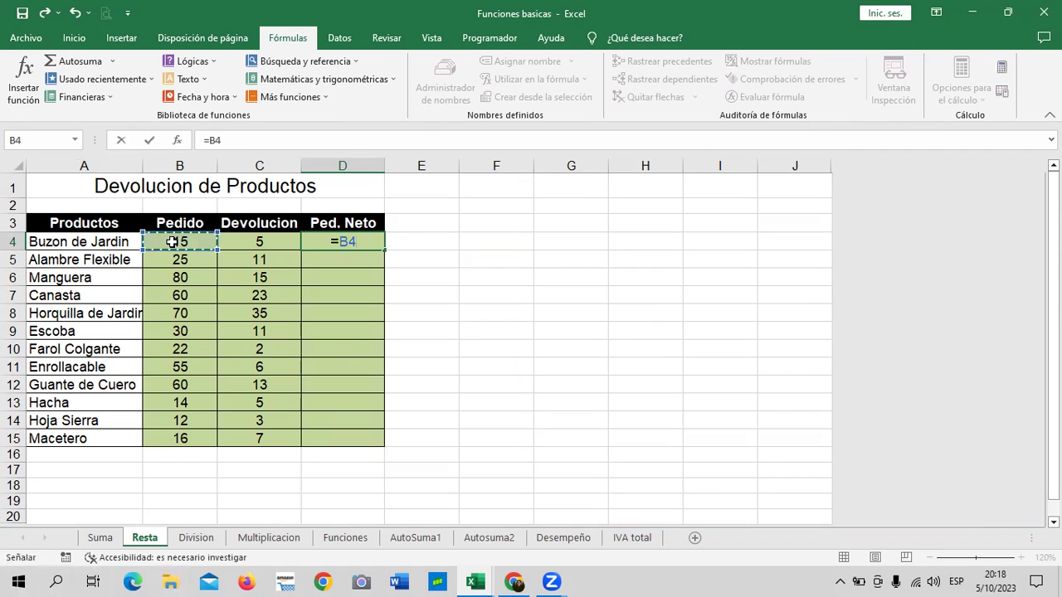
type("-")
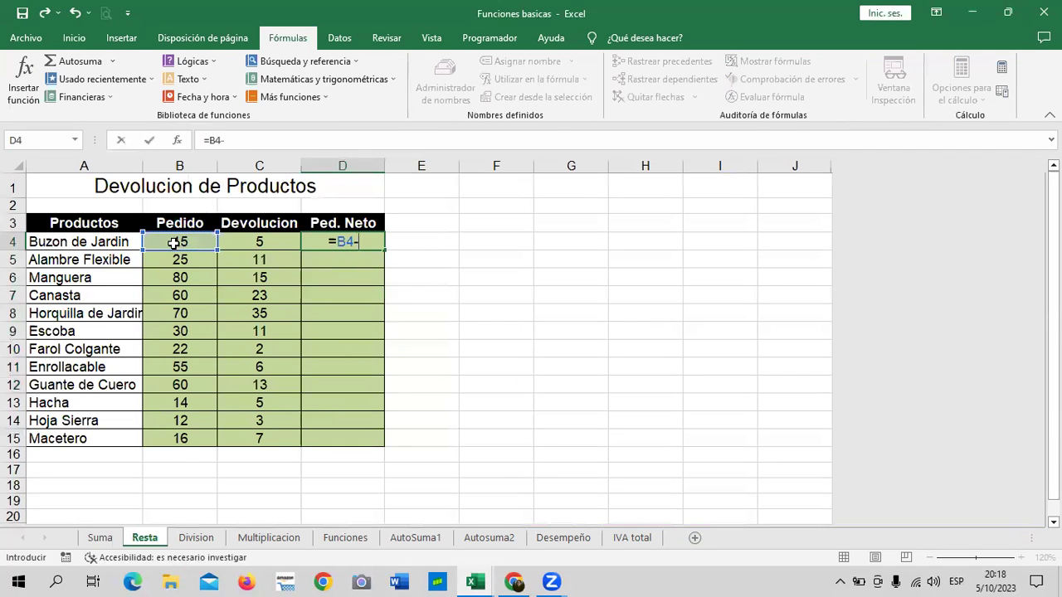
left_click(253, 242)
key("Return")
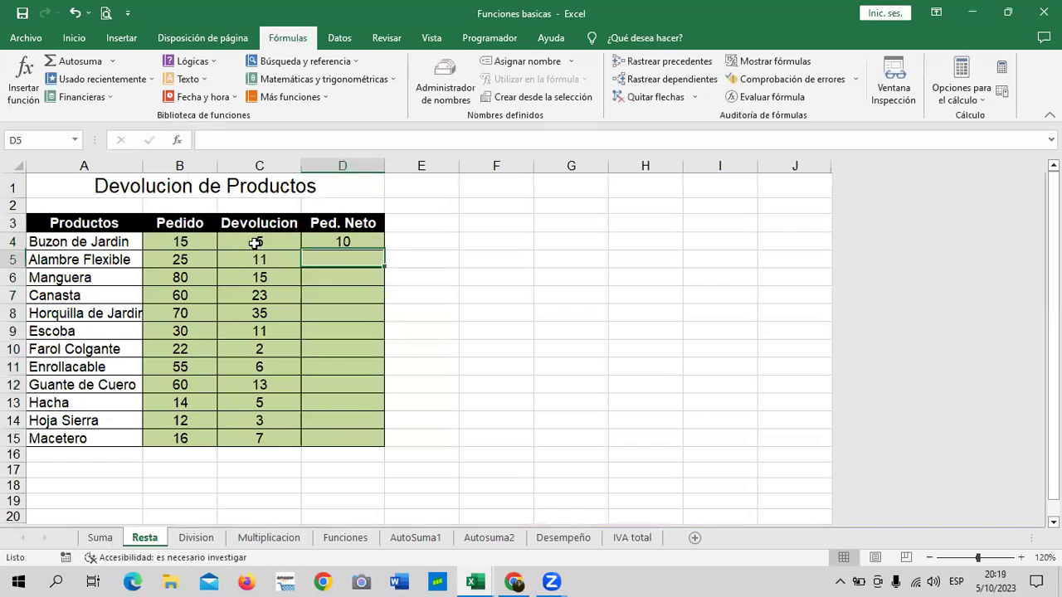
Step: Autofit column A to fit Horquilla de Jardin and move on to D5
double_click(141, 162)
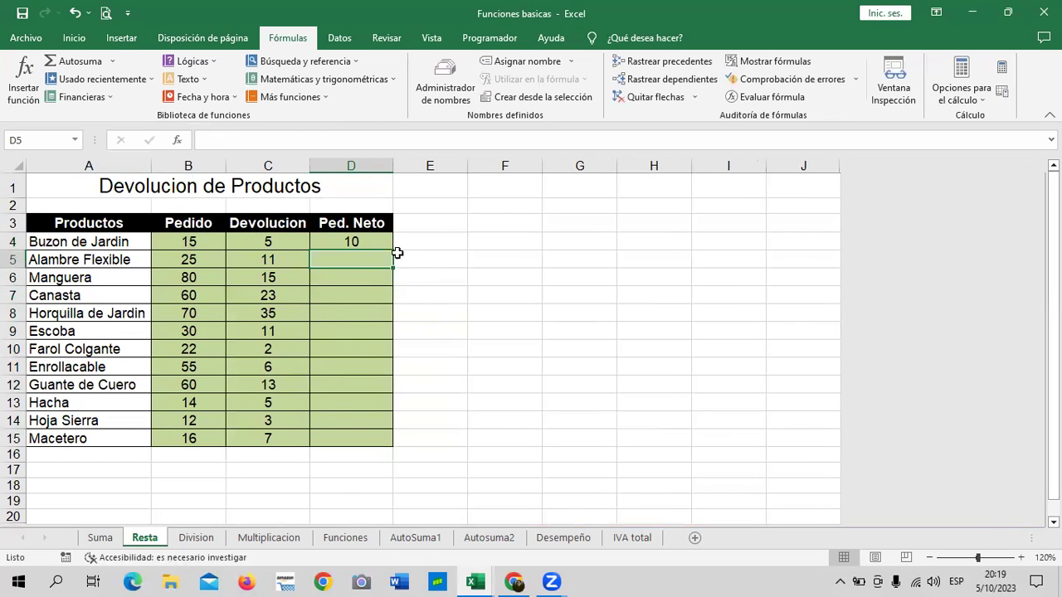
left_click(374, 243)
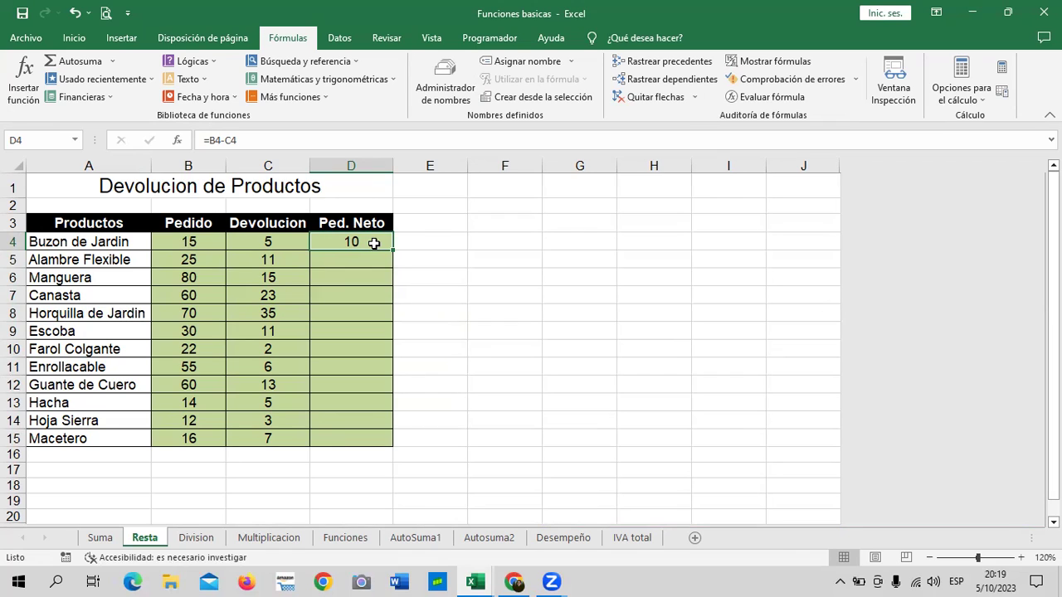
left_click(362, 260)
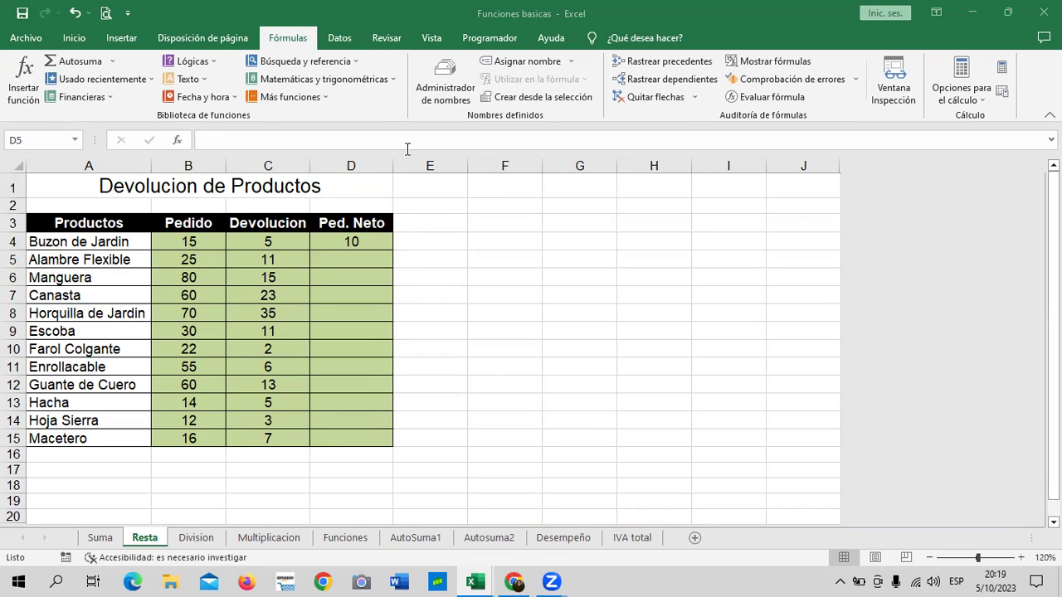
left_click(345, 260)
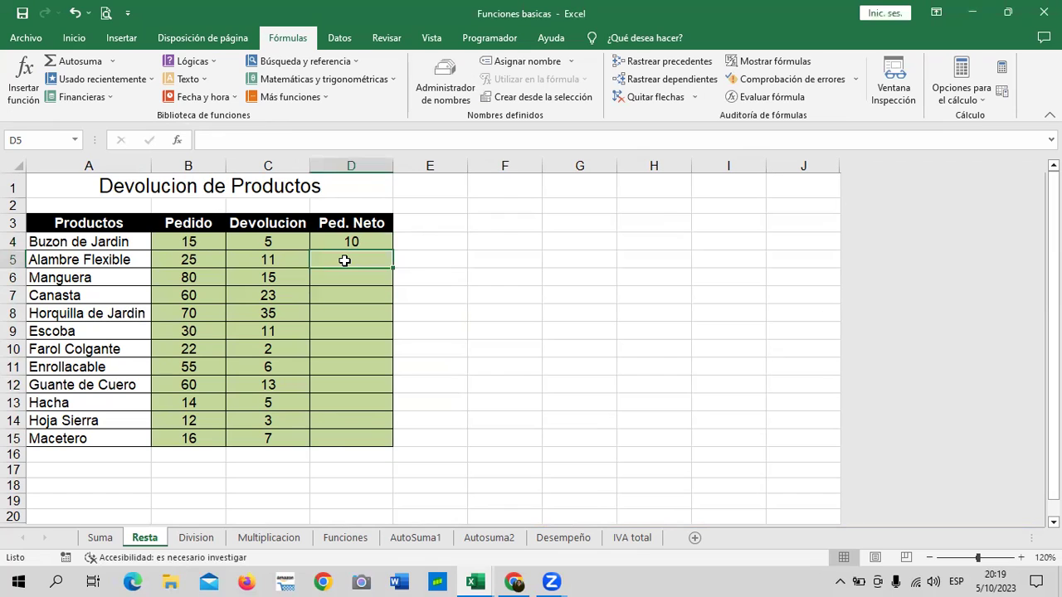
Step: Enter =B5-C5 in D5, giving a net of 14
type("=")
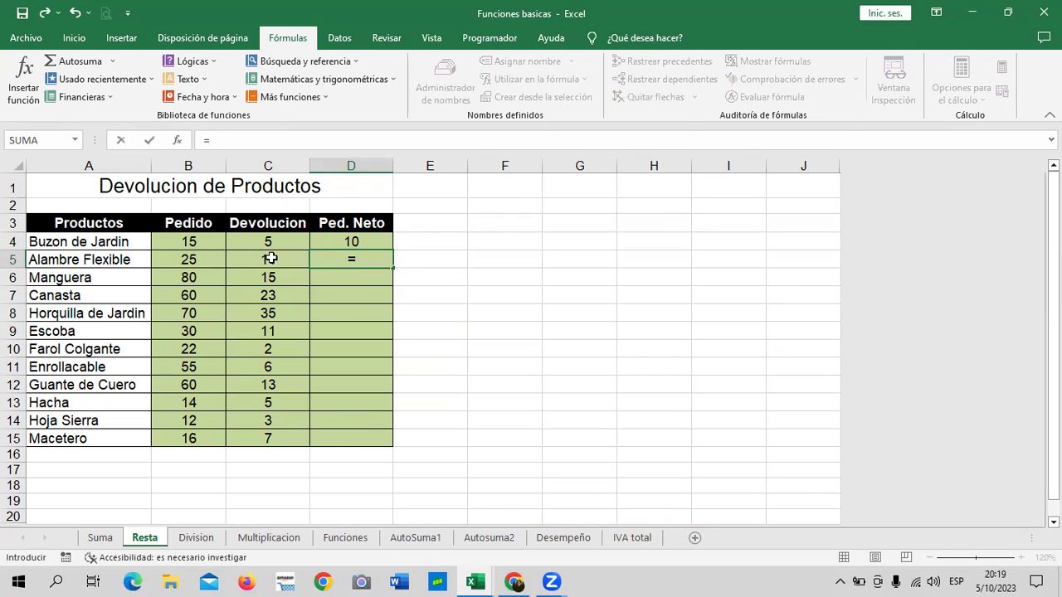
left_click(190, 257)
type("-")
left_click(285, 259)
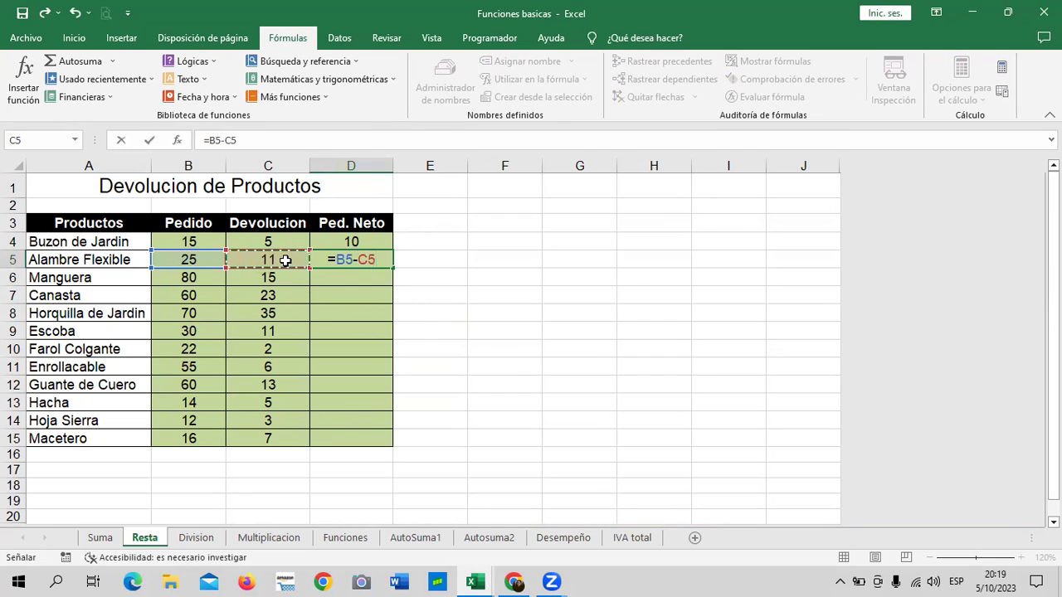
key("Return")
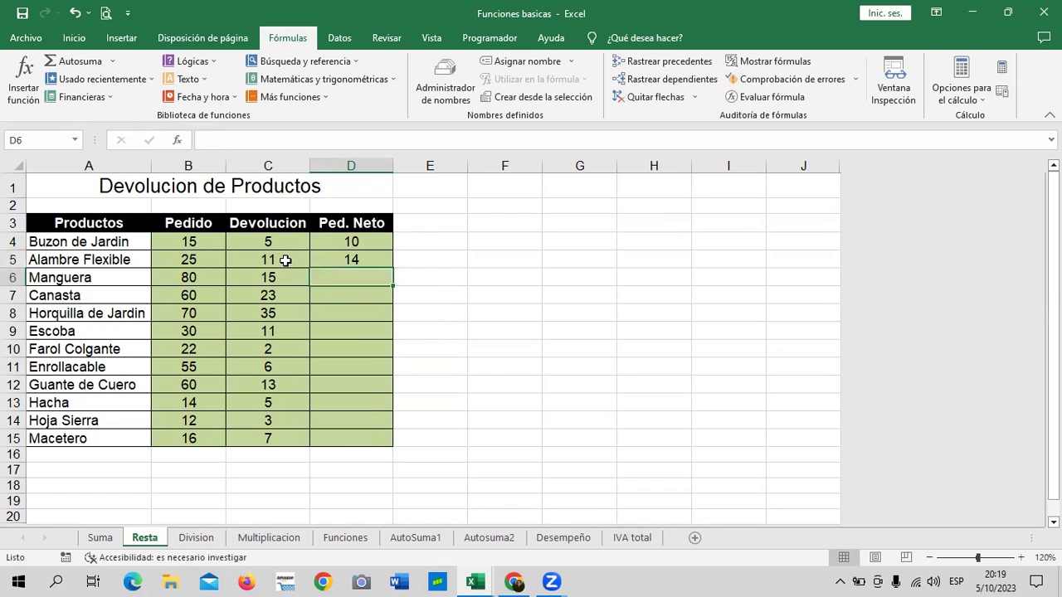
Step: Enter =B6-C6 in D6 and fill it down through D15
type("=")
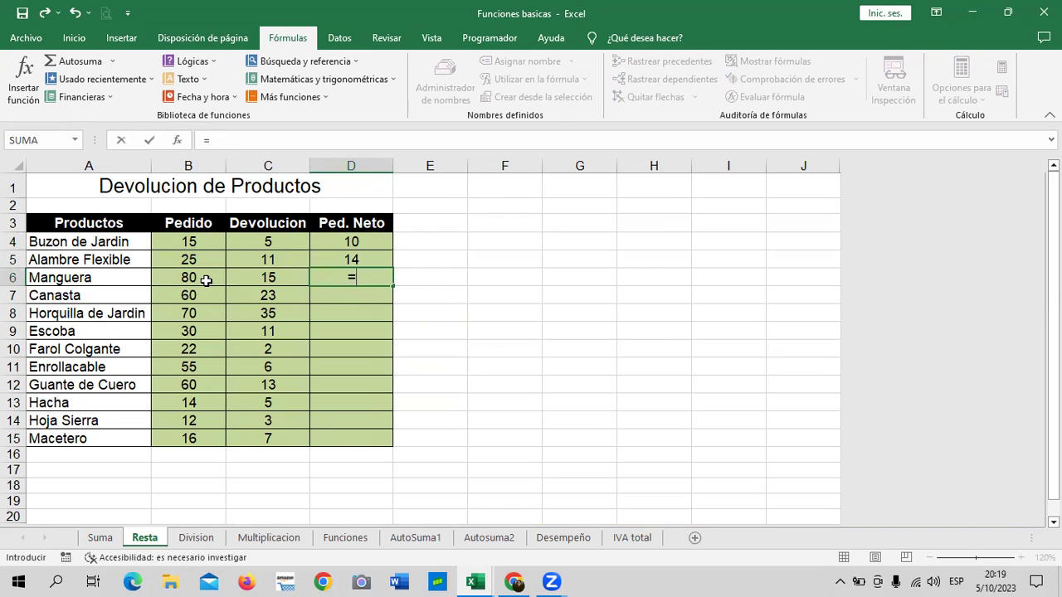
left_click(204, 279)
type("-")
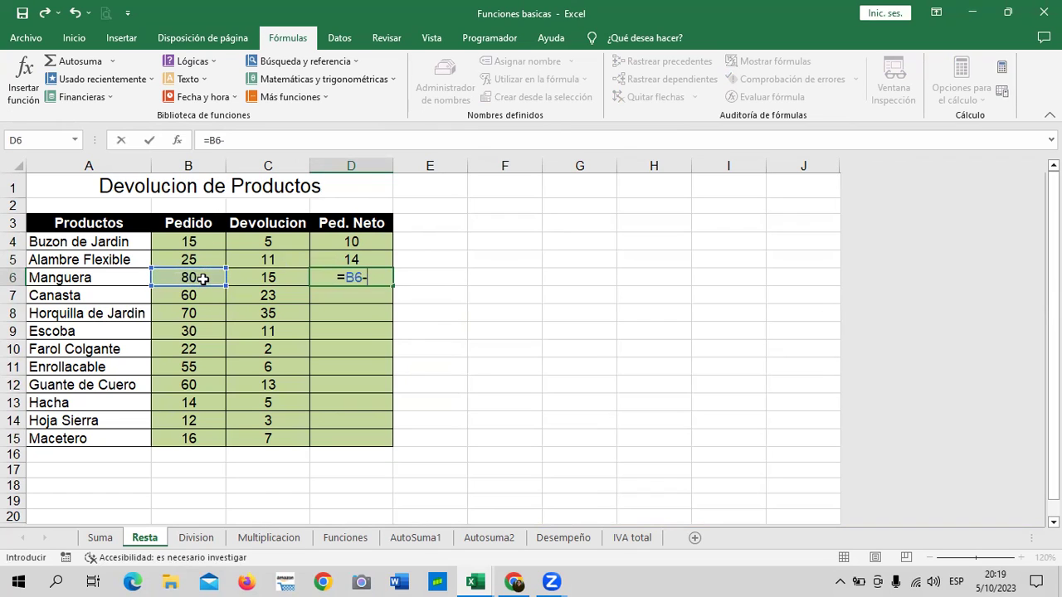
left_click(273, 280)
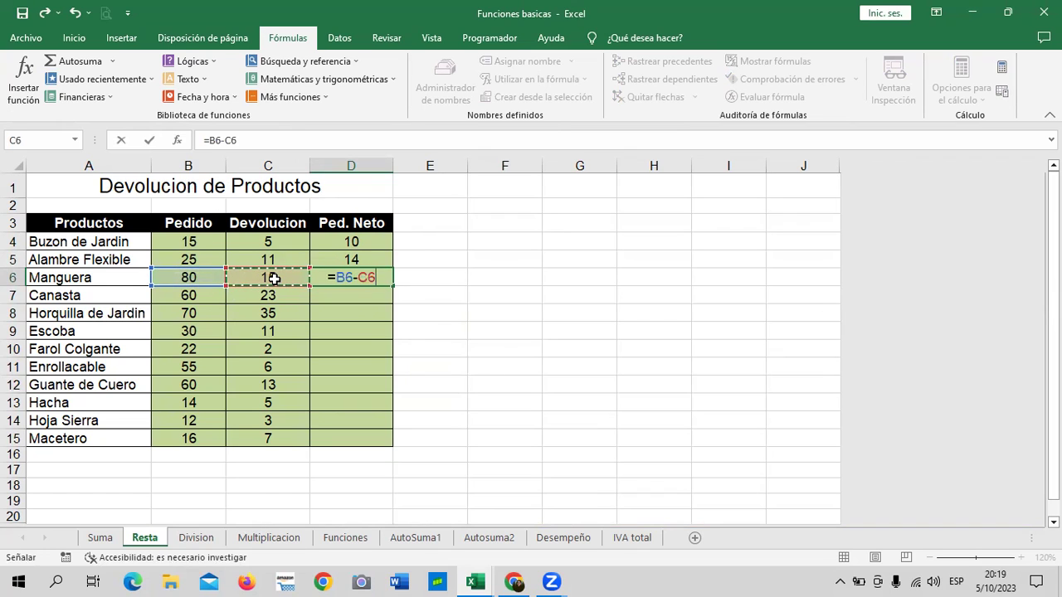
key("Return")
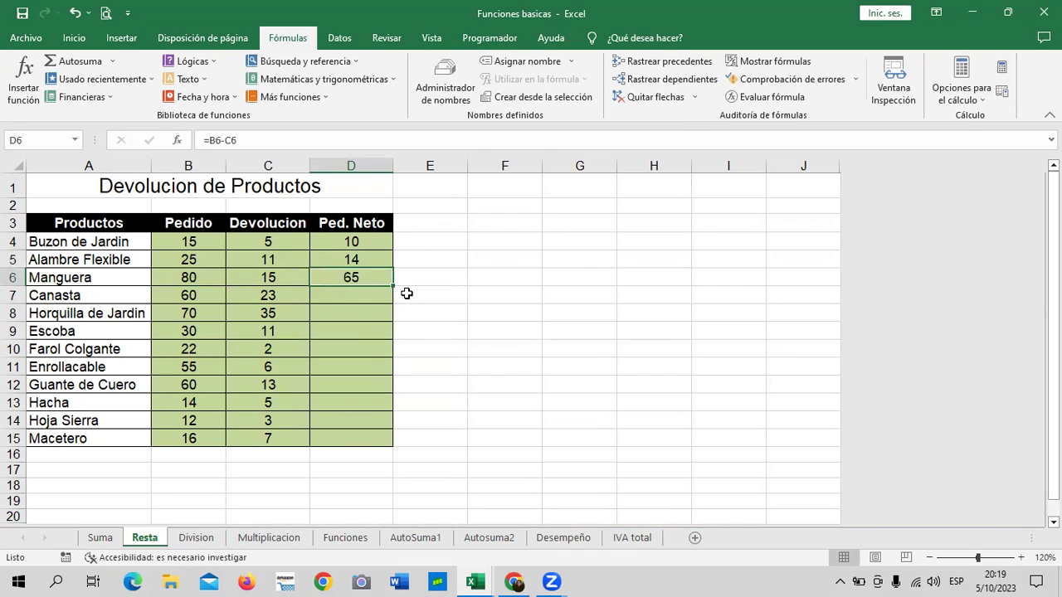
left_click_drag(393, 286, 396, 439)
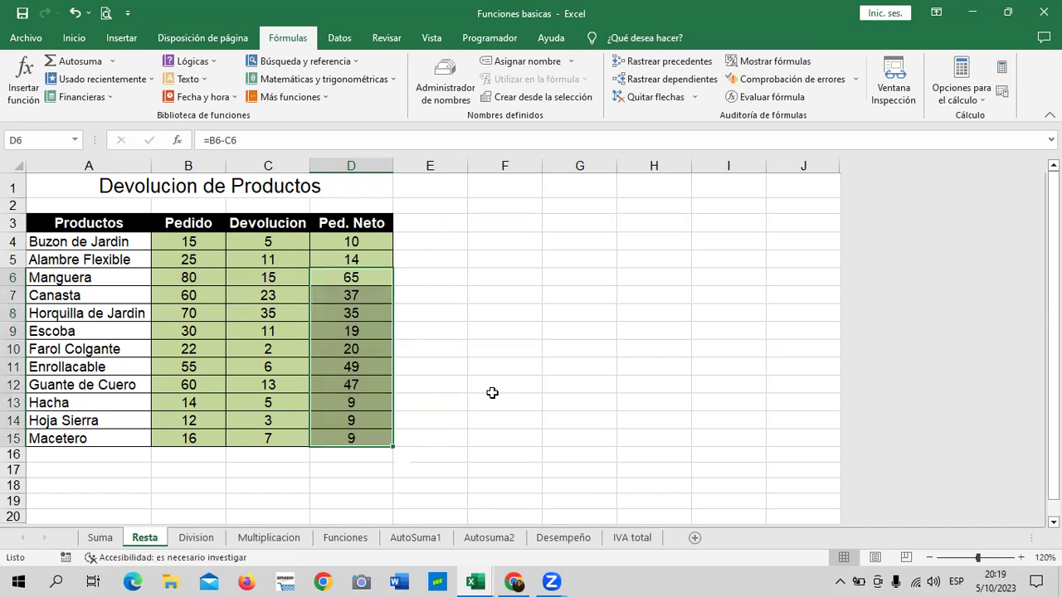
left_click(531, 342)
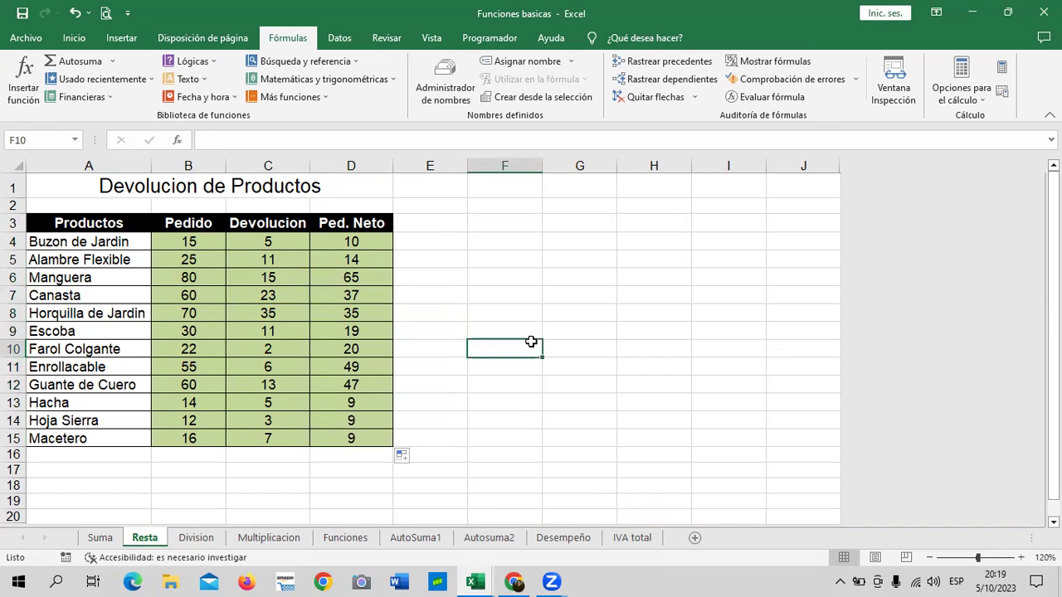
left_click(199, 537)
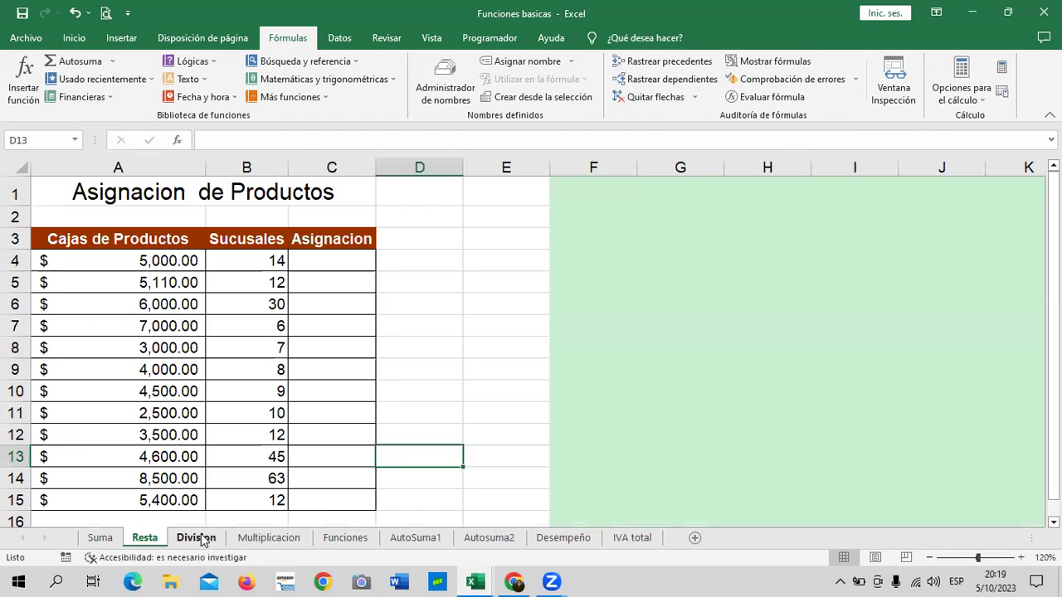
scroll(423, 325, "up", 2)
scroll(436, 329, "up", 2)
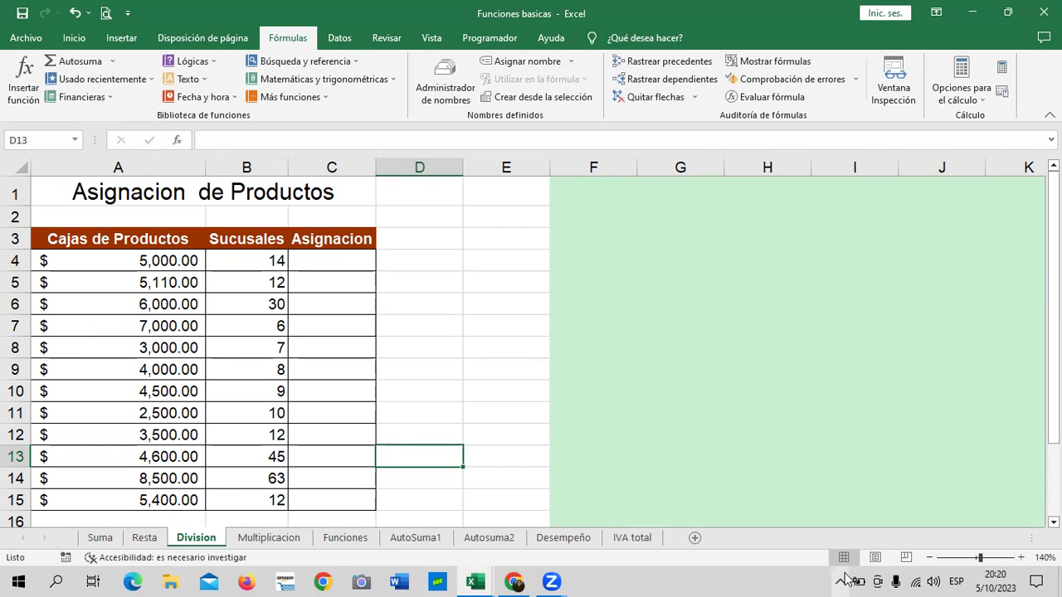
mouse_move(858, 579)
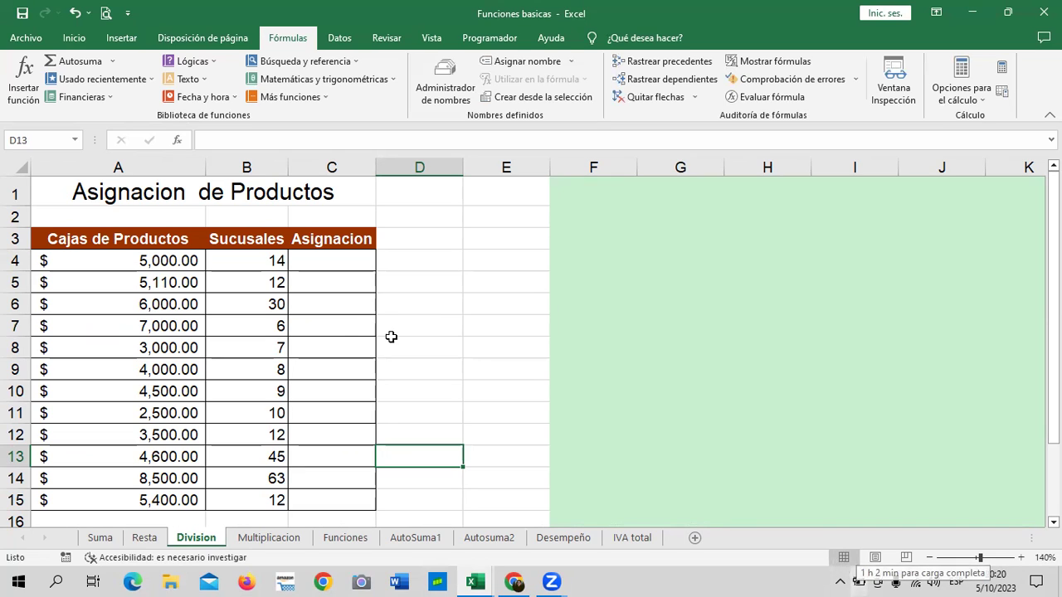
scroll(467, 349, "down", 1)
scroll(467, 350, "up", 1)
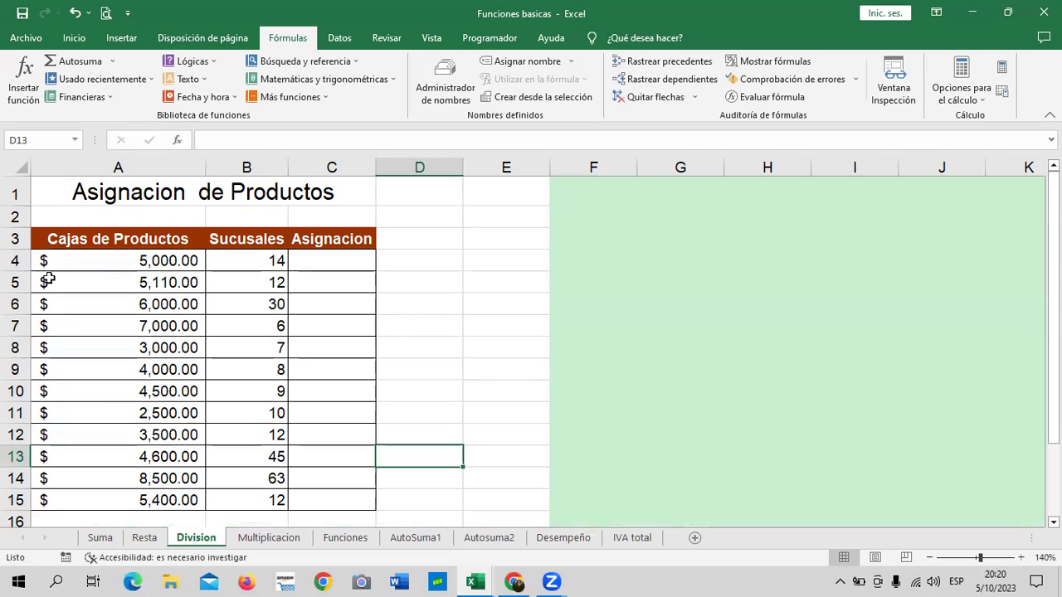
left_click(83, 263)
left_click(225, 262)
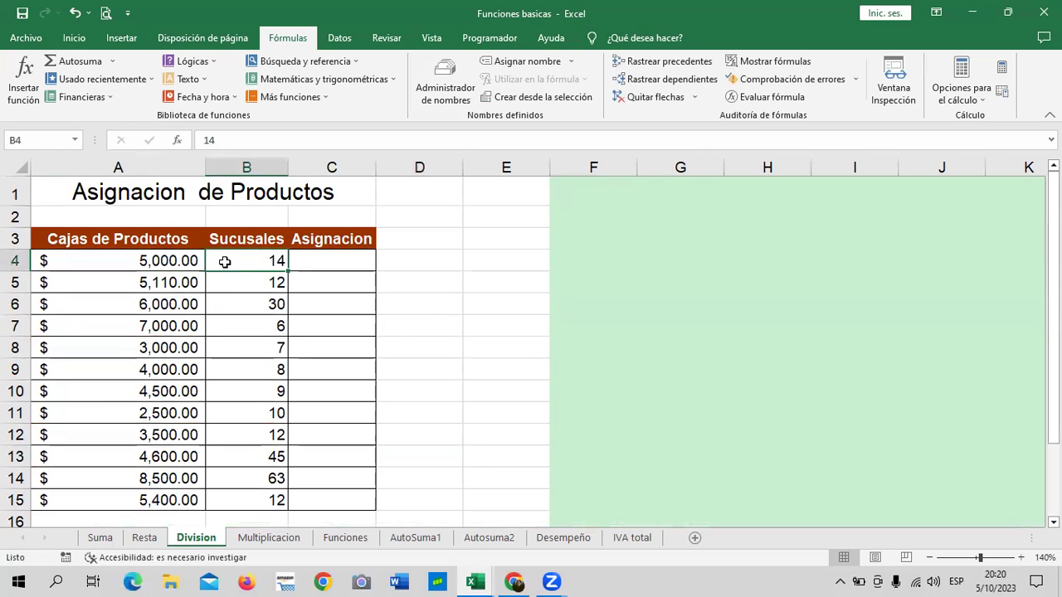
Step: Enter =A4/B4 in C4, dividing 5,000 boxes by 14 branches
left_click(315, 263)
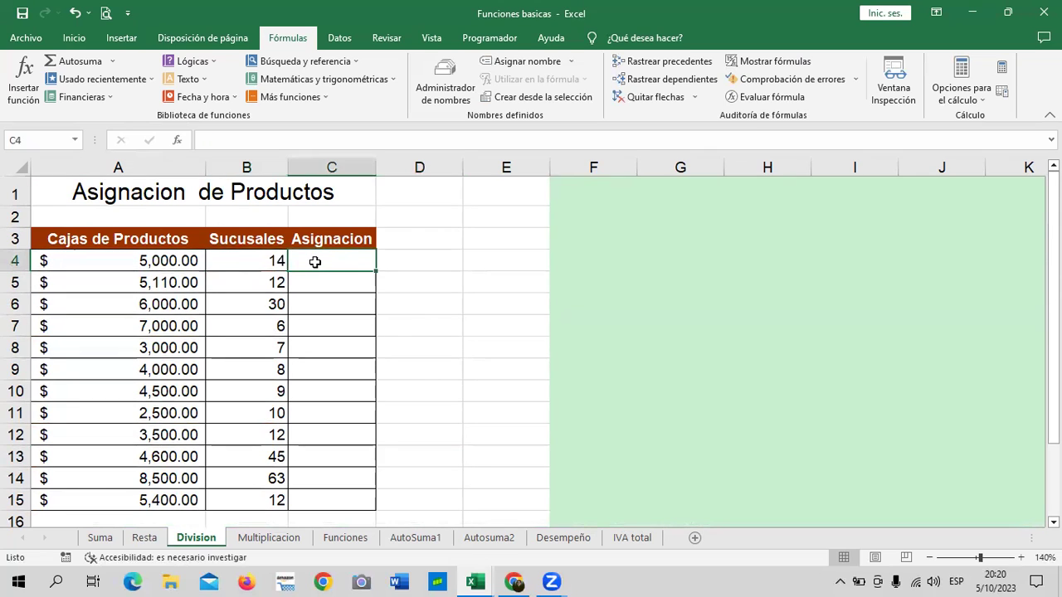
type("=")
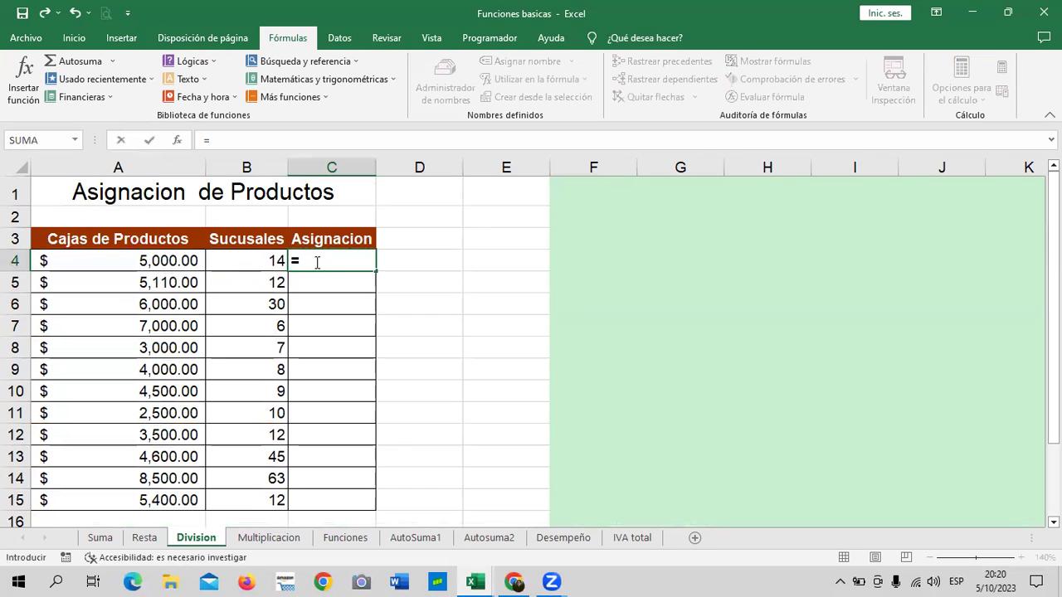
left_click(169, 261)
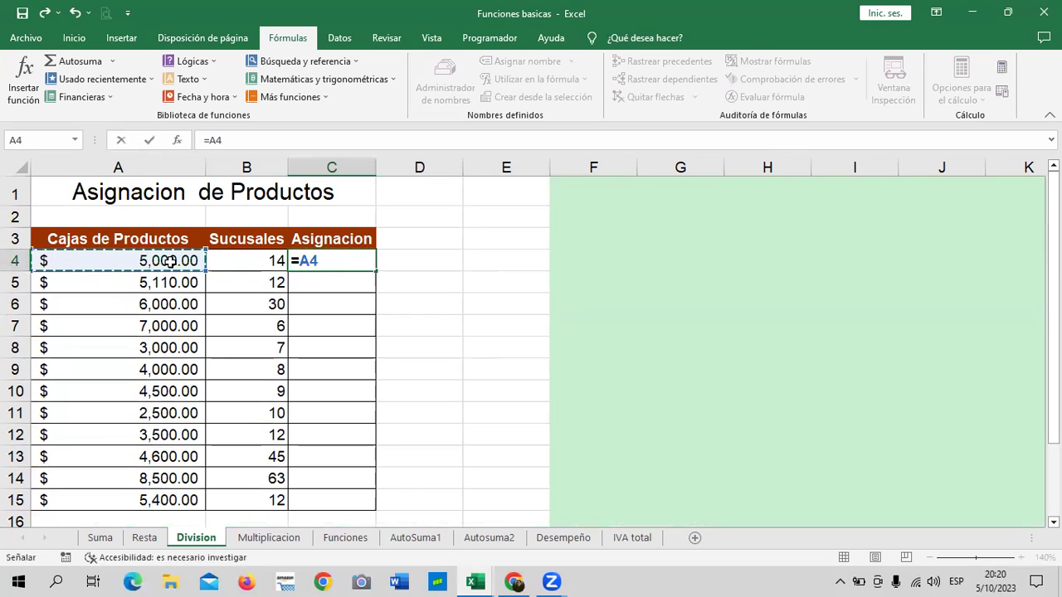
type("/")
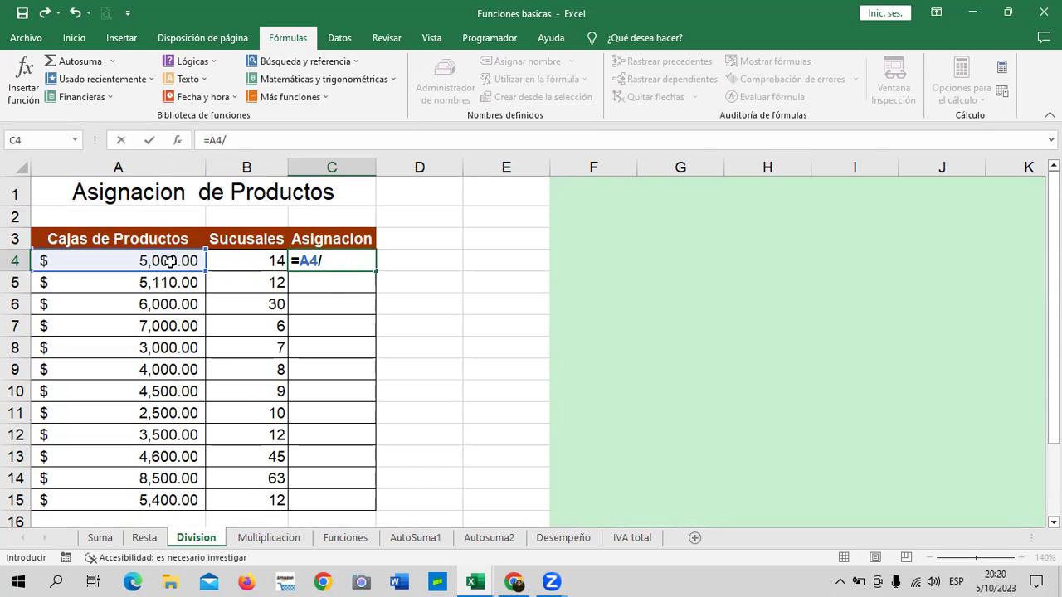
left_click(264, 262)
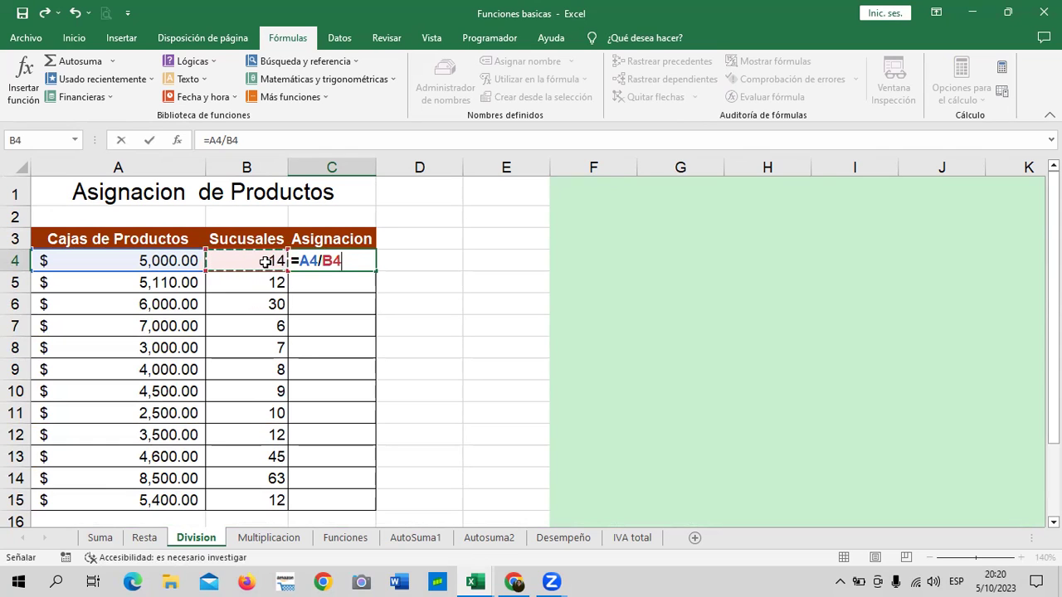
key("Return")
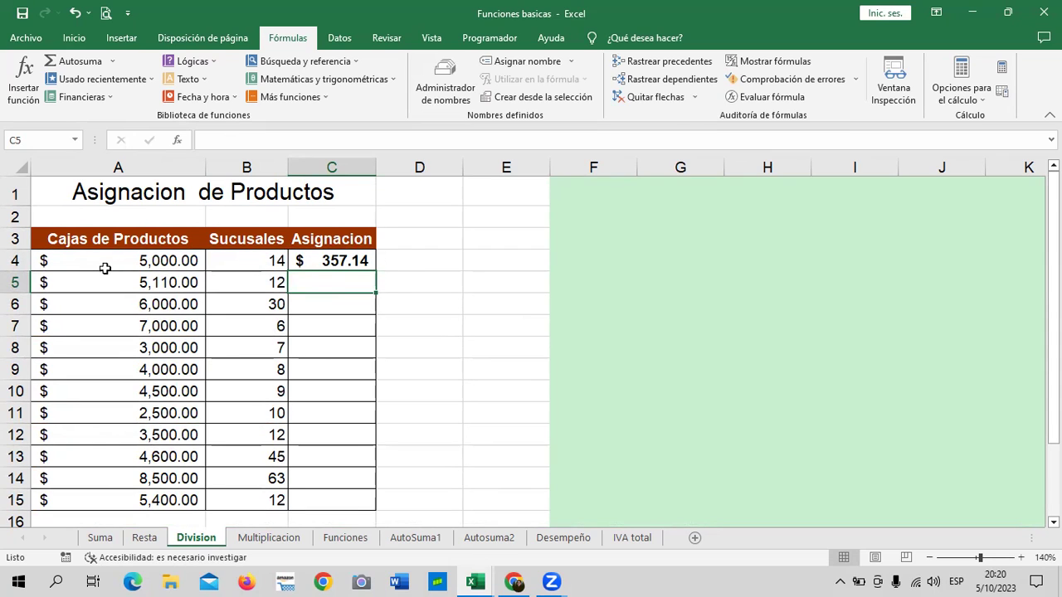
Step: Set the box amounts A4:A15 to General number format
left_click_drag(93, 265, 119, 497)
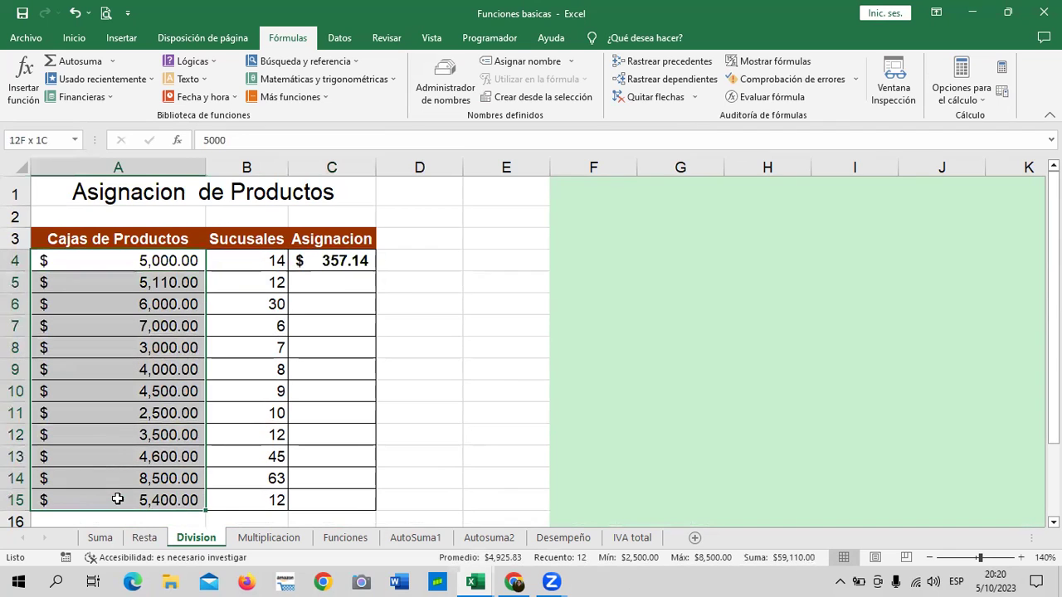
left_click(74, 38)
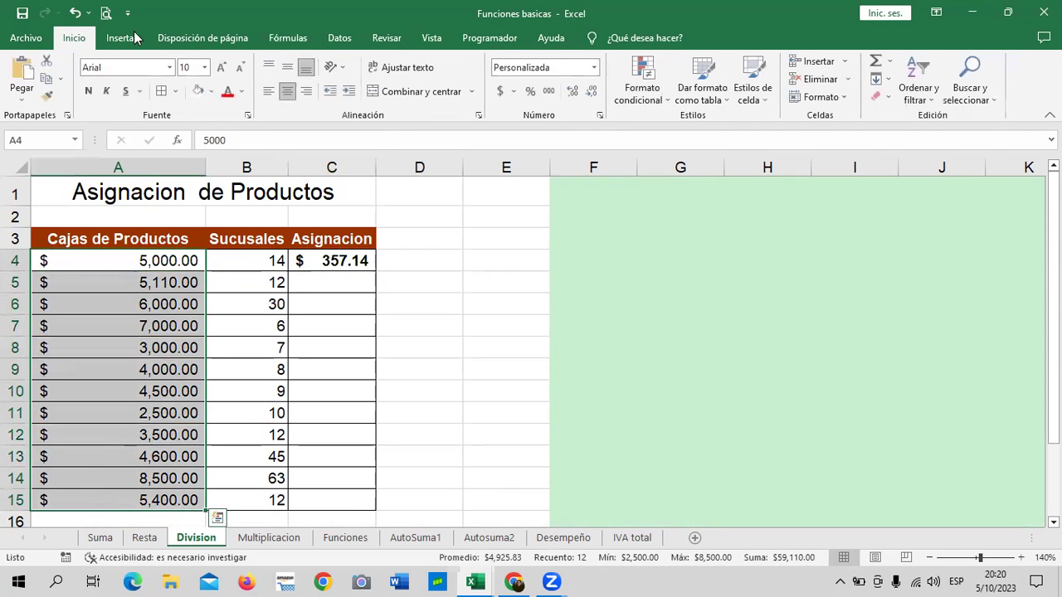
left_click(595, 67)
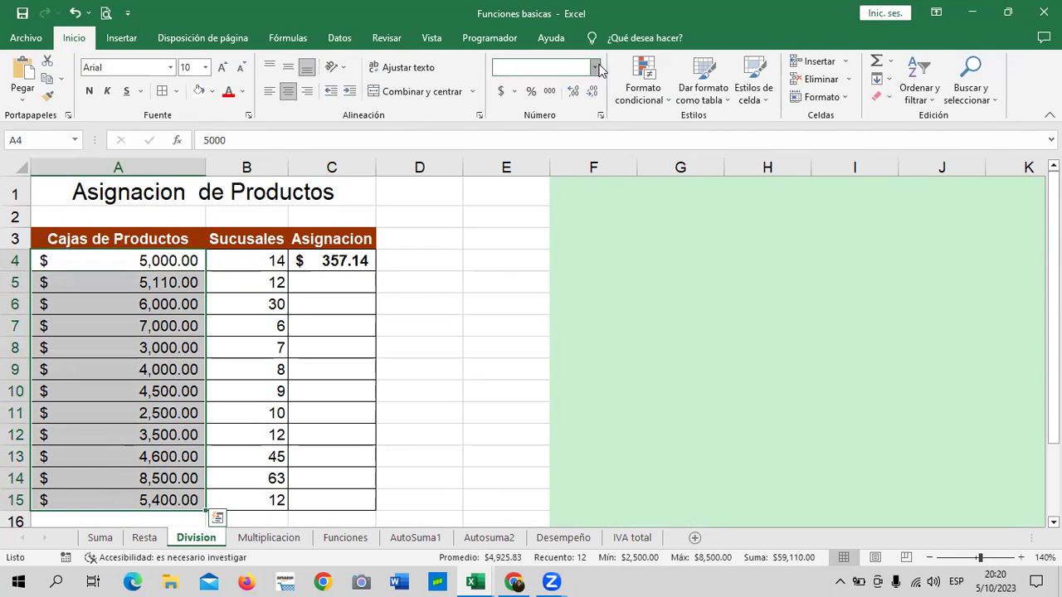
left_click(572, 95)
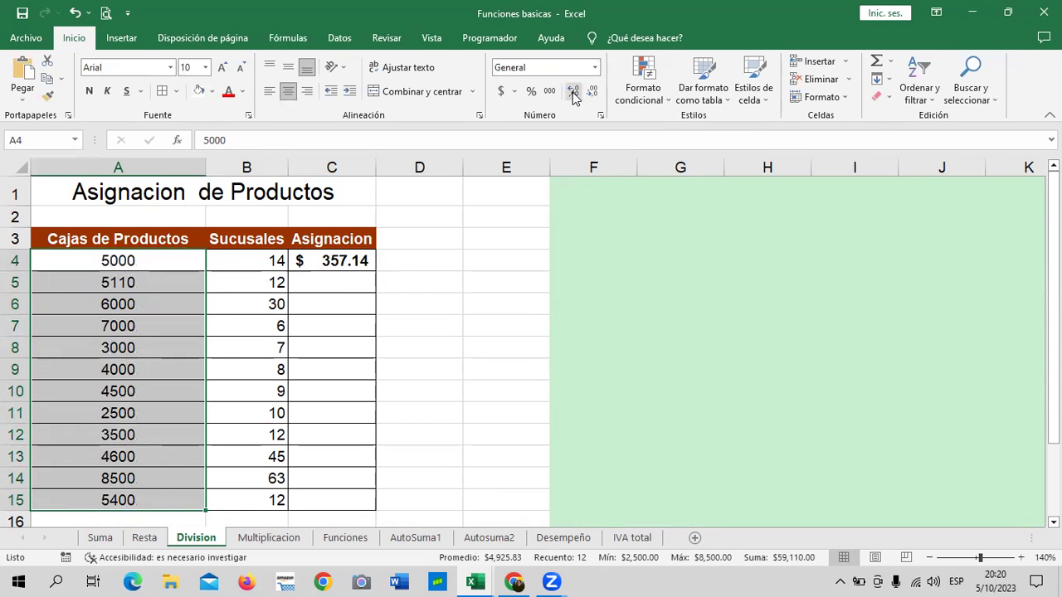
Step: Format C4:C15 as General with two decimals, showing 357.14
left_click(321, 268)
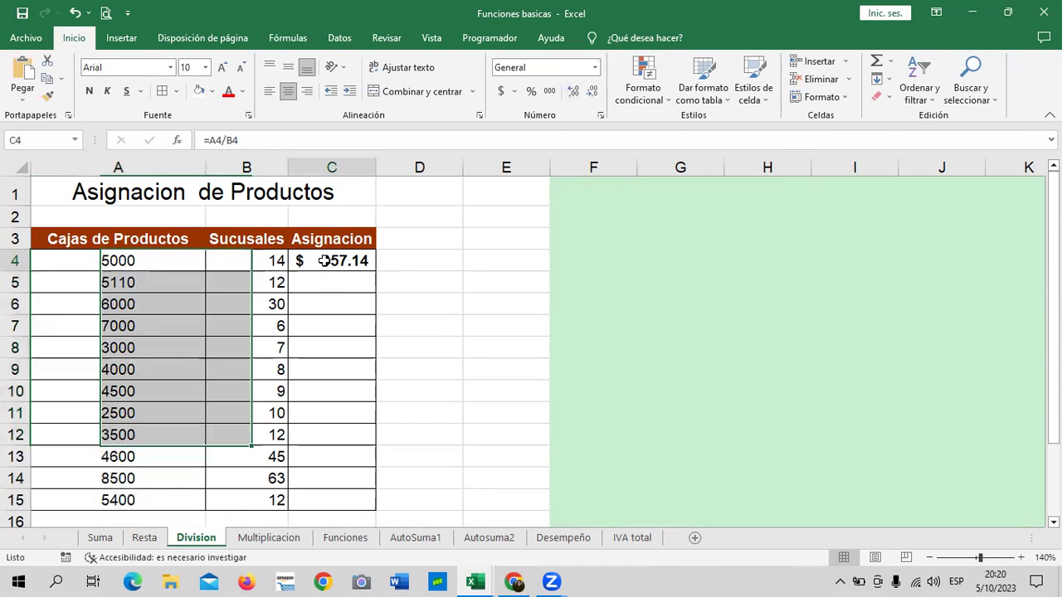
left_click_drag(321, 267, 321, 497)
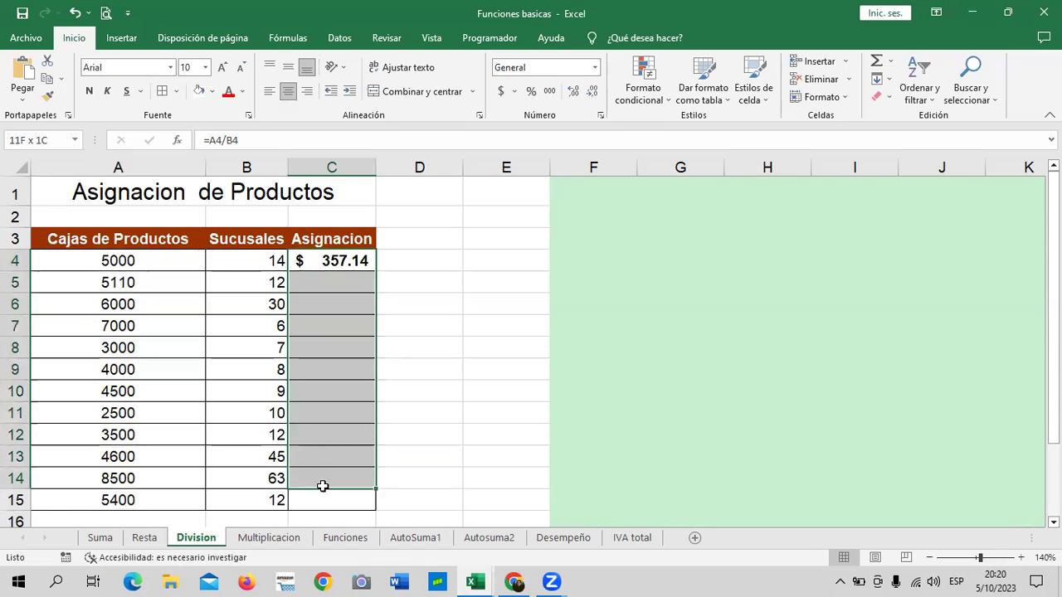
left_click(595, 68)
left_click(579, 100)
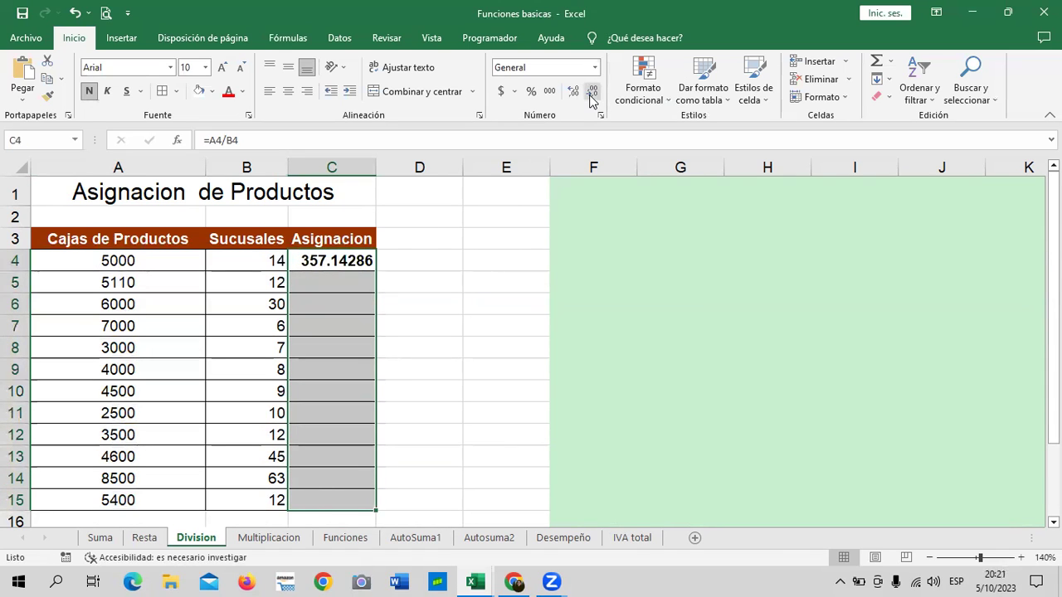
left_click(592, 93)
left_click(592, 93)
left_click(593, 93)
left_click(592, 93)
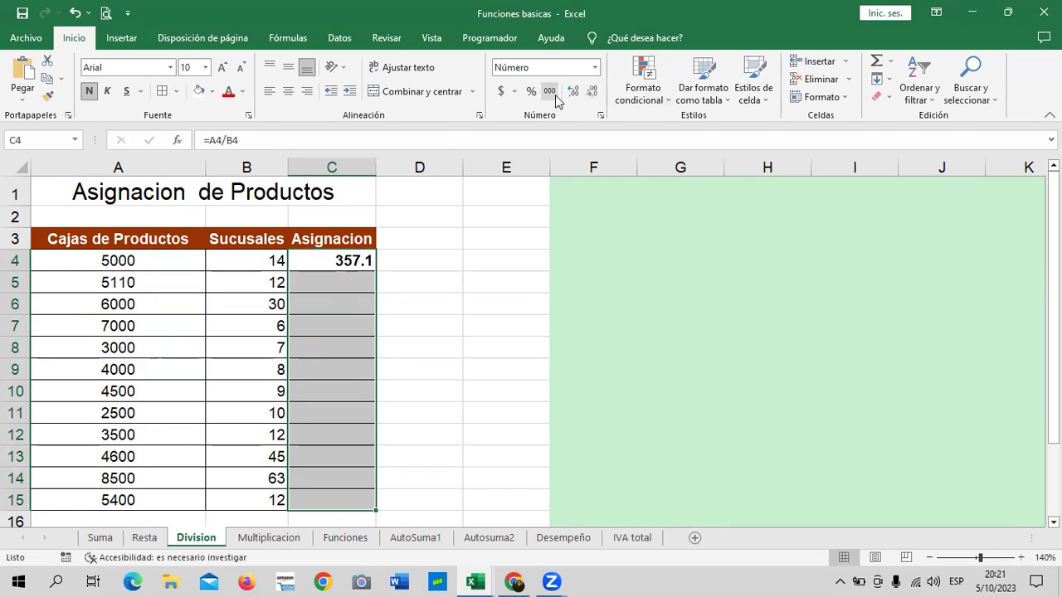
left_click(573, 91)
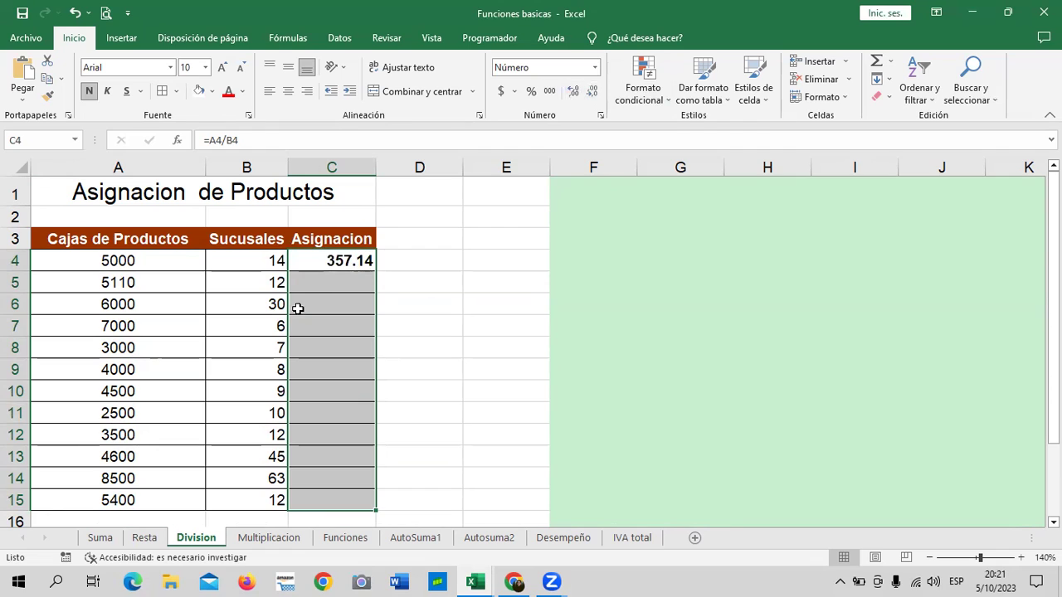
left_click(324, 275)
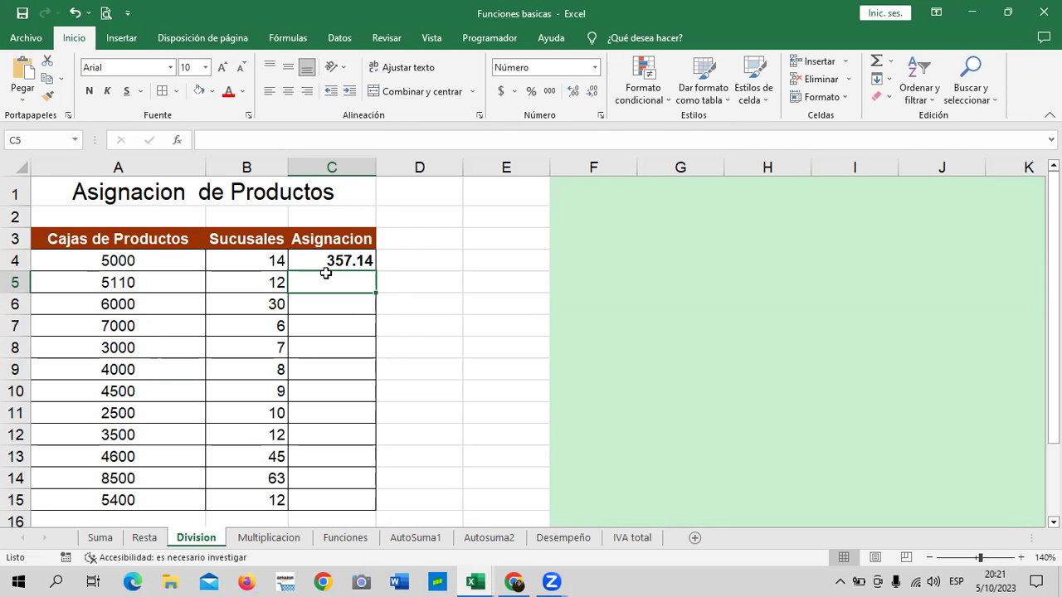
Step: Check the values in A4, B4 and C4, then move to C5
left_click(139, 262)
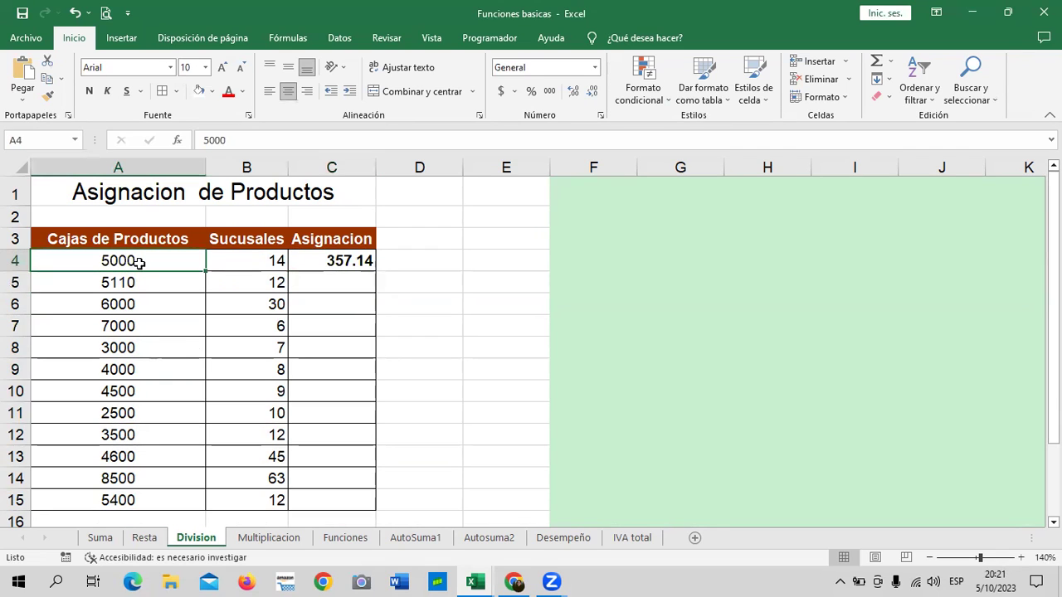
left_click(229, 257)
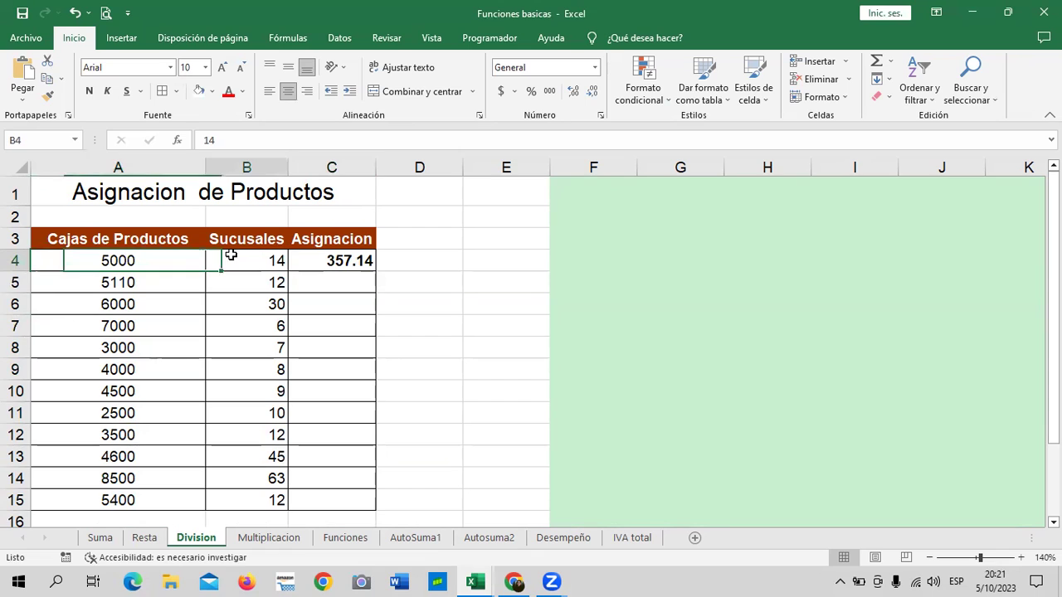
left_click(318, 263)
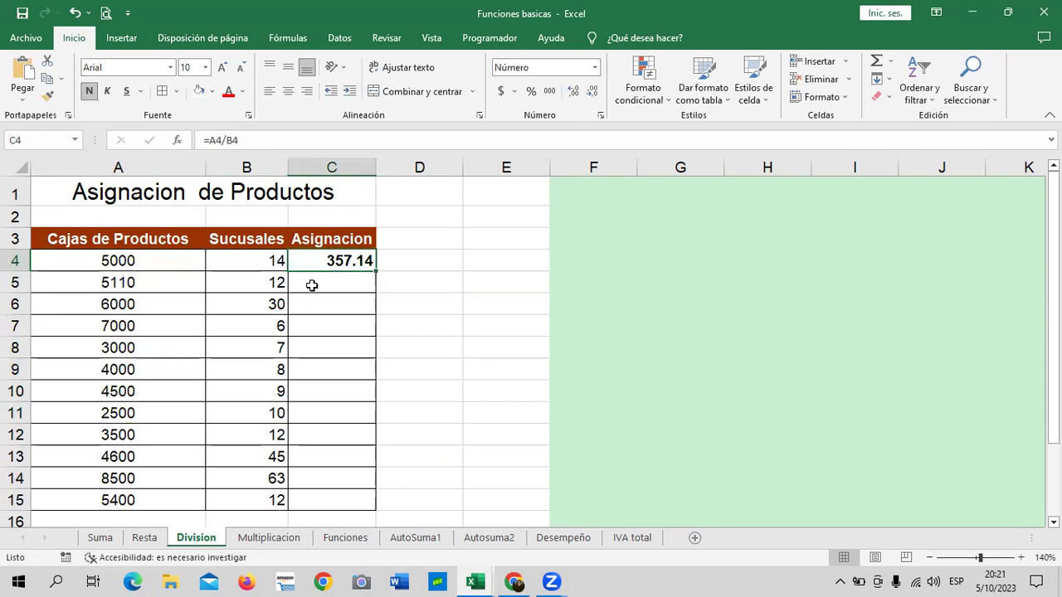
left_click(313, 283)
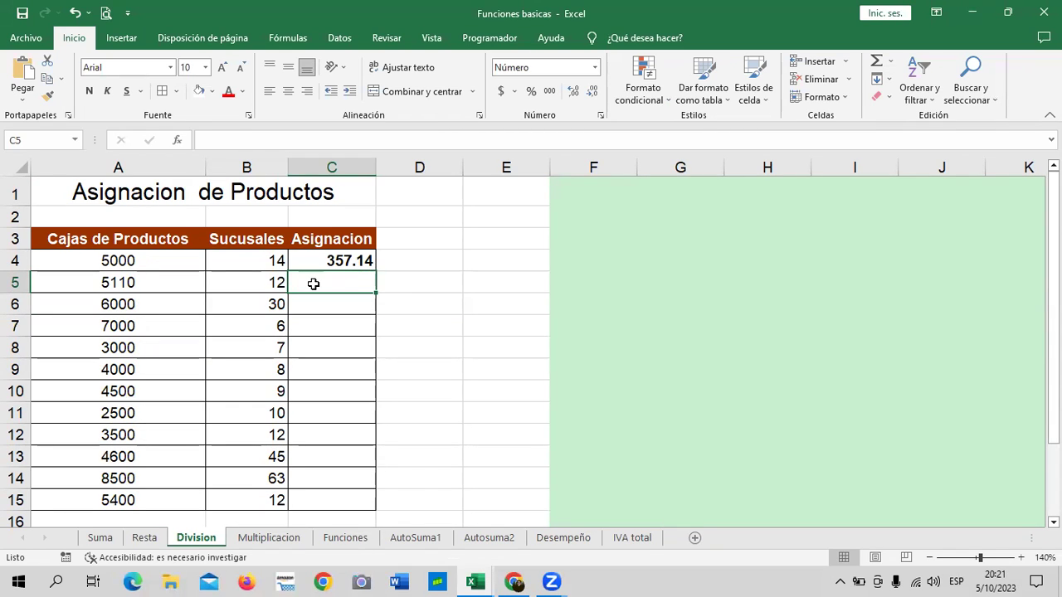
Step: Enter =A5/B5 in C5, giving 425.83
type("=")
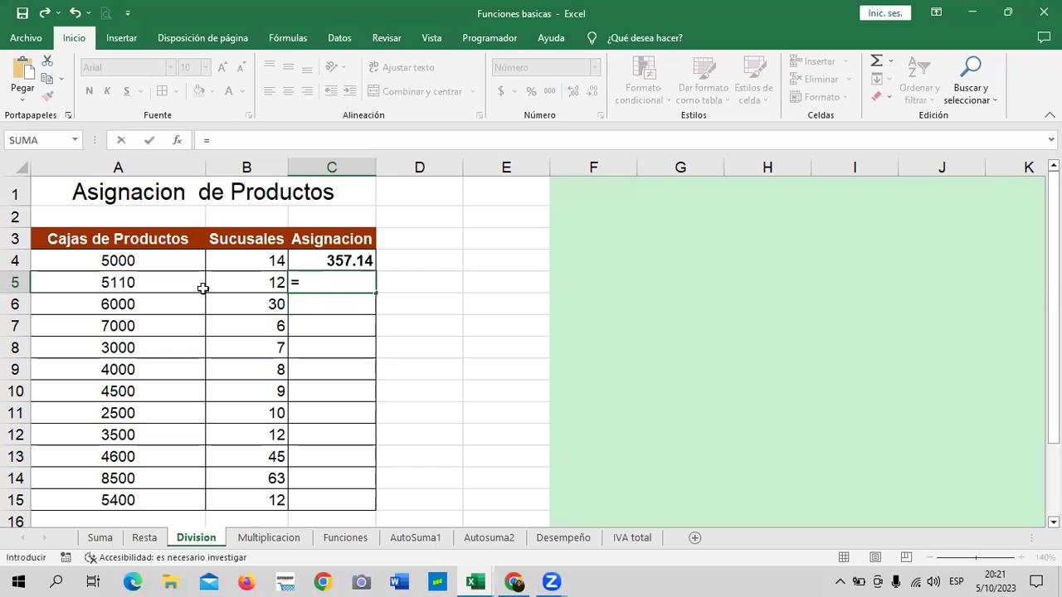
left_click(161, 283)
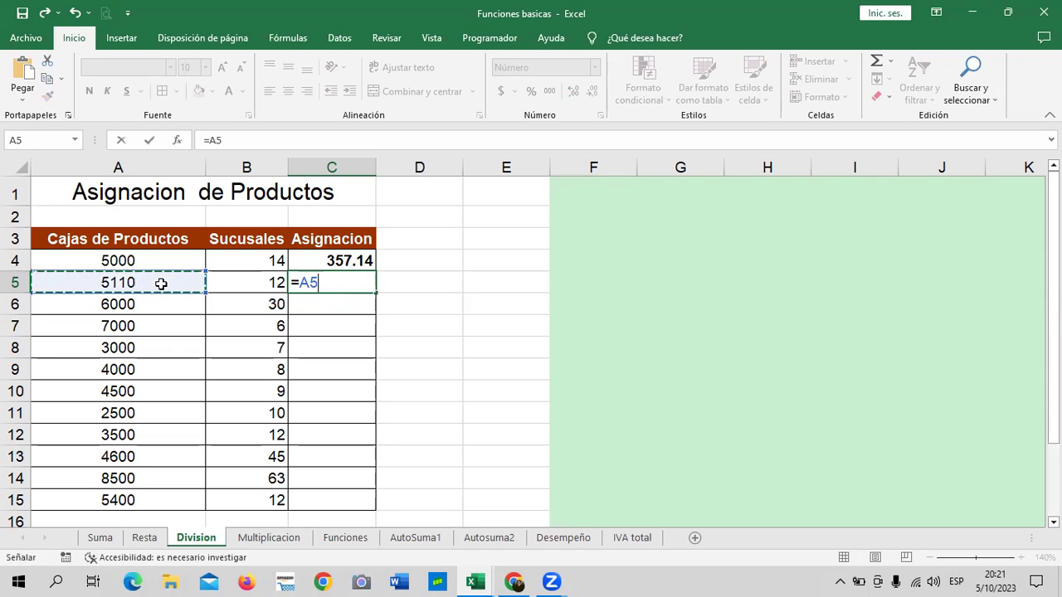
type("/")
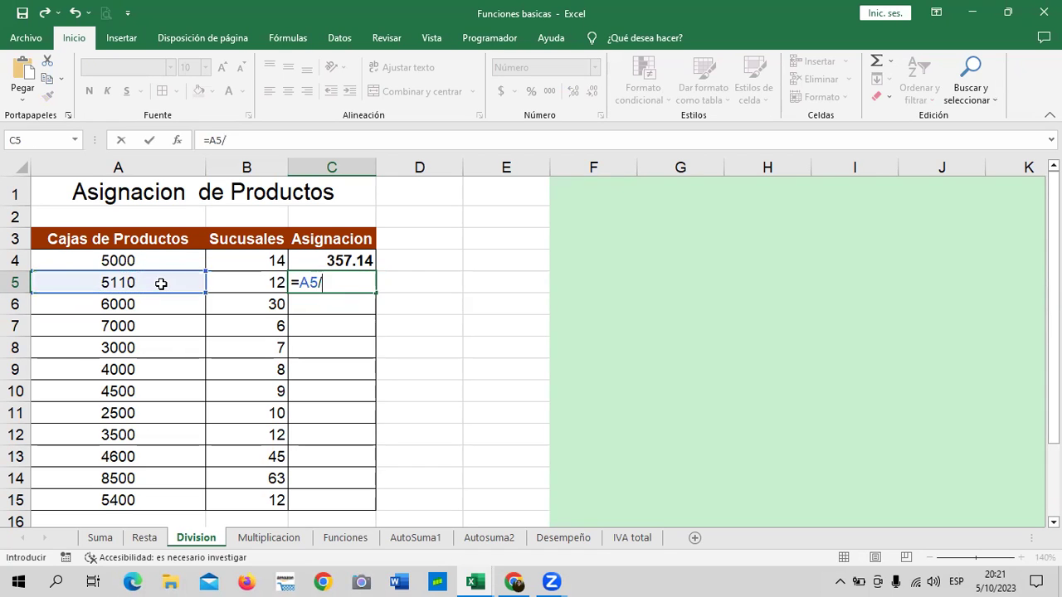
left_click(225, 281)
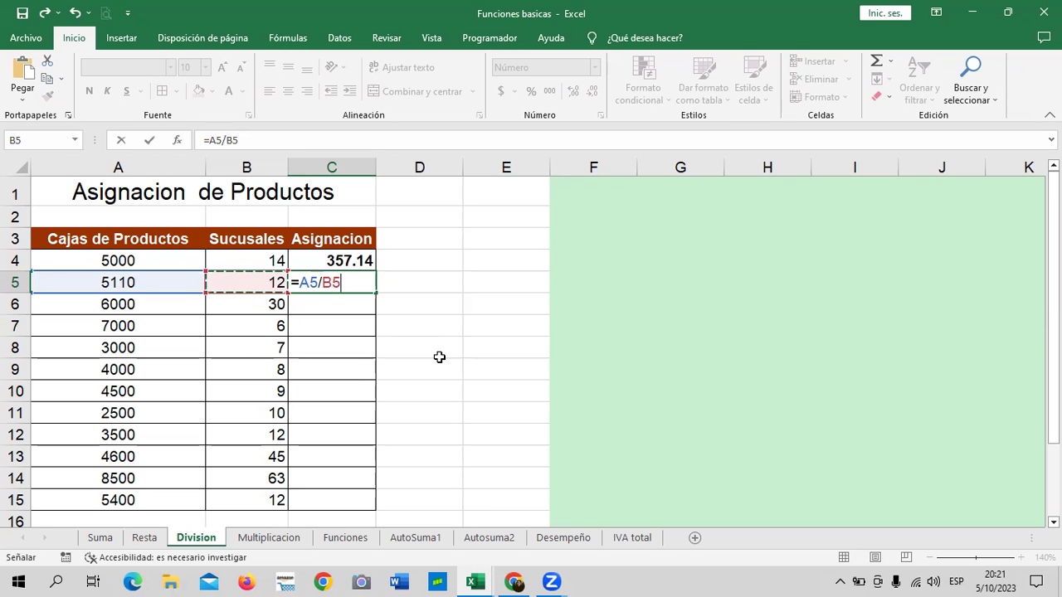
key("Return")
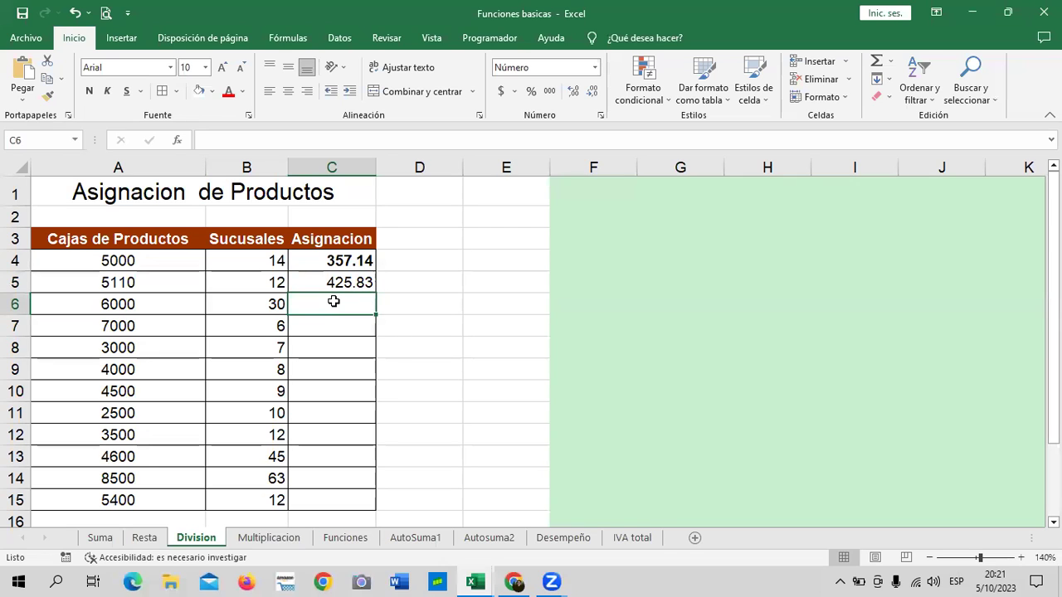
Step: Enter =A6/B6 in C6, giving 200.00
type("=")
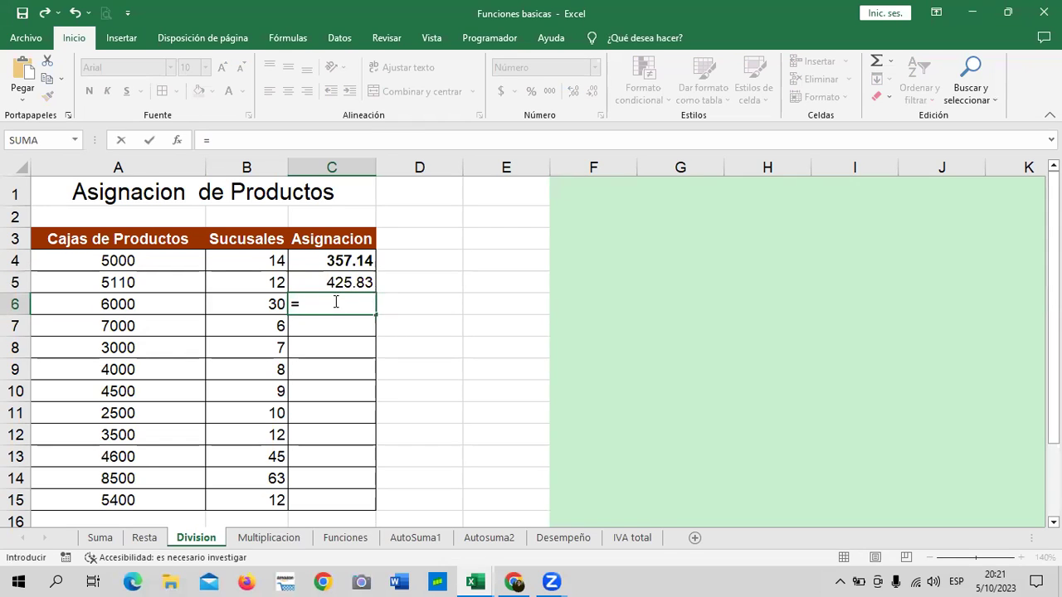
left_click(147, 304)
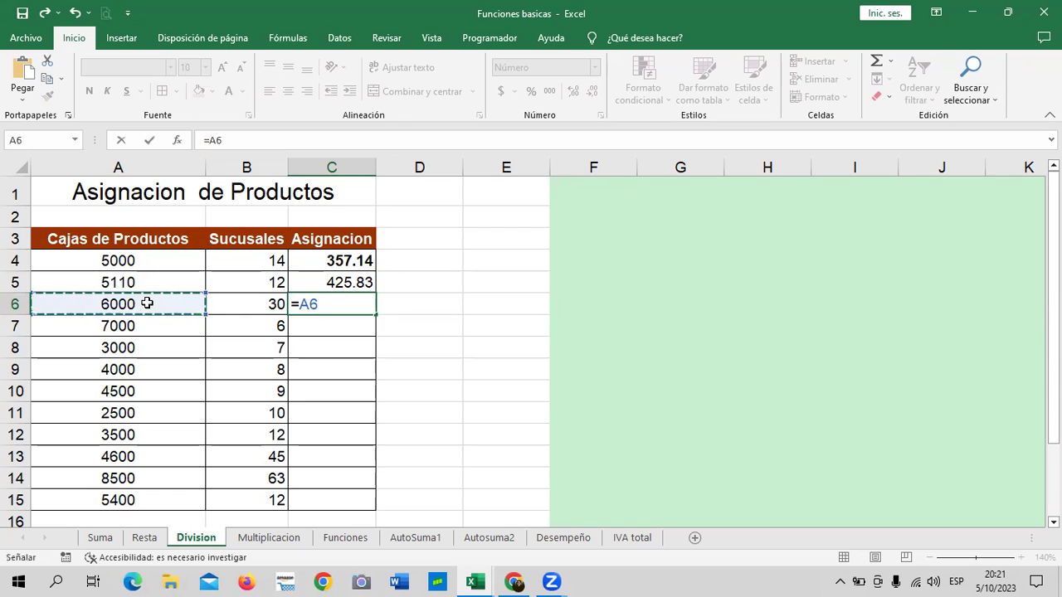
type("/")
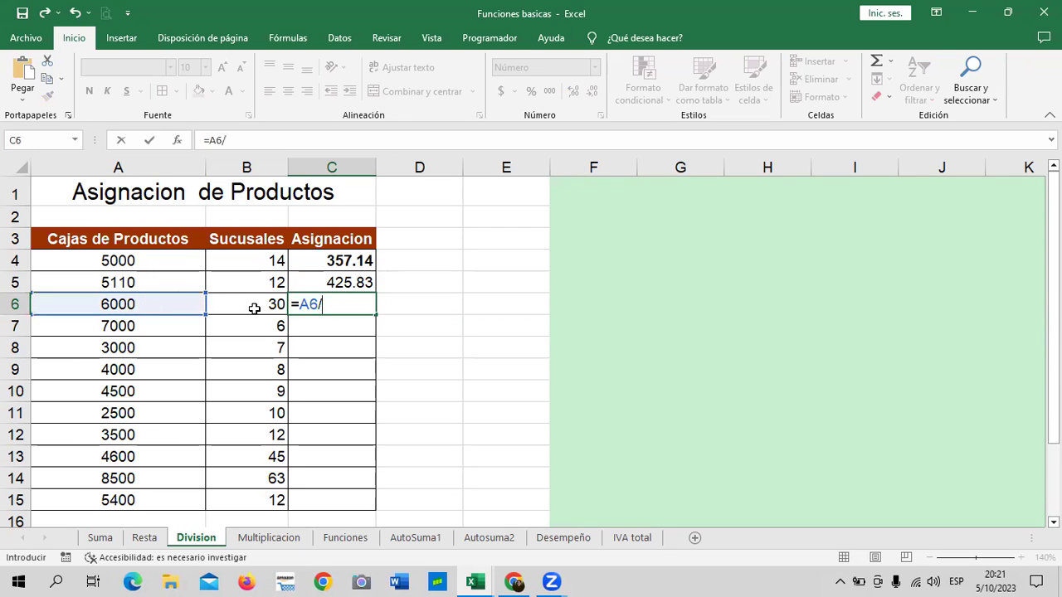
left_click(259, 308)
key("Return")
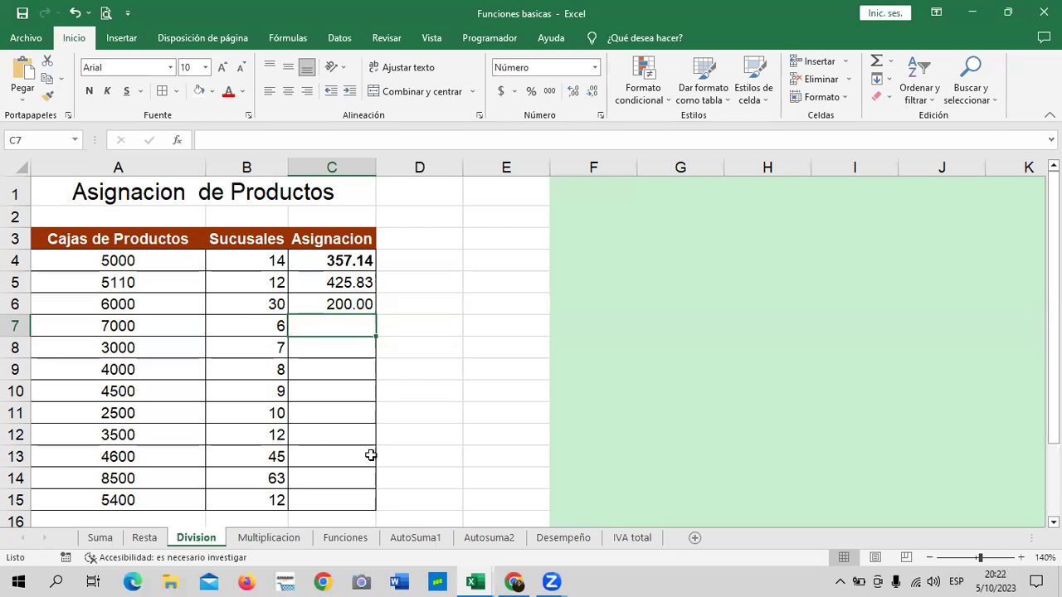
left_click(316, 305)
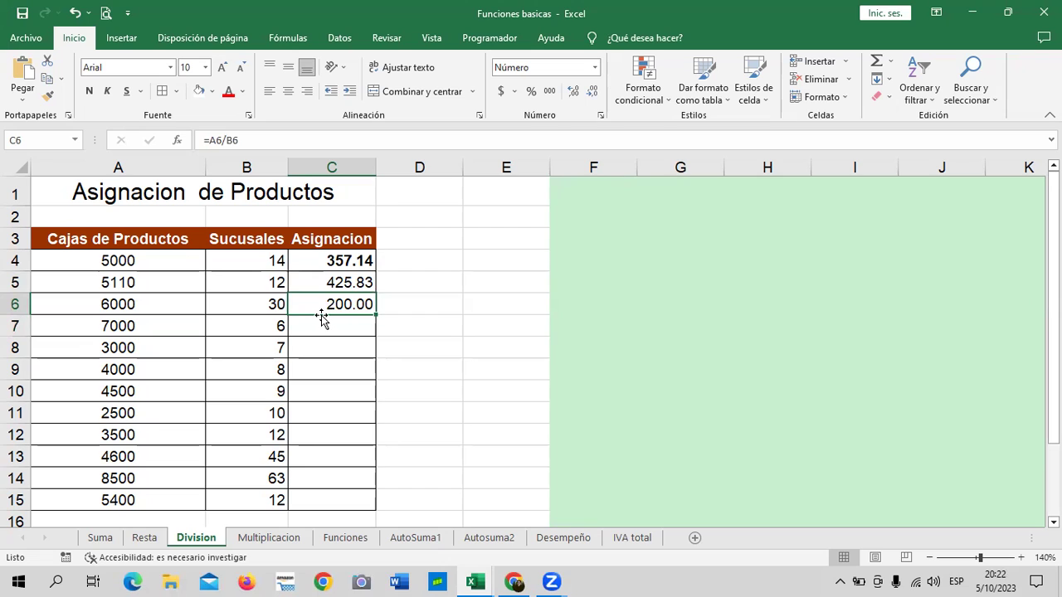
Step: Fill C6's division formula down to C15 and check the copied result in row 7
left_click_drag(376, 315, 377, 506)
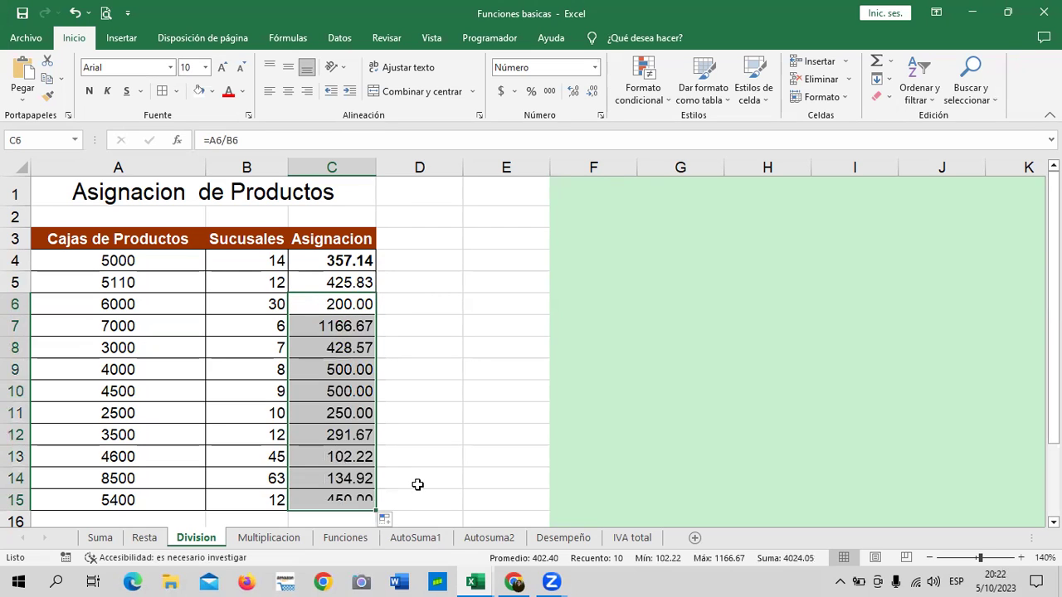
left_click(467, 438)
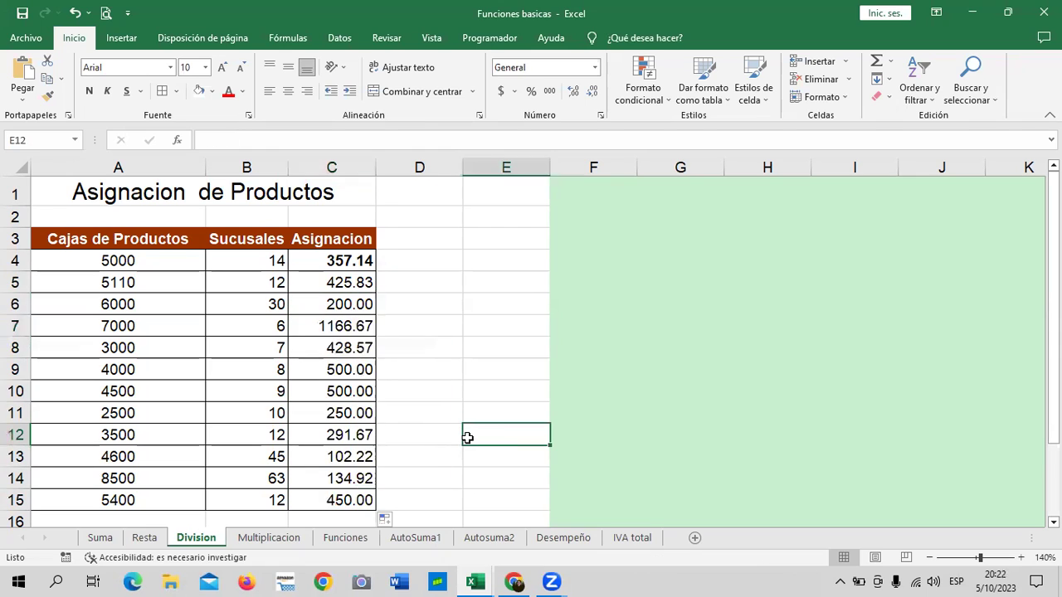
left_click_drag(154, 326, 228, 327)
left_click(240, 326)
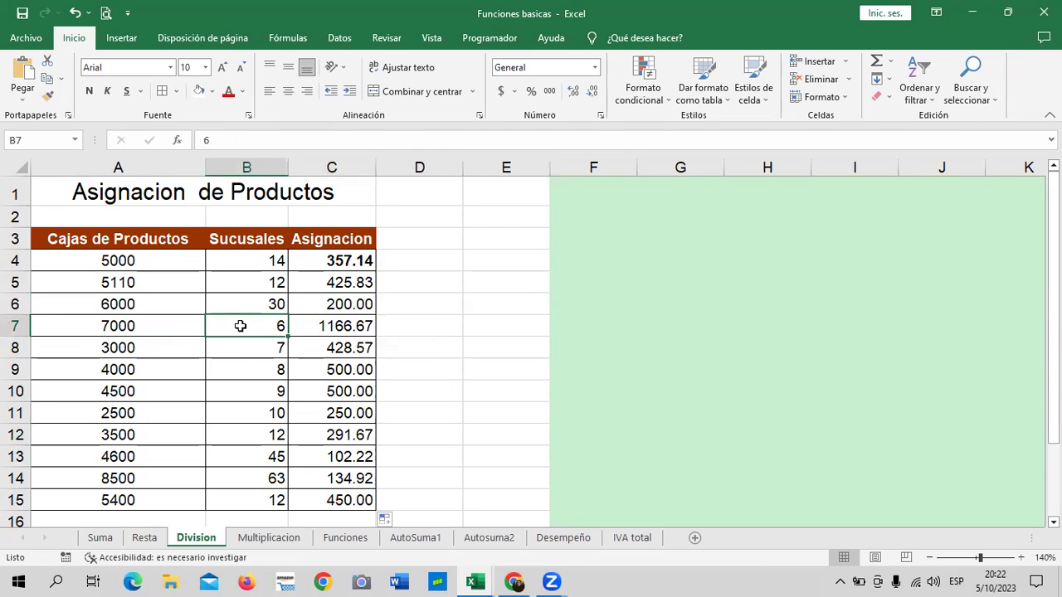
left_click(317, 327)
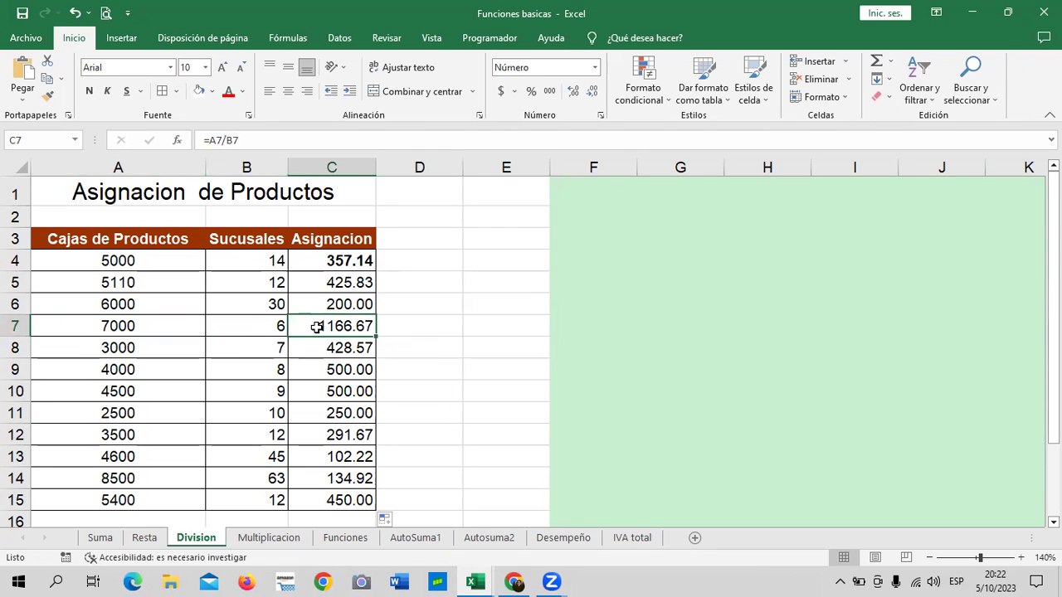
left_click(260, 320)
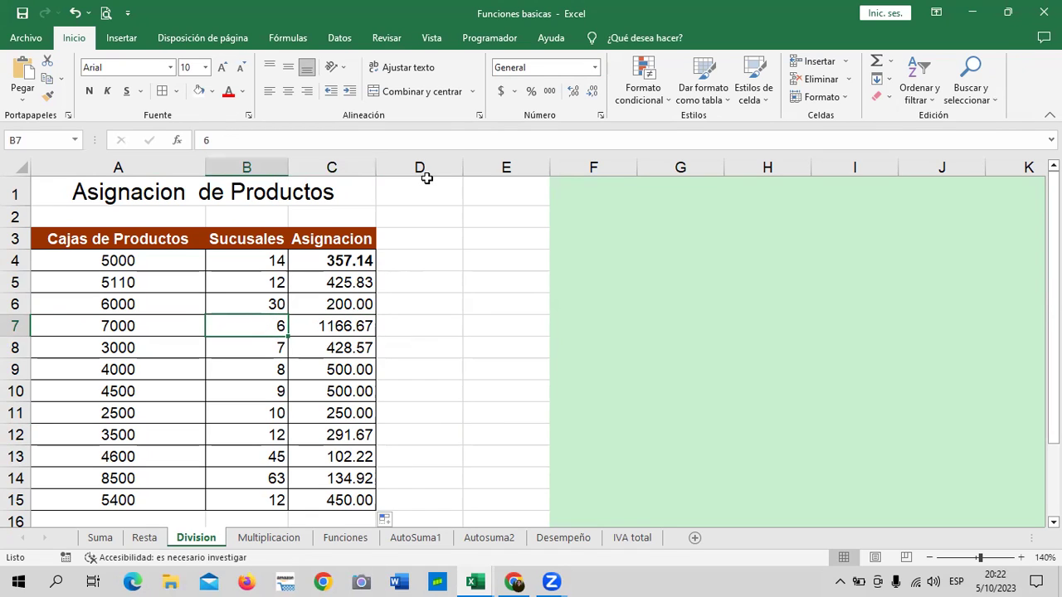
Step: On the Multiplicacion sheet, delete the enero label from A2
left_click(283, 541)
left_click(481, 261)
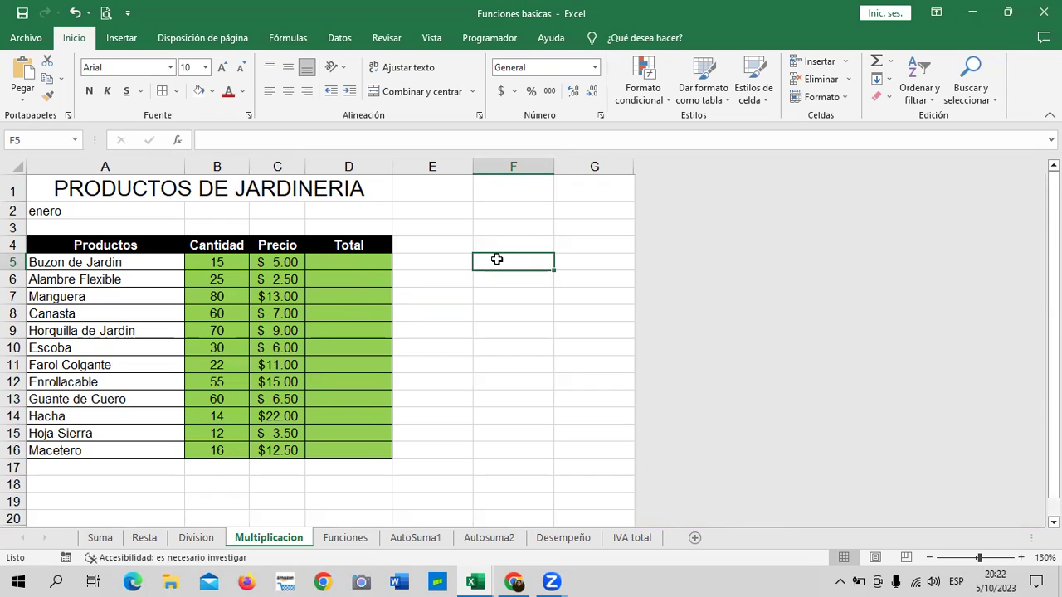
left_click(205, 265)
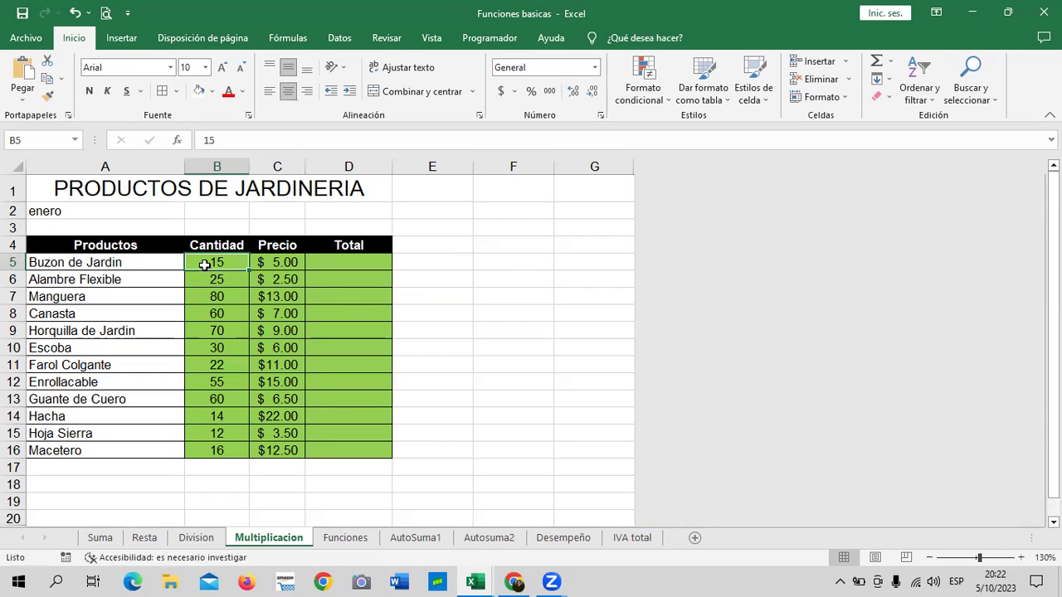
left_click(83, 213)
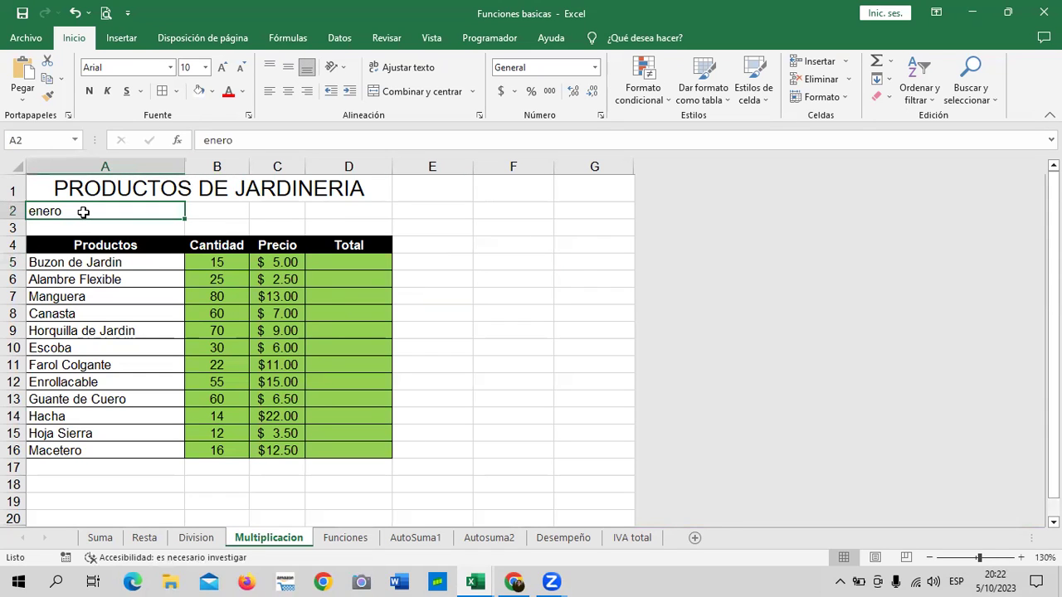
key("Delete")
left_click_drag(140, 262, 130, 433)
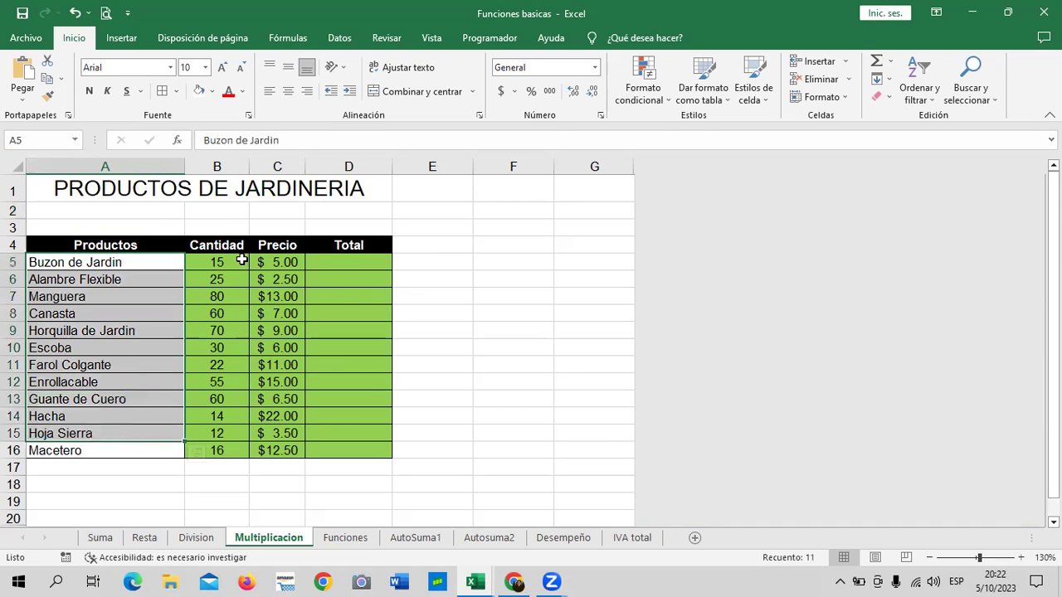
left_click(386, 412)
left_click(278, 262)
Step: Enter =B5*C5 in D5 to get the first product's Total of $75.00
left_click(331, 259)
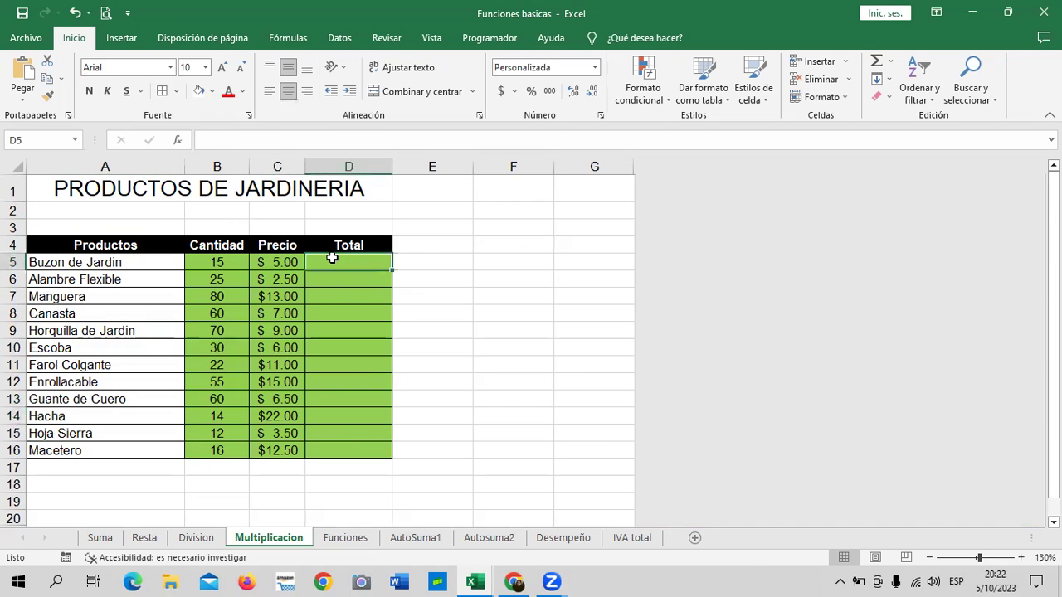
type("=")
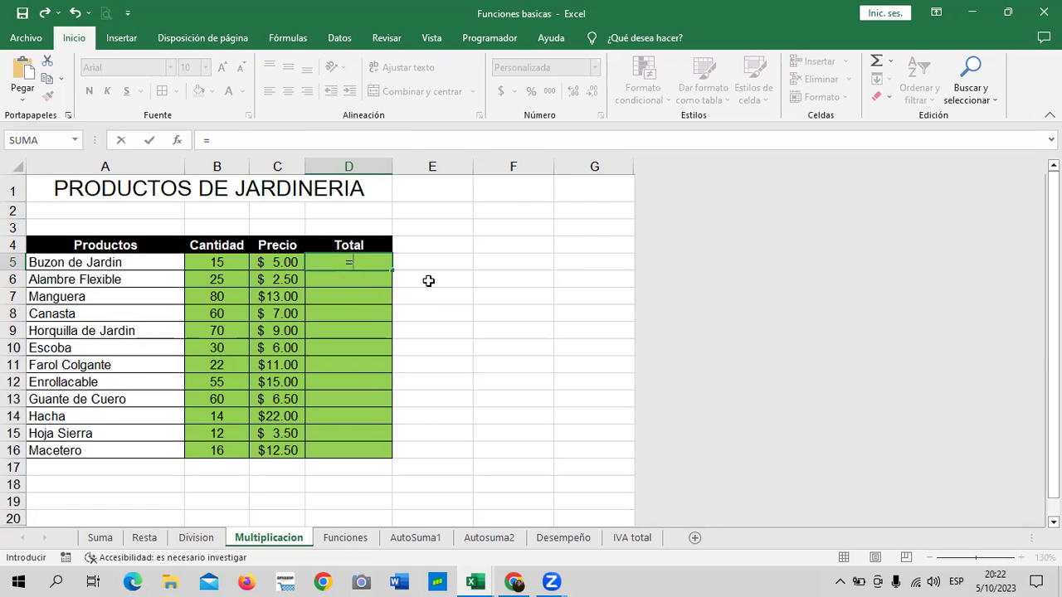
left_click(210, 262)
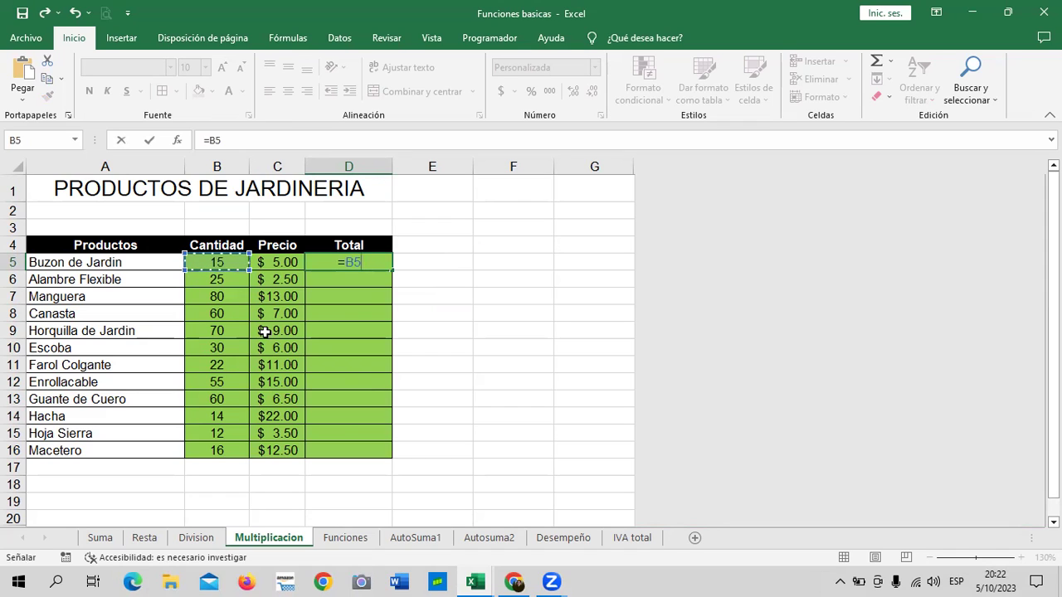
type("*")
left_click(295, 263)
key("Return")
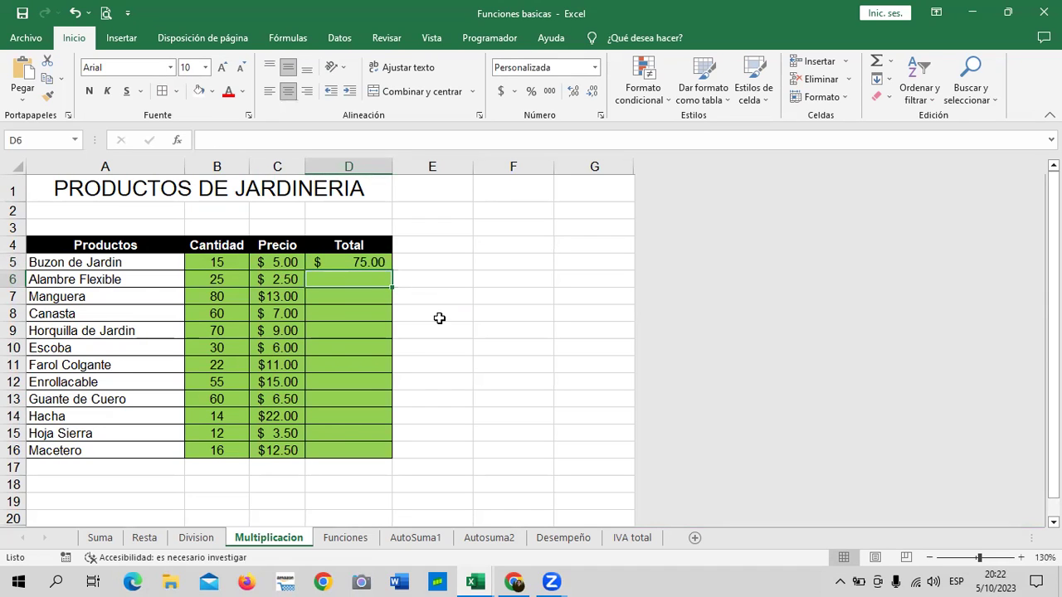
Step: Enter =B6*C6 in D6 for a $62.50 Total, then begin a formula in D7
left_click(358, 266)
left_click(347, 277)
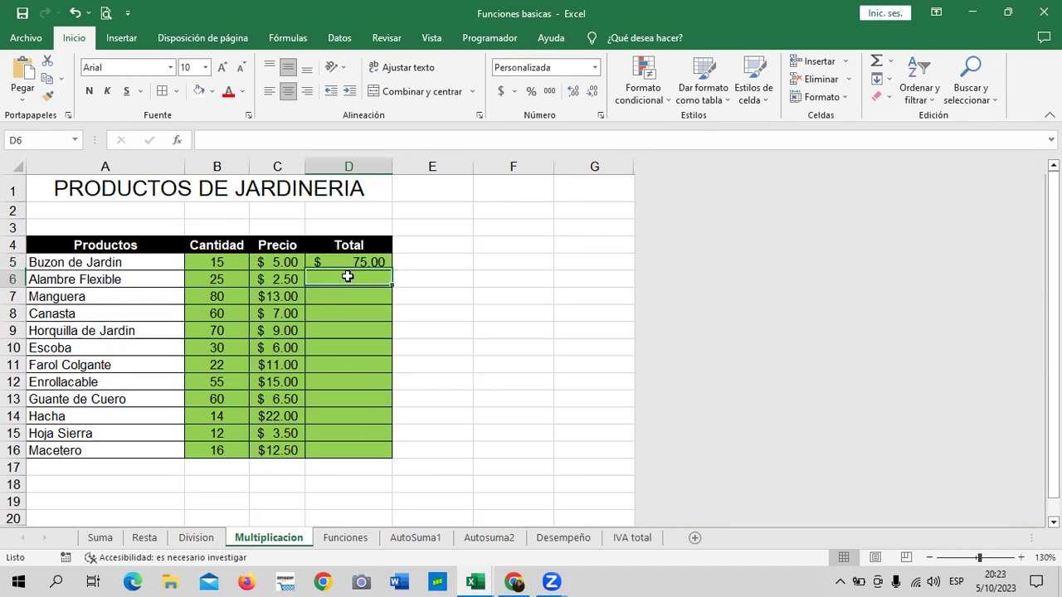
type("=")
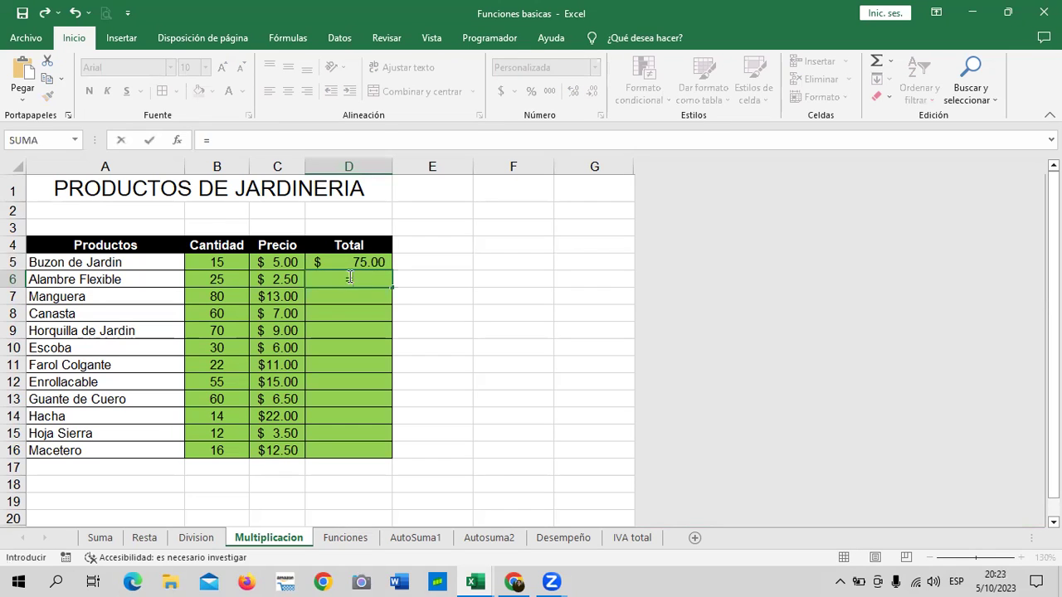
left_click(217, 280)
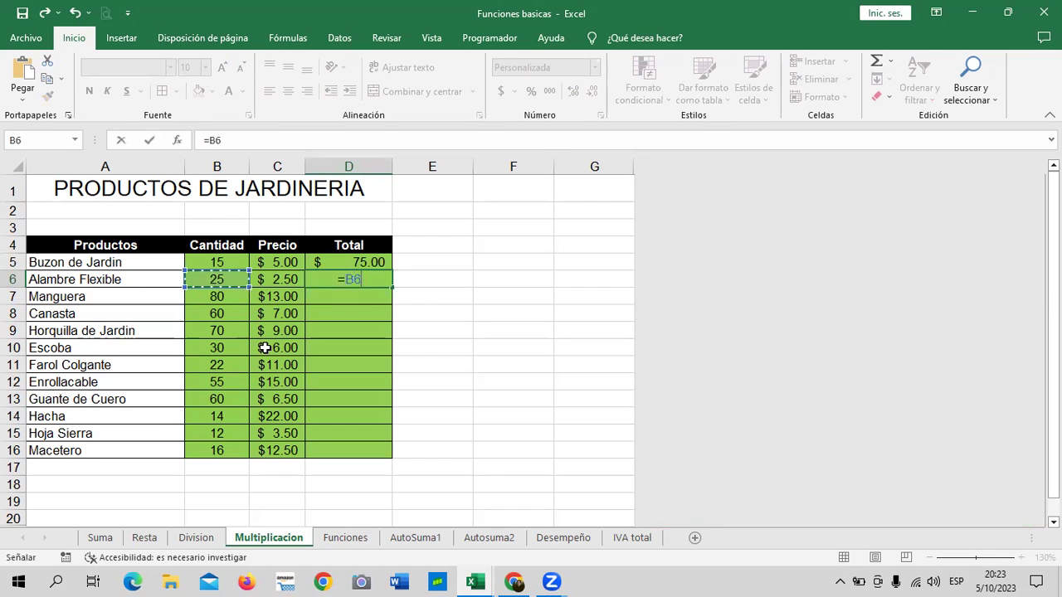
type("*")
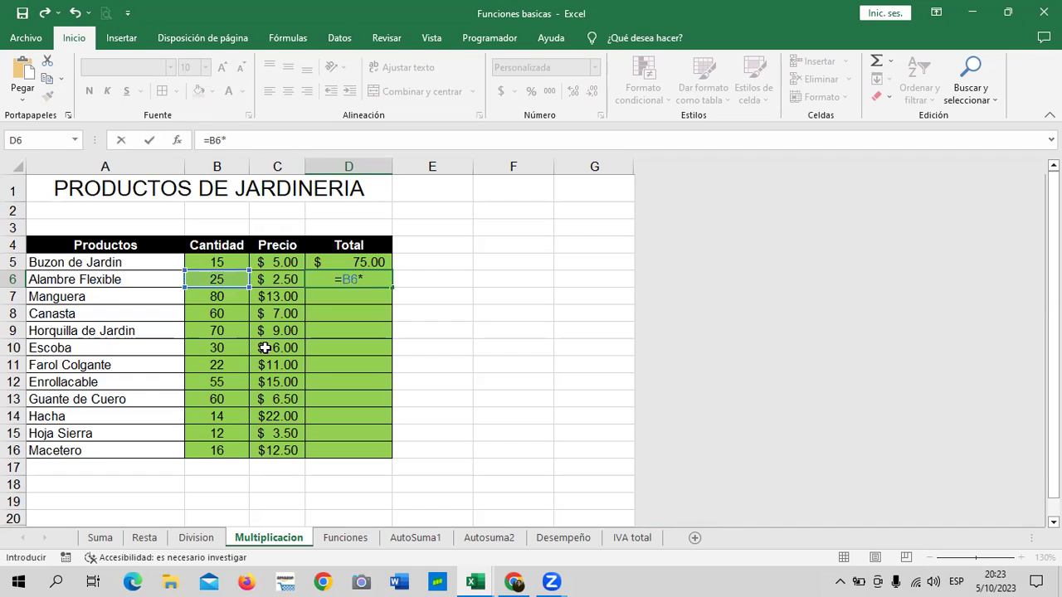
left_click(280, 279)
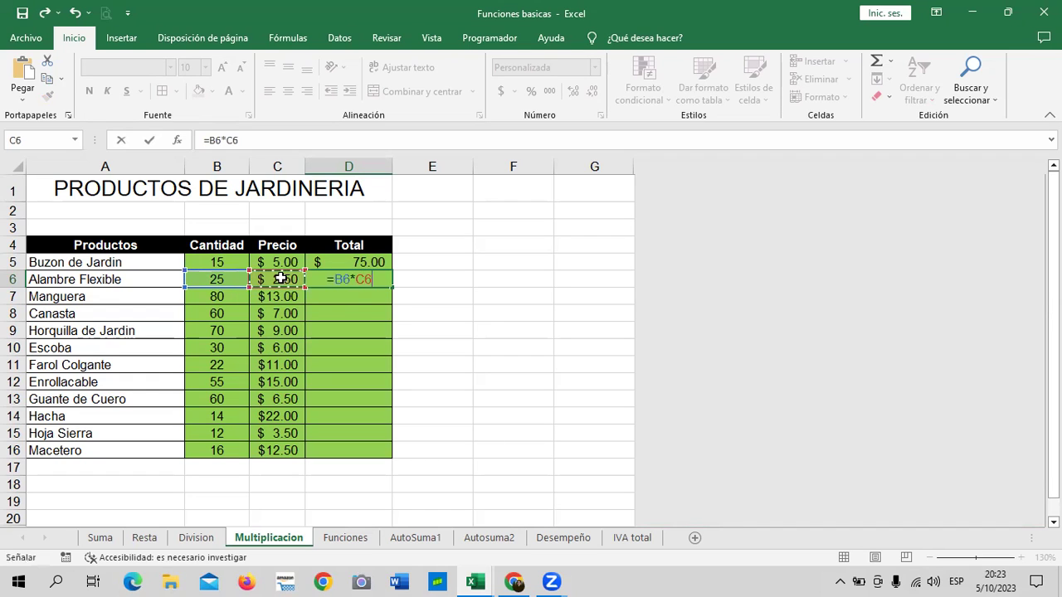
key("Return")
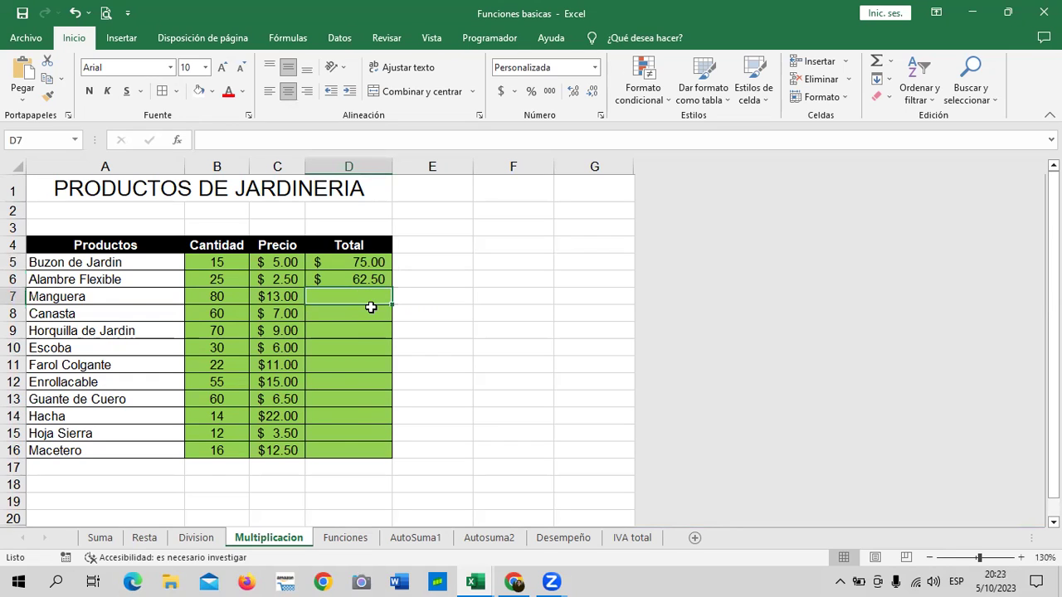
type("=")
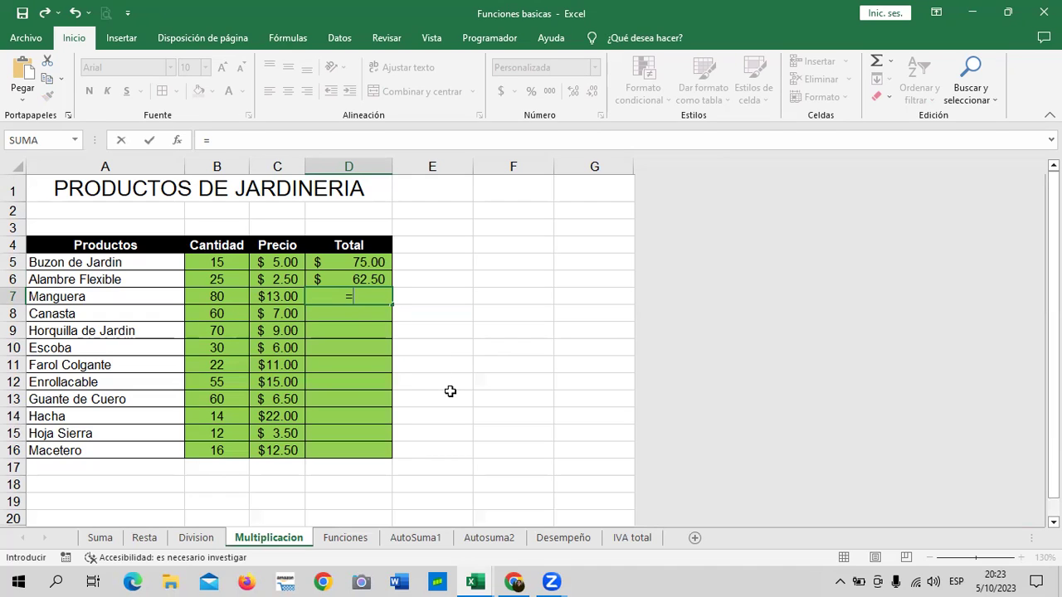
Step: Complete =B7*C7 in D7 and enter =B8*C8 for the Canasta Total in D8
type("b7*")
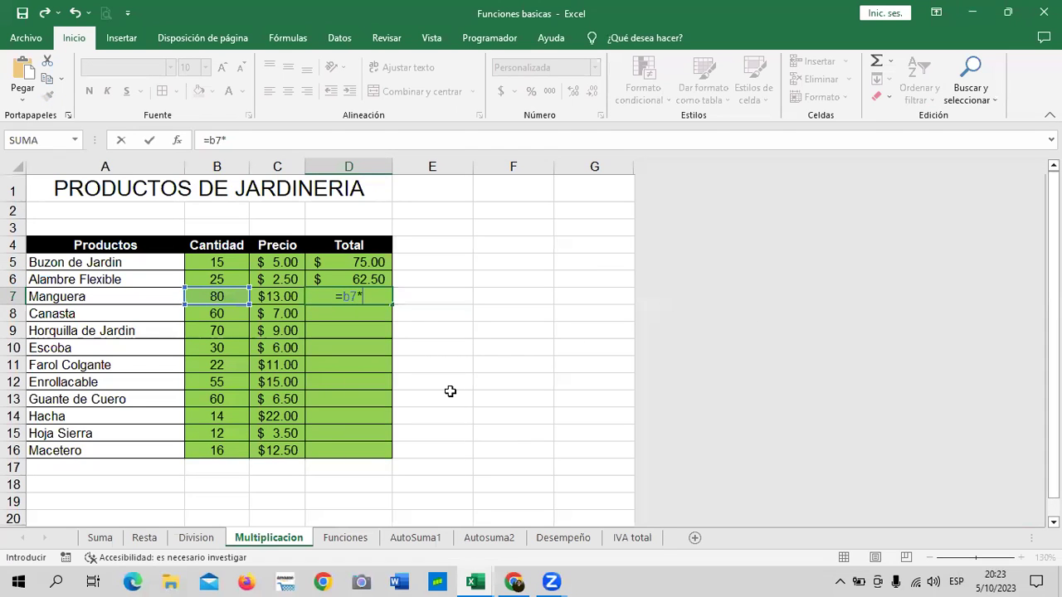
type("c7")
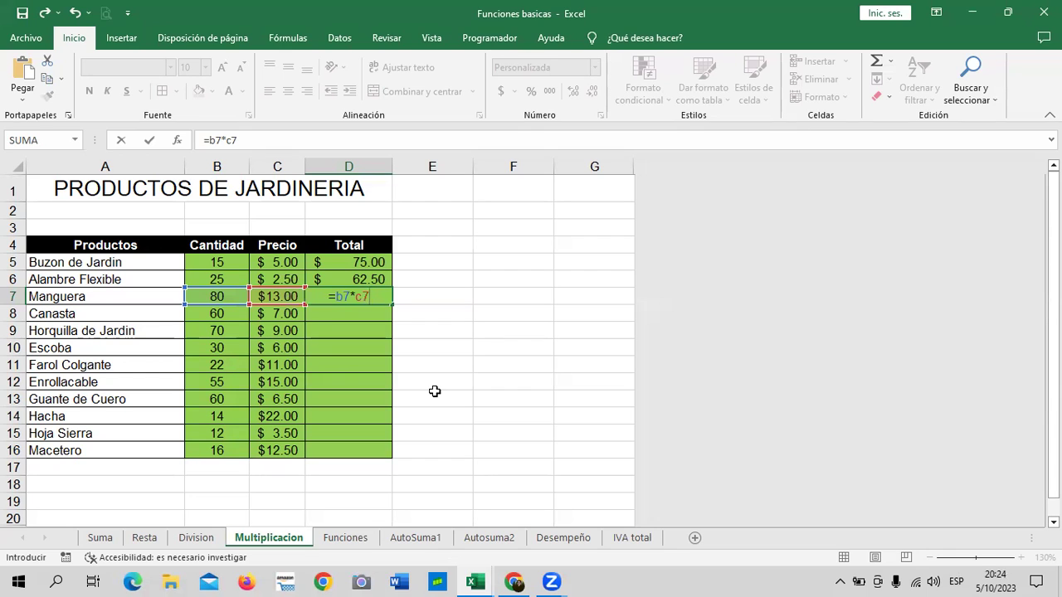
key("Return")
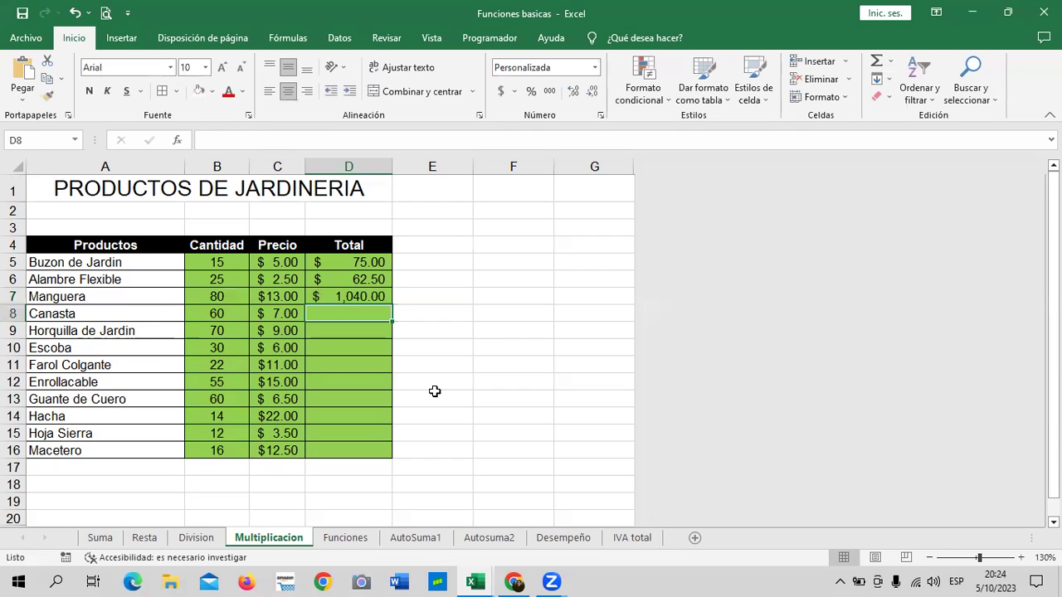
type("=")
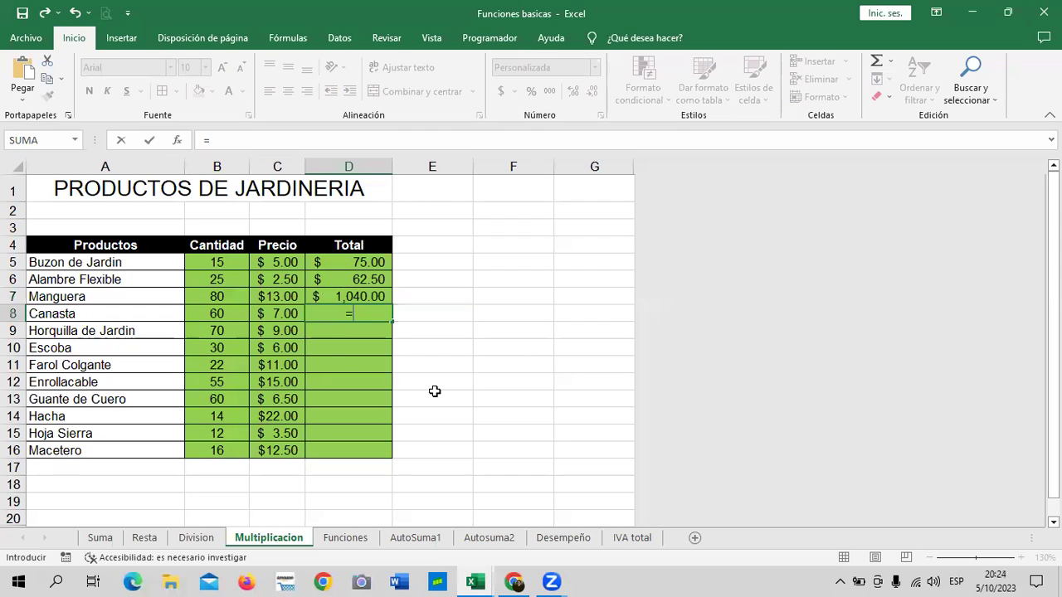
type("b8")
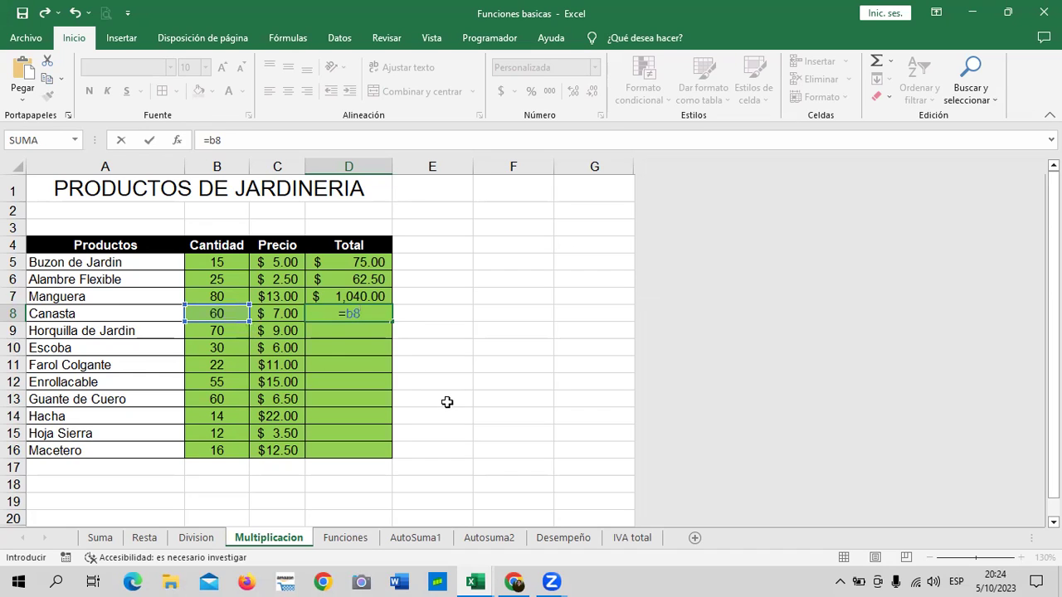
type("*")
type("c8")
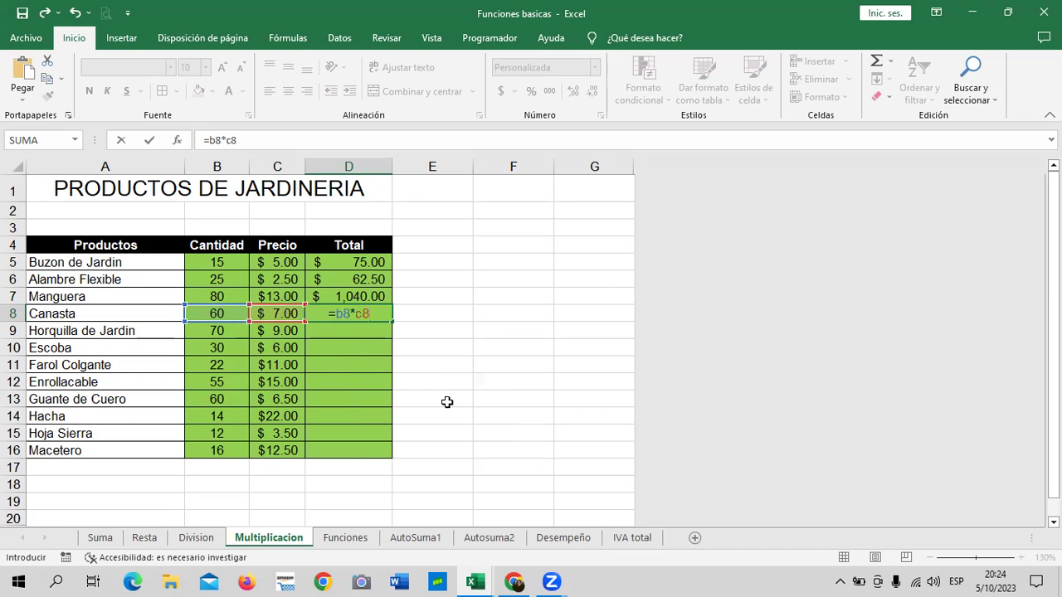
key("Return")
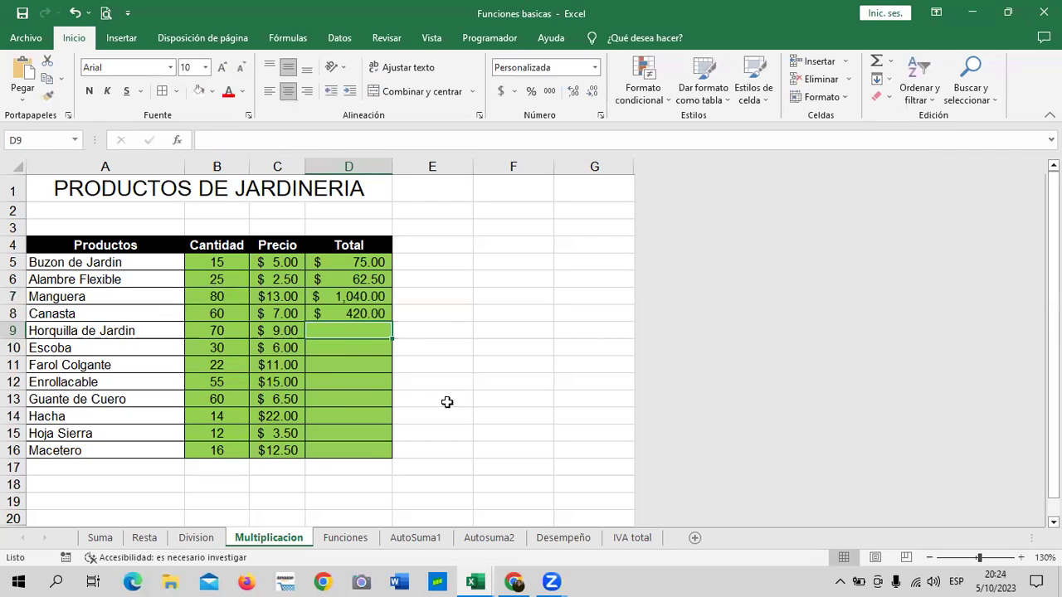
Step: Fill the D8 formula down to D16 (Macetero) and check the copied Totals
left_click(373, 315)
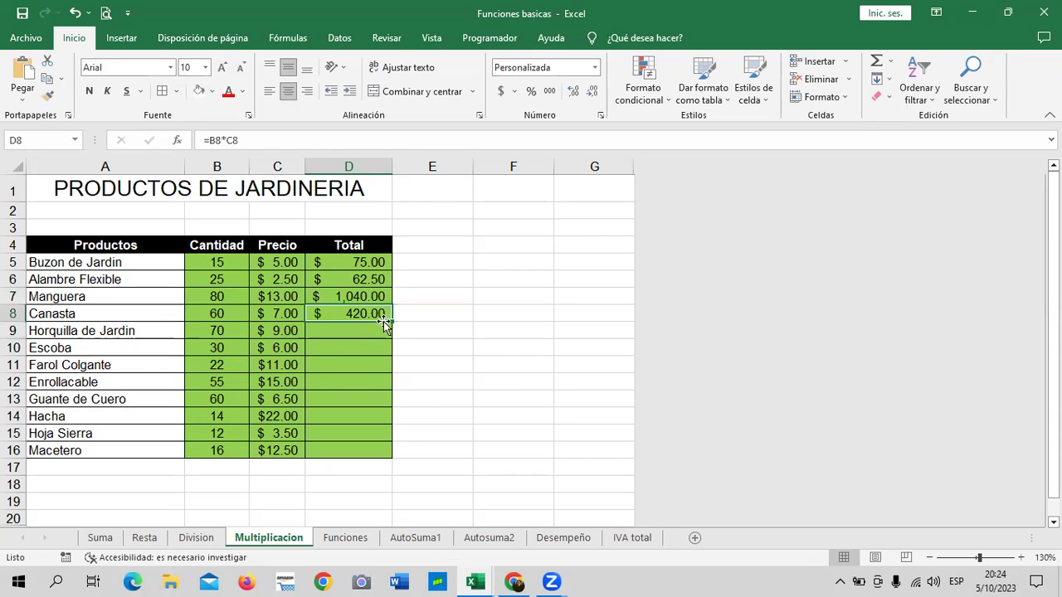
left_click_drag(384, 324, 384, 462)
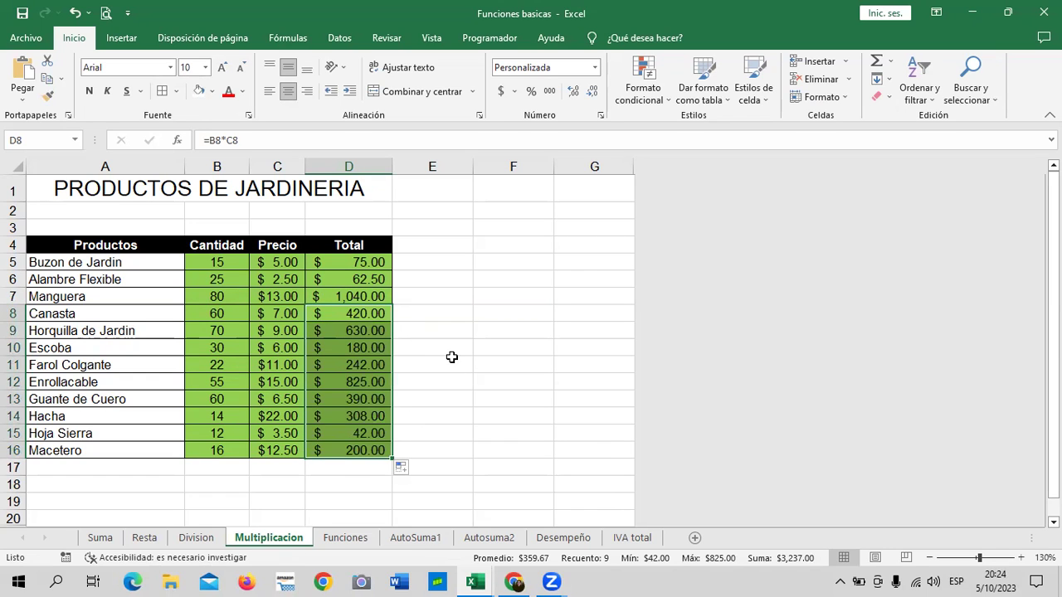
left_click(514, 312)
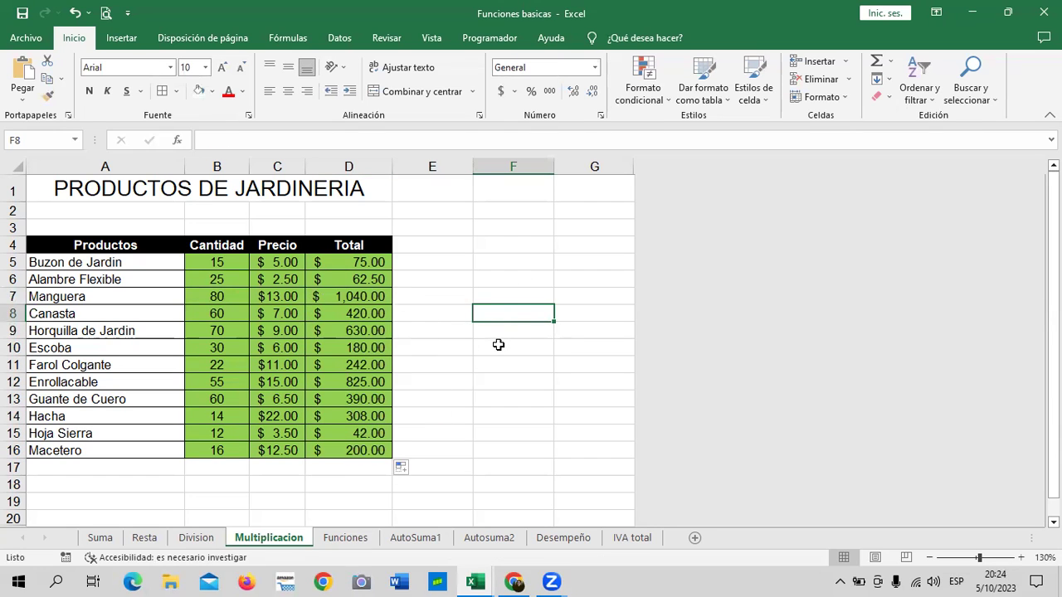
left_click(363, 268)
left_click(351, 450)
left_click(444, 395)
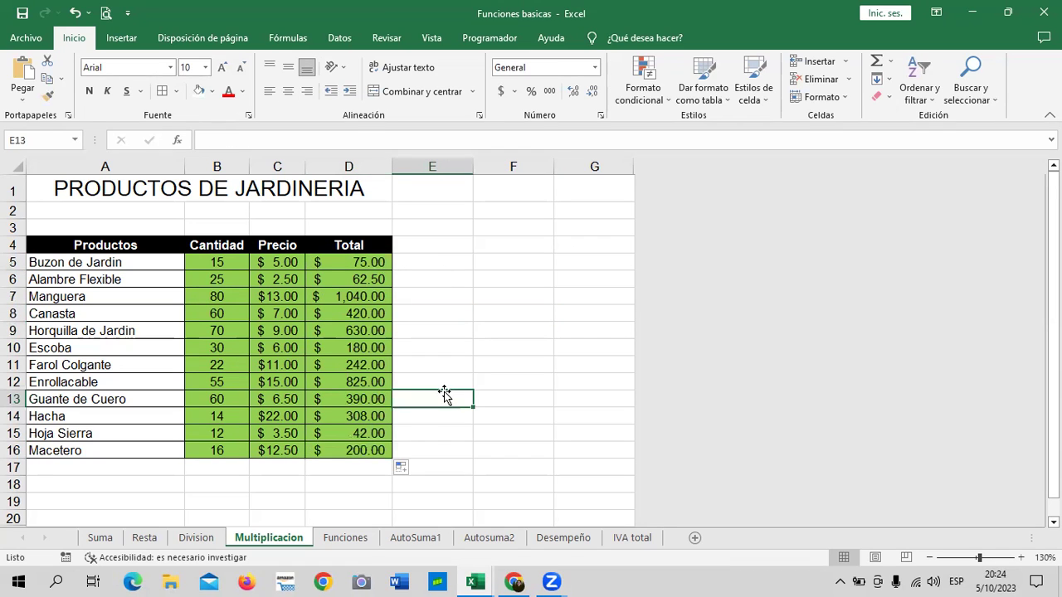
Step: On the Funciones sheet, AutoSum January's sales into C20 ($215,100.00)
left_click(342, 541)
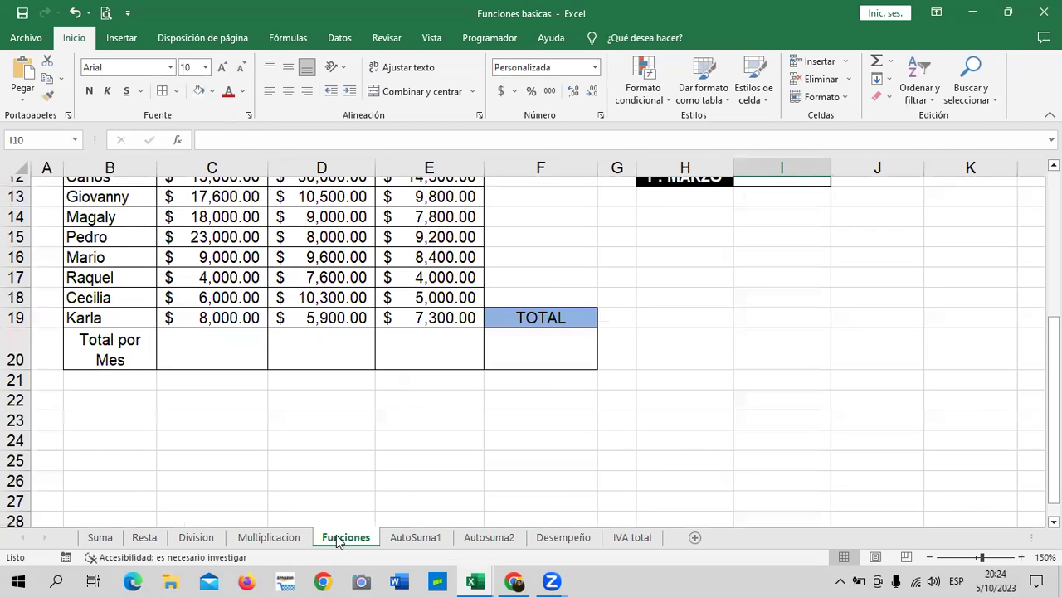
scroll(434, 428, "up", 4)
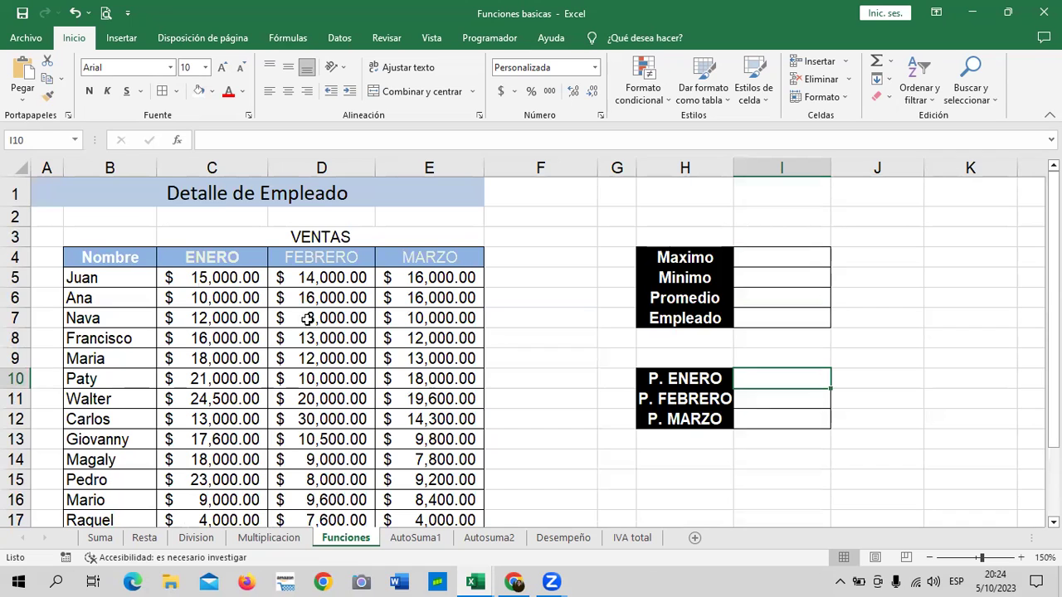
scroll(114, 429, "down", 3)
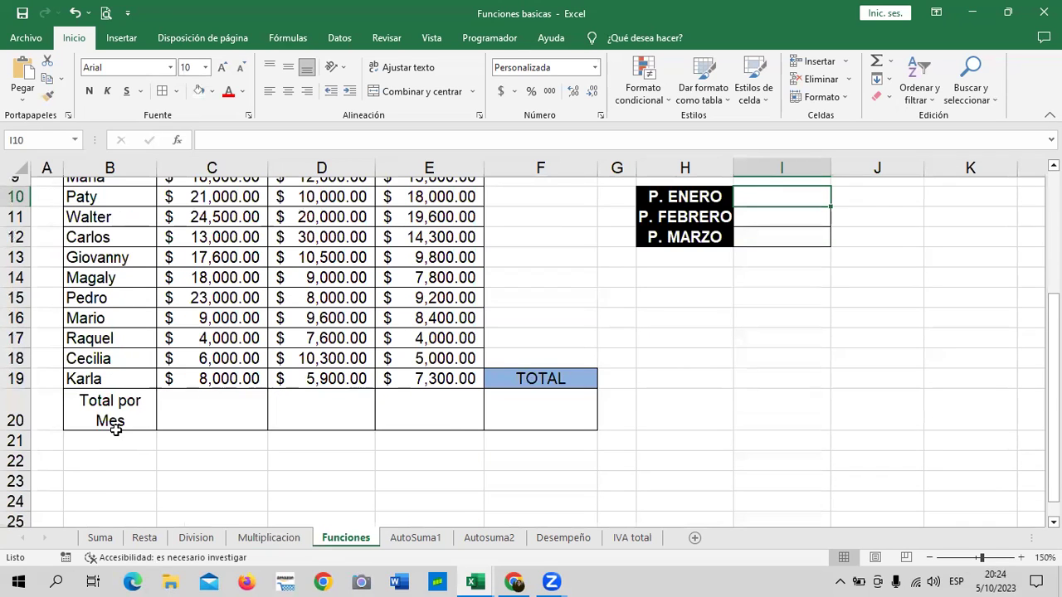
scroll(300, 473, "up", 3)
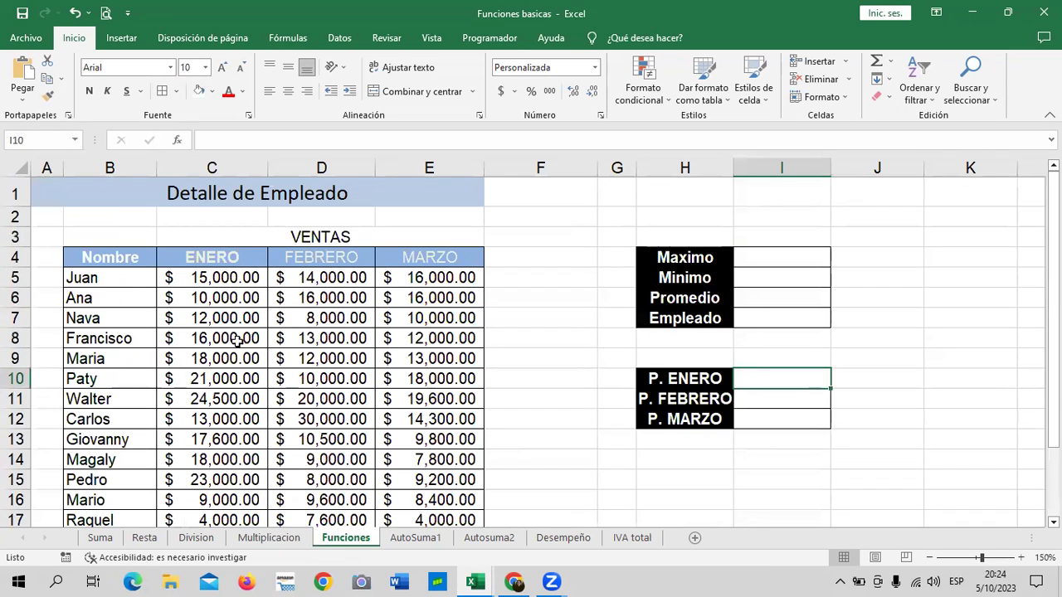
scroll(412, 368, "down", 3)
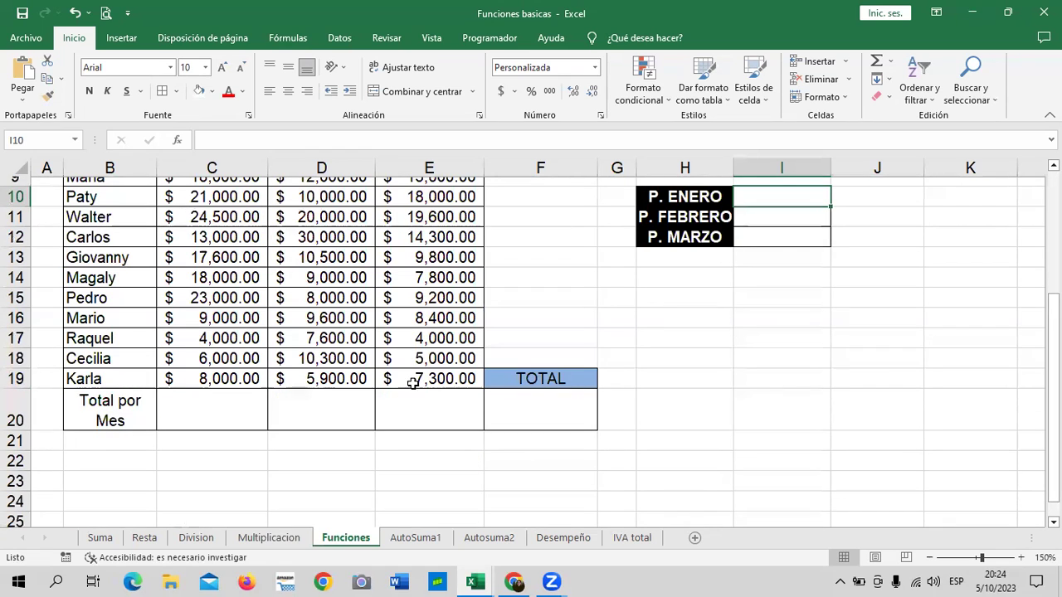
left_click(188, 407)
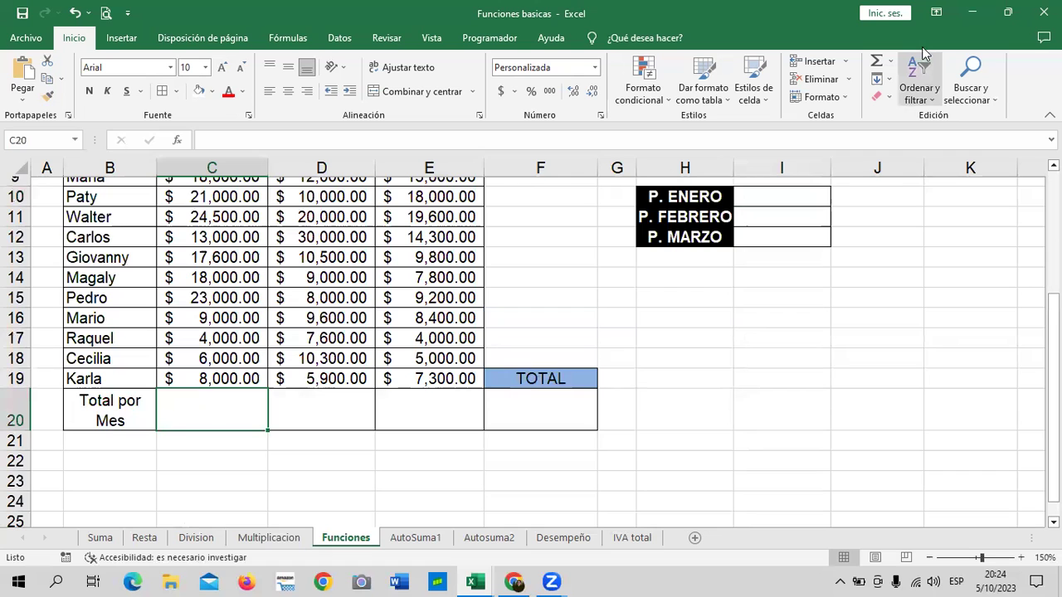
scroll(905, 62, "up", 2)
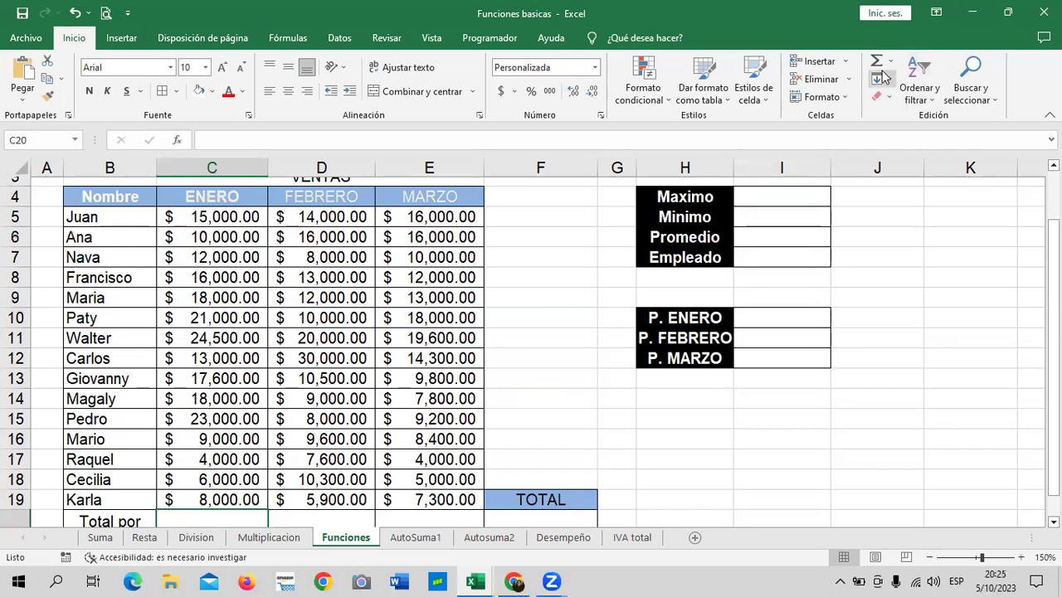
left_click(878, 63)
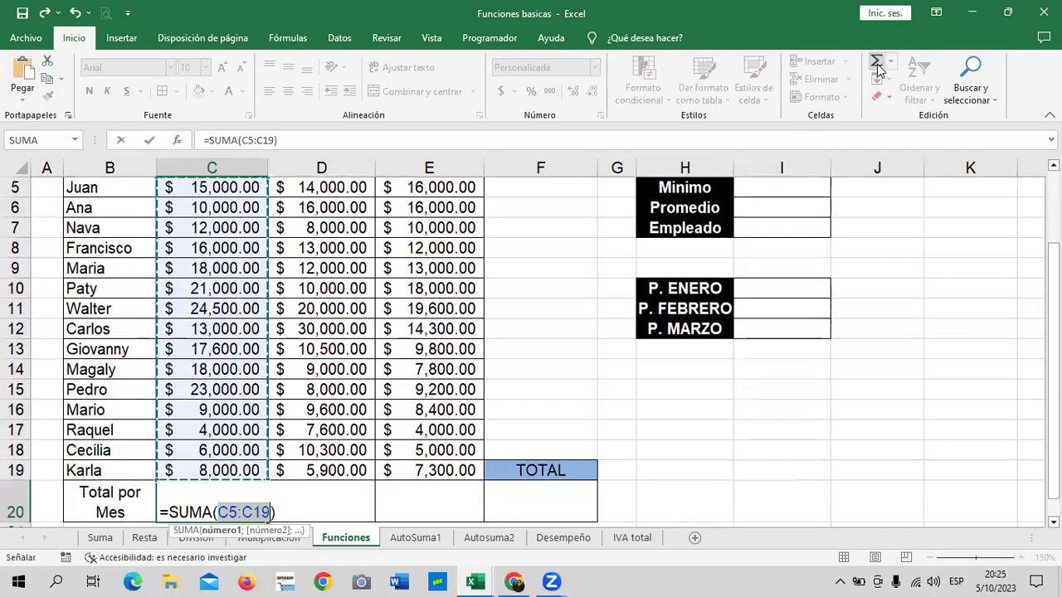
scroll(600, 305, "down", 1)
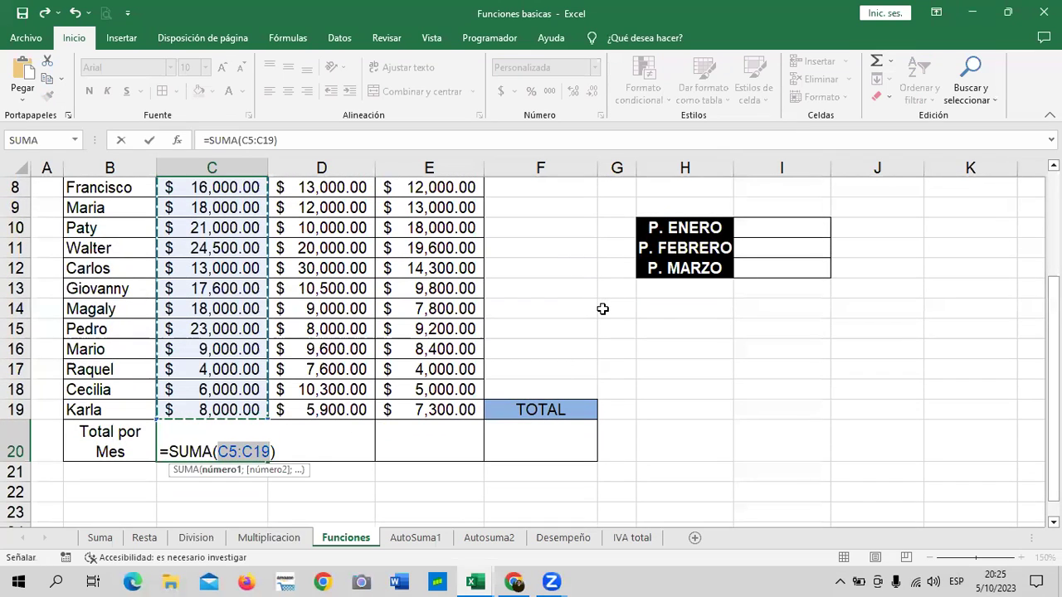
scroll(832, 406, "up", 1)
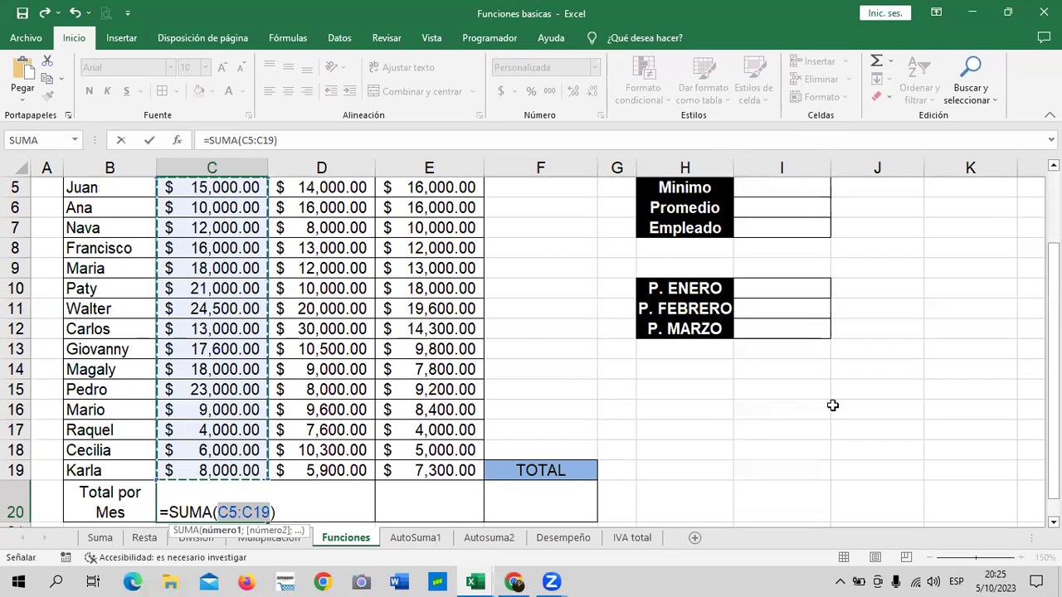
key("Return")
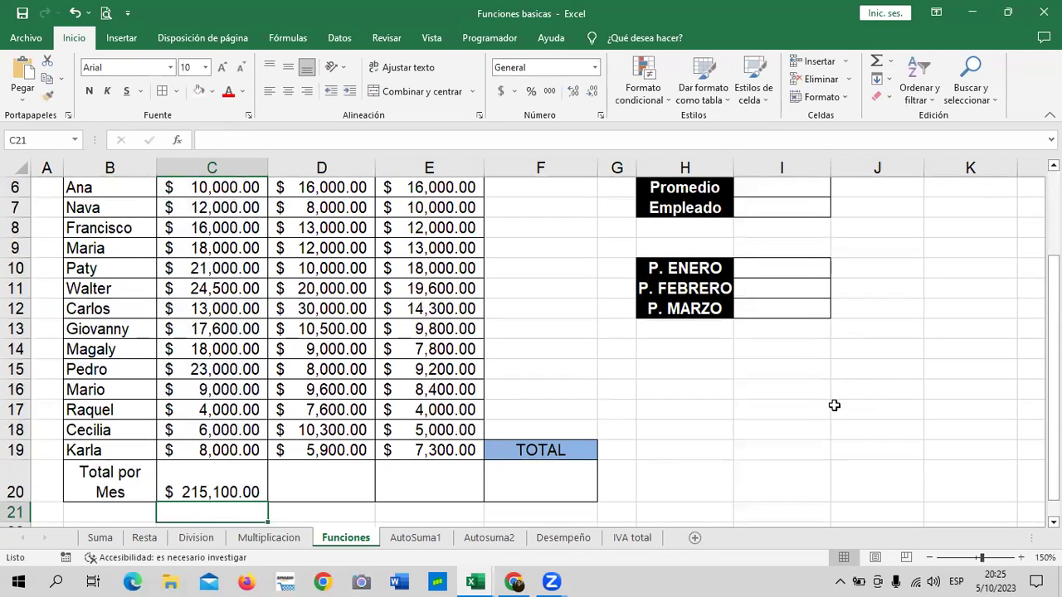
Step: AutoSum February into D20 and March into E20, then start a grand-total AutoSum in F20
left_click(333, 478)
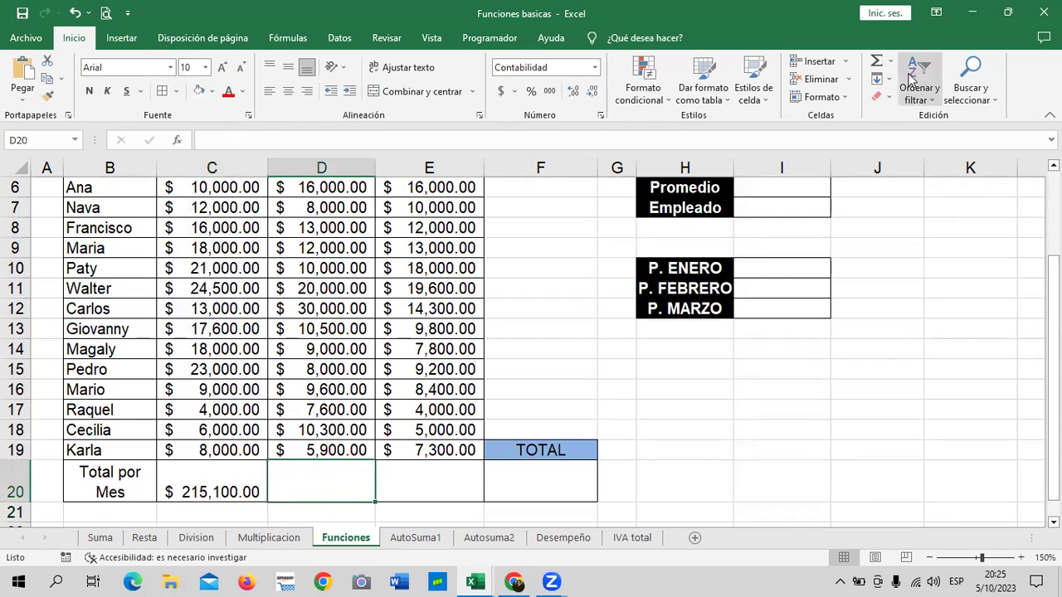
left_click(876, 63)
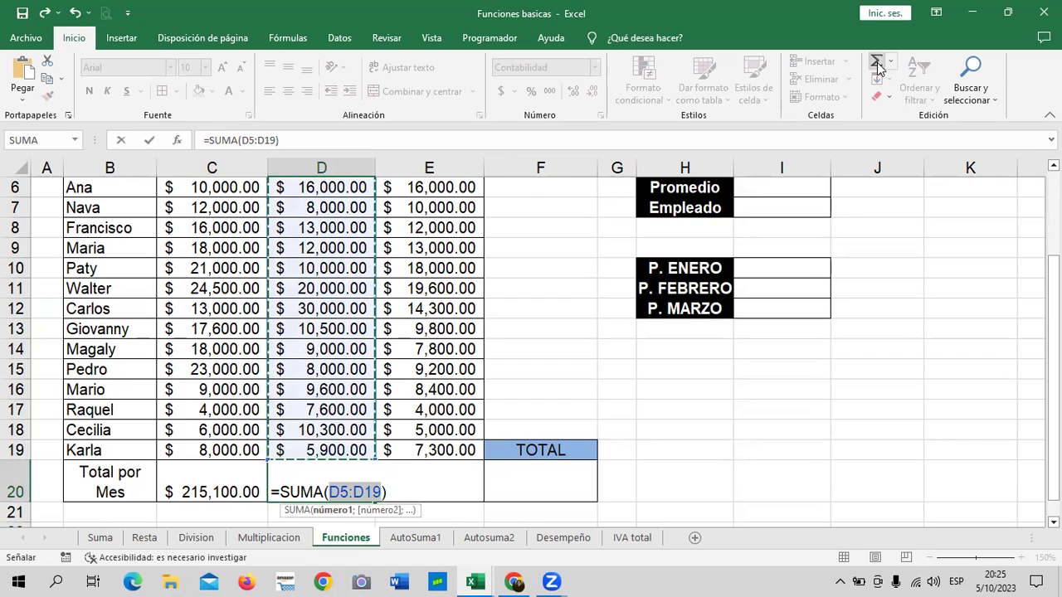
key("Return")
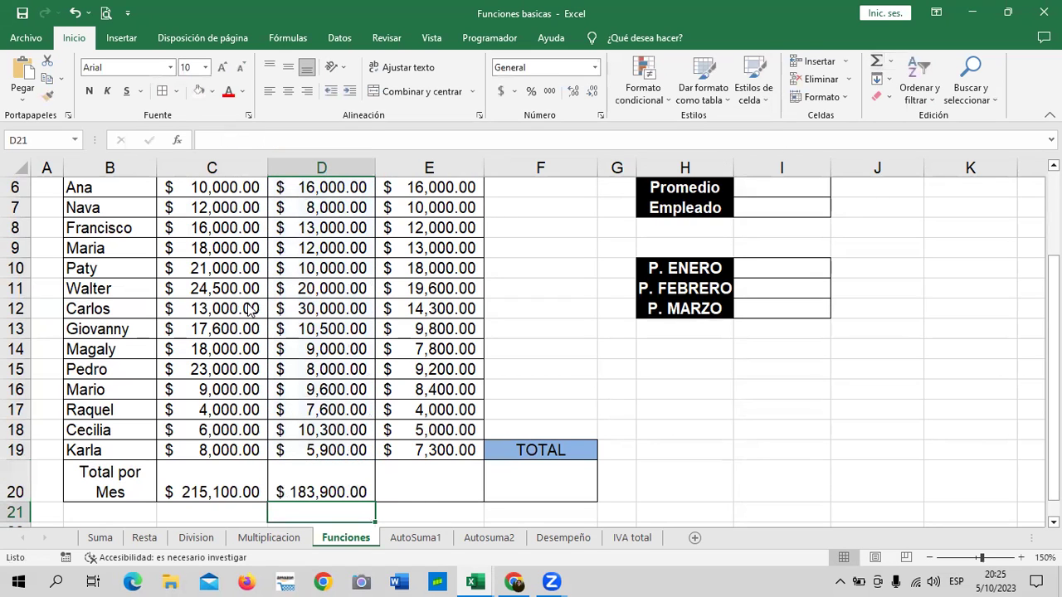
scroll(249, 309, "up", 2)
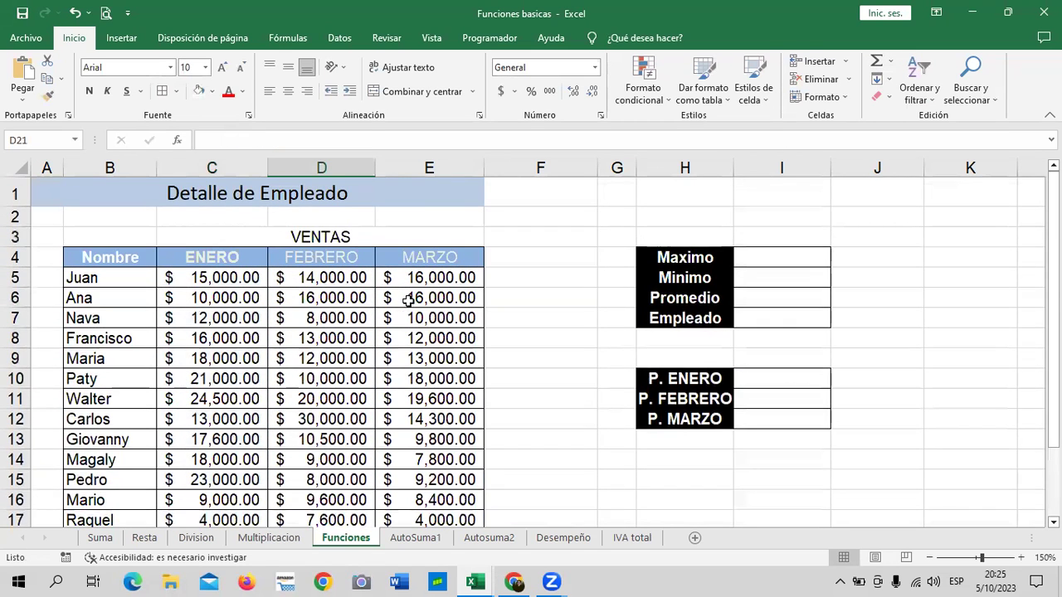
scroll(409, 304, "down", 4)
scroll(409, 304, "down", 1)
left_click(429, 343)
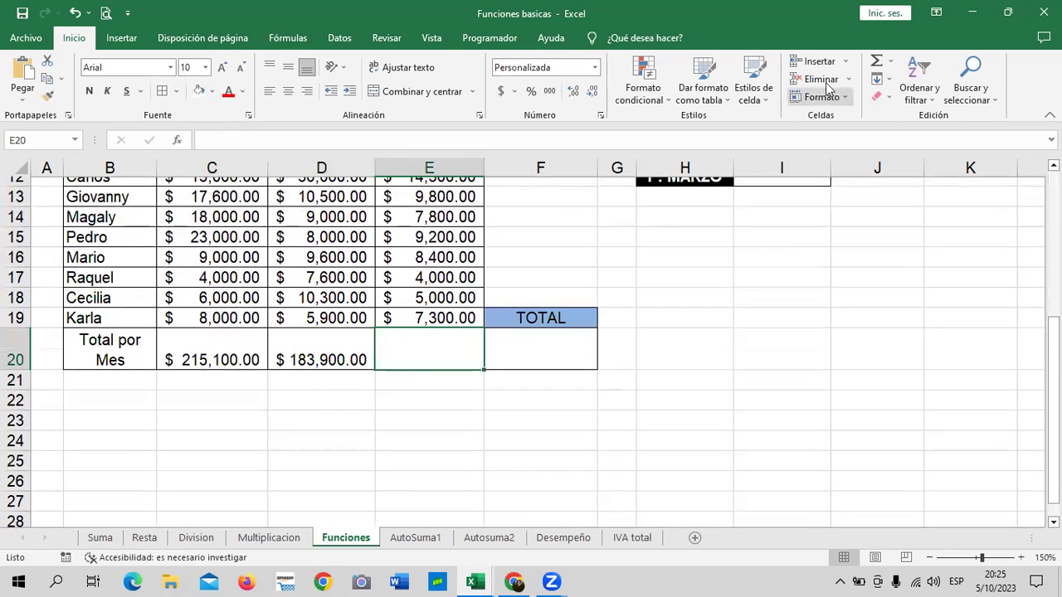
left_click(875, 64)
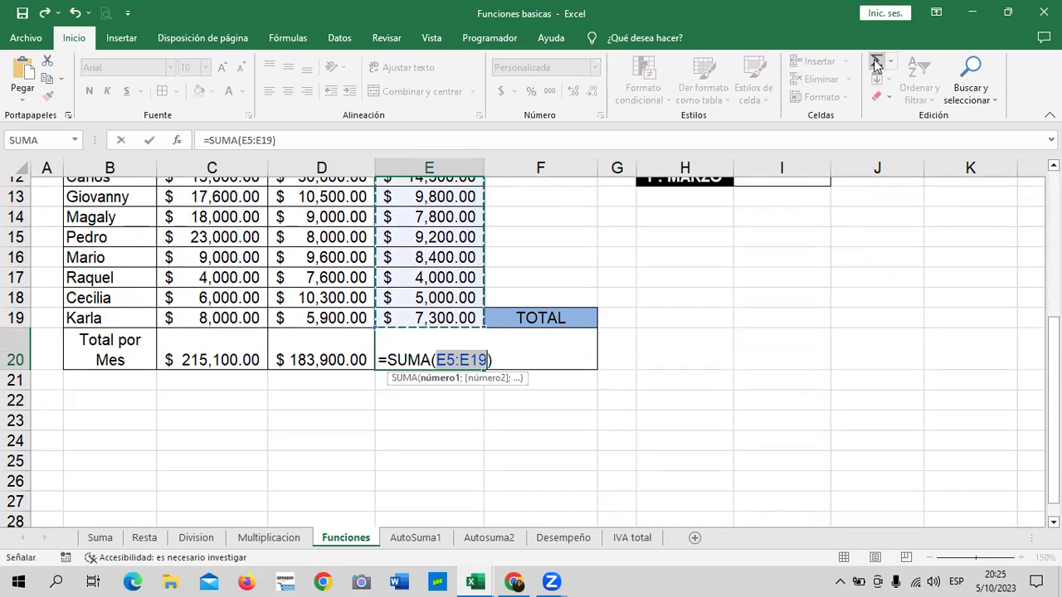
key("Return")
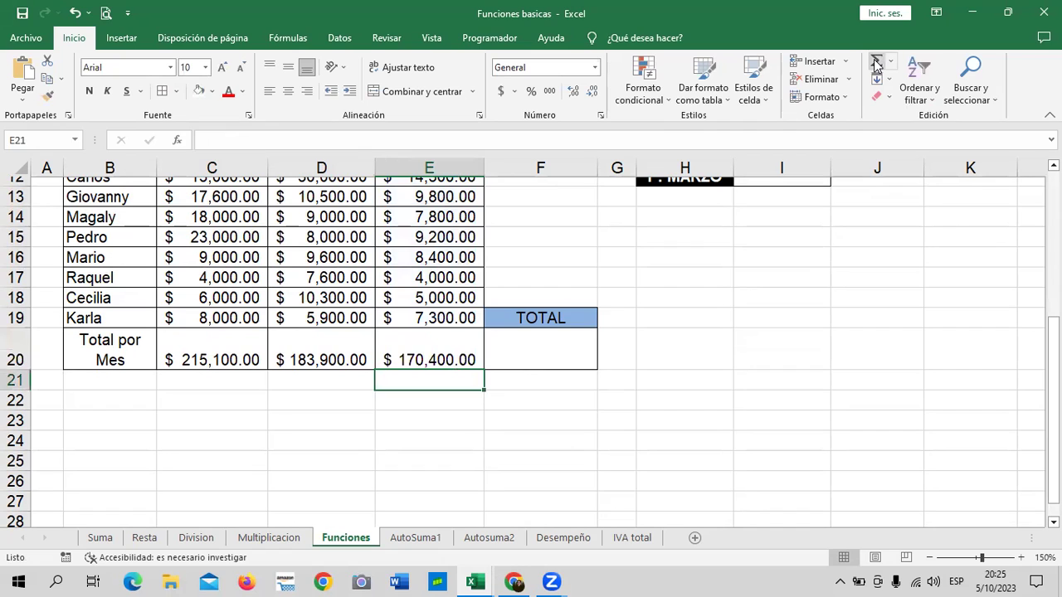
left_click(718, 299)
left_click(549, 353)
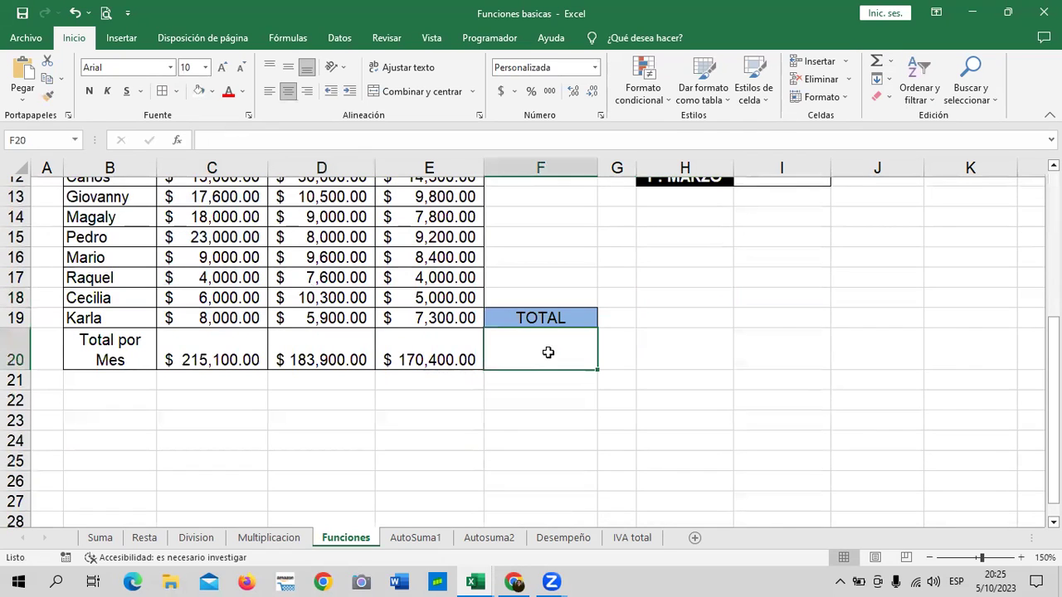
left_click(874, 62)
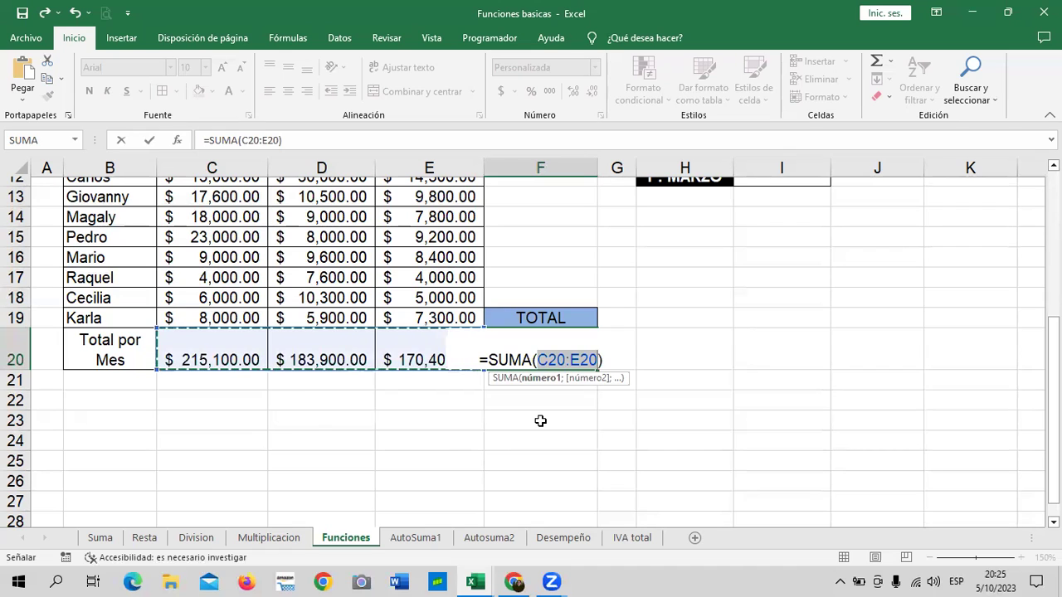
Step: Commit =SUMA(C20:E20) in F20 for the $569,400.00 grand total and check it
key("Return")
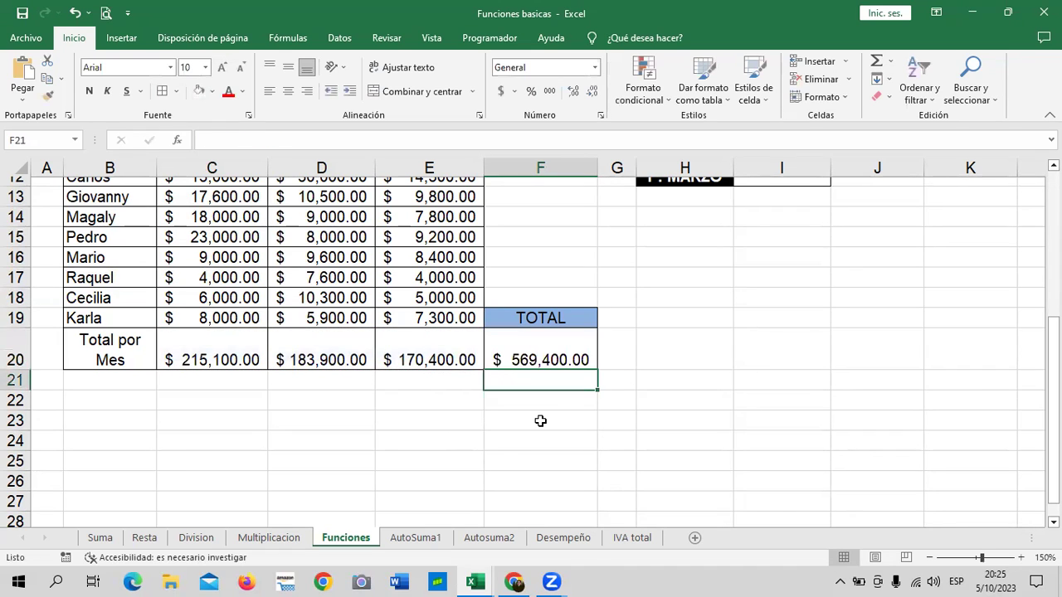
left_click(541, 359)
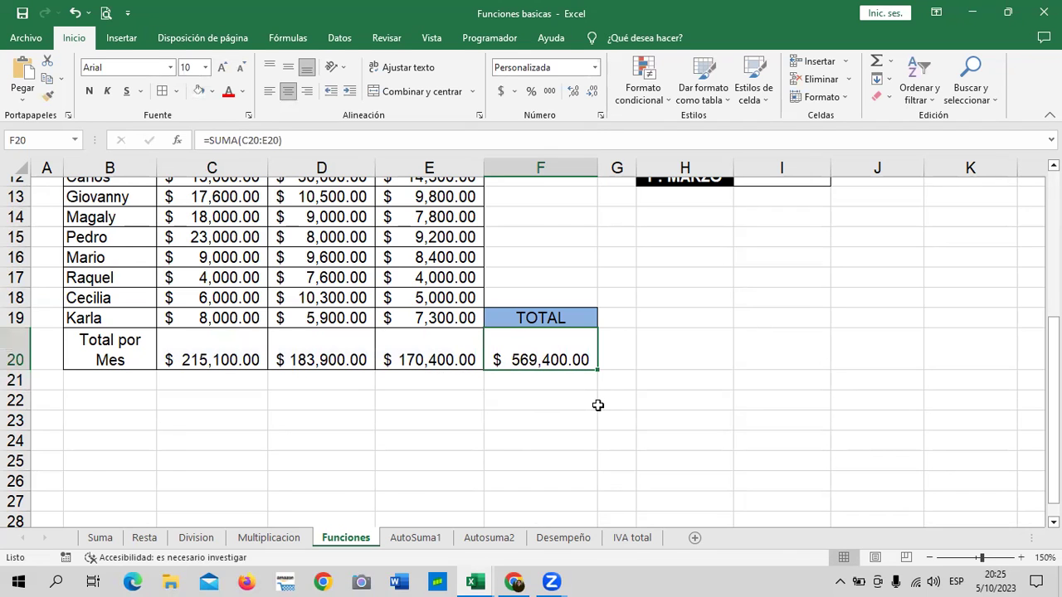
scroll(597, 405, "up", 3)
scroll(778, 410, "up", 1)
scroll(779, 428, "down", 1)
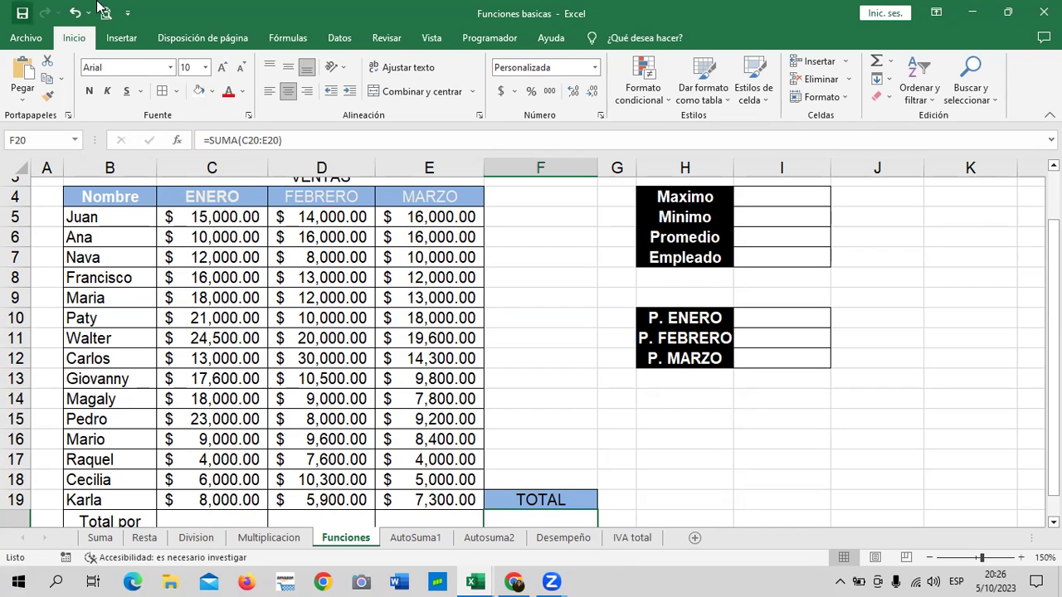
Step: Go through the empty Maximo, Minimo and Promedio value cells I4–I6, ending on I4
scroll(749, 371, "up", 1)
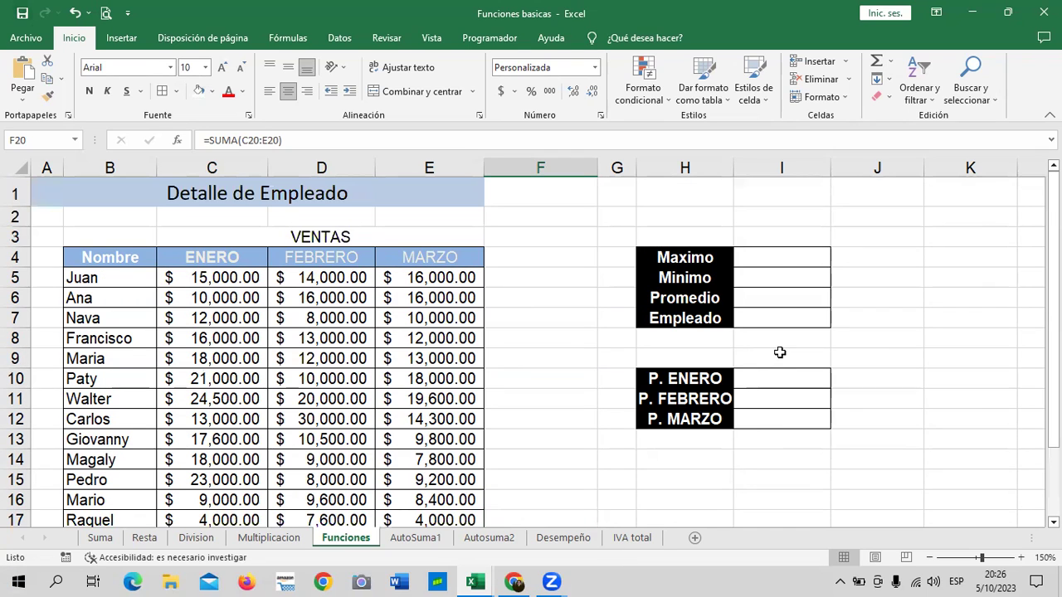
left_click(772, 259)
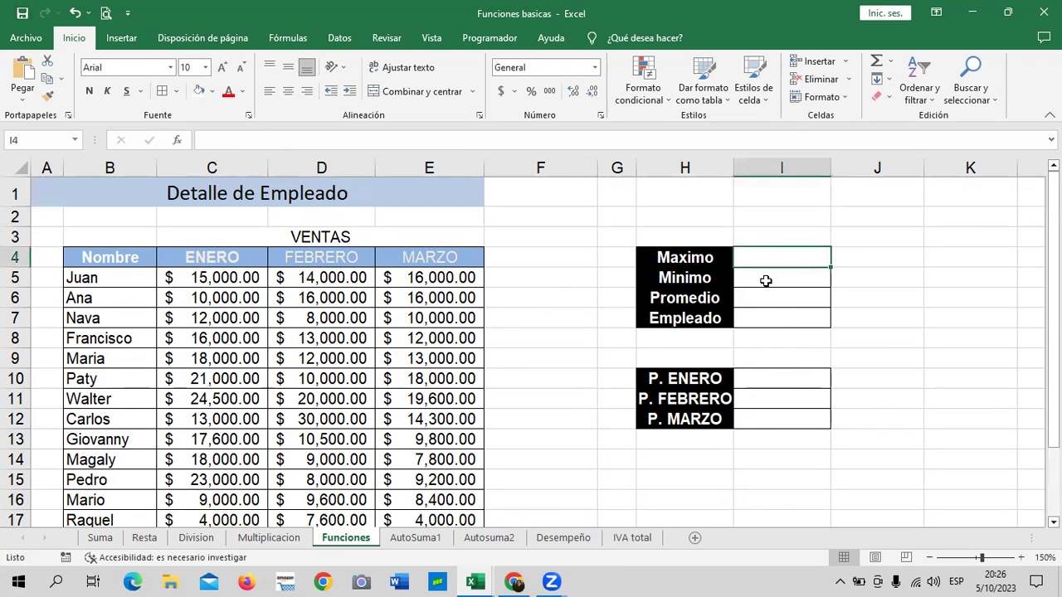
left_click(766, 279)
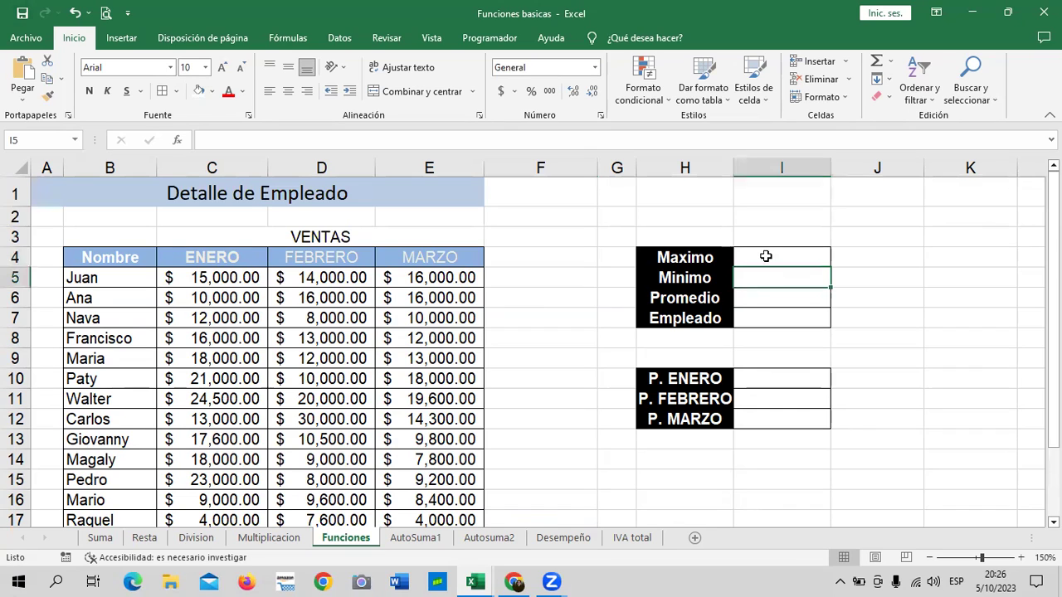
left_click(762, 298)
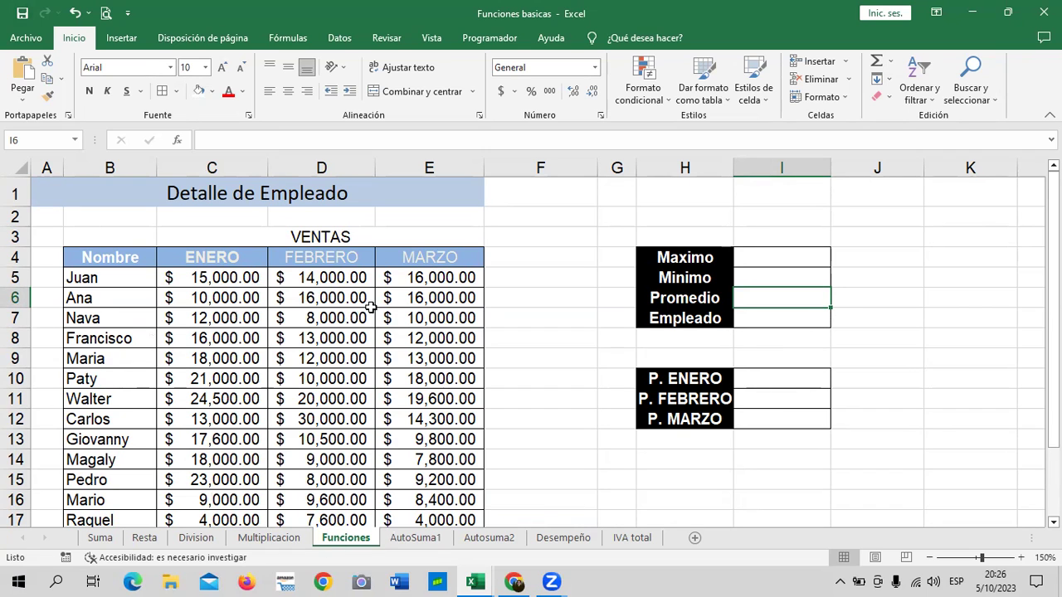
scroll(371, 308, "down", 1)
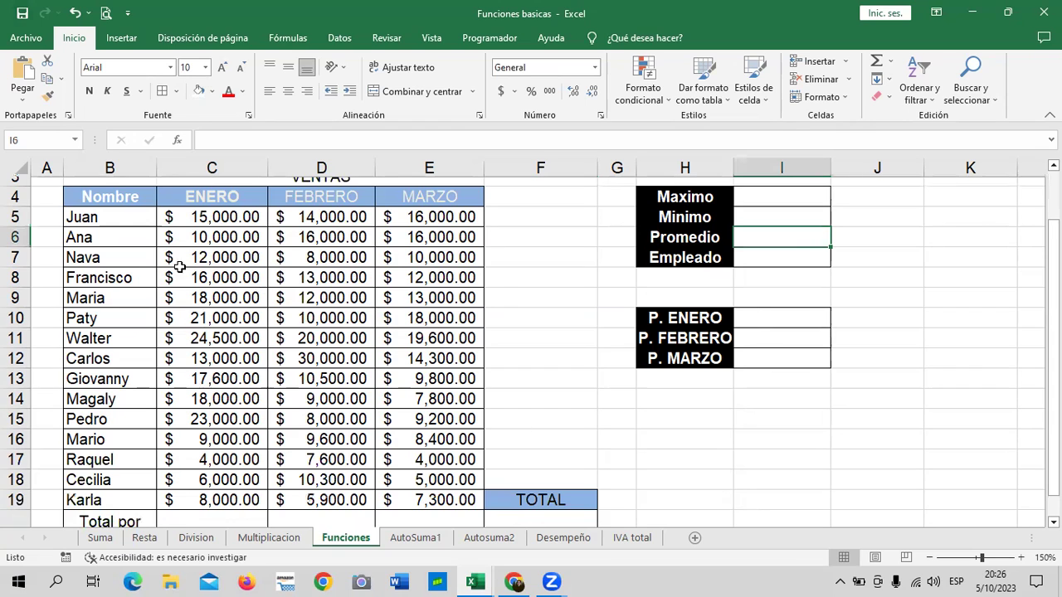
left_click(795, 195)
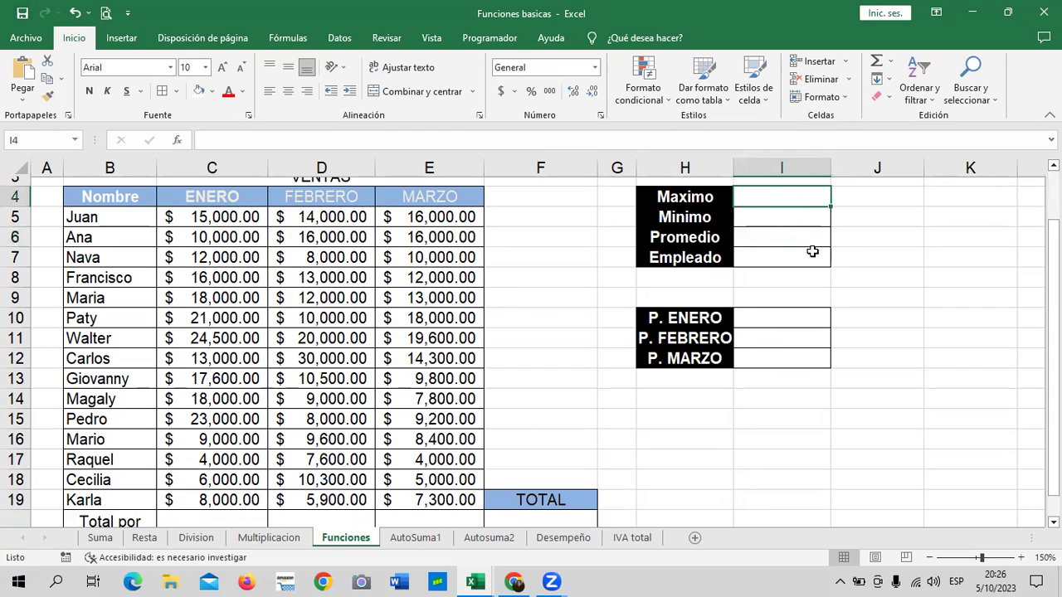
Step: Open Insertar función from the Fórmulas tab for cell I4 and move the dialog aside
left_click(296, 44)
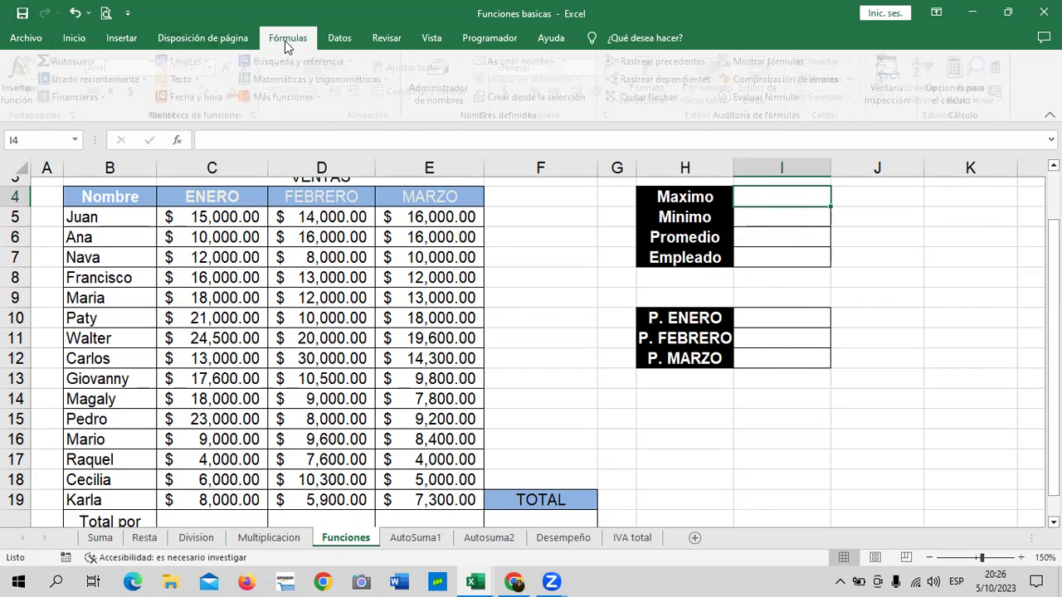
left_click(21, 78)
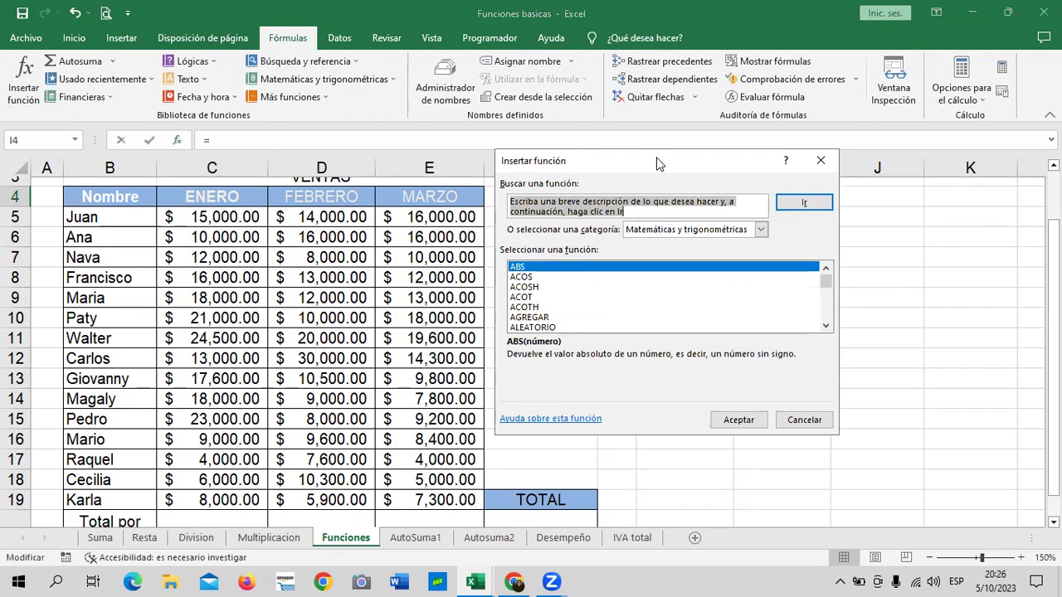
left_click_drag(656, 163, 422, 164)
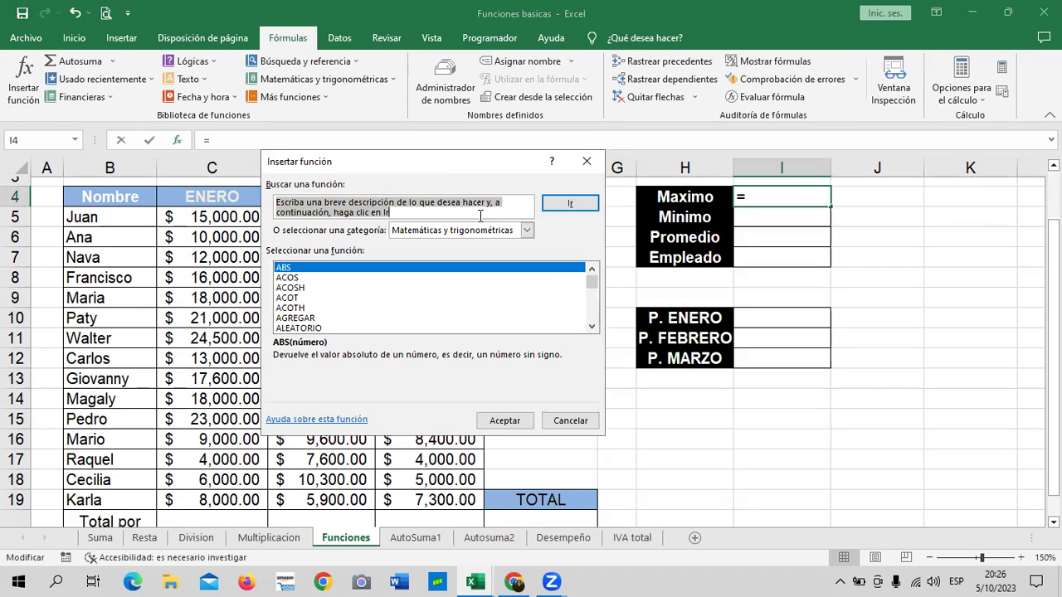
mouse_move(591, 283)
left_mouse_down()
mouse_move(593, 309)
mouse_move(593, 299)
left_mouse_up()
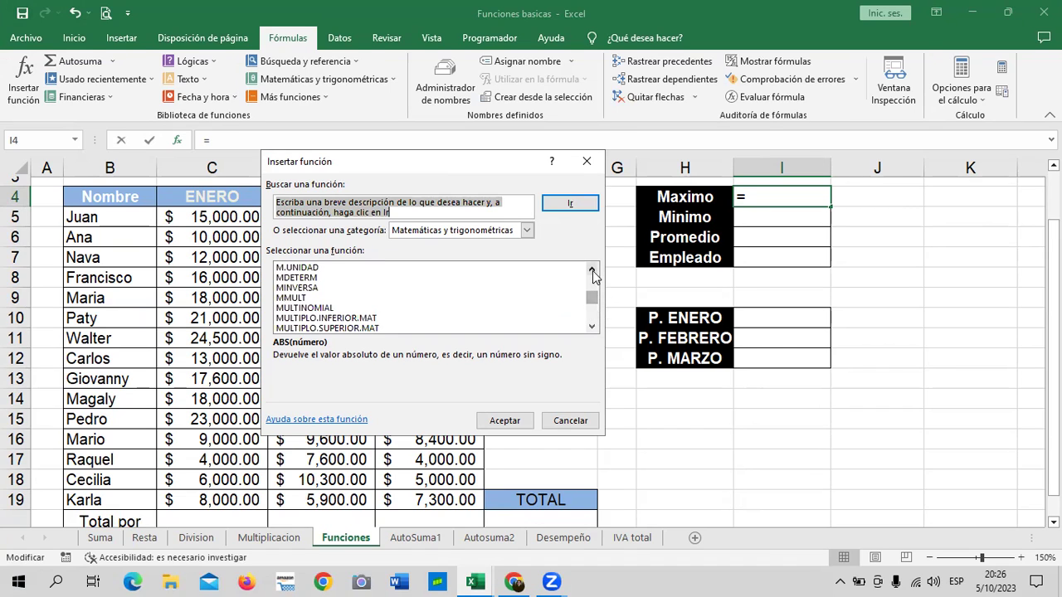
left_click(592, 269)
left_click(592, 269)
left_click(593, 269)
left_click(593, 268)
left_click(592, 269)
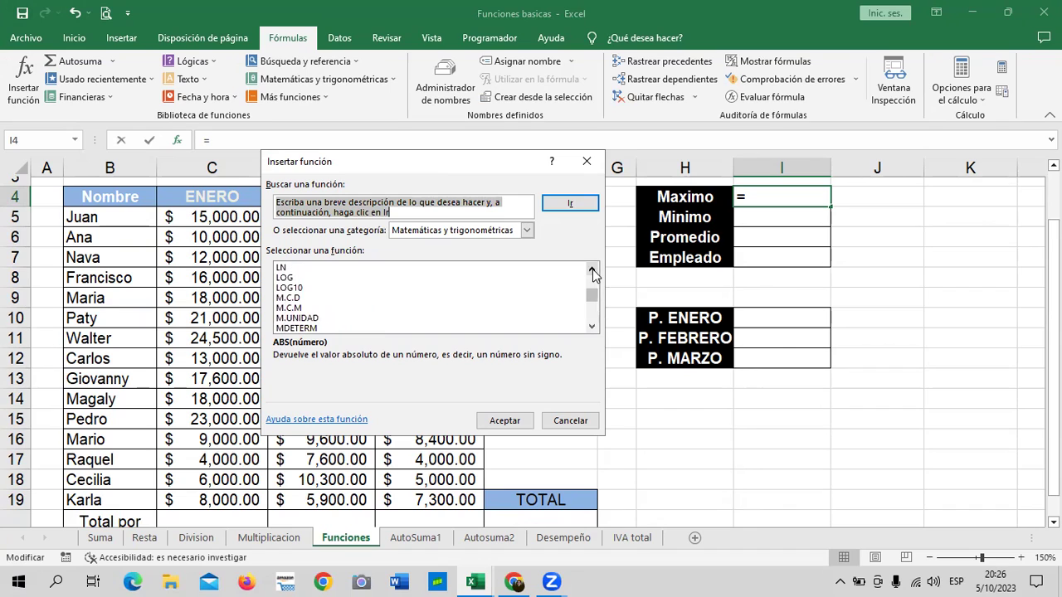
Step: Set the function category to Todo so every function is listed
left_click(527, 231)
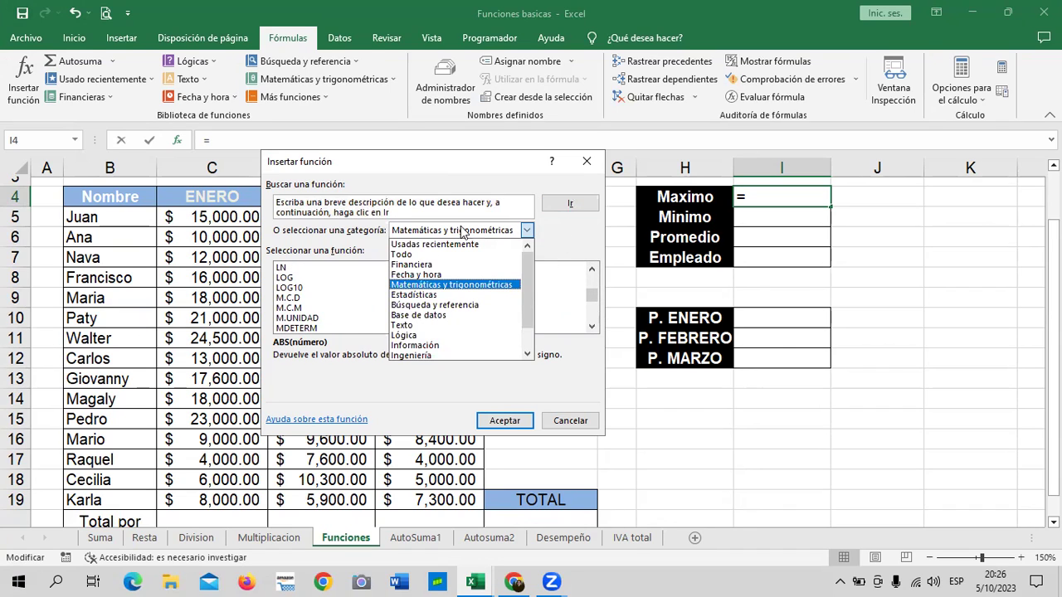
left_click(430, 245)
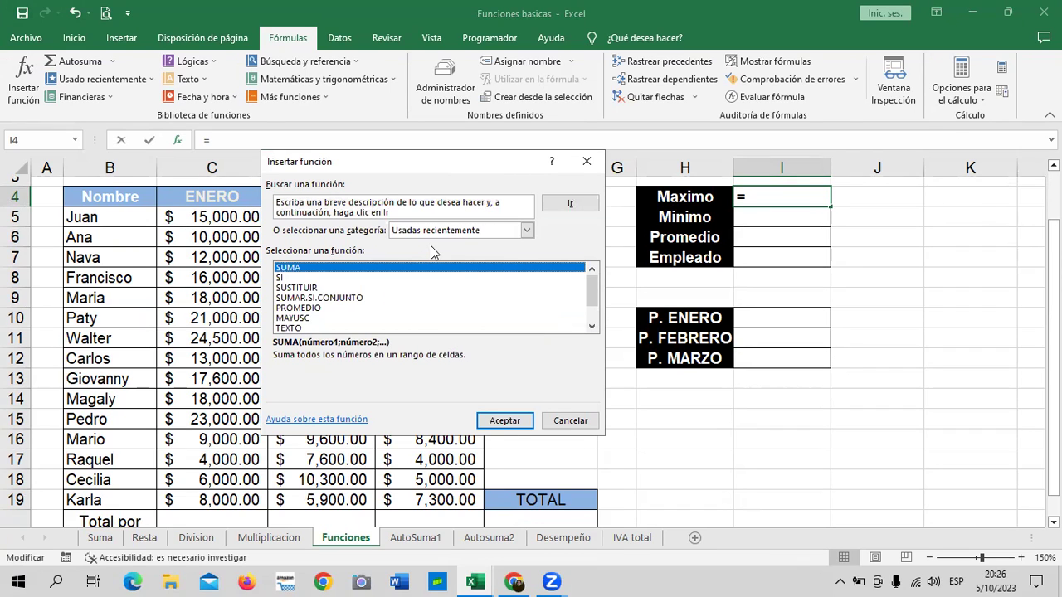
left_click_drag(591, 305, 593, 302)
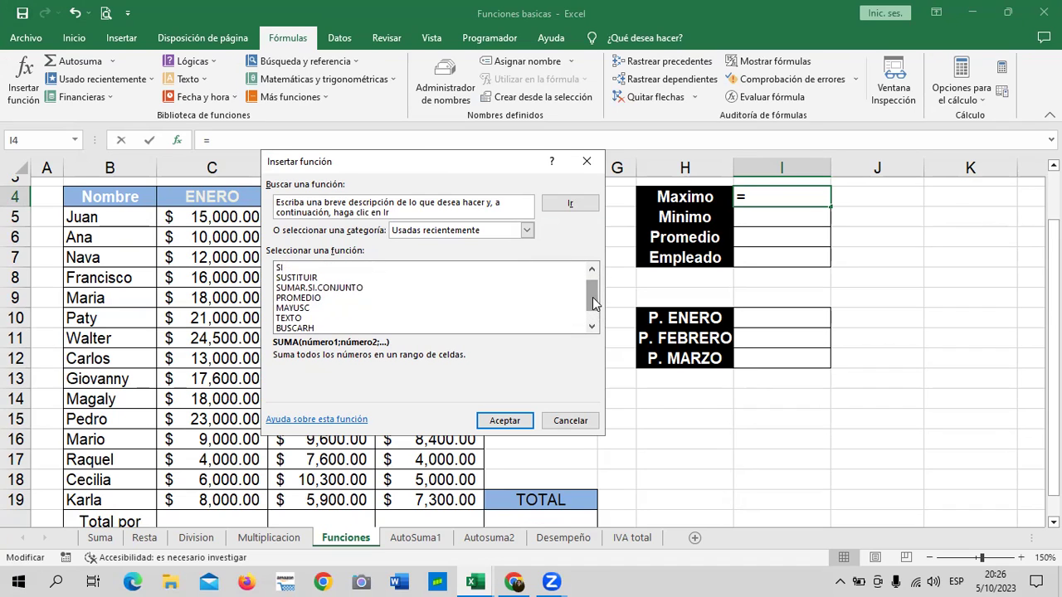
scroll(593, 303, "up", 1)
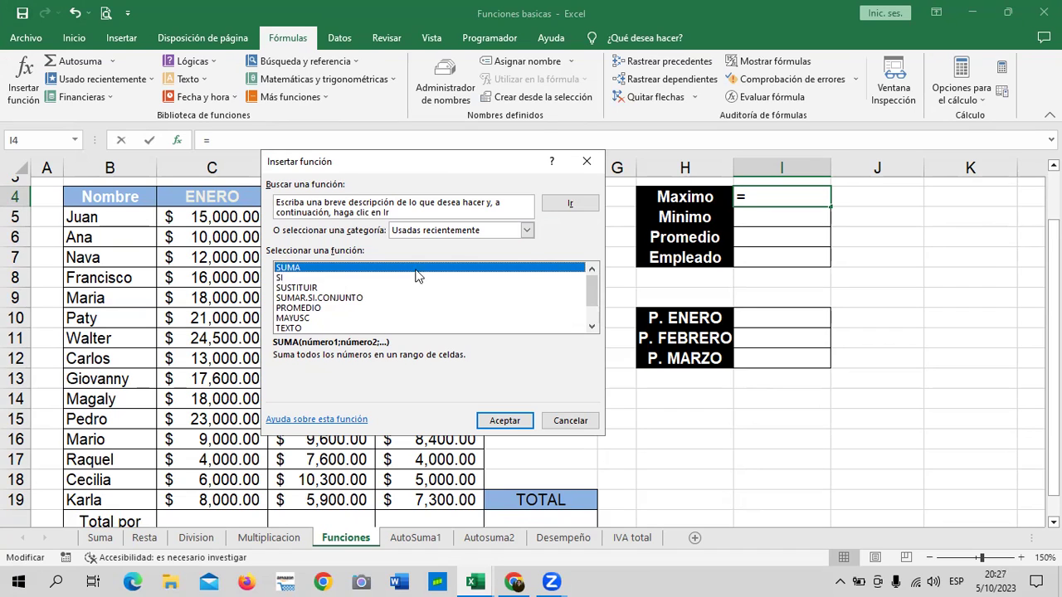
left_click(527, 230)
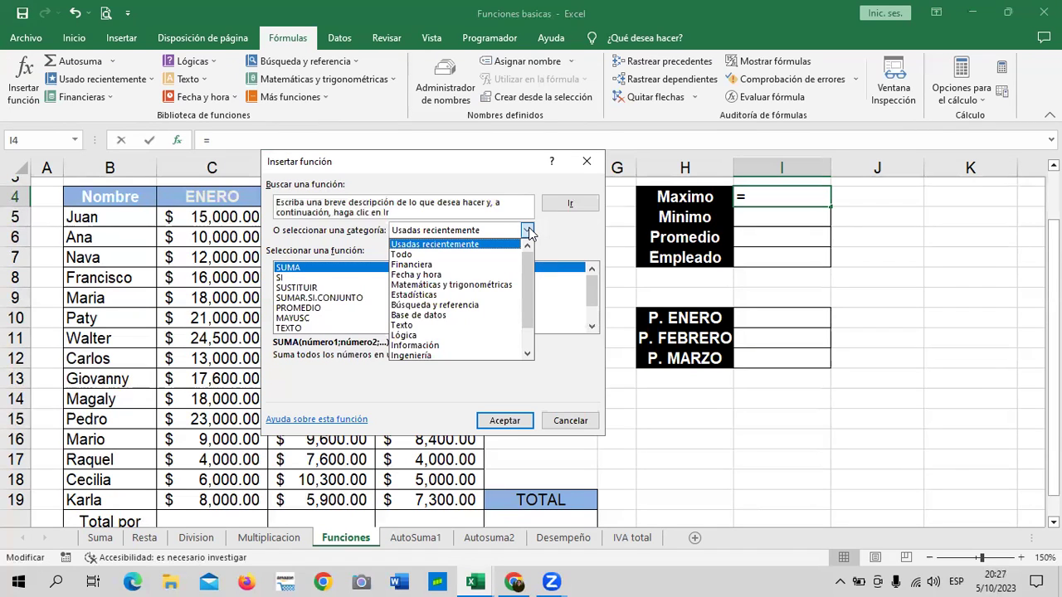
left_click(402, 254)
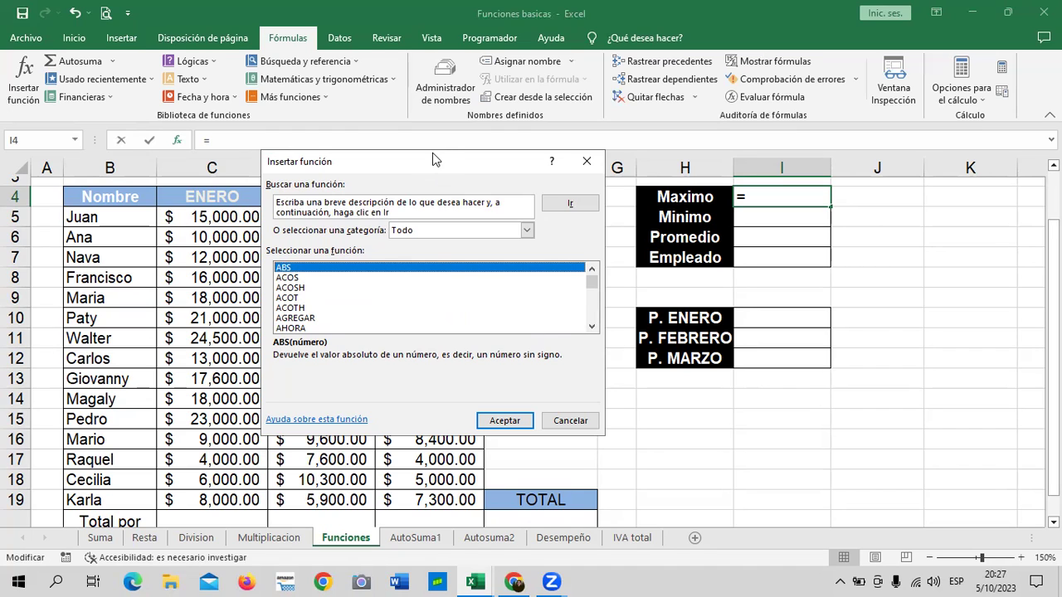
Step: Choose MAX from the full function list and accept it, putting =MAX() in I4
left_click_drag(443, 159, 388, 146)
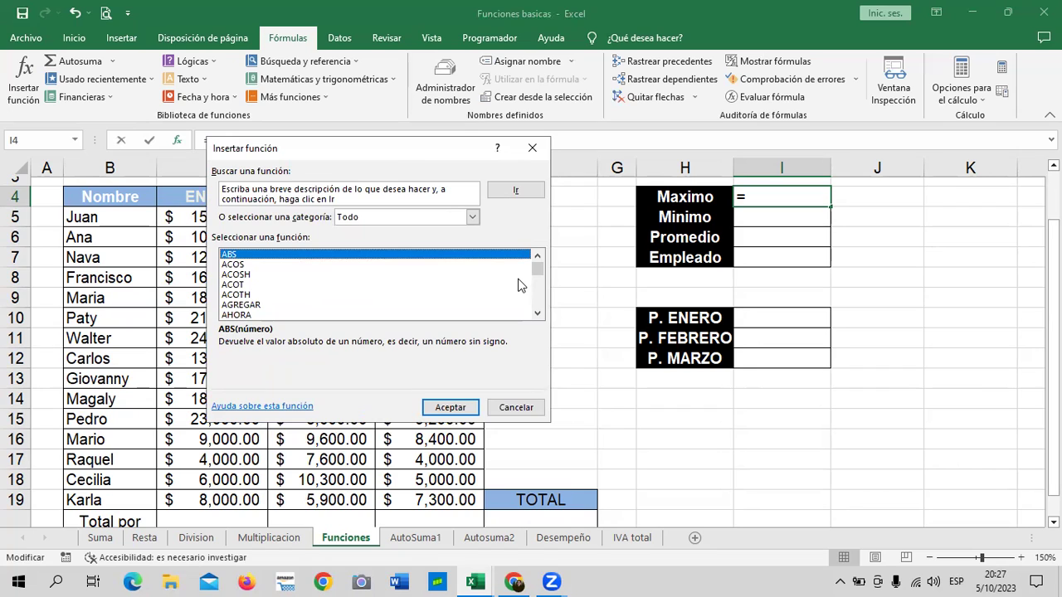
left_click_drag(536, 268, 536, 290)
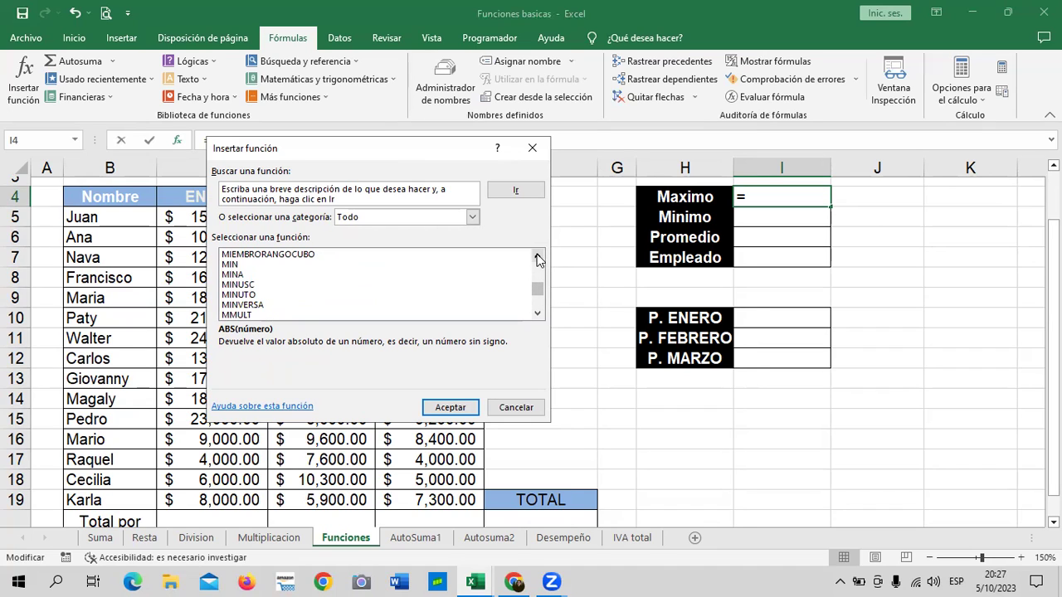
left_click_drag(536, 260, 536, 259)
left_click(536, 259)
left_click(535, 260)
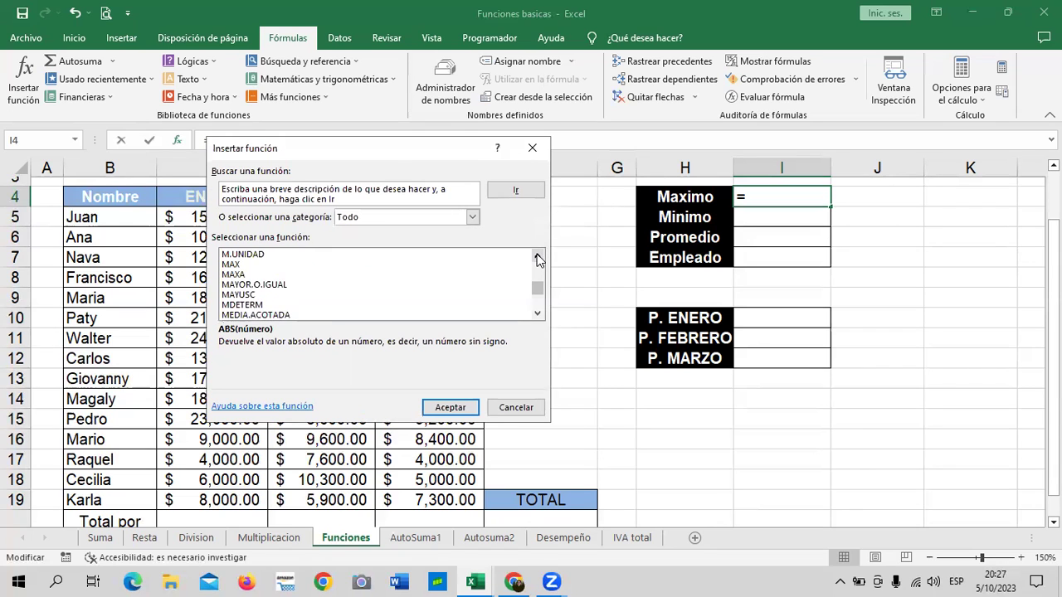
left_click(232, 266)
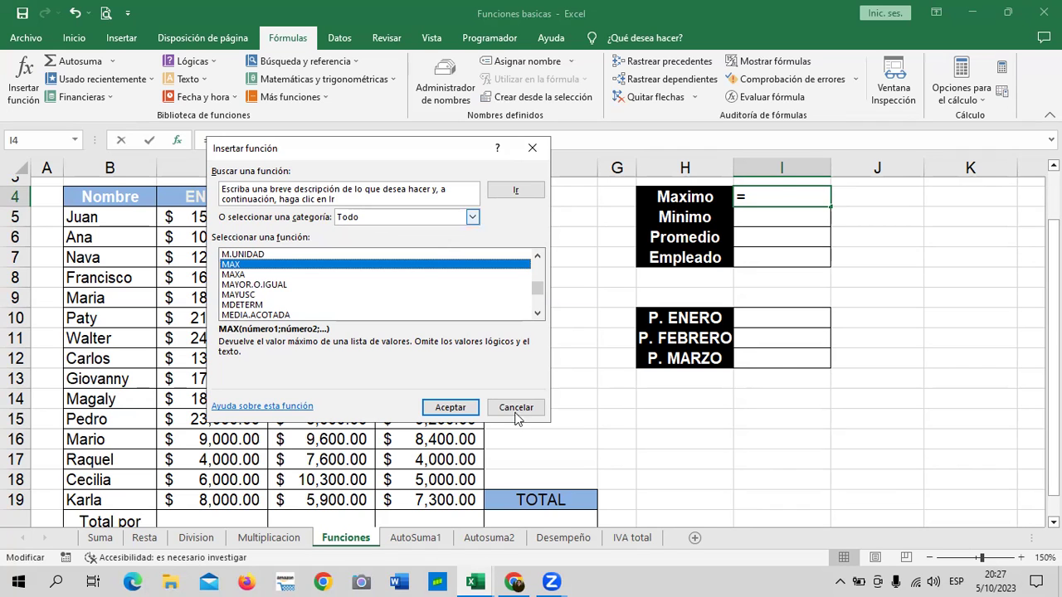
left_click(470, 409)
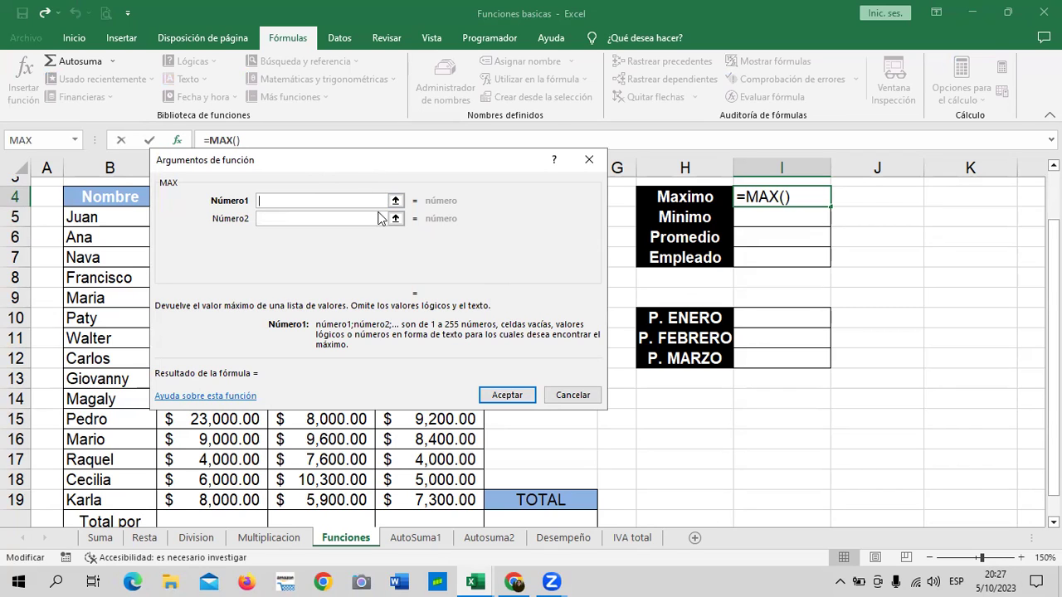
Step: Give MAX the range C5:E18 and accept, showing $30,000.00 in I4
left_click_drag(450, 337, 829, 452)
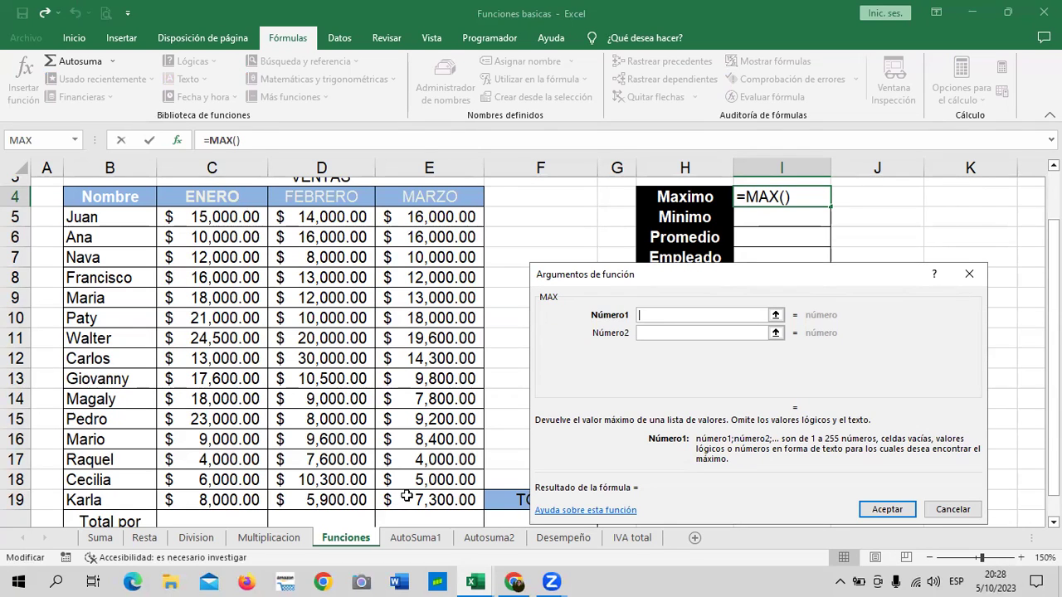
left_click_drag(199, 217, 440, 481)
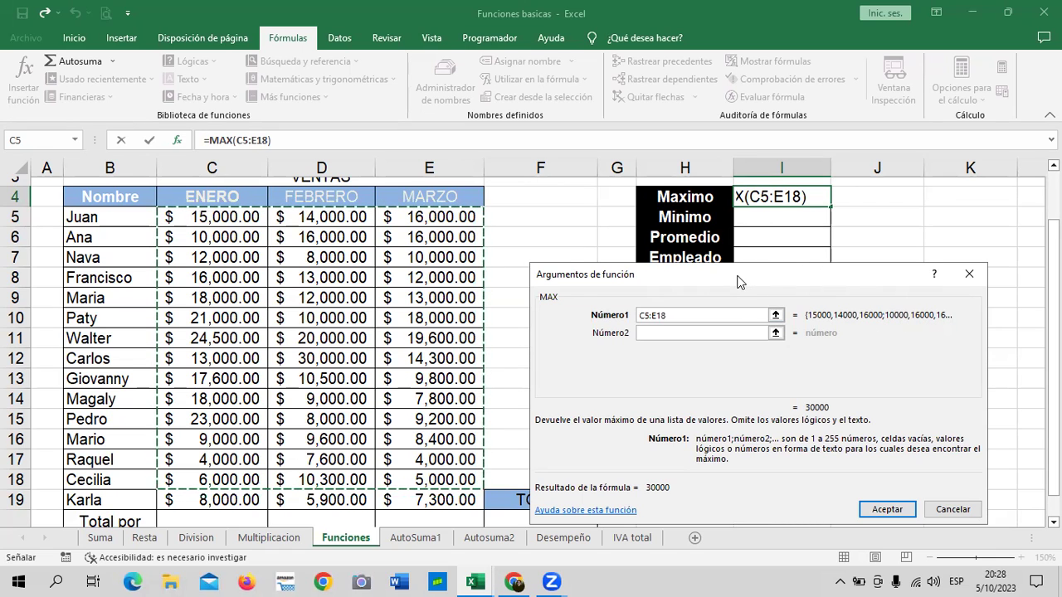
left_click_drag(739, 282, 344, 164)
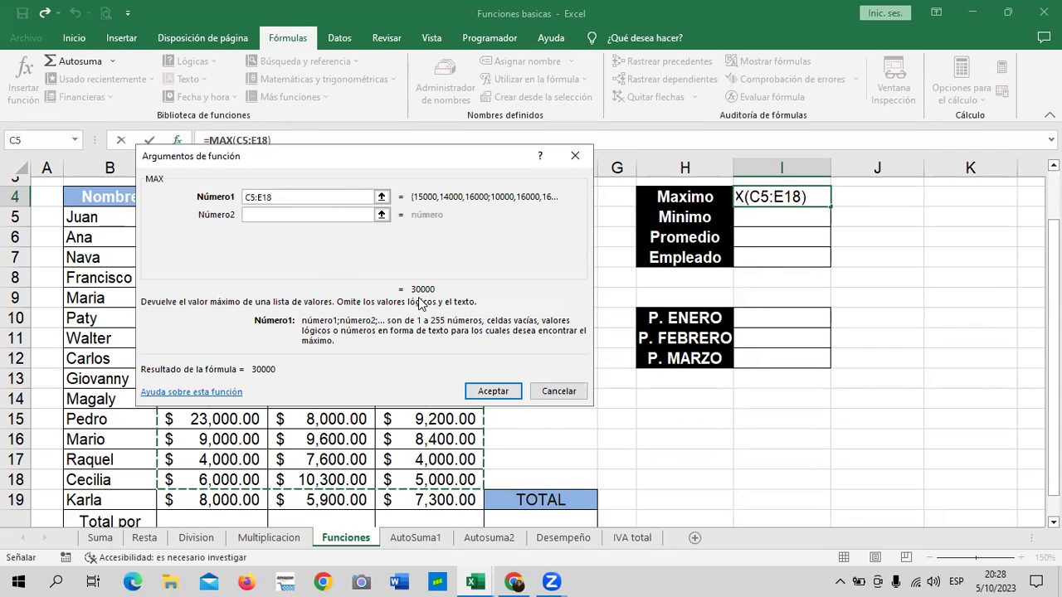
left_click(496, 392)
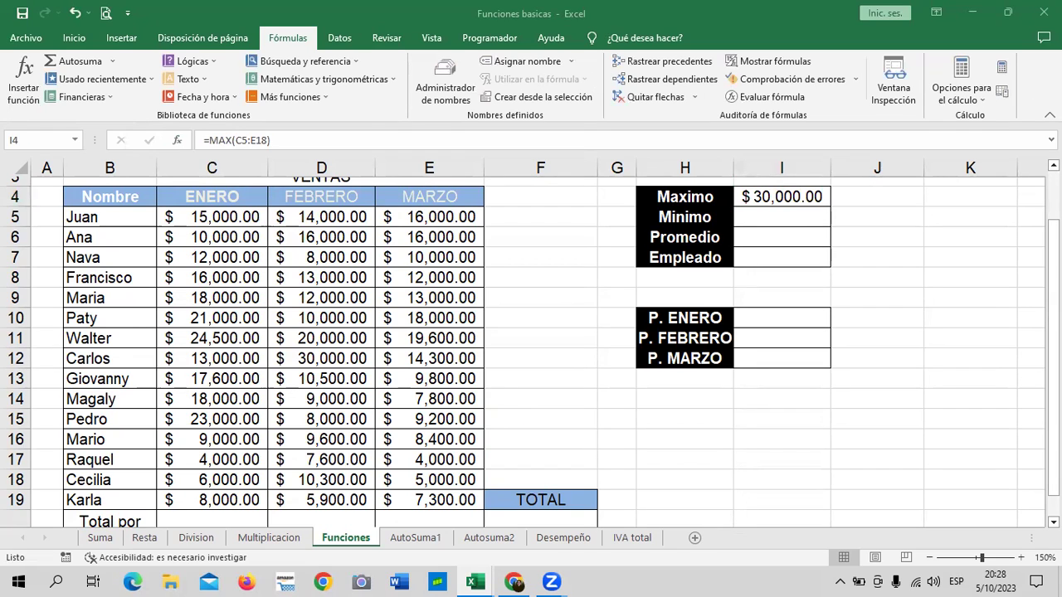
Step: Edit the I4 formula in the formula bar from E18 to E19, giving =MAX(C5:E19)
scroll(313, 416, "down", 3)
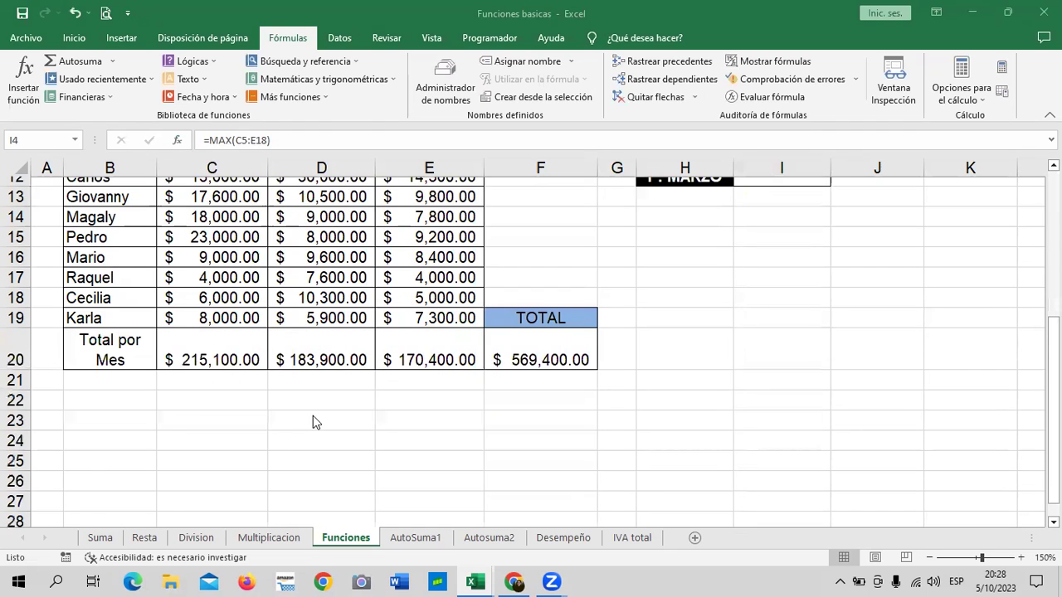
scroll(313, 415, "up", 3)
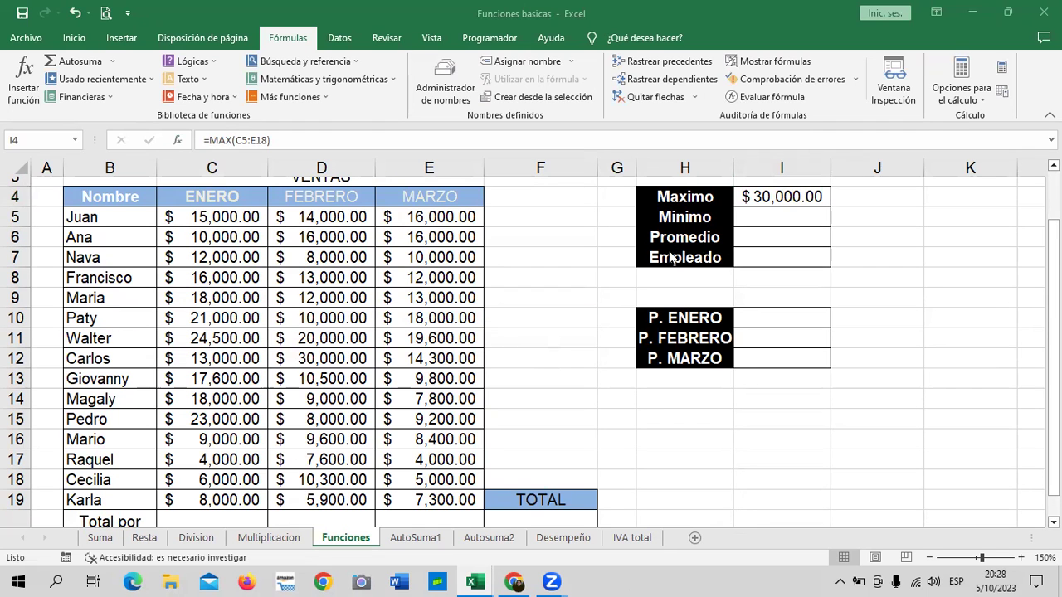
left_click(800, 196)
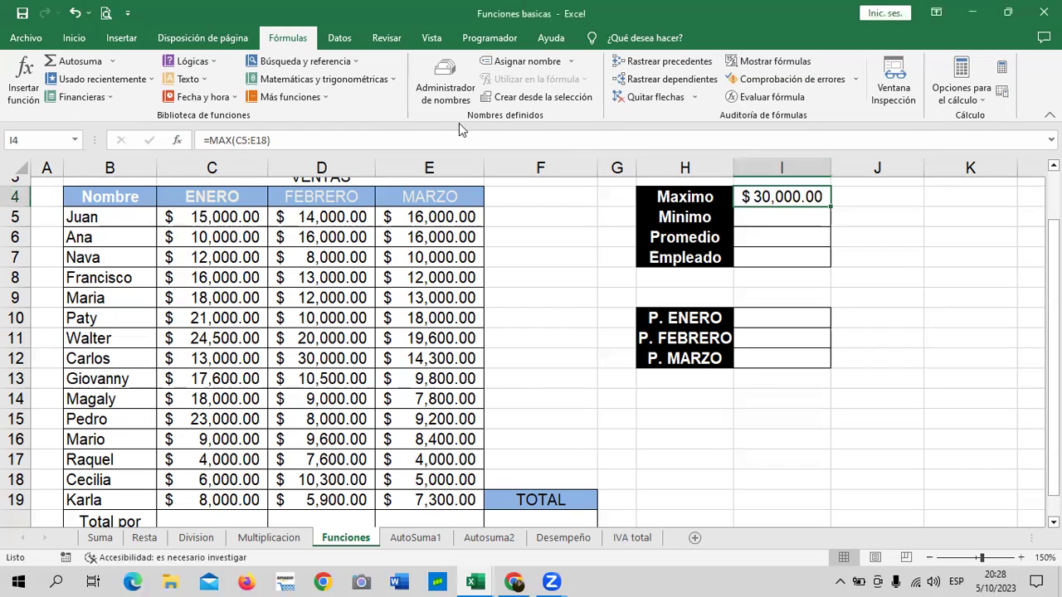
scroll(311, 285, "down", 1)
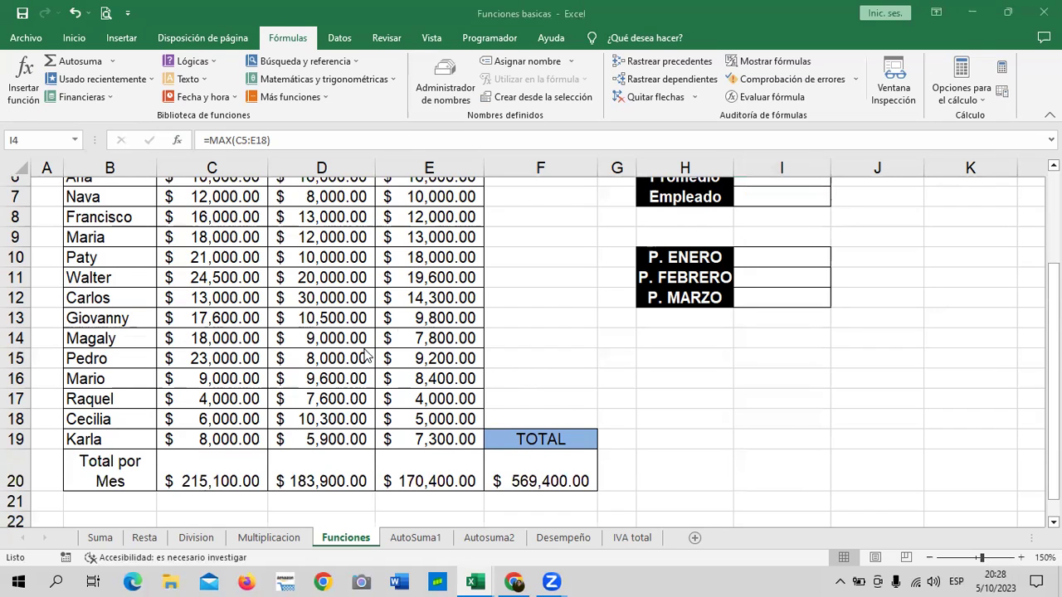
scroll(740, 335, "up", 2)
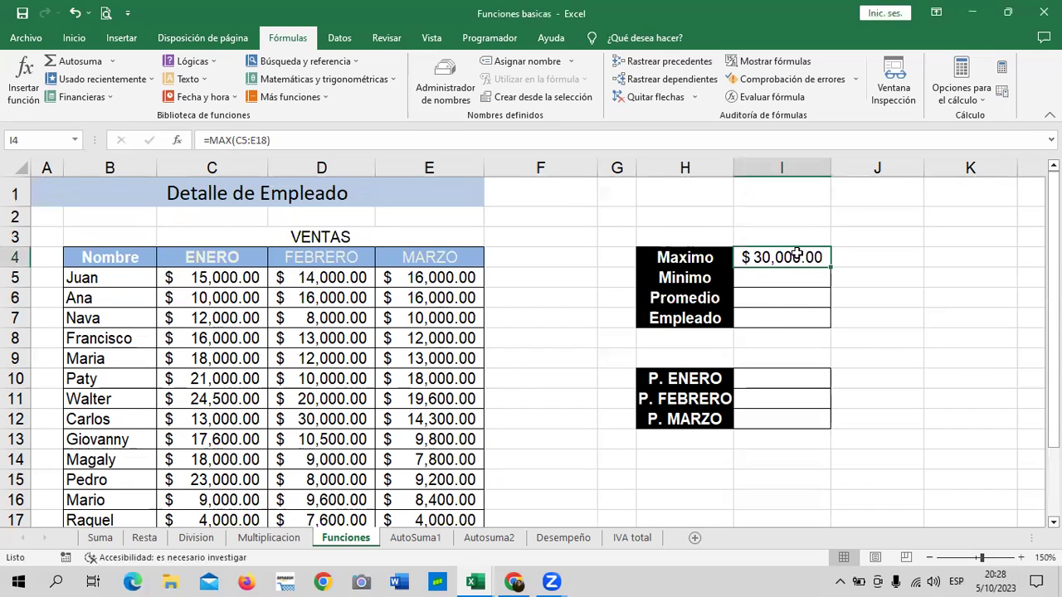
left_click(267, 140)
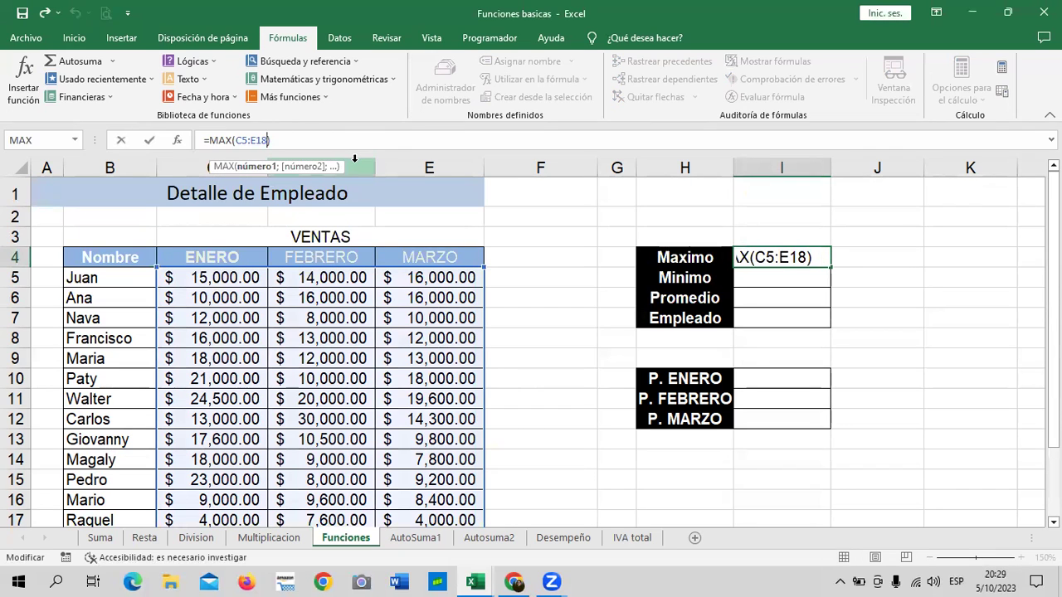
key("BackSpace")
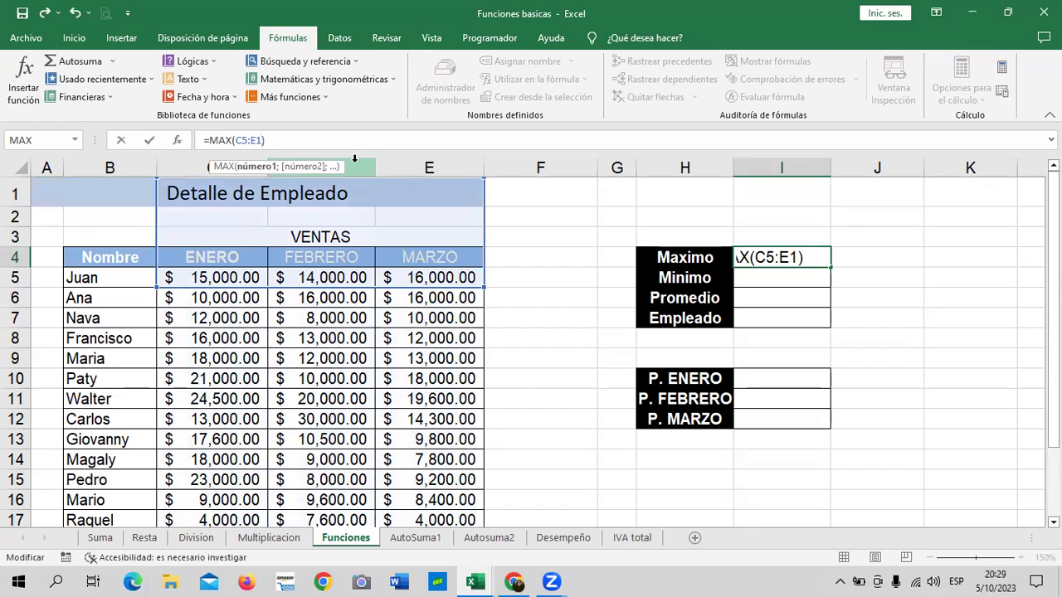
type("9")
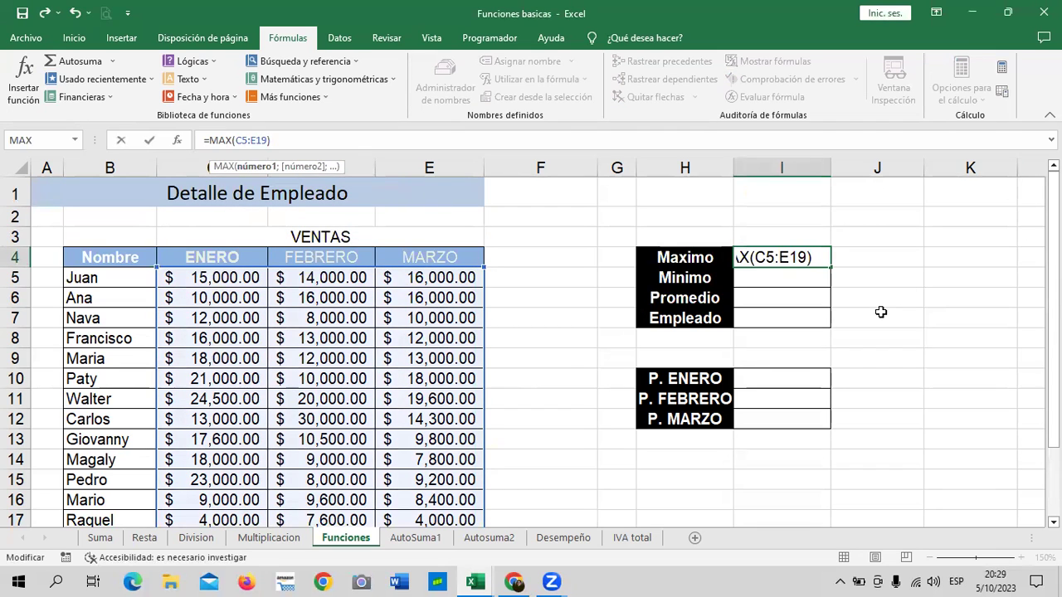
key("Return")
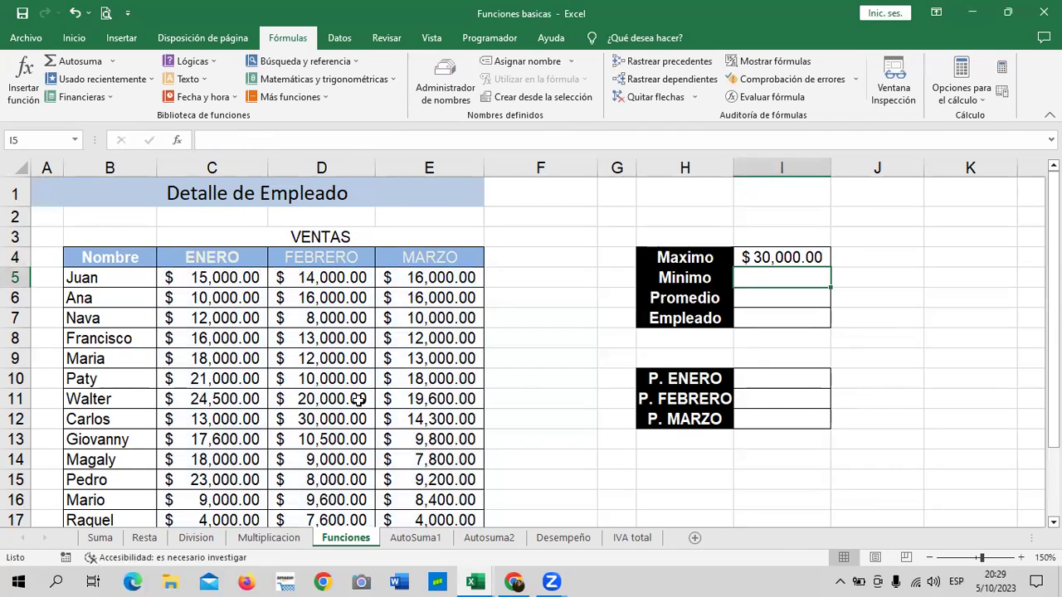
scroll(357, 399, "down", 2)
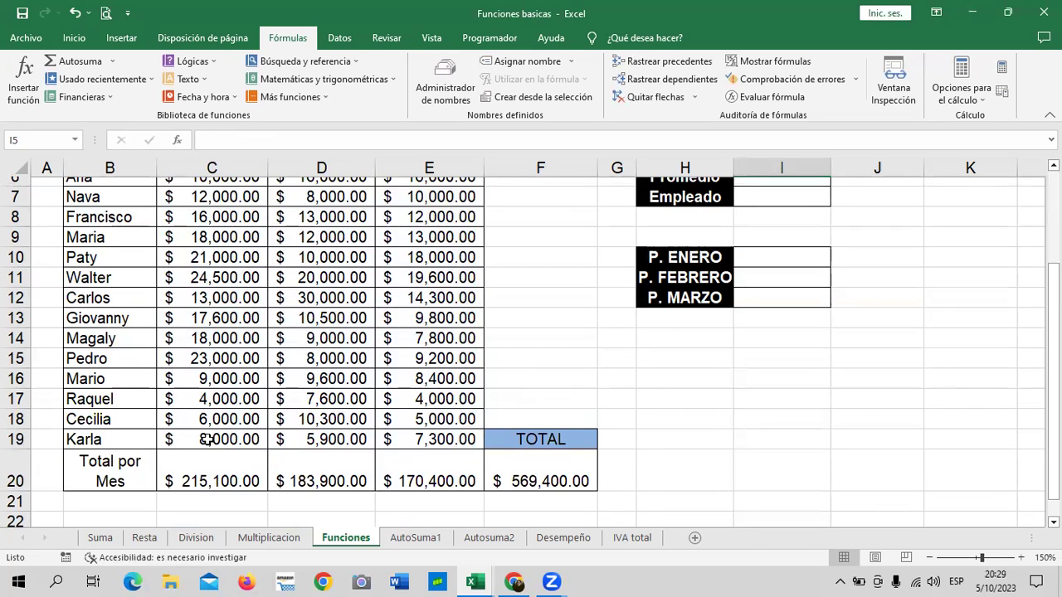
Step: Fill the highest sale, $30,000.00 in D12, with orange
left_click_drag(207, 439, 402, 446)
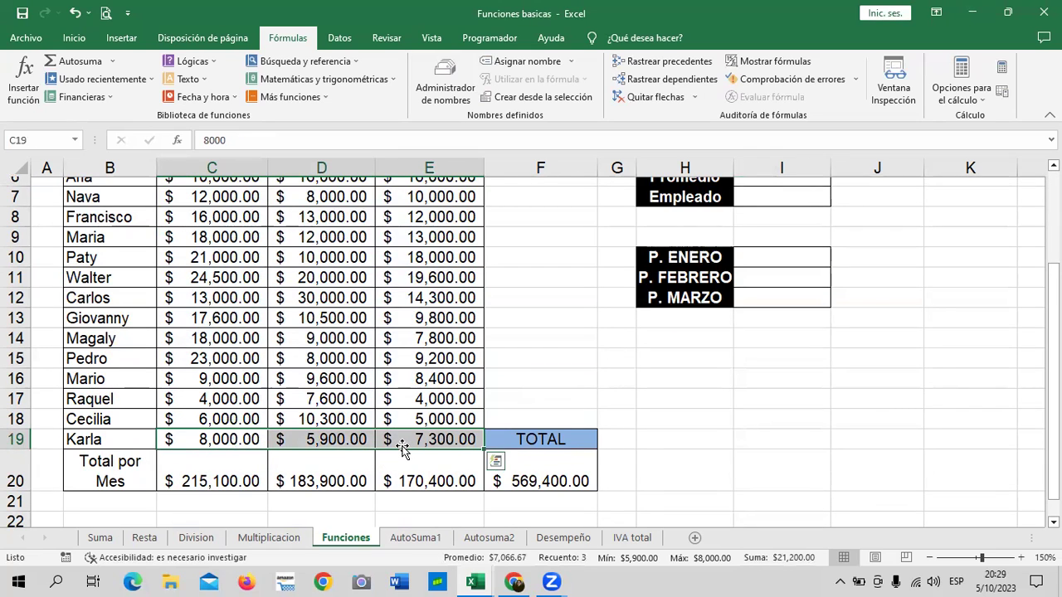
left_click(543, 393)
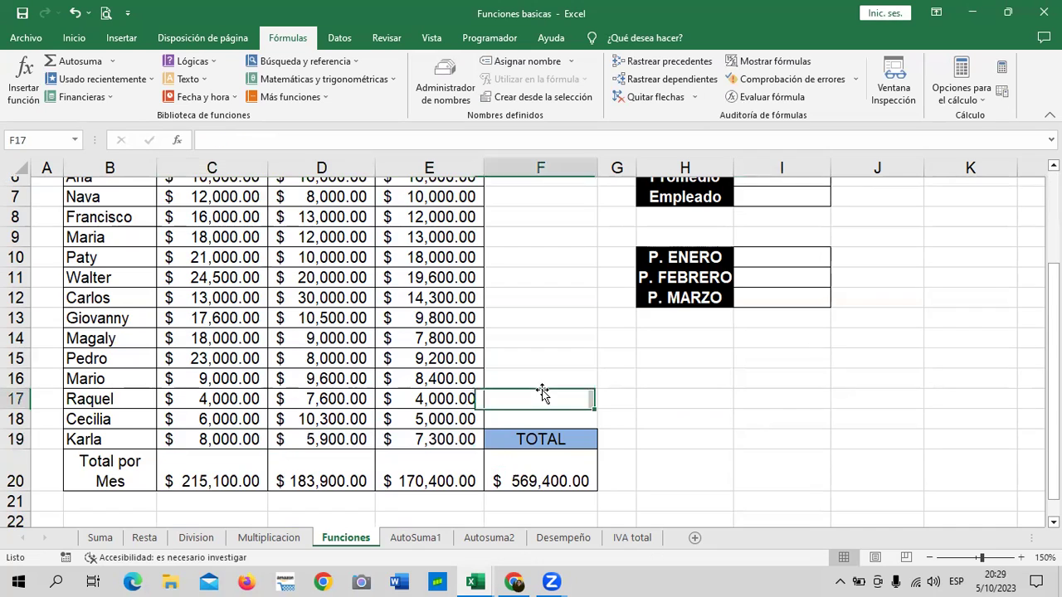
scroll(543, 393, "up", 1)
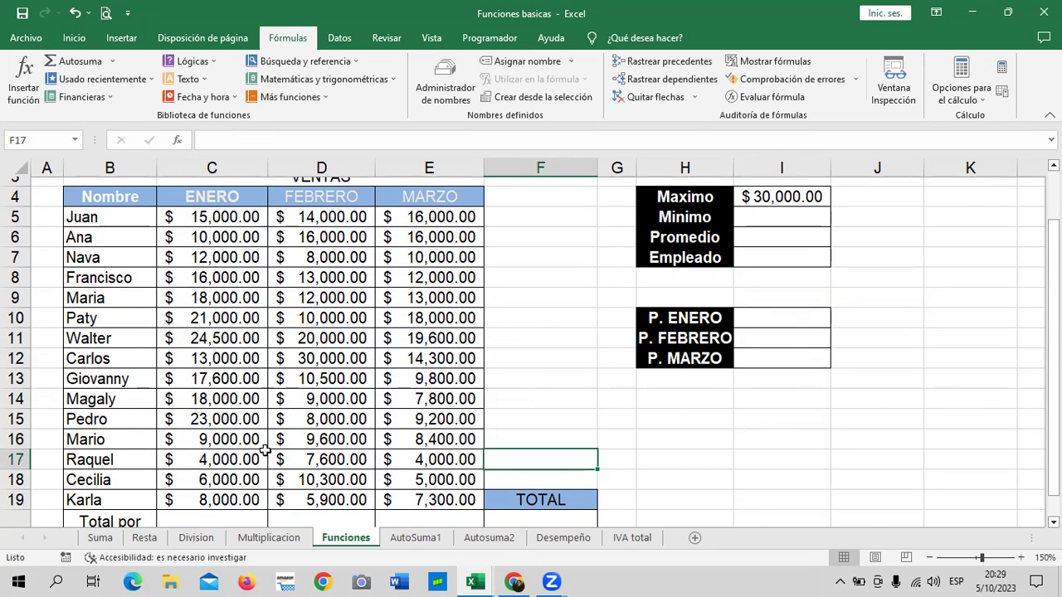
left_click(305, 358)
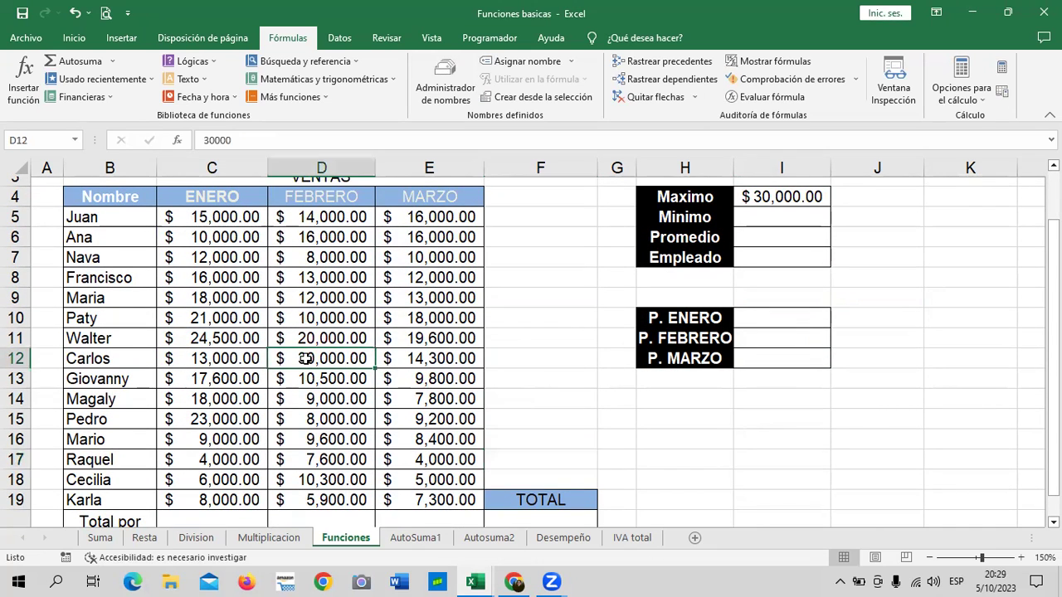
left_click(73, 38)
left_click(212, 91)
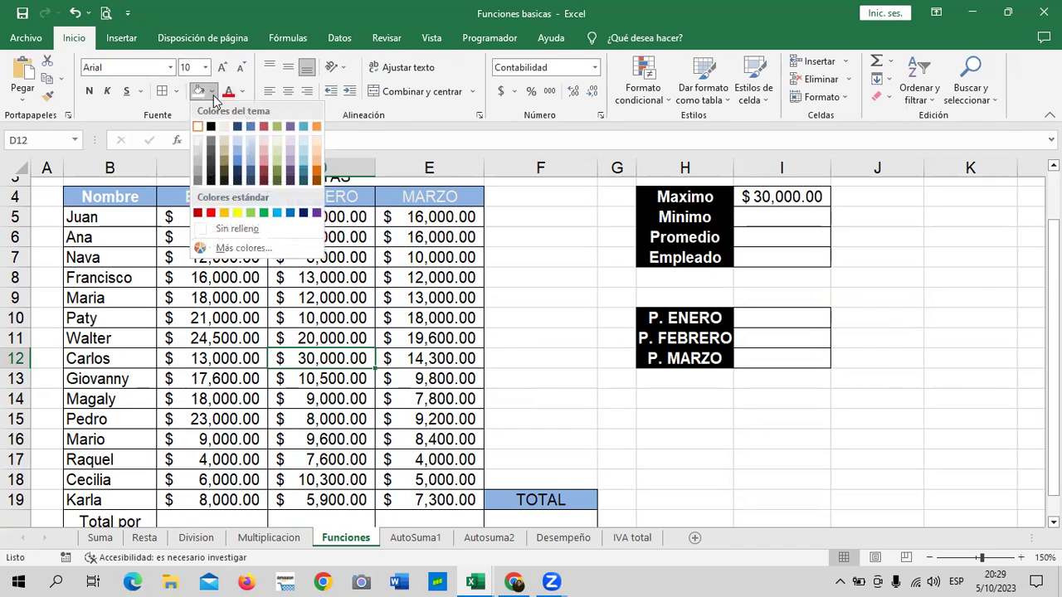
left_click(224, 204)
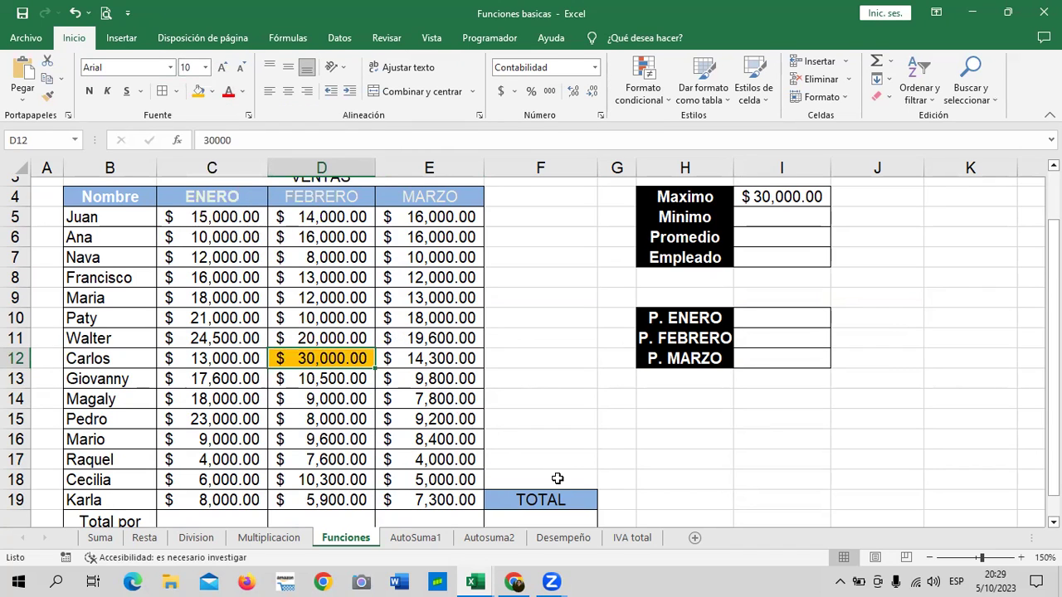
left_click(645, 471)
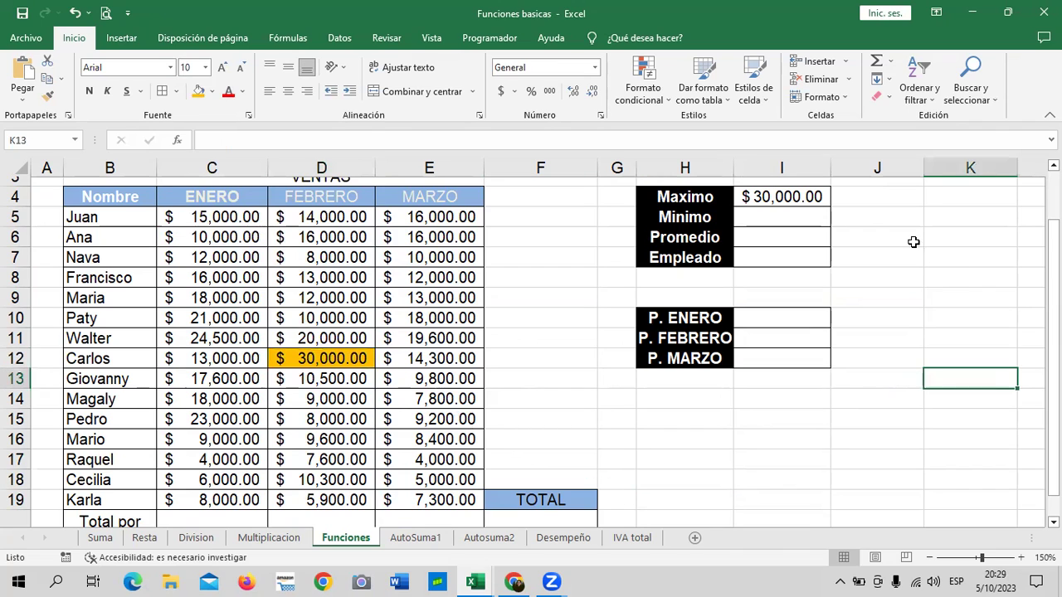
left_click(678, 197)
left_click(676, 217)
Step: Enter =MIN(C5:E19) in I5 via autocomplete, returning $4,000.00
left_click(755, 216)
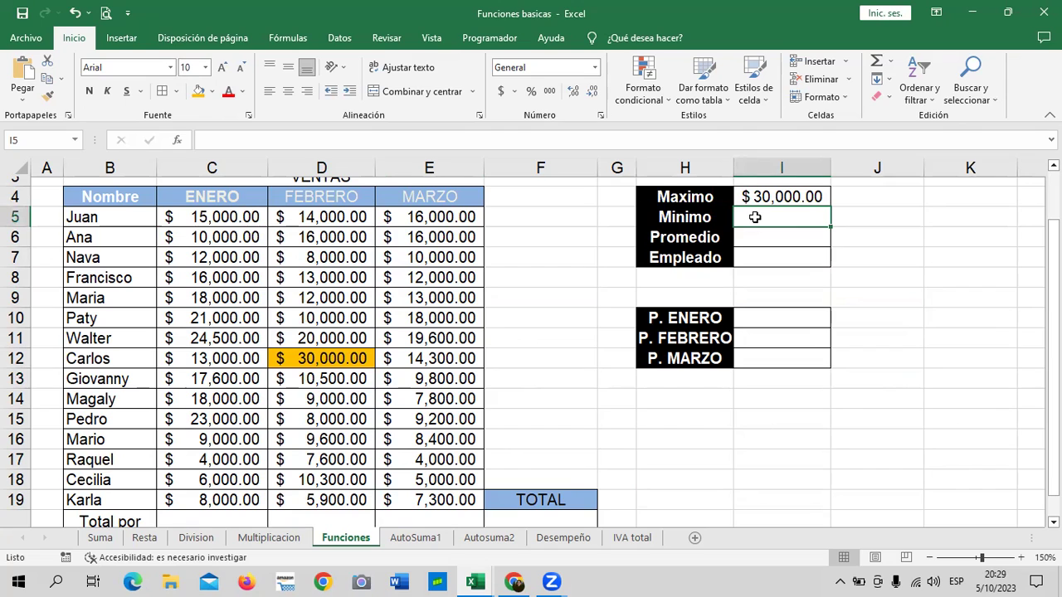
type("=")
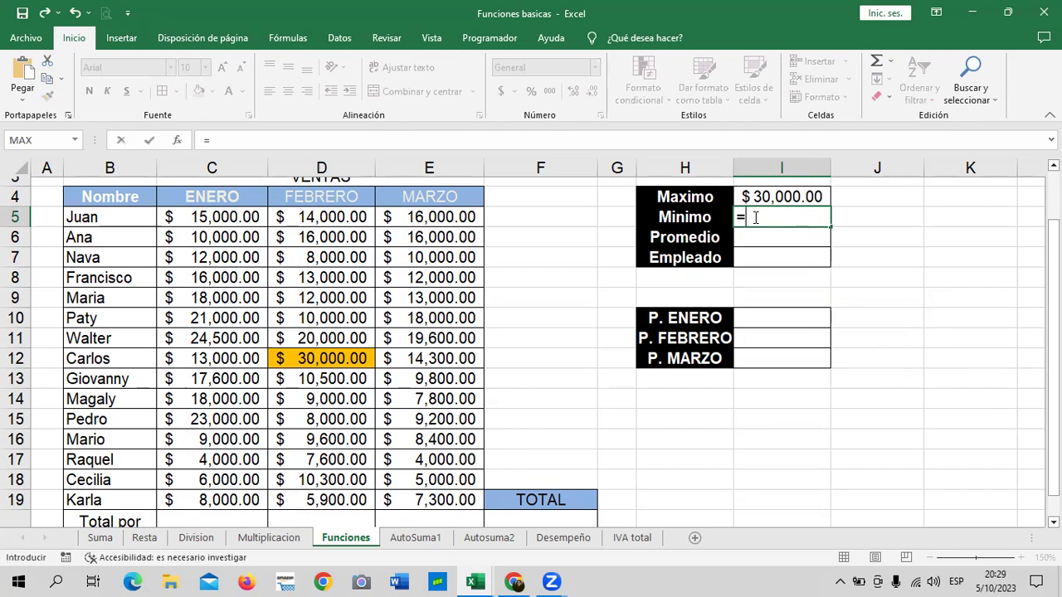
type("mi")
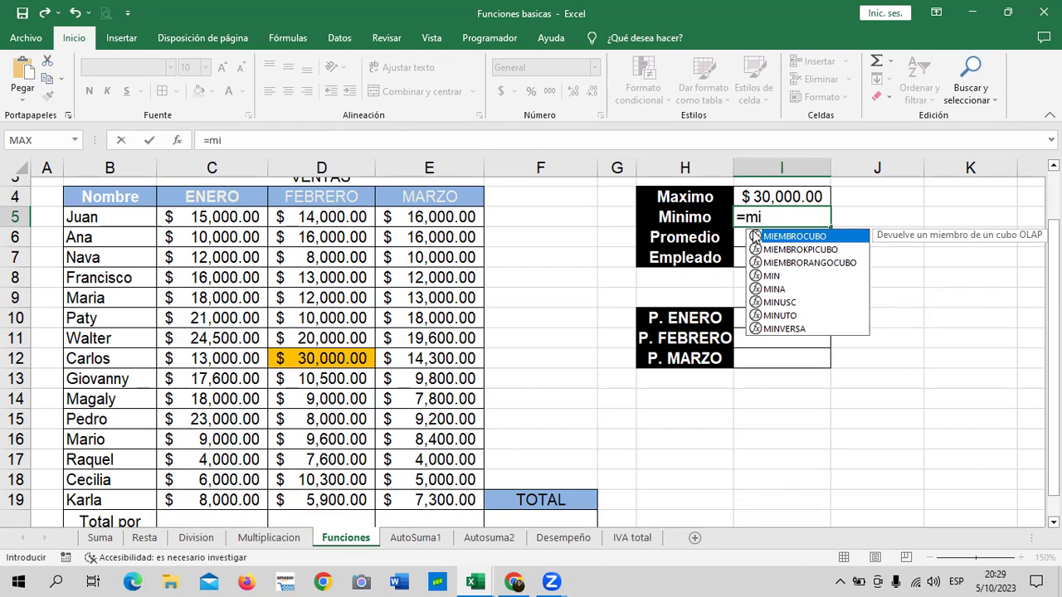
left_click(771, 277)
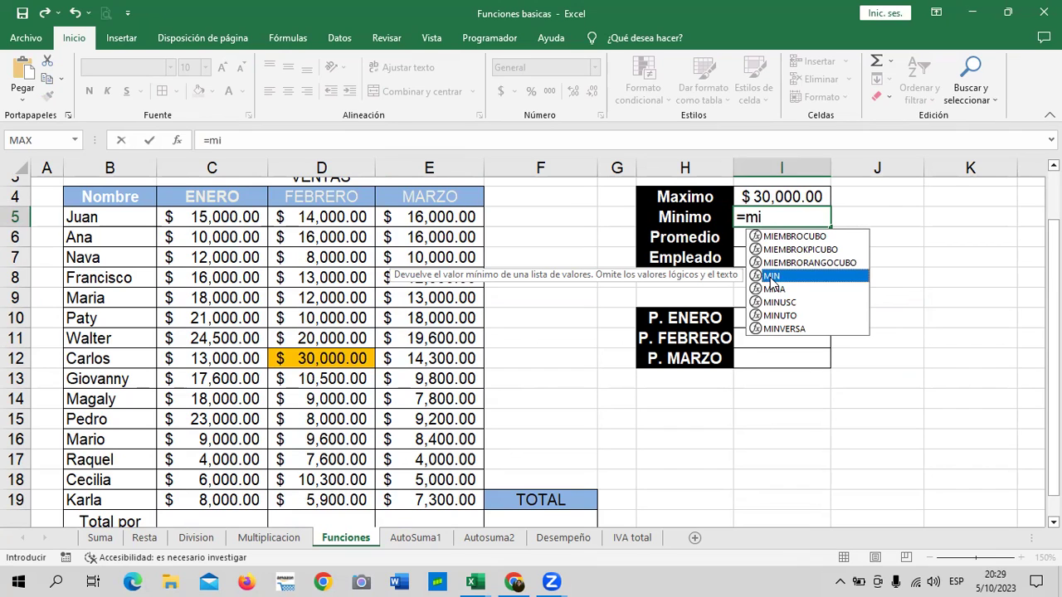
double_click(772, 284)
left_click(186, 218)
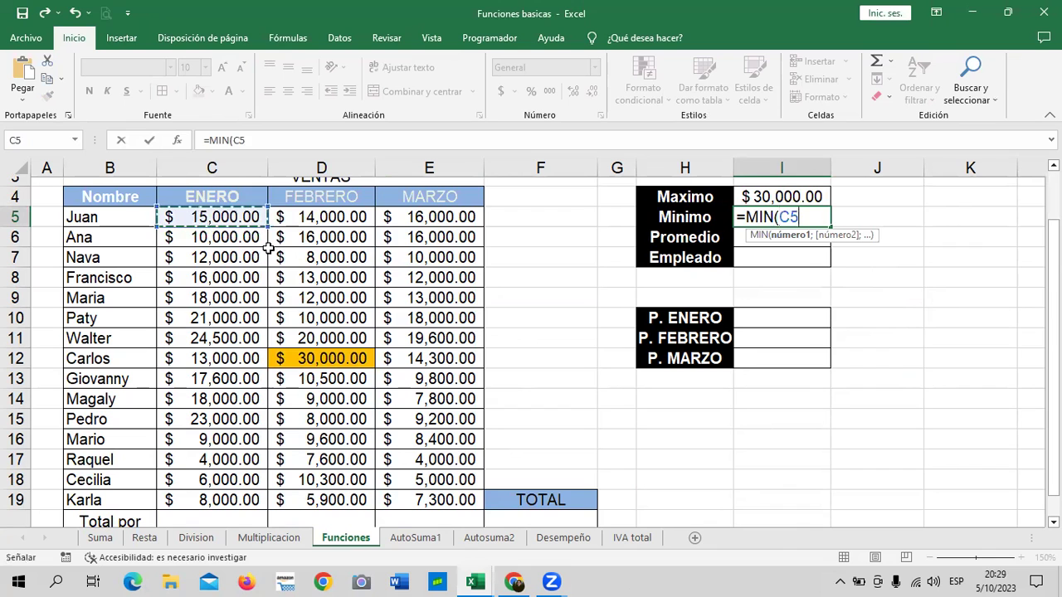
left_click_drag(268, 247, 422, 503)
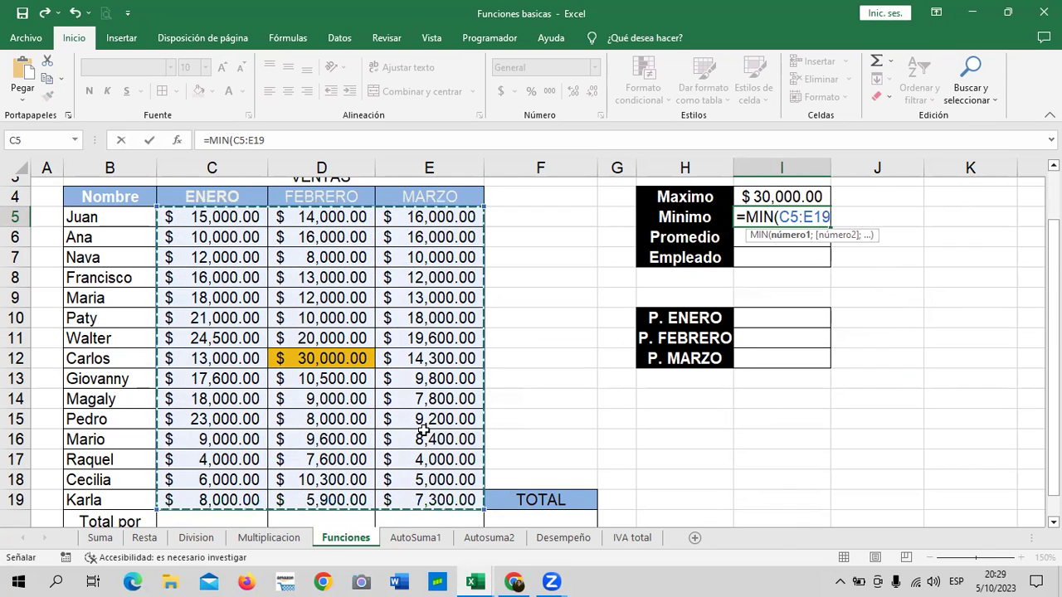
left_click(319, 143)
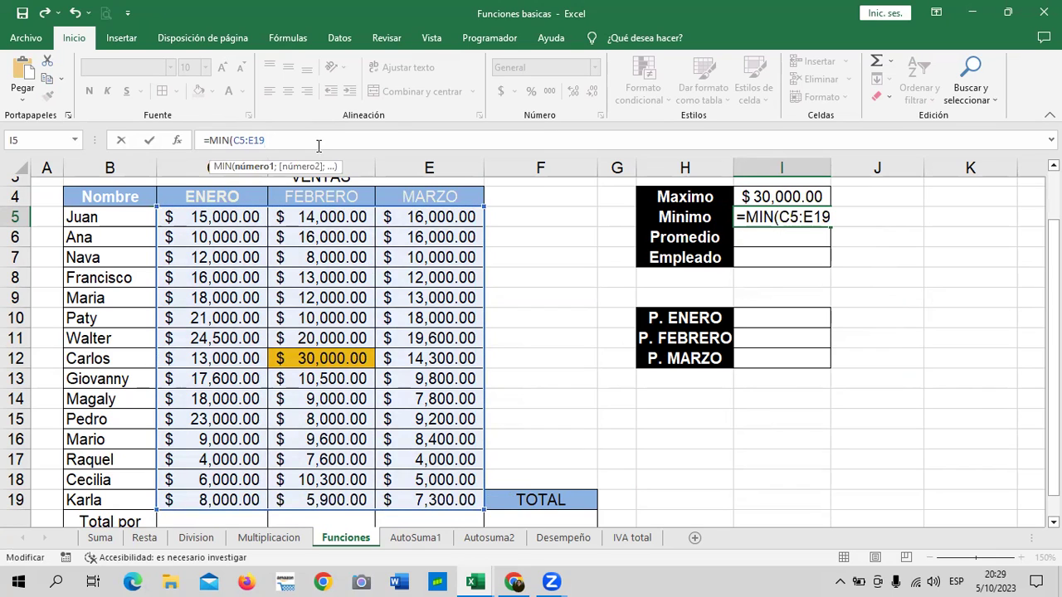
type(")")
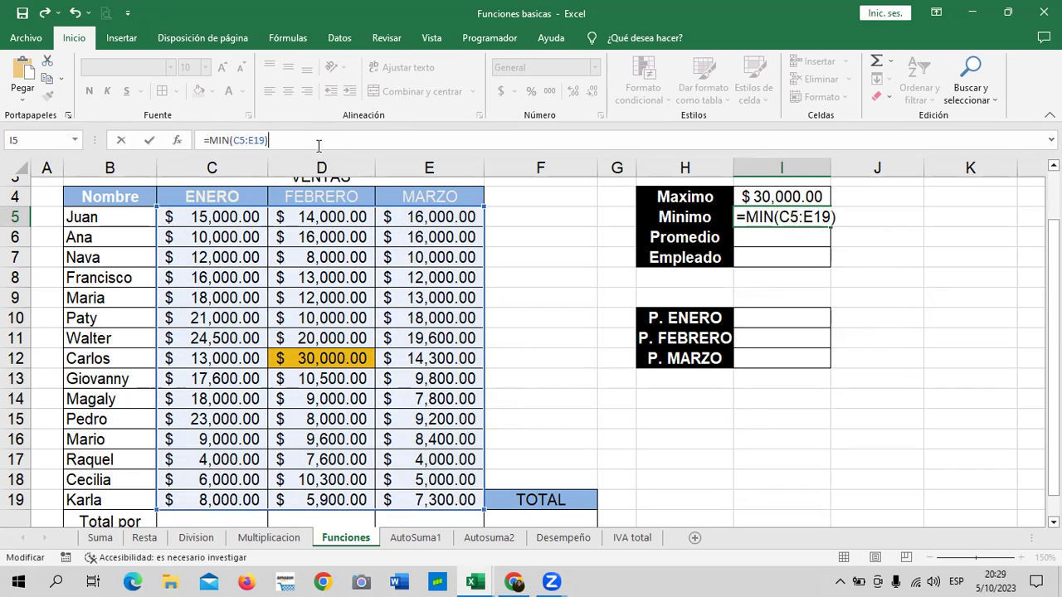
key("Return")
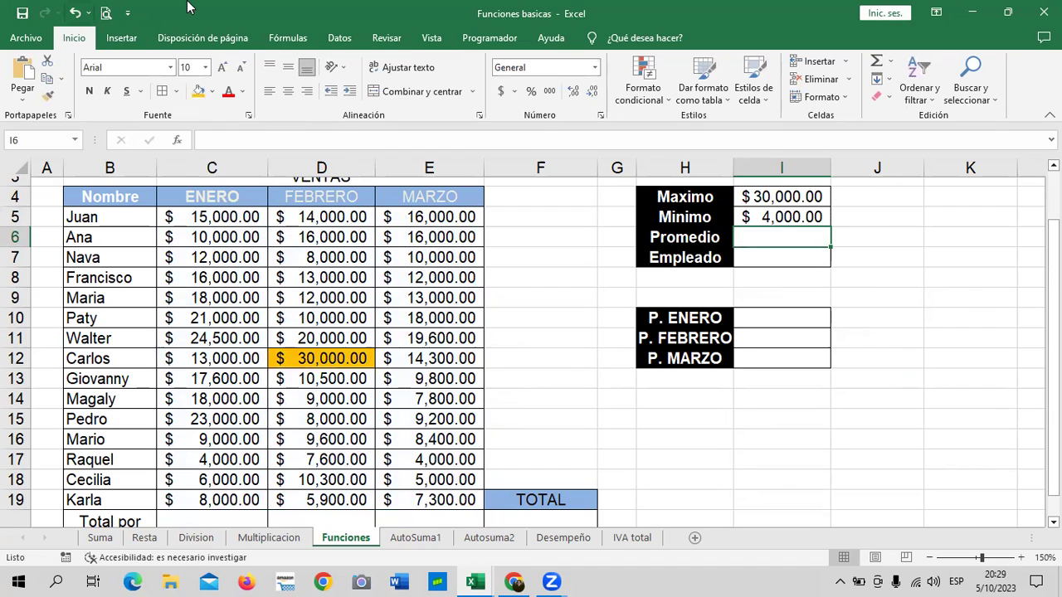
left_click(781, 217)
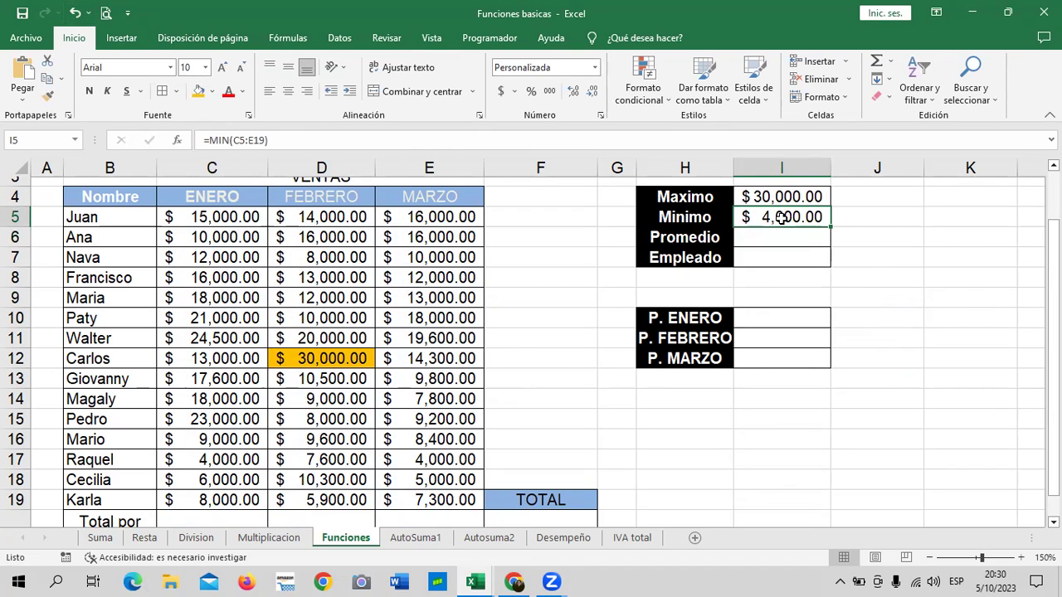
Step: Fill the two $4,000.00 sales in E17 and C17 with orange
left_click(444, 461)
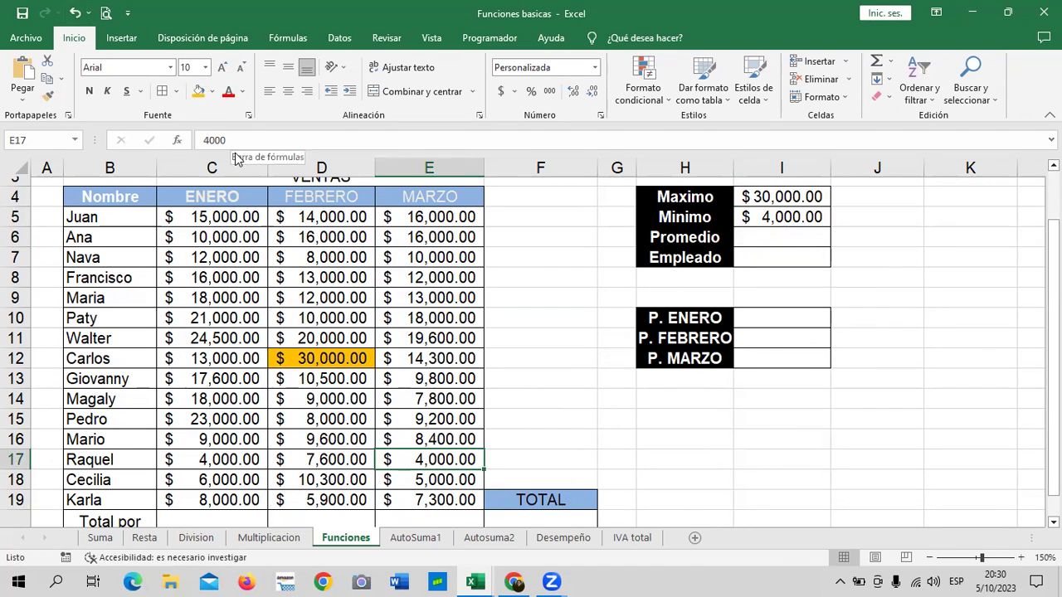
left_click(184, 459)
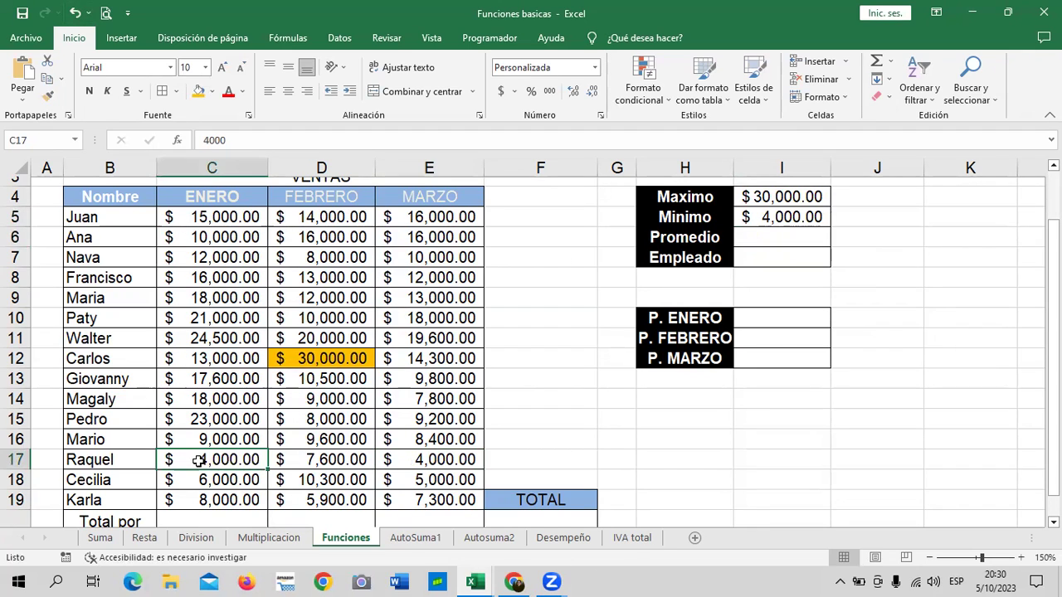
left_click(400, 461)
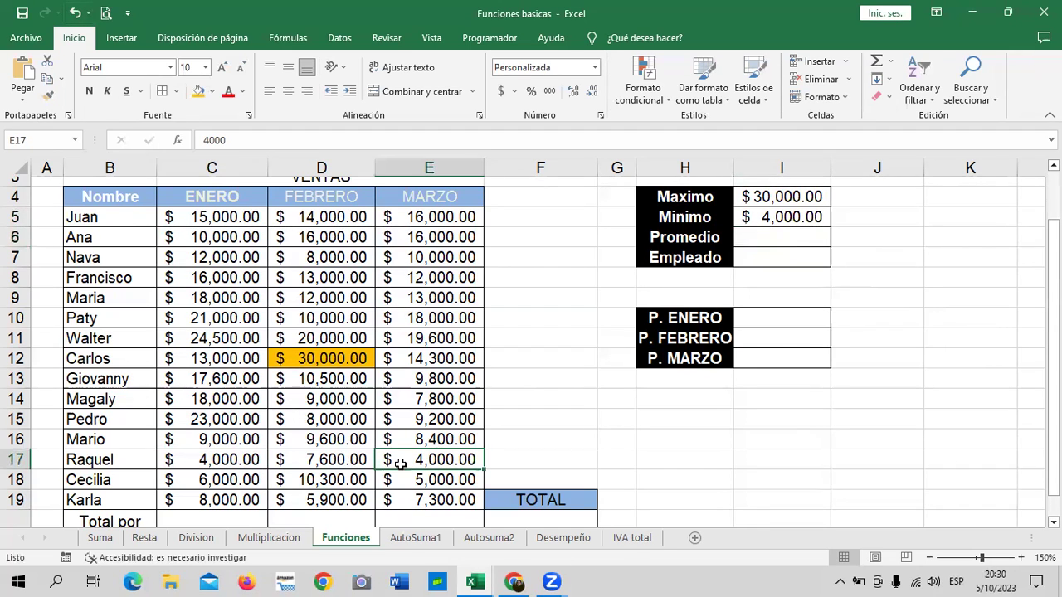
left_click(198, 91)
left_click(209, 463)
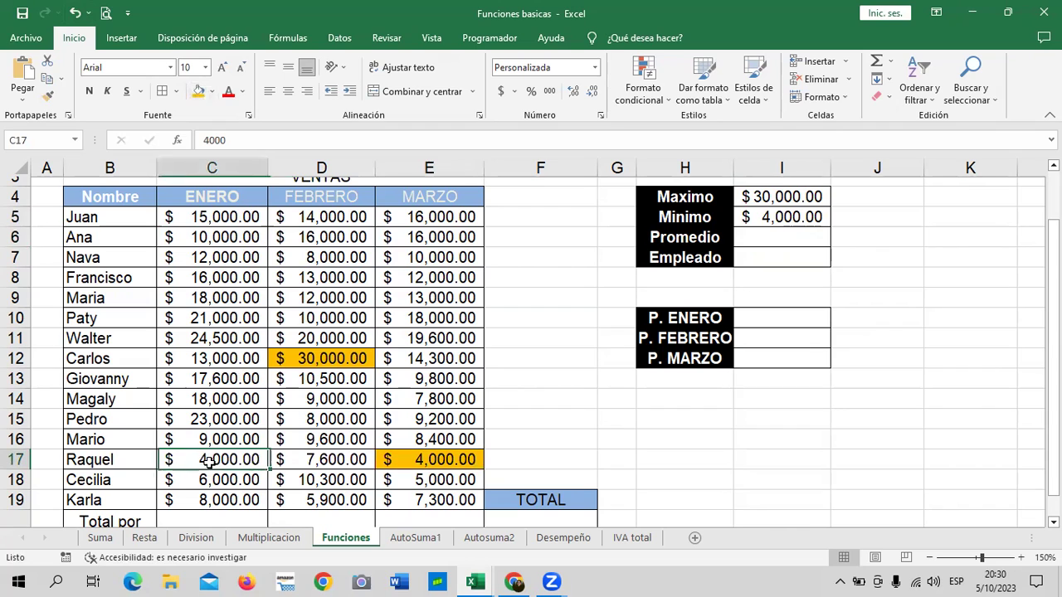
left_click(198, 92)
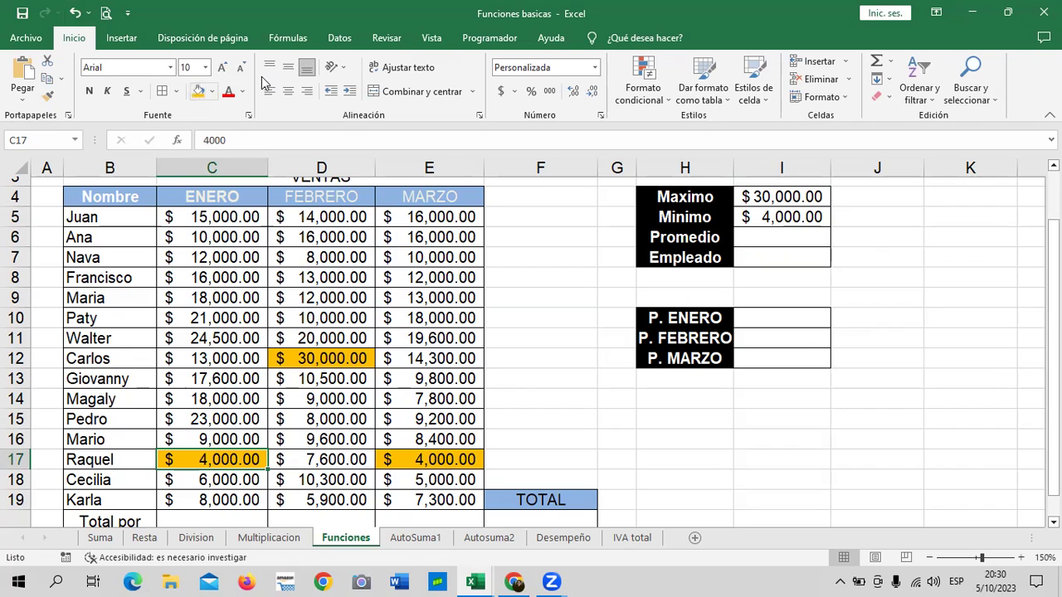
Step: Review the MAX formula in I4, then move to the empty Promedio cell I6
left_click(679, 197)
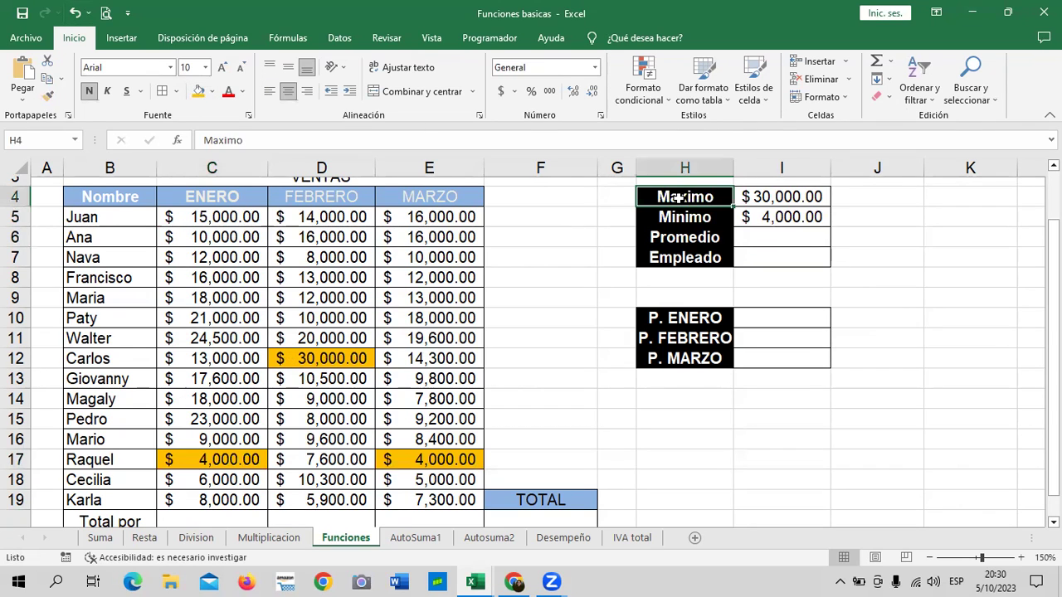
left_click(765, 199)
left_click(697, 203)
left_click(757, 219)
left_click(755, 239)
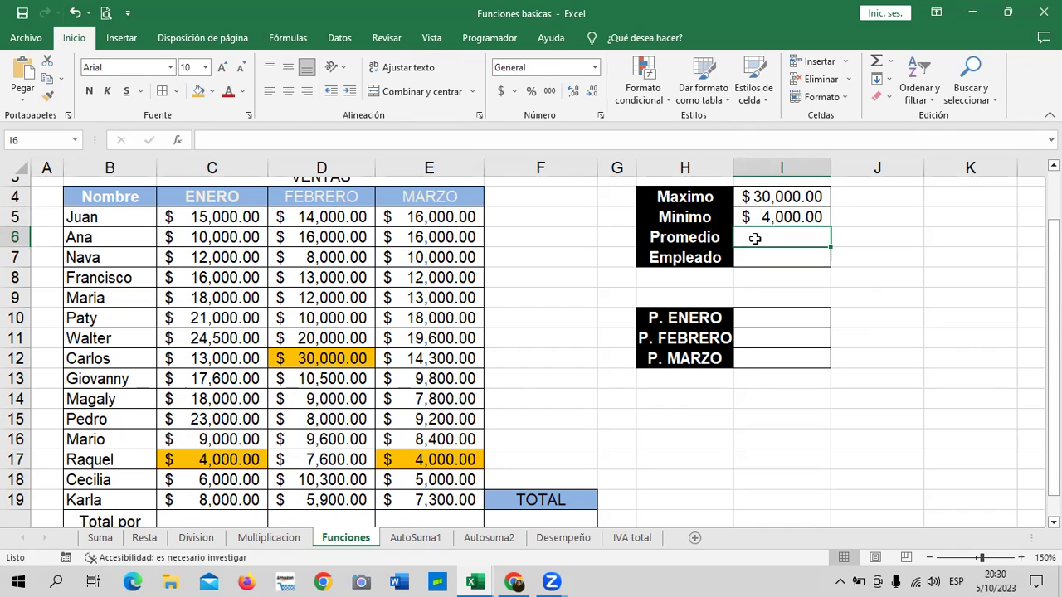
Step: Cancel a partial =prom entry in I6, leaving it empty, and show the Fórmulas function library
type("=prom")
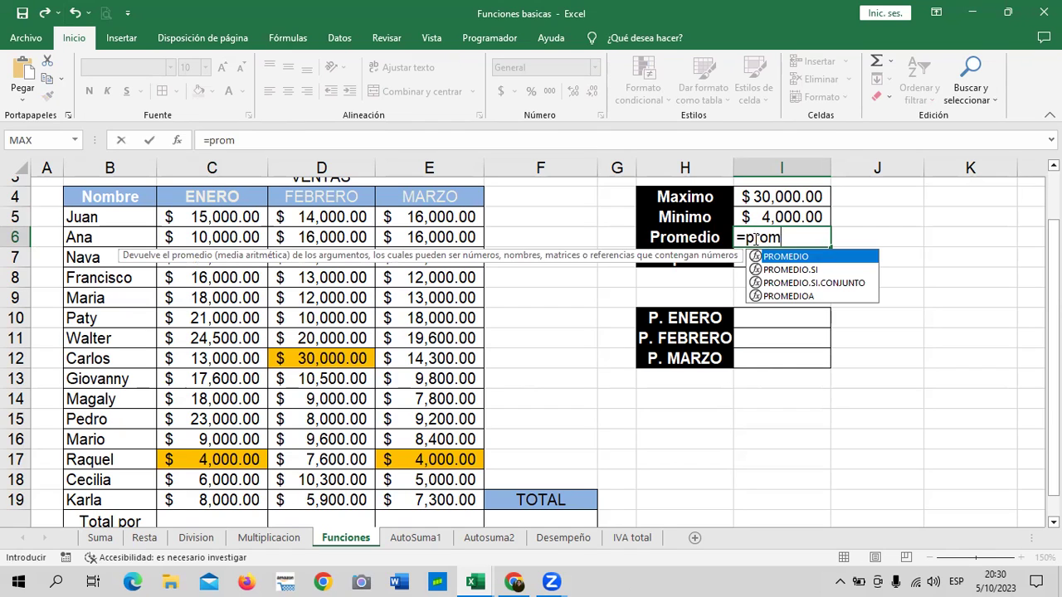
key("BackSpace")
key("BackSpace")
key("BackSpace")
key("BackSpace")
key("BackSpace")
key("Escape")
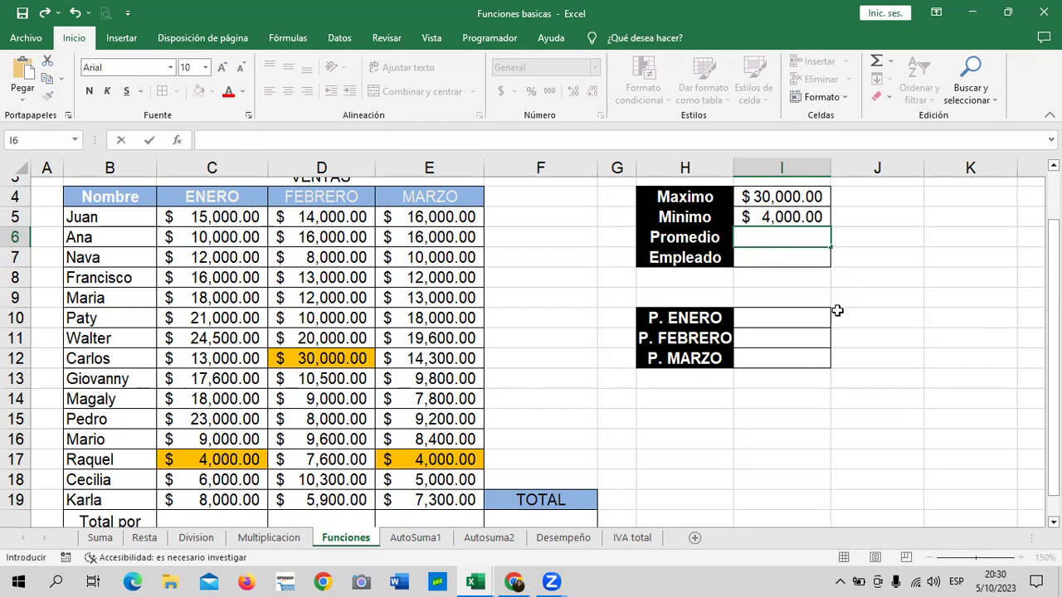
left_click(962, 314)
left_click(812, 236)
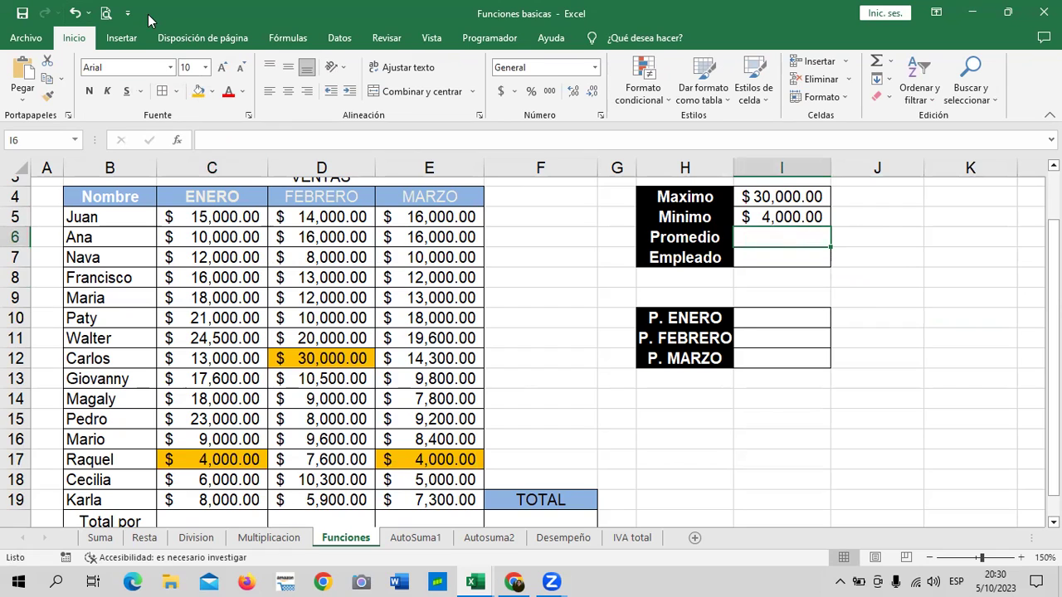
left_click(290, 38)
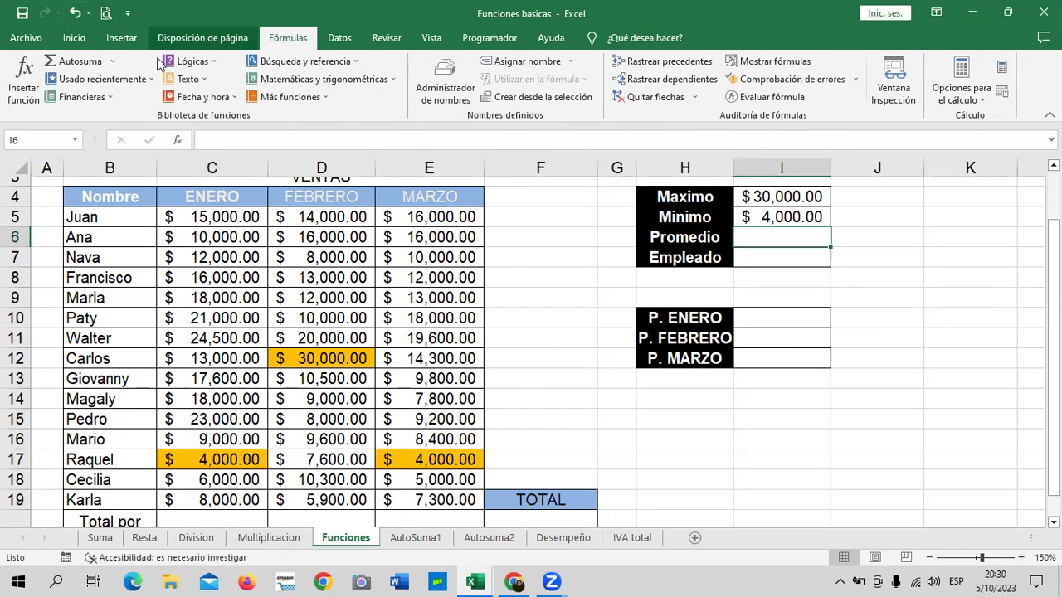
Step: Insert the PROMEDIO function into I6 through Insertar función, using the Estadísticas category
left_click(33, 73)
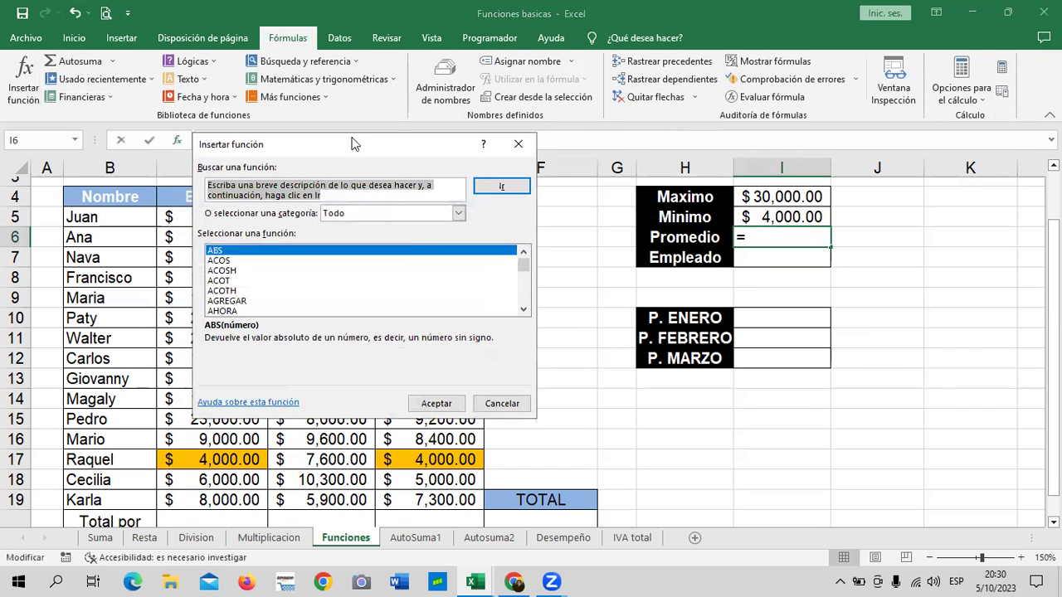
left_click(458, 214)
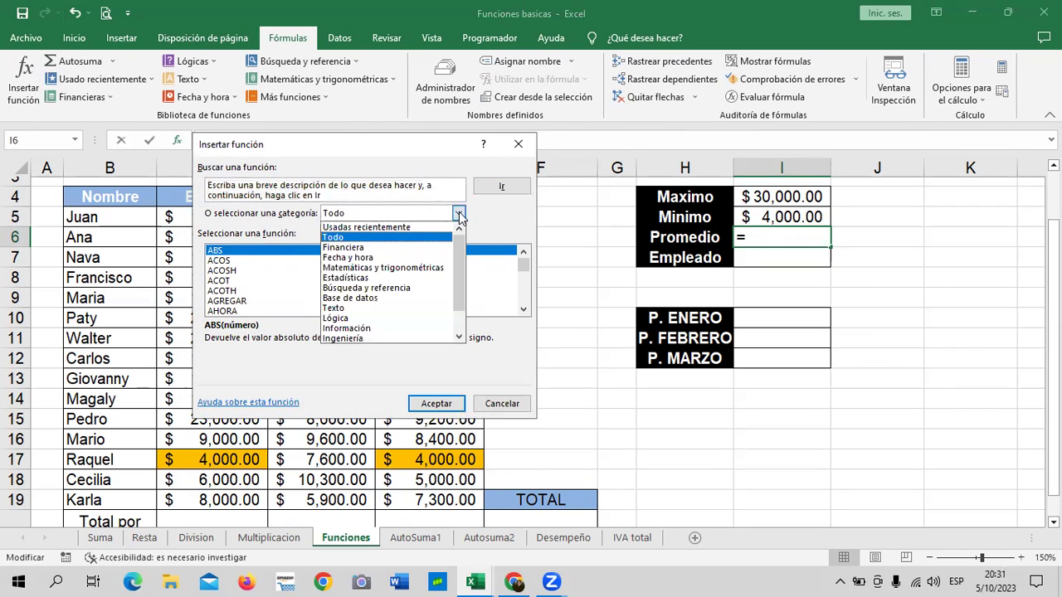
left_click(375, 279)
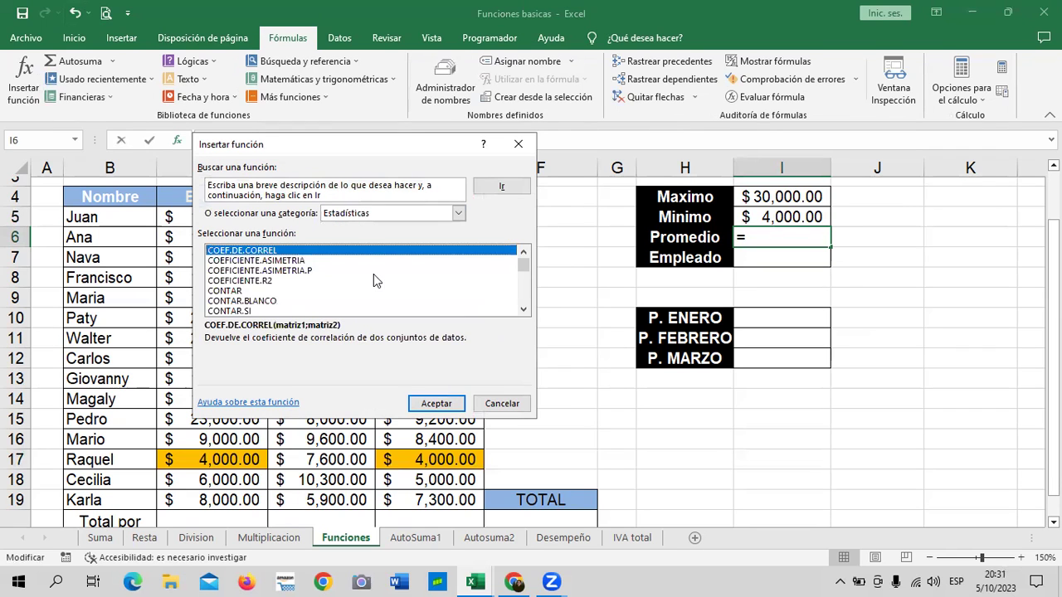
left_click(525, 274)
left_click_drag(524, 273, 524, 290)
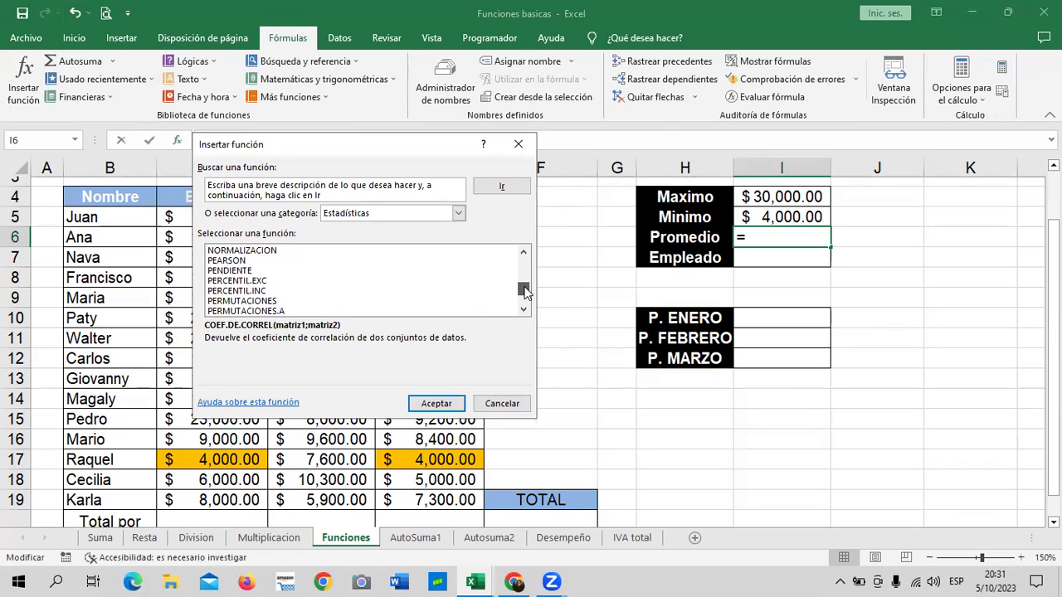
left_click_drag(525, 292, 524, 290)
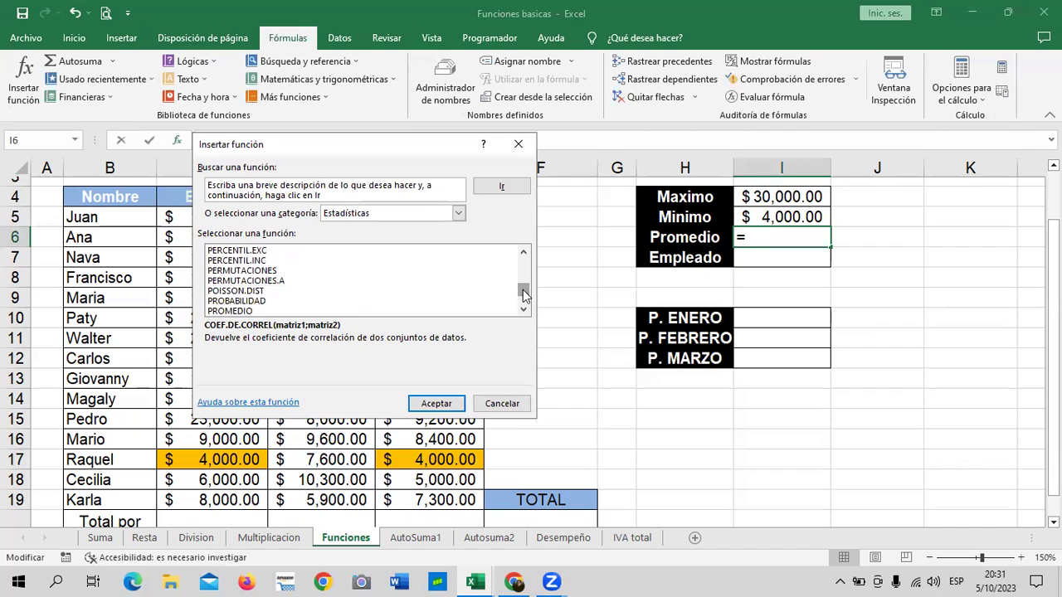
left_click(525, 310)
left_click(524, 310)
left_click(524, 310)
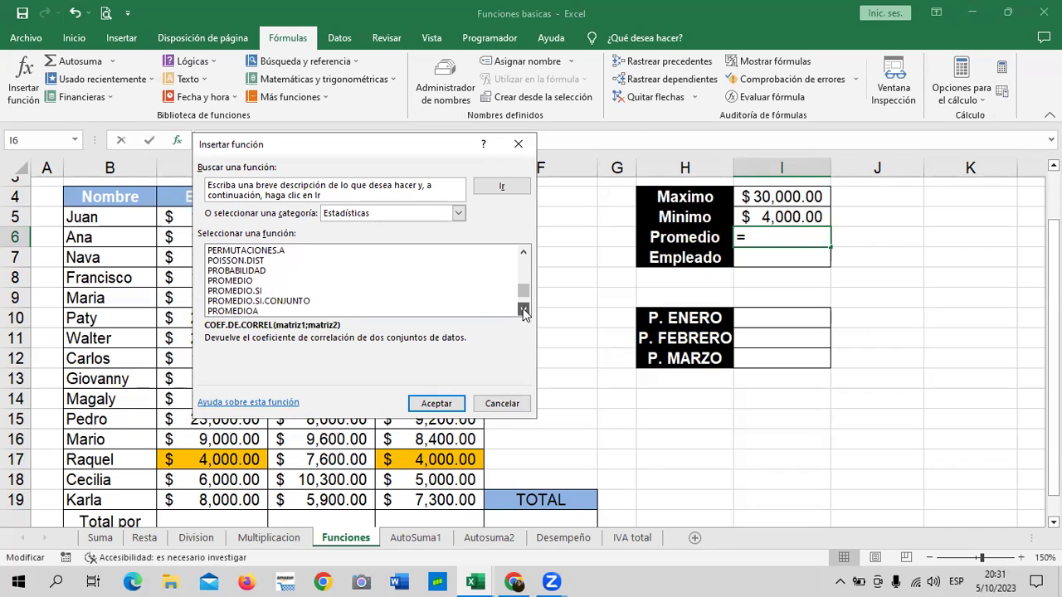
left_click(245, 281)
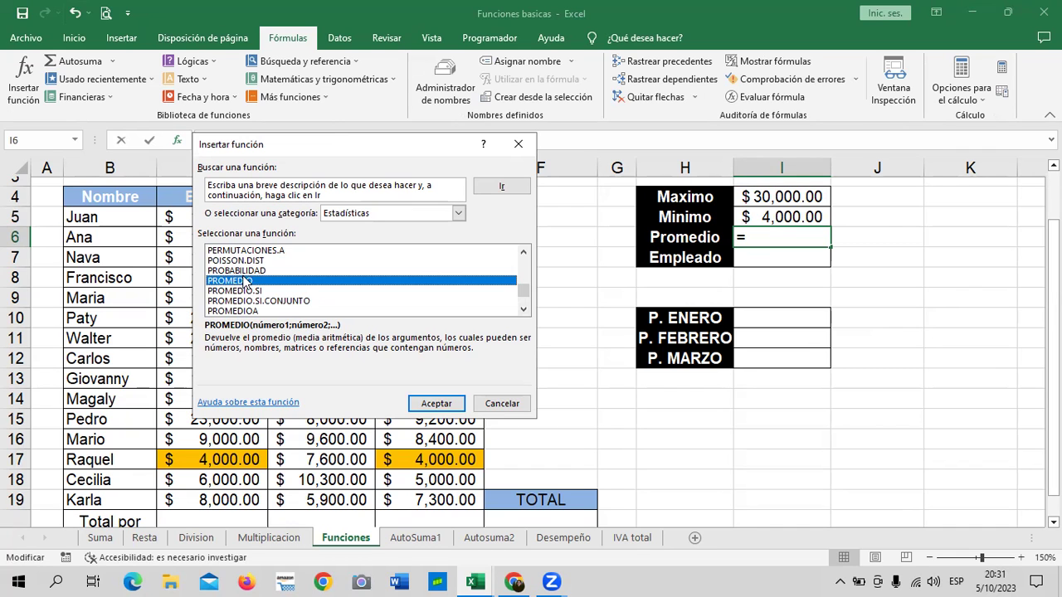
left_click(436, 404)
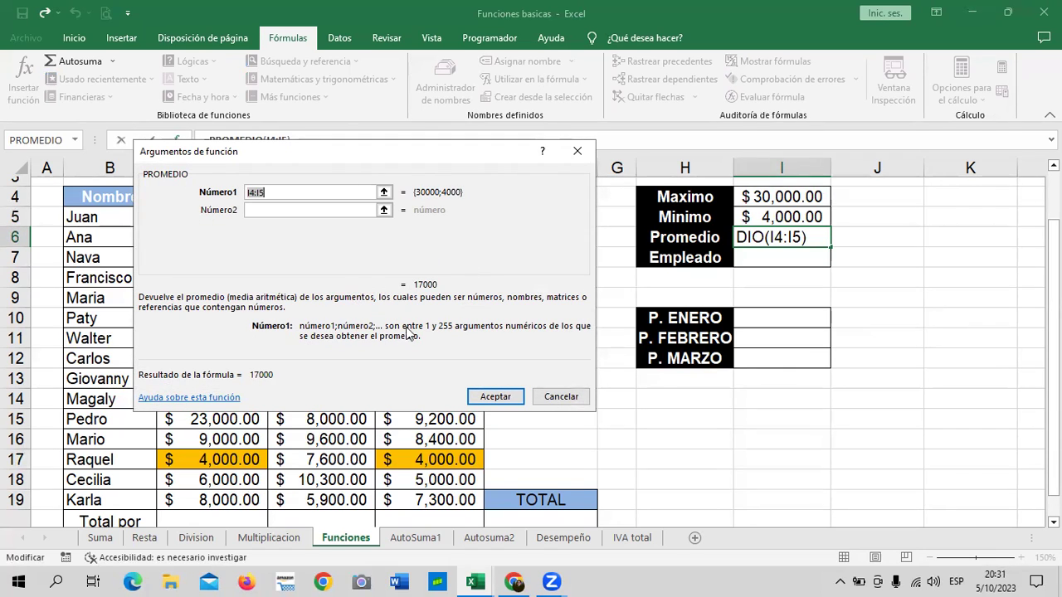
Step: Replace the suggested I4:I5 argument with C5:E19 so I6 averages all sales, $12,653.33
left_click_drag(422, 153, 453, 121)
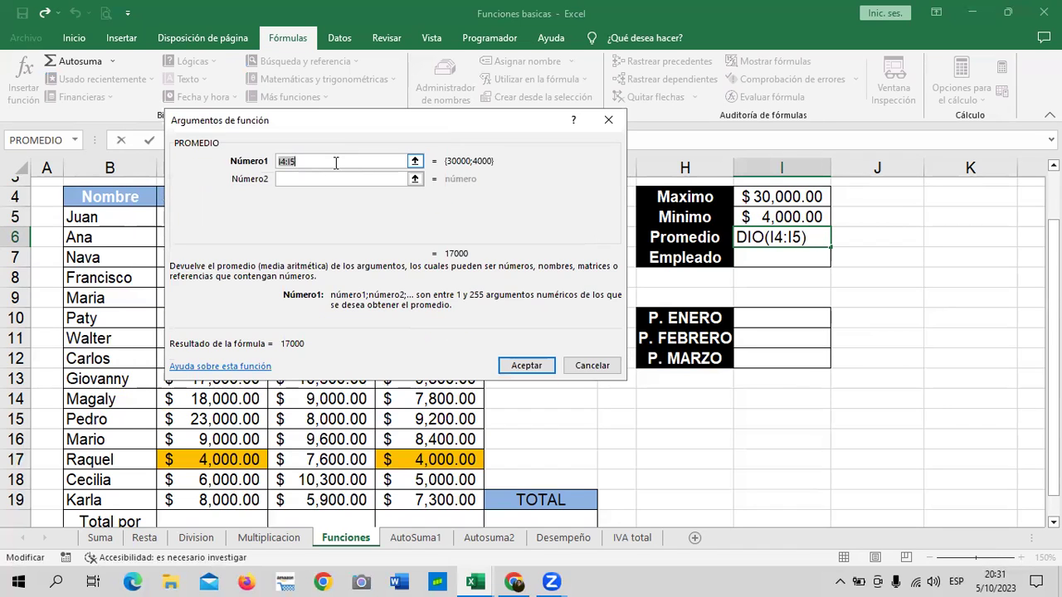
key("BackSpace")
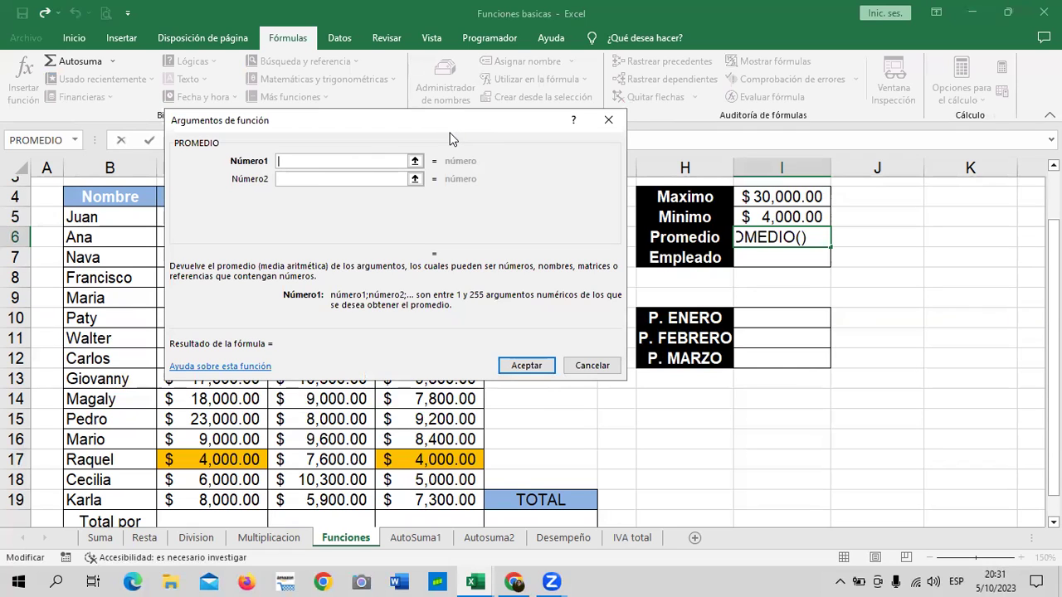
left_click_drag(450, 137, 740, 188)
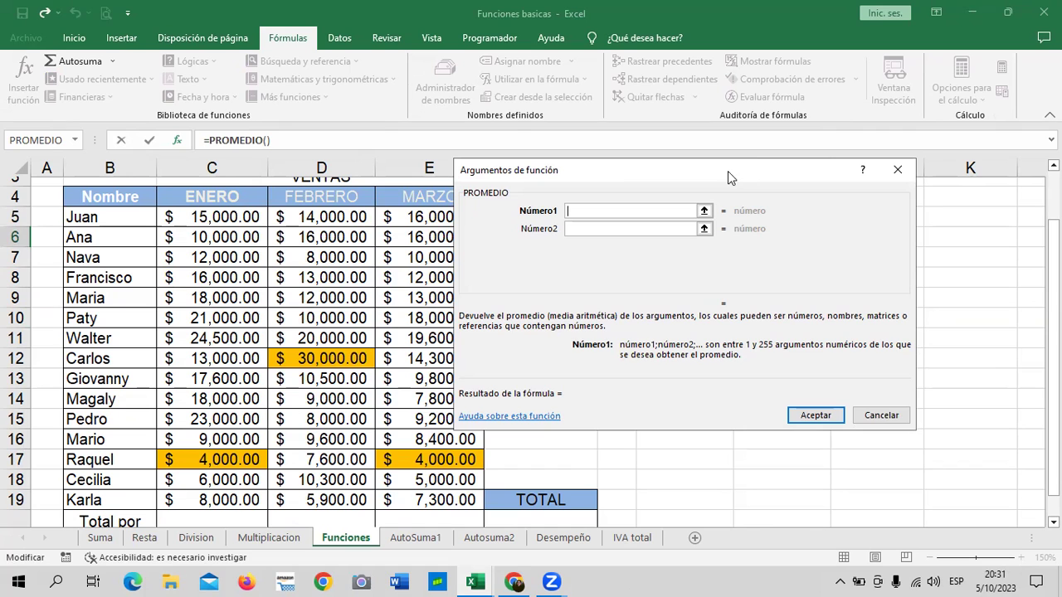
left_click_drag(728, 170, 618, 178)
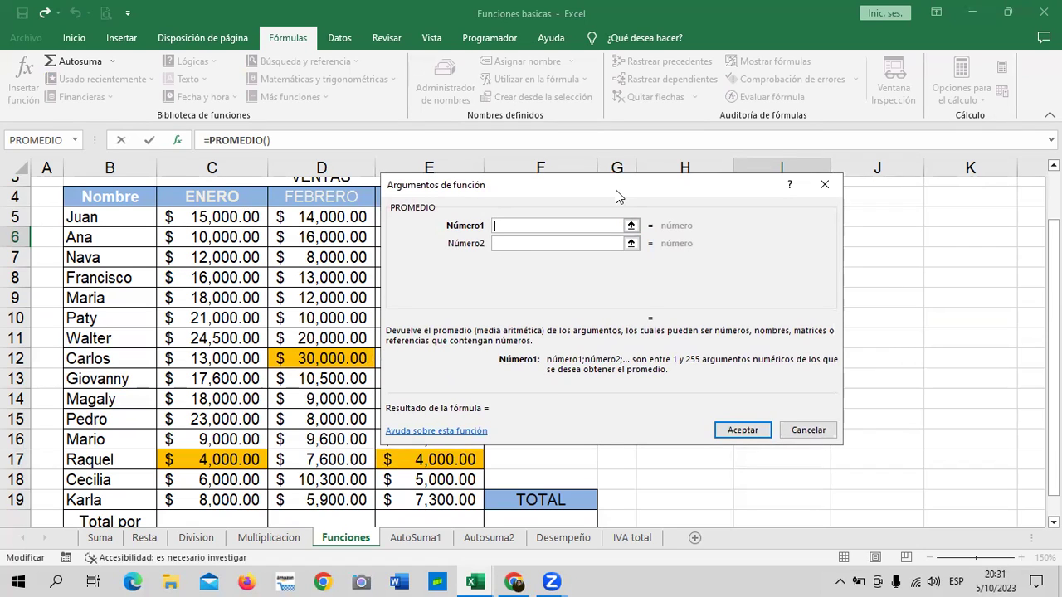
left_click_drag(616, 196, 736, 246)
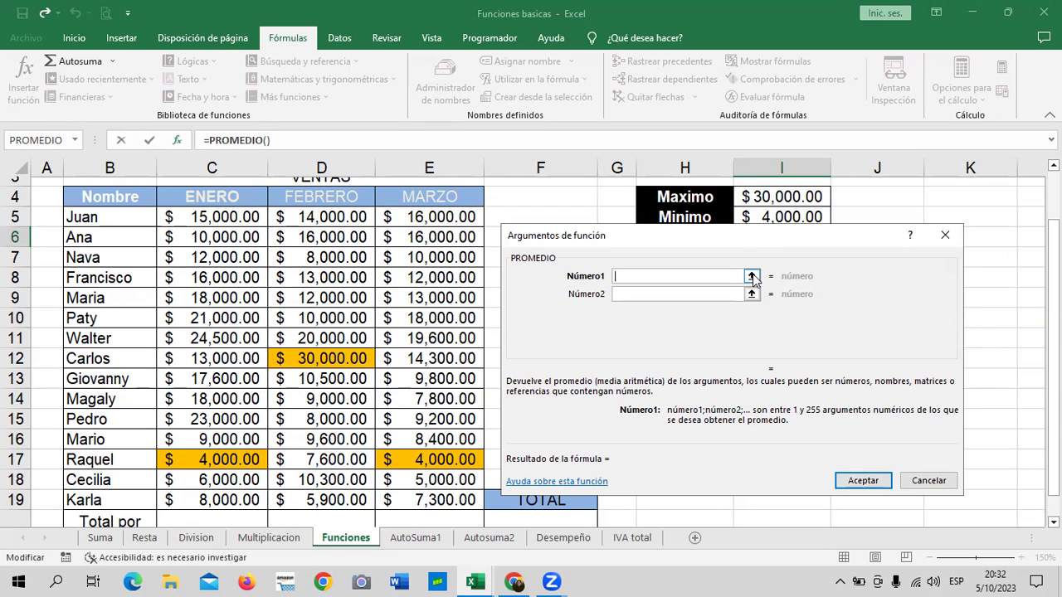
left_click(752, 276)
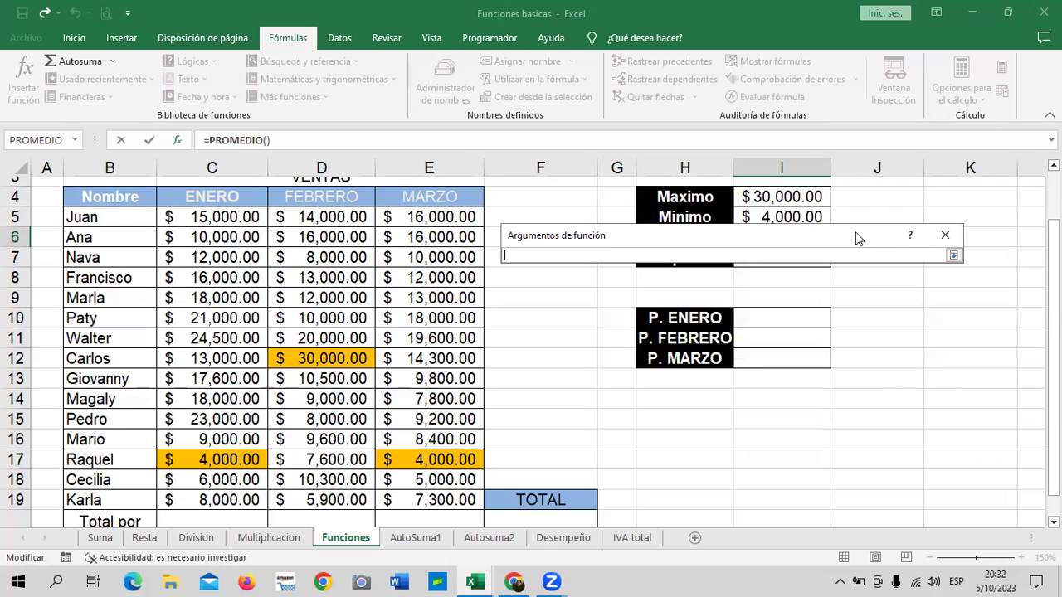
left_click_drag(849, 240, 898, 413)
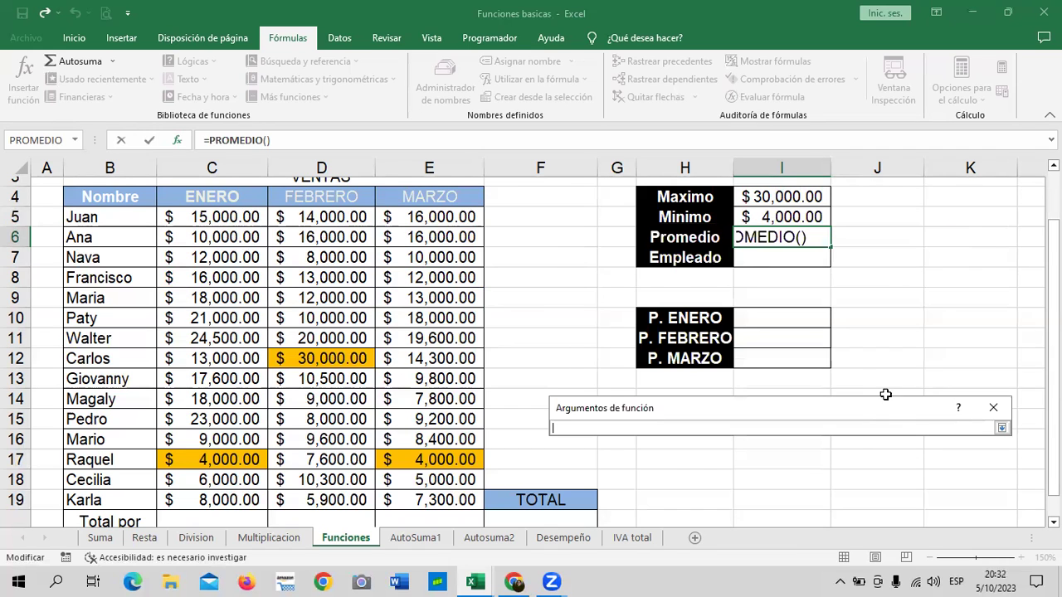
mouse_move(208, 217)
left_mouse_down()
mouse_move(405, 449)
mouse_move(412, 498)
left_mouse_up()
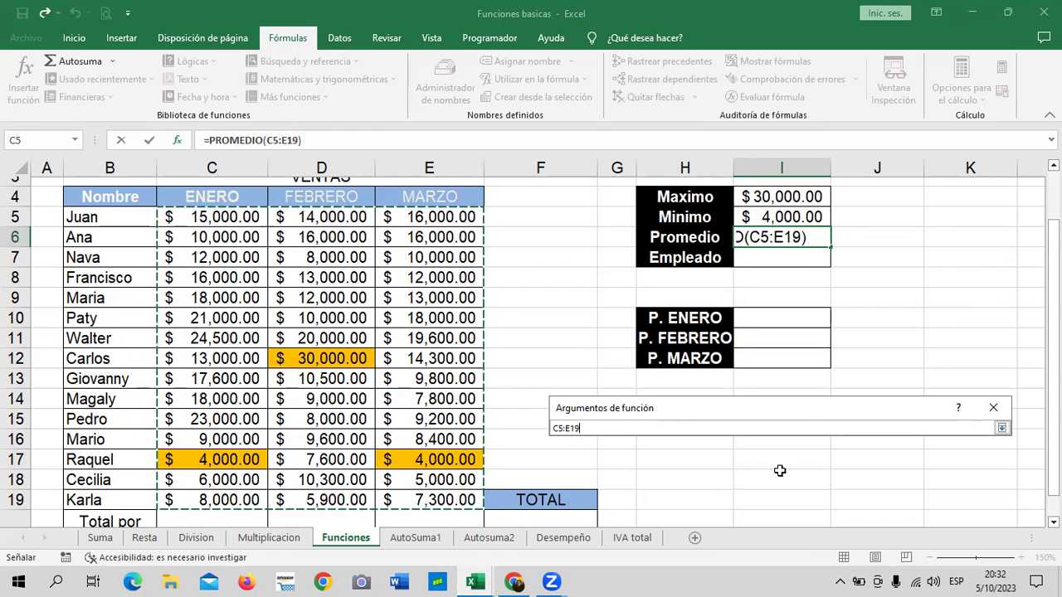
left_click(1001, 428)
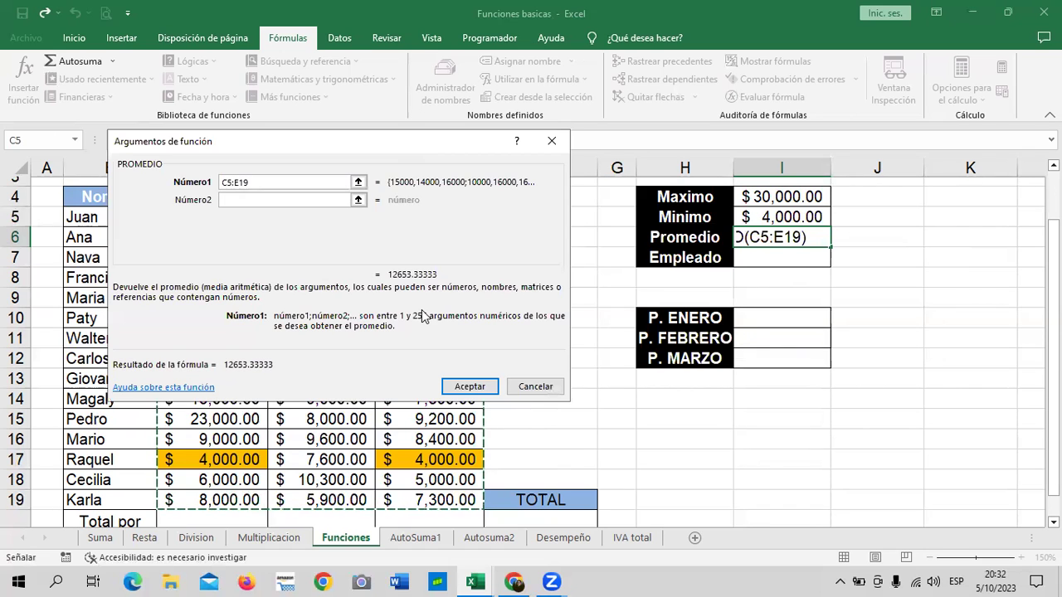
left_click(471, 387)
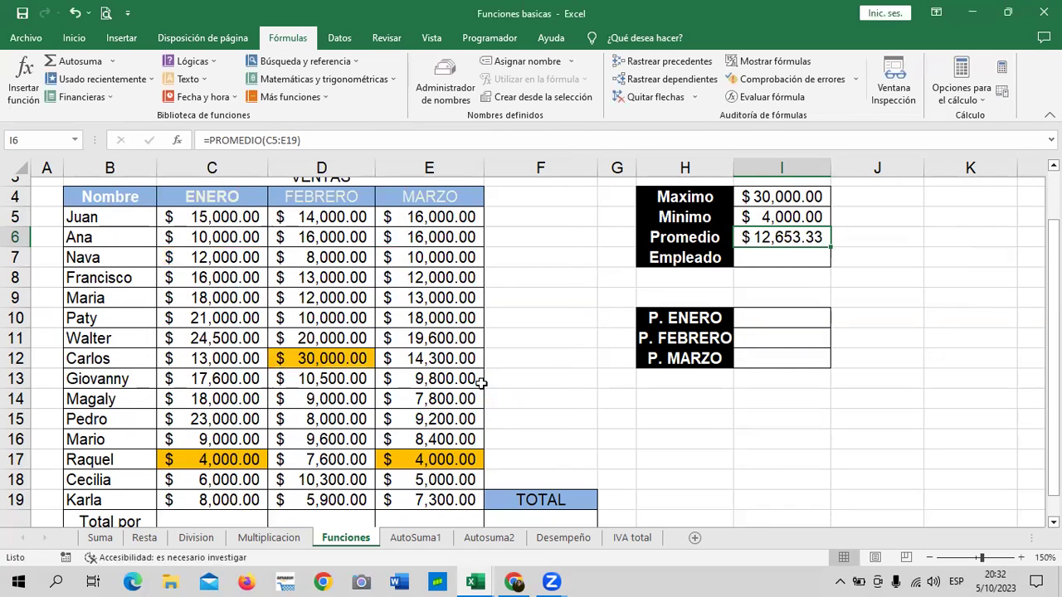
left_click(970, 336)
left_click(792, 239)
left_click(803, 257)
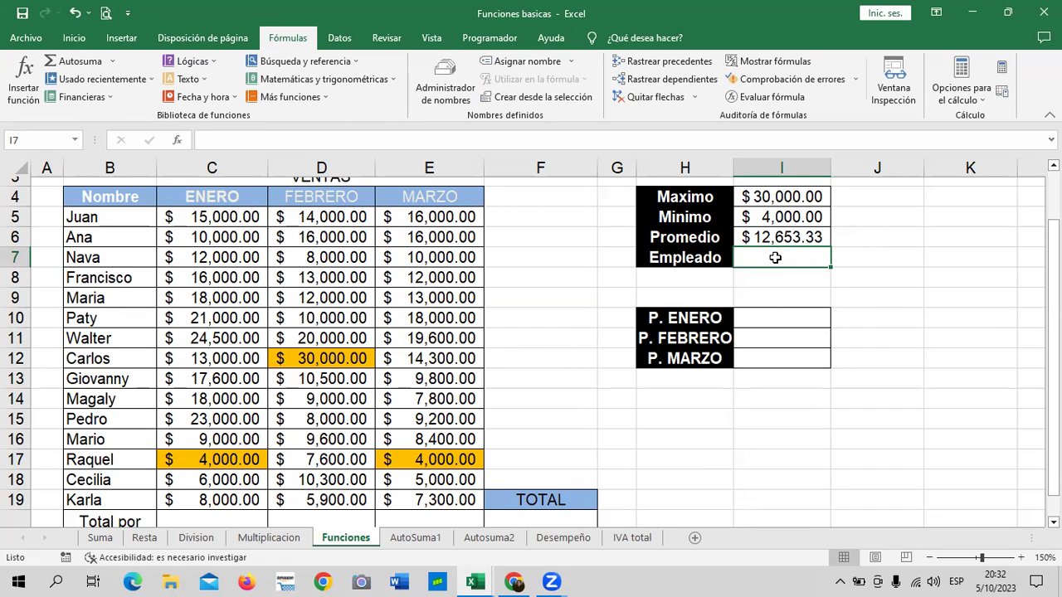
type("=")
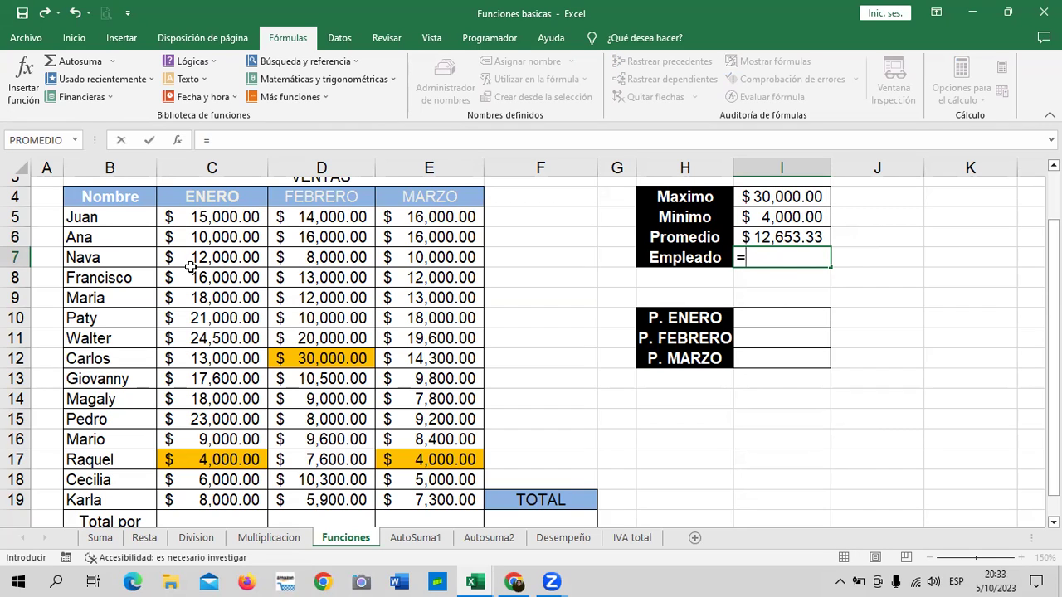
left_click(96, 277)
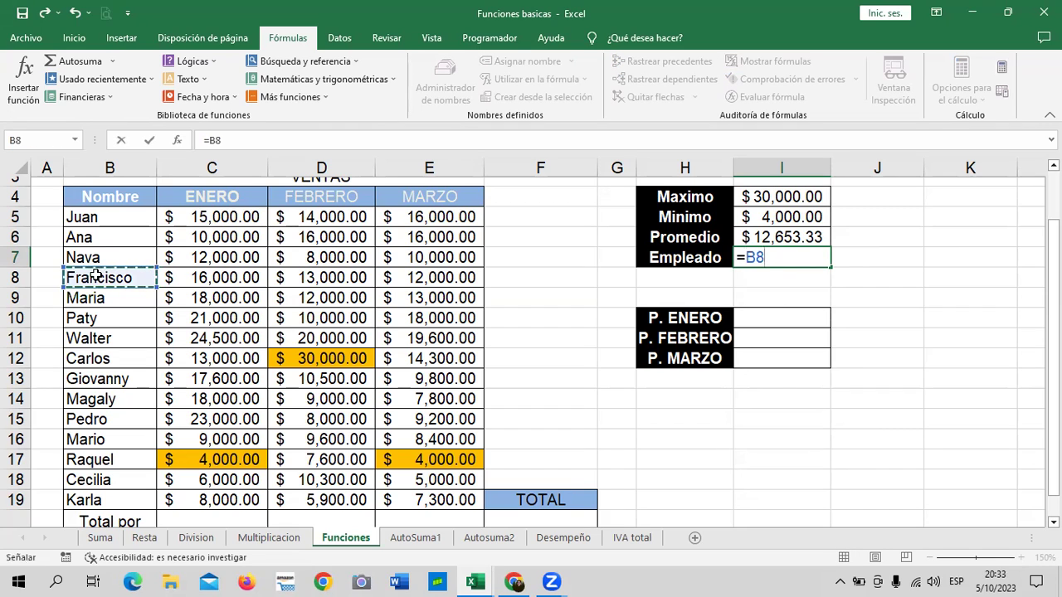
key("Return")
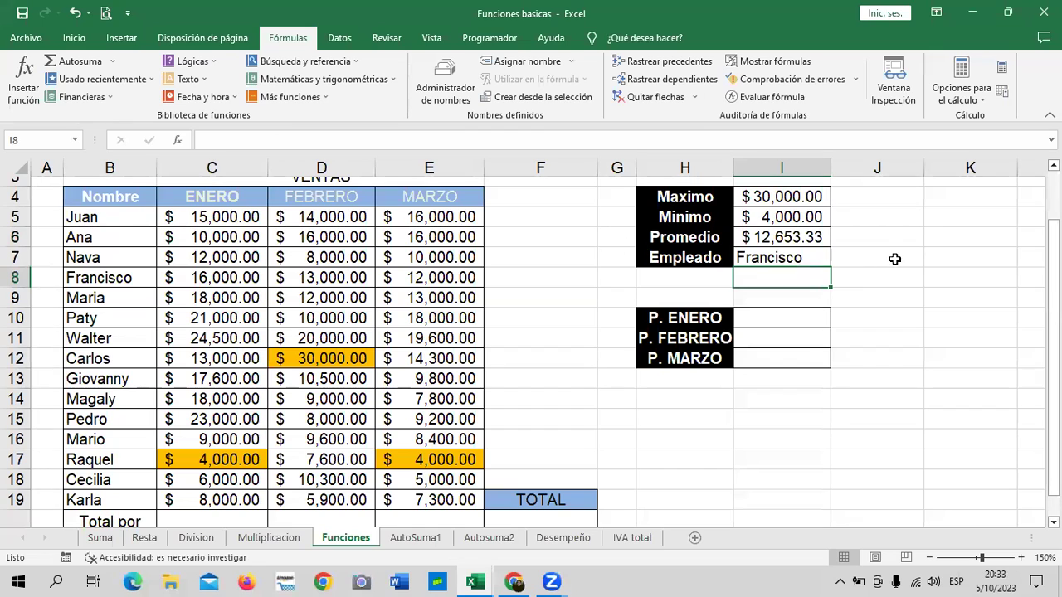
left_click(790, 258)
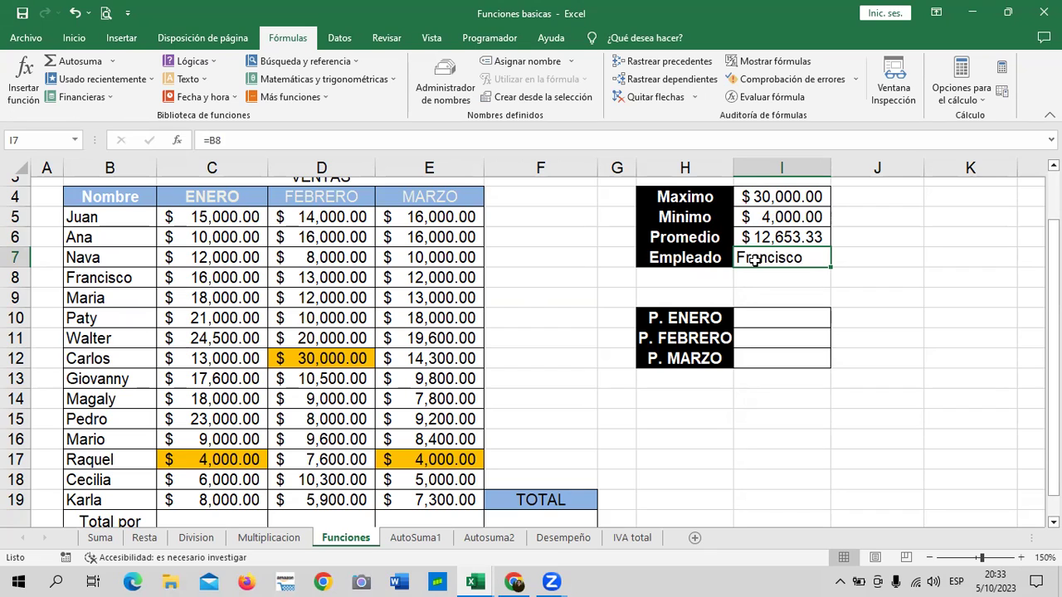
key("Delete")
Step: Enter =B12 in the Empleado cell I7 so it shows Carlos
left_click(925, 269)
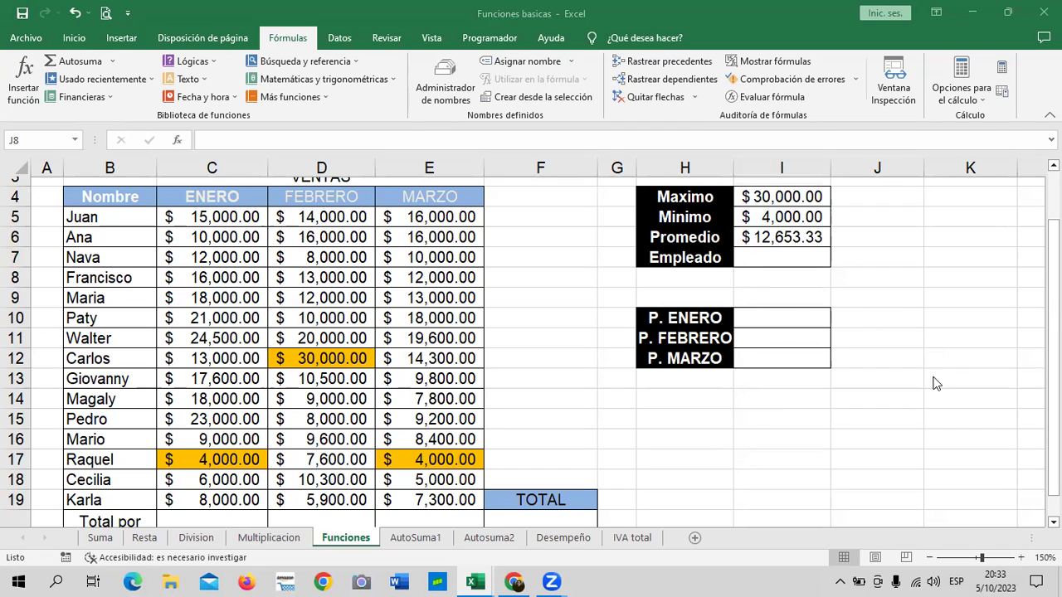
left_click(776, 257)
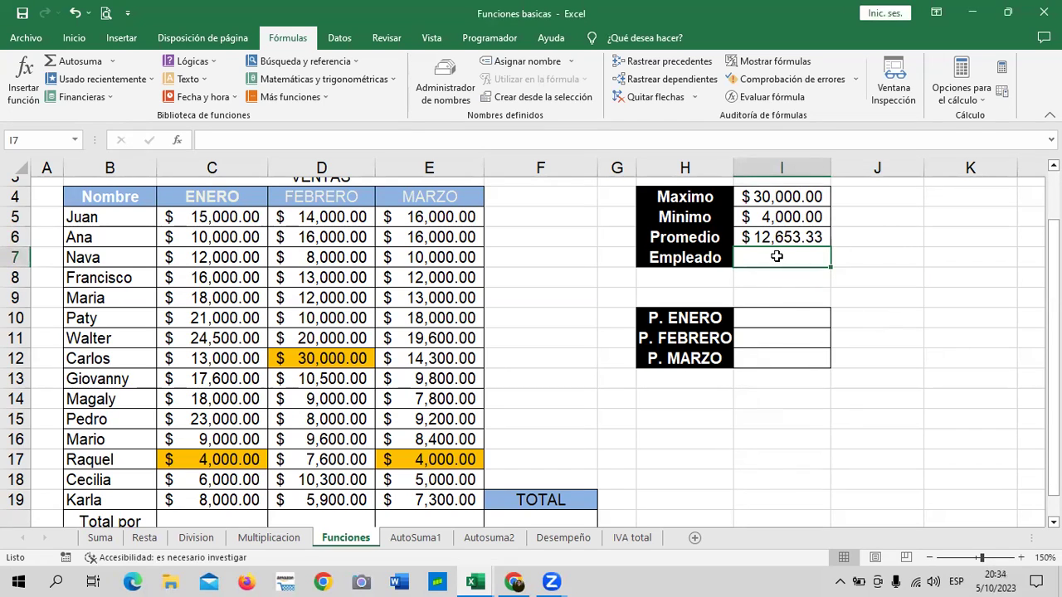
type("=")
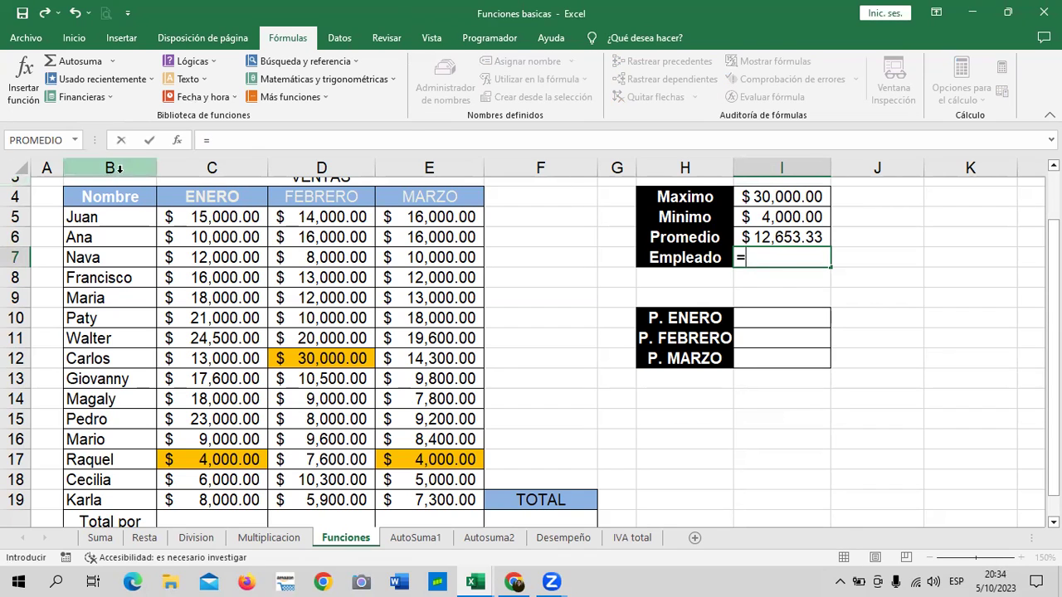
left_click(88, 358)
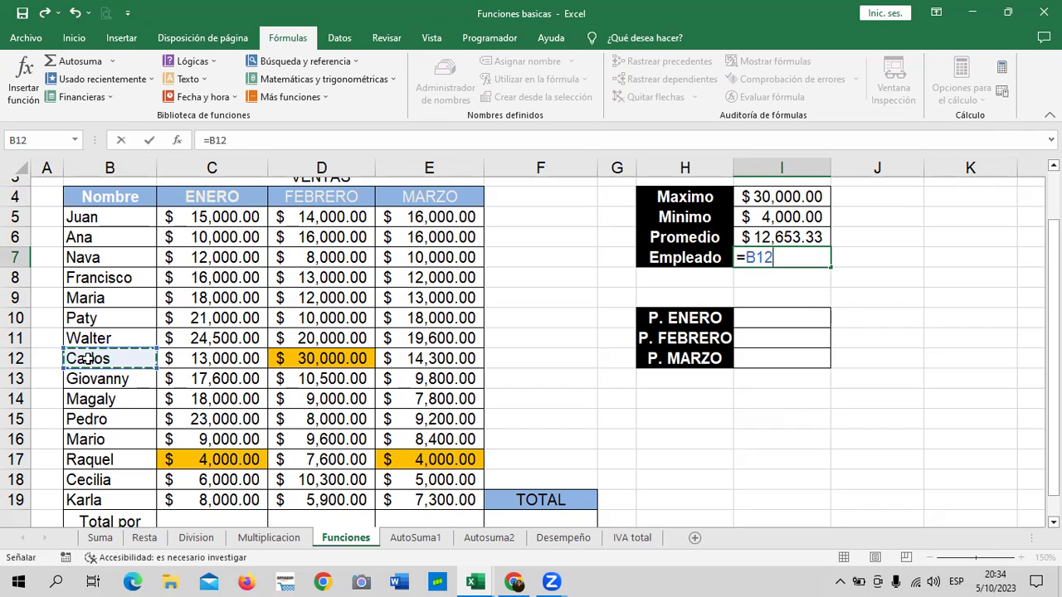
key("Return")
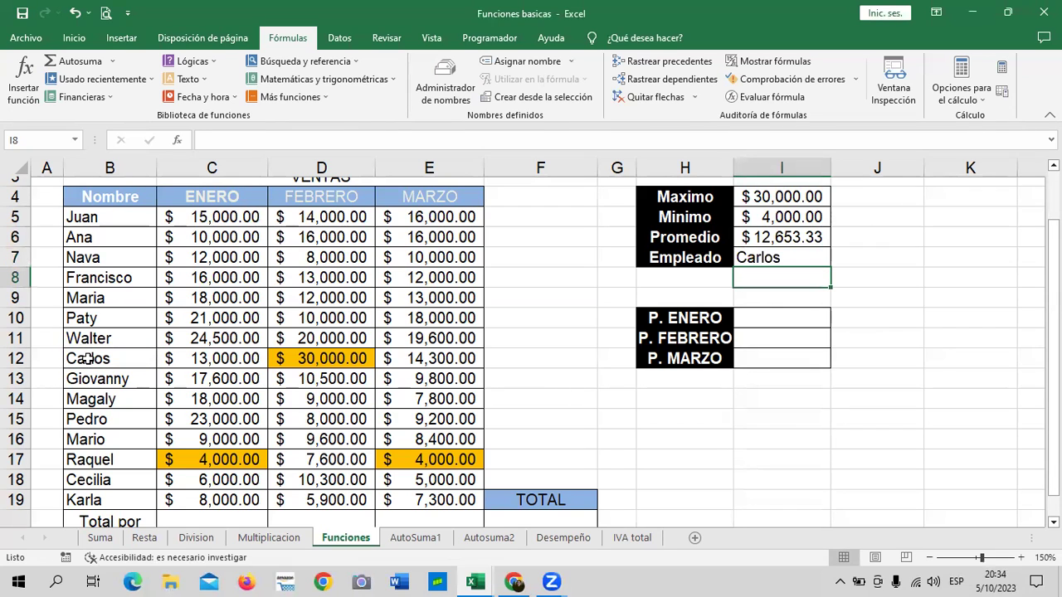
Step: Enter =Multiplicacion!A5 in J7 to show the first product name, Buzon de Jardin
left_click(883, 256)
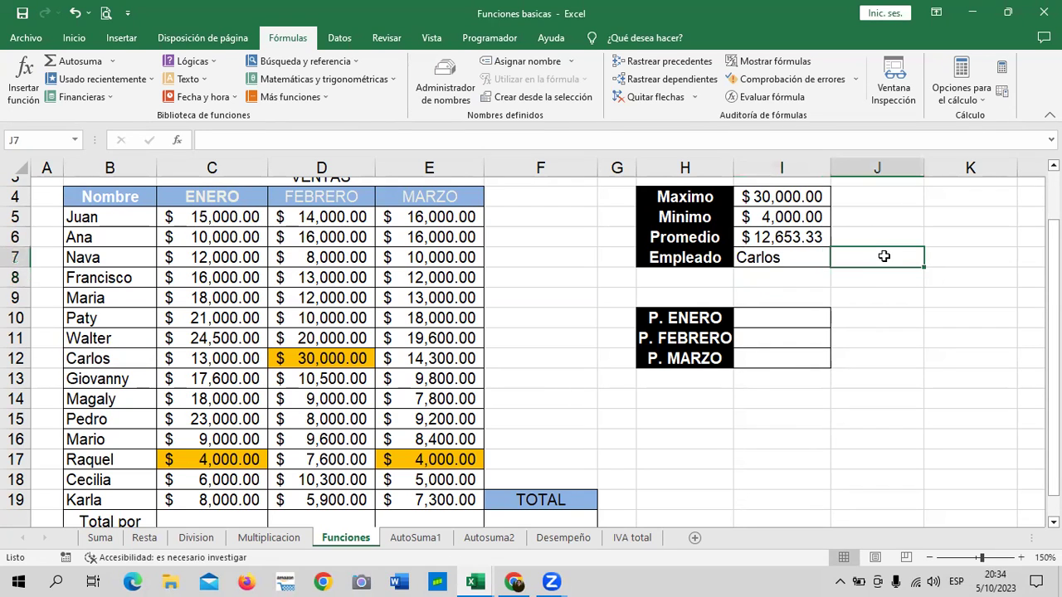
type("=")
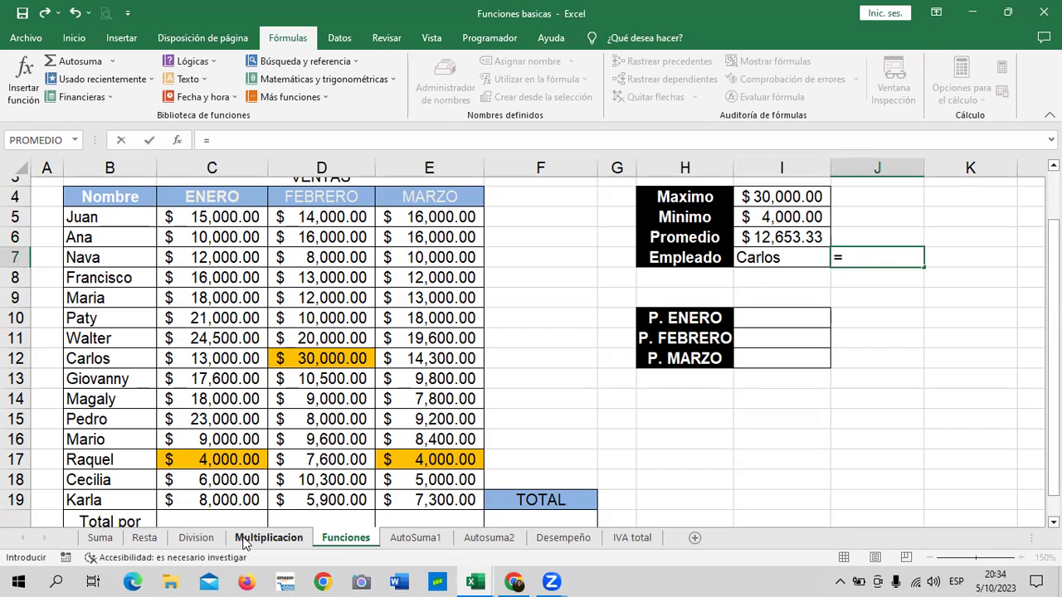
left_click(268, 537)
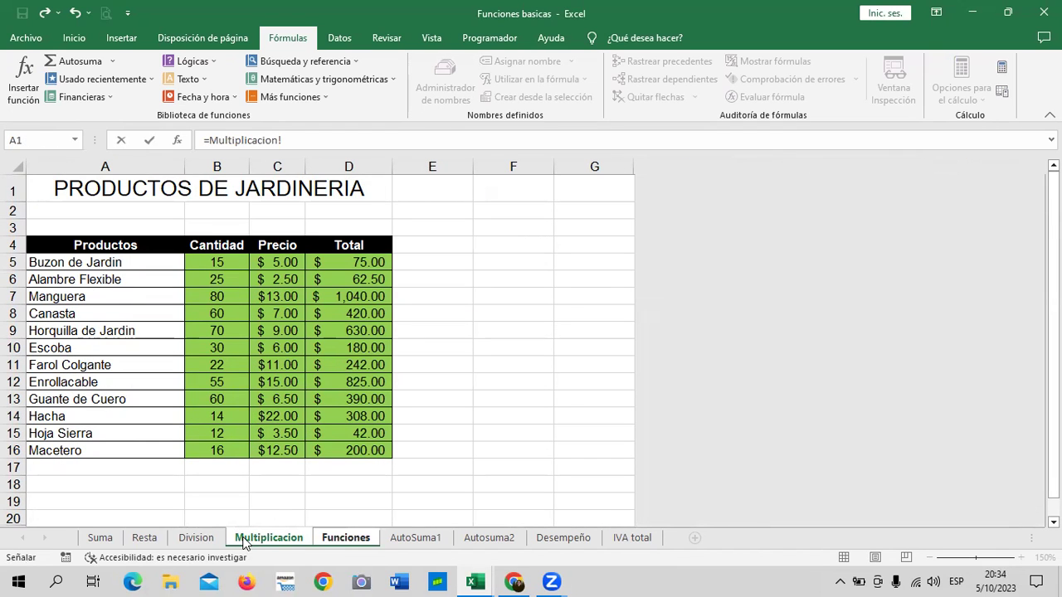
left_click(122, 264)
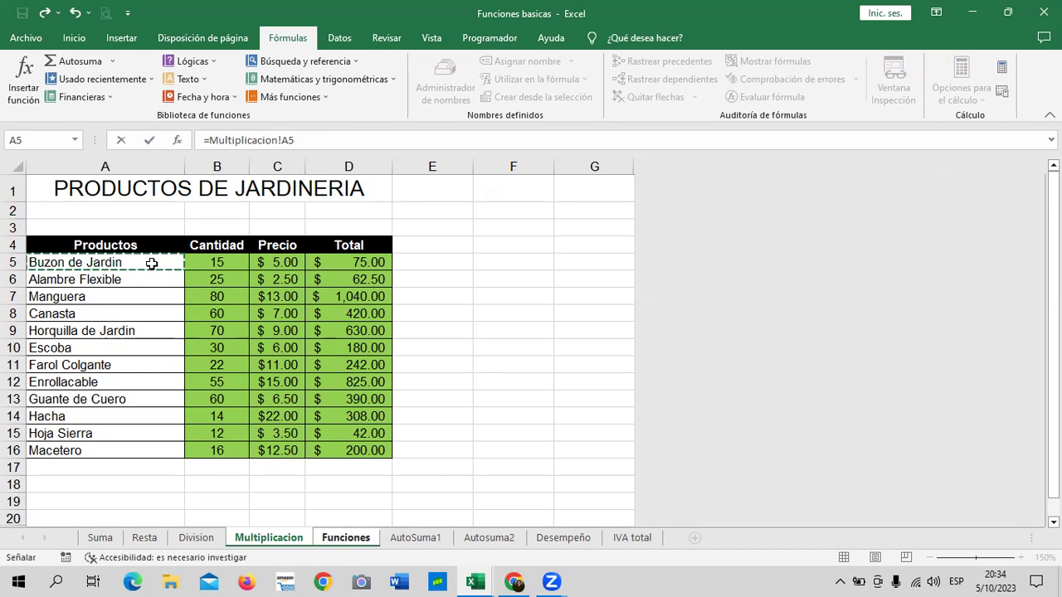
key("Return")
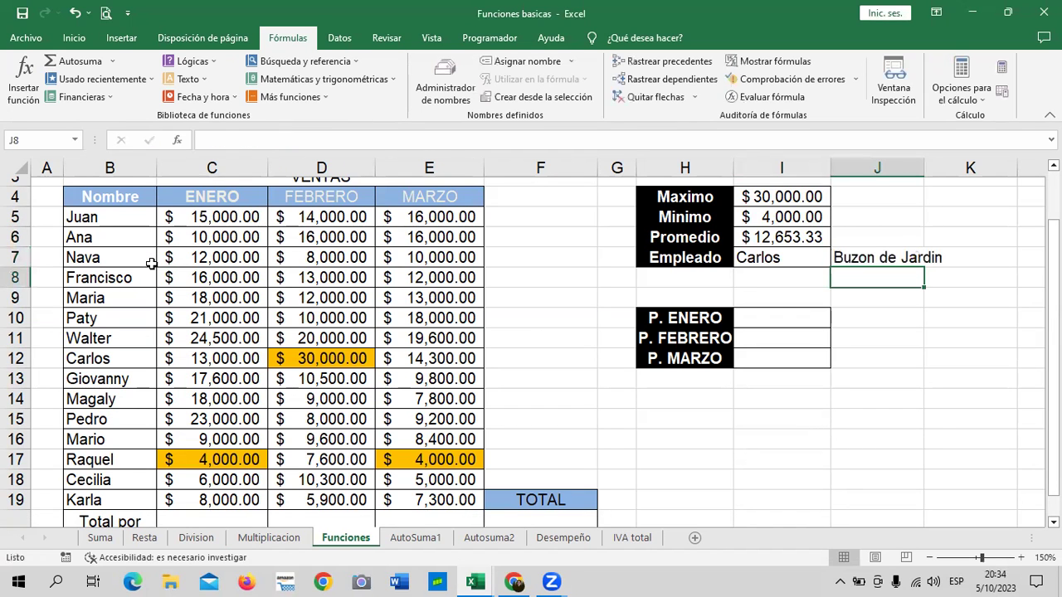
Step: Auto-fit column J, fill the product formula down to J14, and select J7:J14
left_click(910, 261)
left_click_drag(926, 174, 946, 168)
double_click(947, 168)
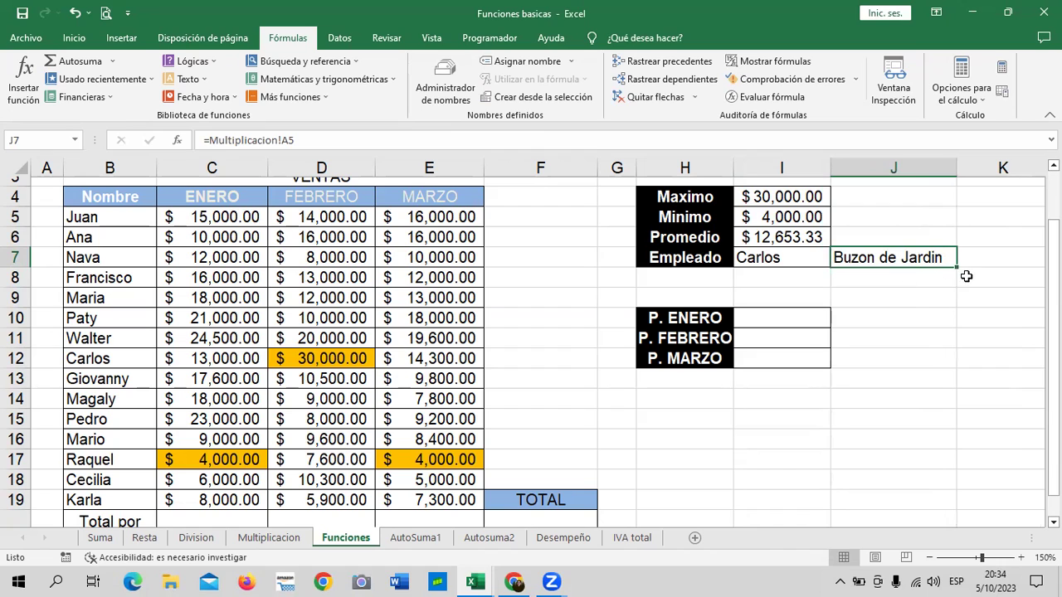
left_click_drag(956, 267, 972, 411)
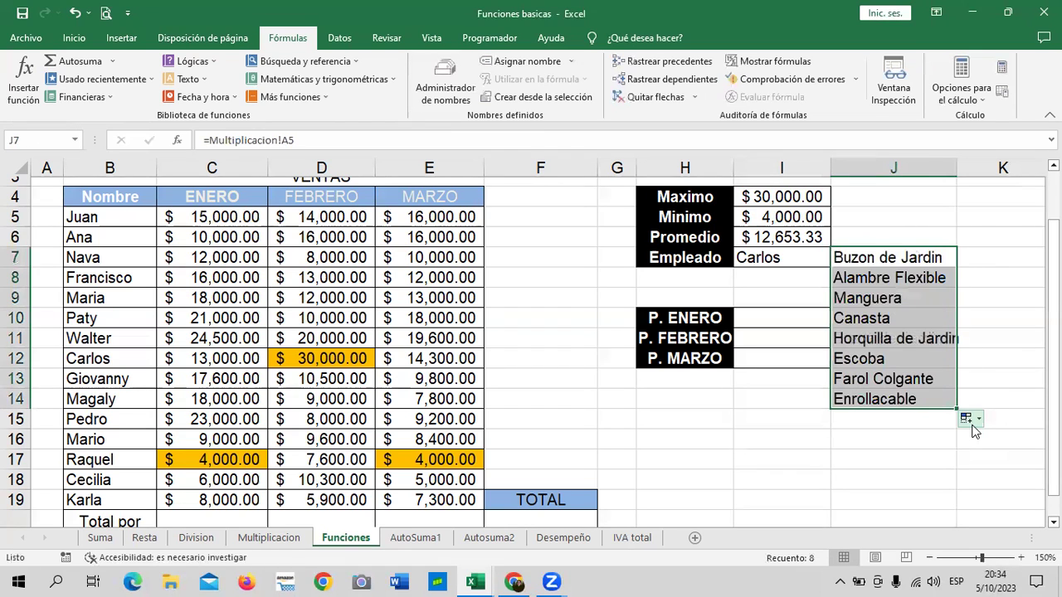
double_click(955, 168)
left_click(930, 396)
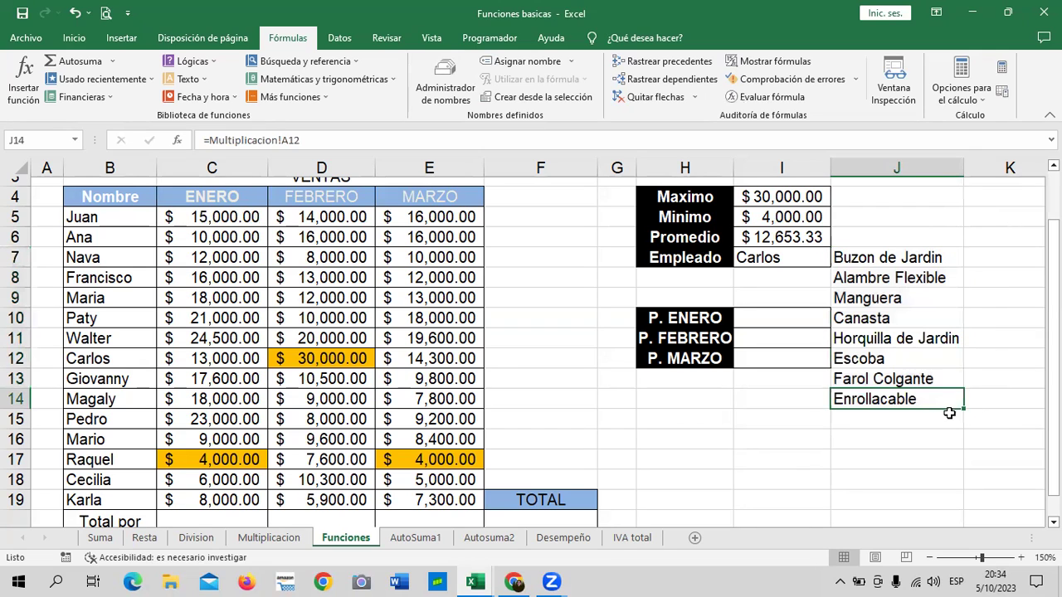
left_click(908, 255)
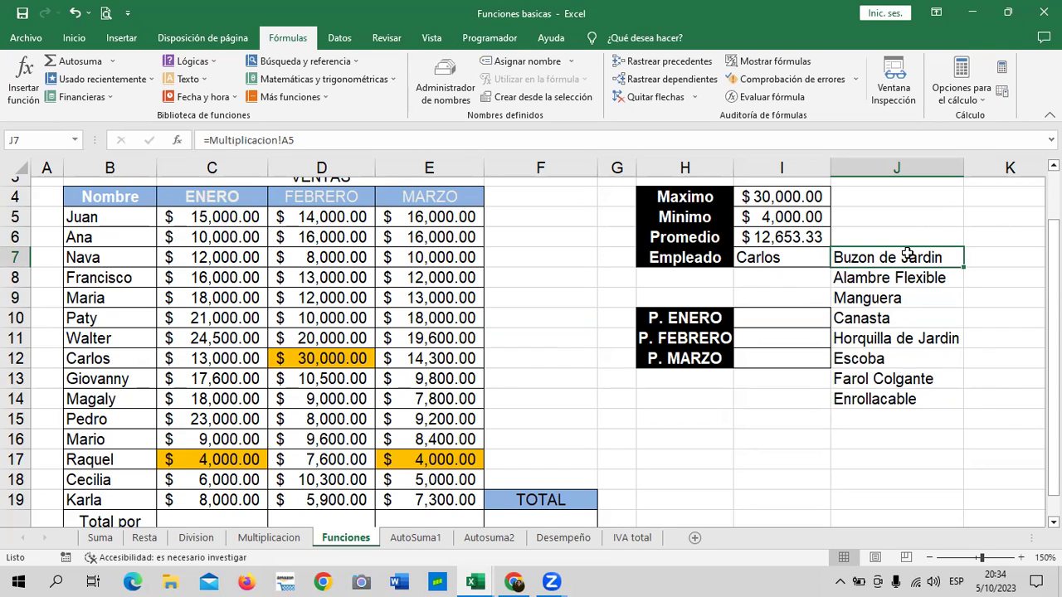
key("XF86AudioRaiseVolume")
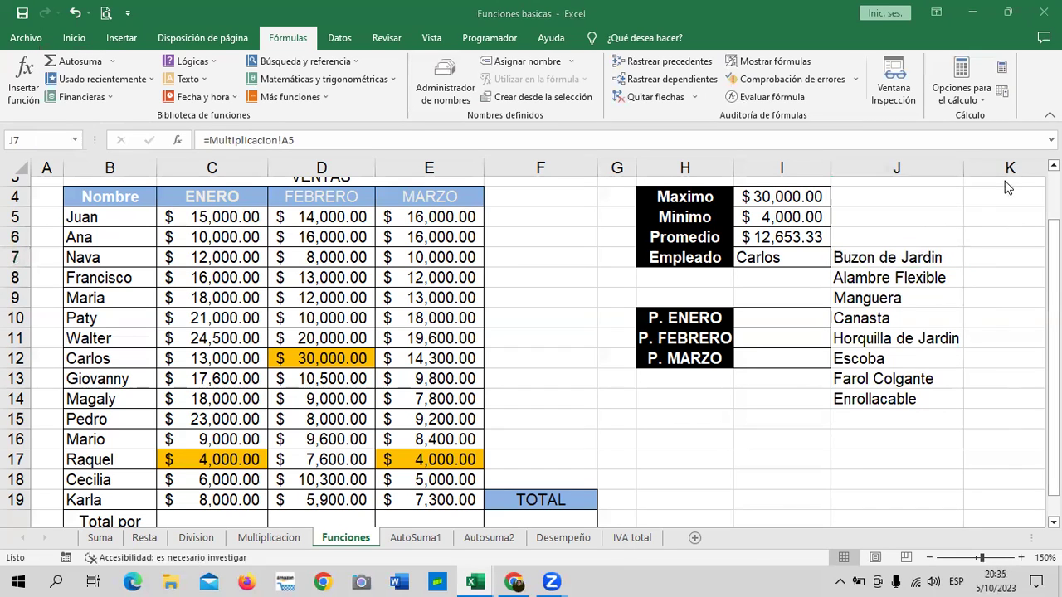
left_click_drag(892, 255, 878, 390)
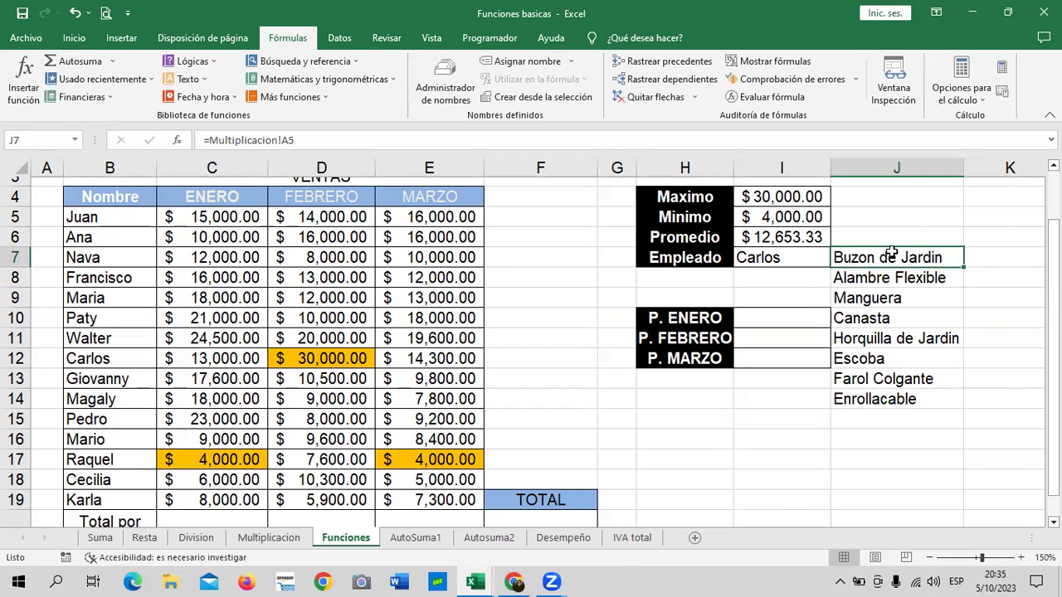
key("Delete")
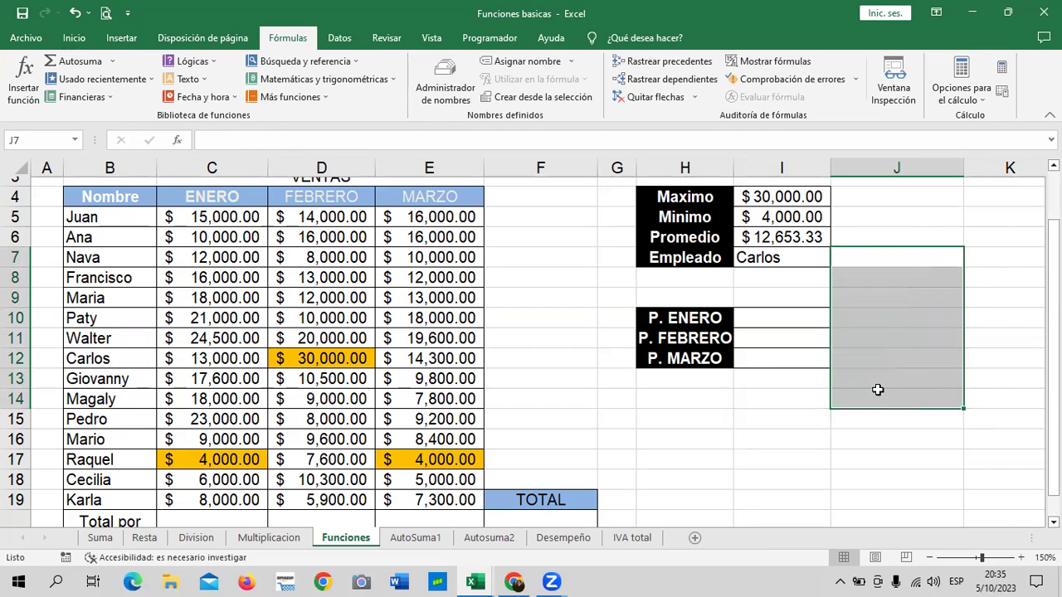
left_click(908, 475)
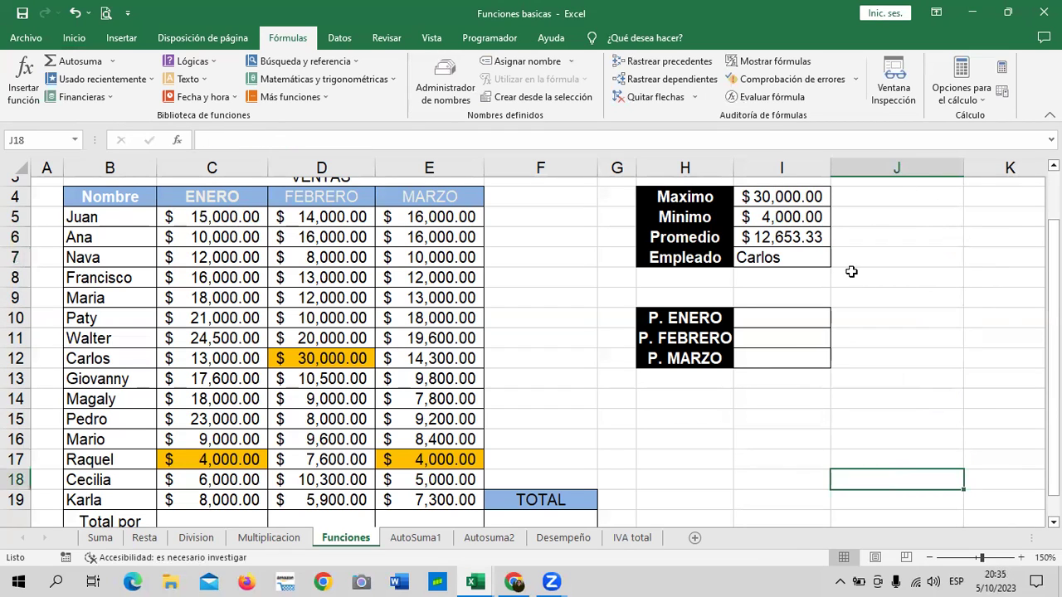
left_click(297, 541)
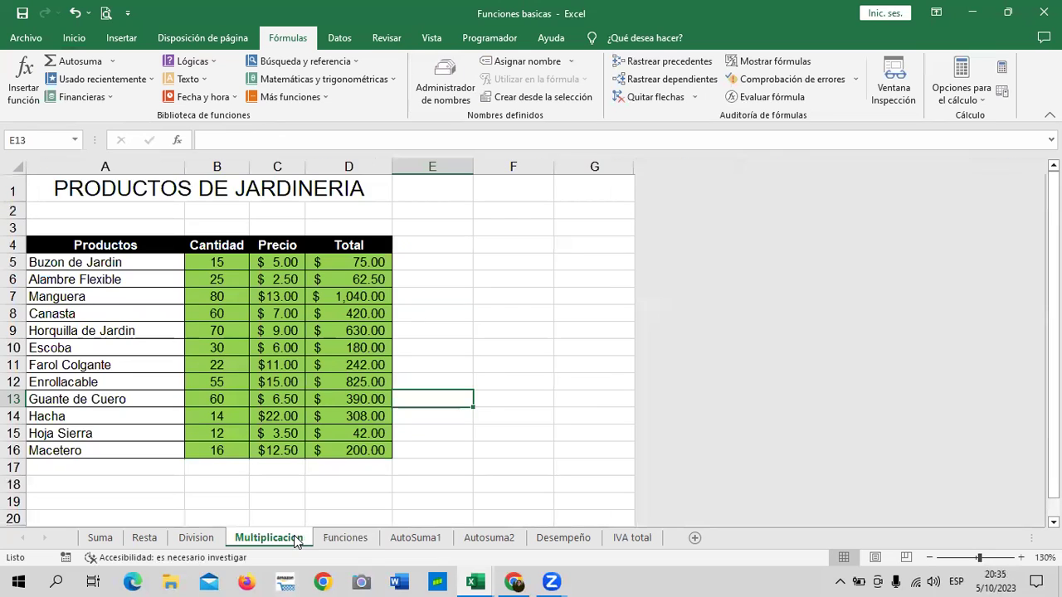
left_click(343, 541)
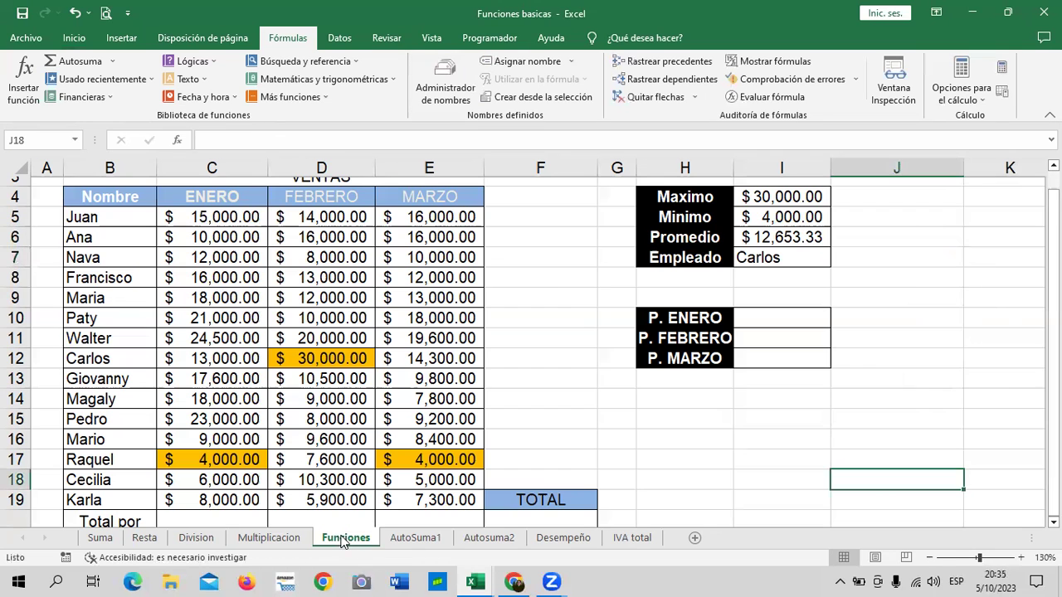
left_click(954, 261)
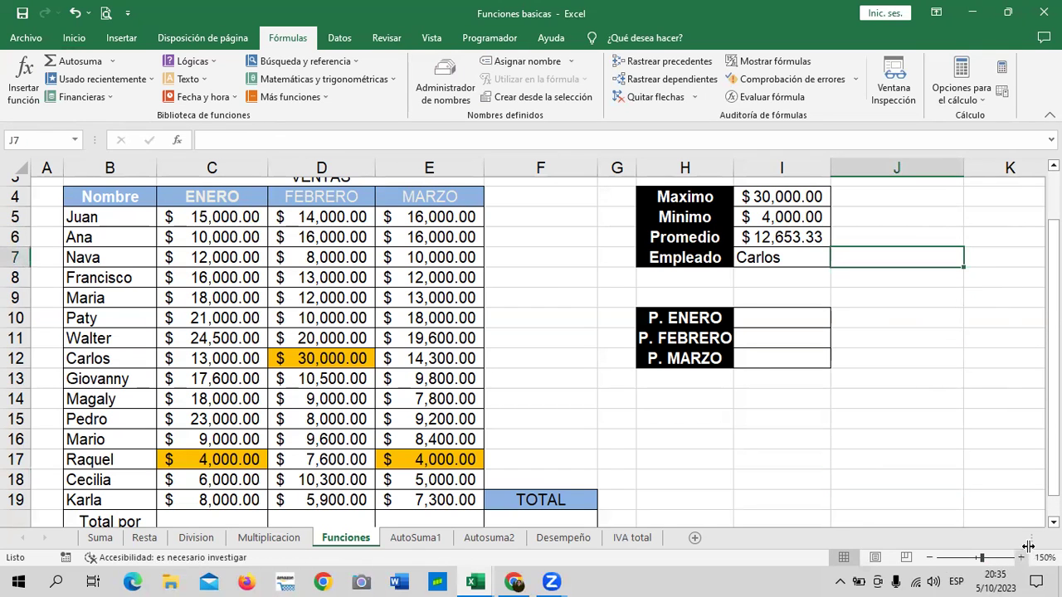
left_click(964, 477)
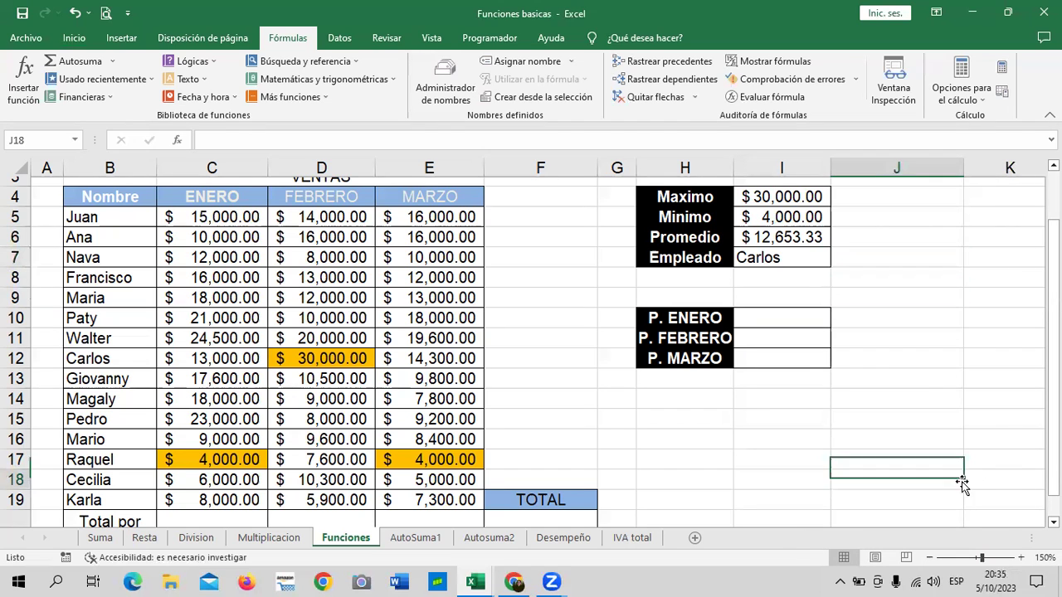
left_click(964, 512)
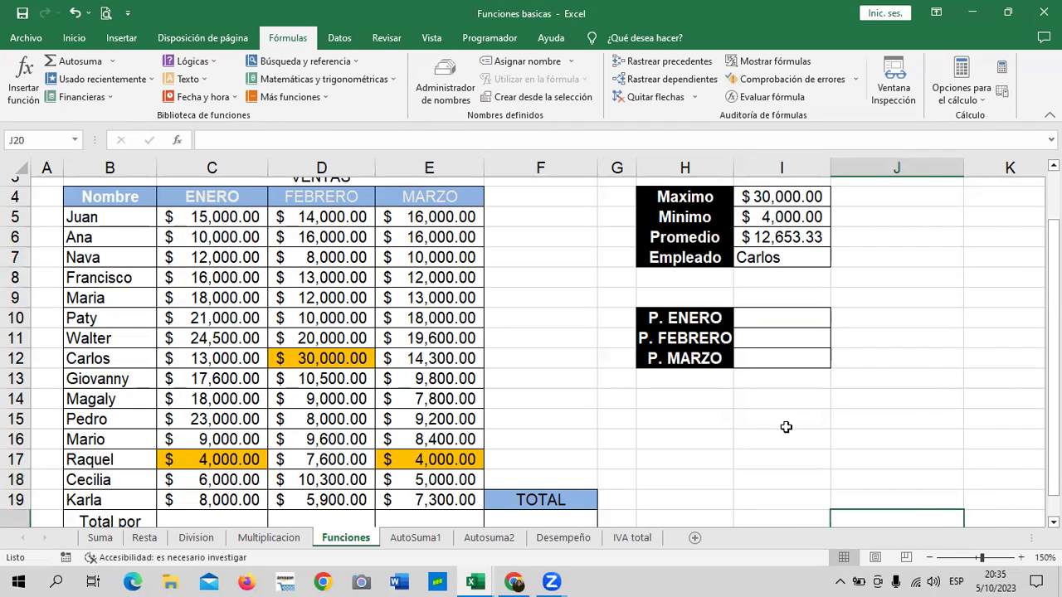
scroll(718, 426, "down", 2)
scroll(896, 481, "up", 3)
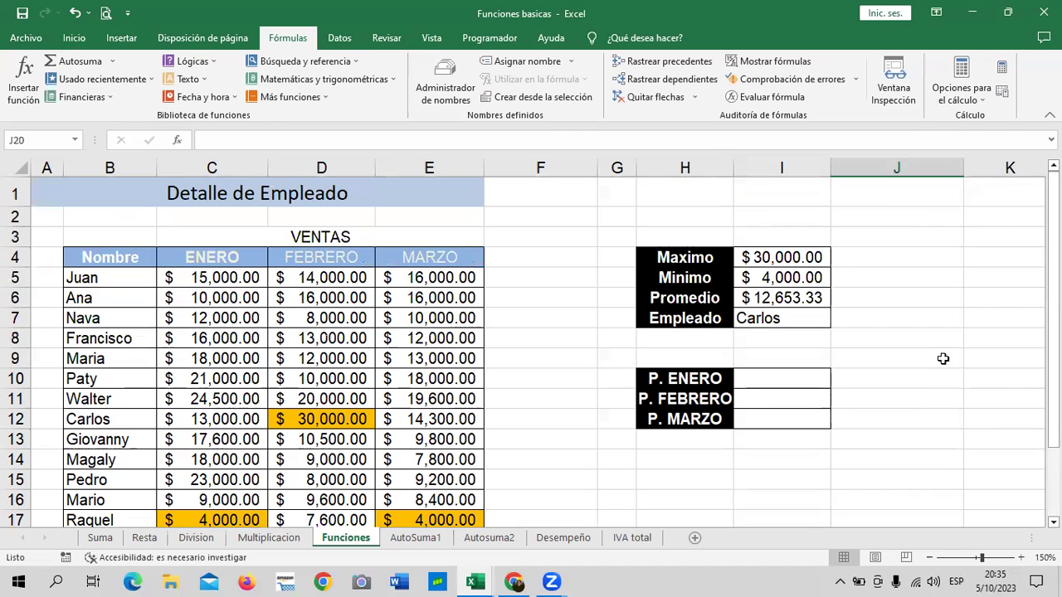
left_click(989, 358)
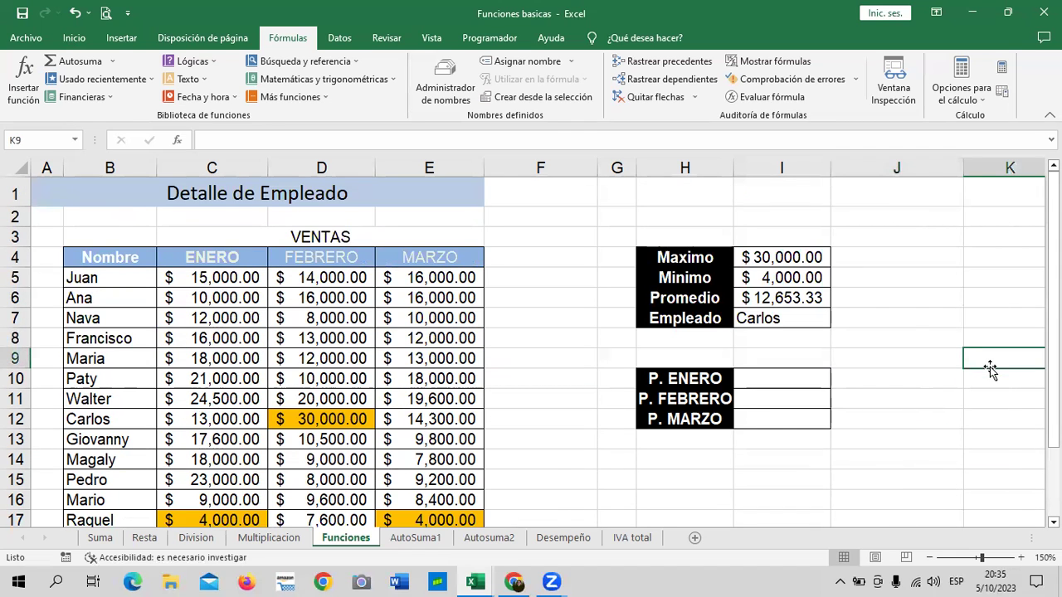
scroll(990, 369, "right", 4)
left_click(610, 257)
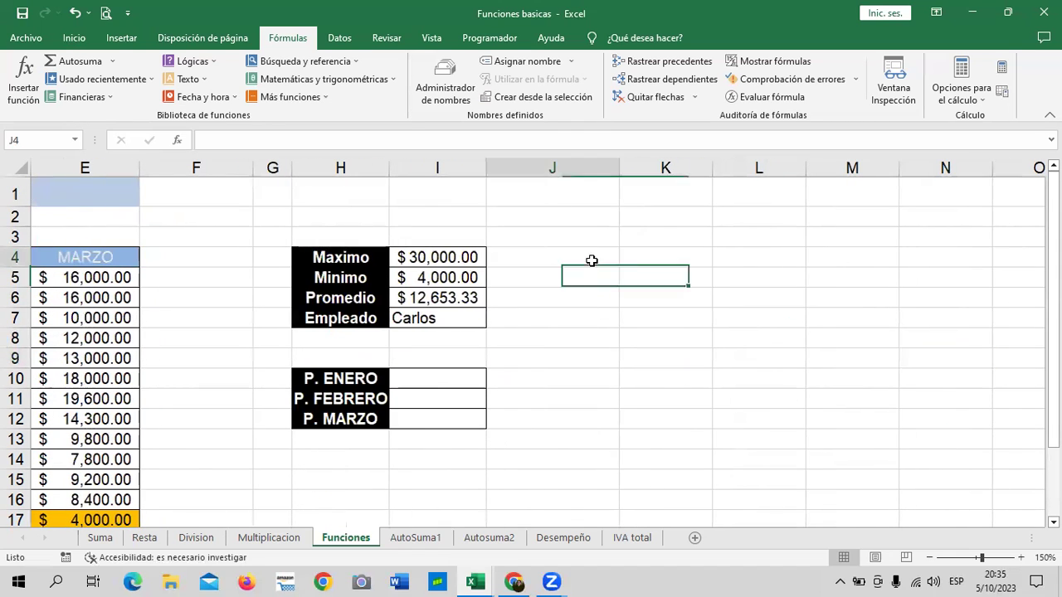
left_click(678, 236)
Step: Add the 'productos' heading in K3 and link K4 to Multiplicacion!A5 (Buzon de Jardin)
type("product")
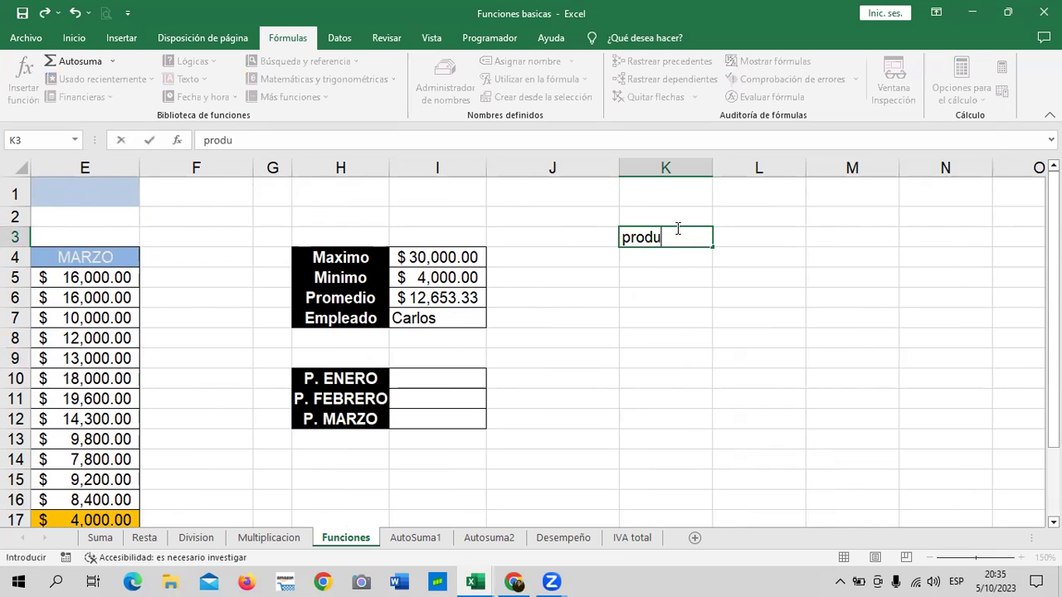
type("os")
key("Return")
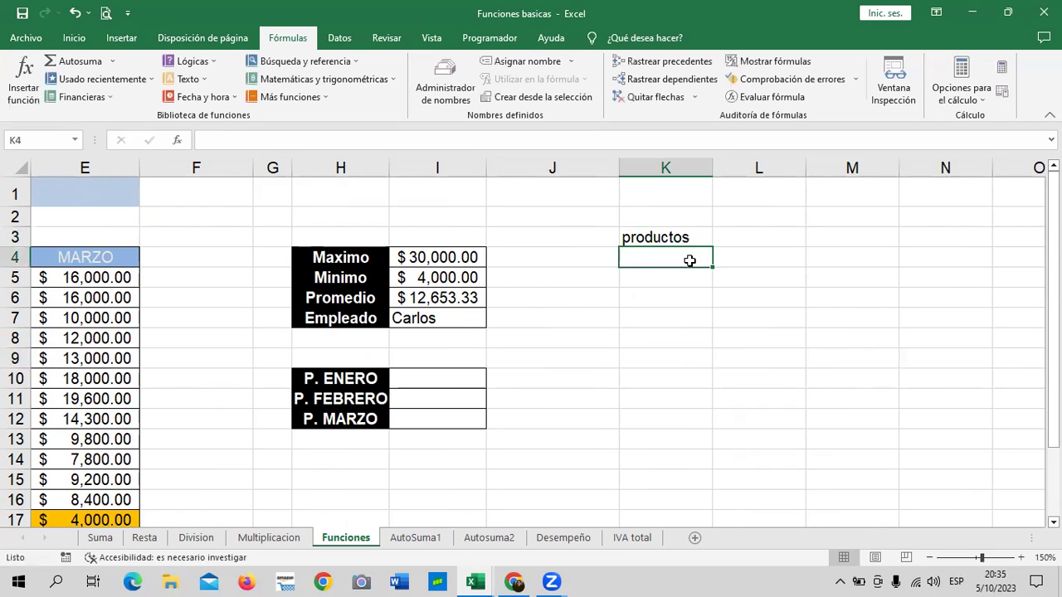
left_click(648, 238)
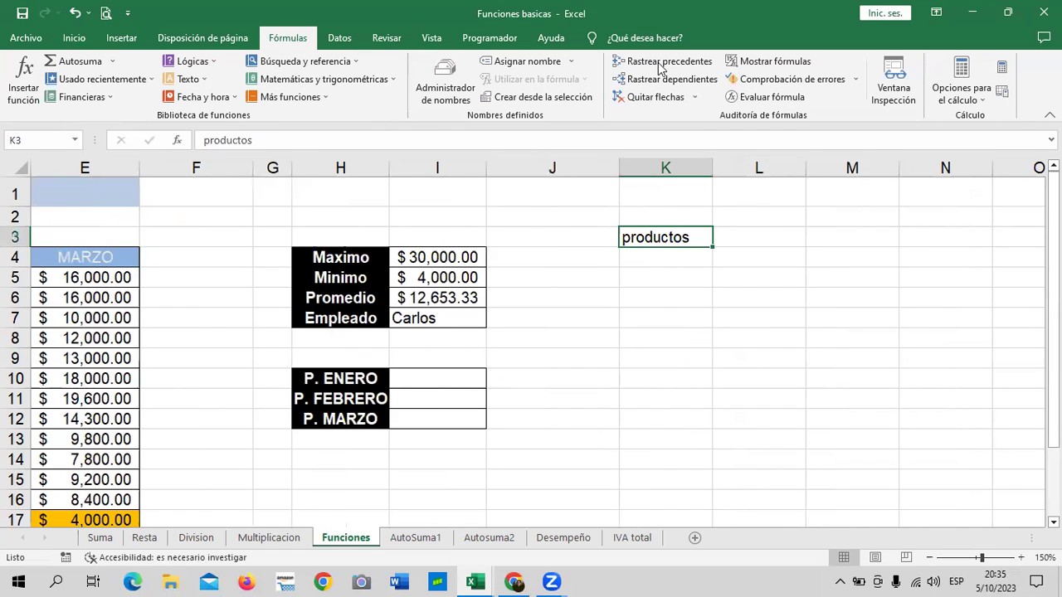
left_click(629, 260)
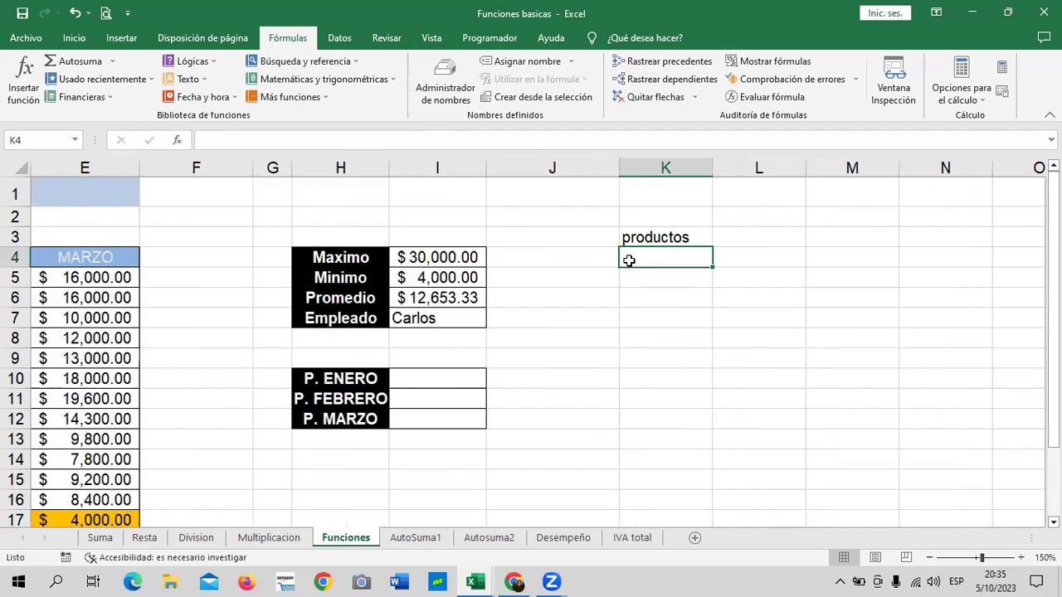
type("=")
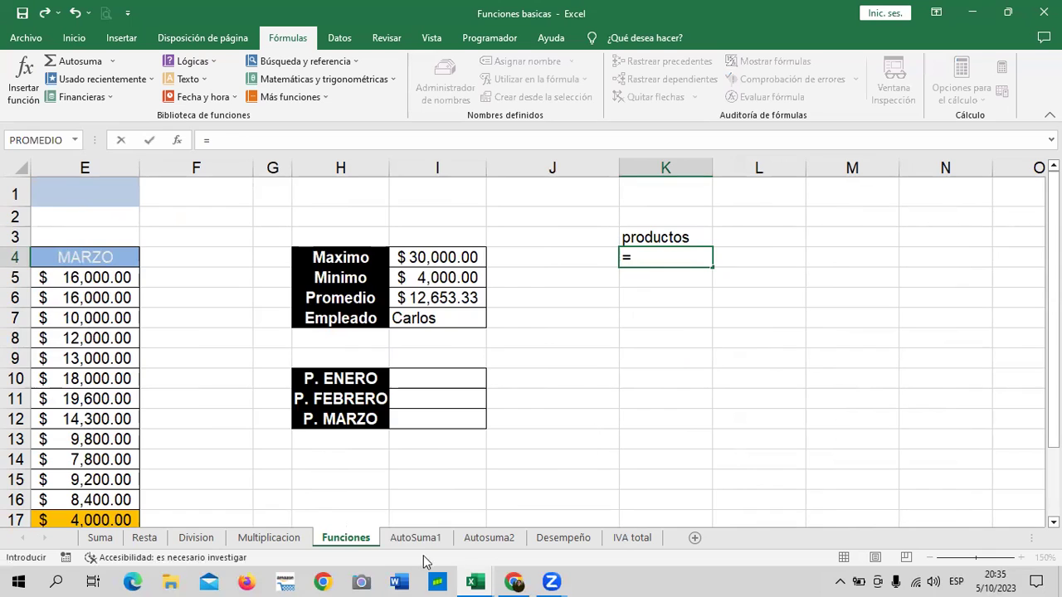
left_click(280, 537)
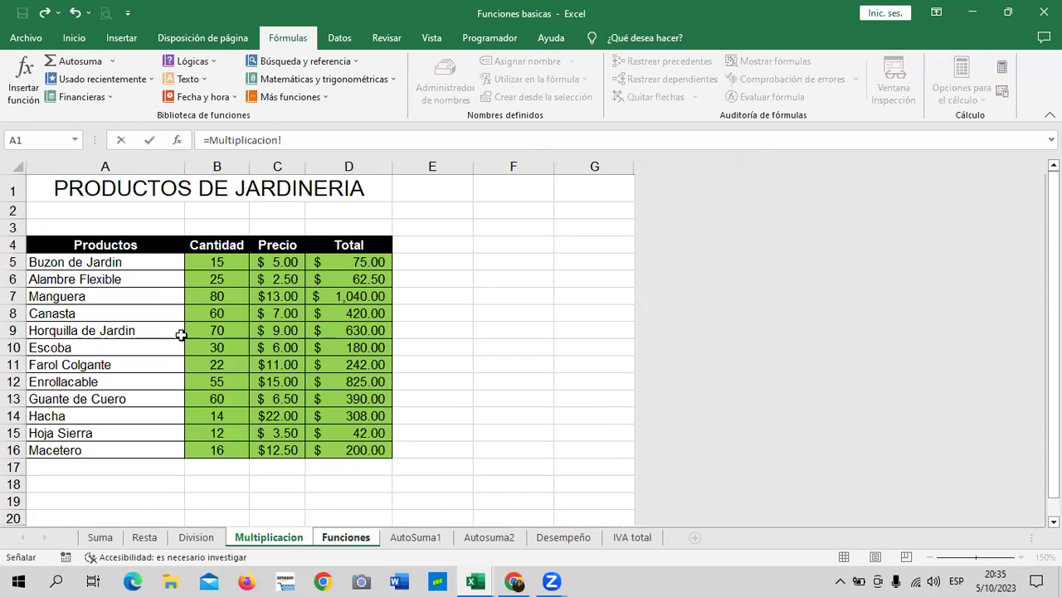
left_click(149, 261)
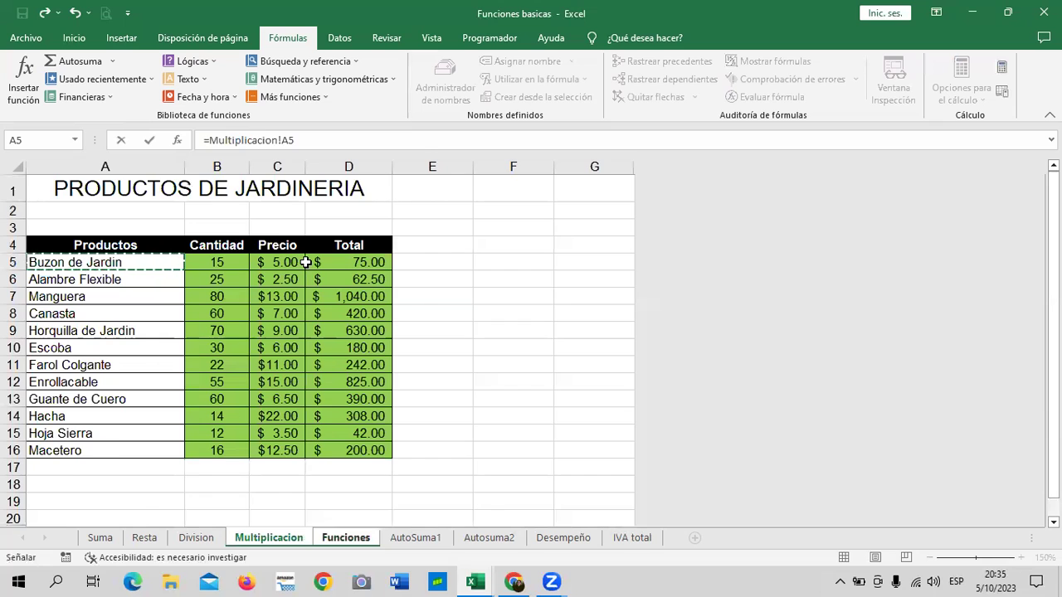
key("Return")
Step: Widen column K, fill the product links down to Macetero, and delete the stray 0 below
left_click_drag(714, 174, 736, 172)
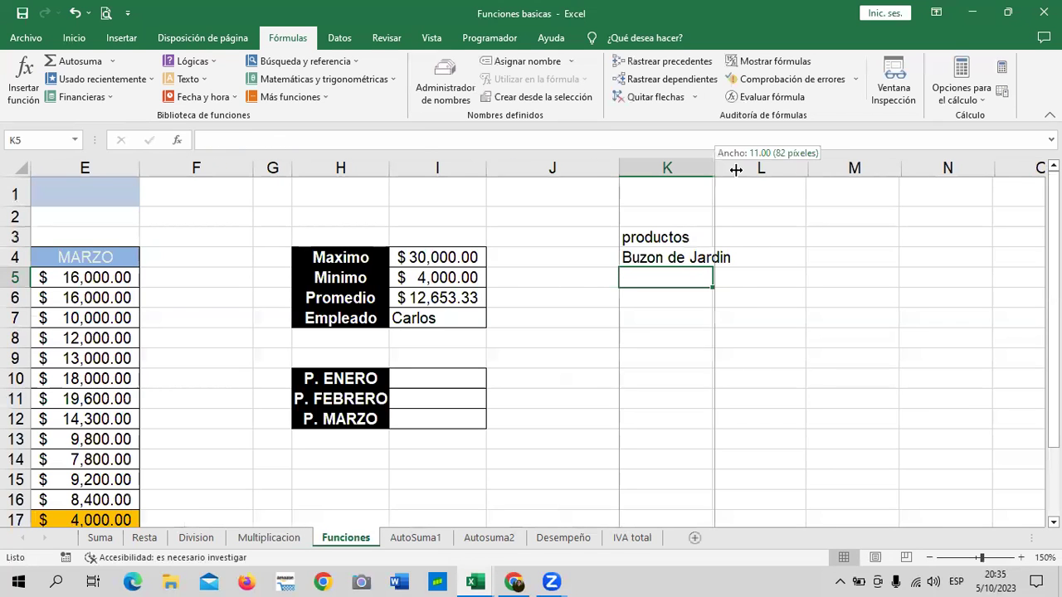
left_click(702, 258)
left_click_drag(735, 267, 741, 481)
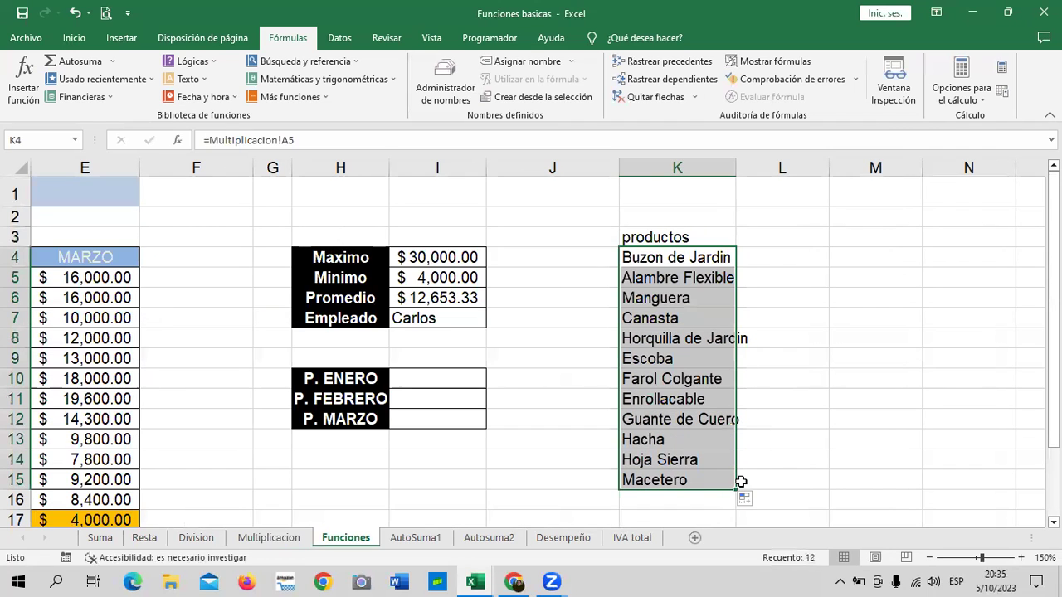
double_click(735, 162)
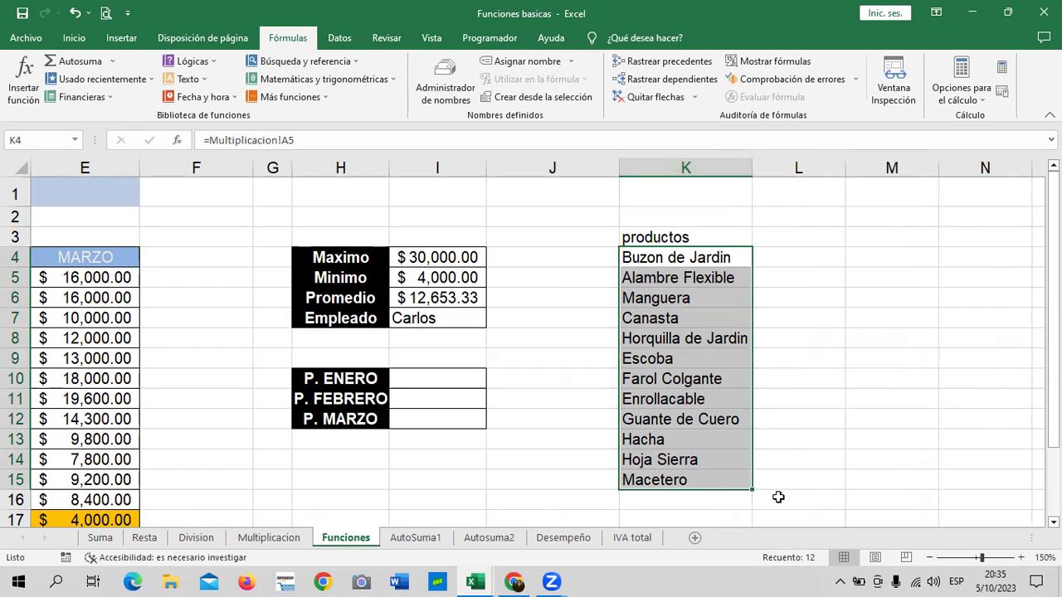
left_click_drag(752, 489, 752, 514)
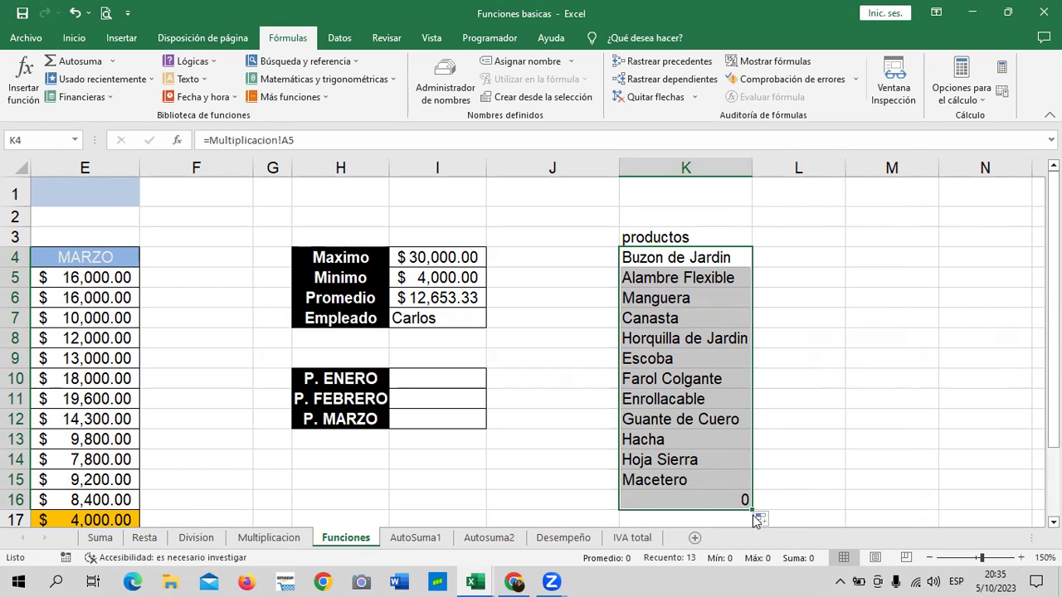
left_click(713, 505)
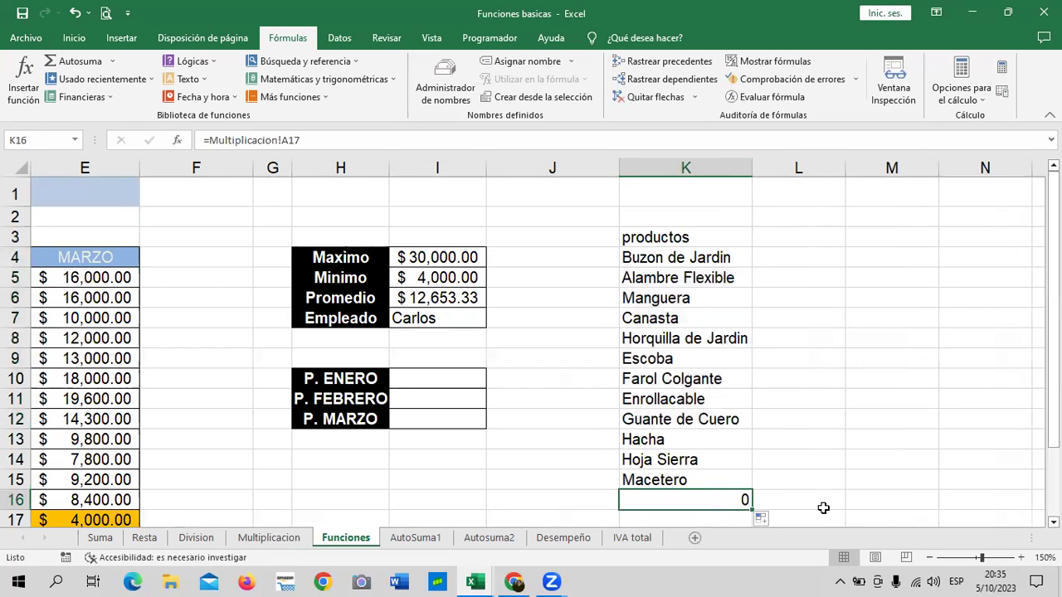
key("Delete")
left_click(833, 455)
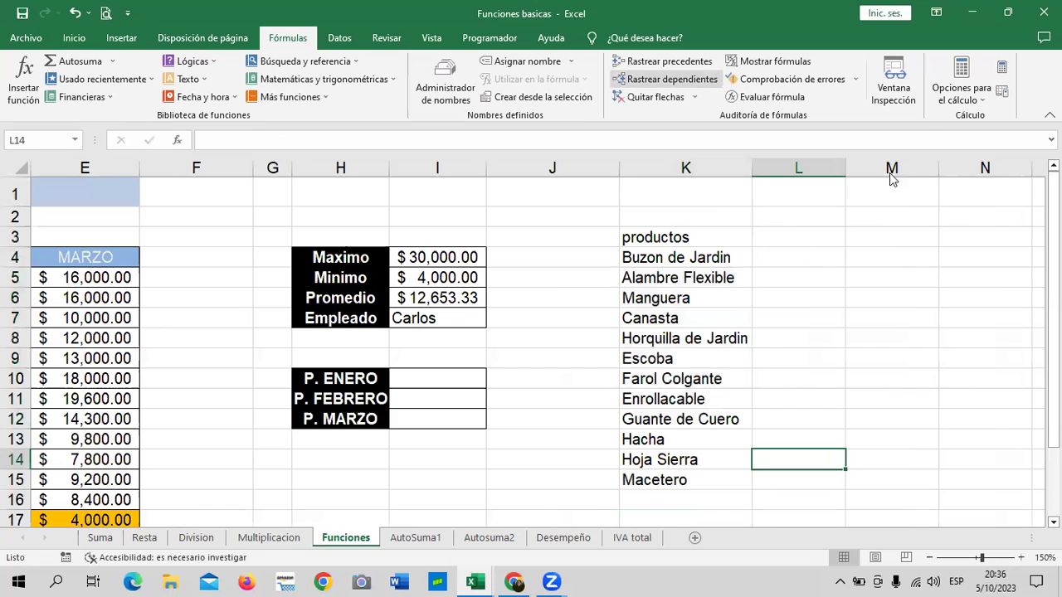
Step: Enter =PROMEDIO(C5:C19) for P. ENERO, giving the January average $14,340.00
left_click(366, 472)
key("Left")
key("Left")
key("Left")
key("Left")
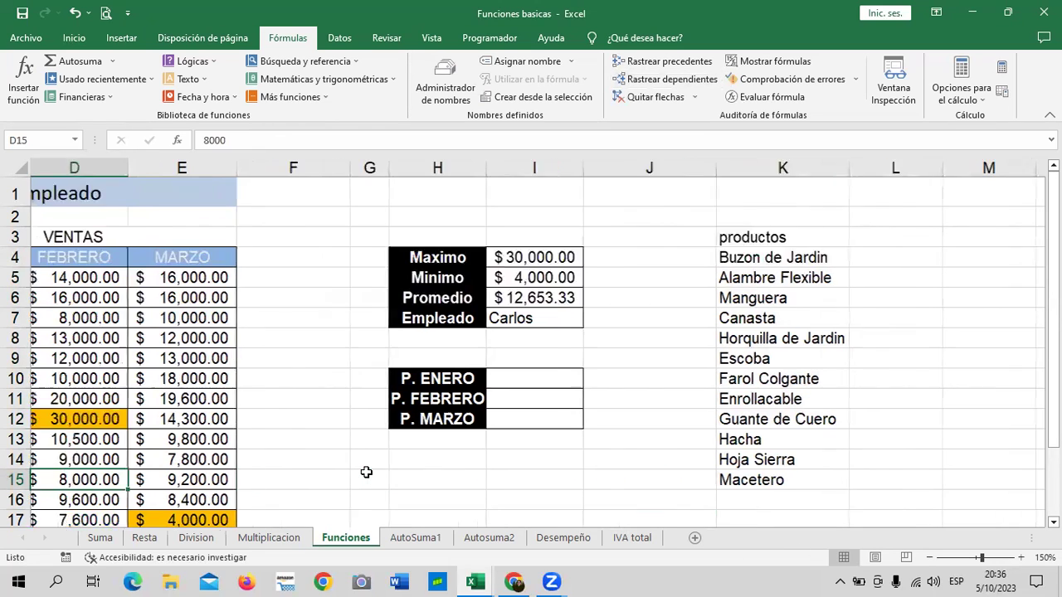
key("Left")
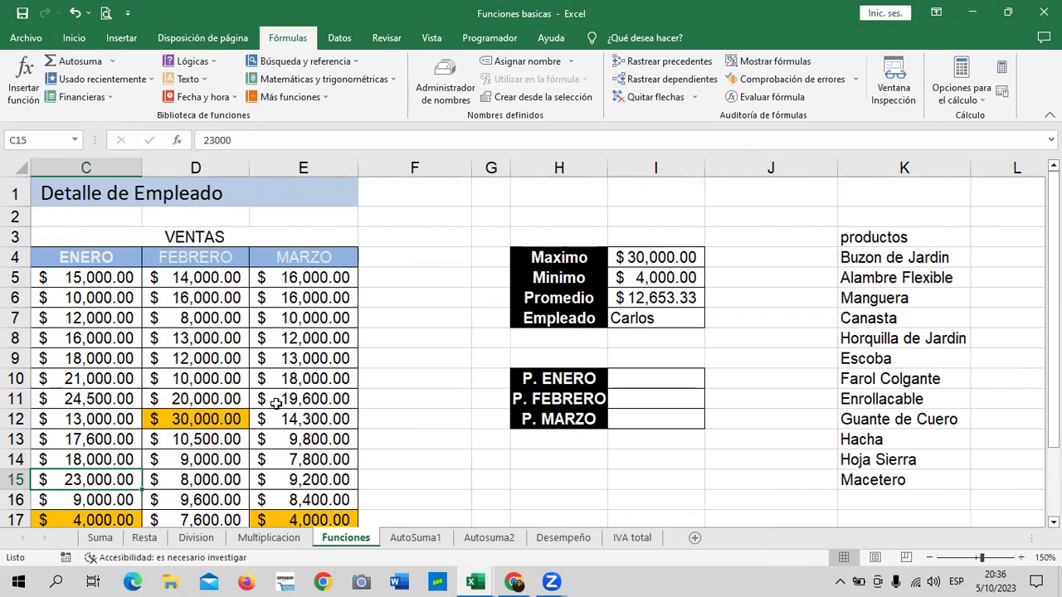
left_click(658, 468)
left_click(651, 378)
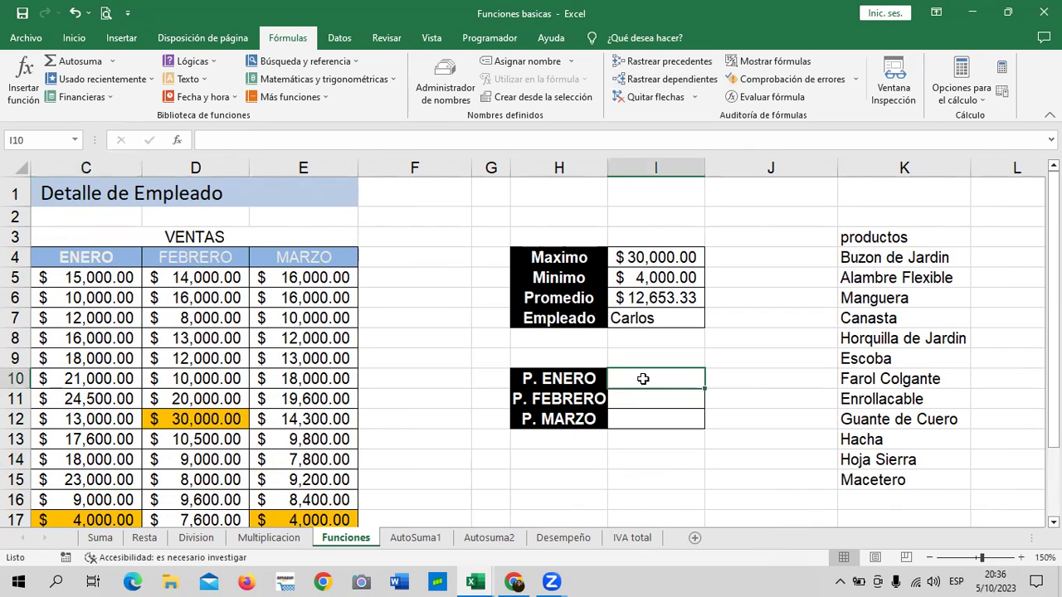
key("Left")
key("Left")
key("Left")
key("Left")
key("Left")
key("Left")
key("Left")
key("Left")
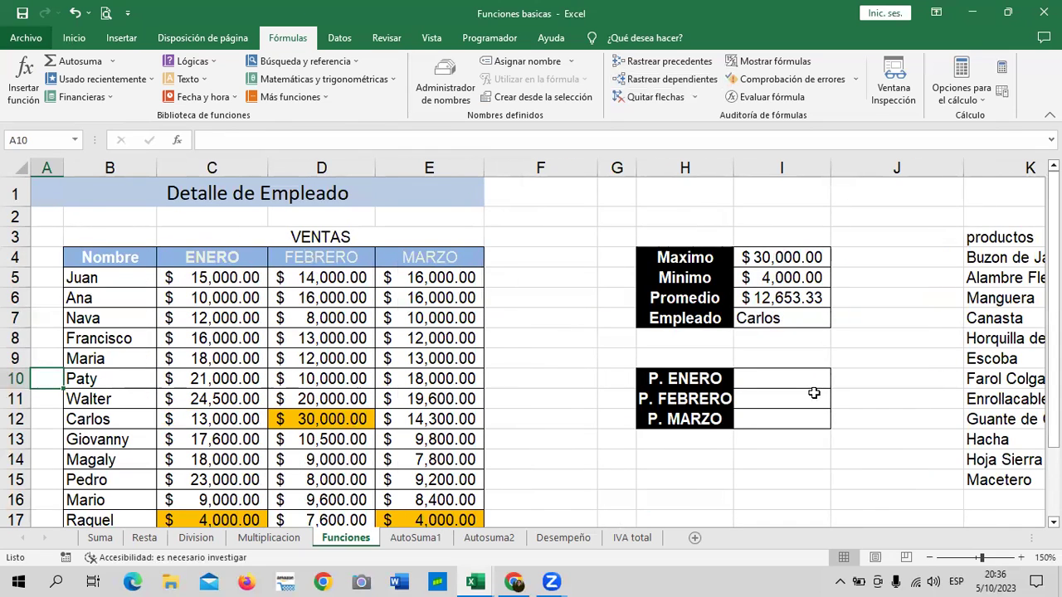
left_click(776, 375)
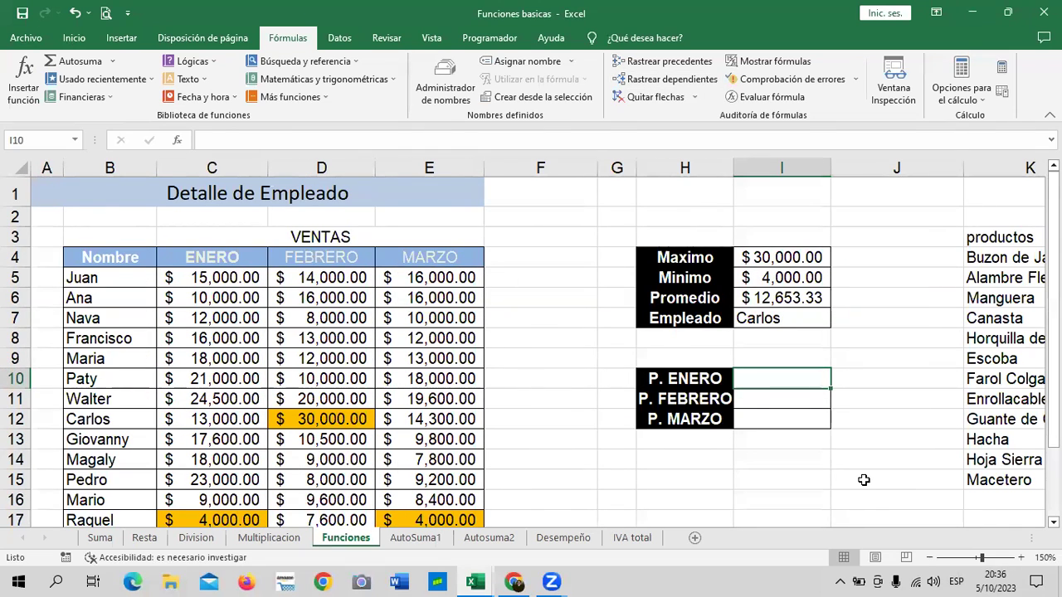
type("=")
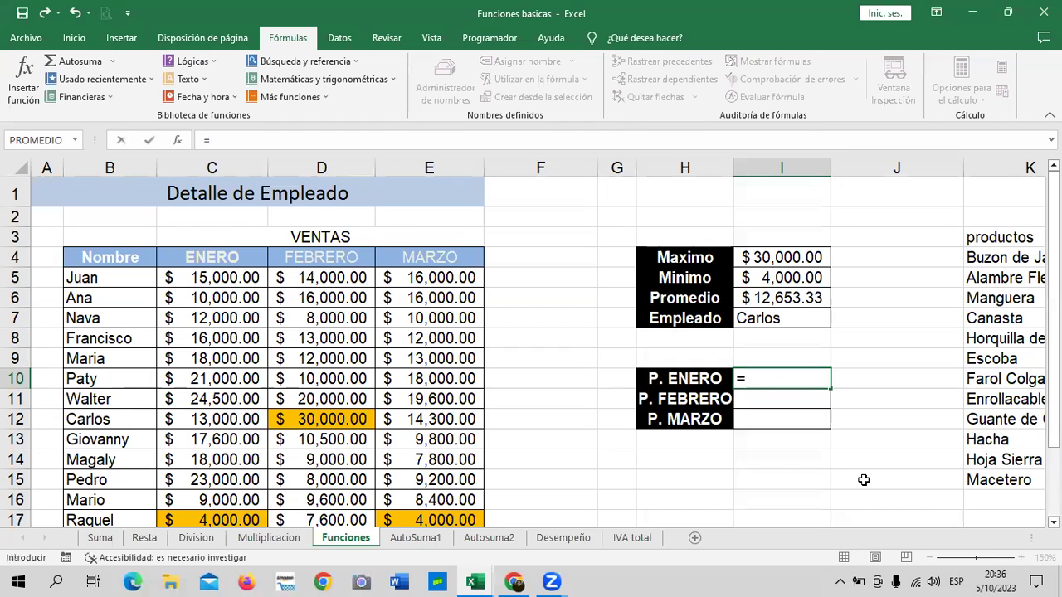
type("pro")
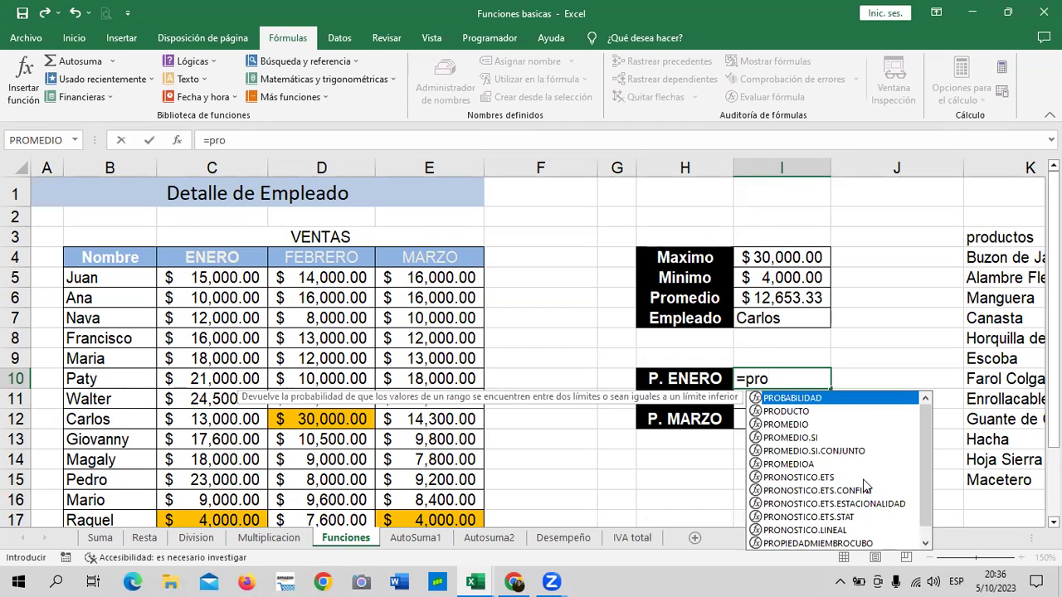
type("me")
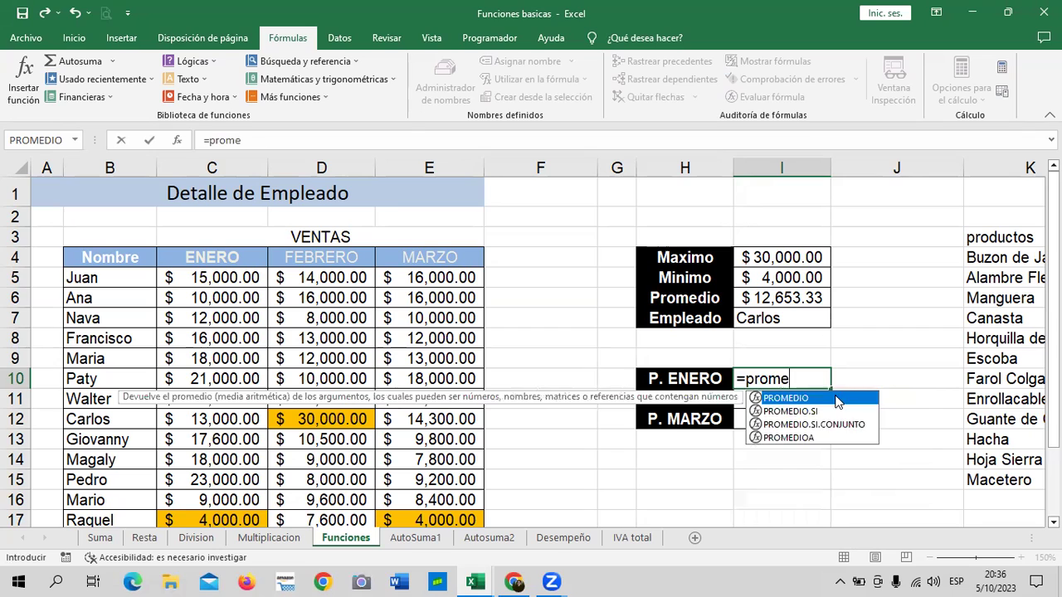
double_click(838, 399)
left_click_drag(234, 273, 232, 545)
left_click_drag(230, 562, 252, 432)
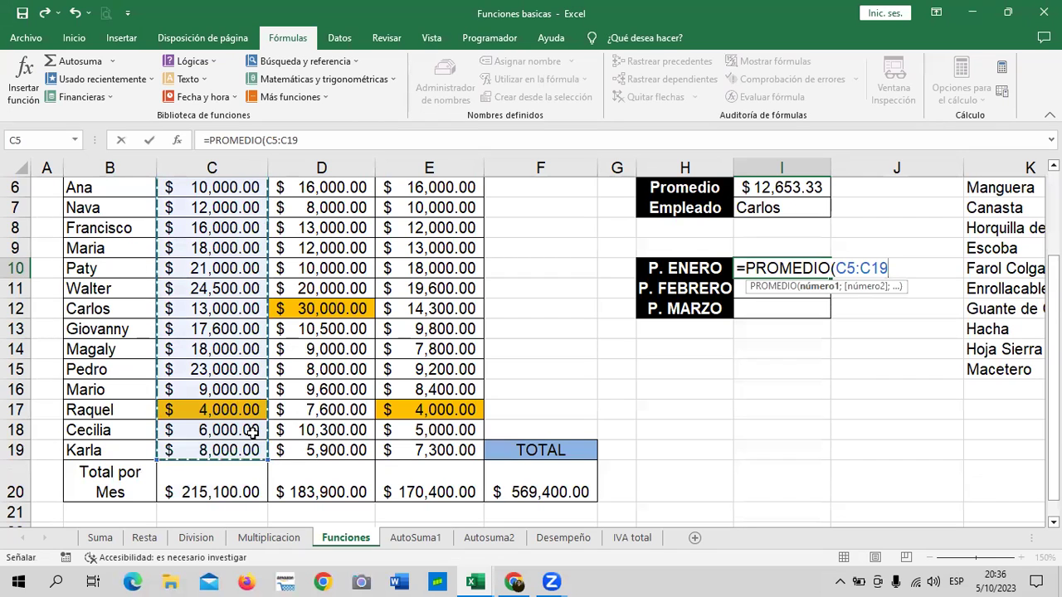
key("Return")
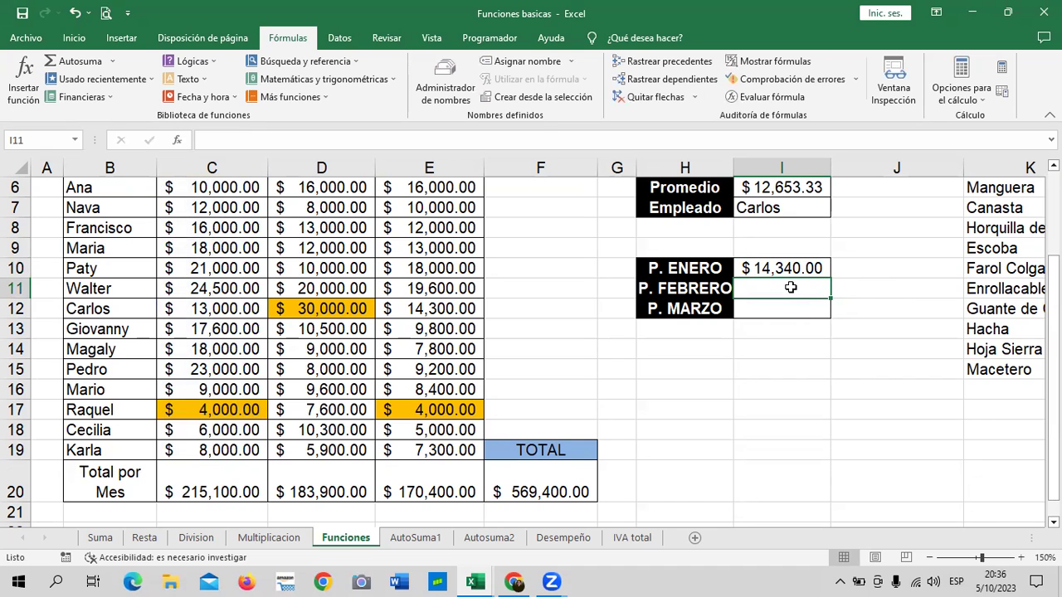
Step: Enter =PROMEDIO(D5:D19) for P. FEBRERO, giving the February average $12,260.00
type("=prome")
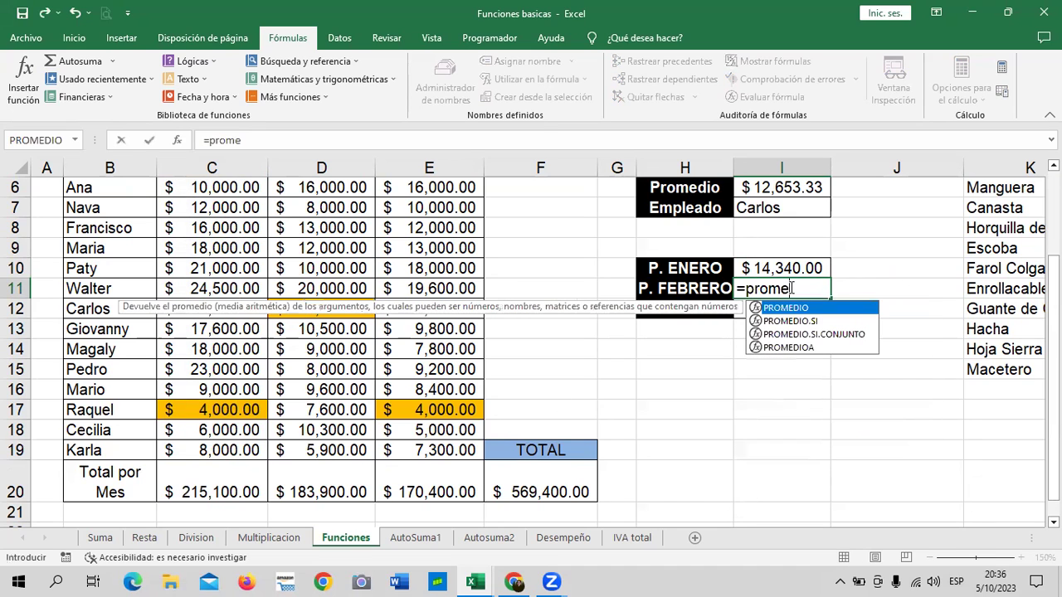
double_click(854, 308)
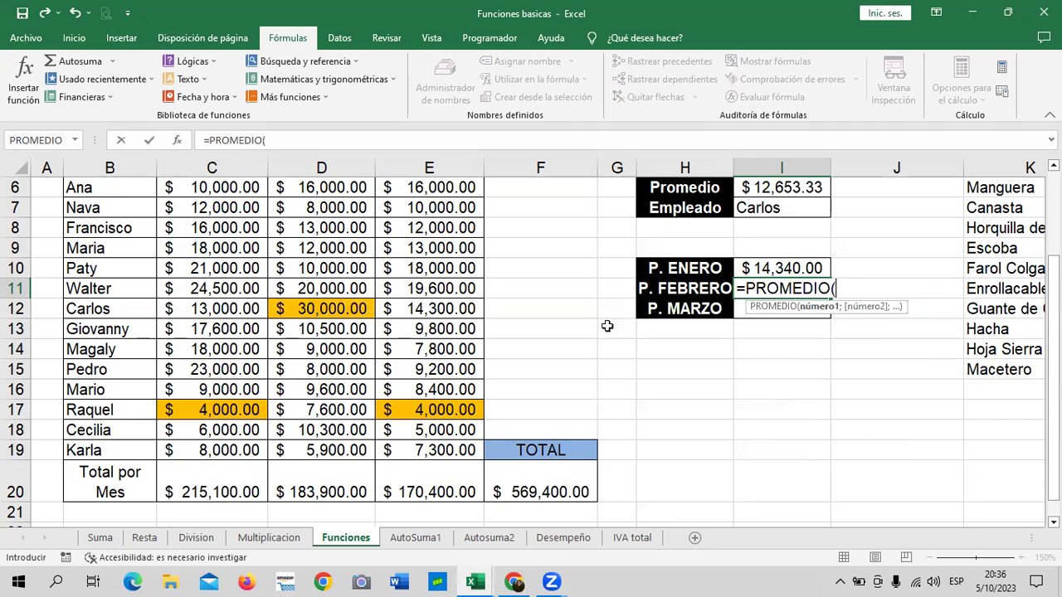
scroll(332, 361, "up", 2)
mouse_move(330, 277)
left_mouse_down()
mouse_move(315, 529)
mouse_move(343, 452)
left_mouse_up()
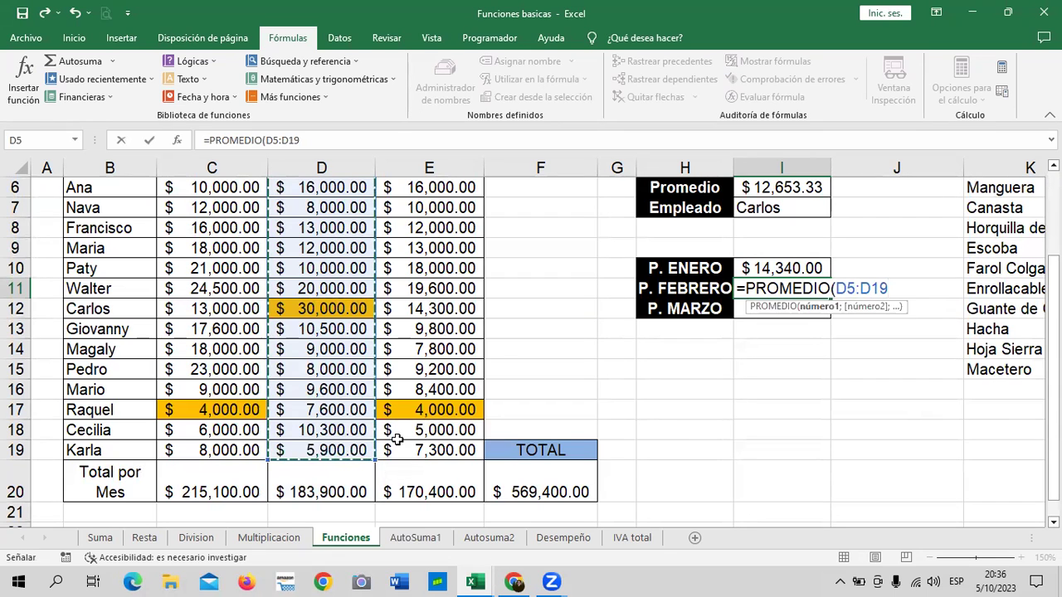
type(")")
key("Return")
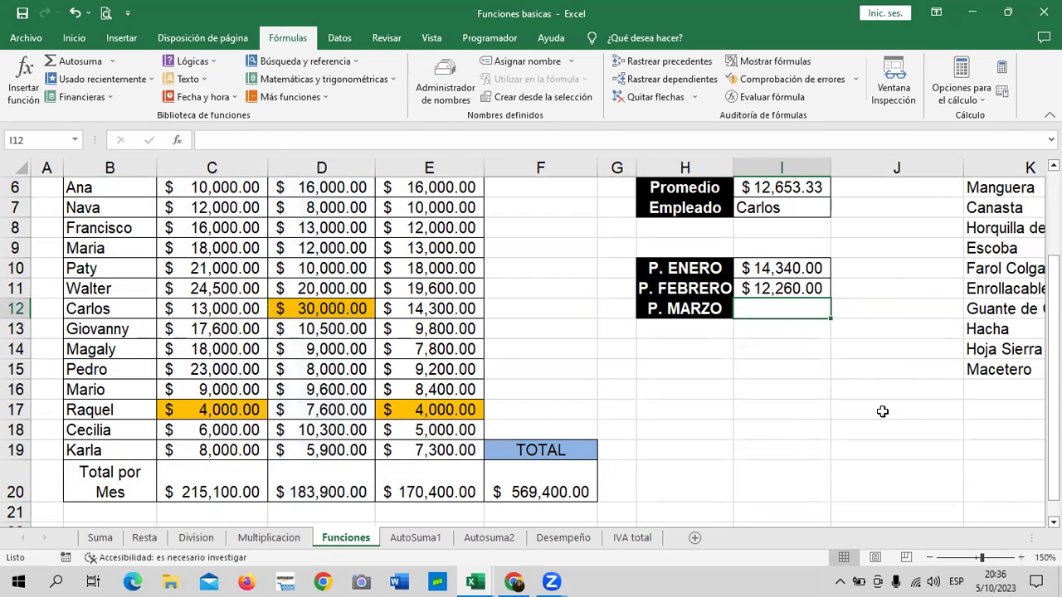
Step: Enter =PROMEDIO(e5:e19) for P. MARZO, giving the March average $11,360.00
type("=")
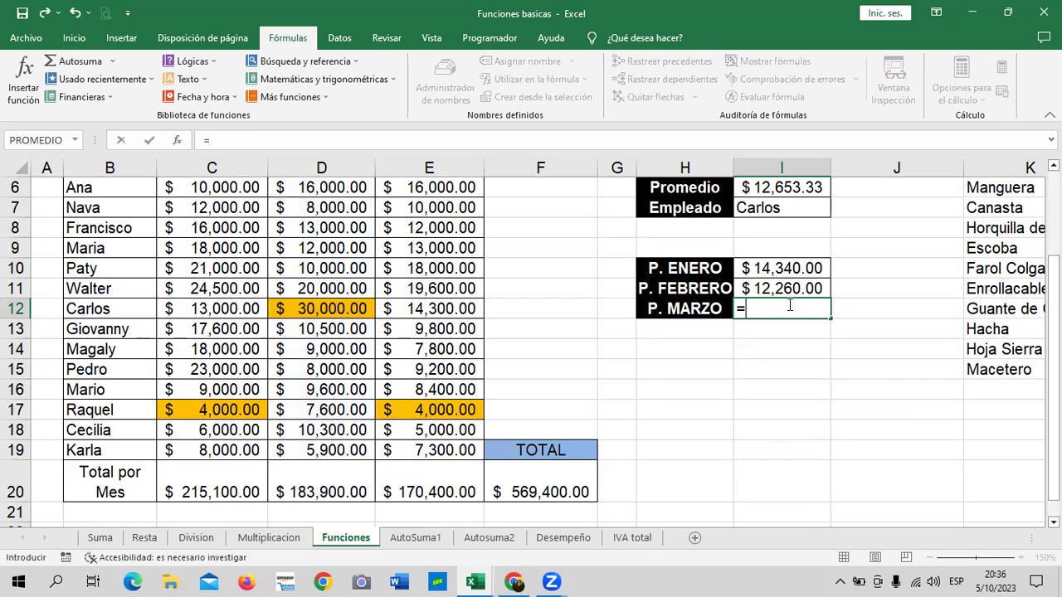
type("prom")
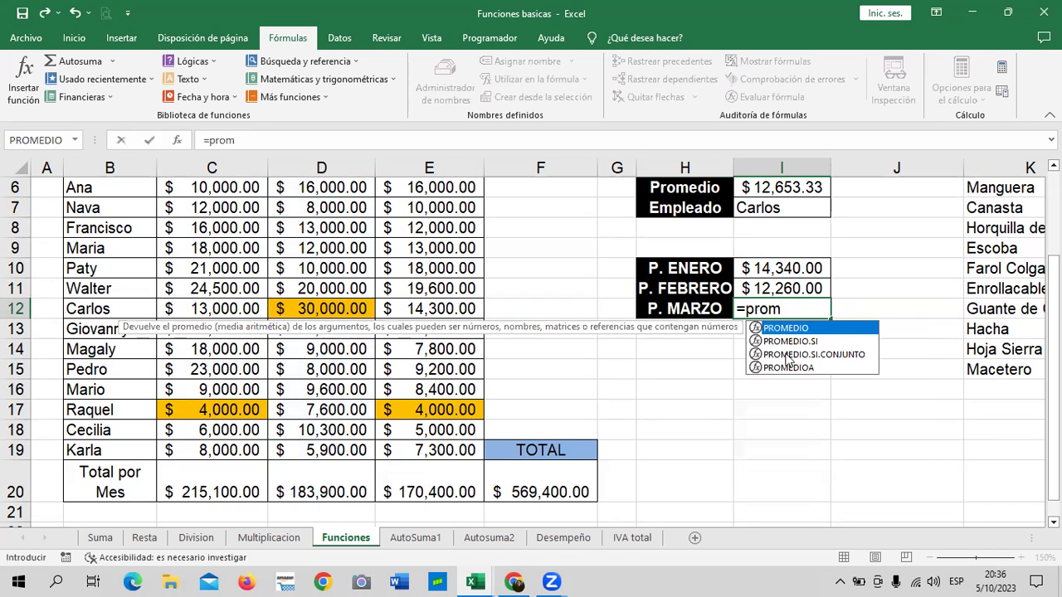
double_click(805, 330)
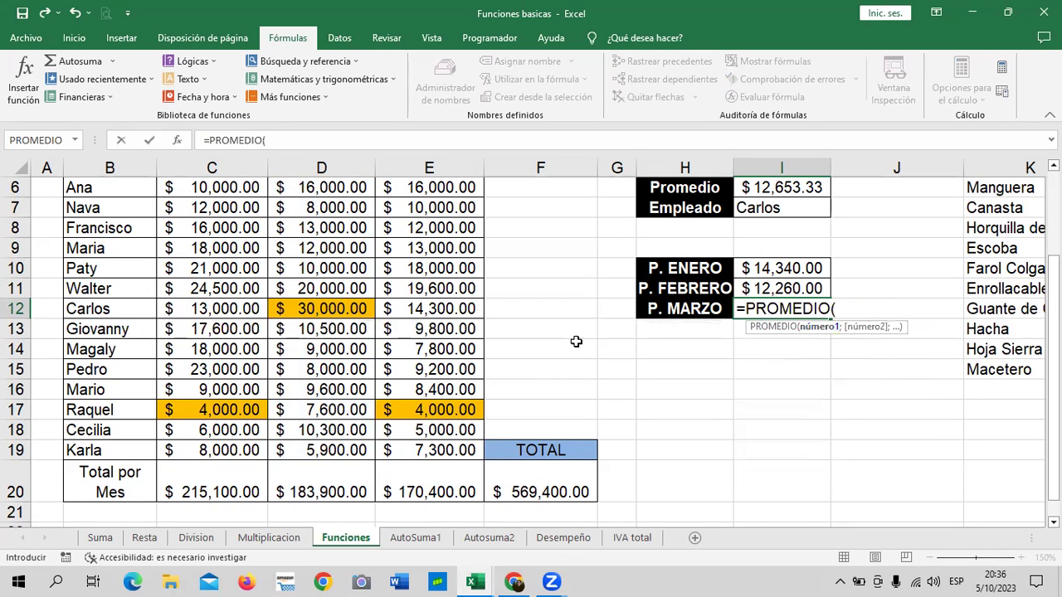
scroll(576, 342, "up", 1)
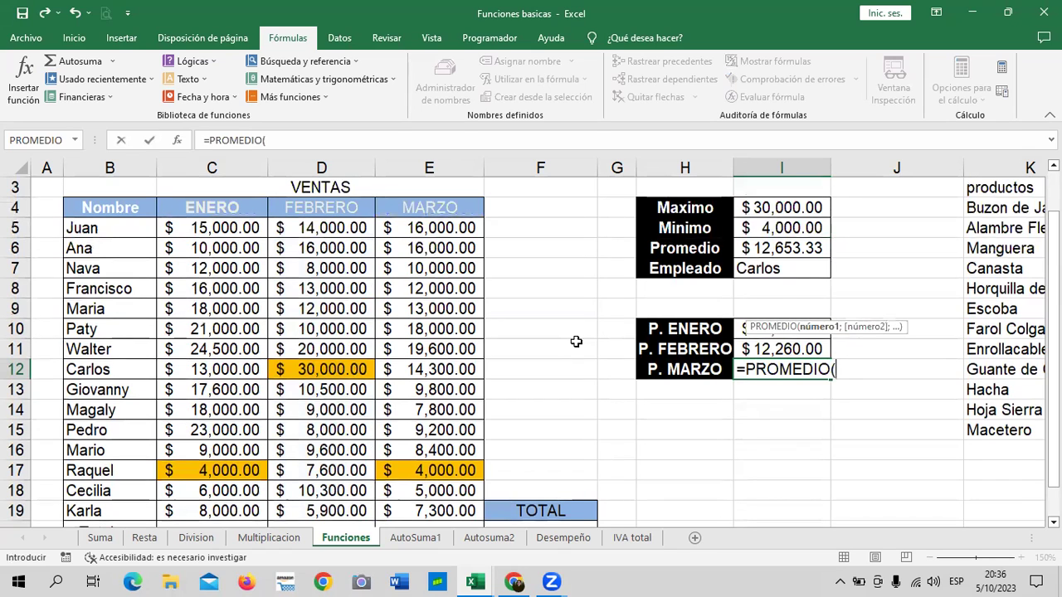
left_click(475, 137)
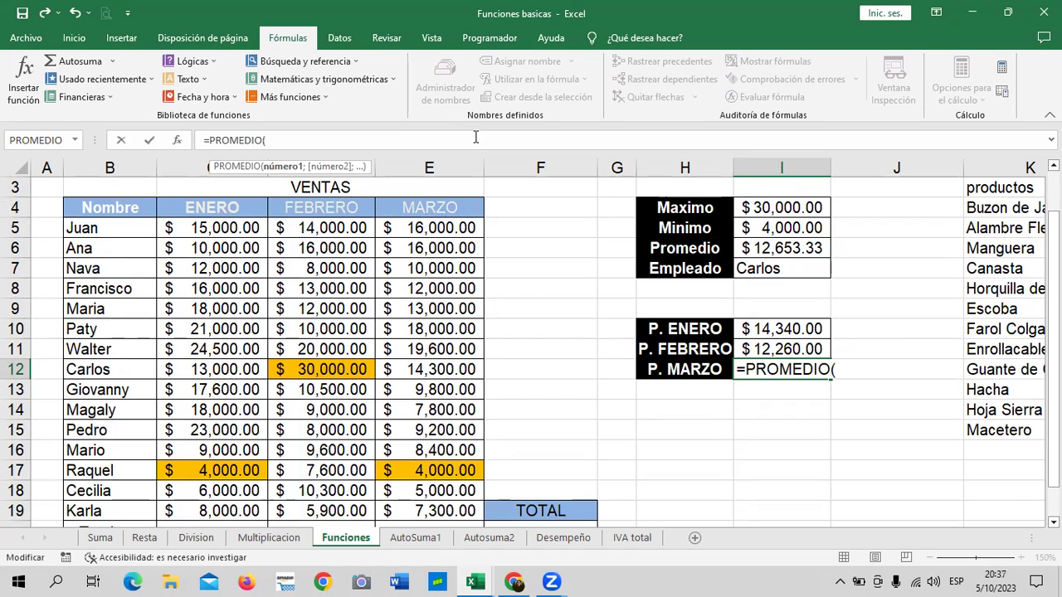
type("e5:")
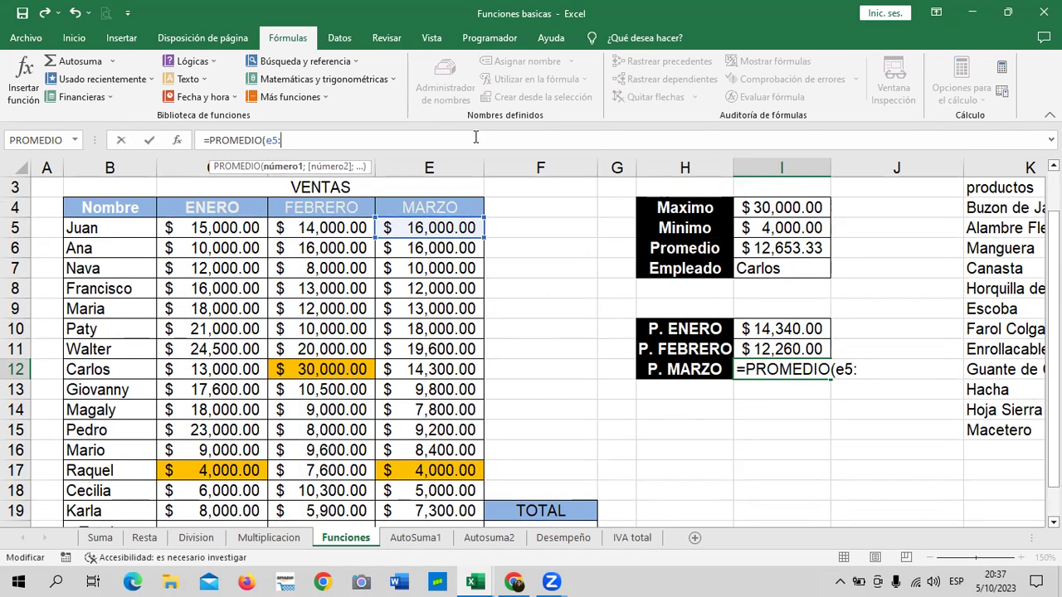
type("e19)")
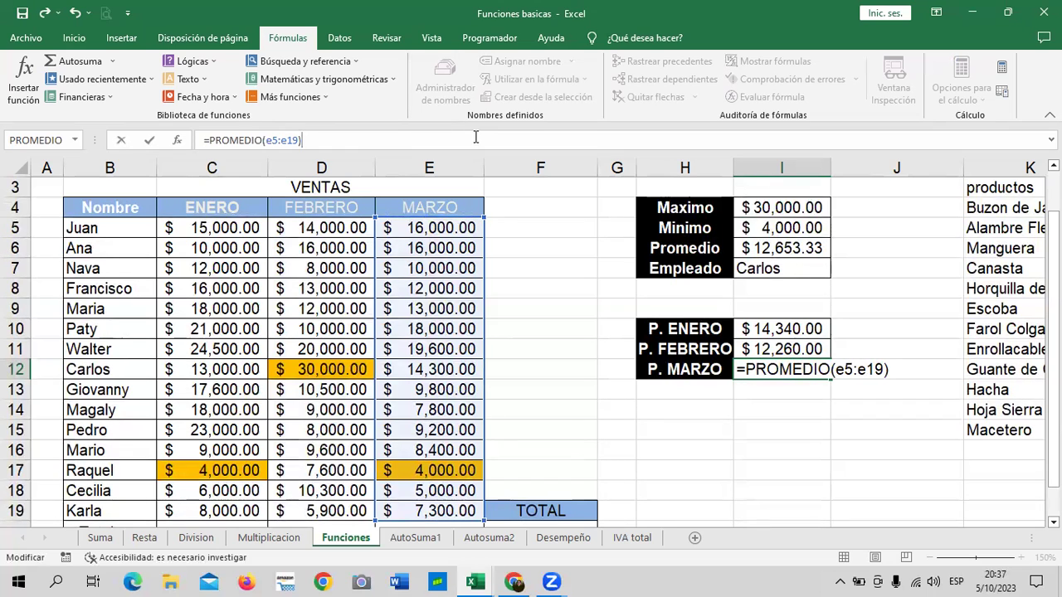
key("Return")
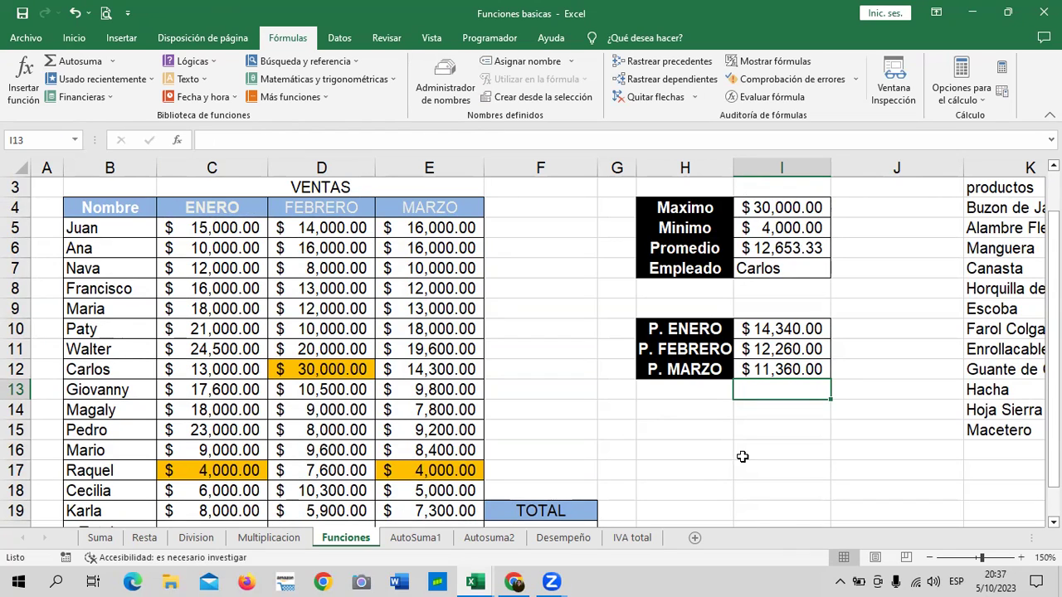
left_click(797, 450)
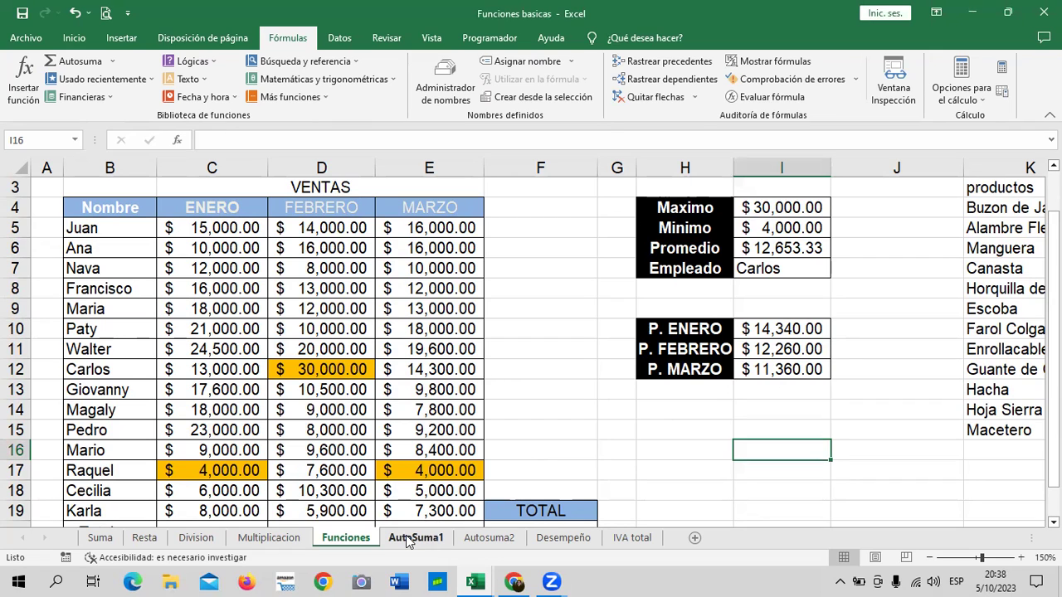
Step: On AutoSuma1, AutoSum the January–June values into H4 and fill the totals down to H15
left_click(406, 539)
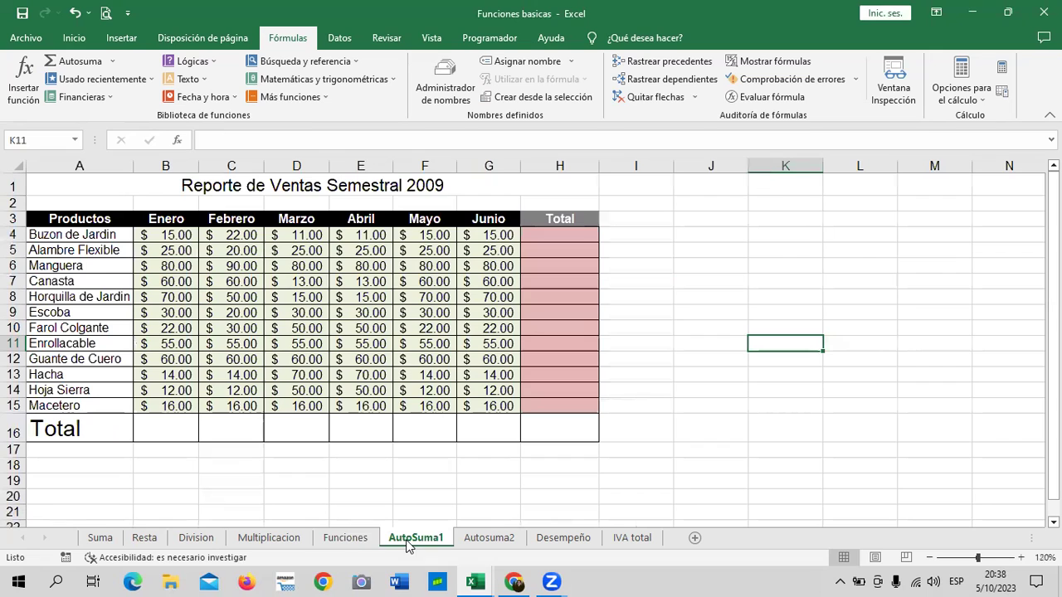
left_click(588, 238)
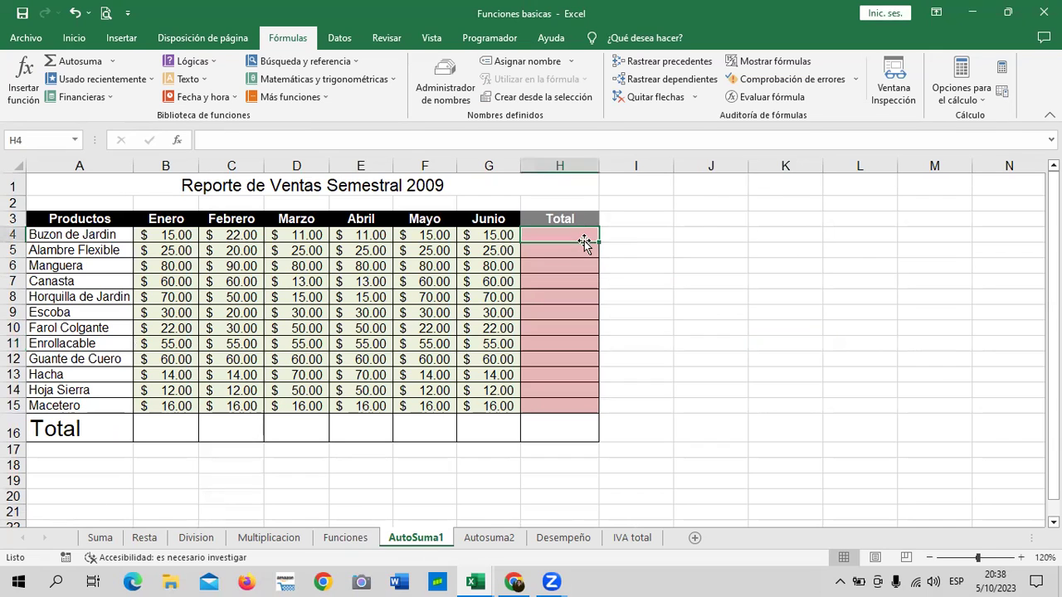
left_click(73, 39)
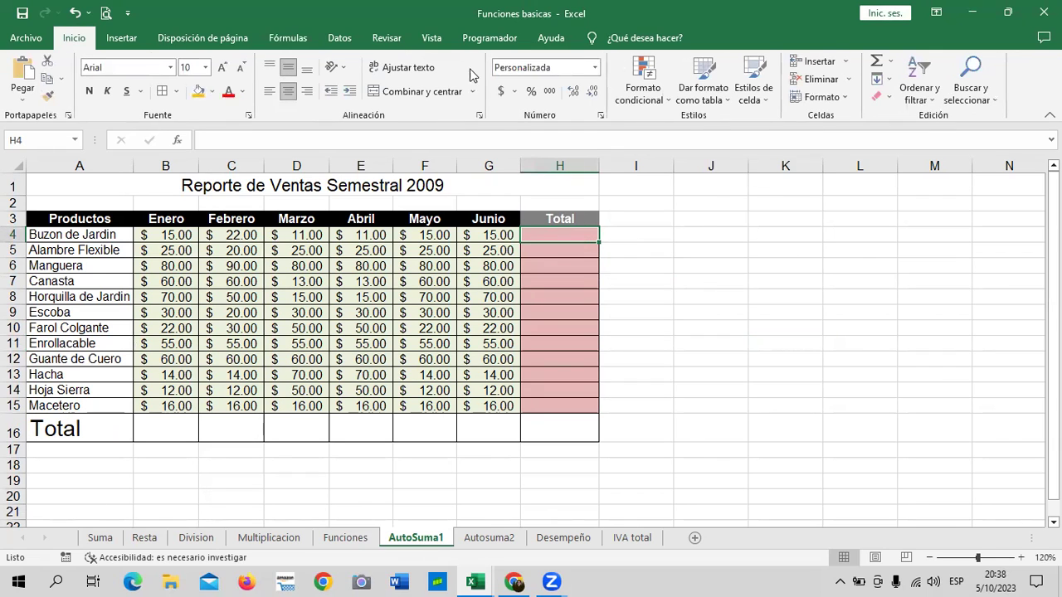
left_click(875, 62)
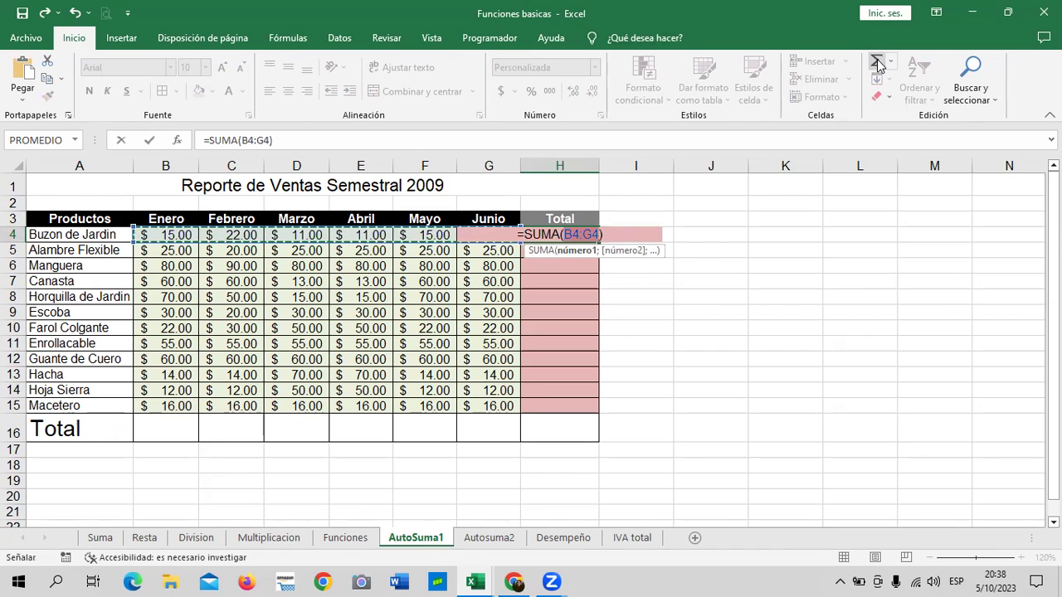
key("Return")
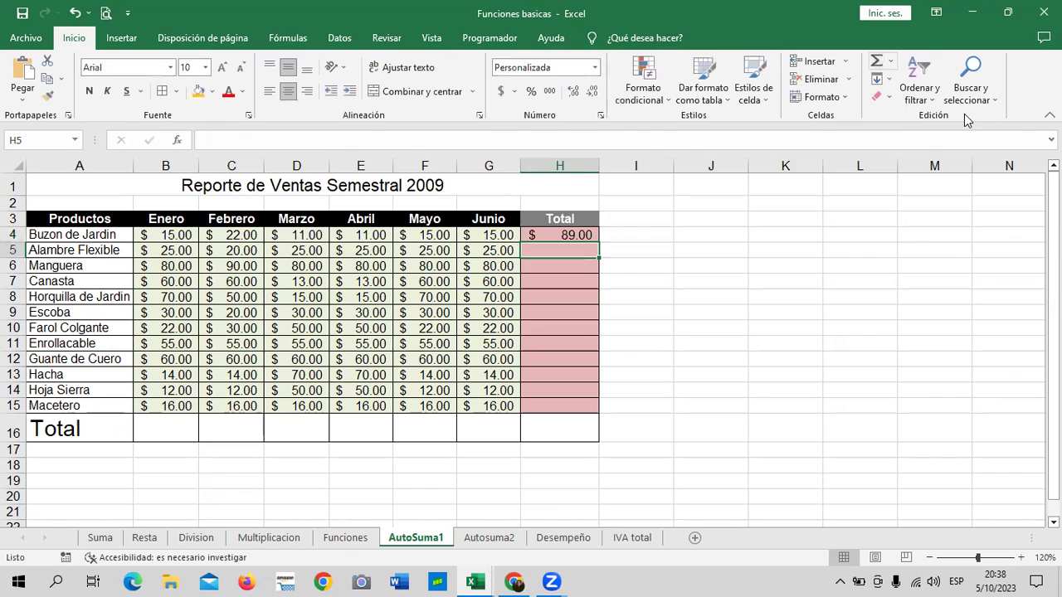
left_click(576, 234)
left_click_drag(599, 243, 603, 406)
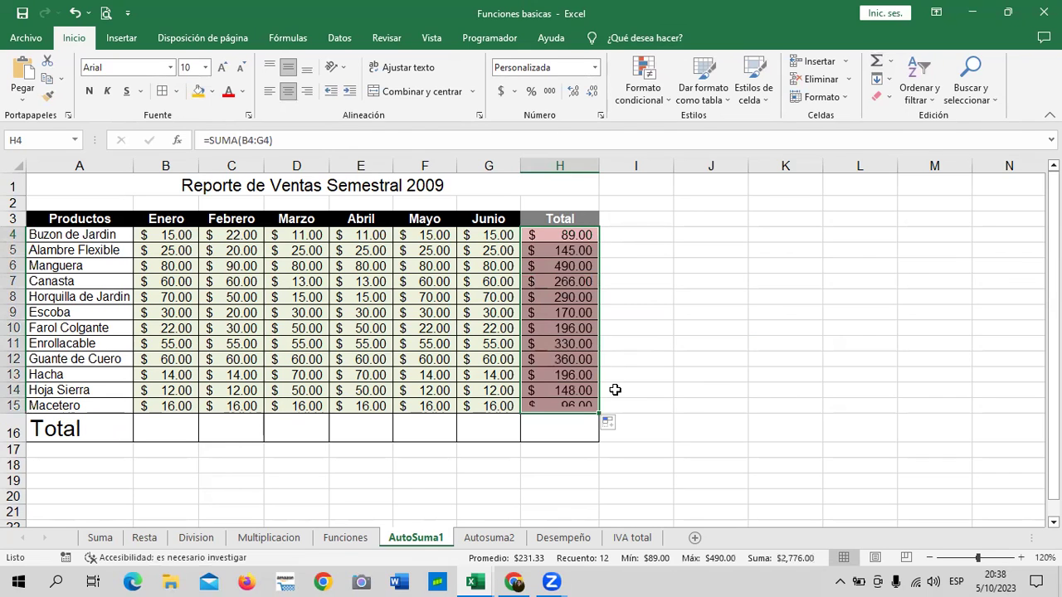
left_click(688, 372)
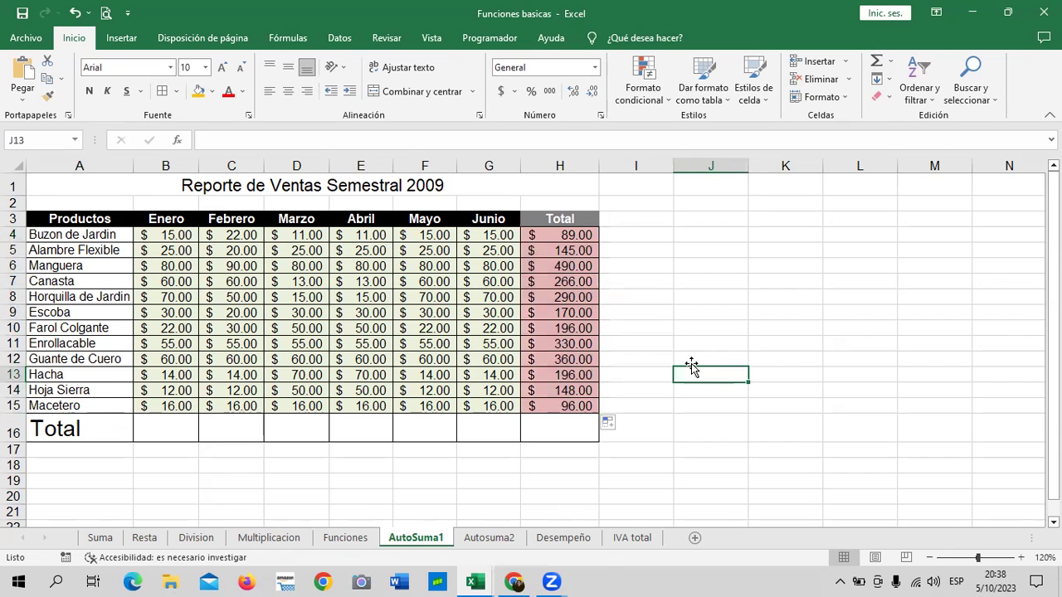
left_click(470, 543)
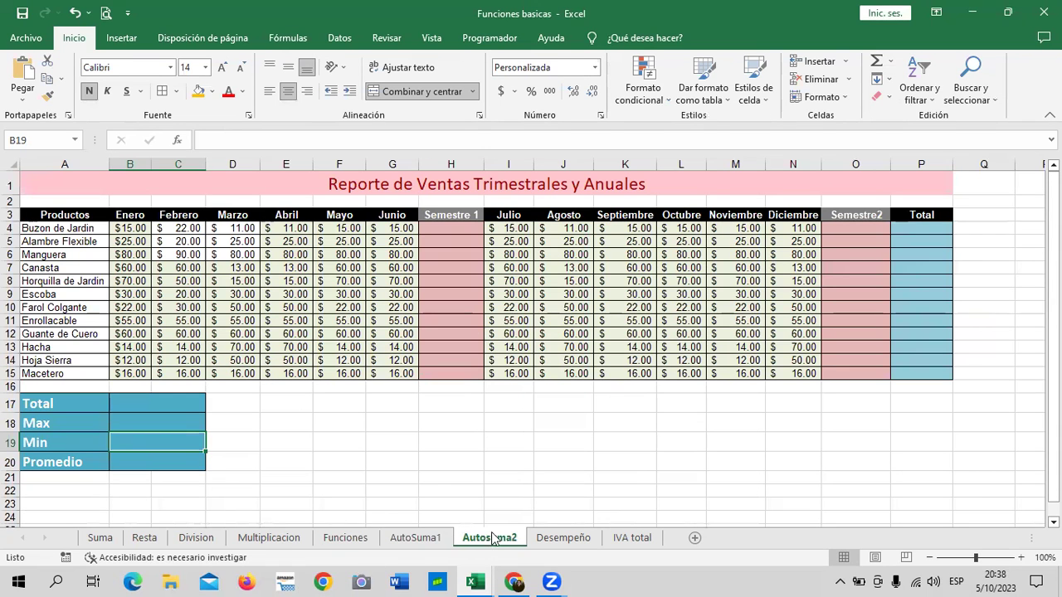
Step: AutoSum January–June into Semestre 1 cell H4 and fill it down to H15
left_click(576, 480)
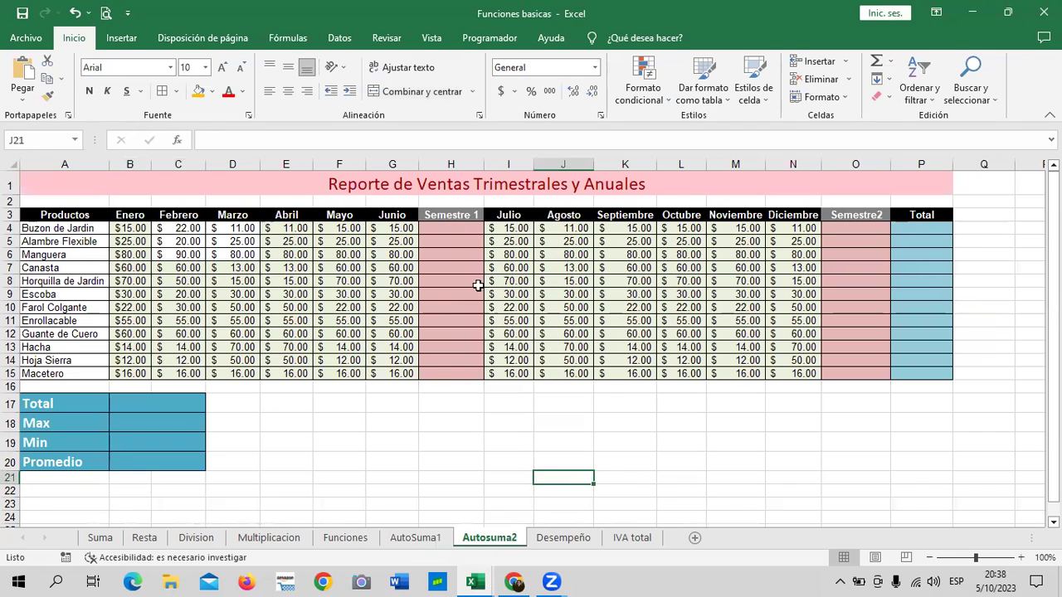
left_click(457, 227)
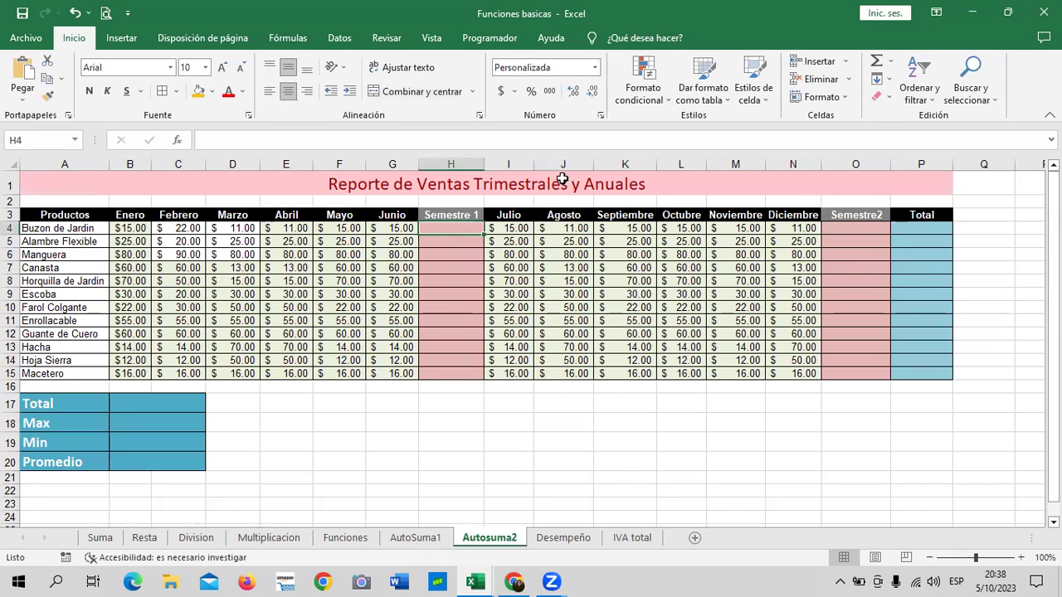
left_click(876, 61)
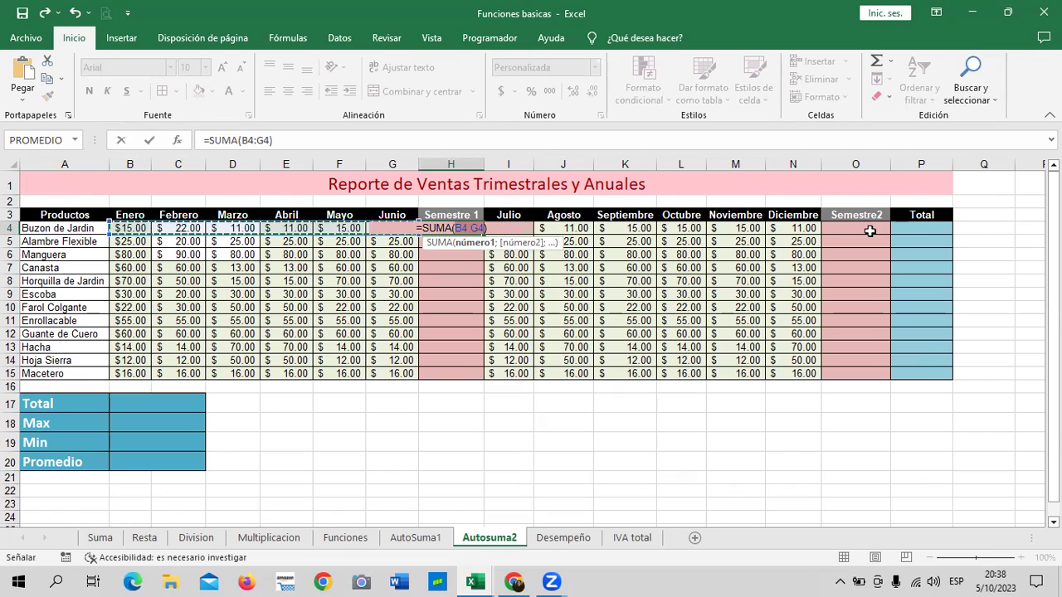
key("Return")
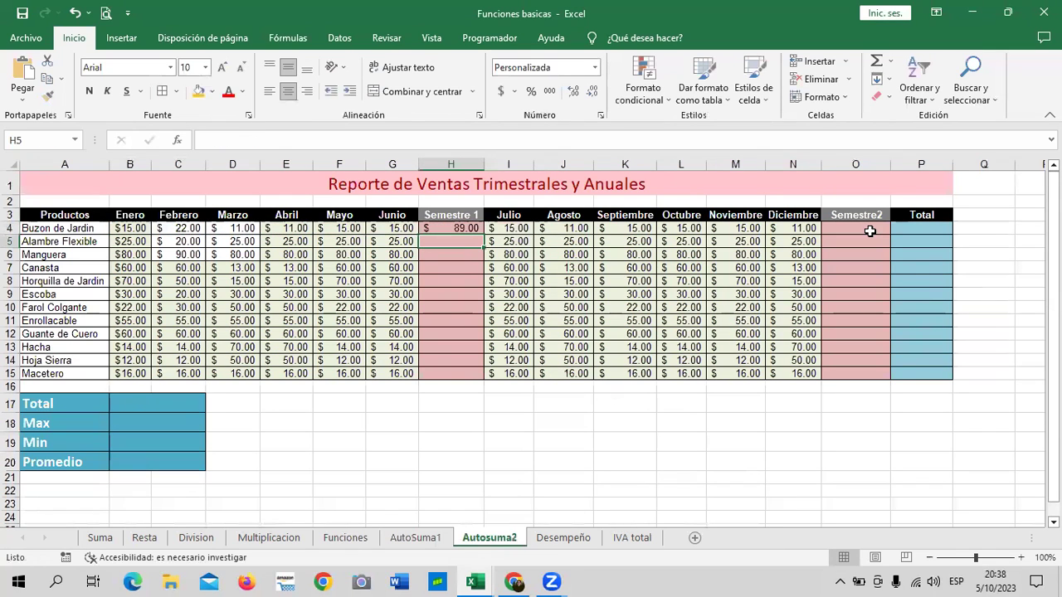
left_click(457, 227)
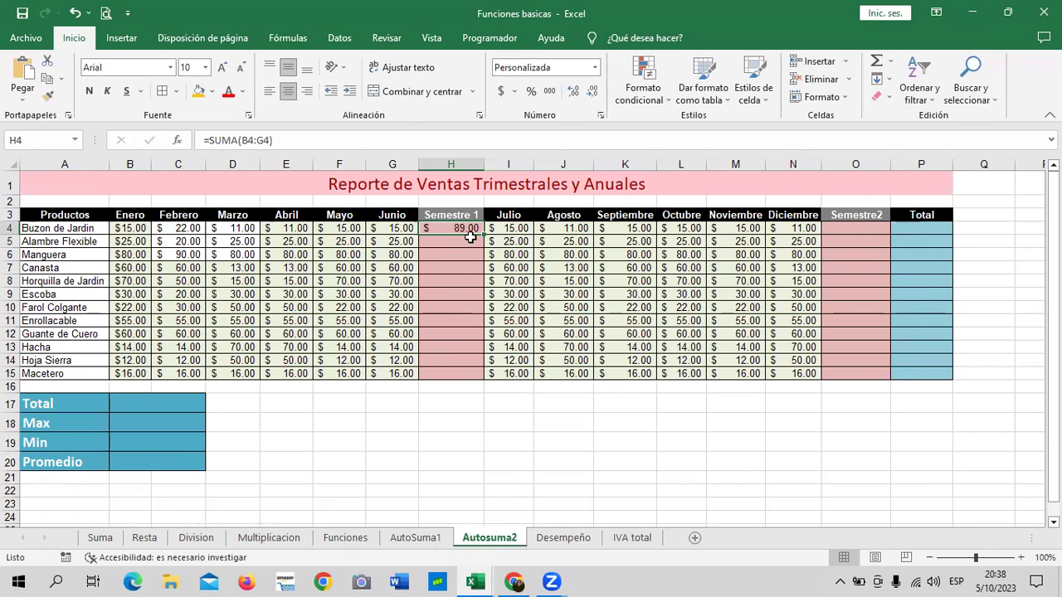
left_click_drag(482, 235, 477, 373)
Step: AutoSum July–December (I4:N4) into Semestre2 cell O4 and fill it down to O15
left_click(868, 228)
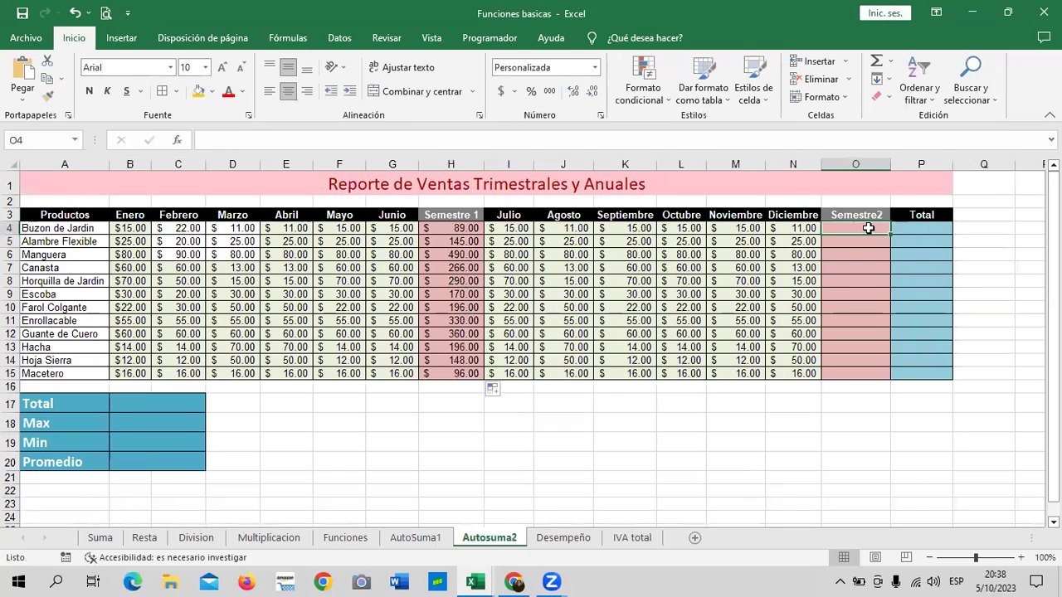
left_click(876, 64)
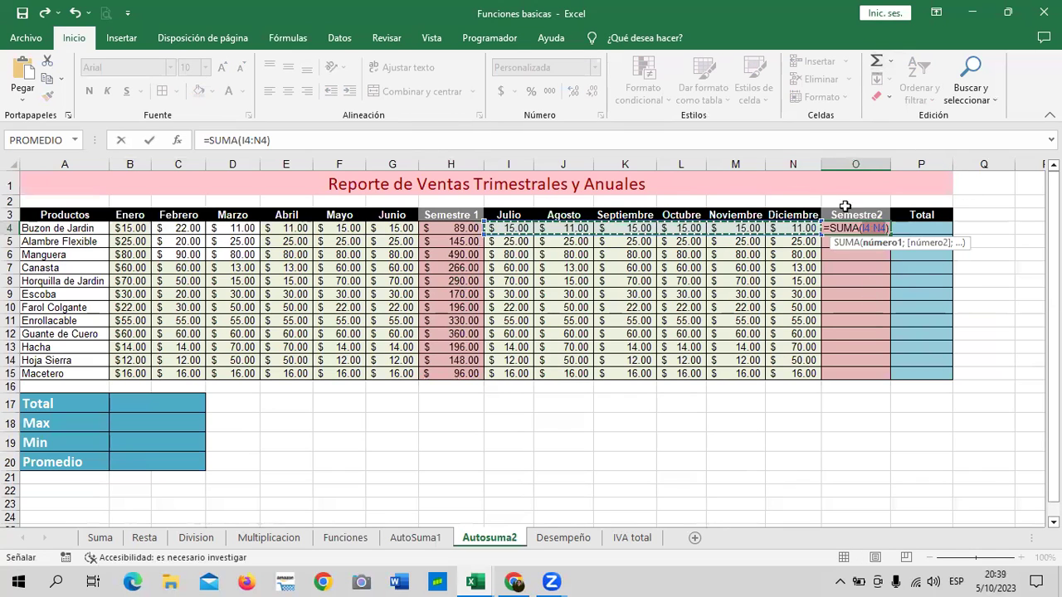
key("Return")
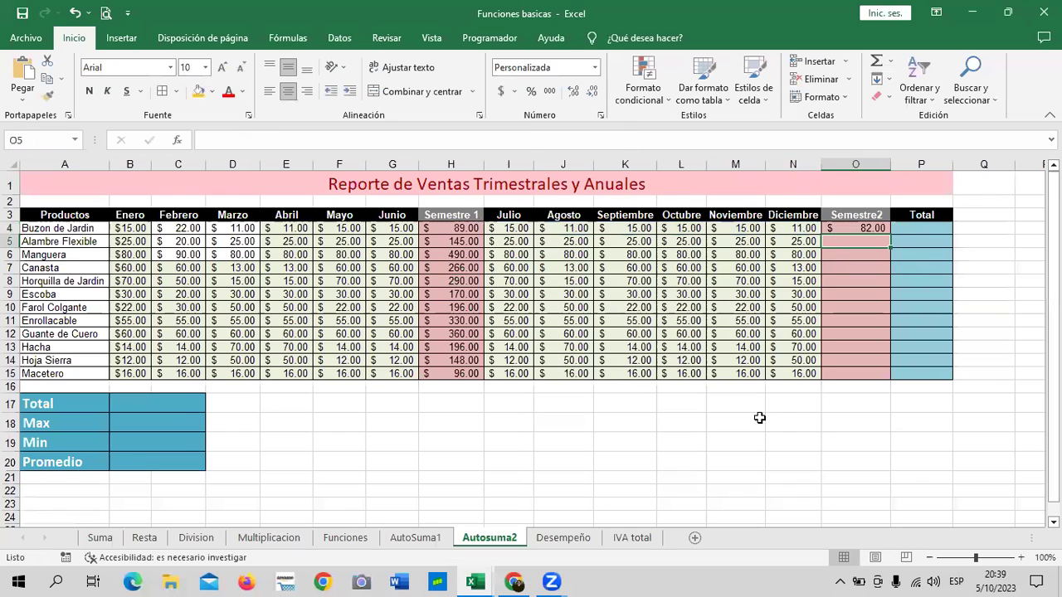
left_click(854, 228)
left_click_drag(890, 242, 878, 374)
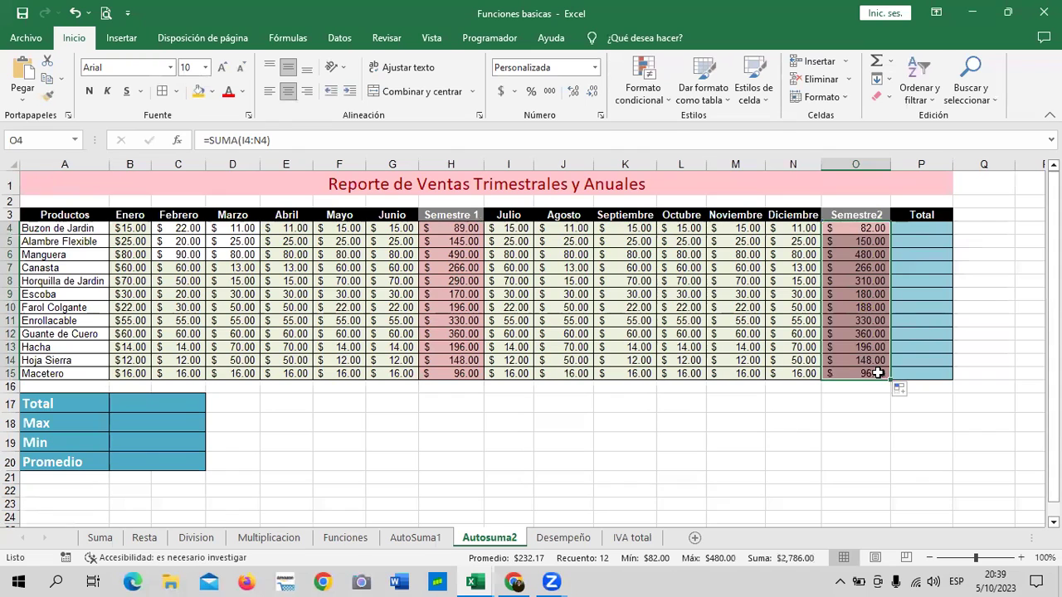
left_click(946, 347)
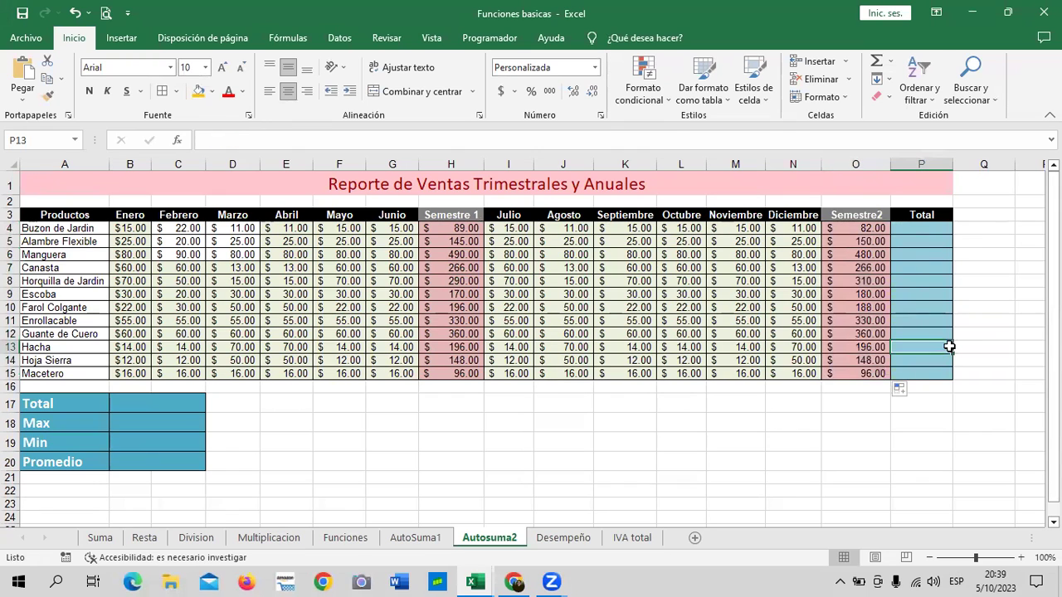
Step: Enter =H4+O4 in Total cell P4 to add both semesters
left_click(859, 478)
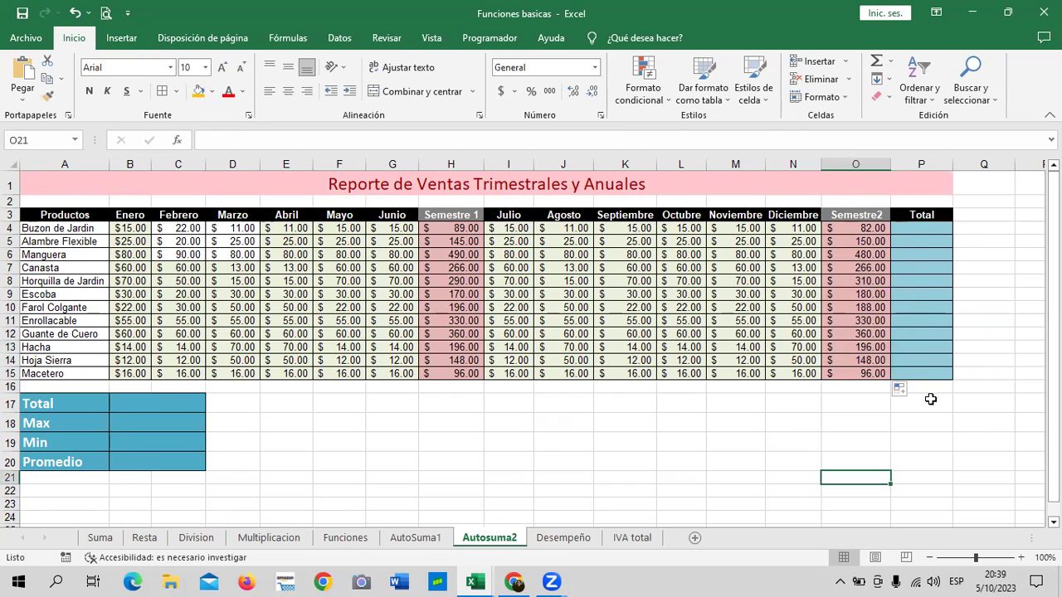
left_click(918, 228)
type("=")
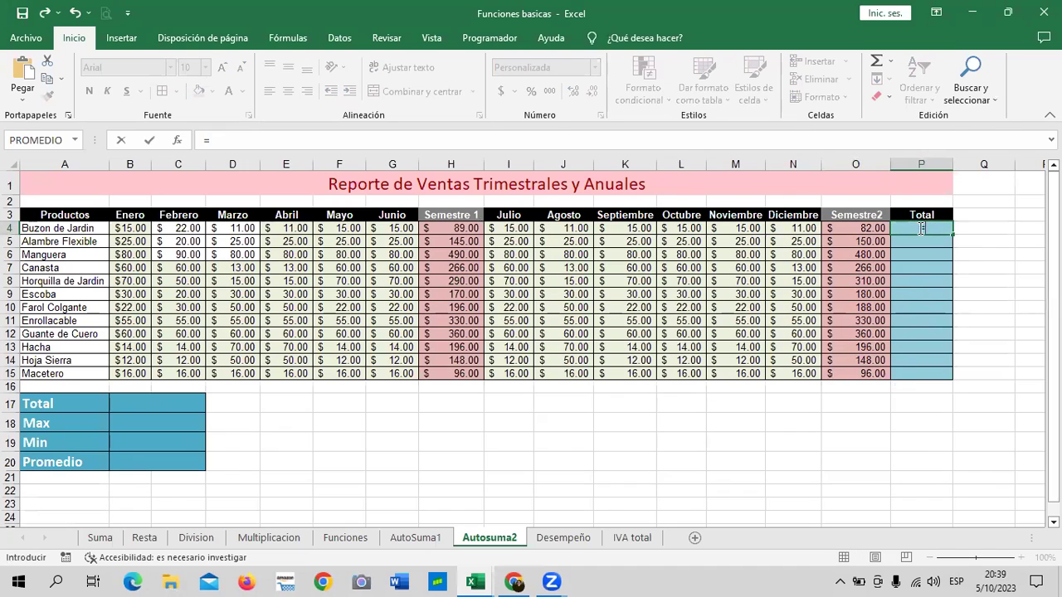
left_click(469, 233)
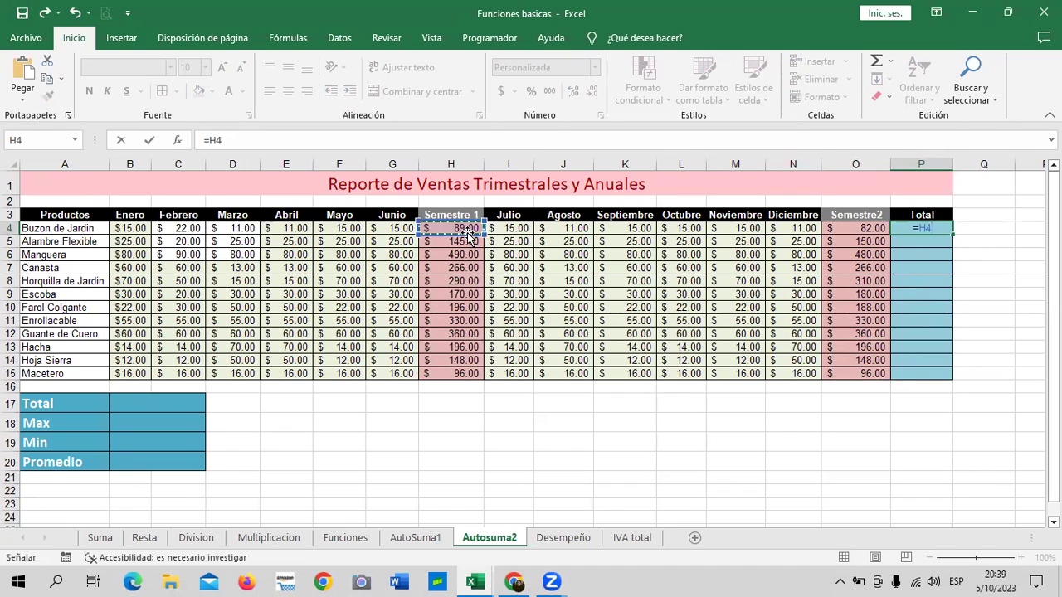
type("+")
left_click(856, 229)
key("Return")
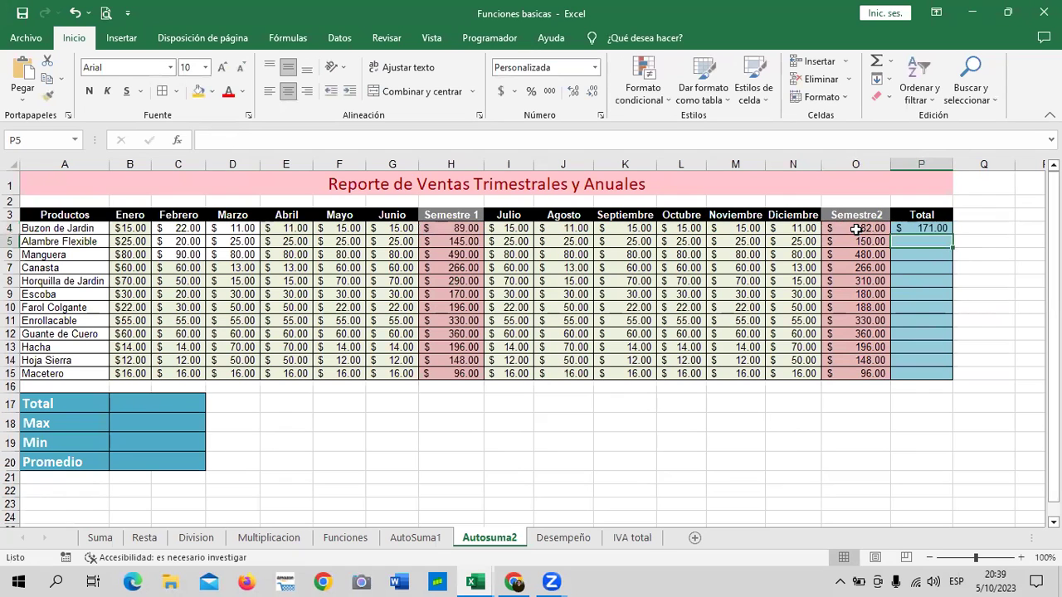
Step: Check the P4, H4 and O4 formulas, then fill the Total formula down to P15
left_click(936, 227)
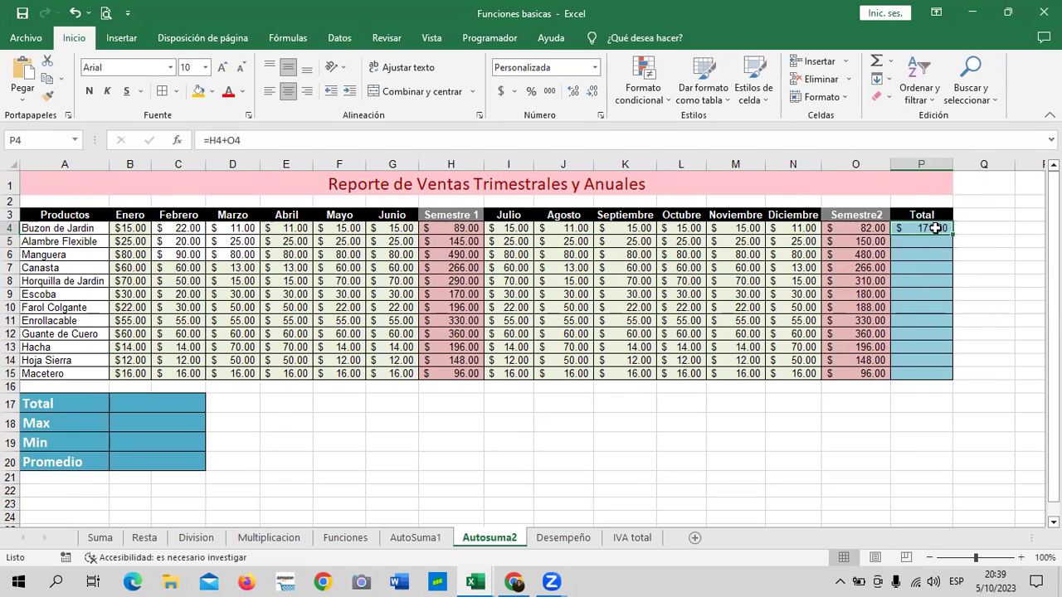
left_click(447, 227)
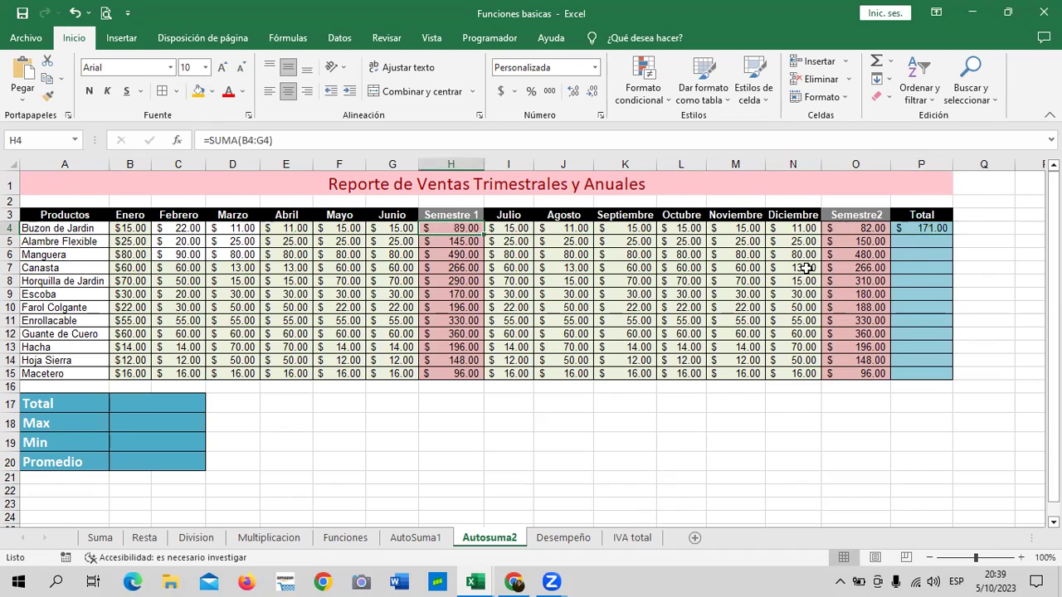
left_click(840, 228)
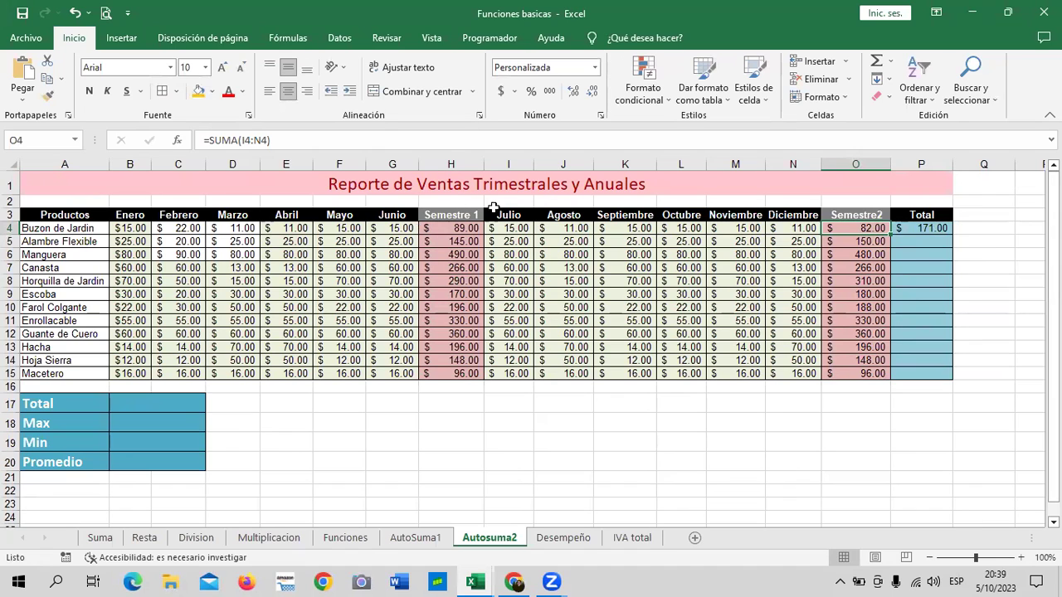
left_click(930, 227)
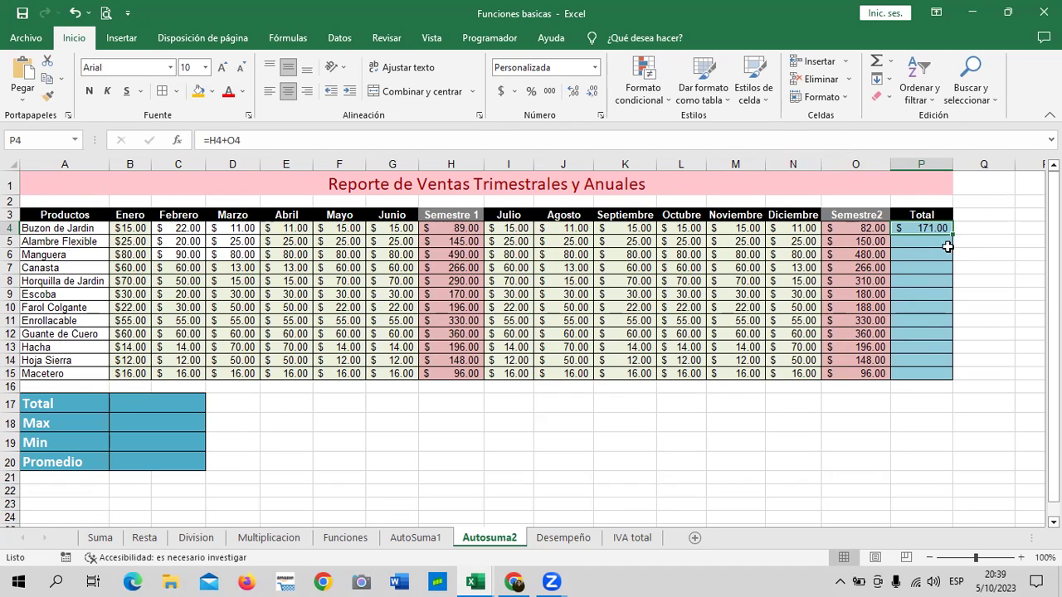
left_click_drag(952, 234, 945, 379)
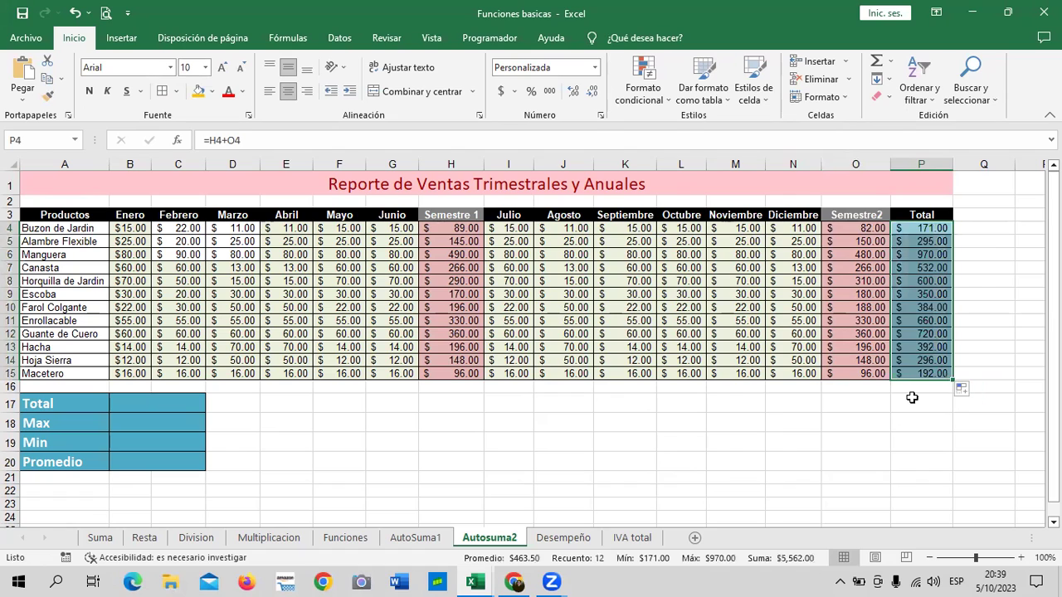
left_click(810, 438)
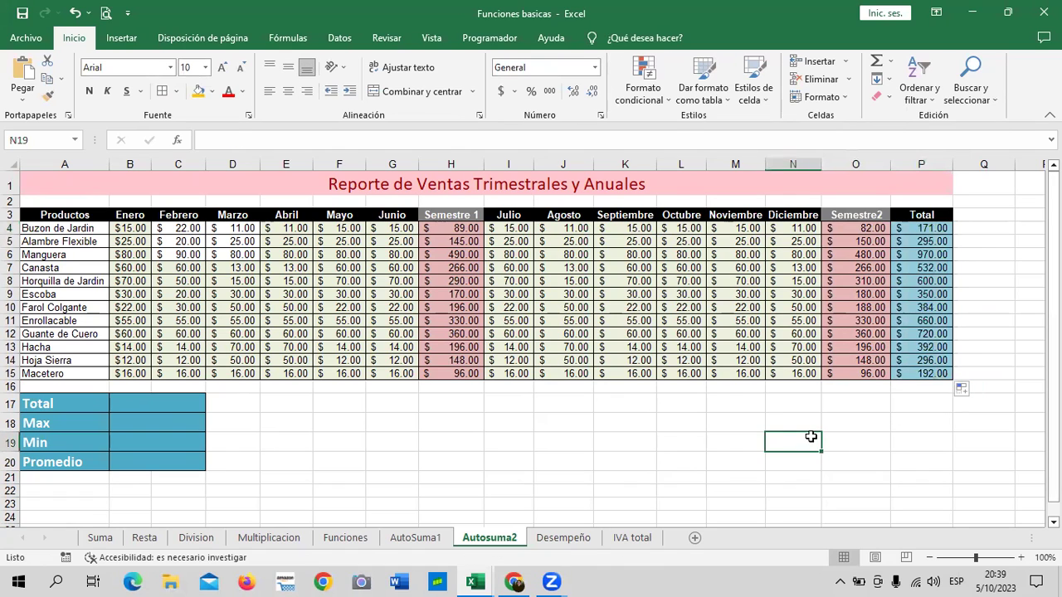
Step: Enter =SUMA(P4:P15) in B17 to total the Total column, giving $5,562.00
left_click(165, 408)
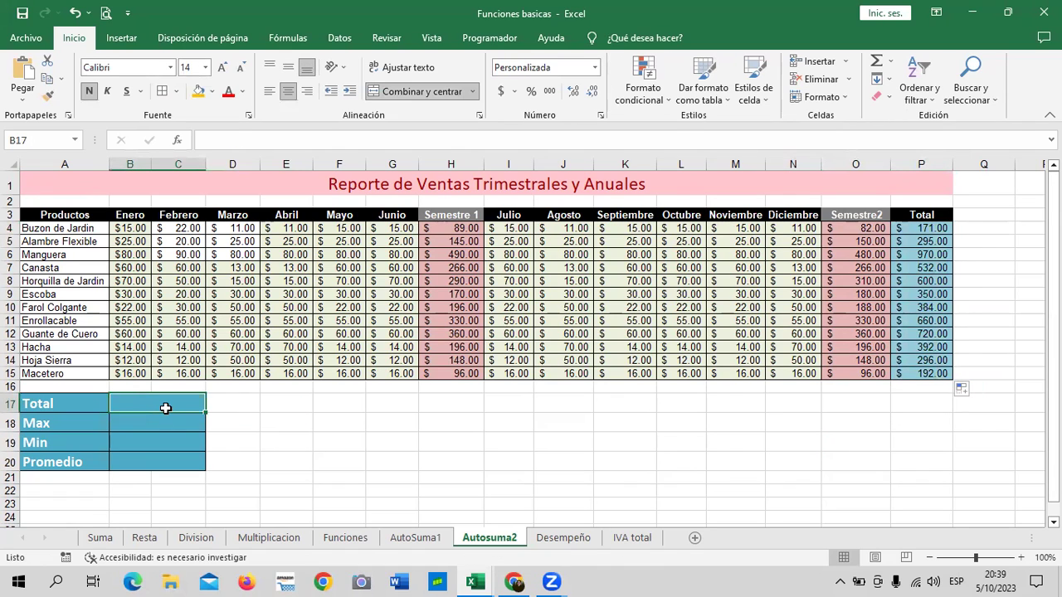
type("=")
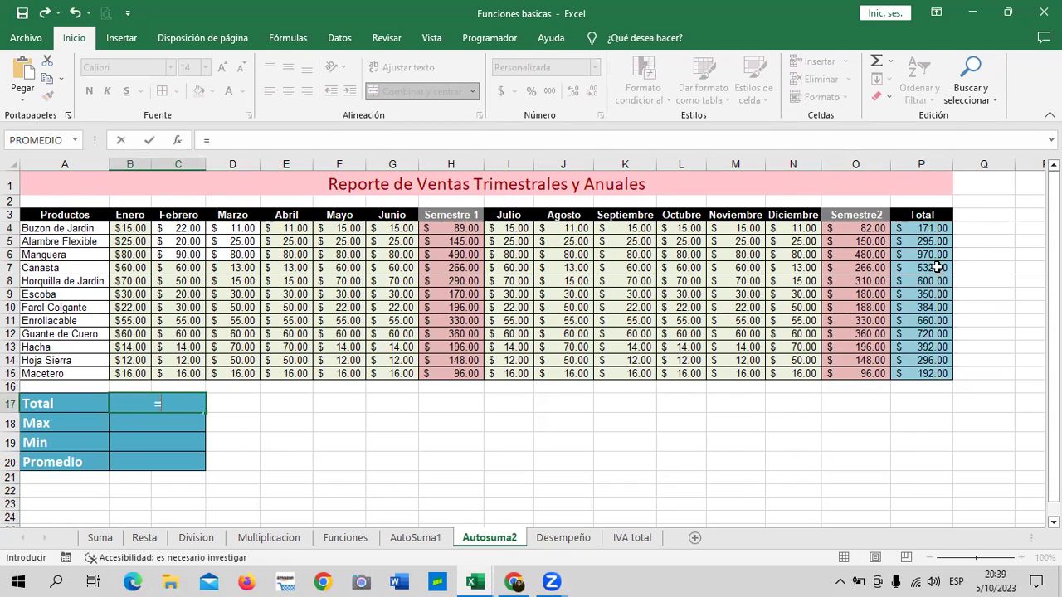
left_click(919, 231)
key("BackSpace")
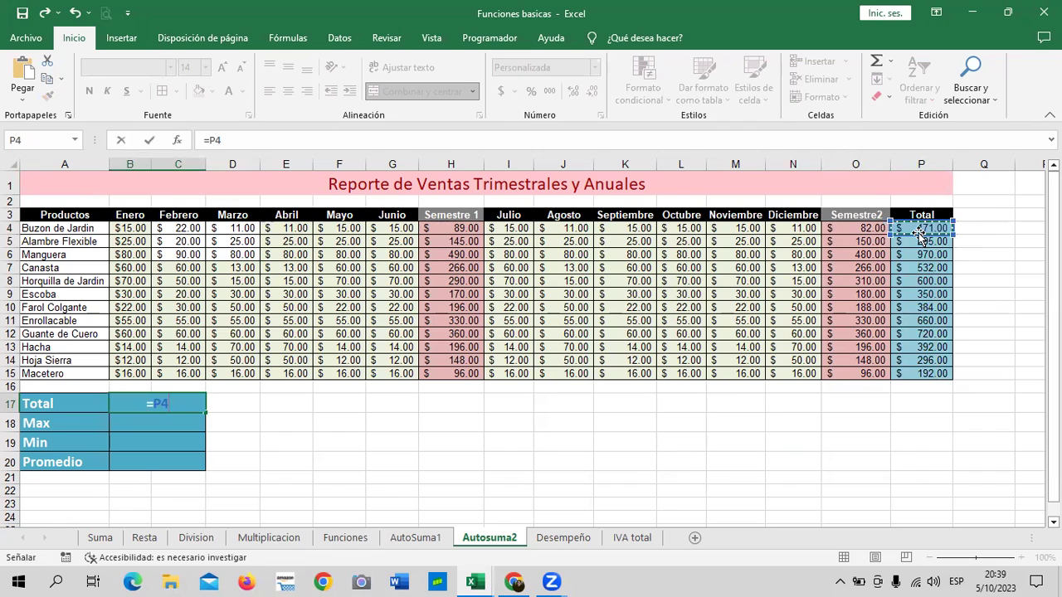
key("BackSpace")
type("s")
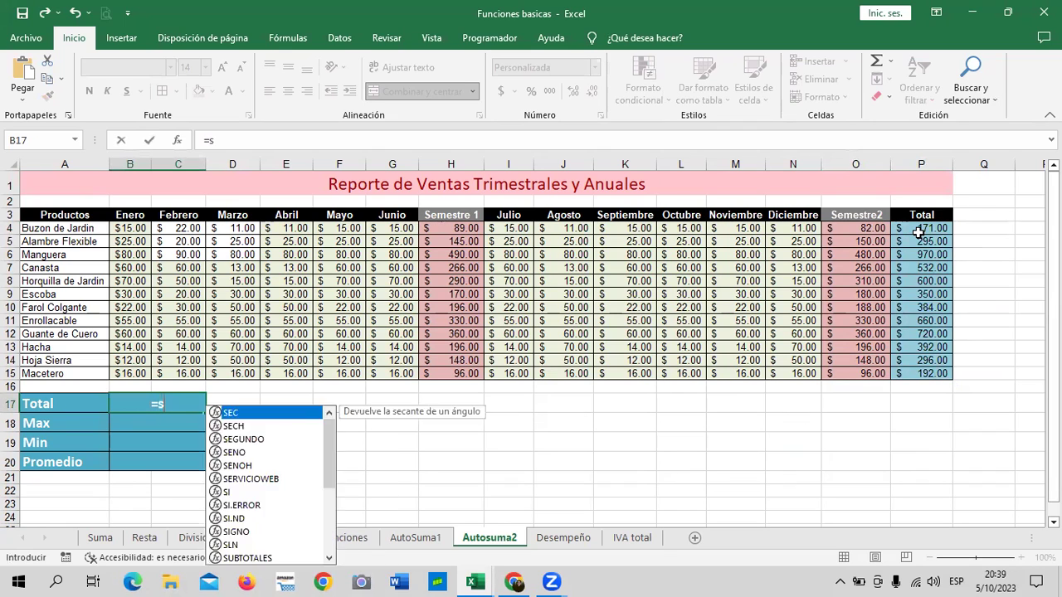
type("um")
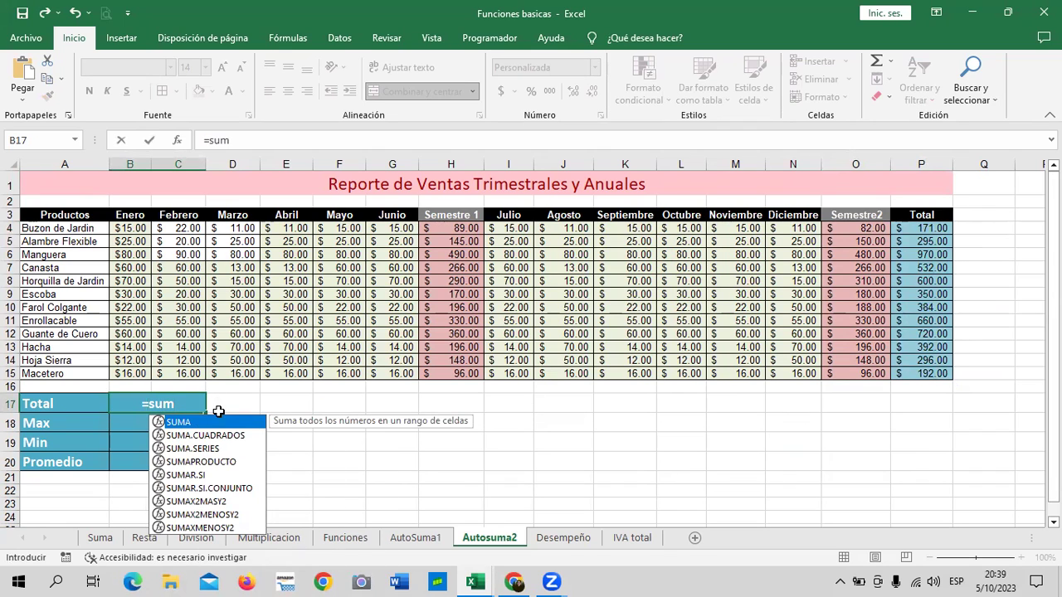
double_click(218, 422)
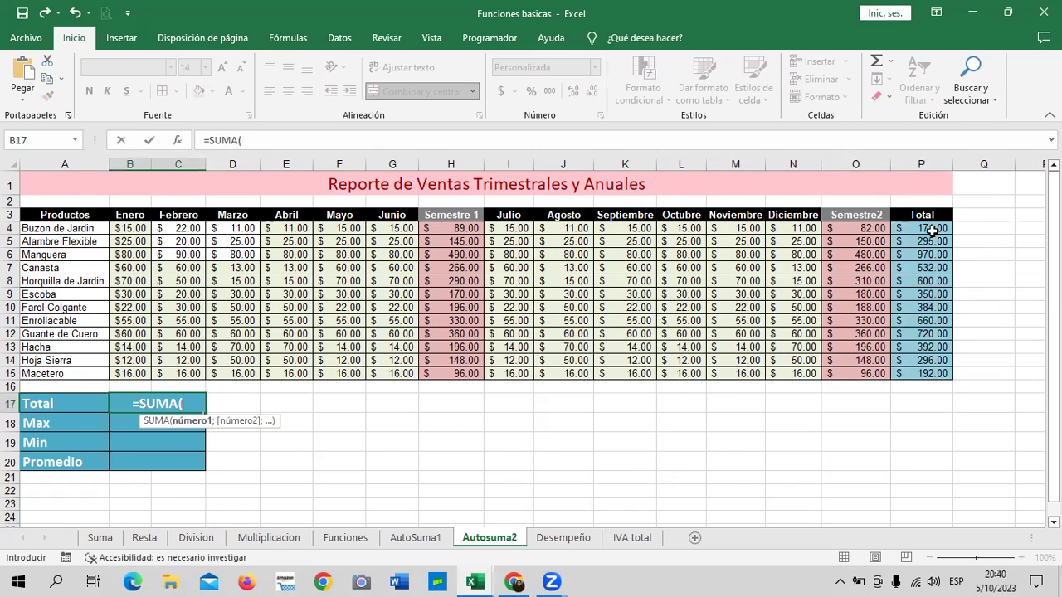
left_click_drag(935, 229, 895, 371)
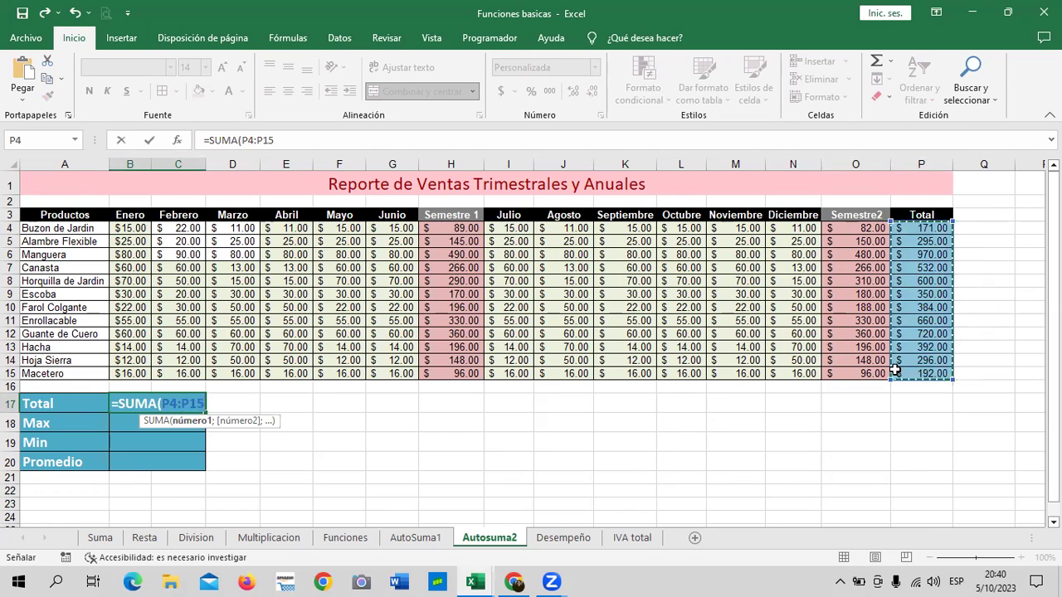
key("Return")
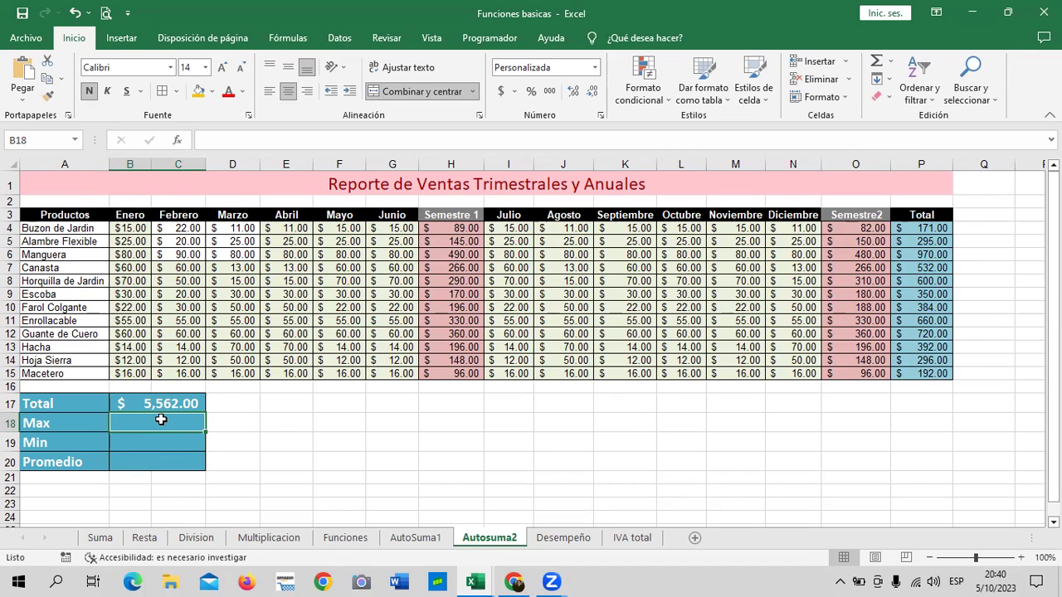
Step: Enter =MAX(B4:G15;I4:N15) in B18, returning the $90.00 highest monthly sale
type("=max")
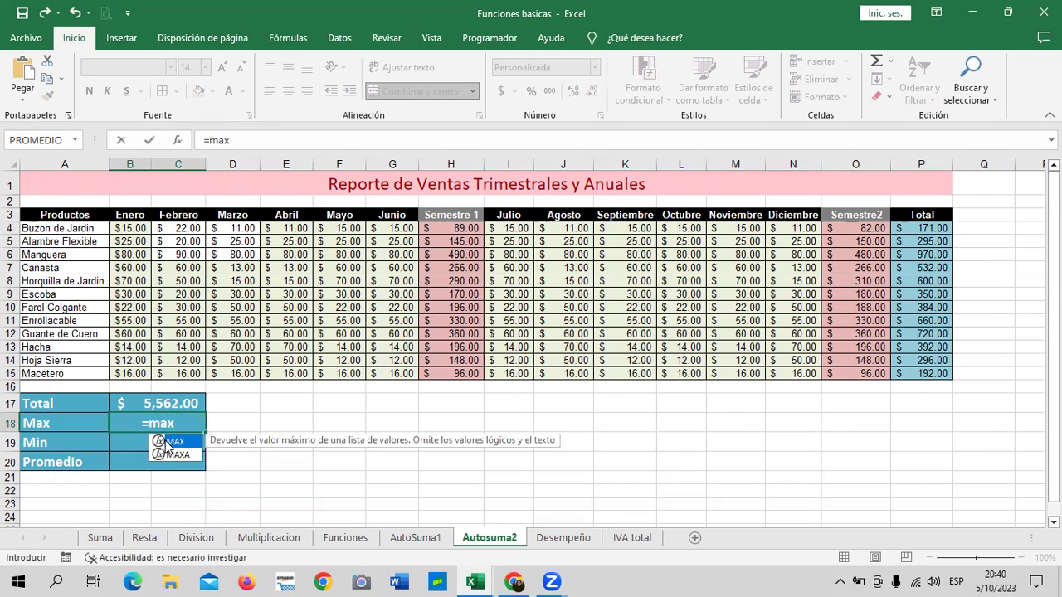
double_click(184, 446)
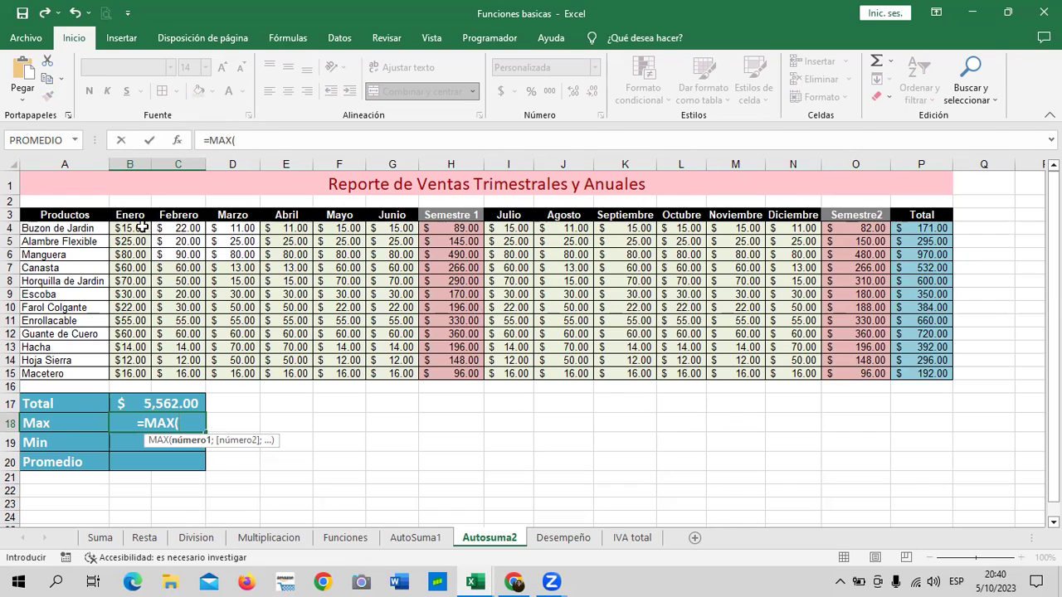
mouse_move(133, 227)
left_mouse_down()
mouse_move(309, 284)
mouse_move(366, 335)
left_mouse_up()
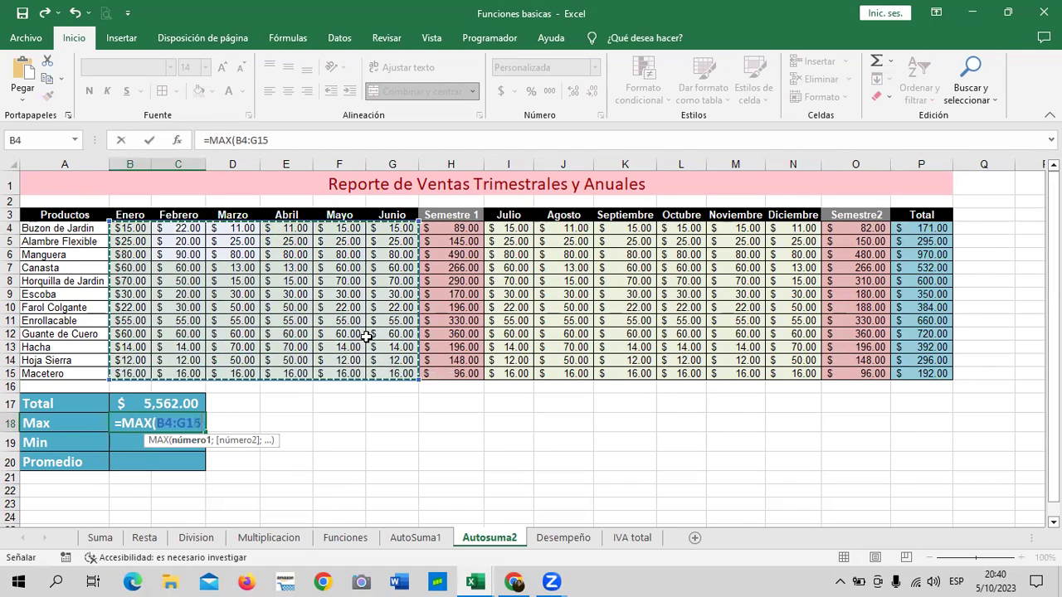
left_click(277, 140)
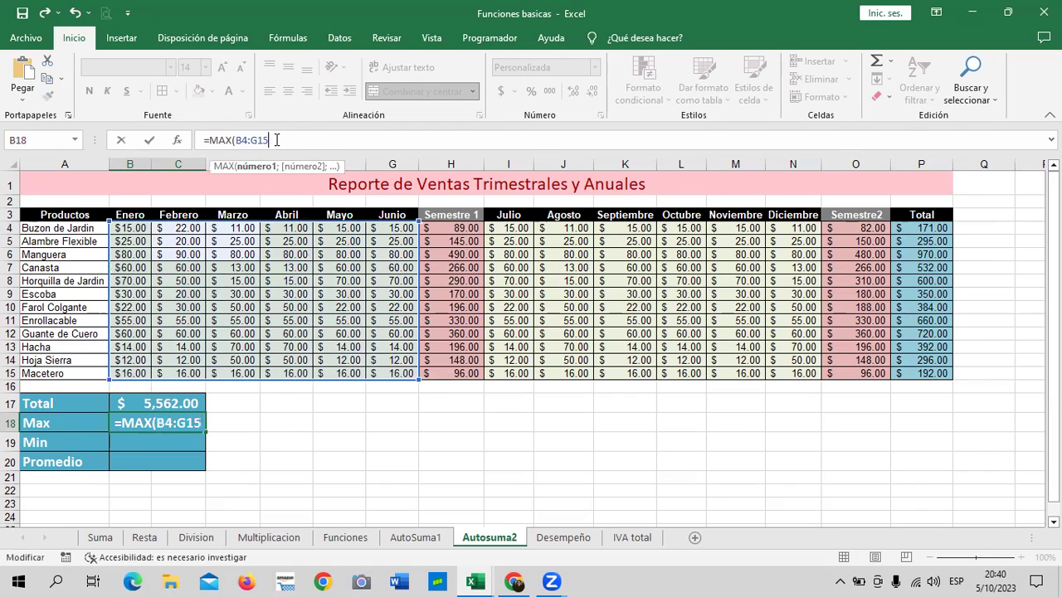
type(";")
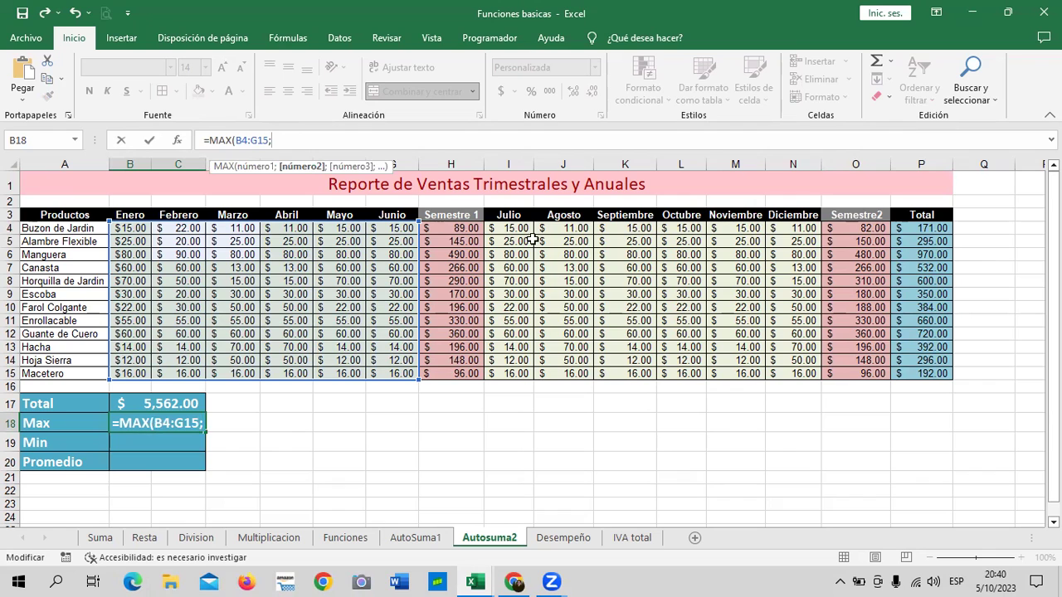
left_click_drag(508, 229, 786, 373)
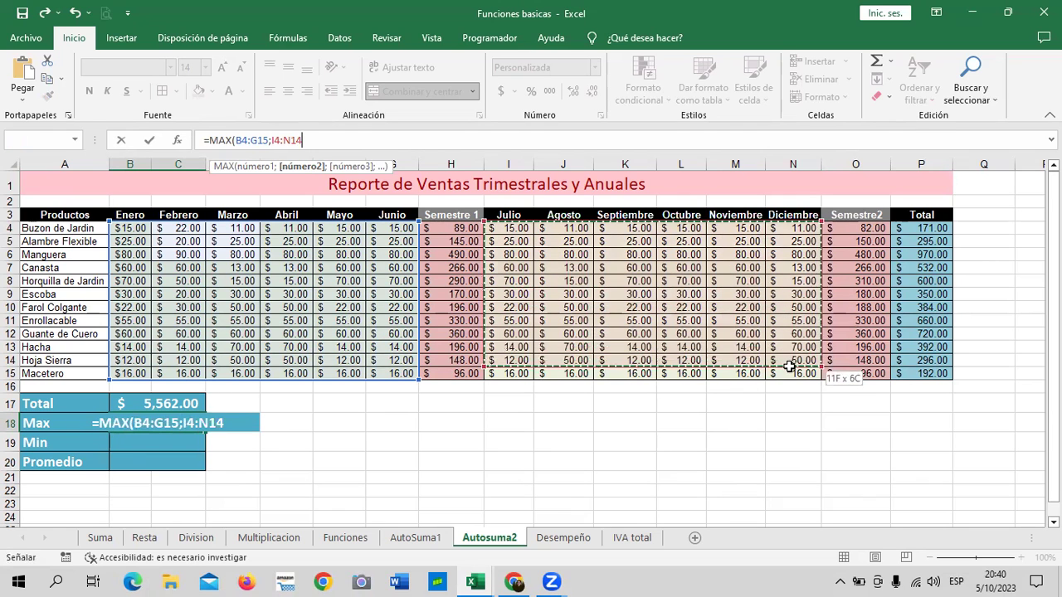
left_click(535, 140)
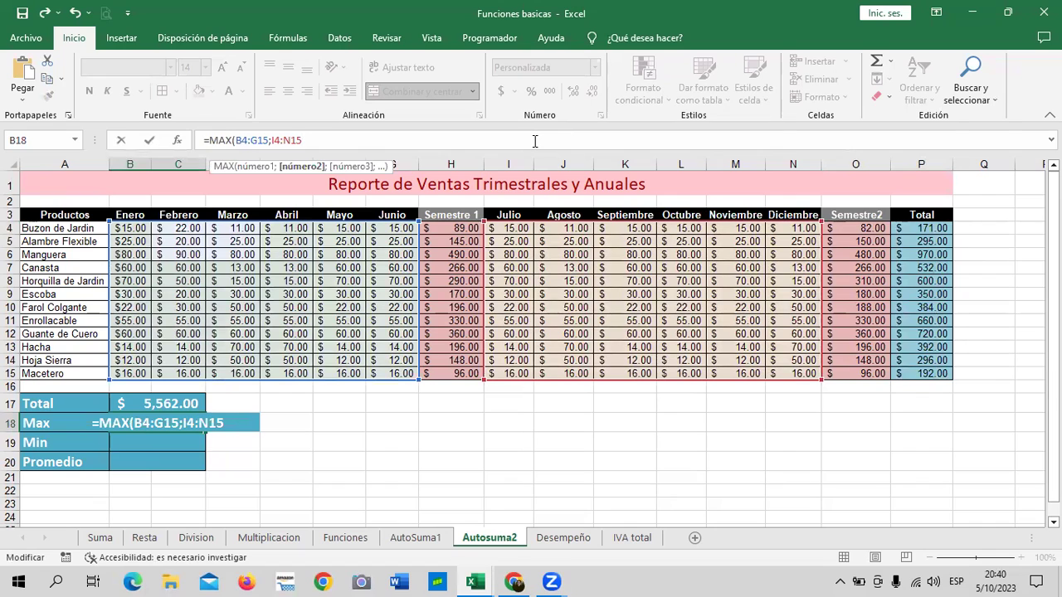
type(")")
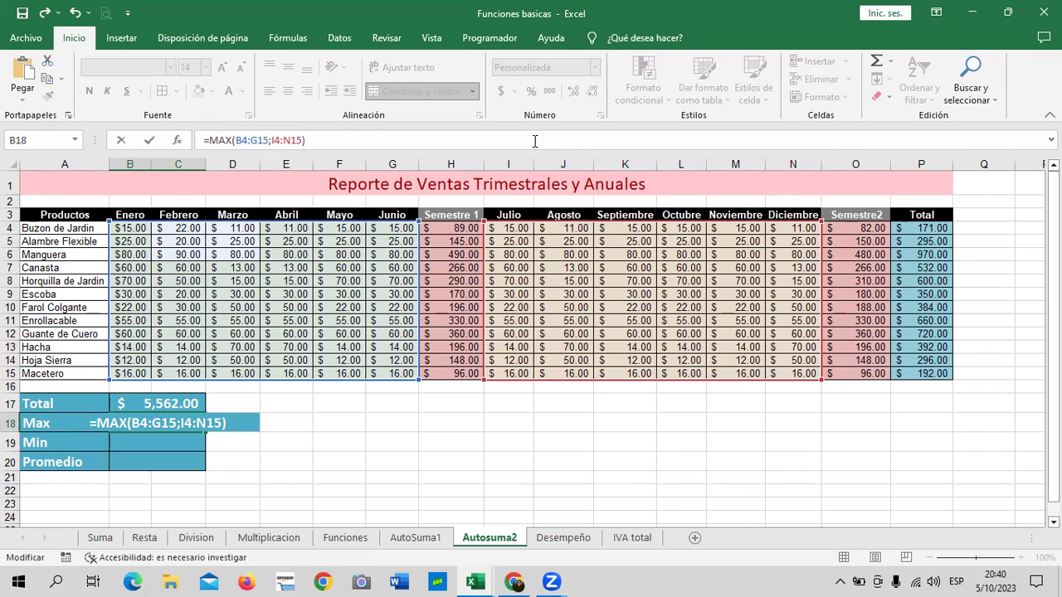
key("Return")
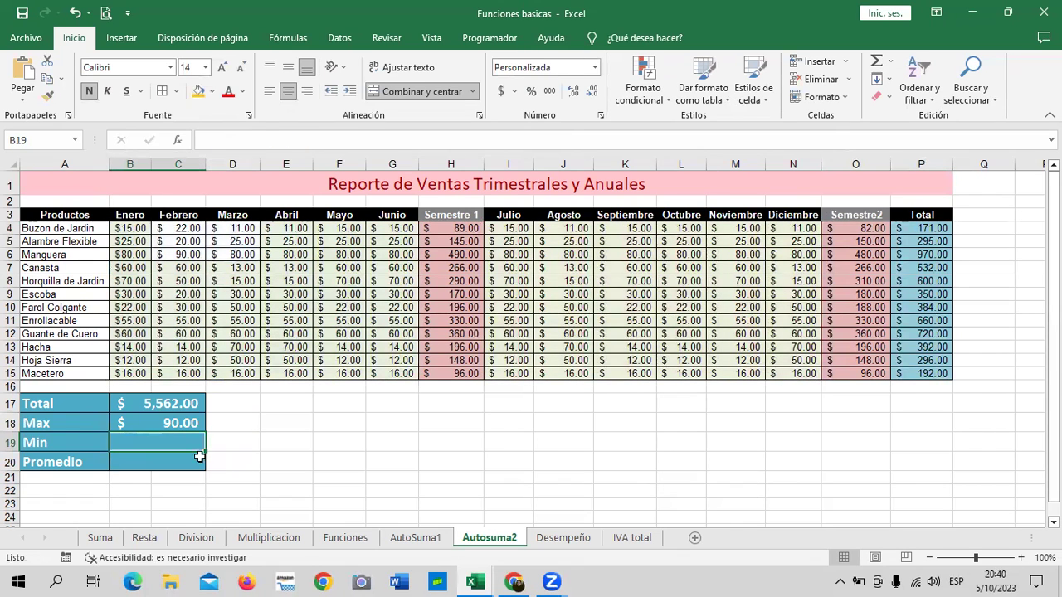
left_click(186, 421)
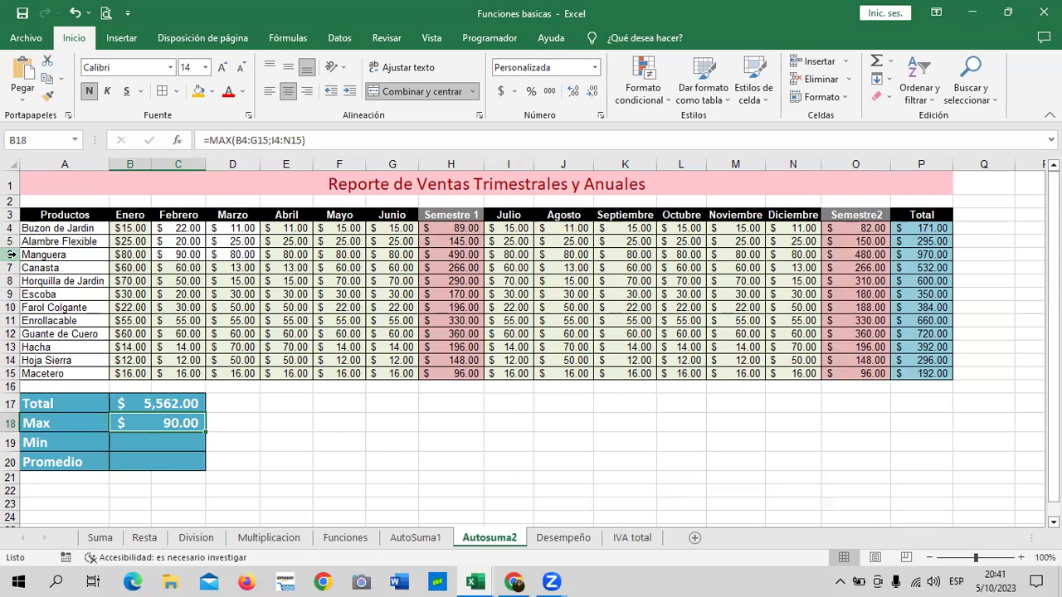
Step: Fill C6, Manguera's $90.00 maximum sale, with orange
left_click(187, 255)
left_click(199, 91)
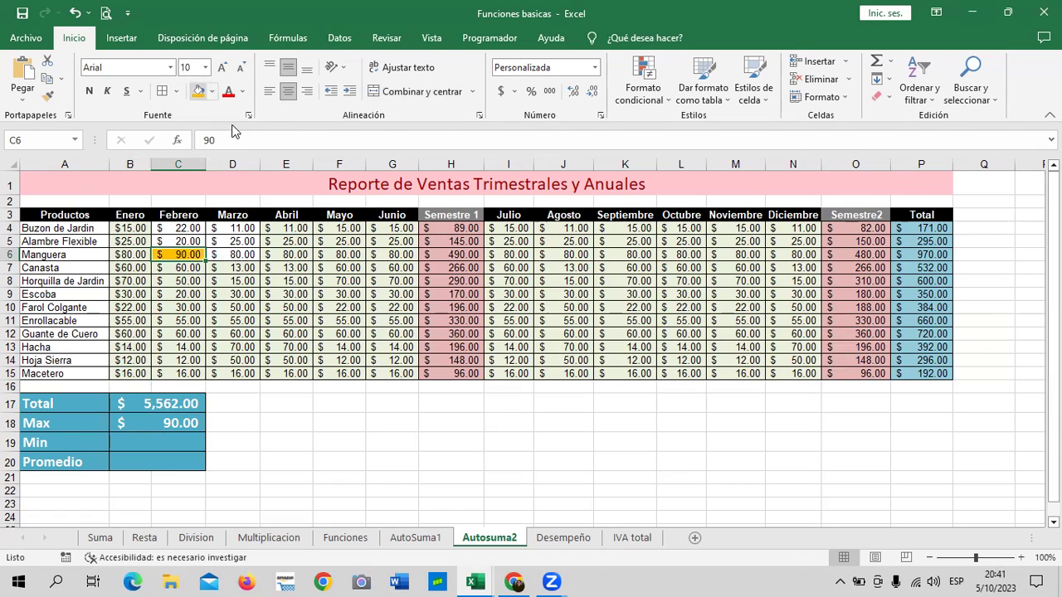
left_click(436, 490)
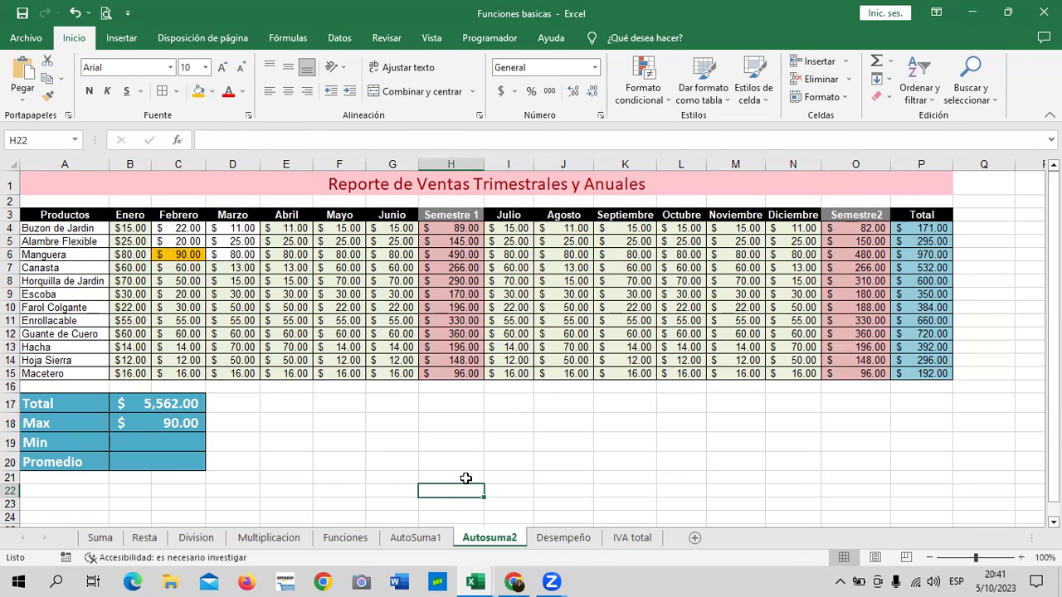
left_click(193, 444)
Step: Enter =MIN(B4:G15;I4:N15) in B19, returning the $11.00 lowest monthly sale
type("=min")
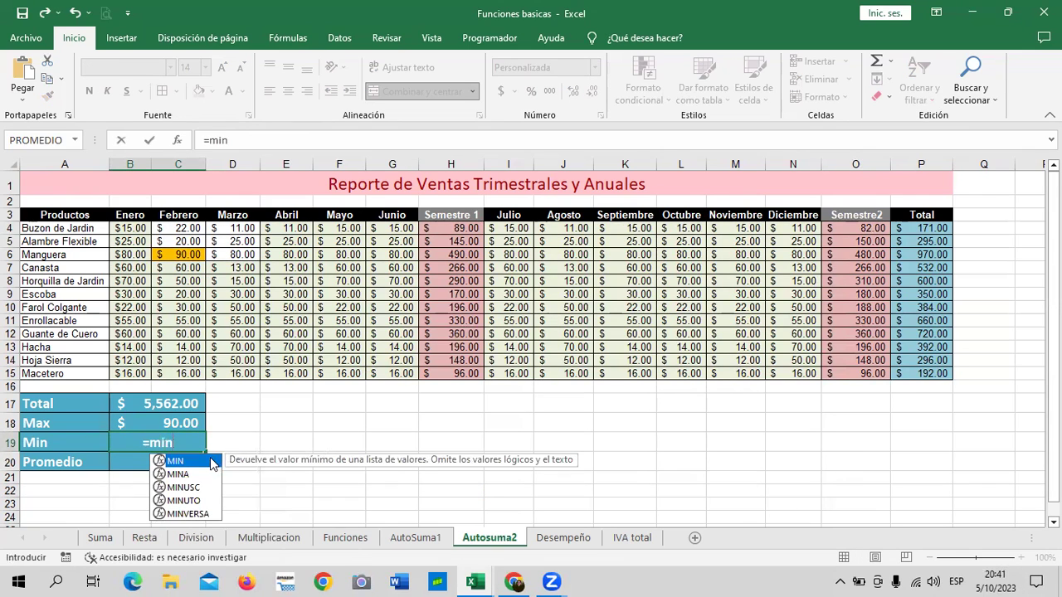
double_click(215, 461)
left_click_drag(133, 227, 390, 369)
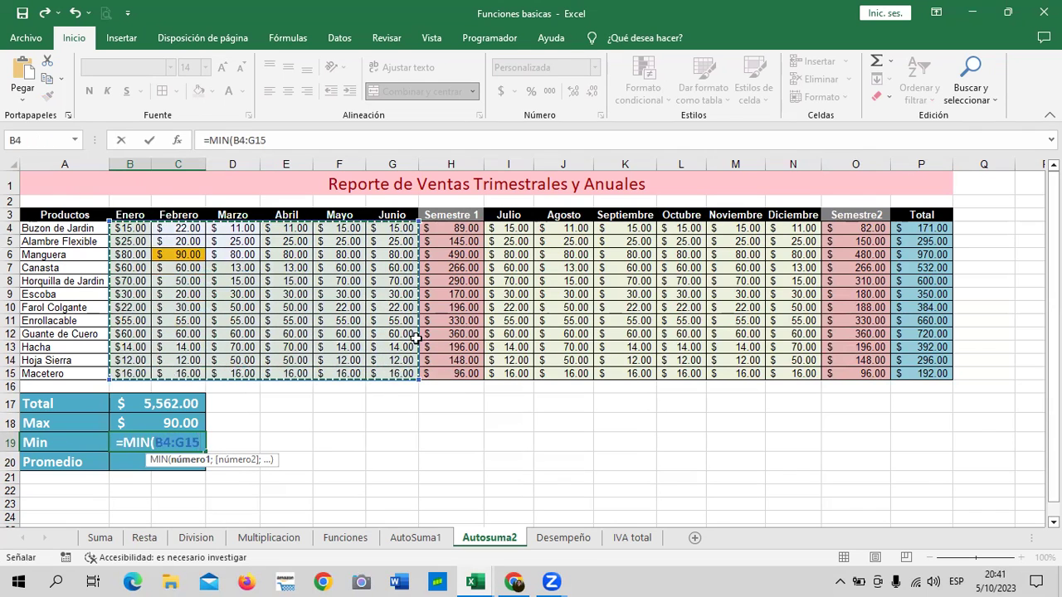
left_click(349, 141)
type(";")
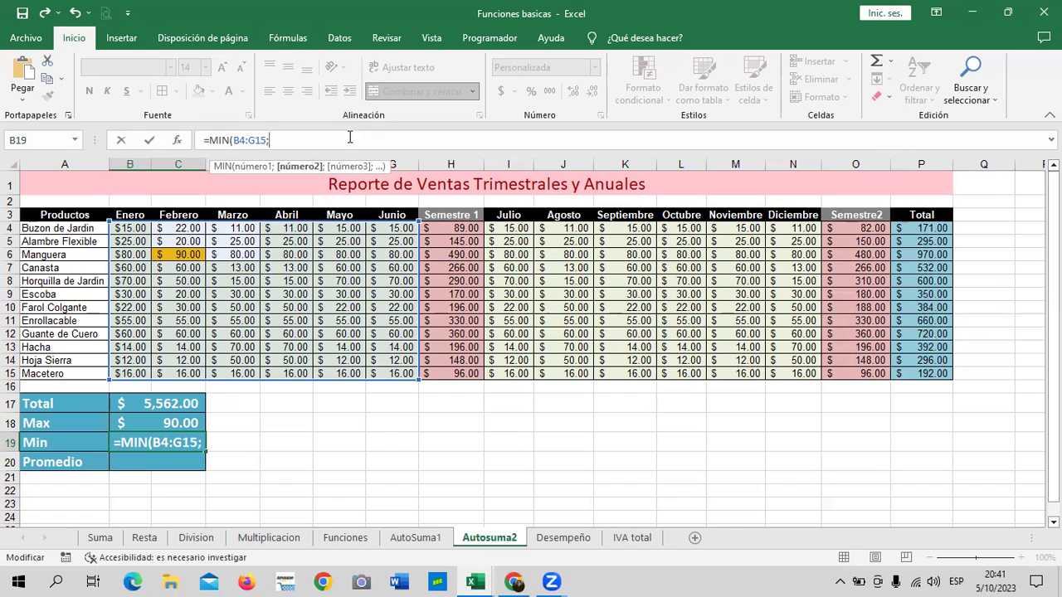
mouse_move(514, 229)
left_mouse_down()
mouse_move(547, 352)
mouse_move(792, 373)
left_mouse_up()
left_click(500, 141)
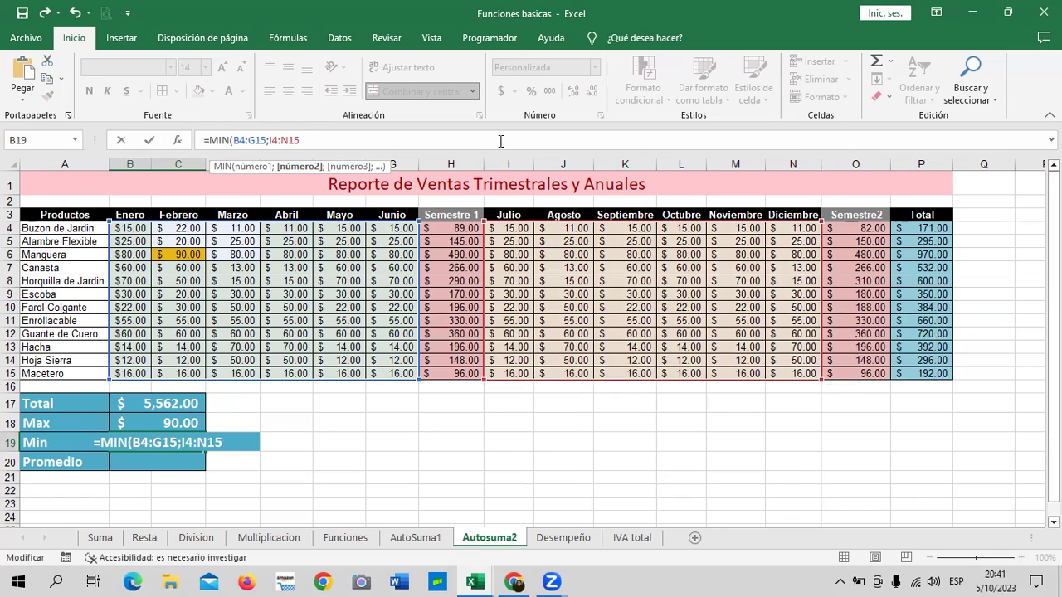
type(")")
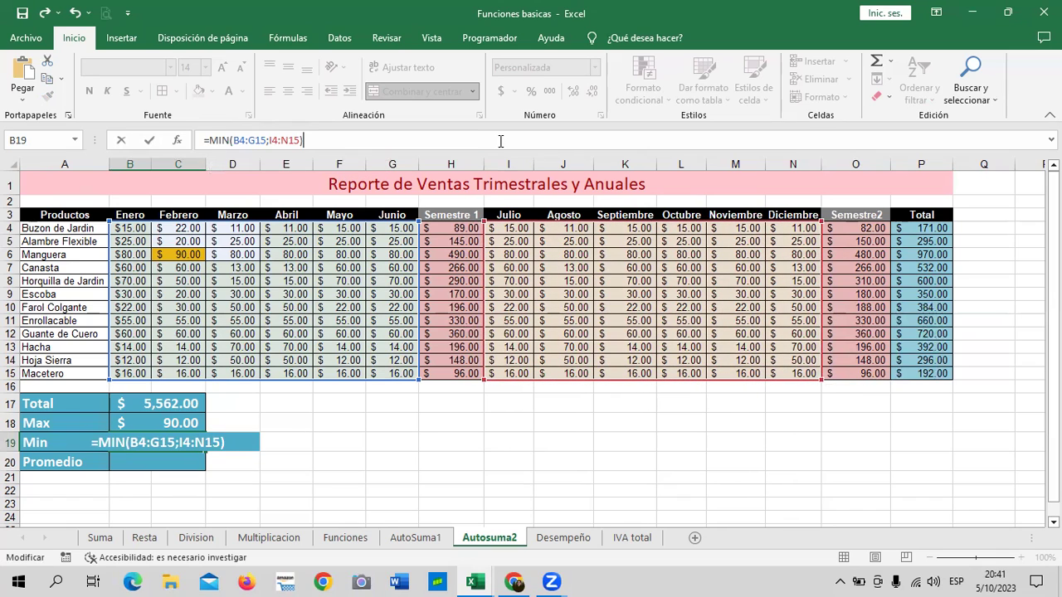
key("Return")
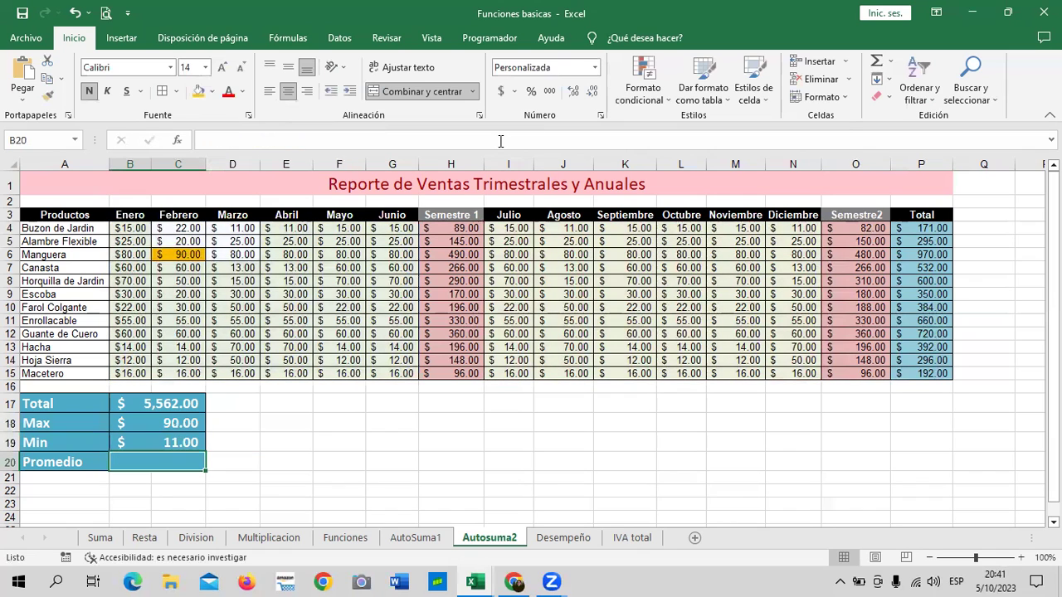
Step: Fill D4's $11.00 minimum orange and compare the other 11.00 cells E4, J4 and N4
left_click(169, 439)
left_click(223, 231)
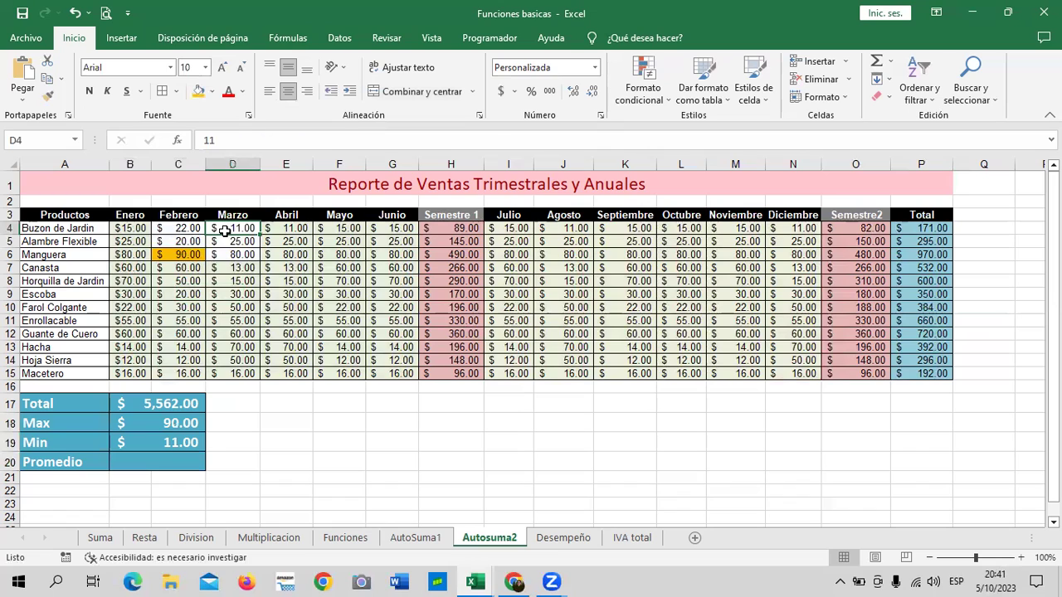
left_click(199, 91)
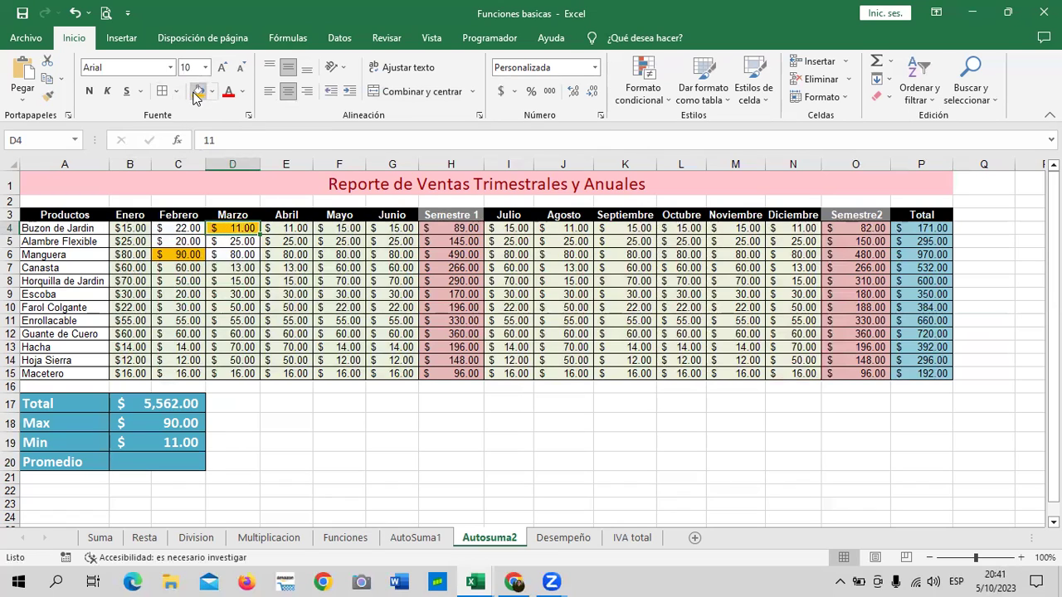
left_click(277, 229)
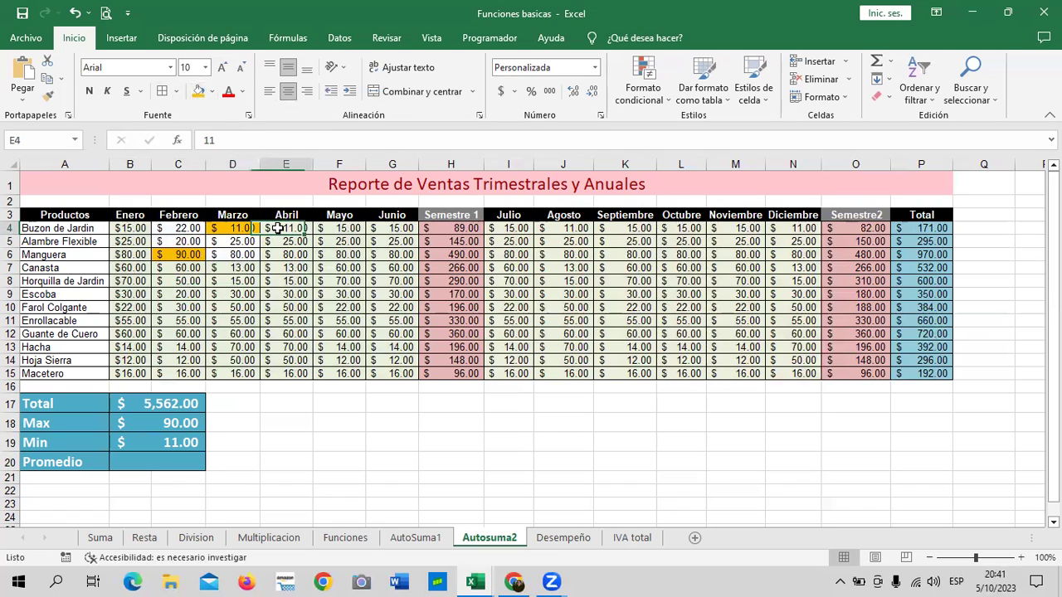
left_click(564, 228)
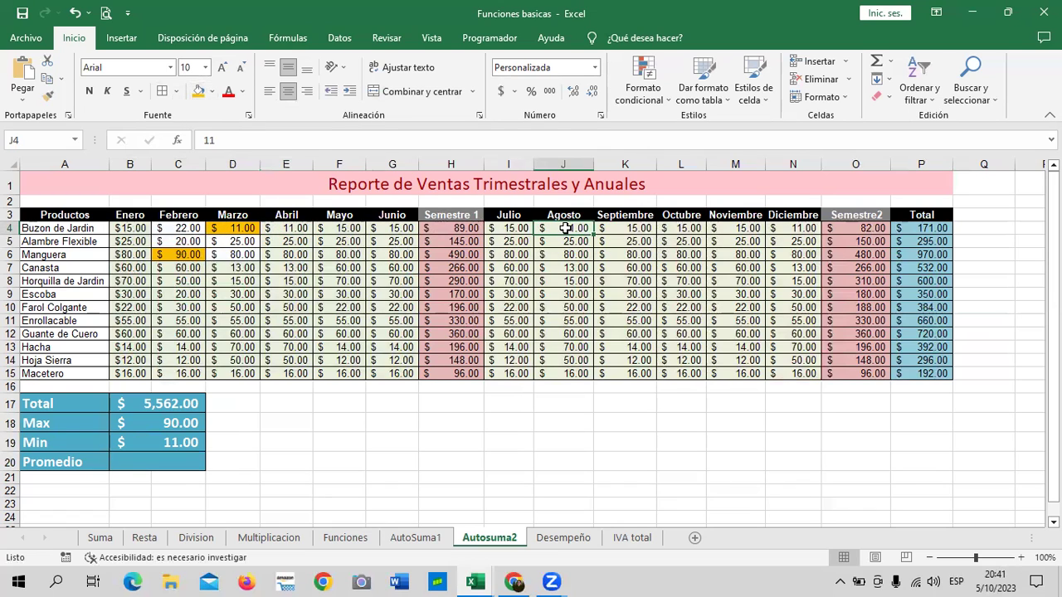
left_click(804, 228)
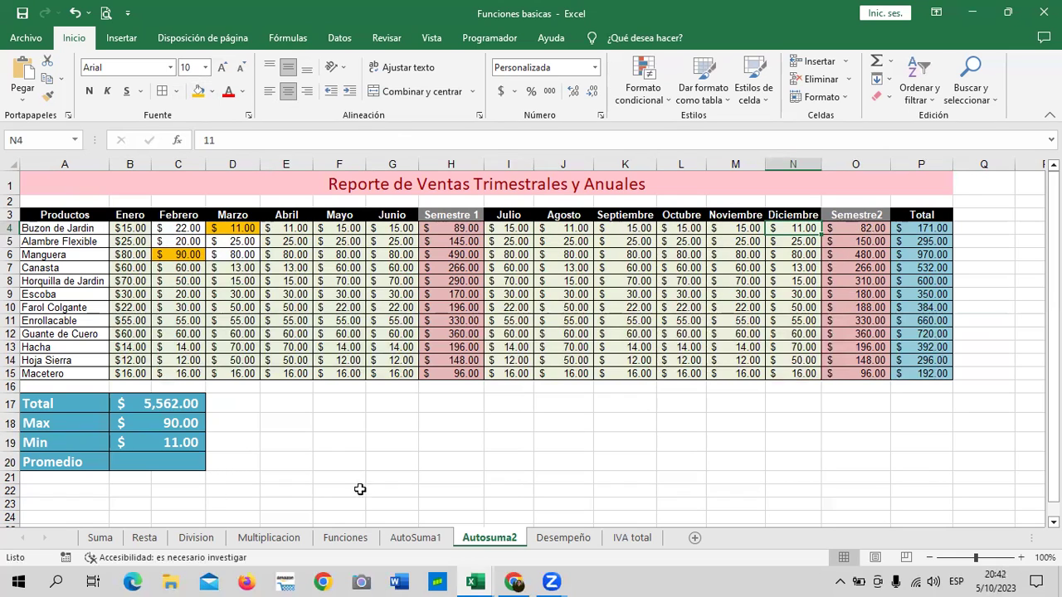
left_click(445, 437)
left_click(135, 461)
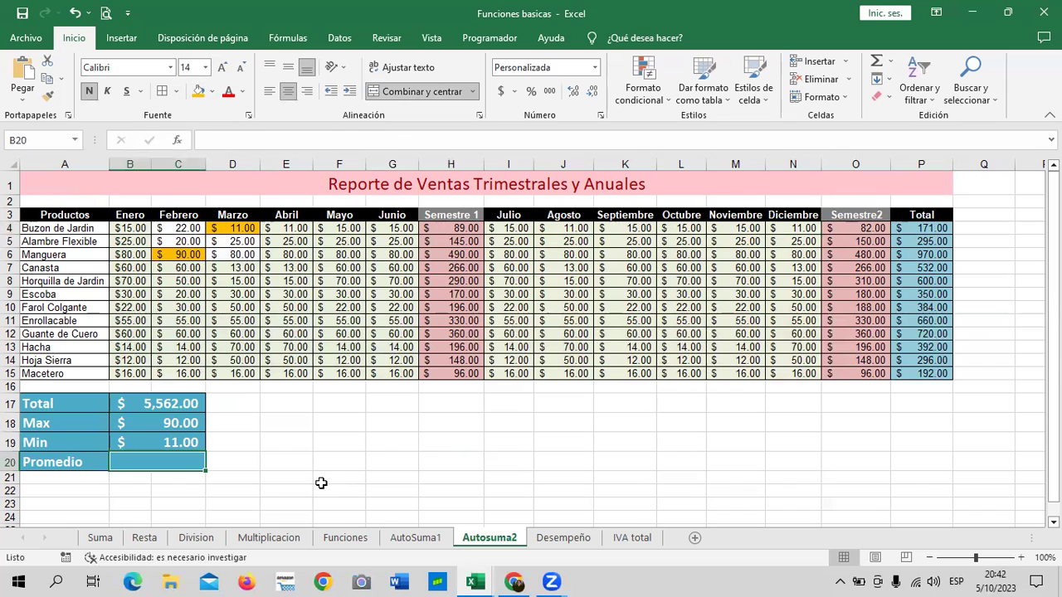
Step: Enter =PROMEDIO(B4:G15;I4:N15) in B20, returning an average of $38.63
type("=prom")
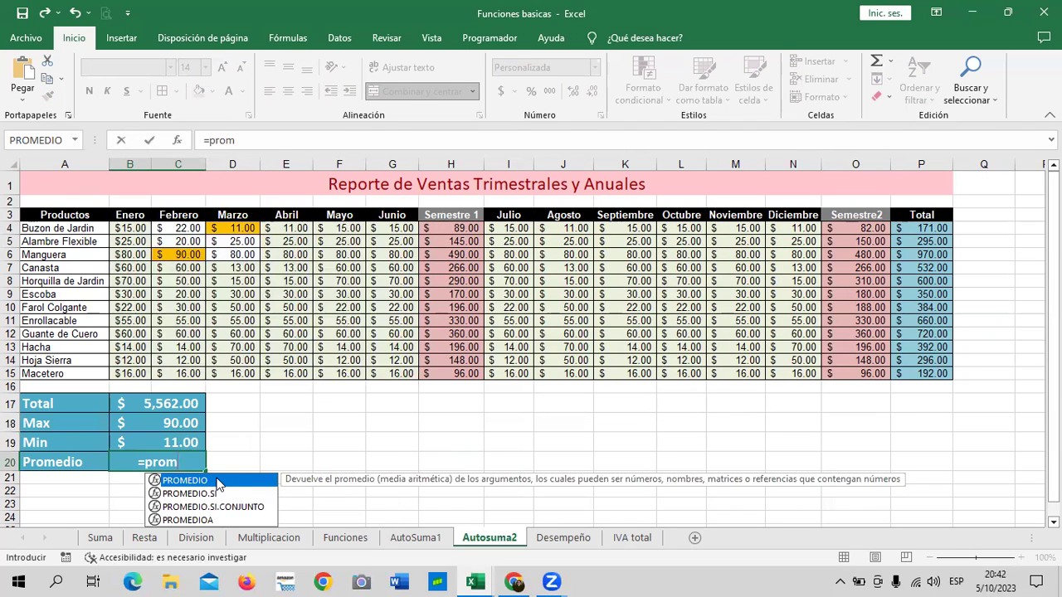
double_click(219, 482)
mouse_move(129, 234)
left_mouse_down()
mouse_move(361, 310)
mouse_move(407, 373)
left_mouse_up()
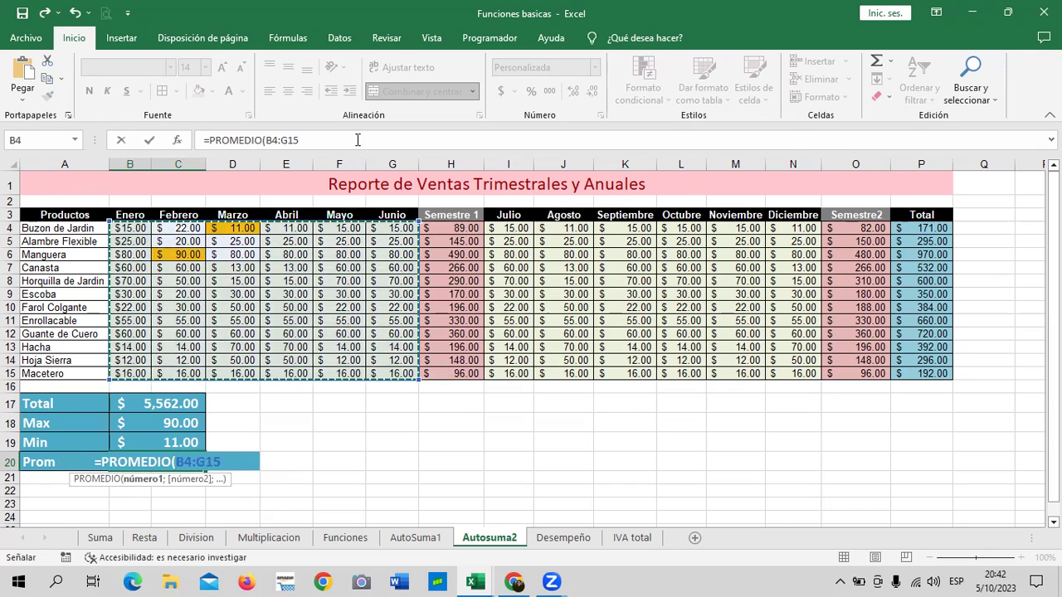
type(";")
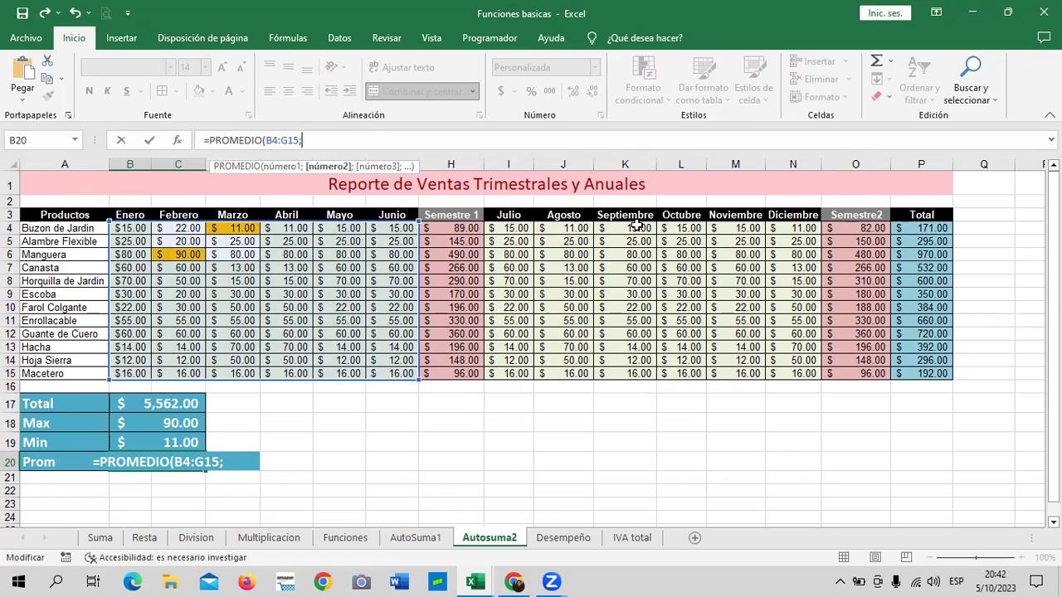
left_click_drag(510, 228, 796, 359)
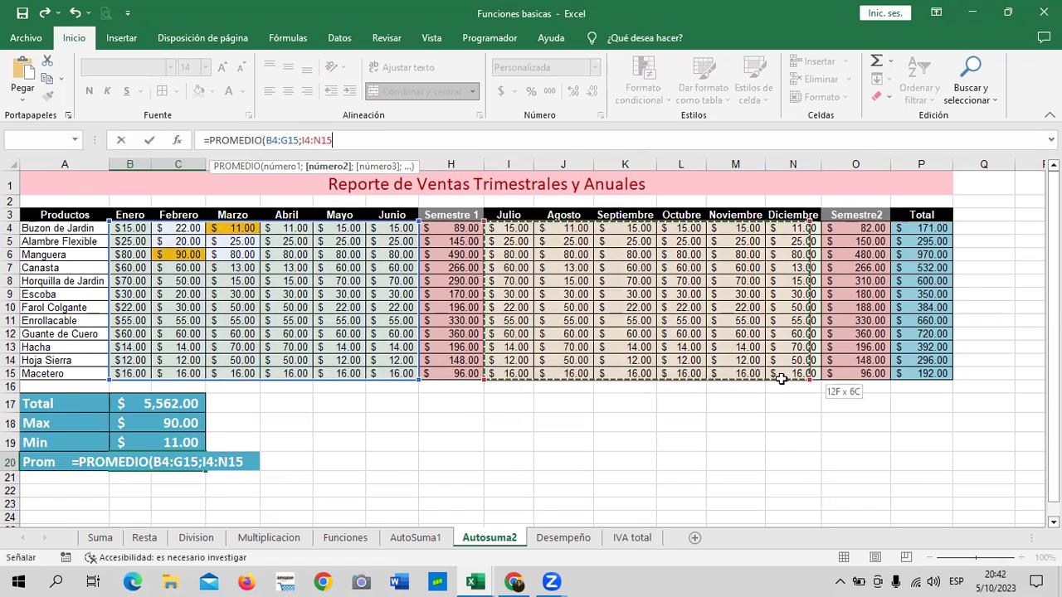
left_click(446, 143)
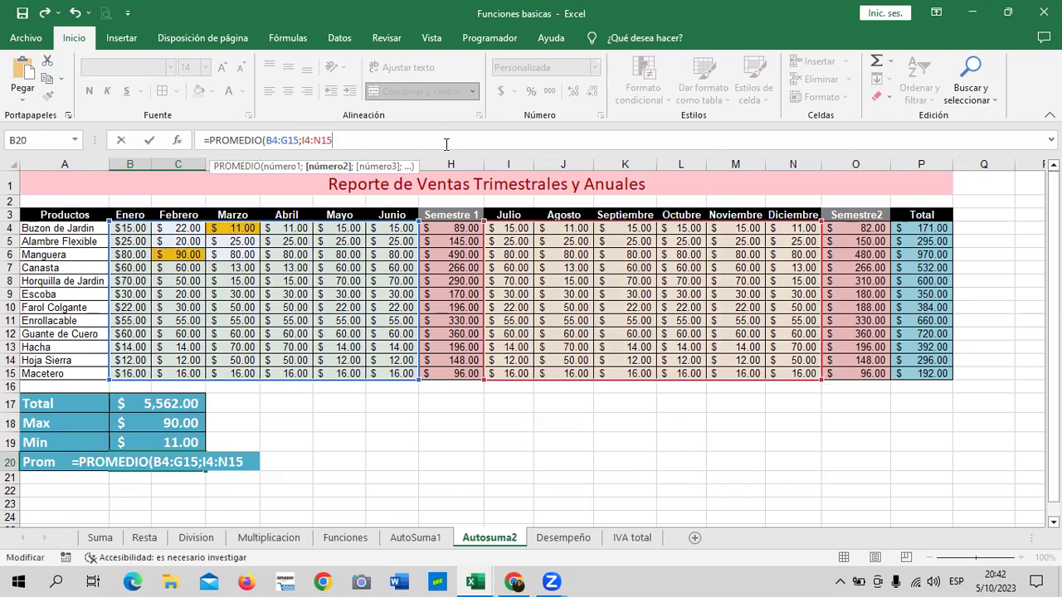
type(")")
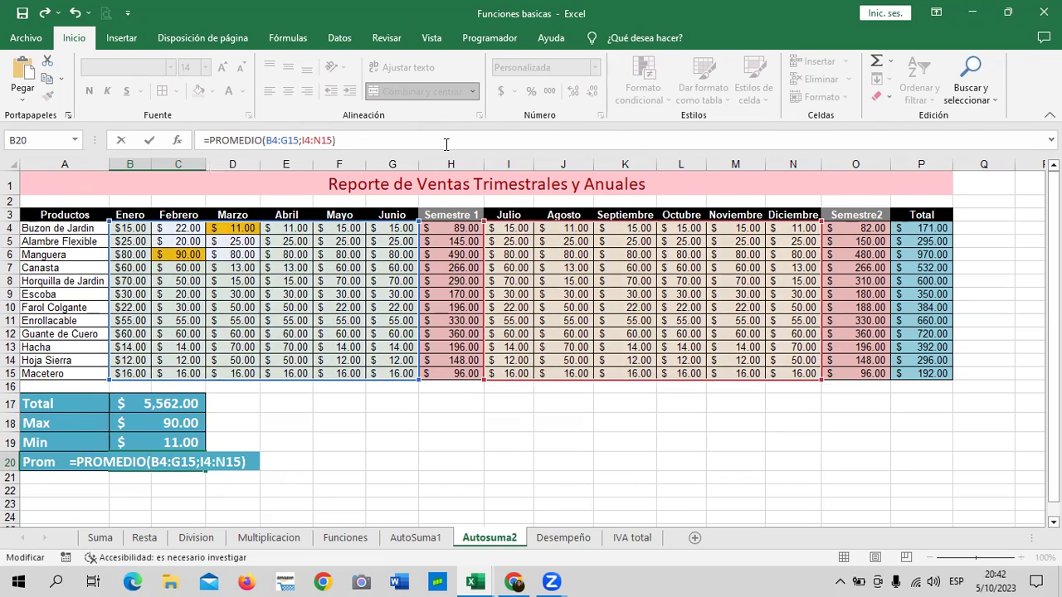
key("Return")
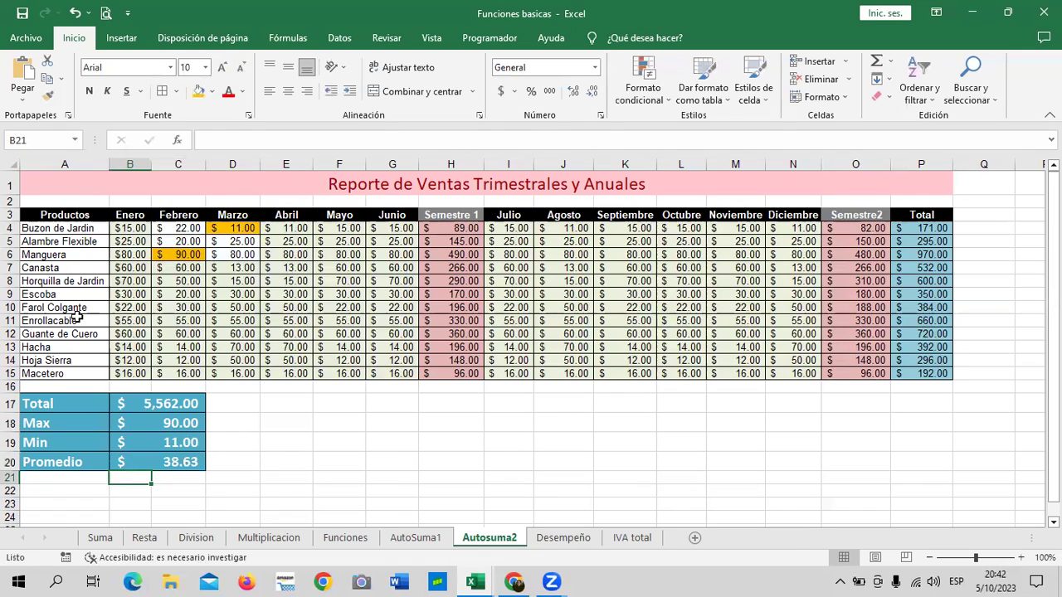
Step: Add a new blank sheet, Hoja1, to the workbook
left_click(569, 436)
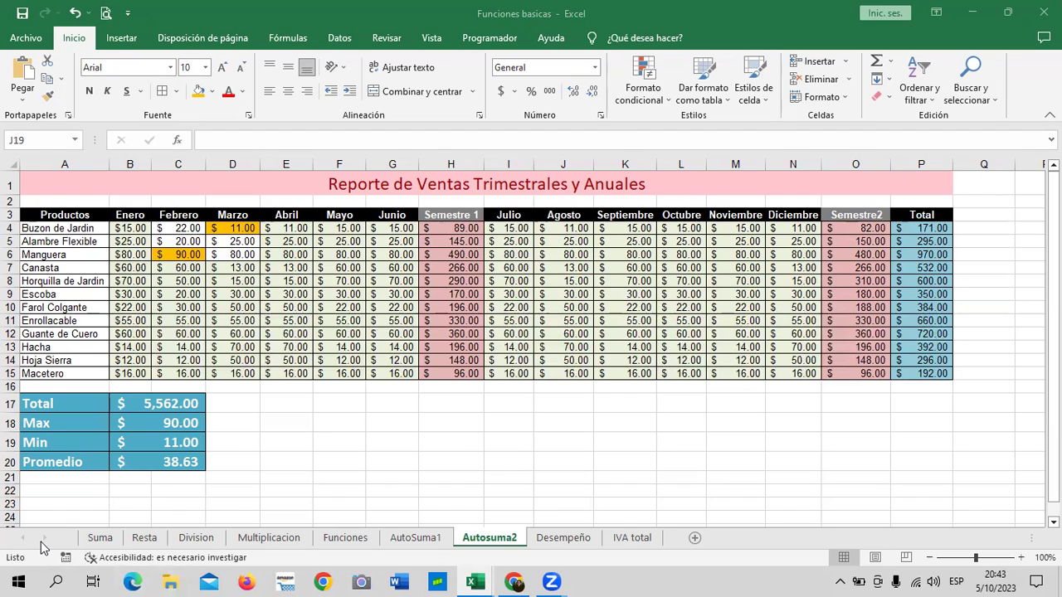
left_click(693, 538)
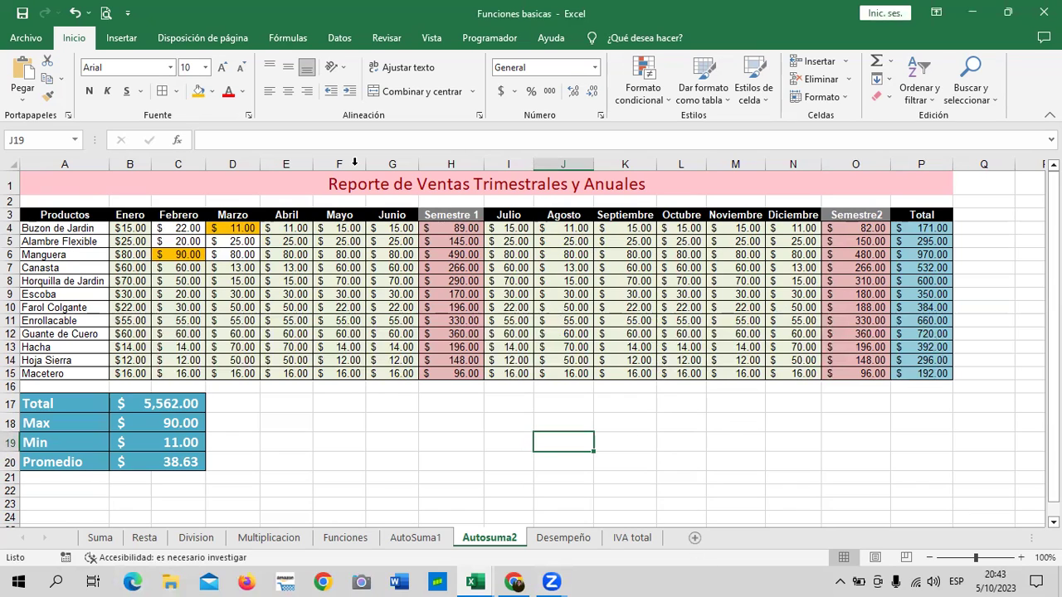
left_click(693, 539)
Step: Move the Hoja1 tab to the end of the sheet tabs and open it
left_click_drag(549, 538, 682, 546)
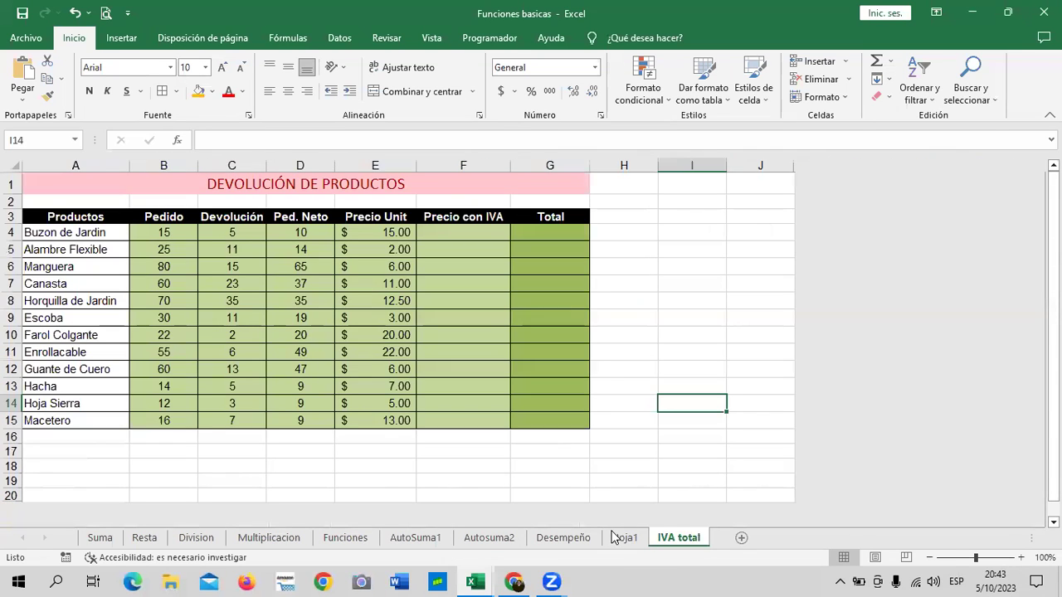
left_click_drag(689, 539, 618, 539)
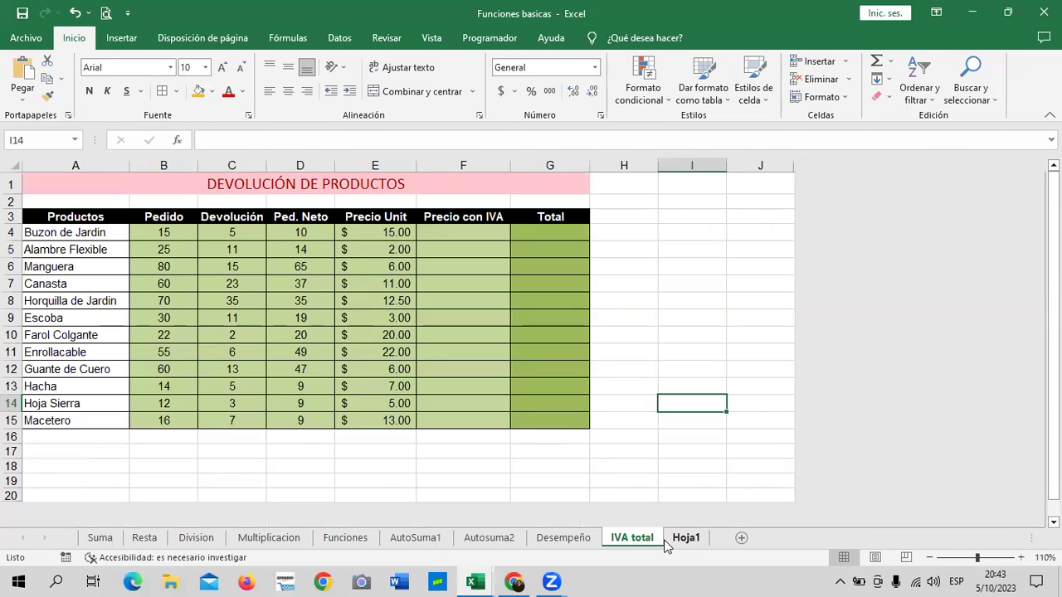
left_click(676, 540)
Step: Enter =MAX(Autosuma2!B4:G15) in Hoja1's F3, showing 90
left_click(358, 204)
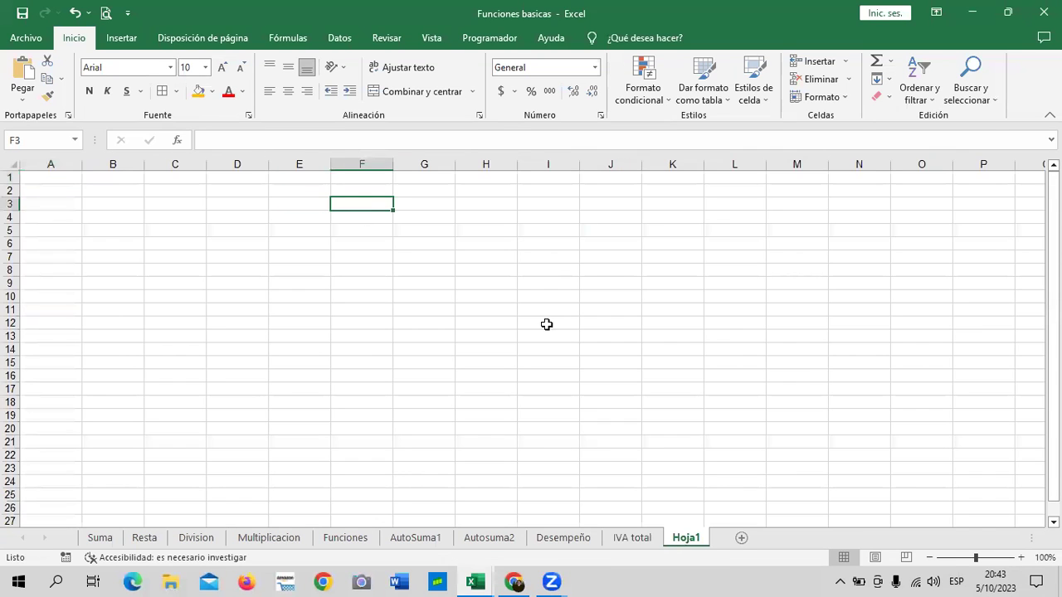
type("=")
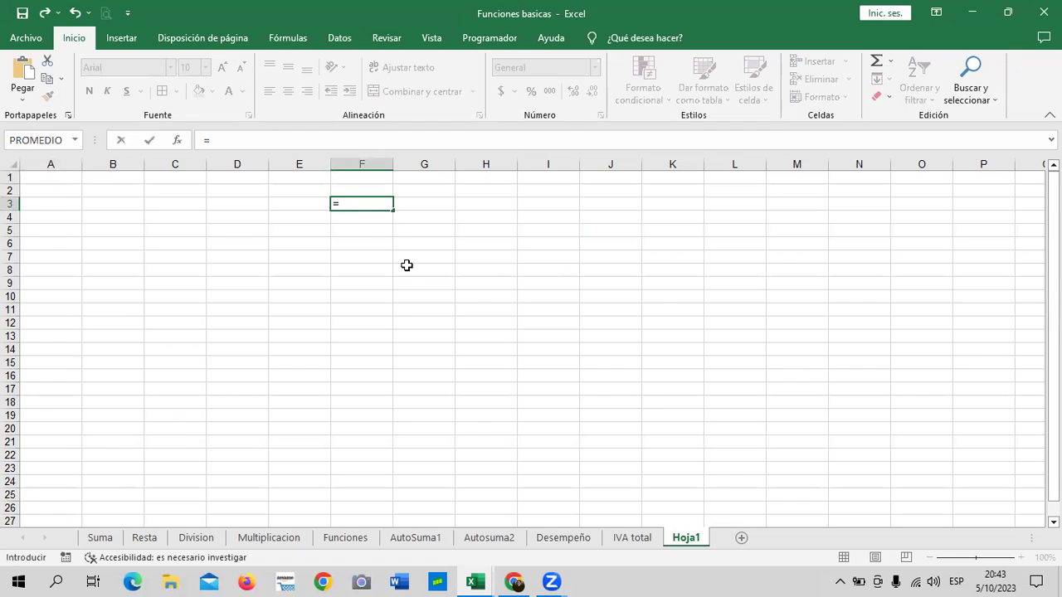
type("m")
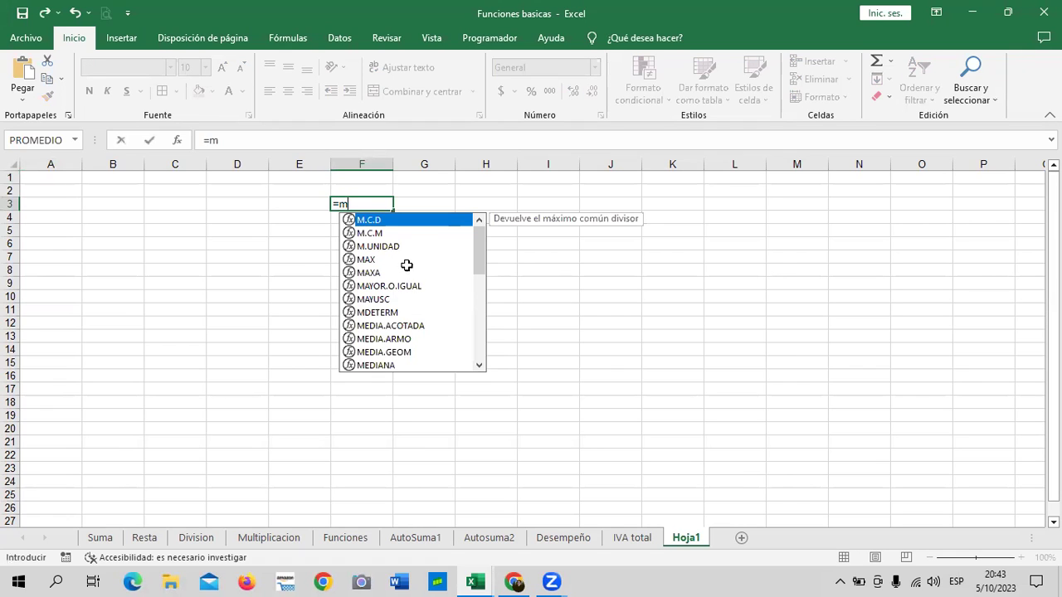
type("ax")
double_click(373, 222)
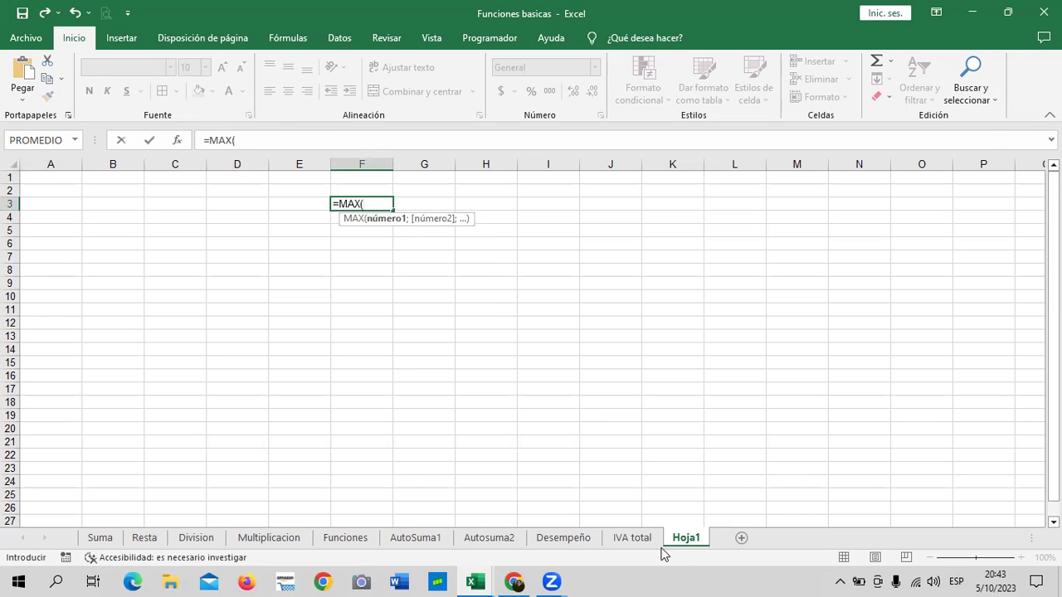
left_click(490, 538)
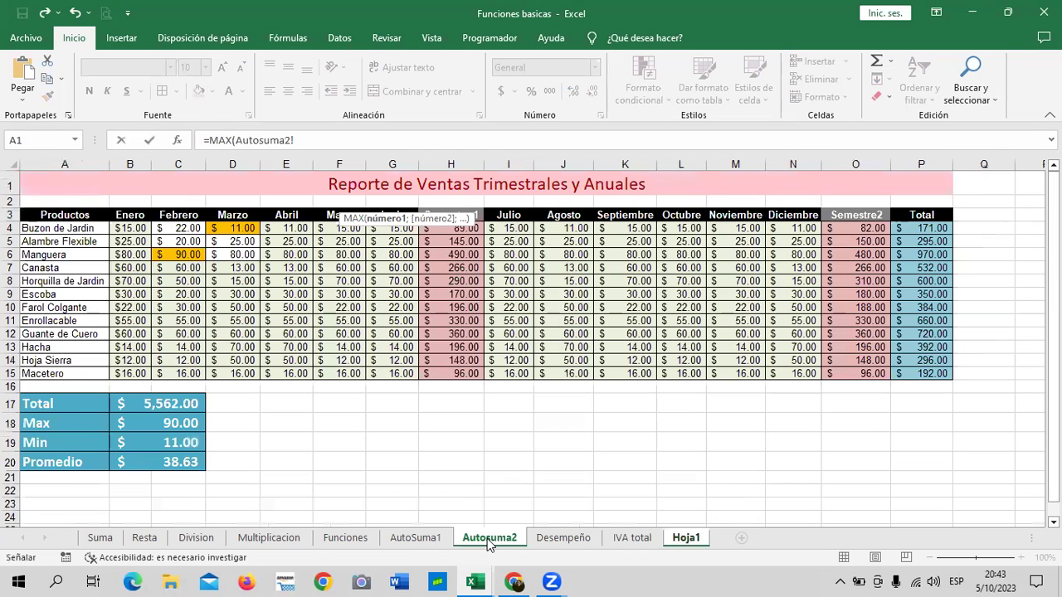
mouse_move(124, 228)
left_mouse_down()
mouse_move(382, 336)
mouse_move(383, 368)
left_mouse_up()
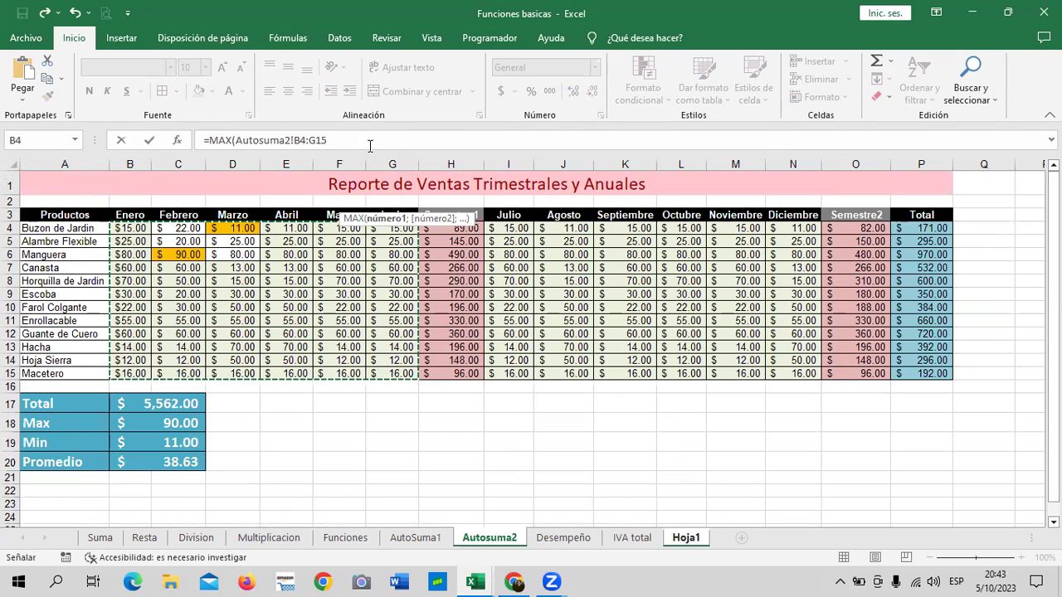
left_click(372, 141)
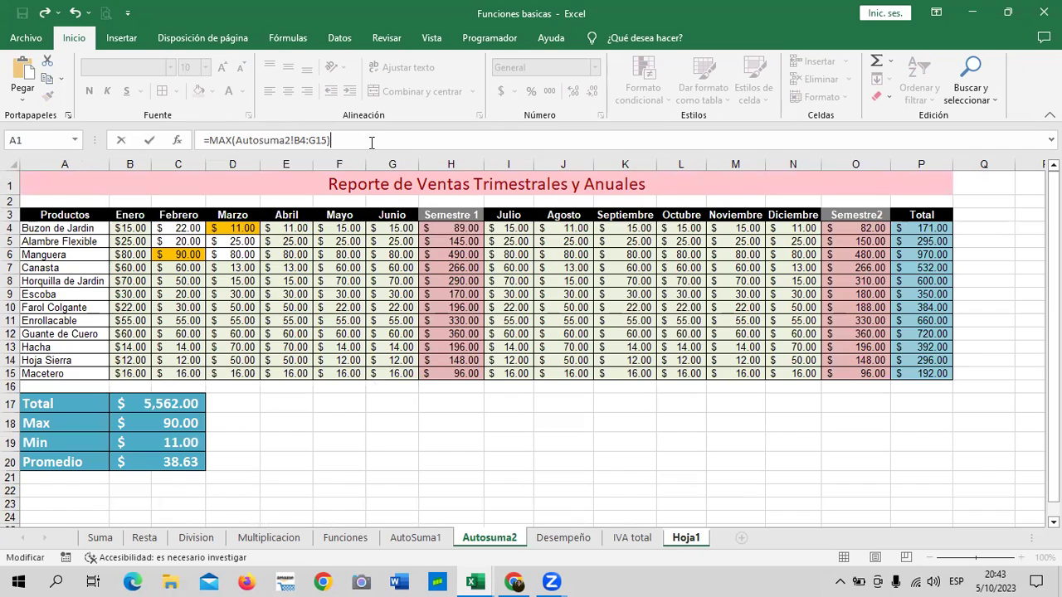
key("Return")
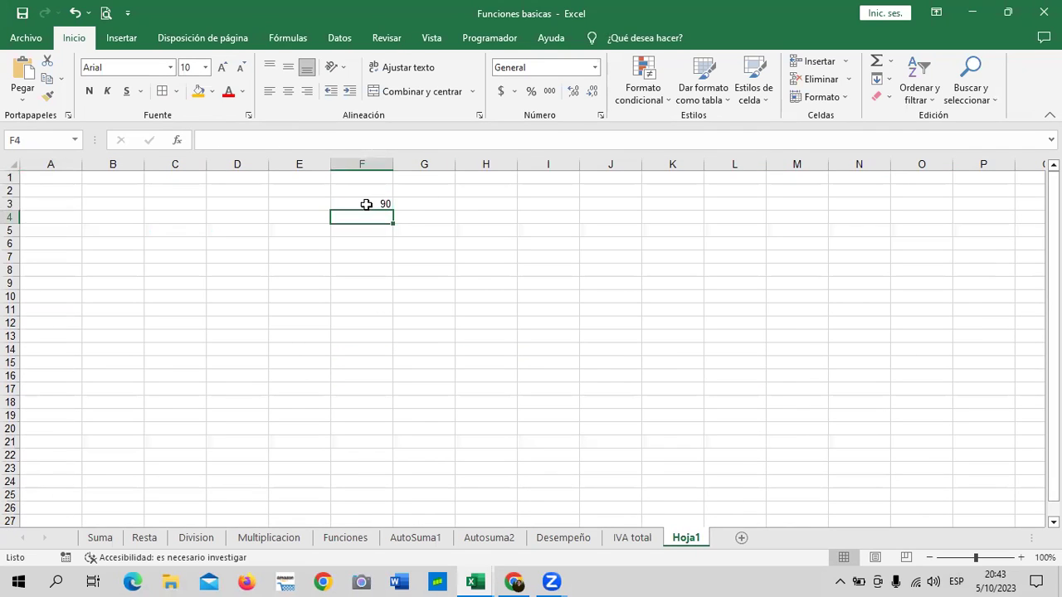
Step: Fill F3 orange, then return to Autosuma2 and select cell C6
left_click(365, 203)
left_click(198, 91)
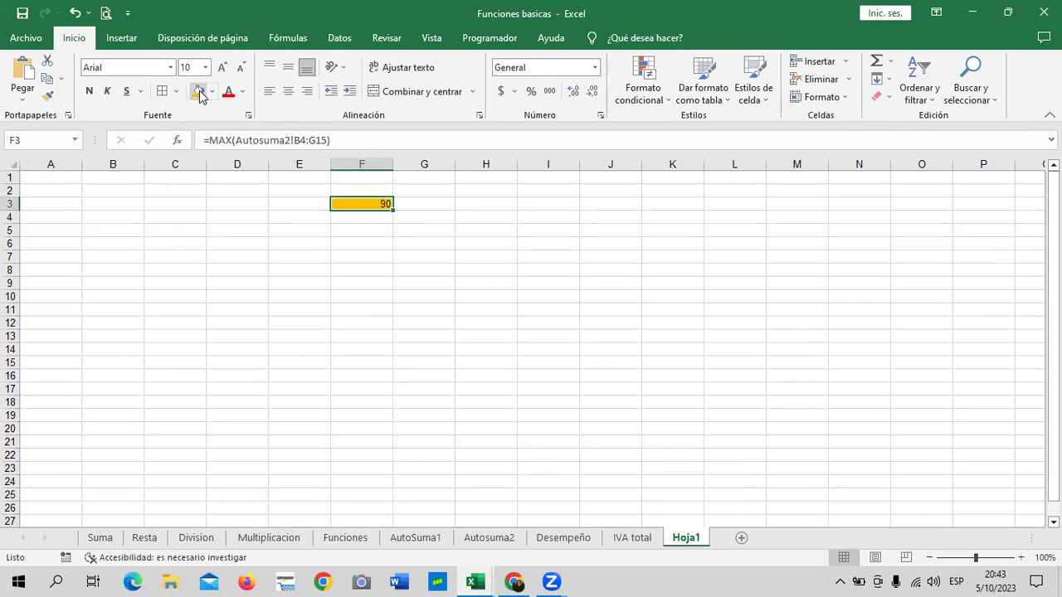
left_click(489, 262)
left_click(380, 205)
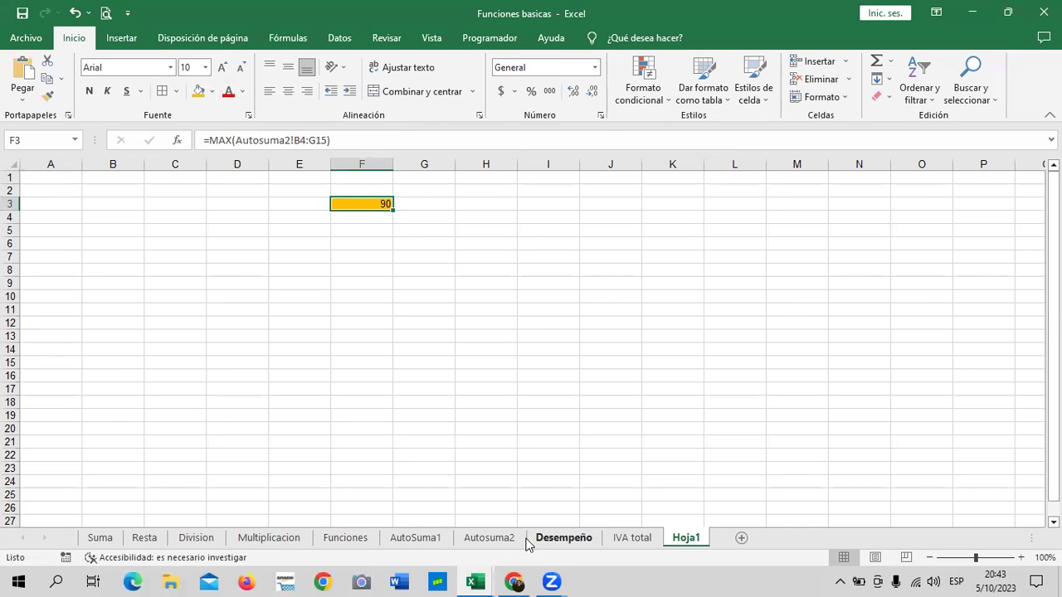
left_click(501, 540)
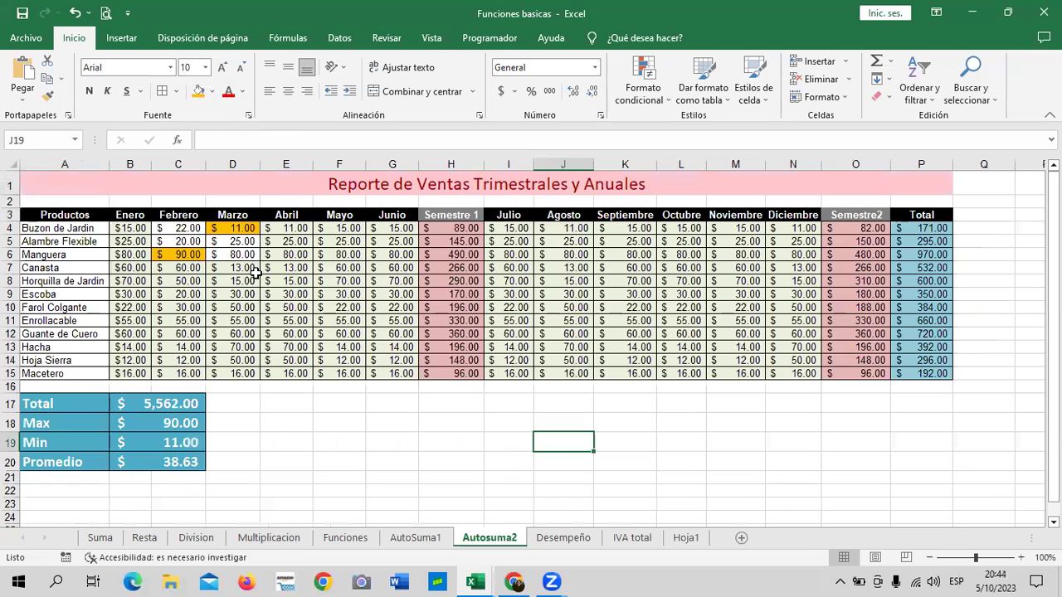
left_click(196, 253)
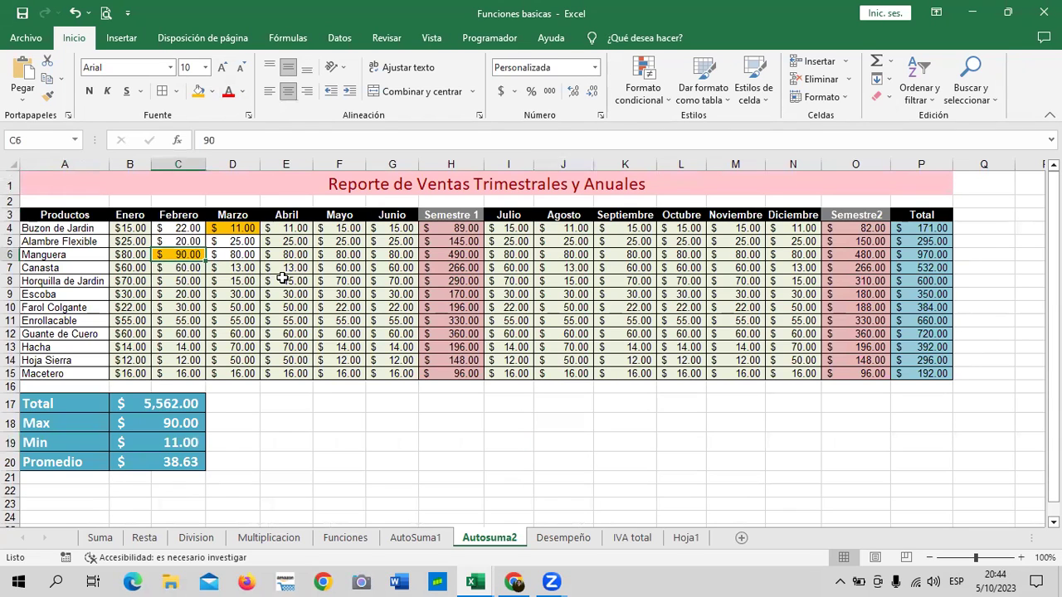
Step: Change C6 on Autosuma2 to 100 and confirm Hoja1's F3 updates to 100
type("100")
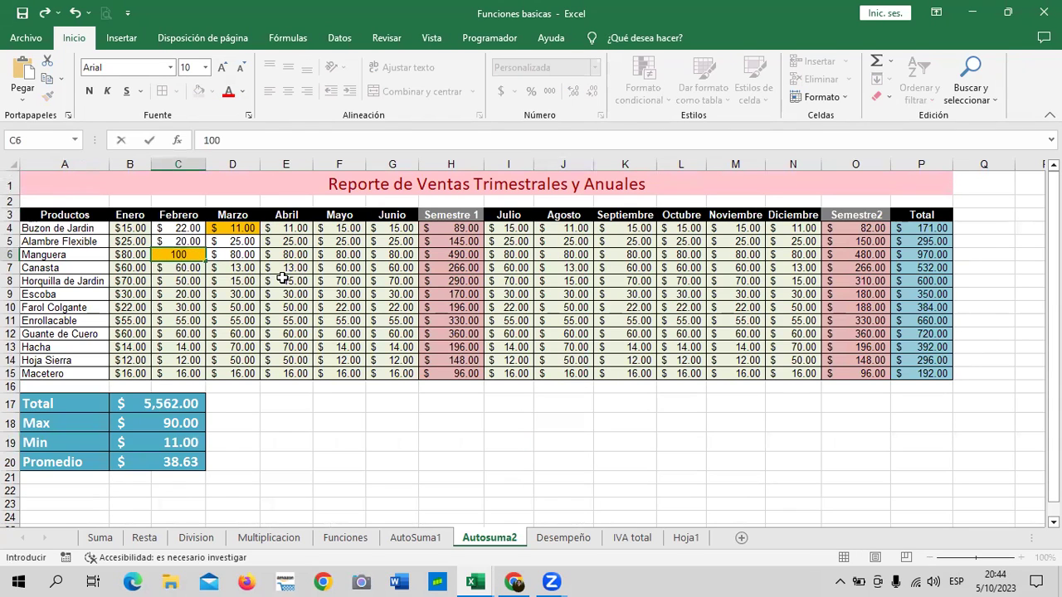
key("Return")
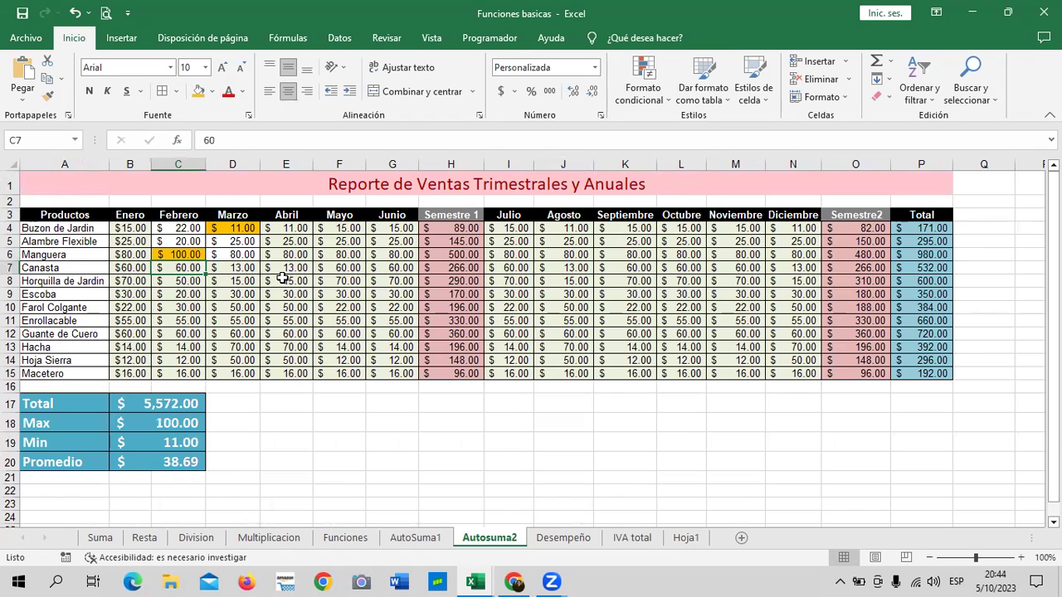
left_click(694, 538)
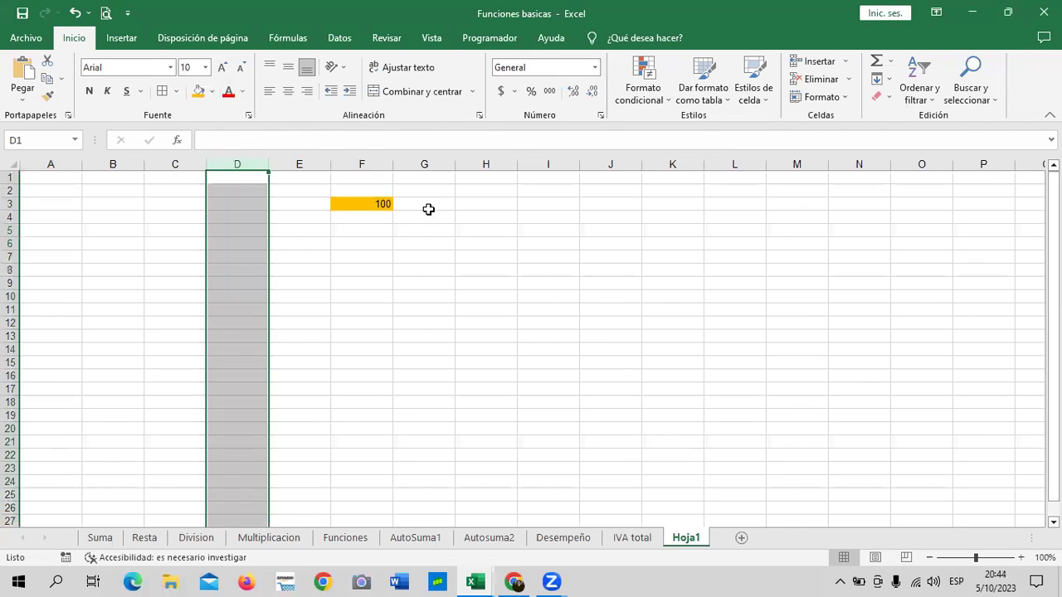
left_click(384, 205)
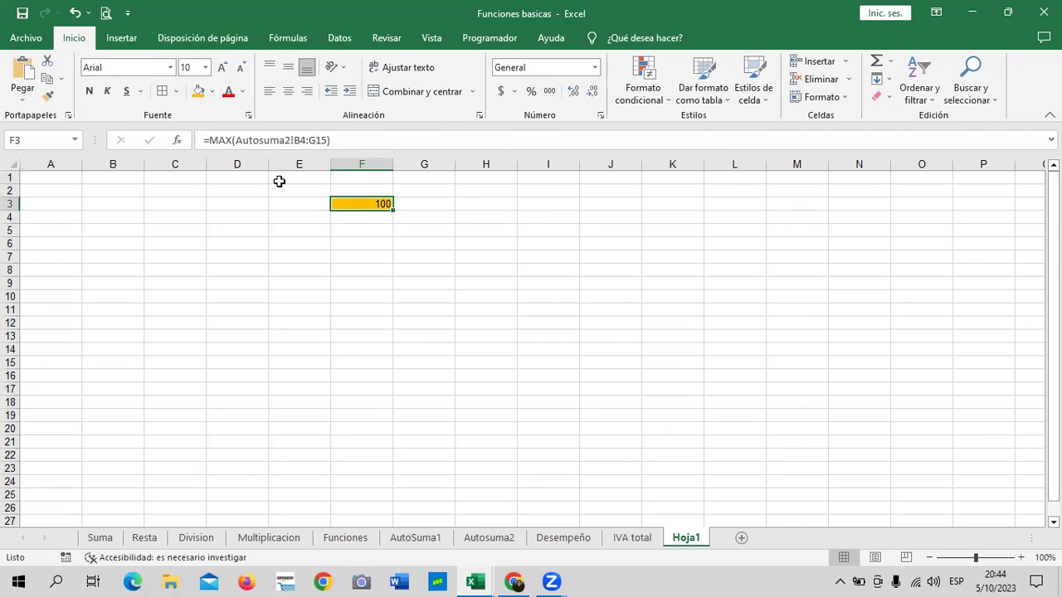
left_click(374, 143)
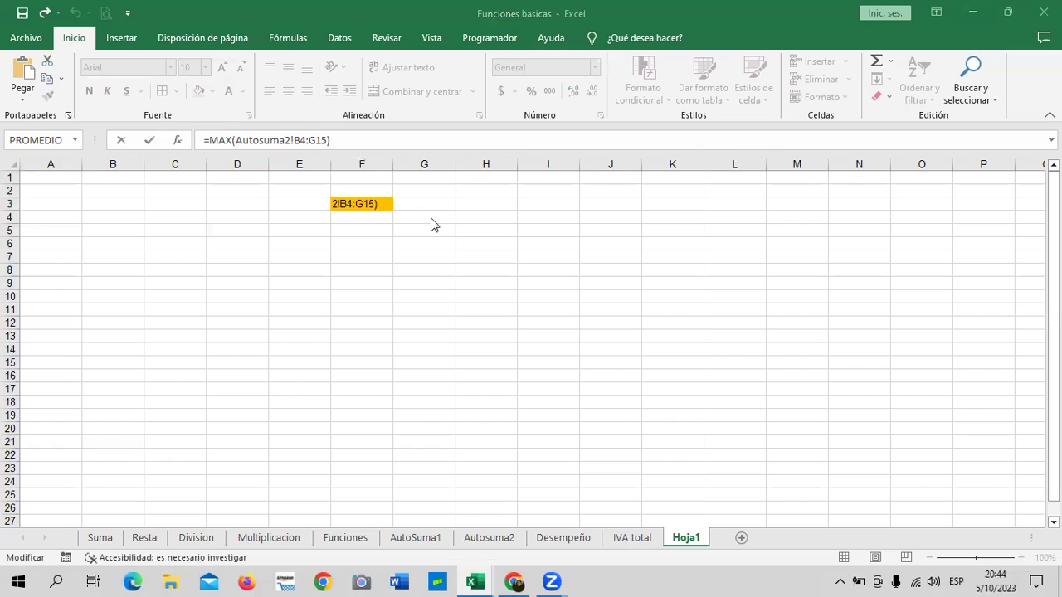
left_click(375, 219)
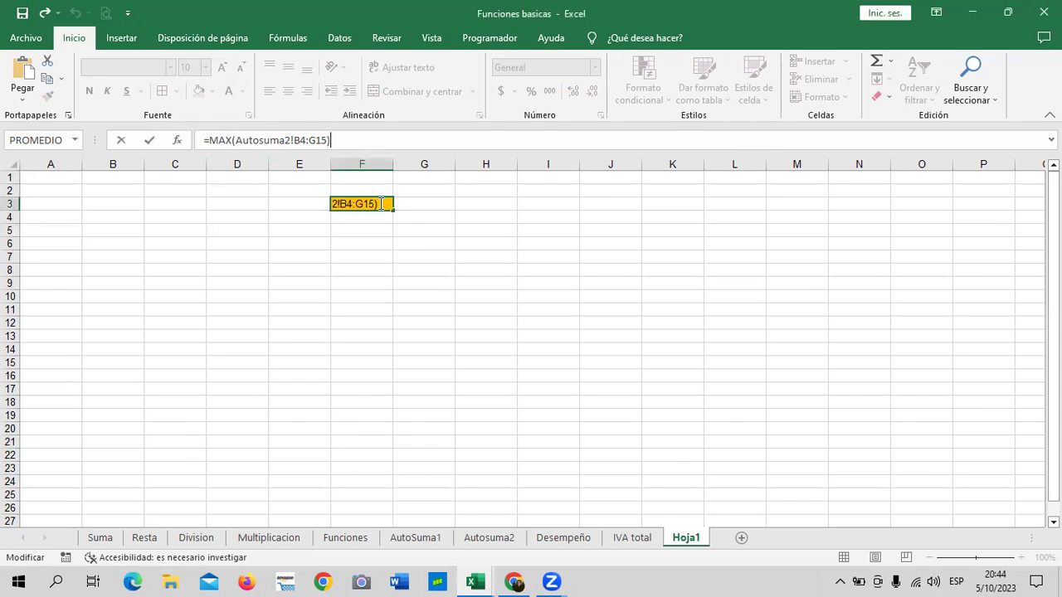
left_click(425, 203)
left_click(378, 201)
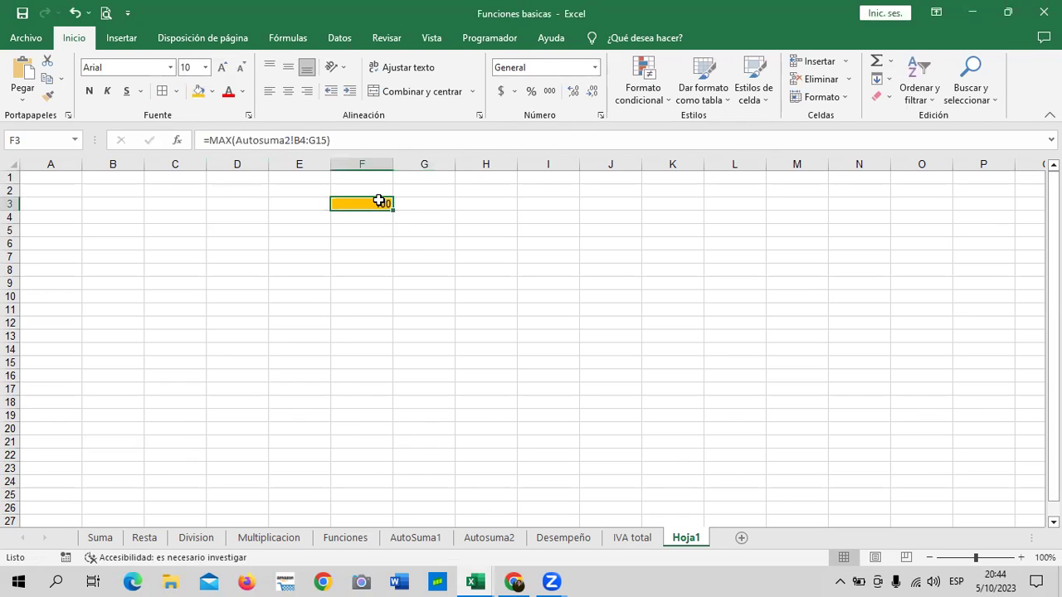
left_click(417, 204)
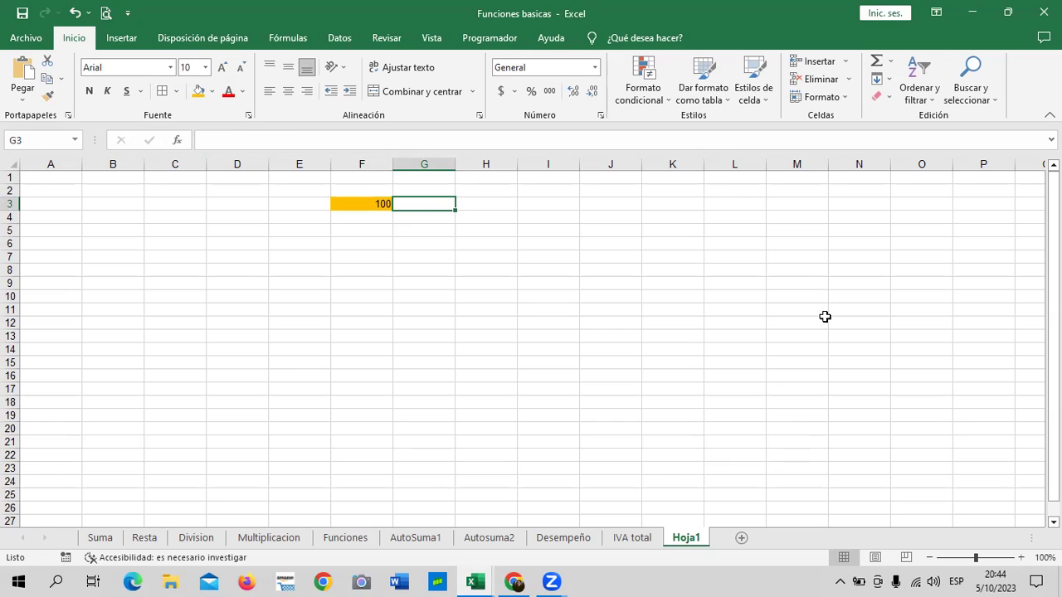
Step: Re-commit F3's unchanged MAX formula on Hoja1 and zoom in the sheet view
left_click(479, 541)
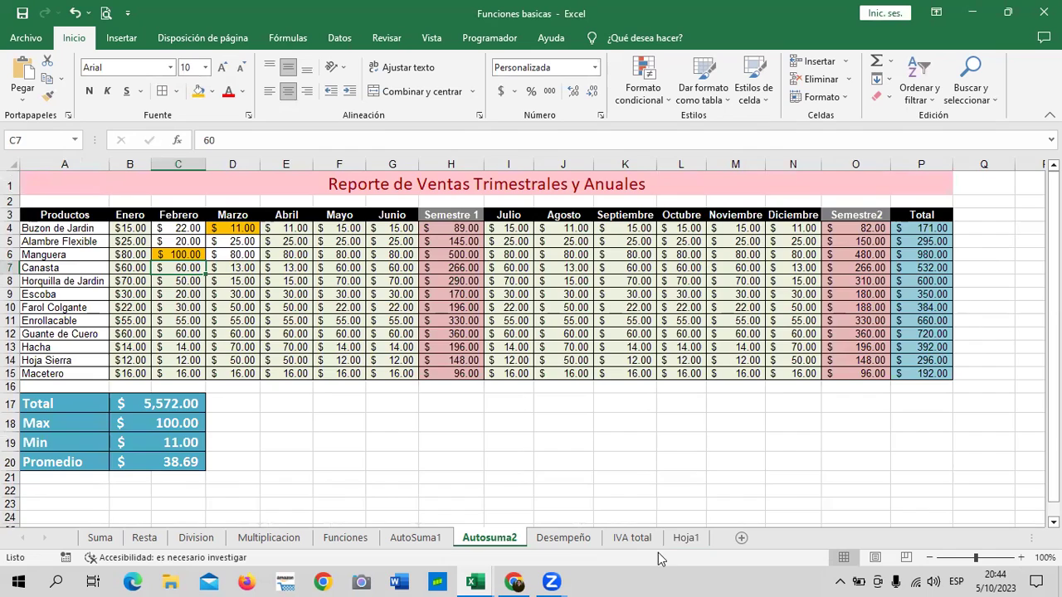
left_click(685, 538)
left_click(344, 202)
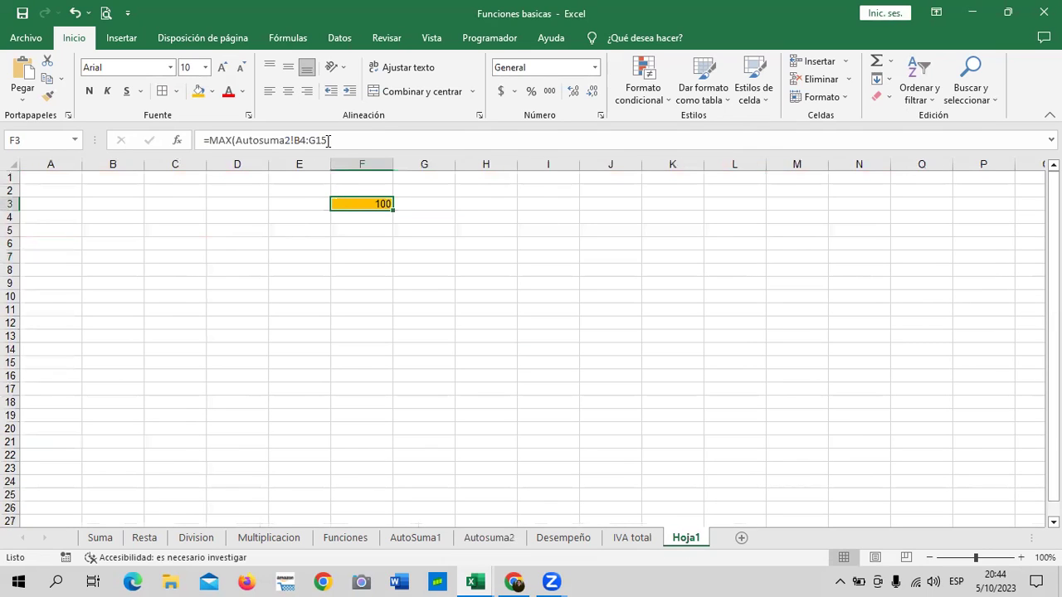
left_click(357, 143)
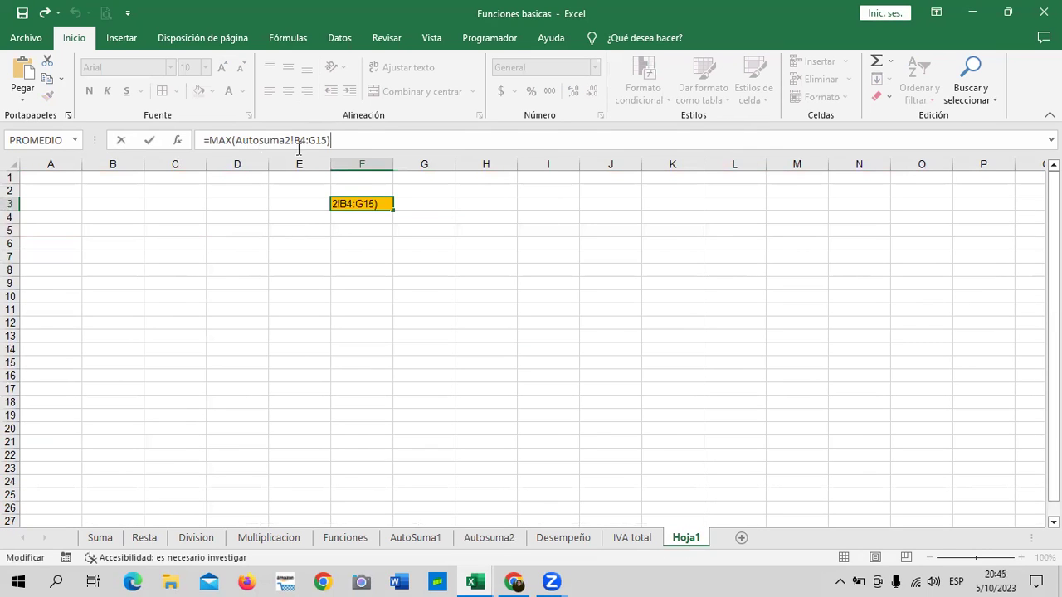
key("Return")
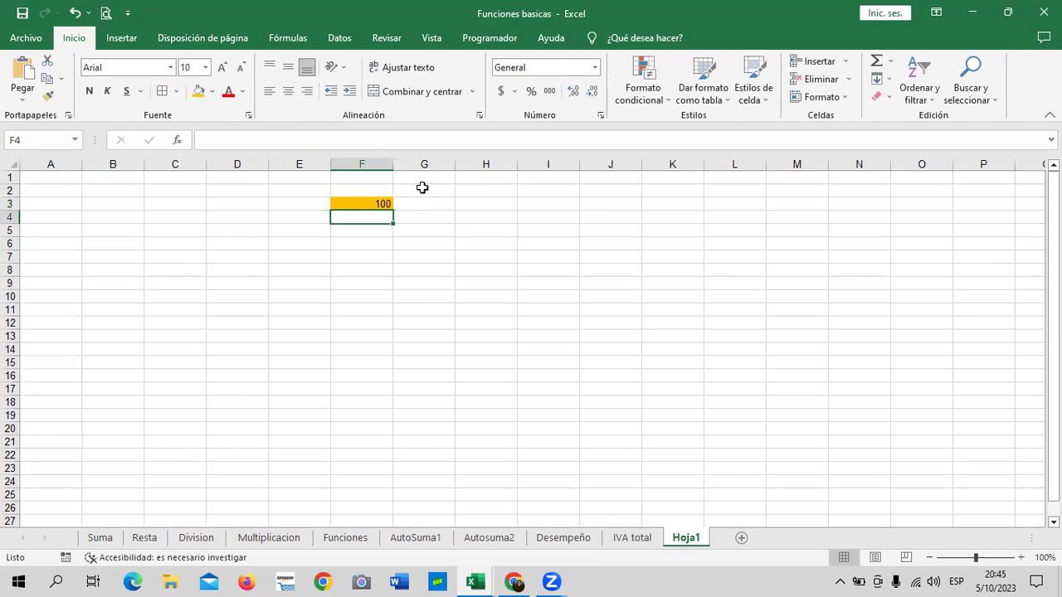
key("Right")
key("Right")
left_click(360, 257)
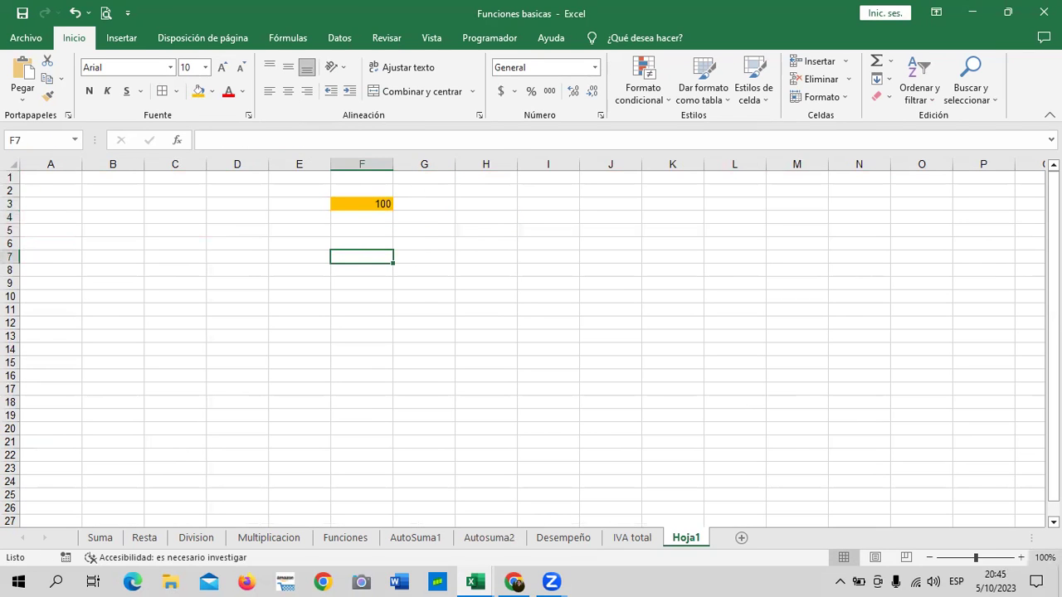
left_click(1022, 557)
left_click(1022, 557)
left_click(1021, 557)
left_click(793, 355)
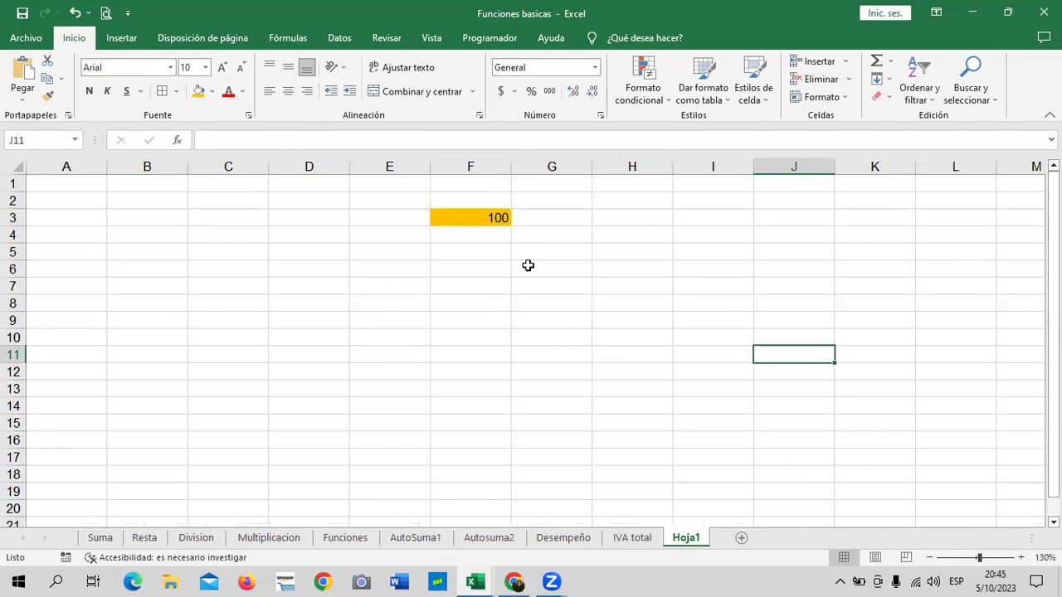
Step: Enter =MIN(Autosuma2!B4:G15) in Hoja1's F6, returning 11
left_click(488, 277)
type("=")
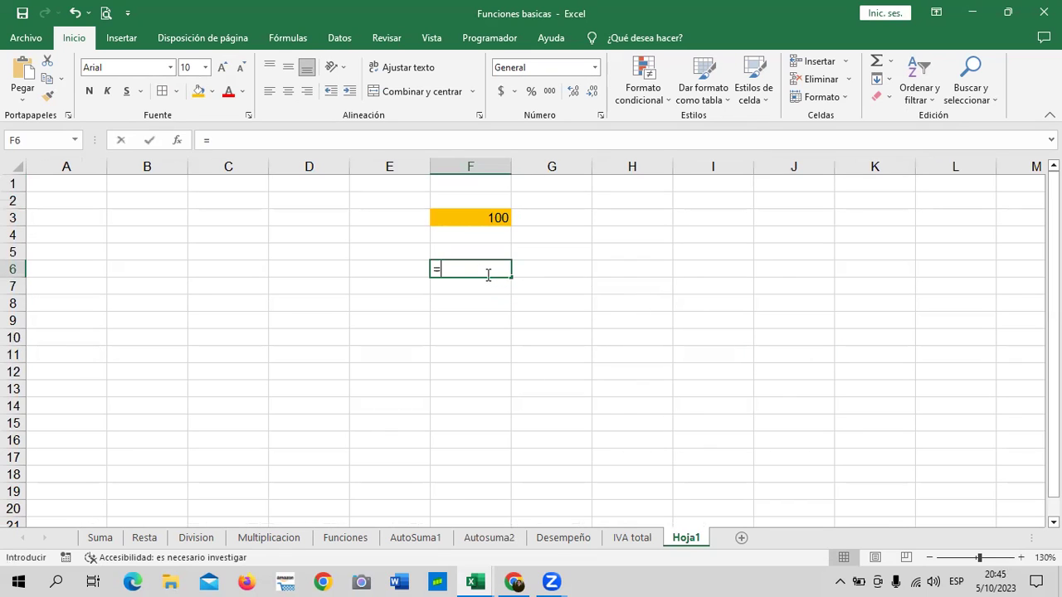
type("min")
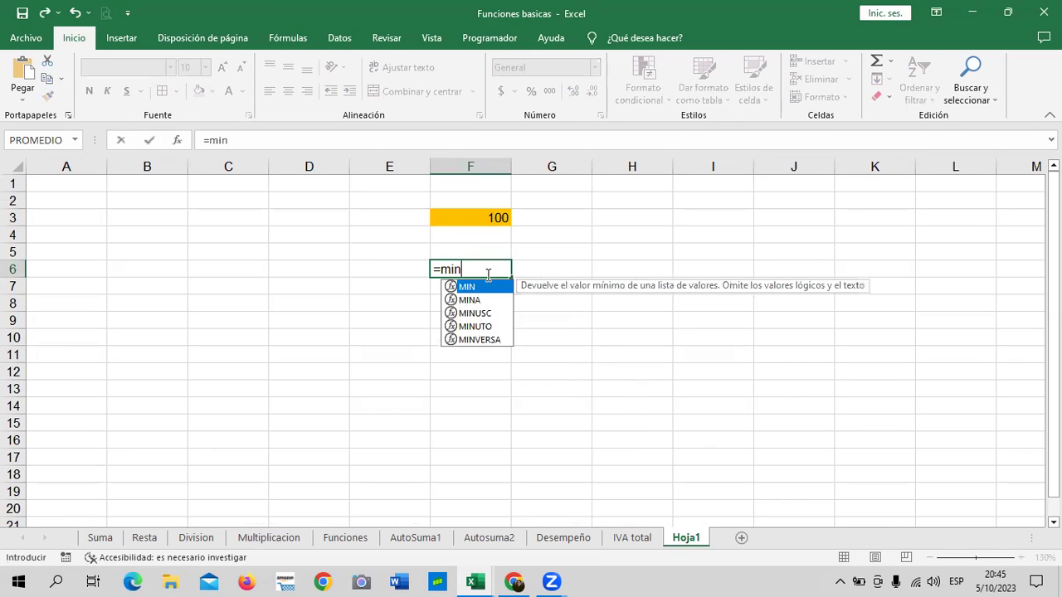
double_click(490, 289)
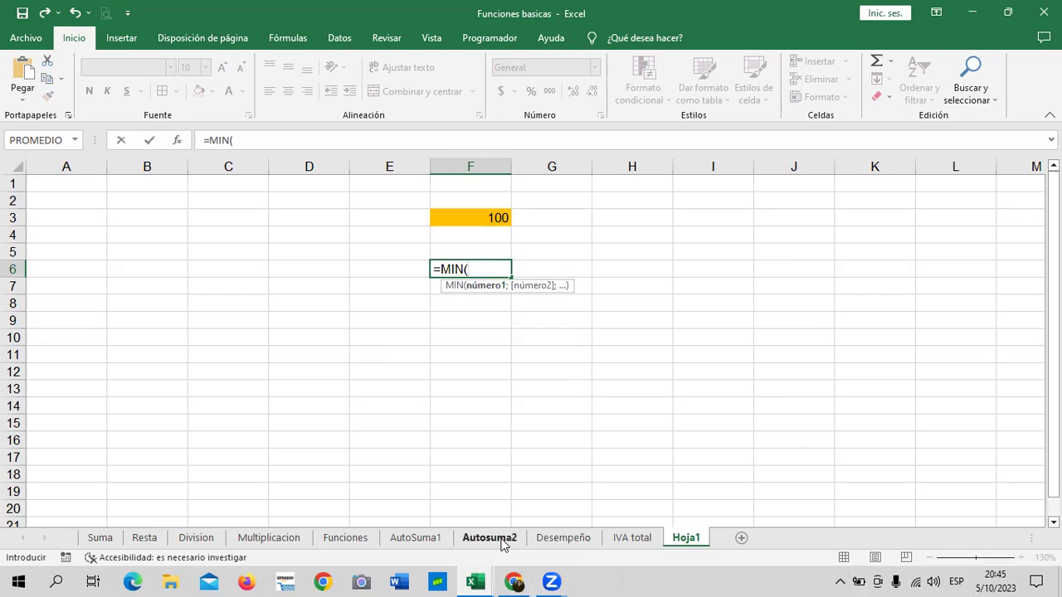
left_click(501, 542)
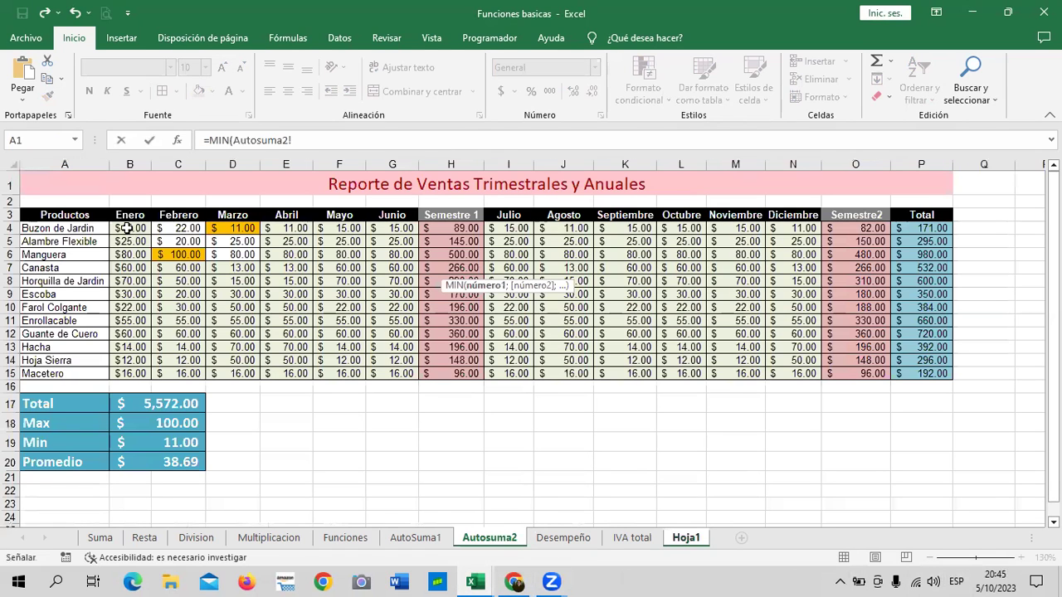
left_click_drag(127, 228, 389, 373)
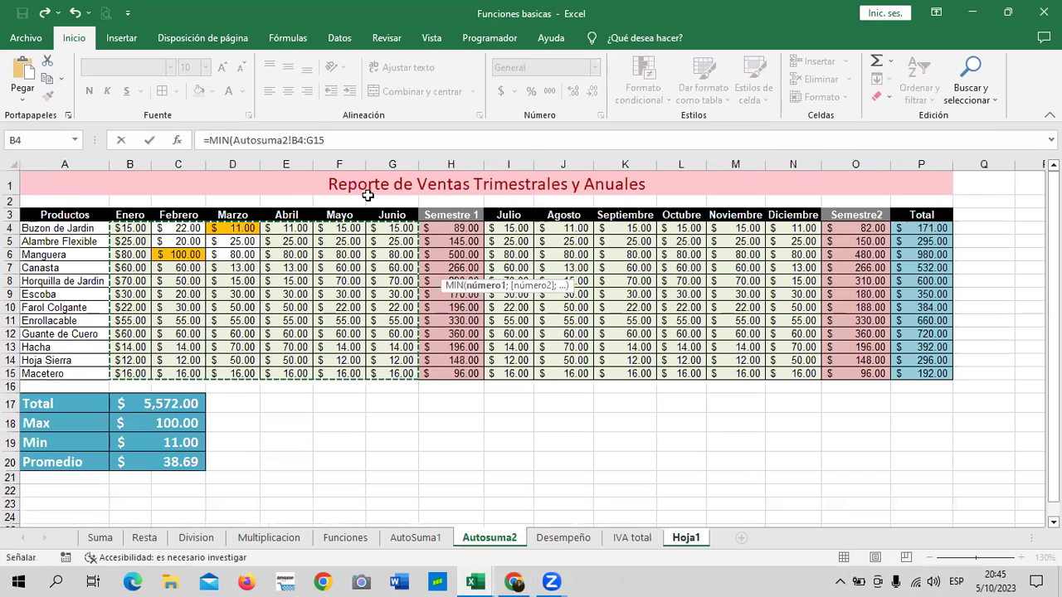
left_click(377, 139)
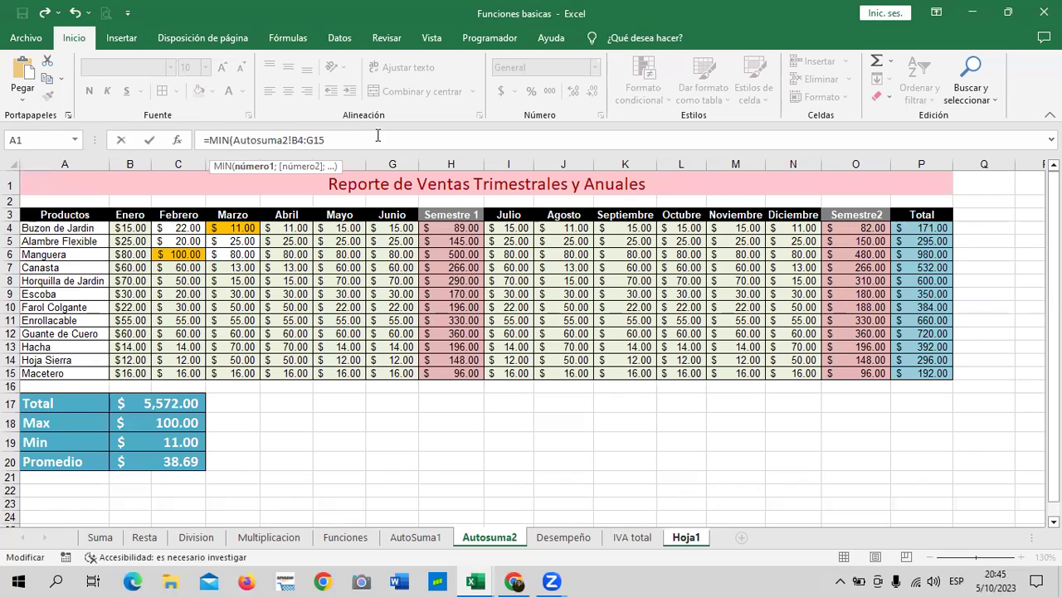
type(")")
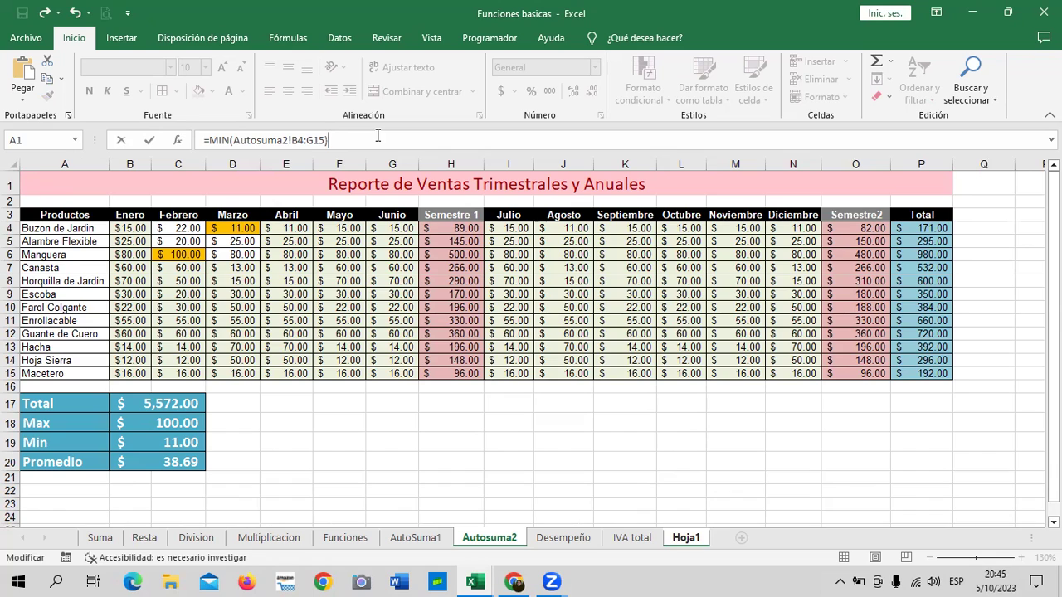
key("Return")
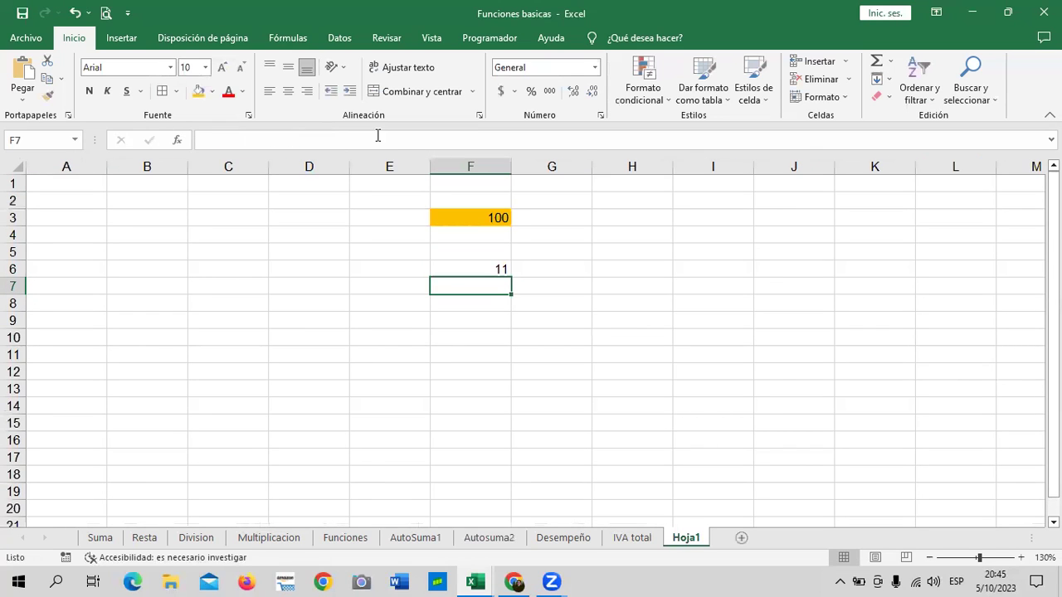
left_click(467, 270)
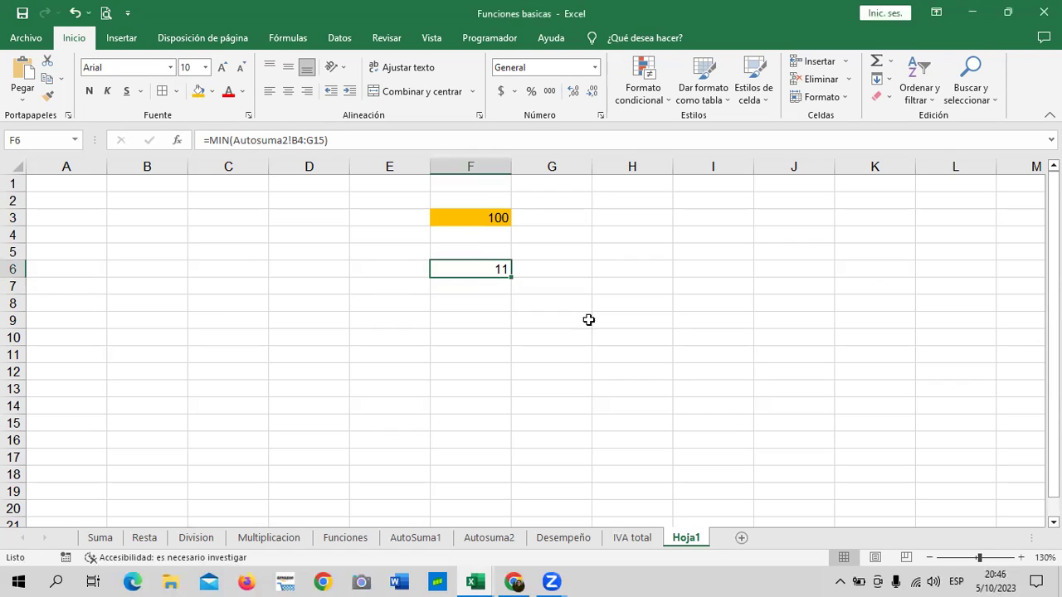
left_click(552, 251)
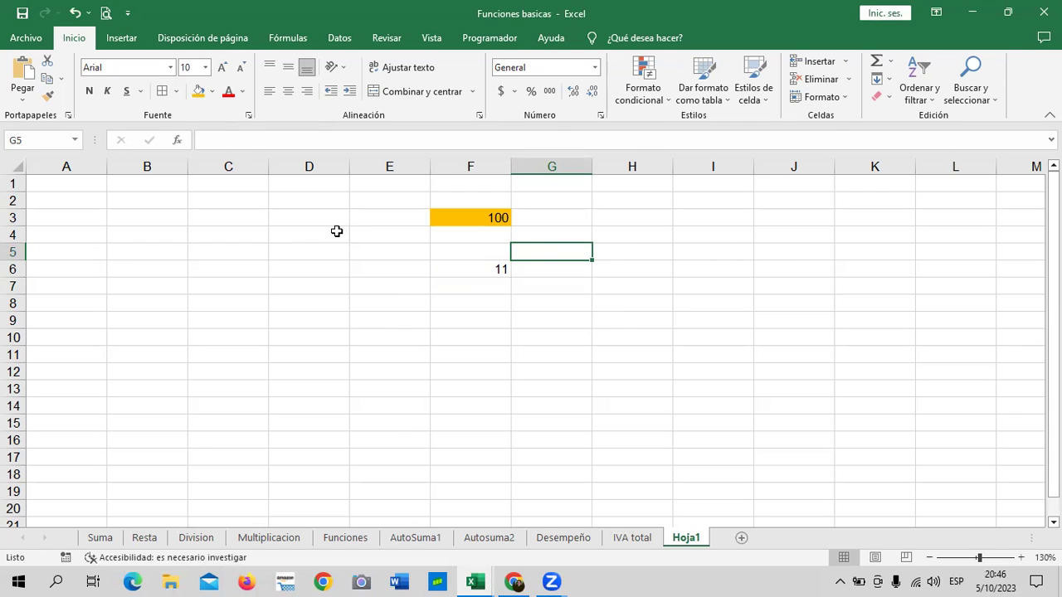
left_click(634, 257)
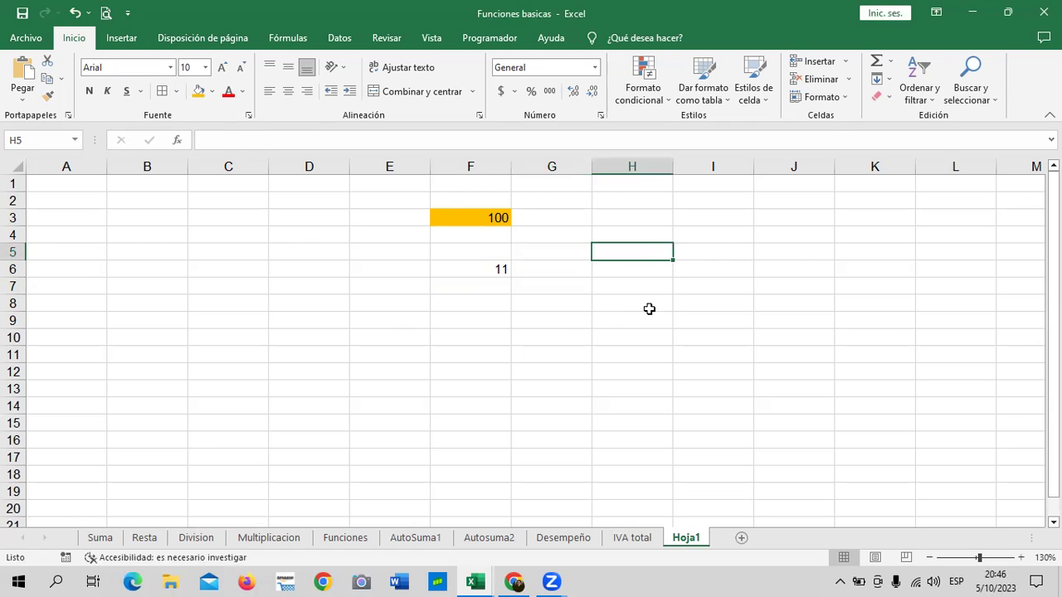
left_click(460, 322)
Step: Enter =SUMA(Autosuma2!B4:G4) in Hoja1's F9 to total Buzon de Jardin's sales, giving 89
type("=")
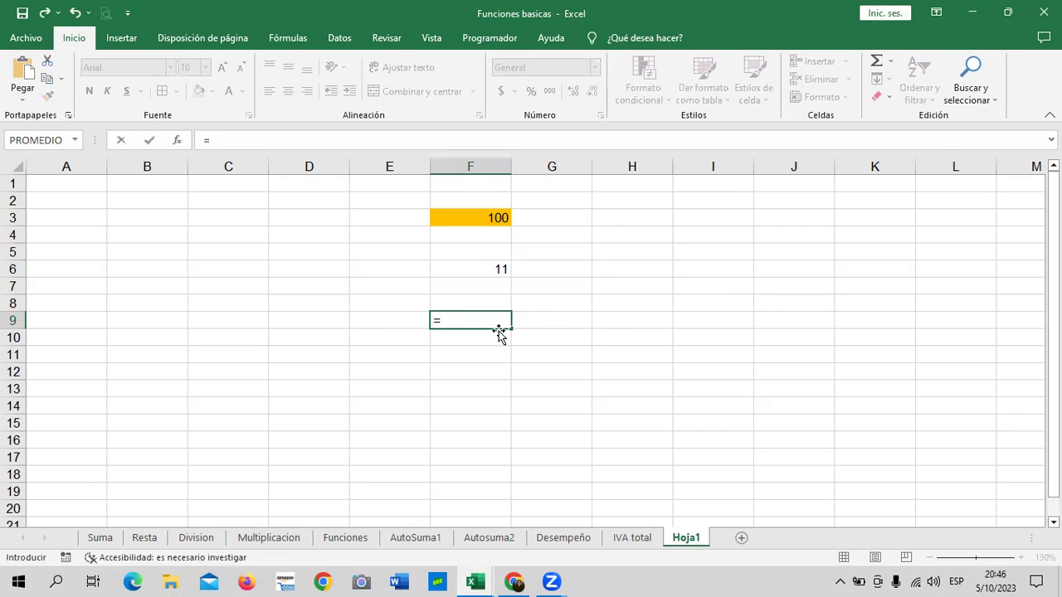
type("suma")
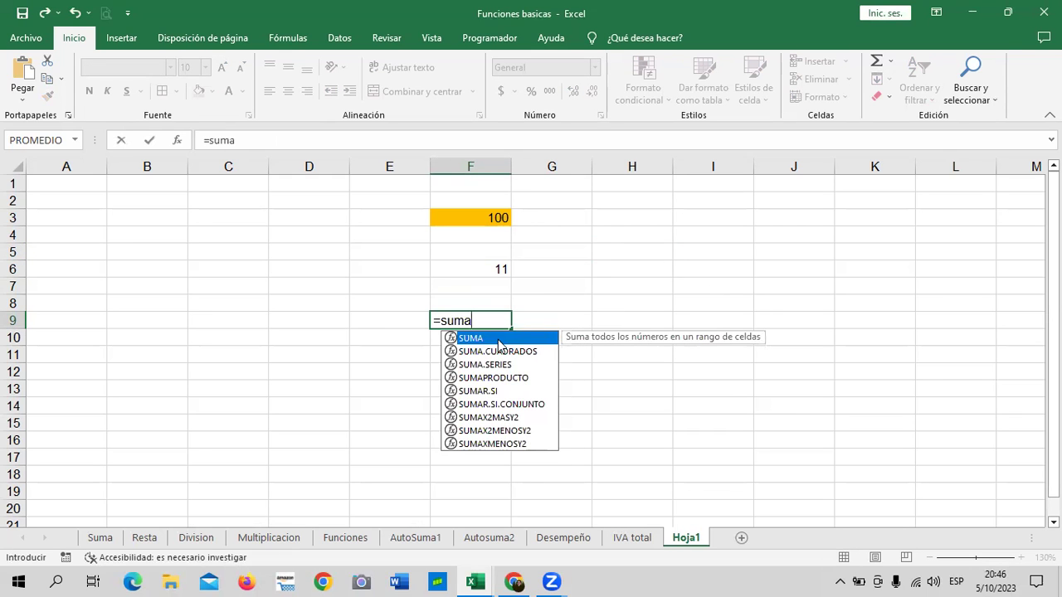
double_click(501, 338)
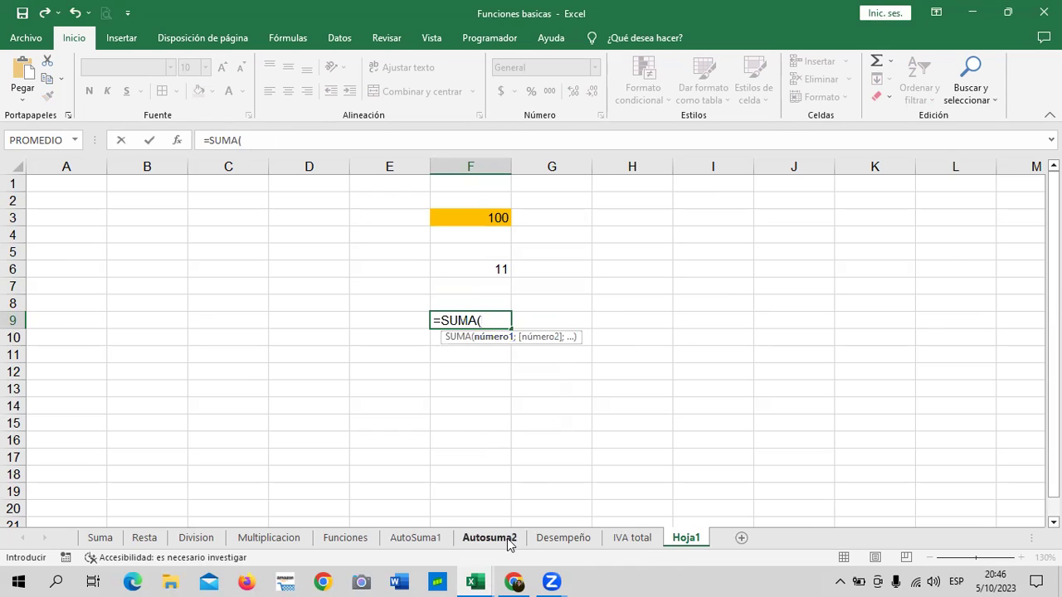
left_click(509, 539)
left_click_drag(131, 230, 394, 229)
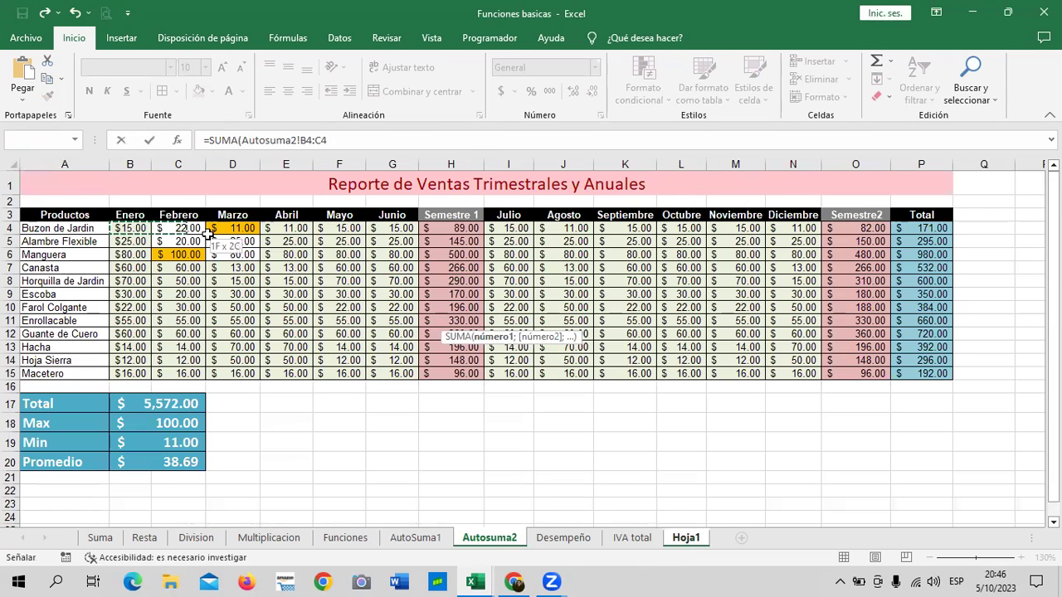
left_click(395, 139)
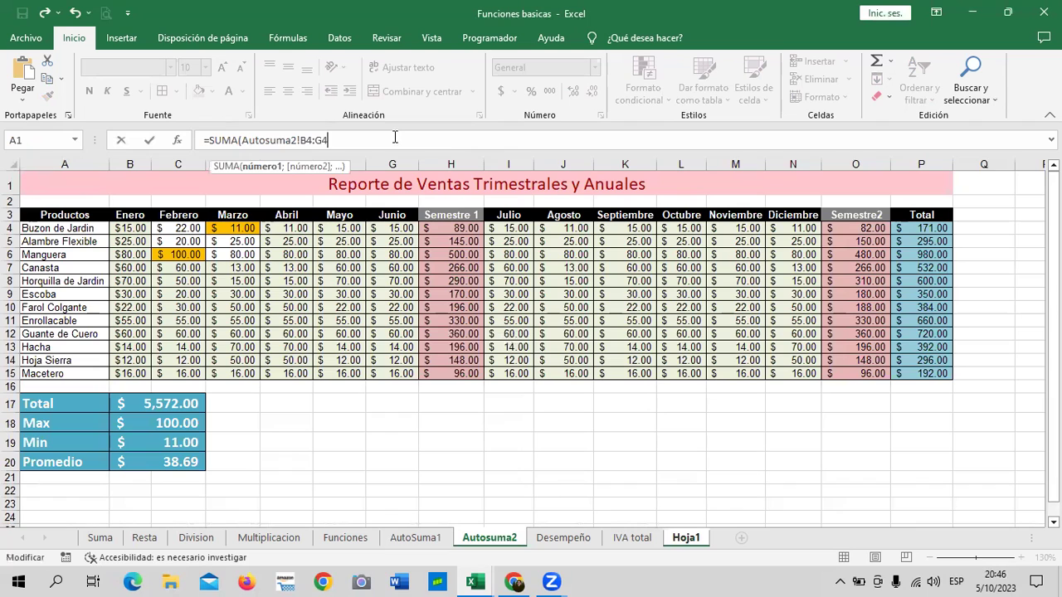
key("Return")
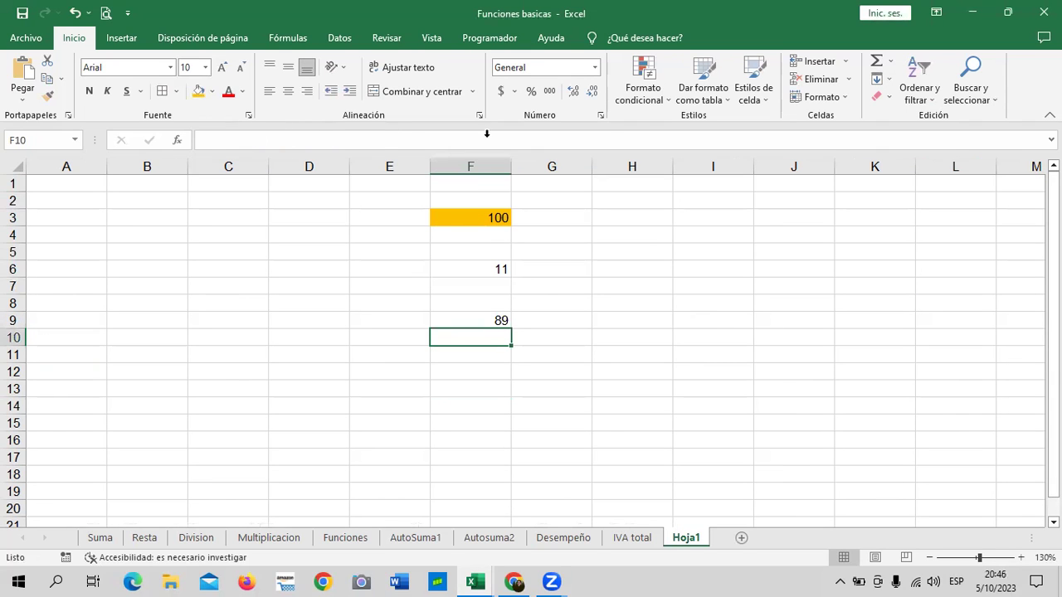
Step: Check F9's formula, then select Buzon de Jardin's Abril sale (E4) on Autosuma2
left_click(467, 319)
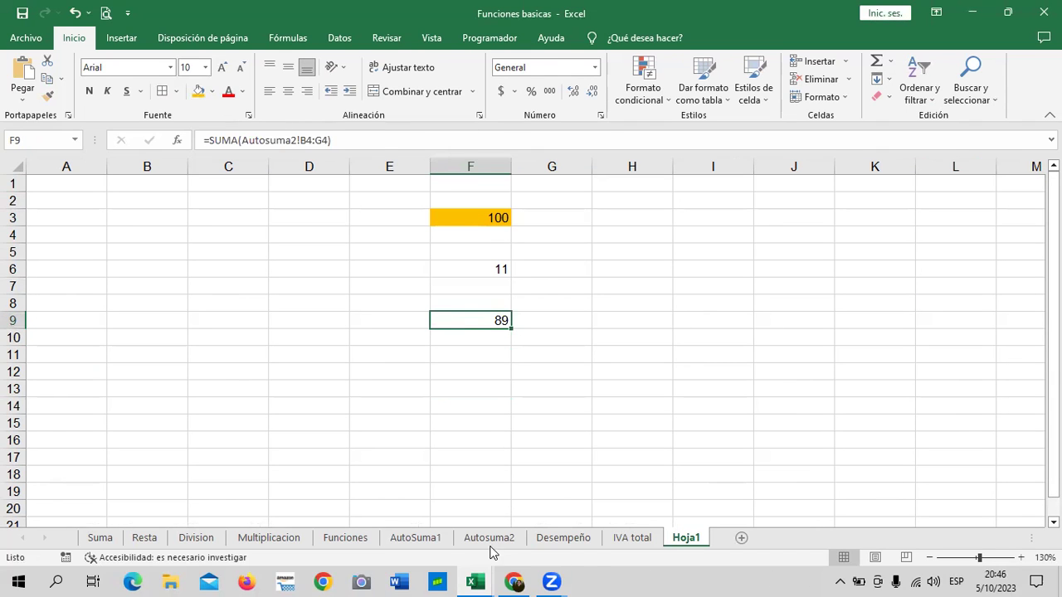
left_click(489, 538)
left_click(300, 228)
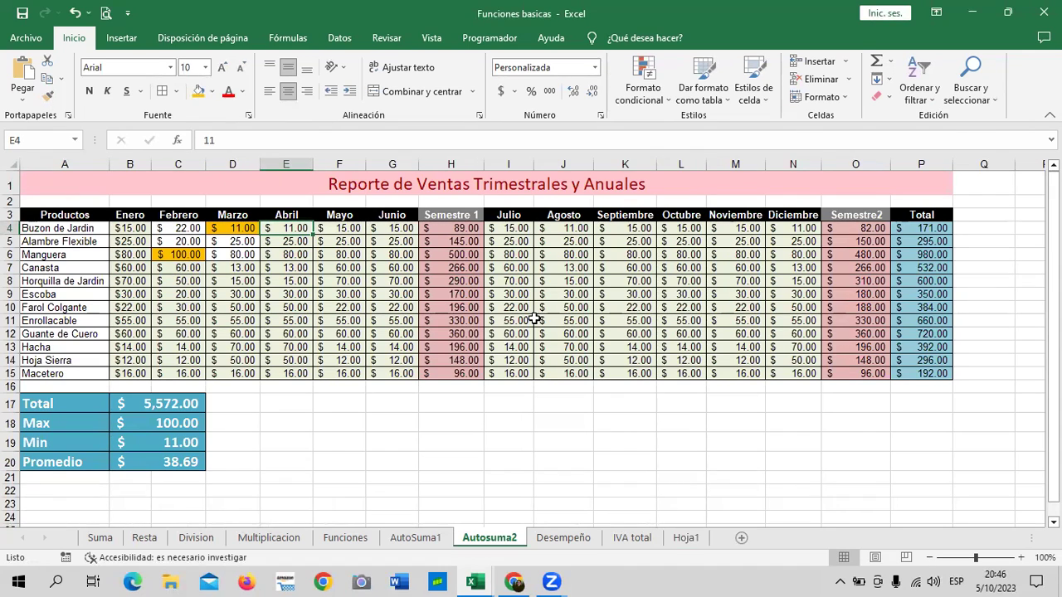
Step: Change Buzon de Jardin's Abril sale to 15 and verify the updated sum in Hoja1's F9
type("15")
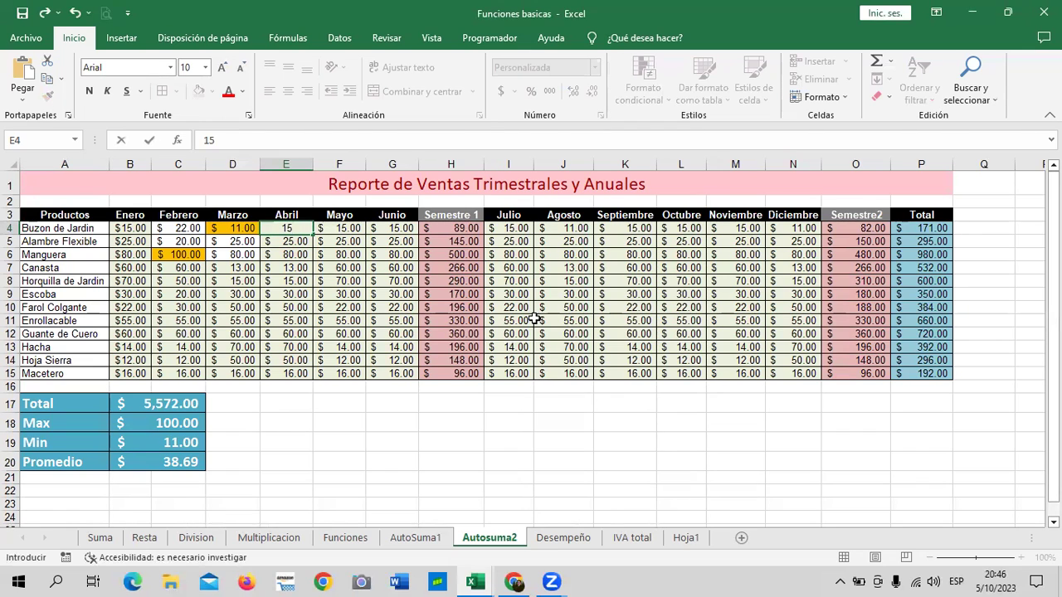
key("Return")
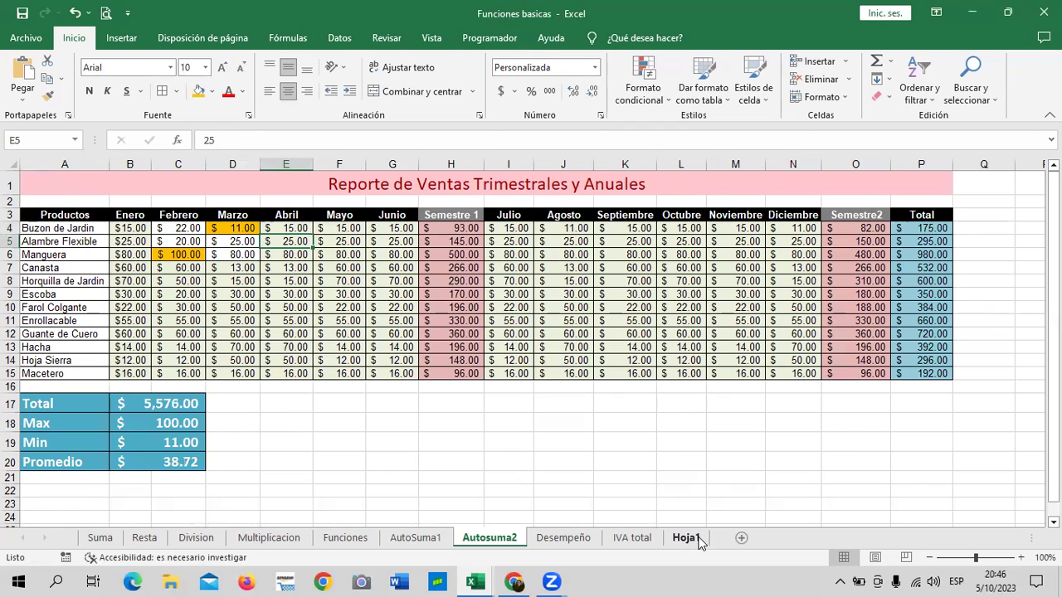
left_click(686, 538)
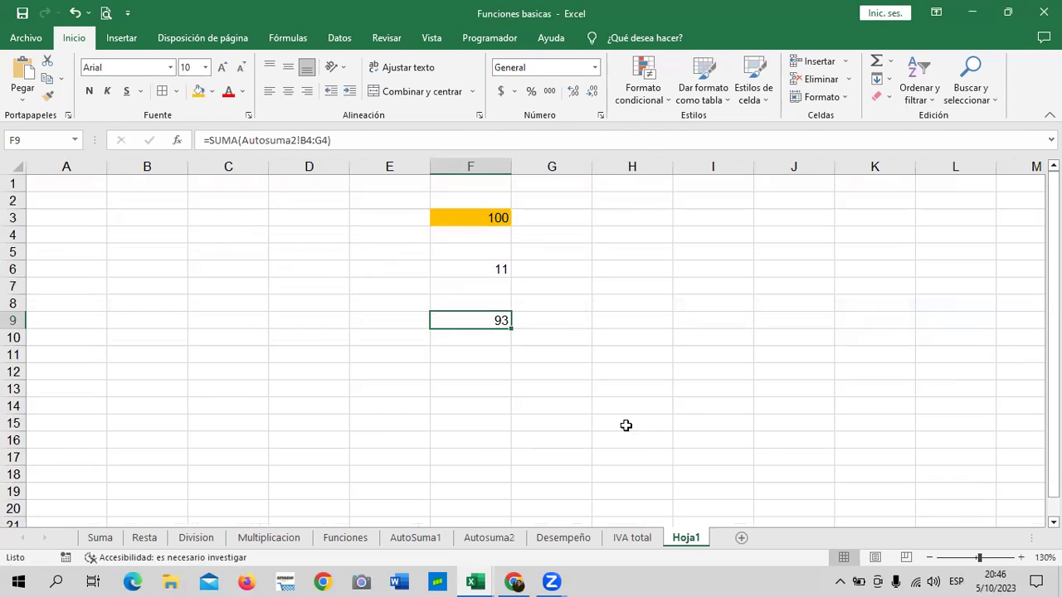
left_click(446, 143)
key("Return")
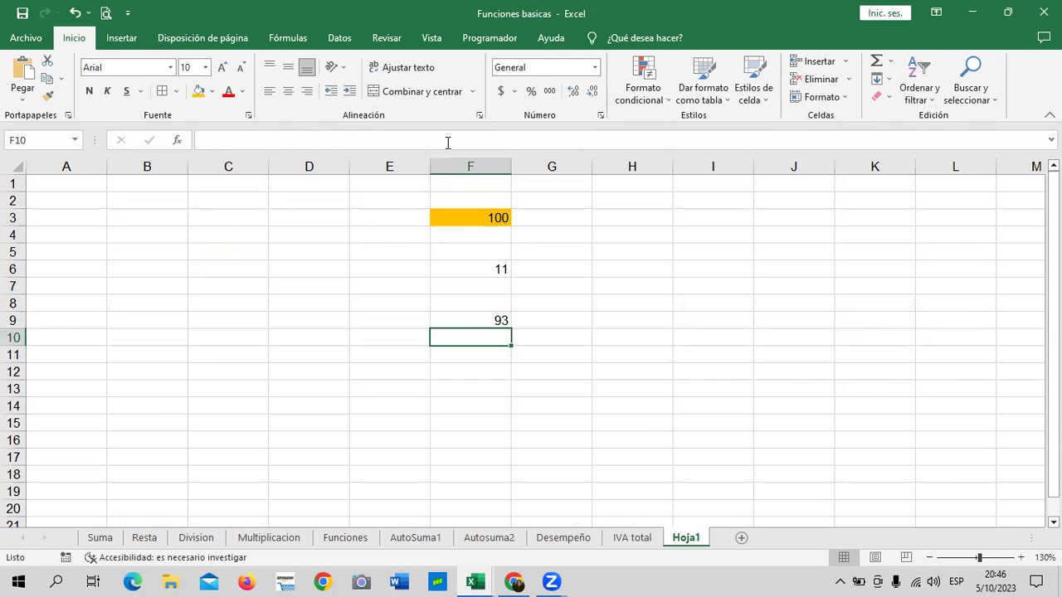
left_click(467, 313)
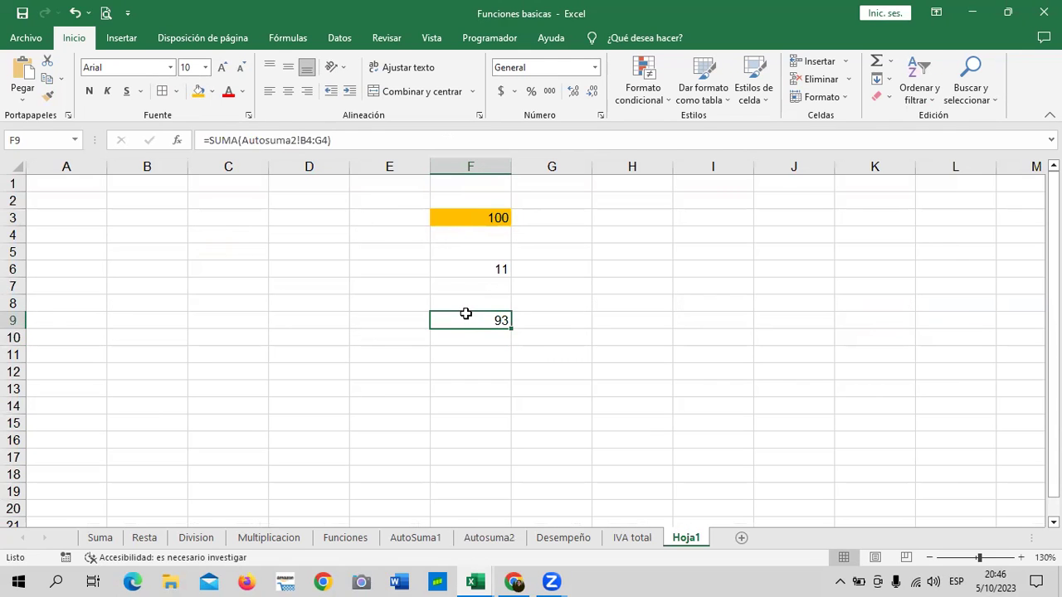
Step: Change the Marzo sale (D4) to 25 and confirm Hoja1 now shows 107 and 12
left_click(504, 539)
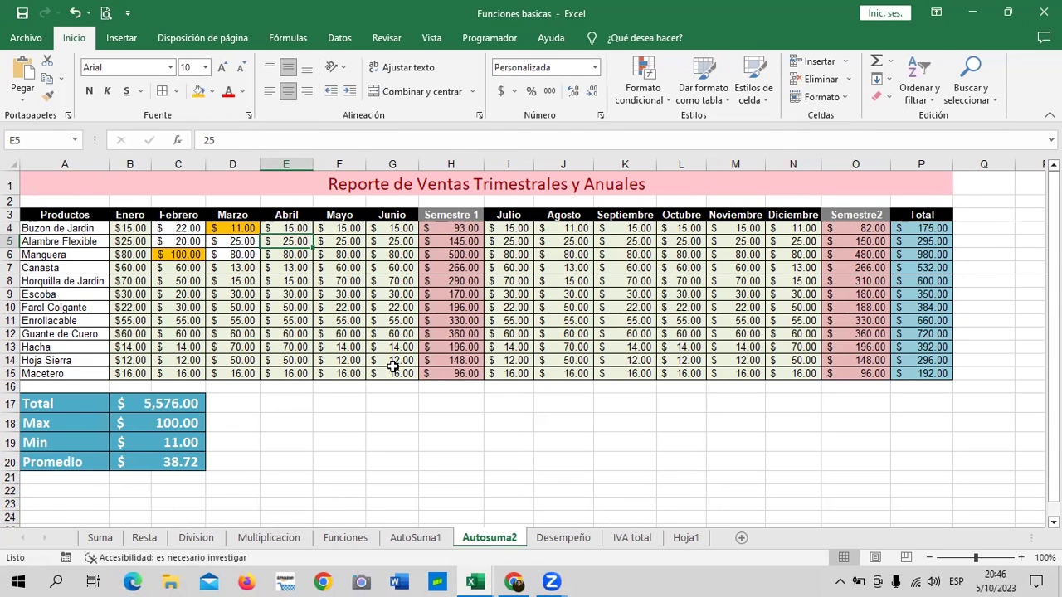
left_click(229, 229)
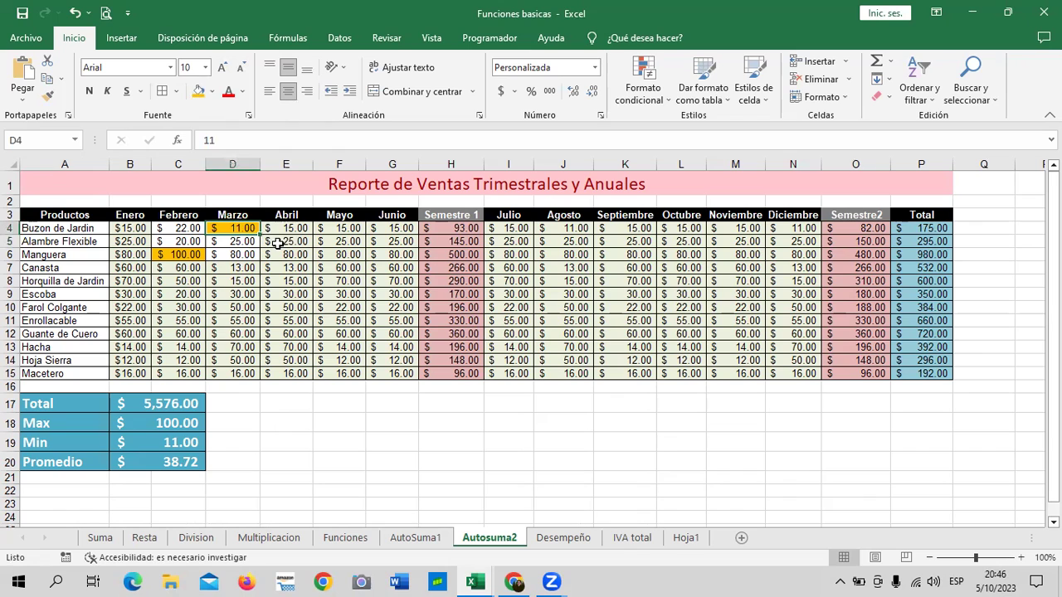
type("25")
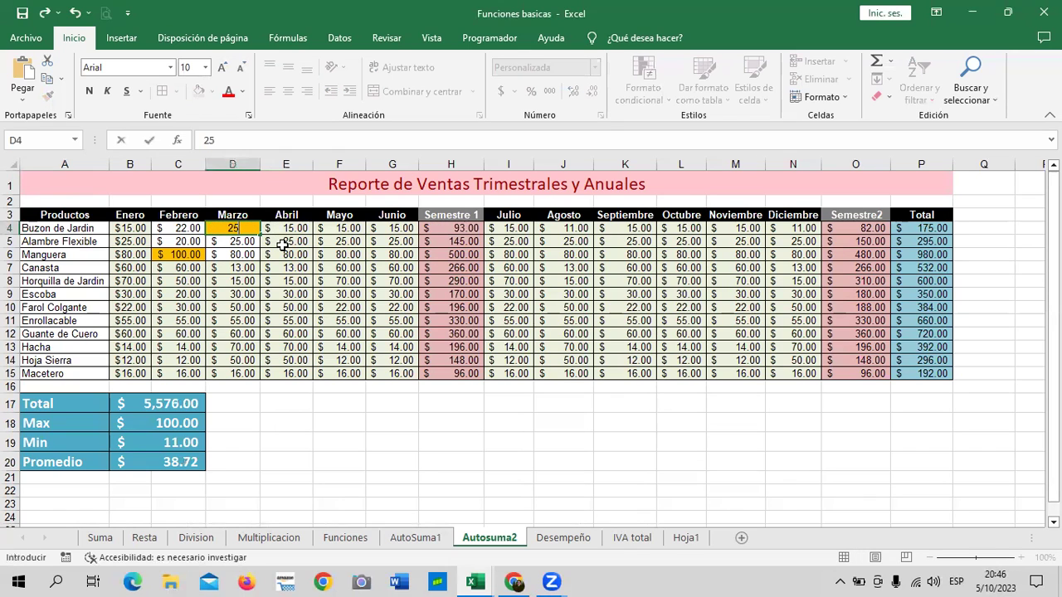
key("Return")
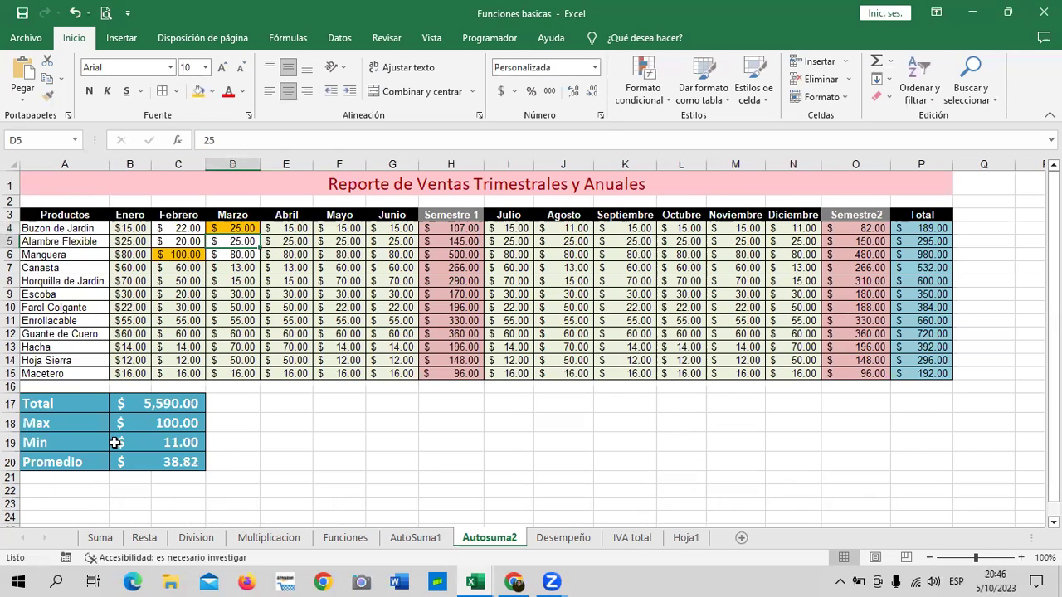
left_click(680, 539)
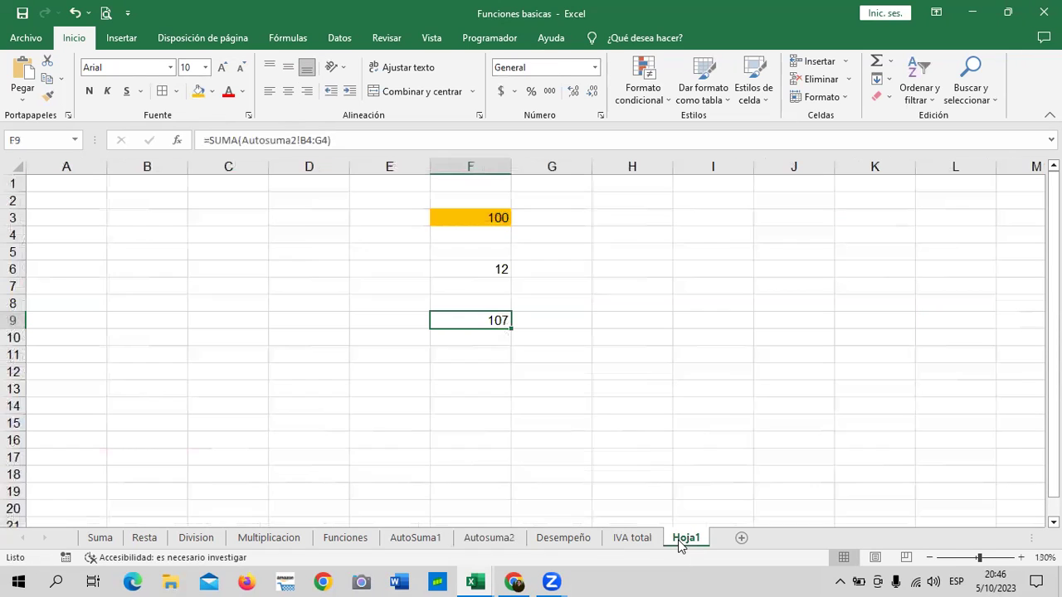
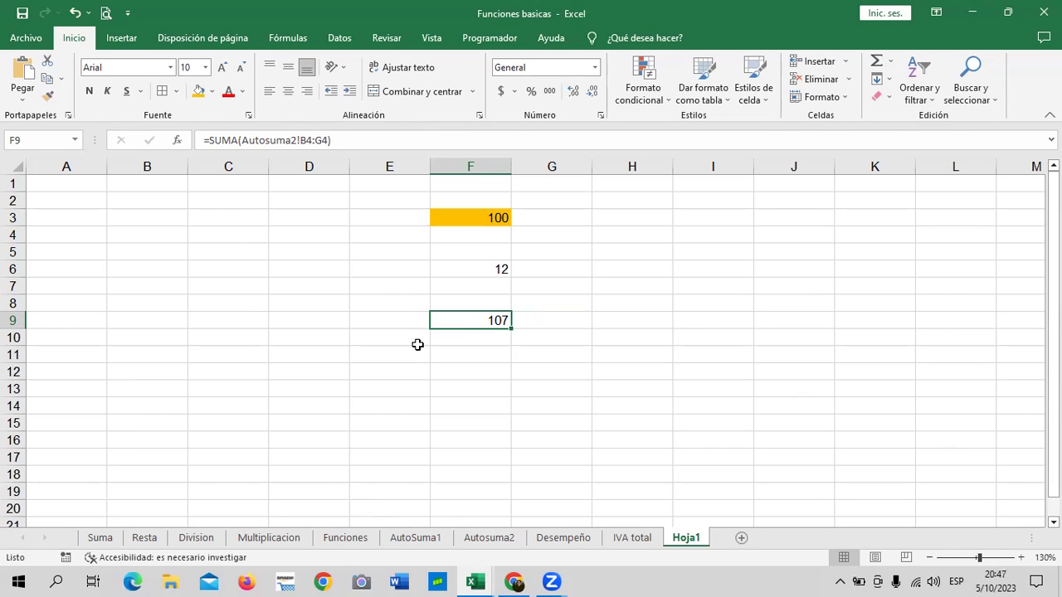
Step: Enter =SUMA(Autosuma2!I4:N4) in Hoja1 cell F12 so it totals 82
left_click(484, 371)
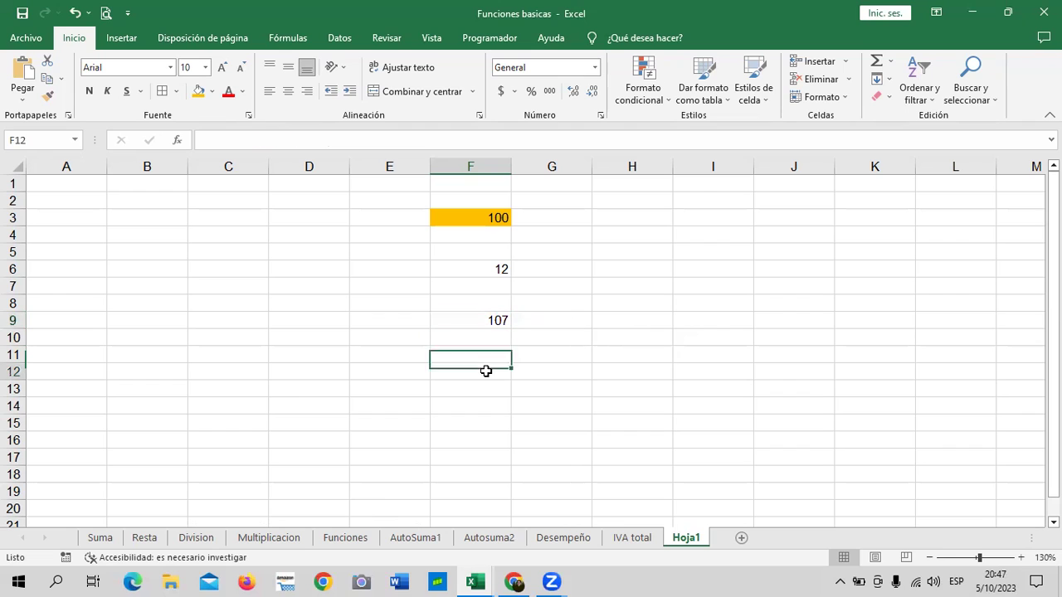
type("=su")
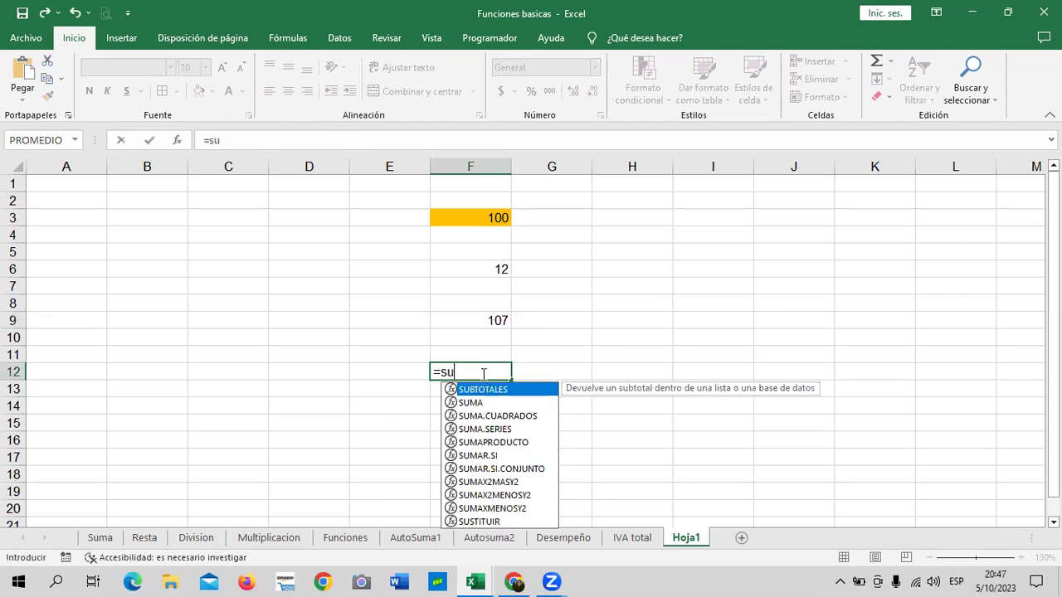
type("ma")
key("Tab")
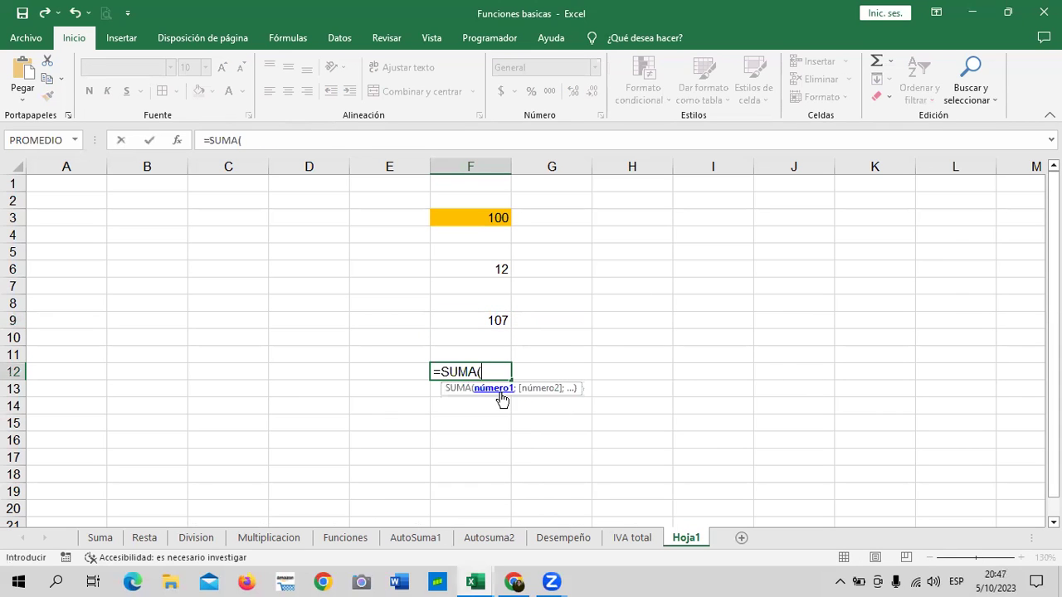
left_click(492, 539)
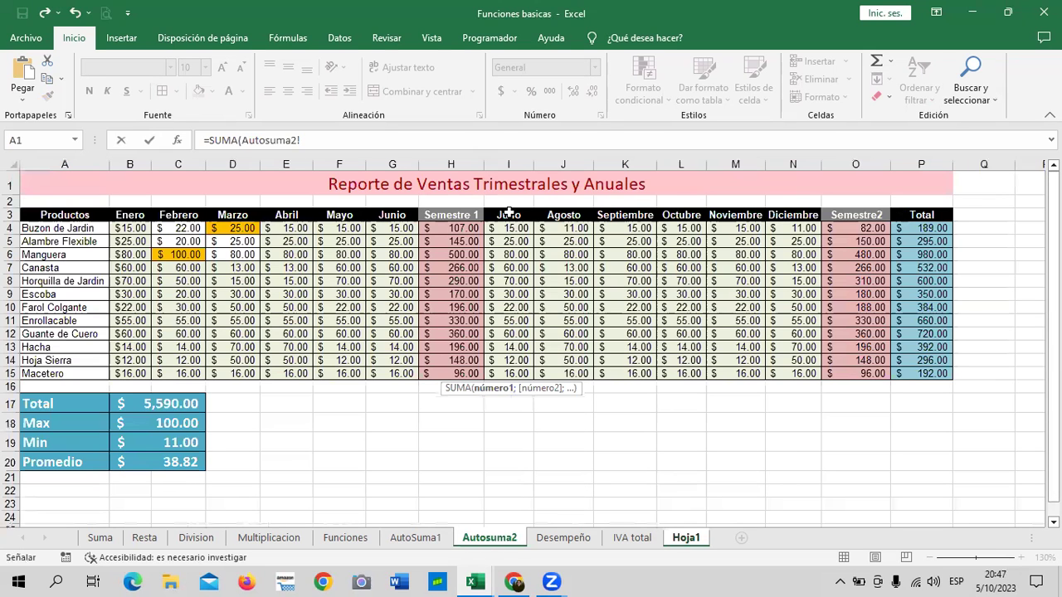
left_click_drag(508, 228, 792, 228)
left_click(630, 141)
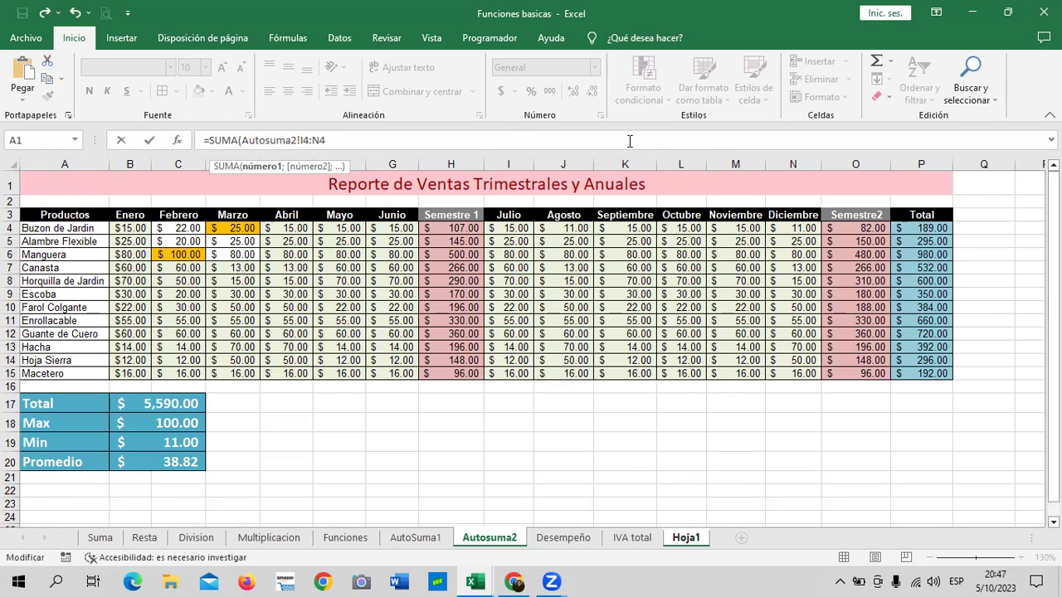
left_click(681, 538)
key("Return")
left_click(343, 139)
key("Return")
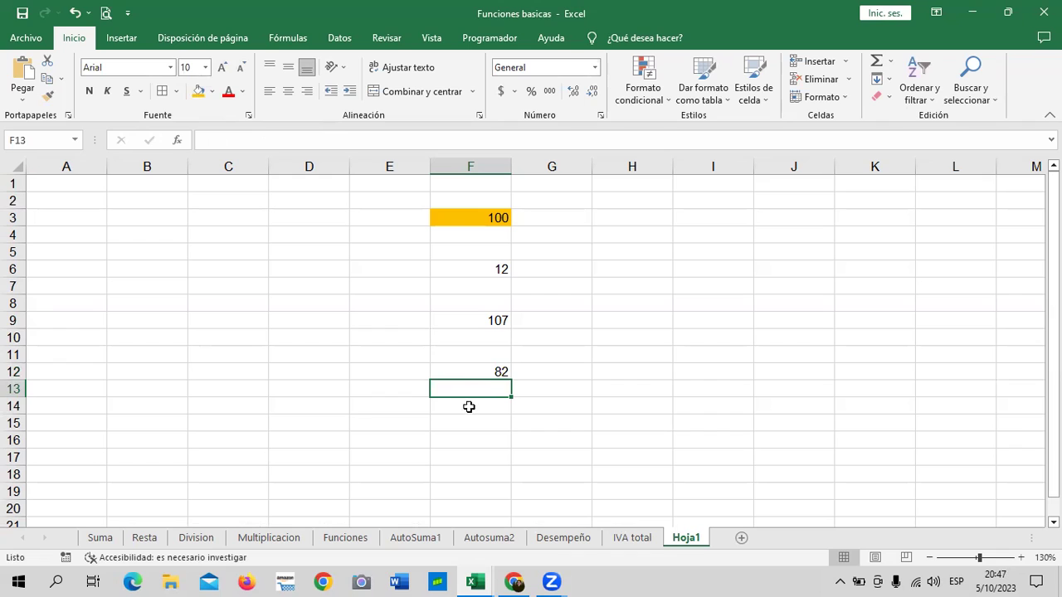
Step: Review F12's cross-sheet sum formula and select cell H5
left_click(462, 371)
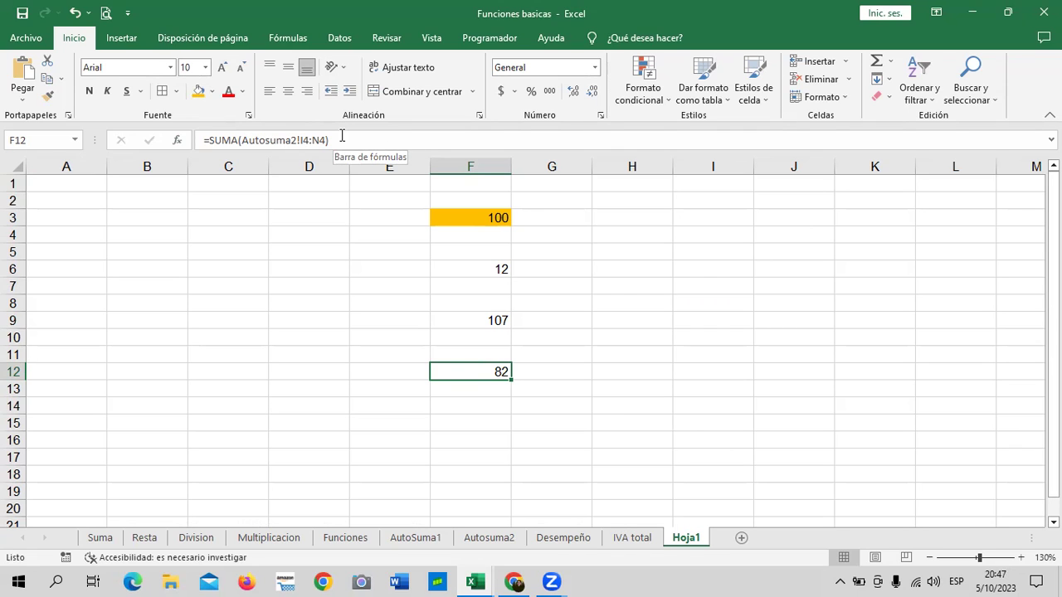
left_click(633, 257)
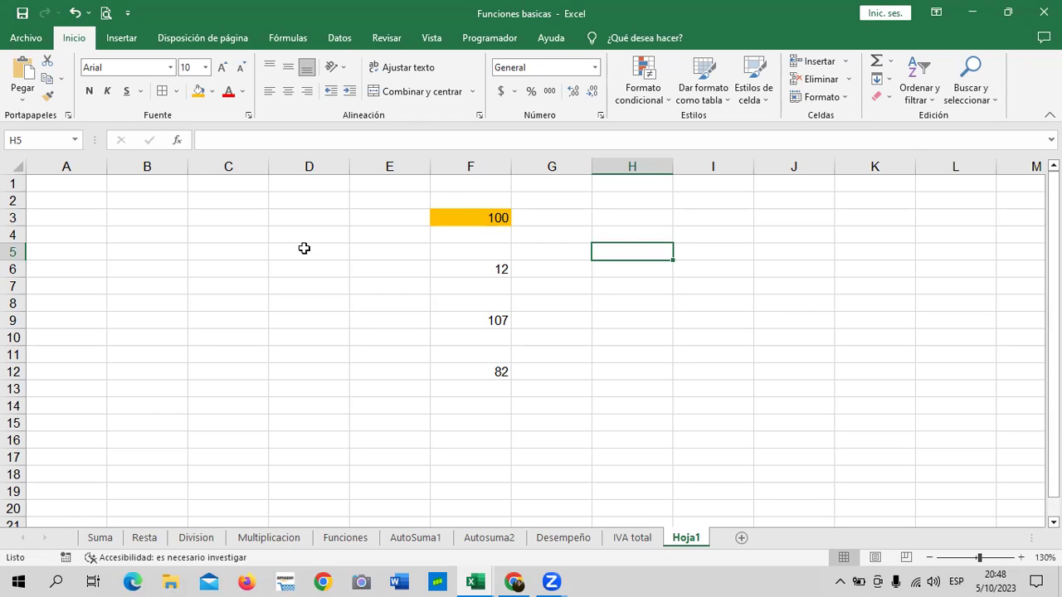
Step: Zoom the Desempeño sheet to 120%, then bring the Chrome course page forward
left_click(552, 539)
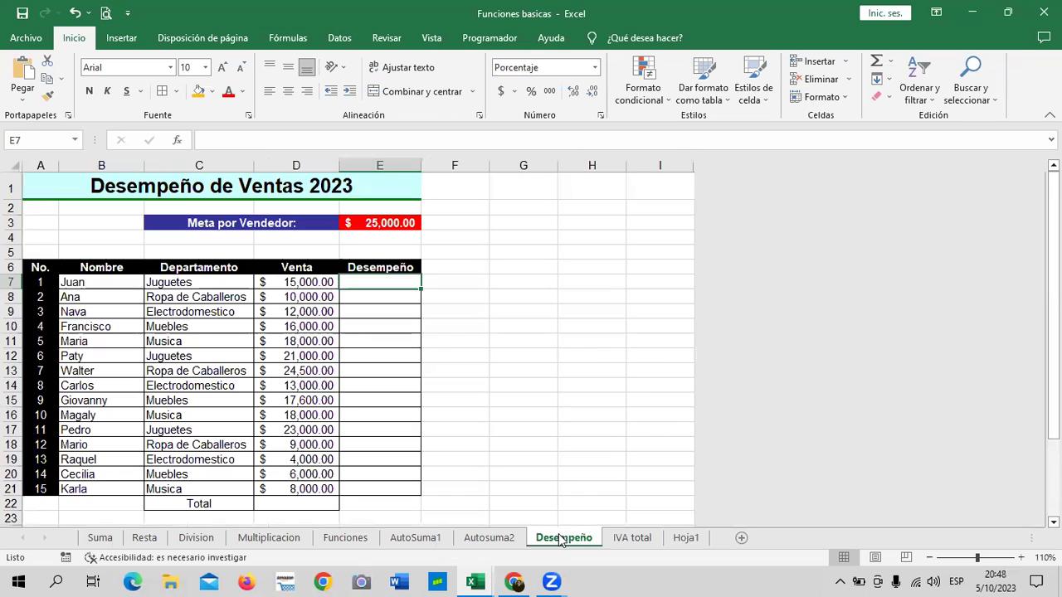
left_click(567, 371)
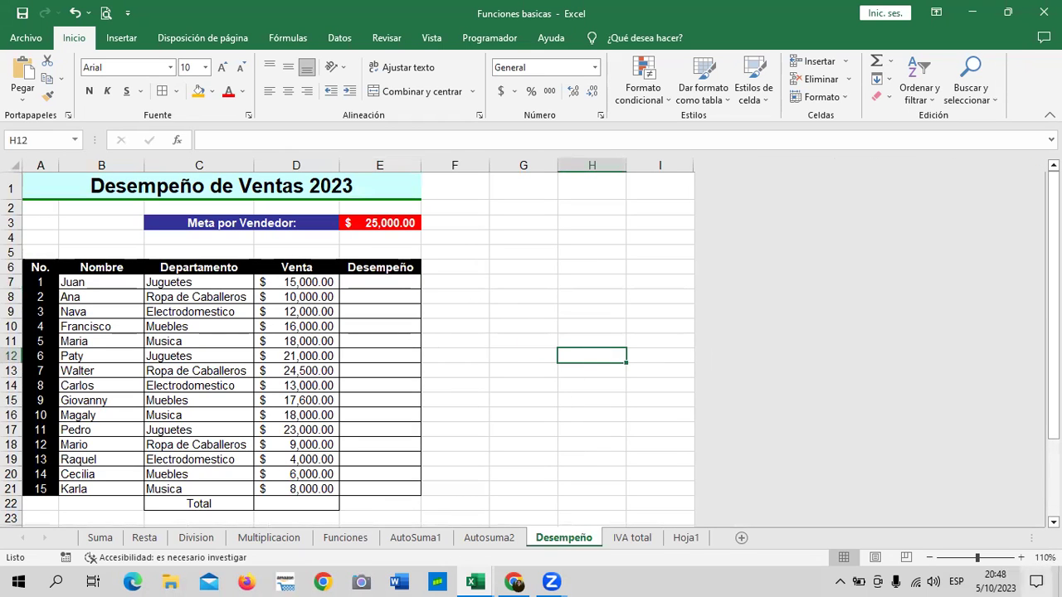
left_click(1021, 559)
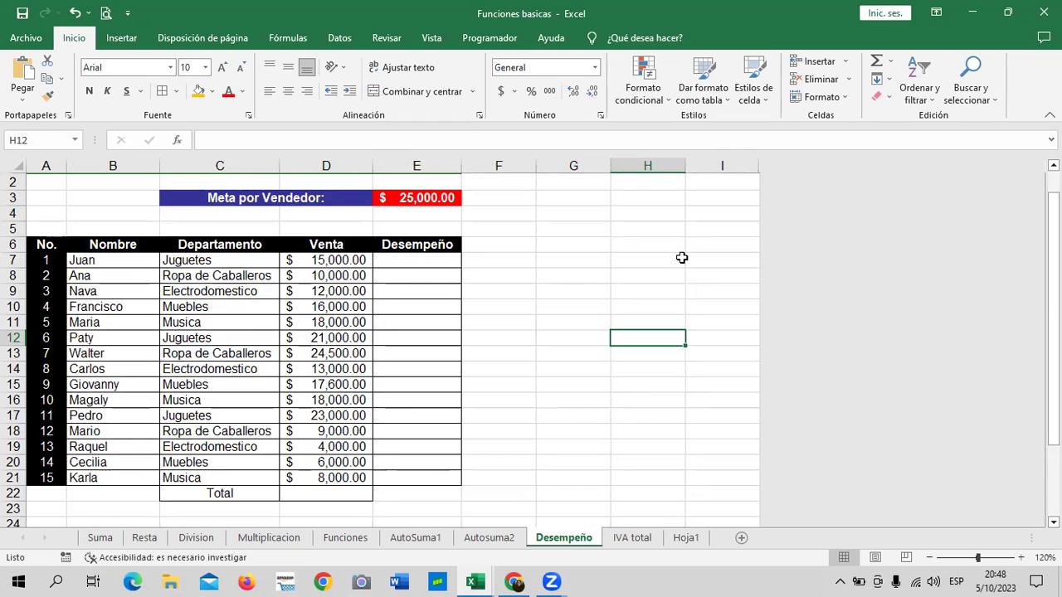
mouse_move(1052, 245)
left_mouse_down()
mouse_move(1052, 225)
mouse_move(1052, 234)
left_mouse_up()
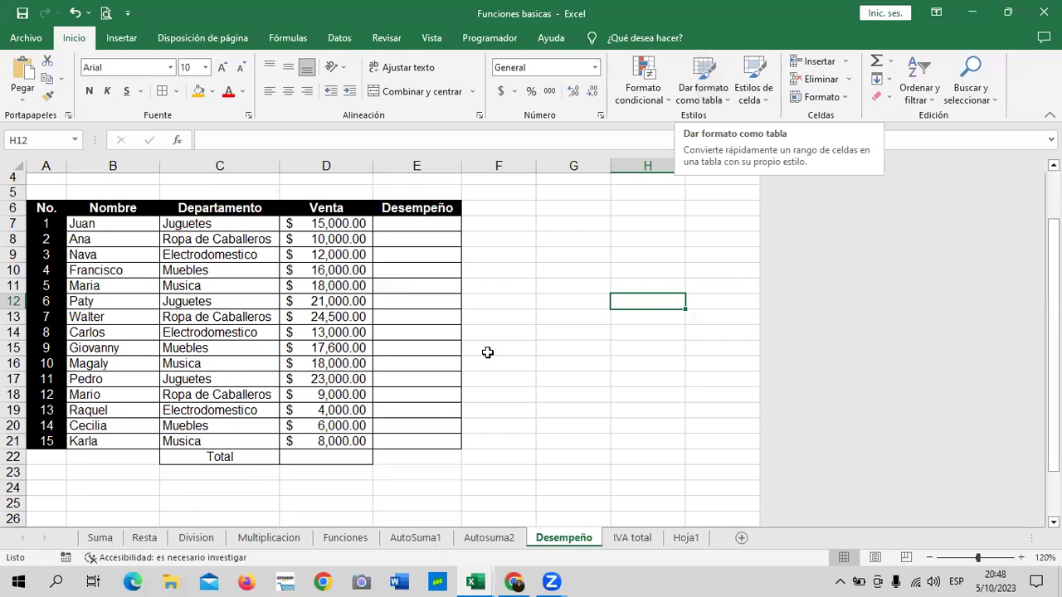
scroll(490, 352, "up", 1)
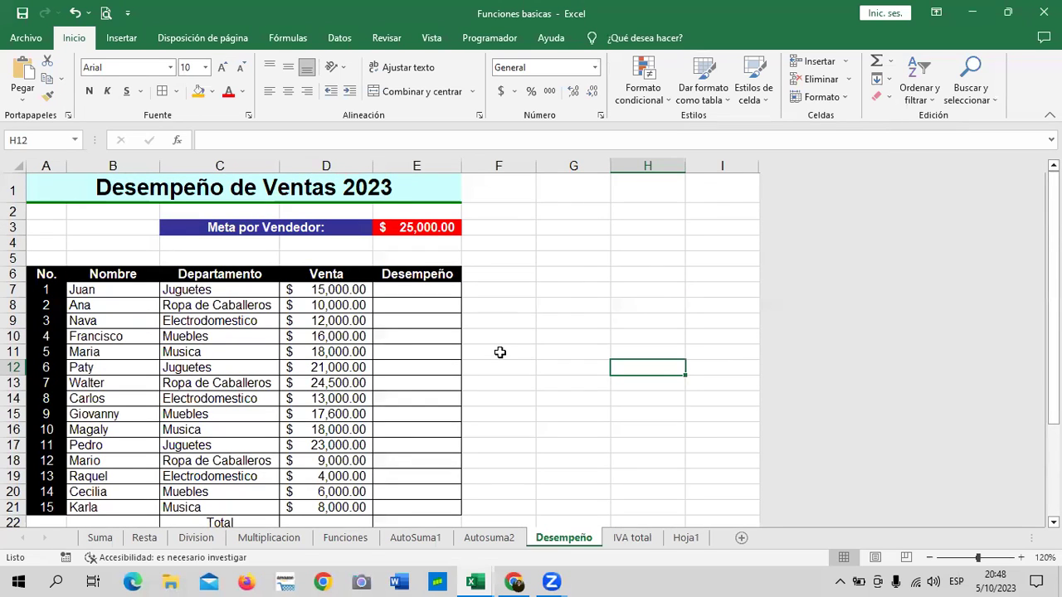
left_click(513, 582)
Step: Scroll through the course lesson video page, then return to the Funciones basicas workbook
scroll(510, 286, "down", 1)
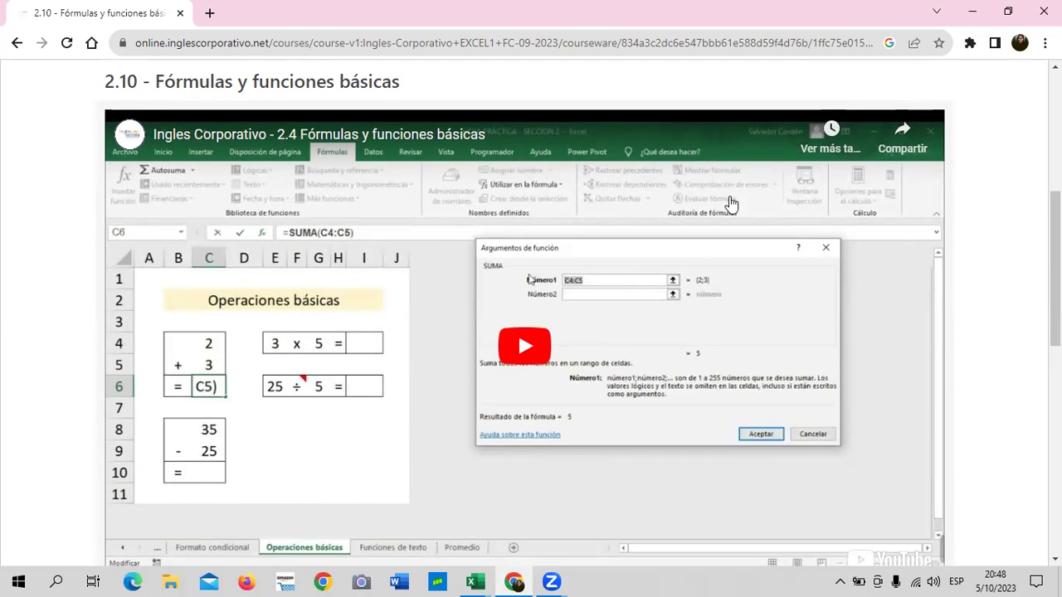
scroll(726, 207, "down", 3)
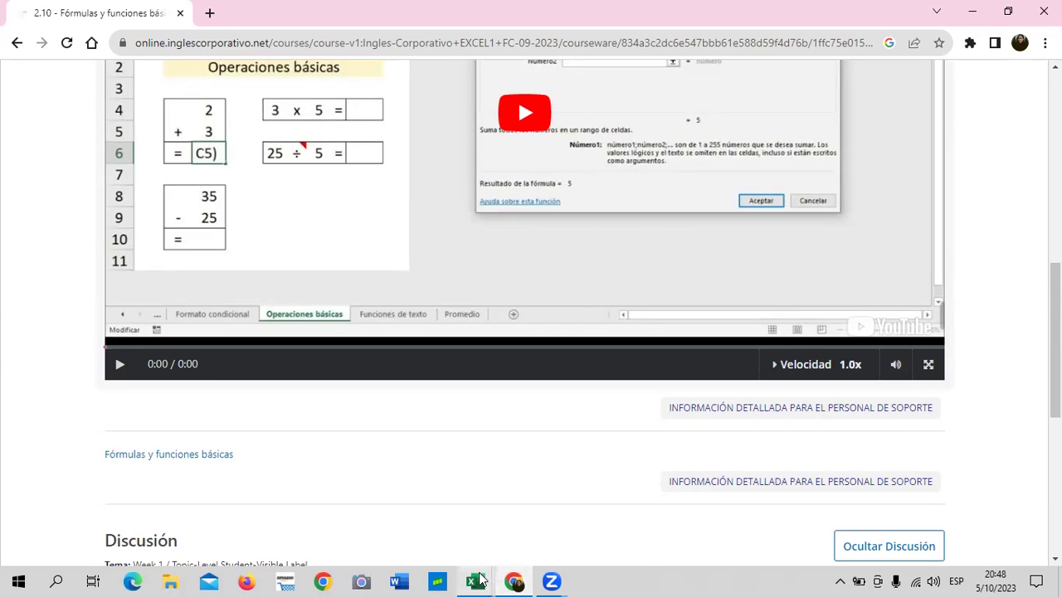
mouse_move(481, 578)
left_click(583, 526)
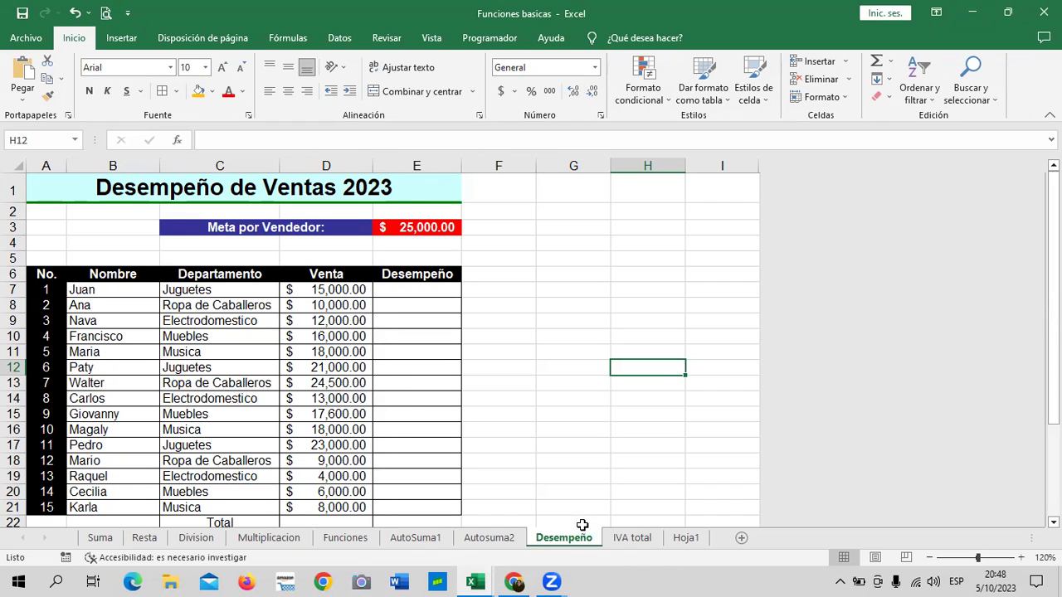
Step: Check the percentage format of the Desempeño cells E7:E21
scroll(556, 390, "down", 1)
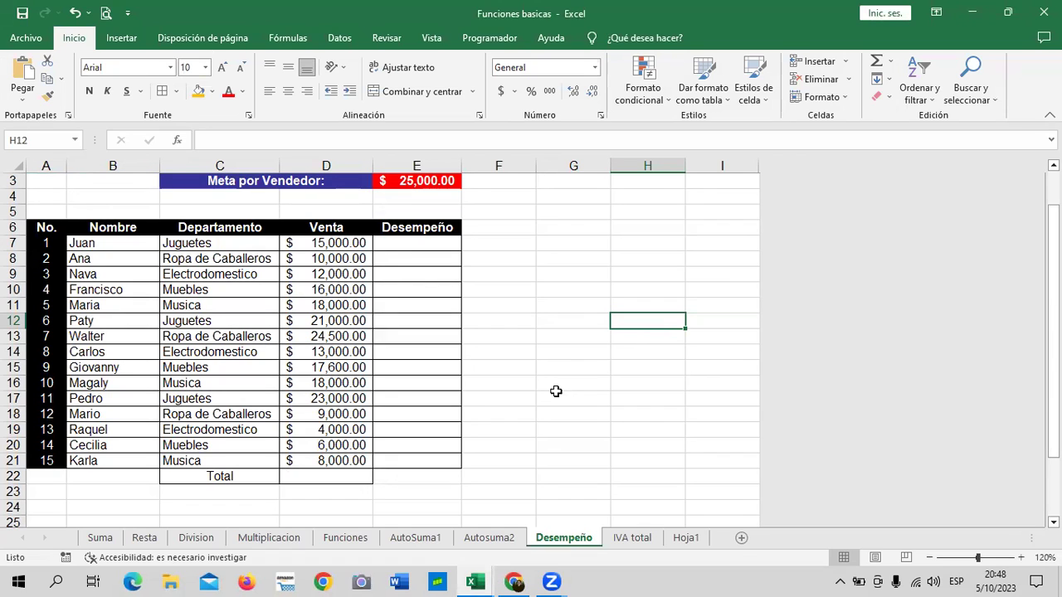
left_click(575, 247)
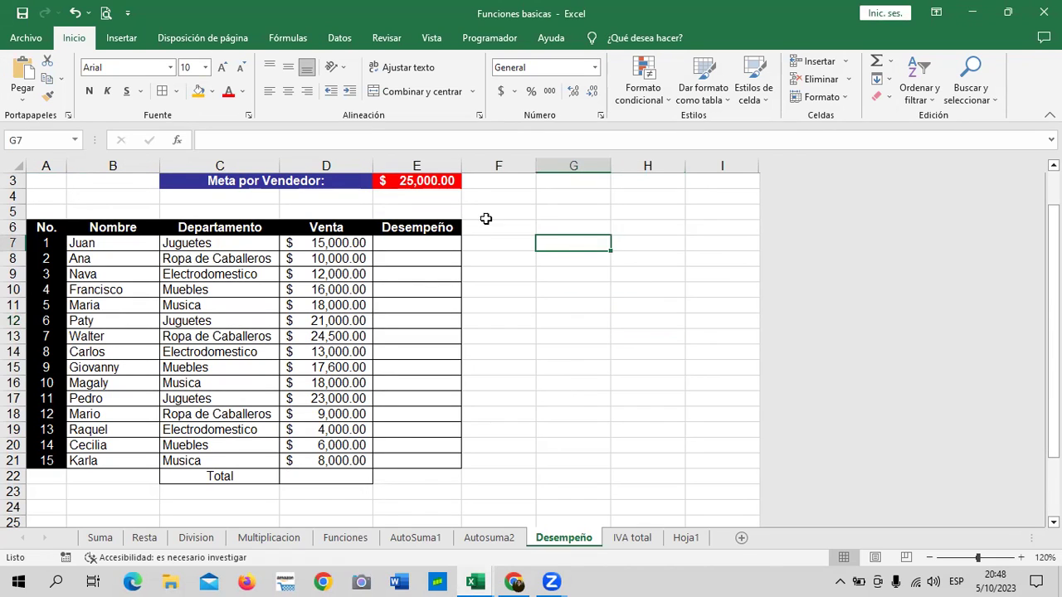
scroll(497, 338, "up", 1)
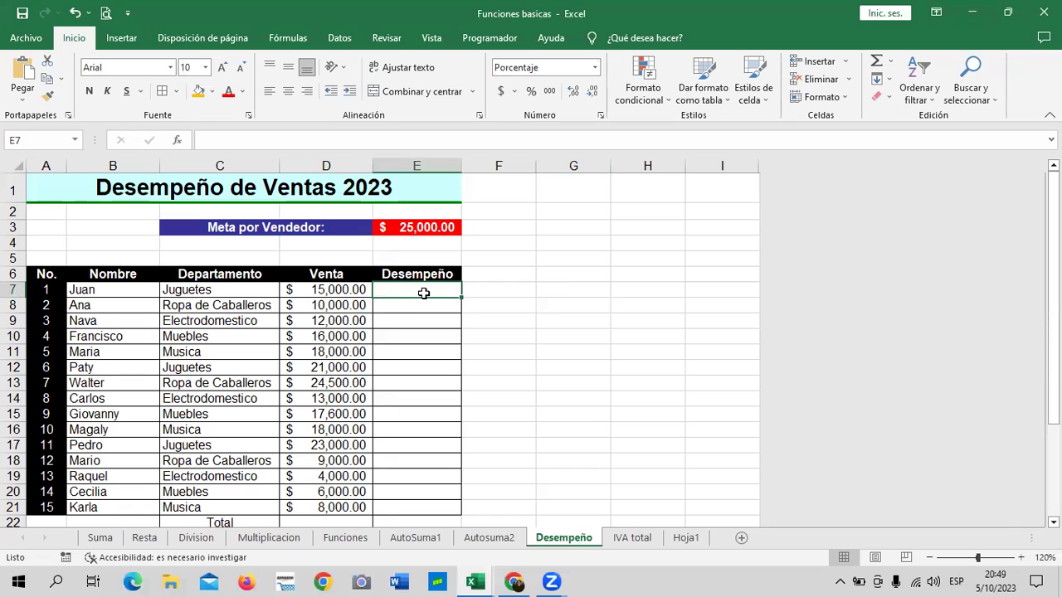
left_click(585, 326)
left_click_drag(444, 290, 427, 507)
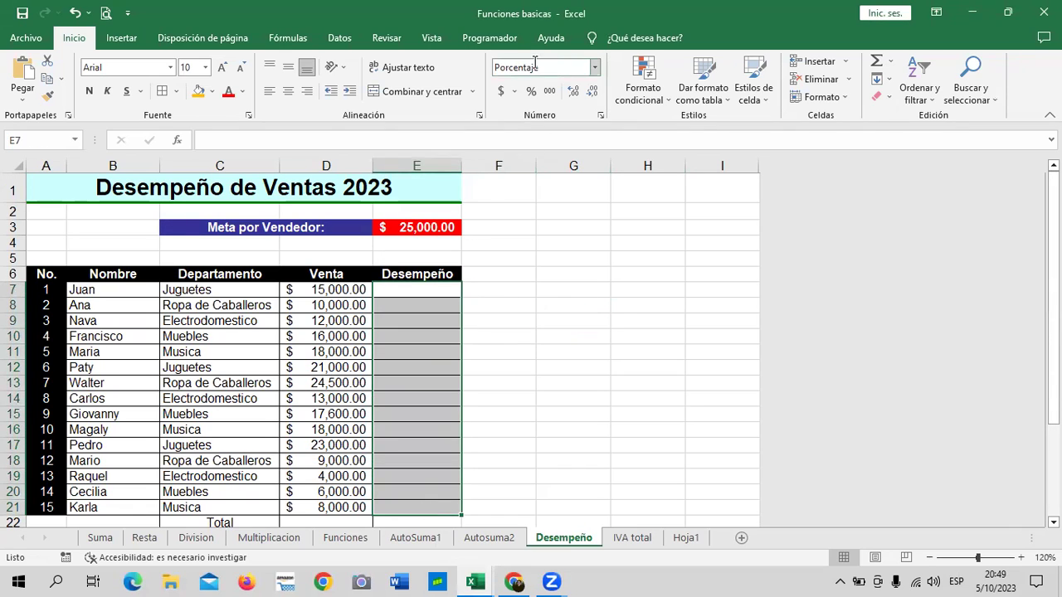
left_click(622, 401)
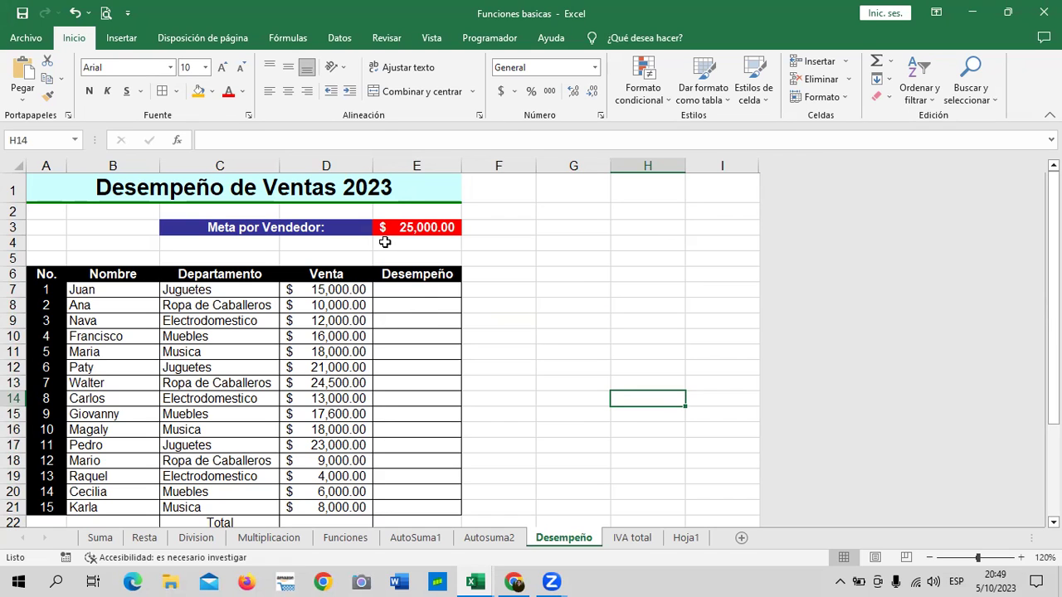
left_click_drag(419, 290, 424, 510)
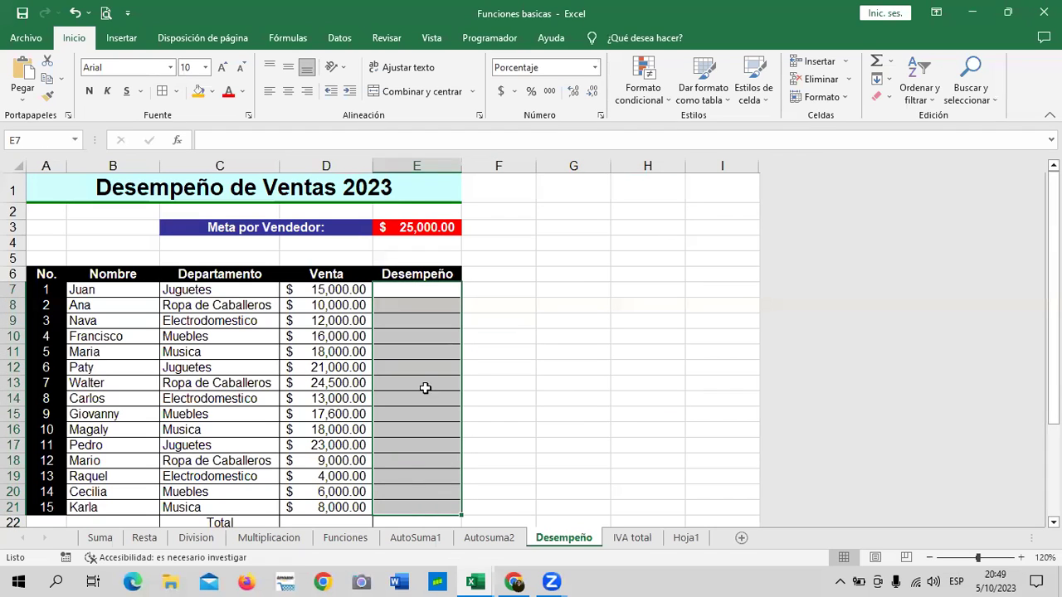
left_click(531, 91)
Step: Start a formula in E7 with an equals sign
left_click(567, 389)
left_click(425, 290)
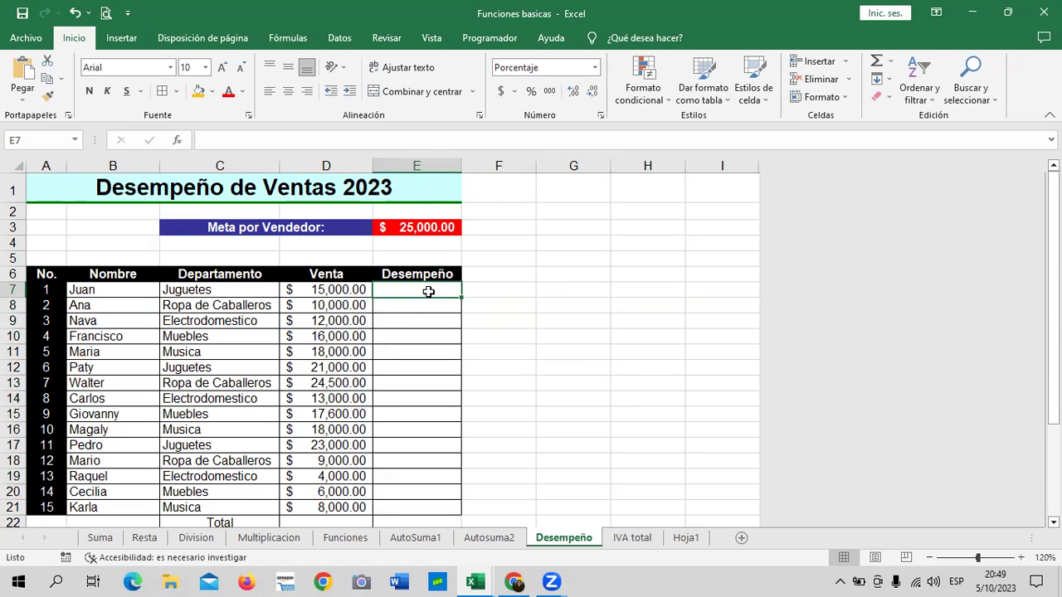
type("=")
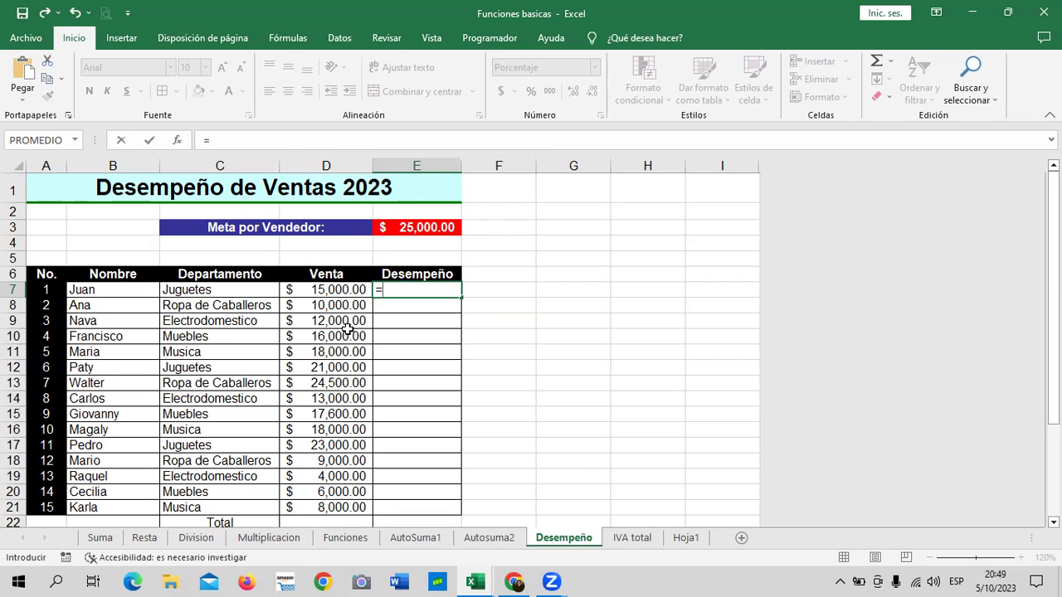
Step: Complete E7 as =D7/E3, showing Juan's 60%
left_click(345, 289)
type("/")
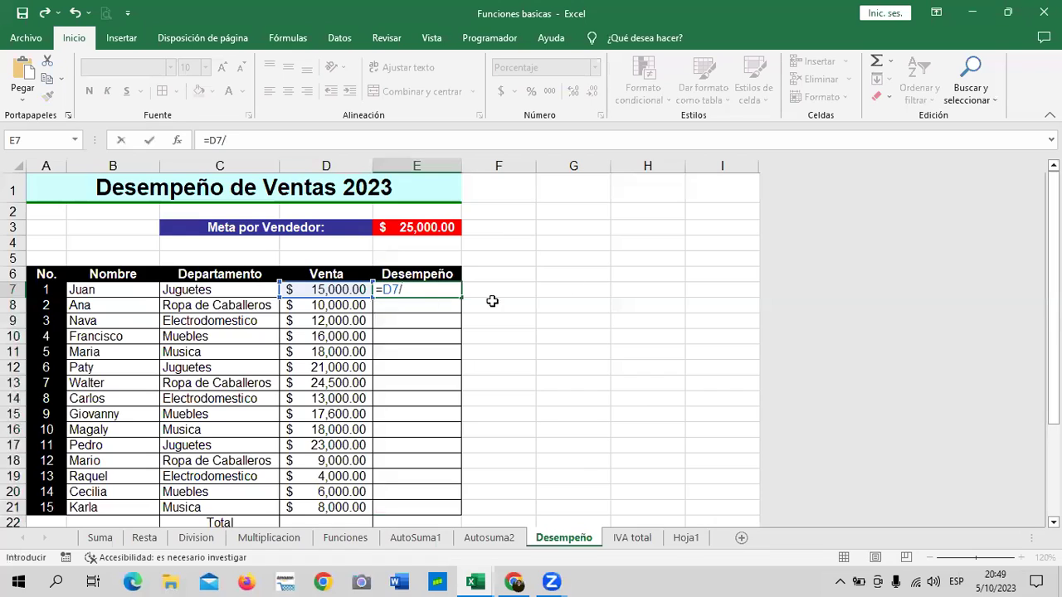
left_click(435, 226)
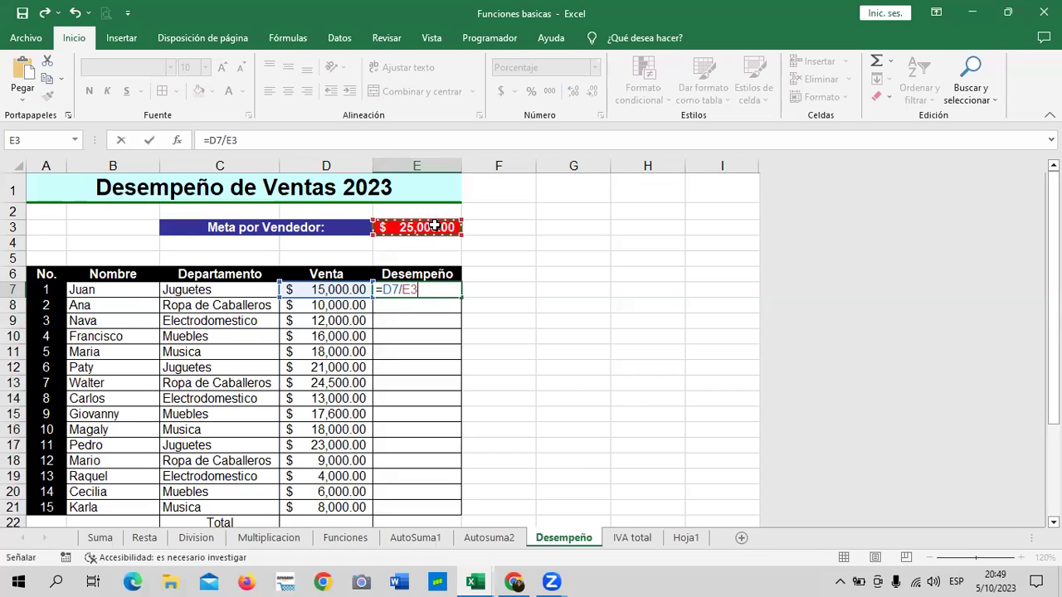
key("Return")
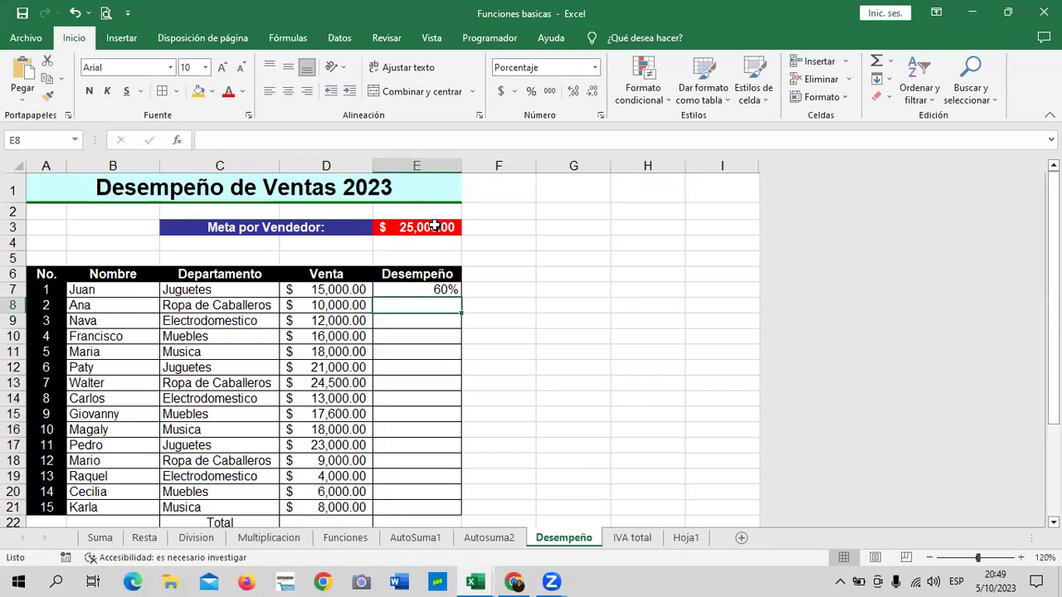
Step: Enter a test copy =D7/E3 in G7 and format it as a 60% percentage
left_click(590, 288)
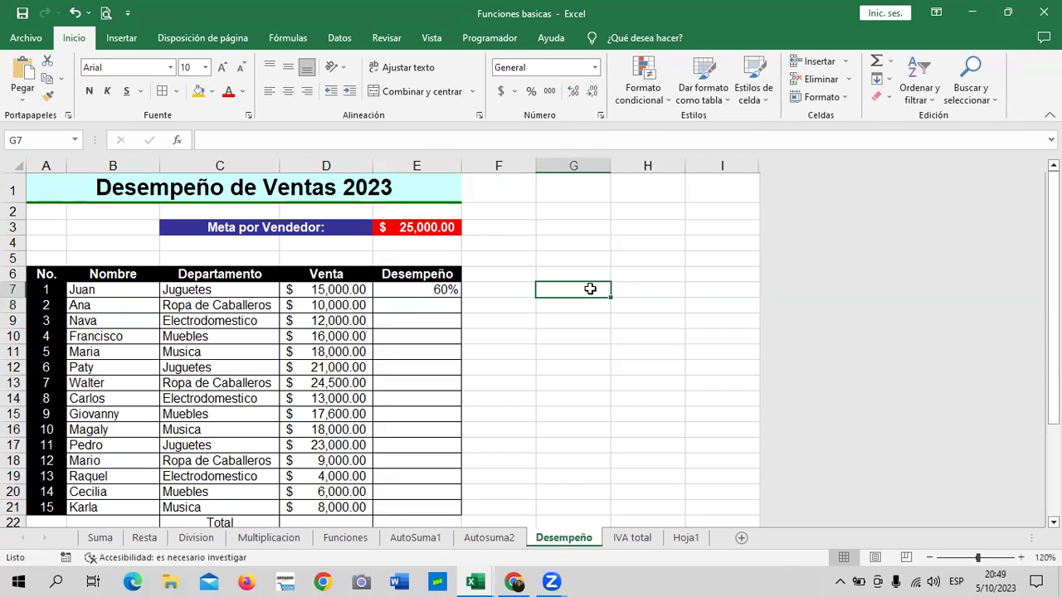
type("=")
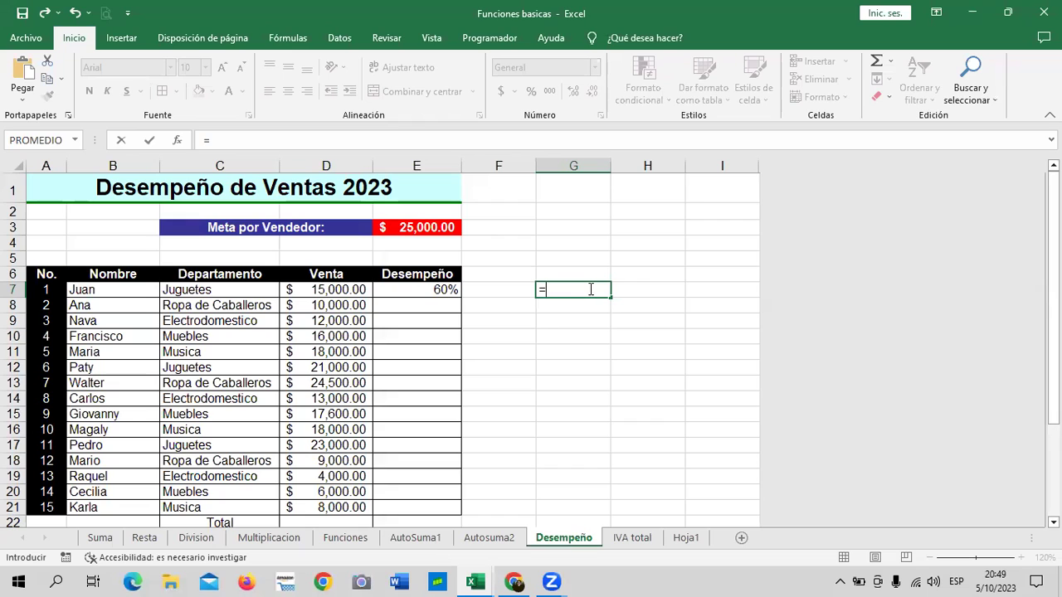
left_click(302, 291)
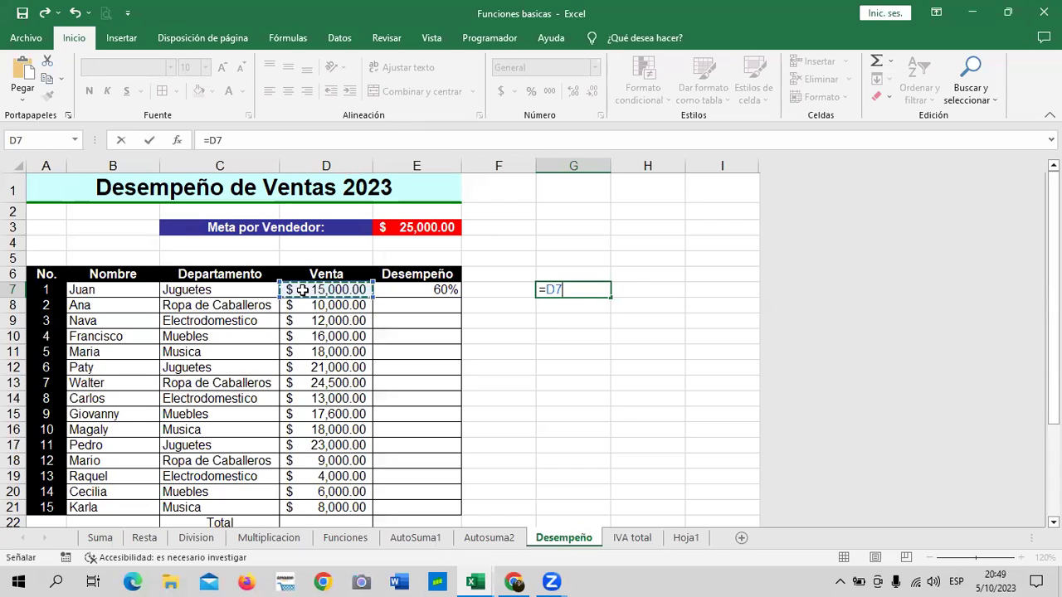
type("/")
left_click(396, 226)
key("Return")
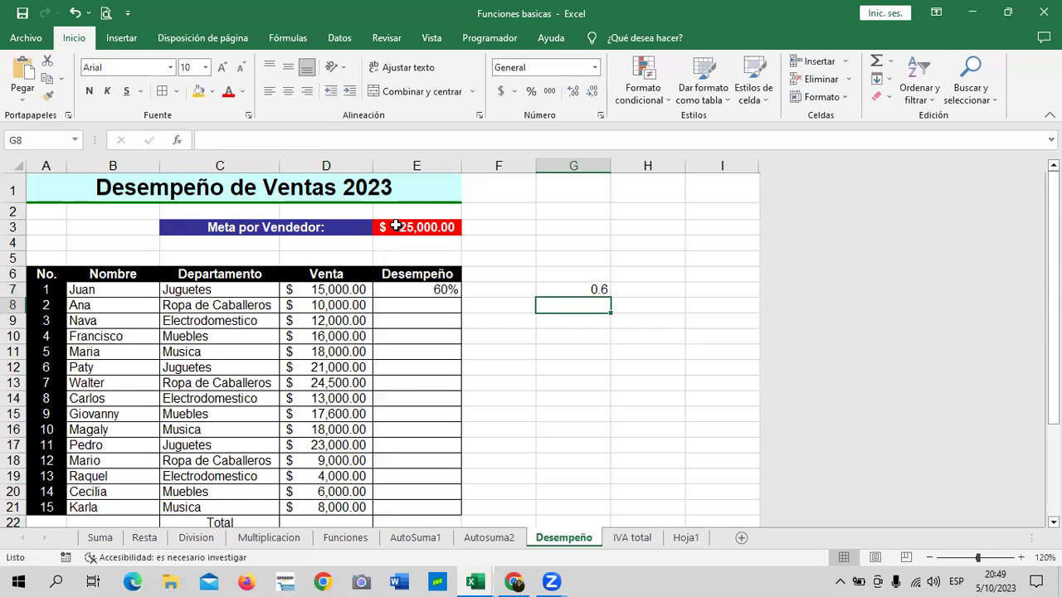
left_click(578, 287)
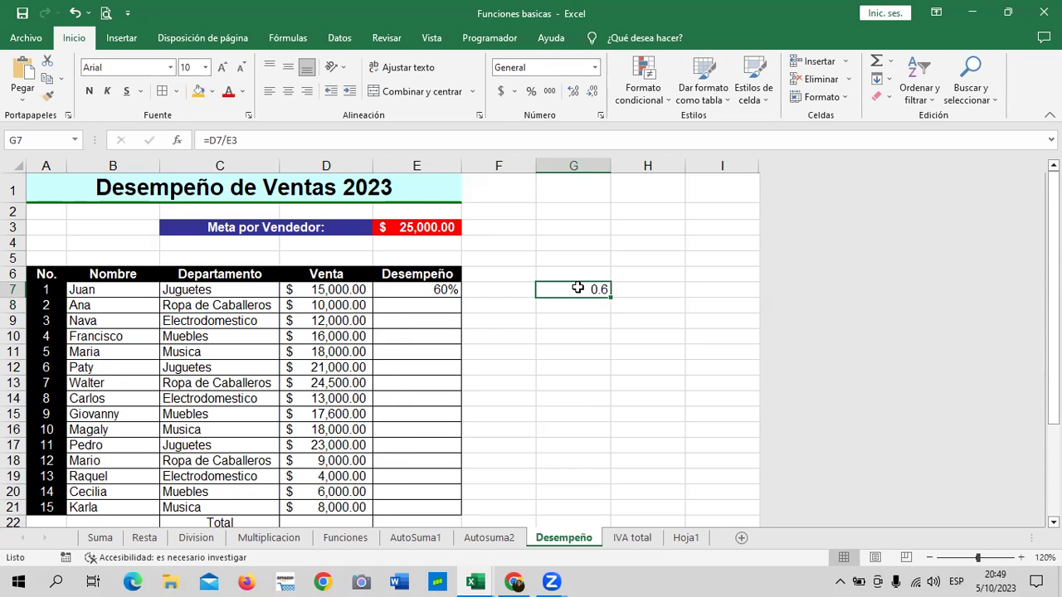
left_click(532, 95)
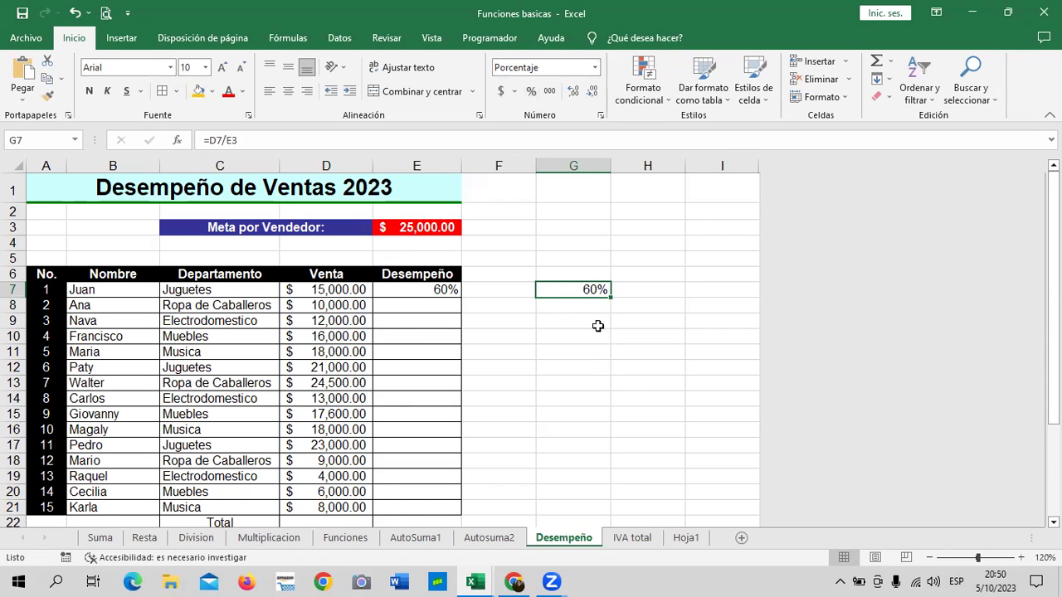
left_click(632, 396)
left_click(410, 293)
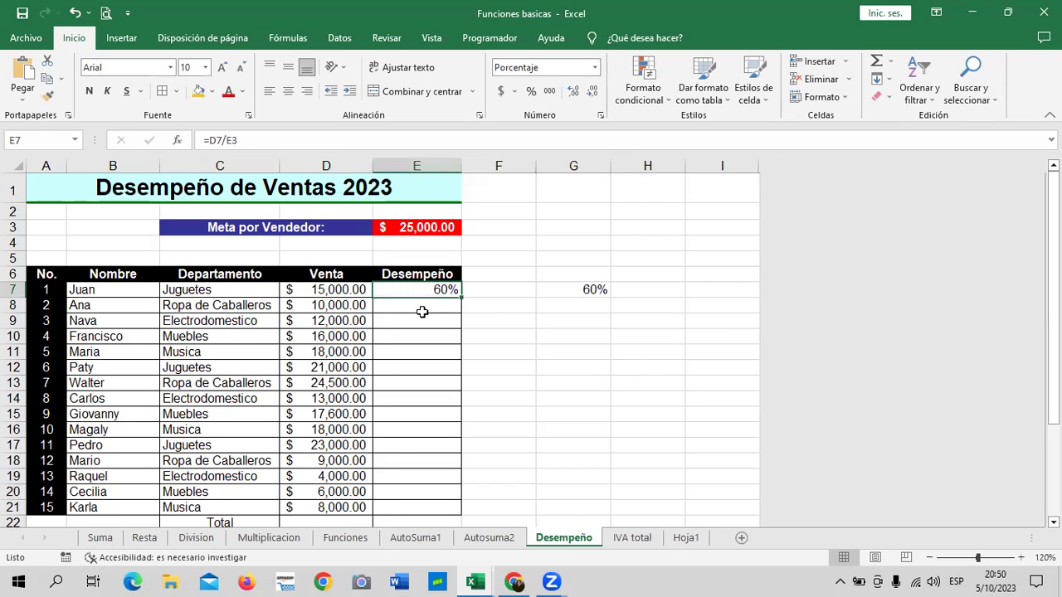
left_click_drag(461, 297, 456, 512)
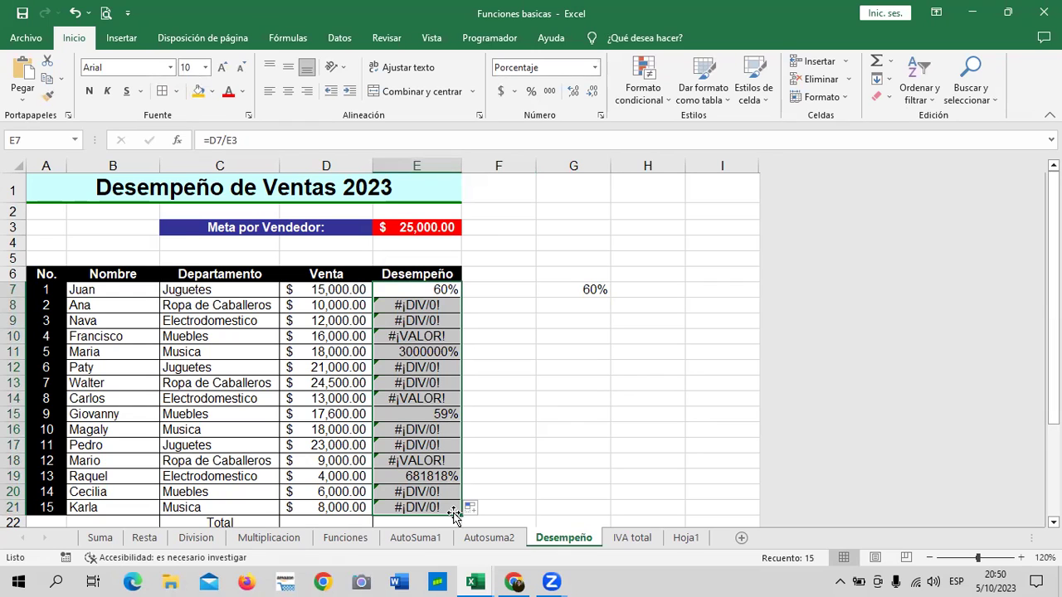
left_click(565, 431)
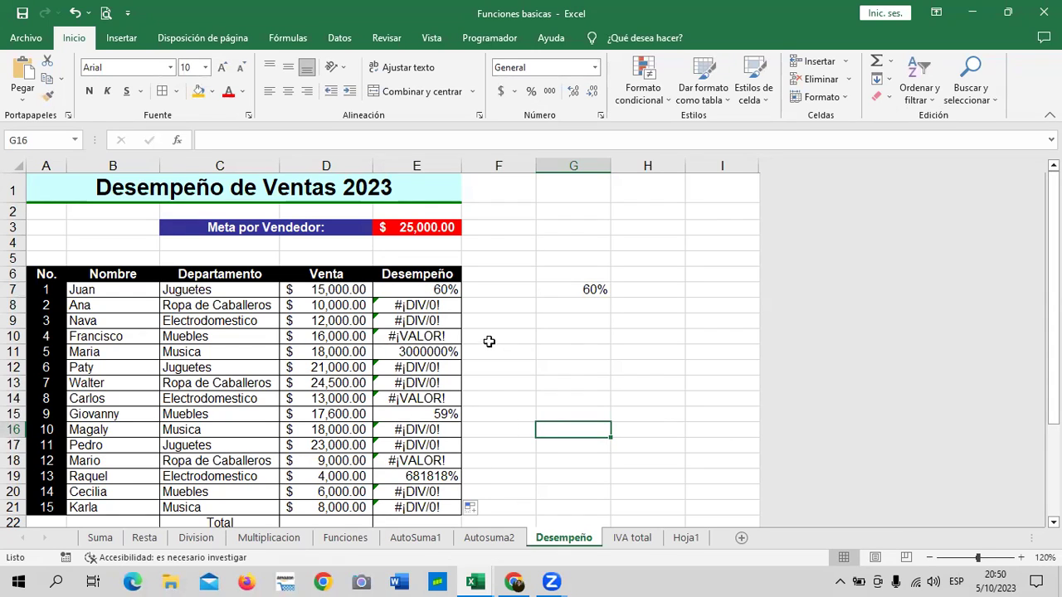
left_click_drag(430, 305, 419, 507)
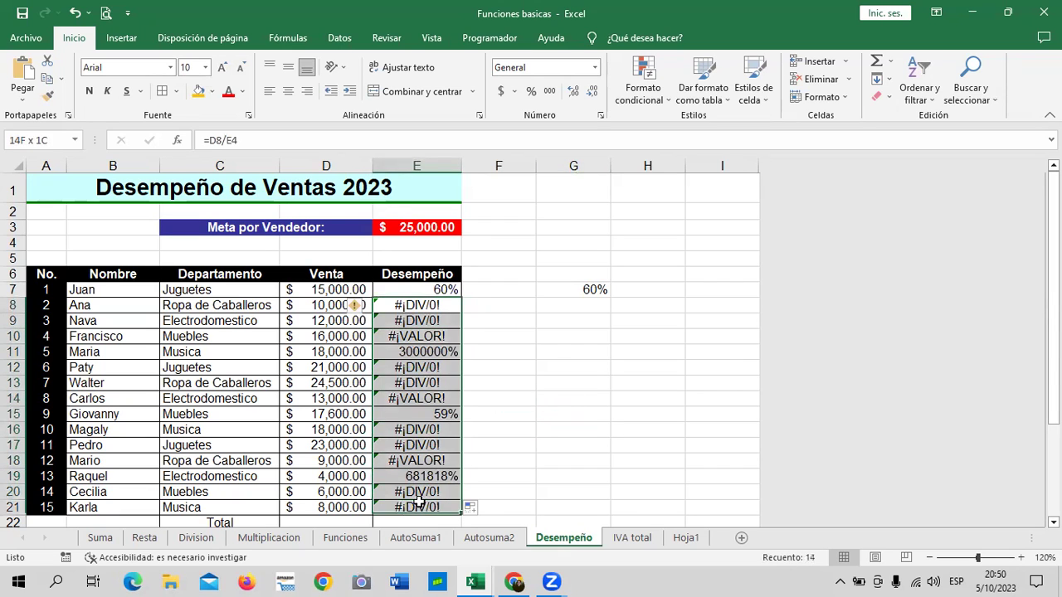
key("Delete")
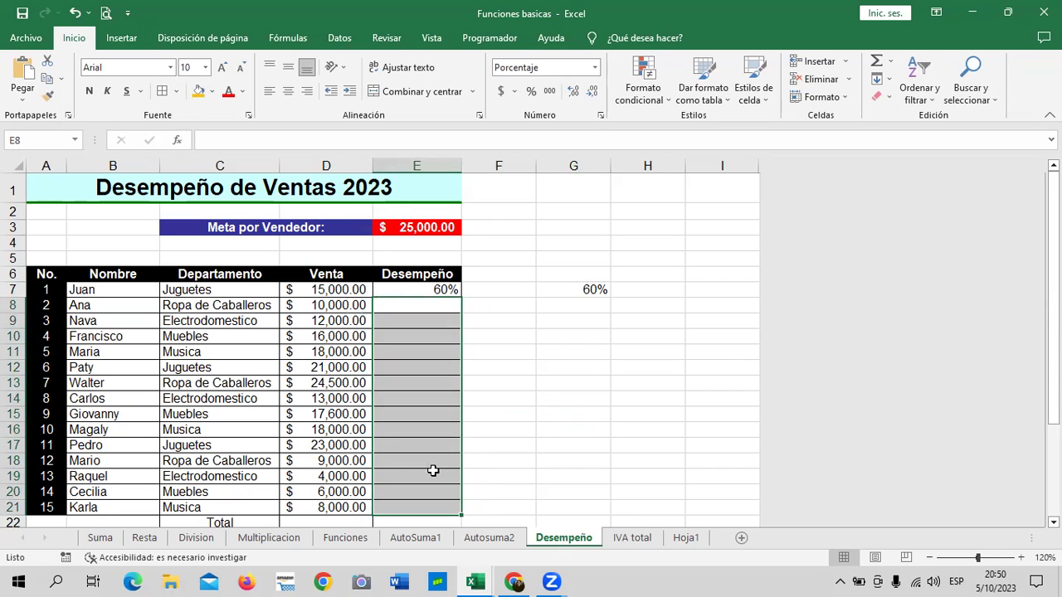
left_click(613, 416)
left_click(647, 286)
left_click(420, 289)
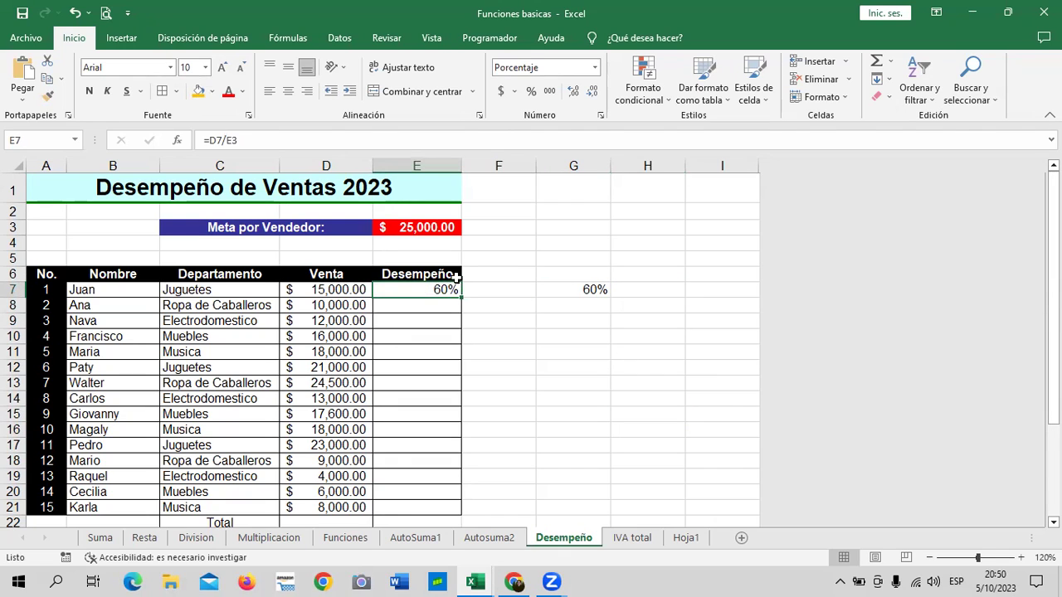
left_click(407, 228)
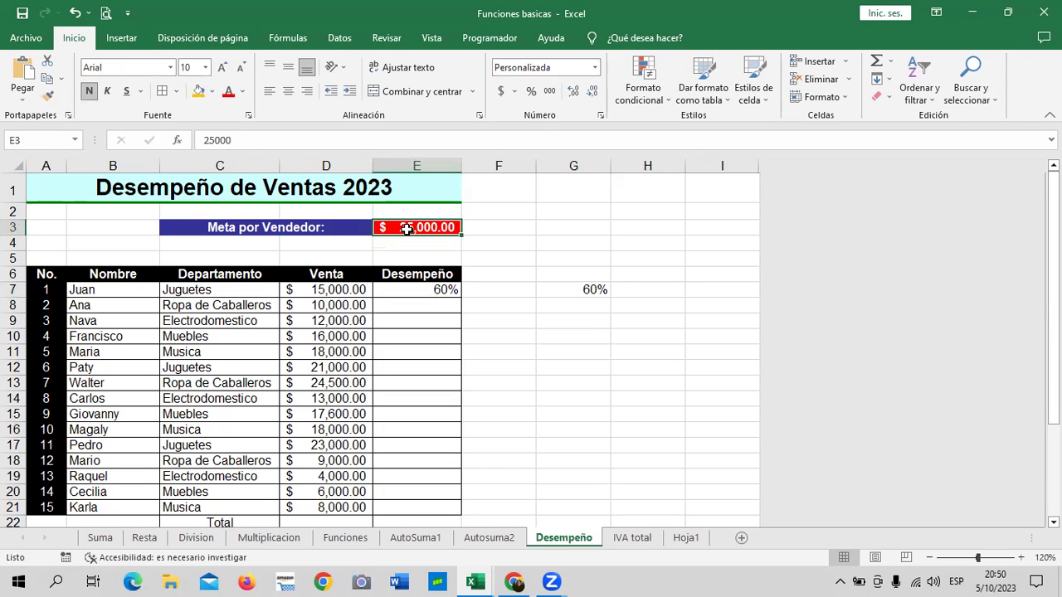
left_click(434, 306)
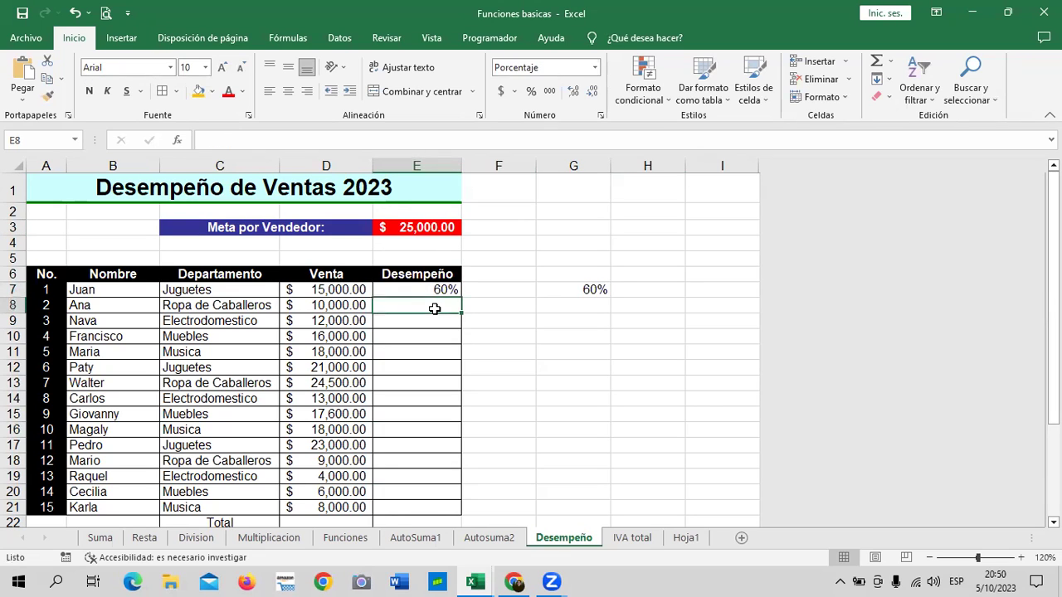
left_click(417, 227)
left_click(426, 289)
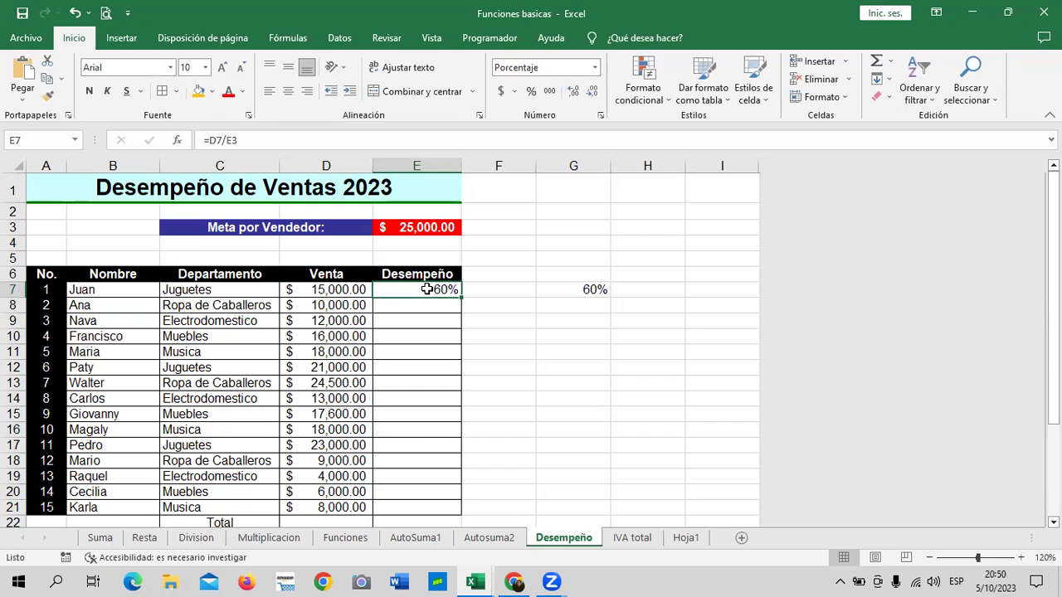
left_click(417, 226)
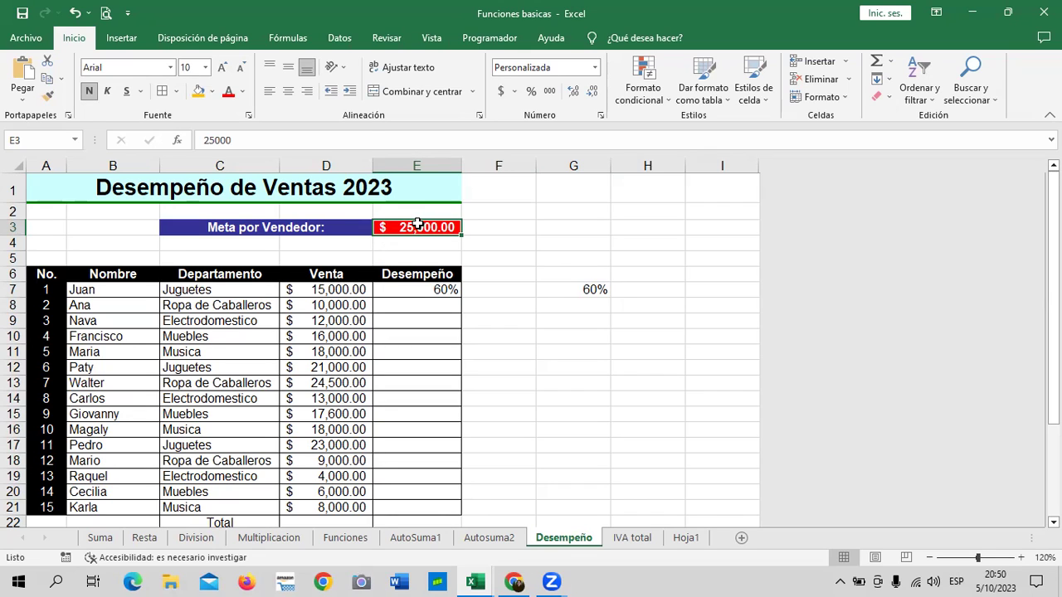
left_click(543, 227)
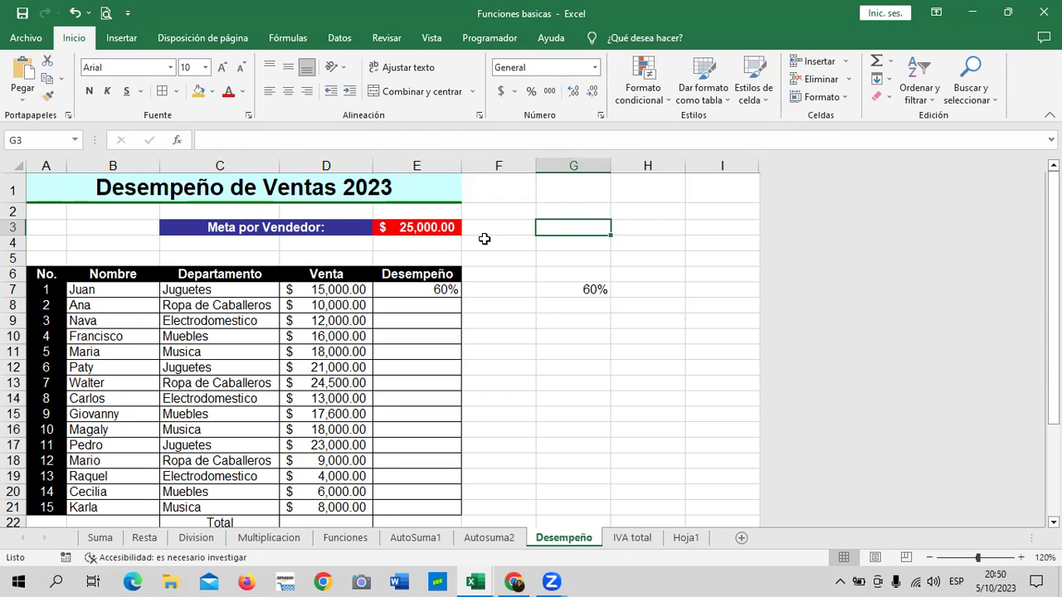
left_click(408, 226)
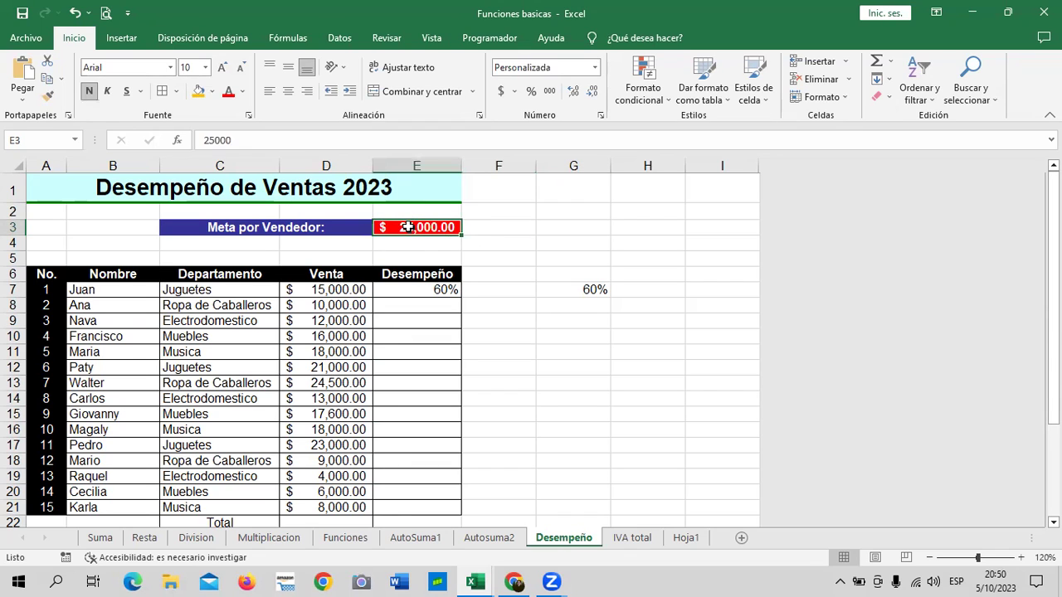
left_click(397, 307)
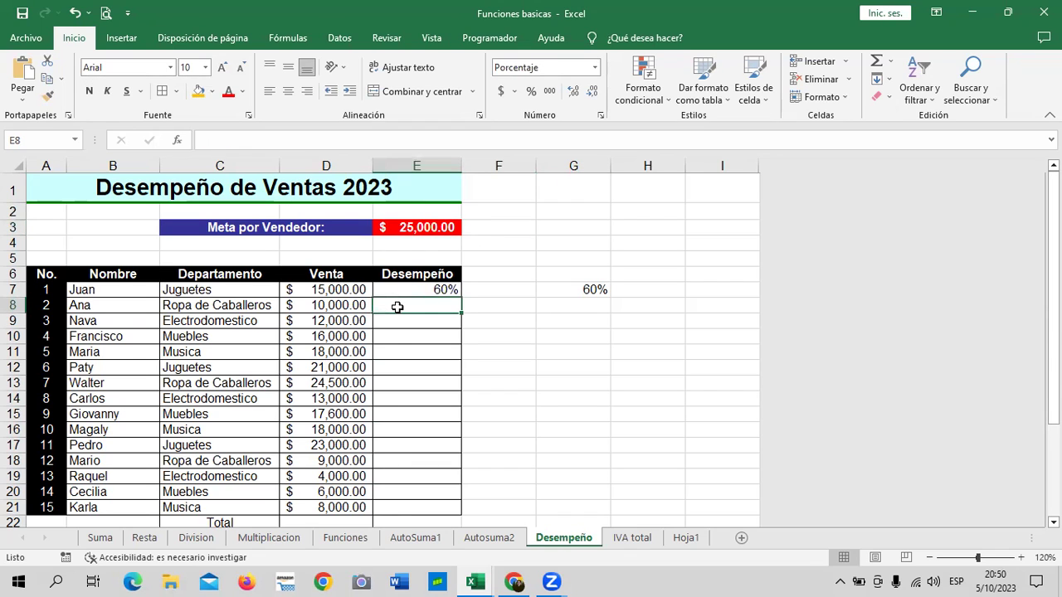
Step: Enter =D8/$E$3 in E8 with the E3 goal locked as absolute
type("=")
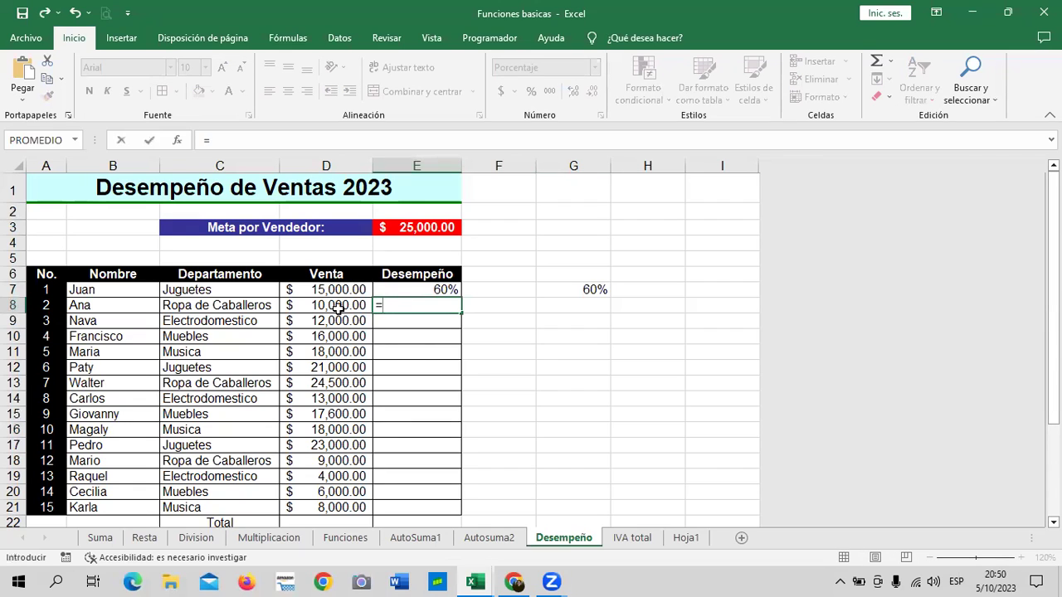
left_click(332, 306)
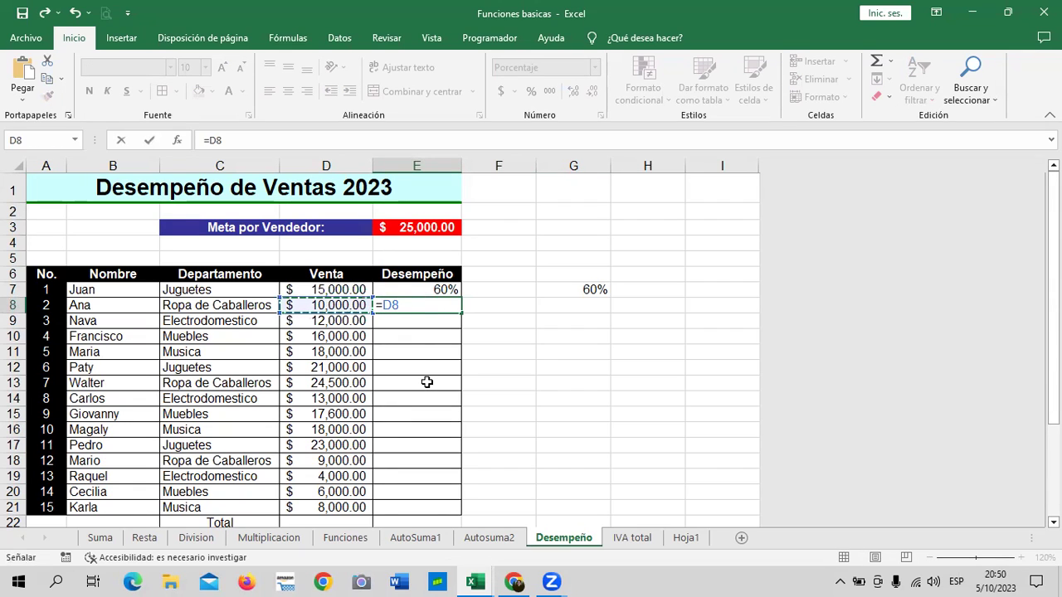
type("/")
left_click(431, 226)
left_click(244, 140)
type("$E")
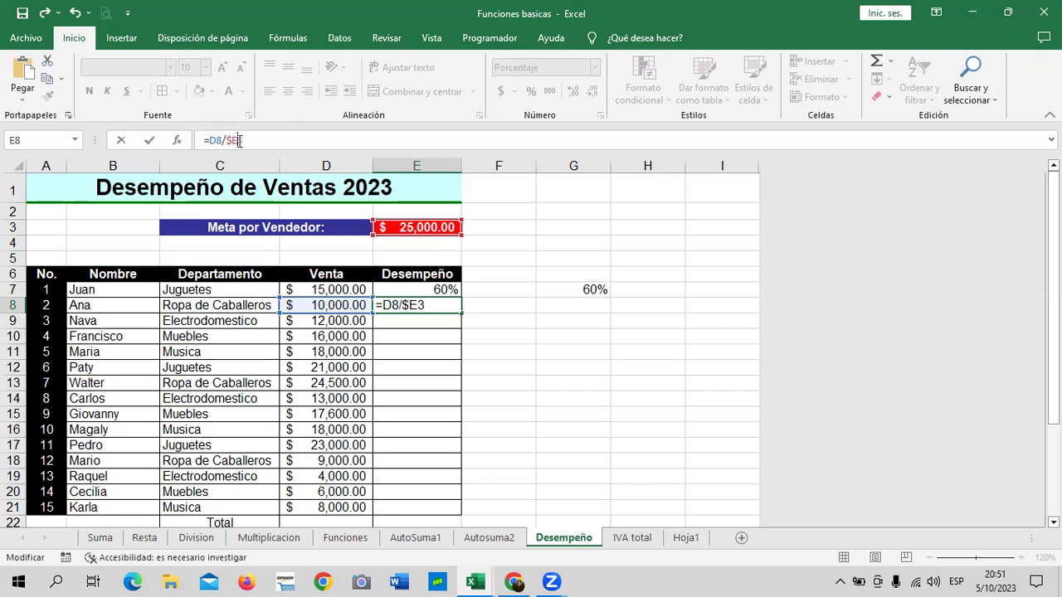
type("$")
key("Return")
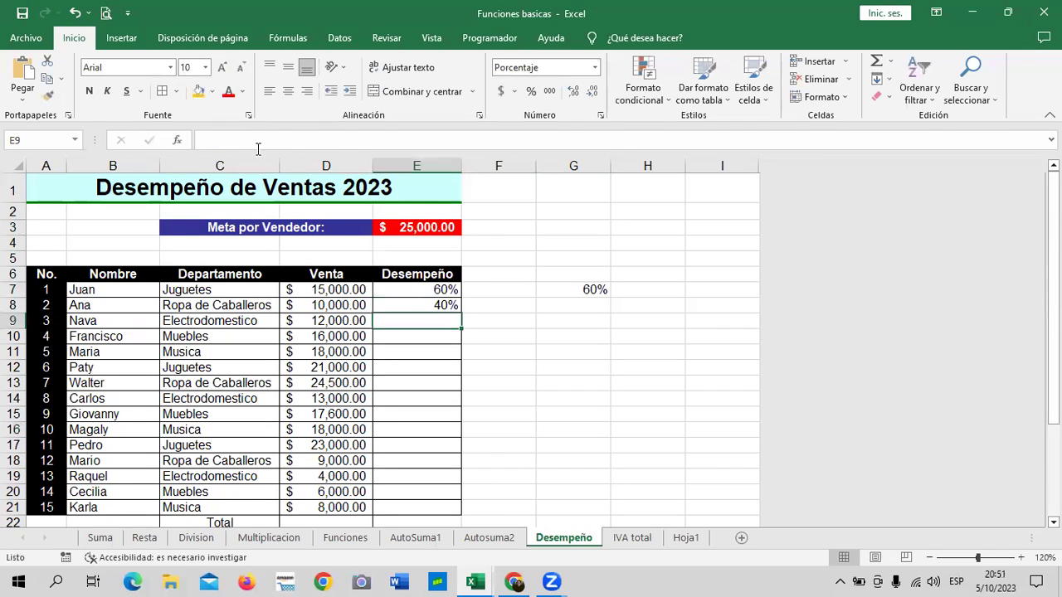
Step: Fill E8's formula down to E21, giving 40% through 32%
left_click(414, 306)
left_click_drag(462, 313, 476, 515)
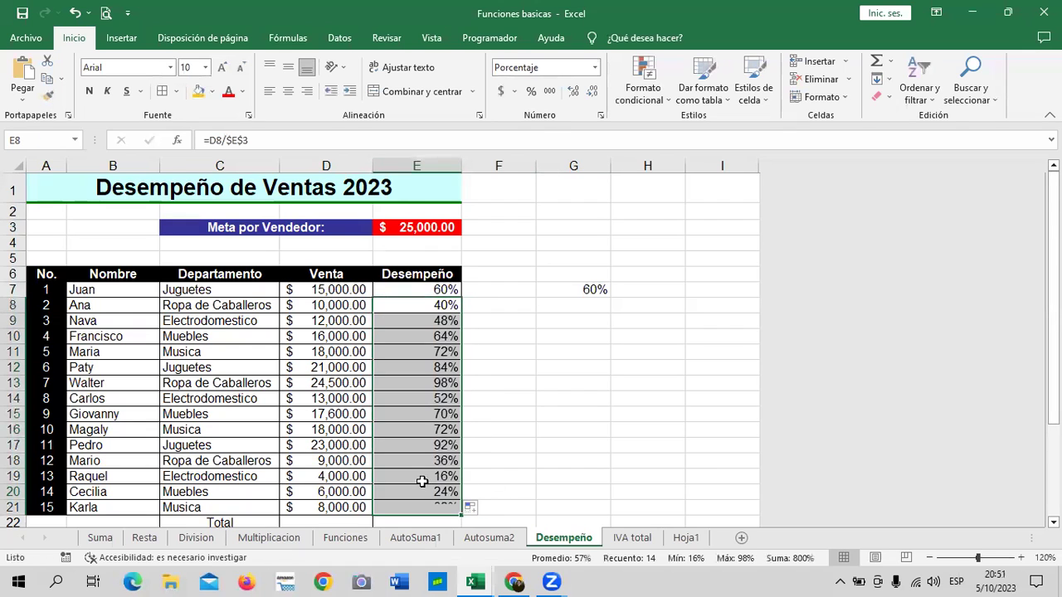
left_click(547, 444)
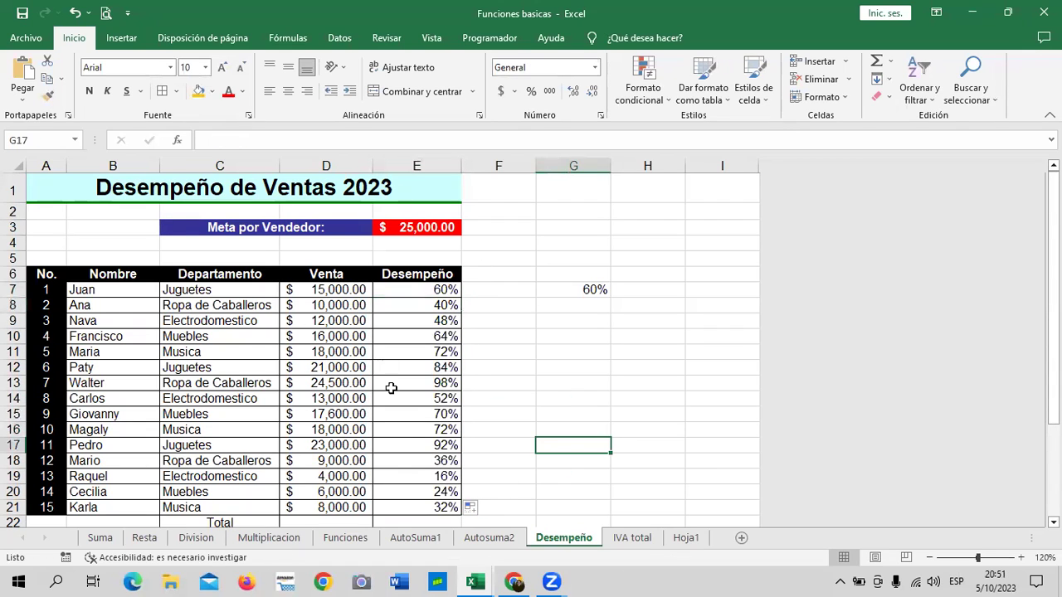
Step: Verify the copied formulas in E16 and E21
left_click(416, 429)
left_click(335, 138)
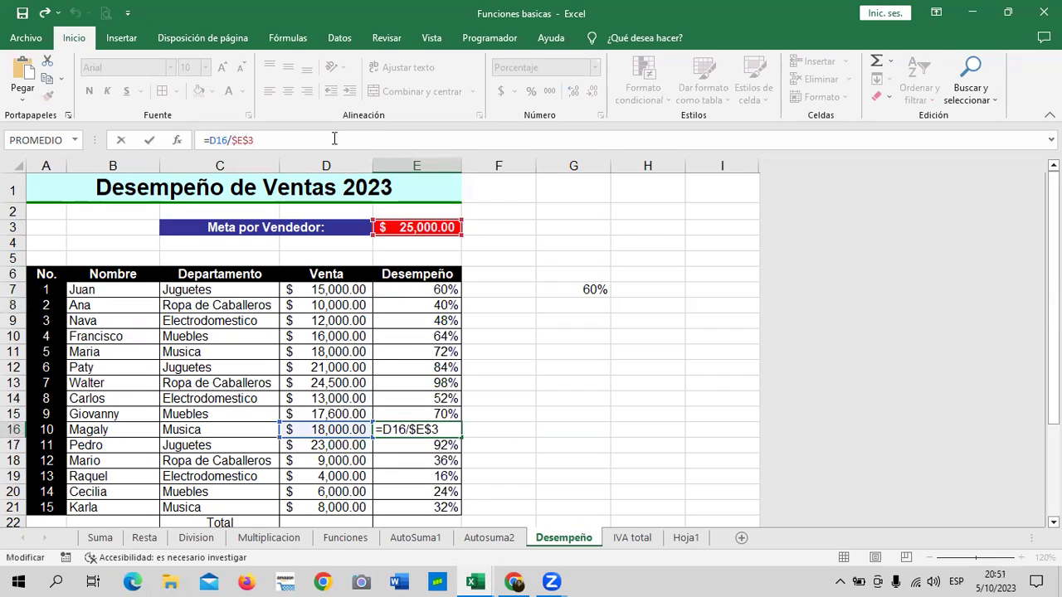
key("Return")
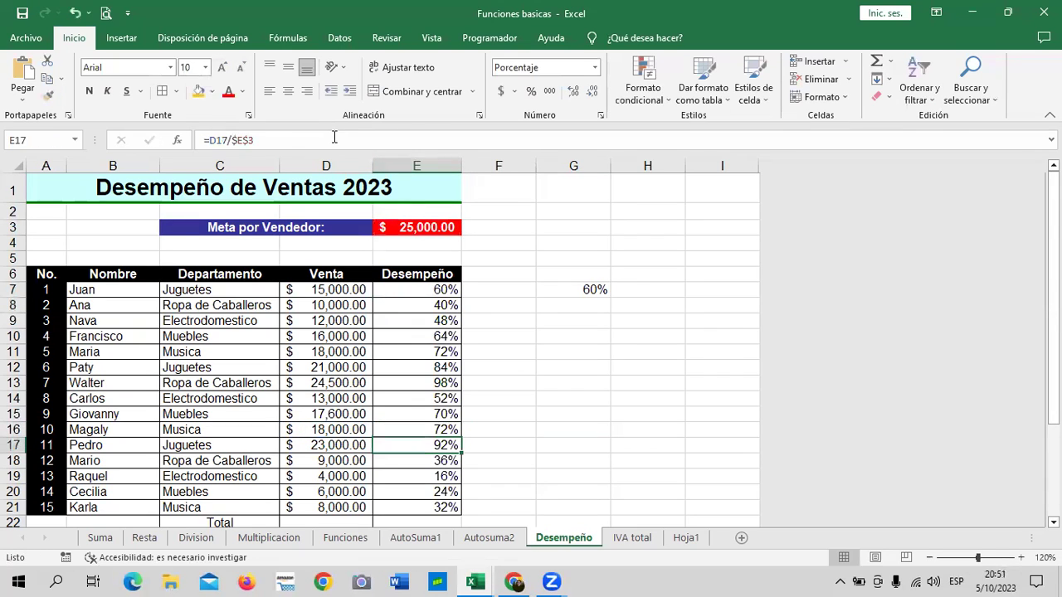
left_click(435, 508)
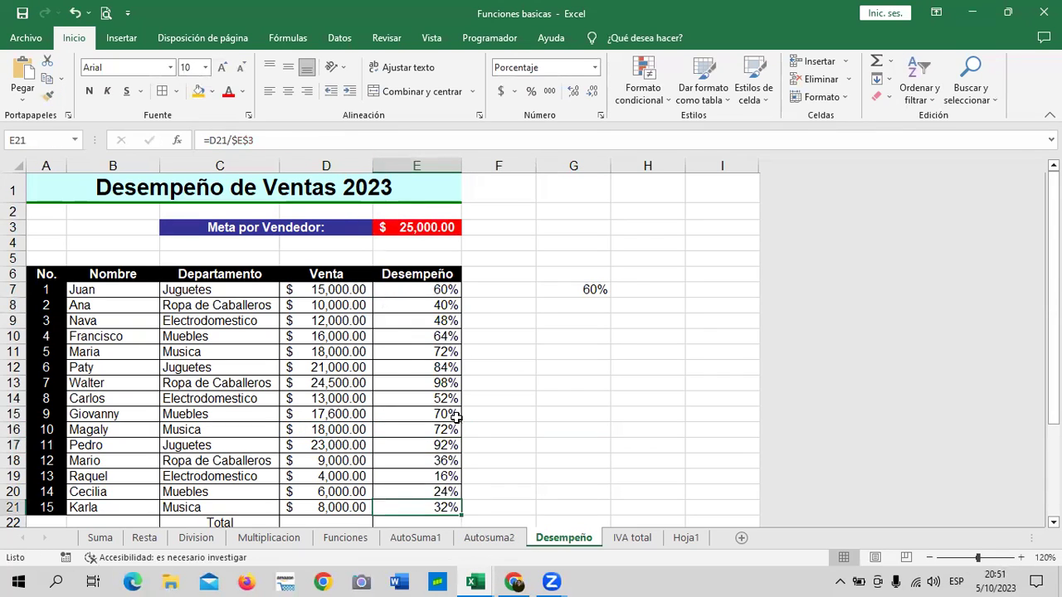
left_click(344, 141)
key("Return")
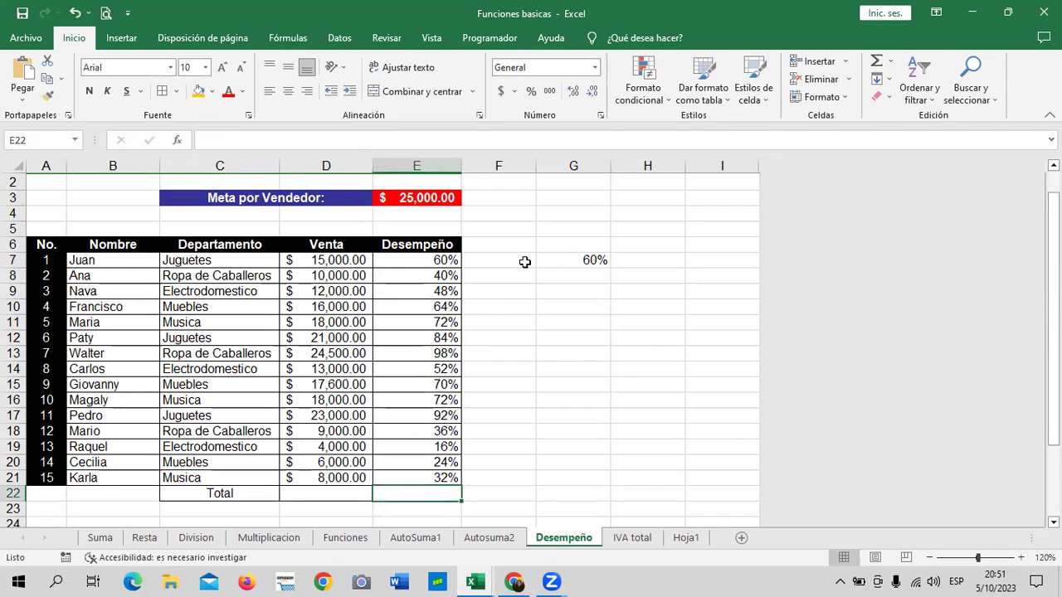
left_click(510, 259)
Step: Enter =(D7*100%)/$E$3 in F7, locking E3 as absolute
type("=")
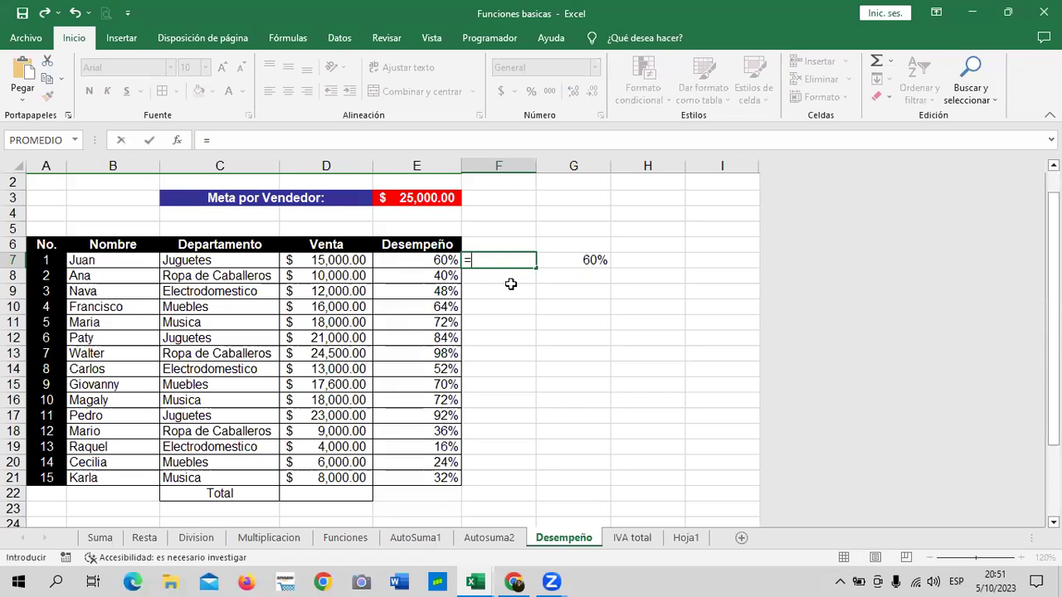
type("(")
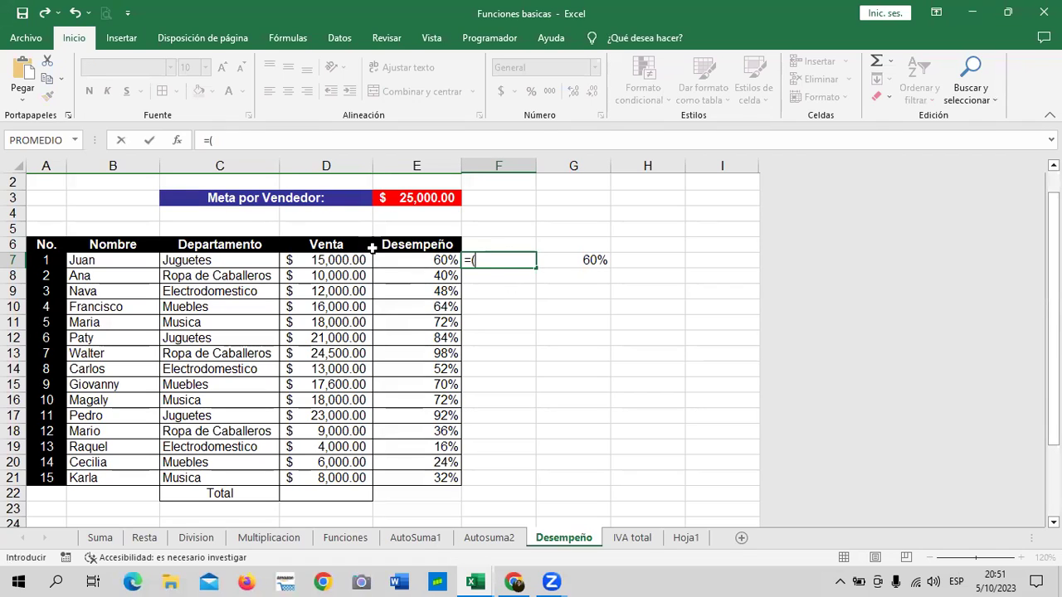
left_click(349, 259)
type("*")
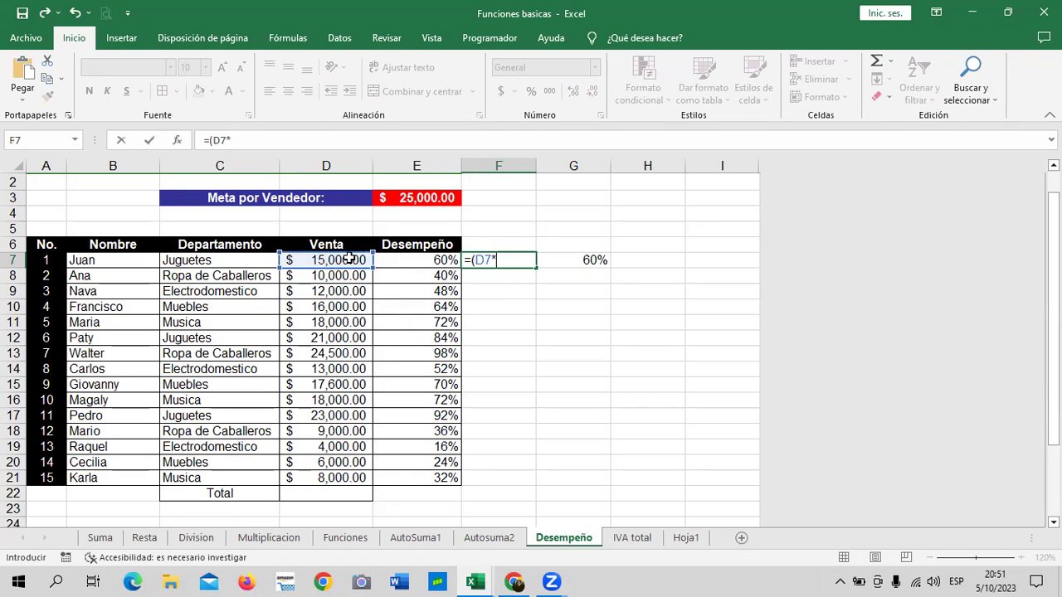
type("100")
type("%")
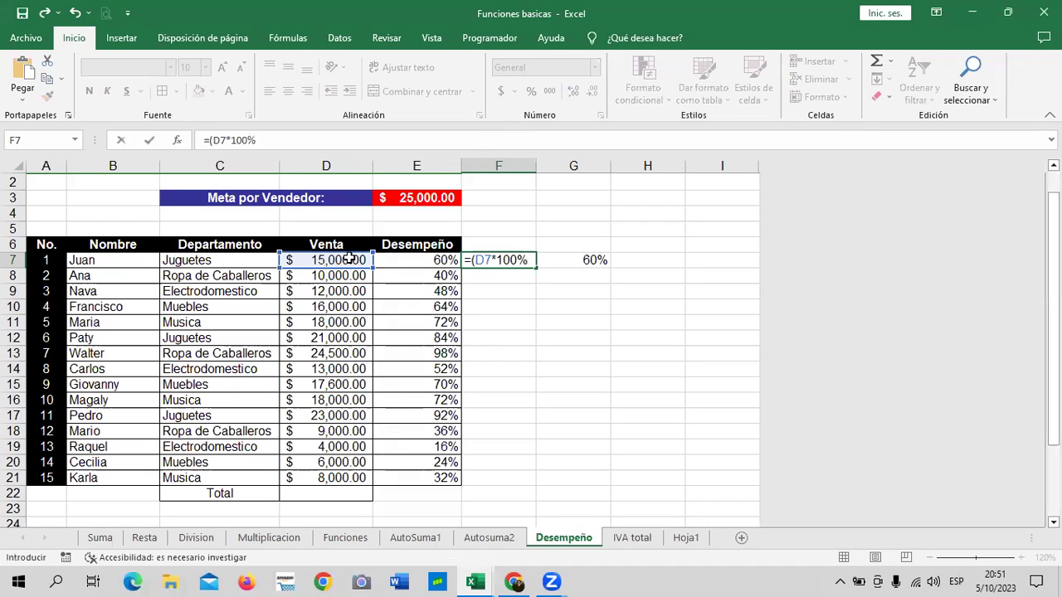
type(")/")
left_click(411, 198)
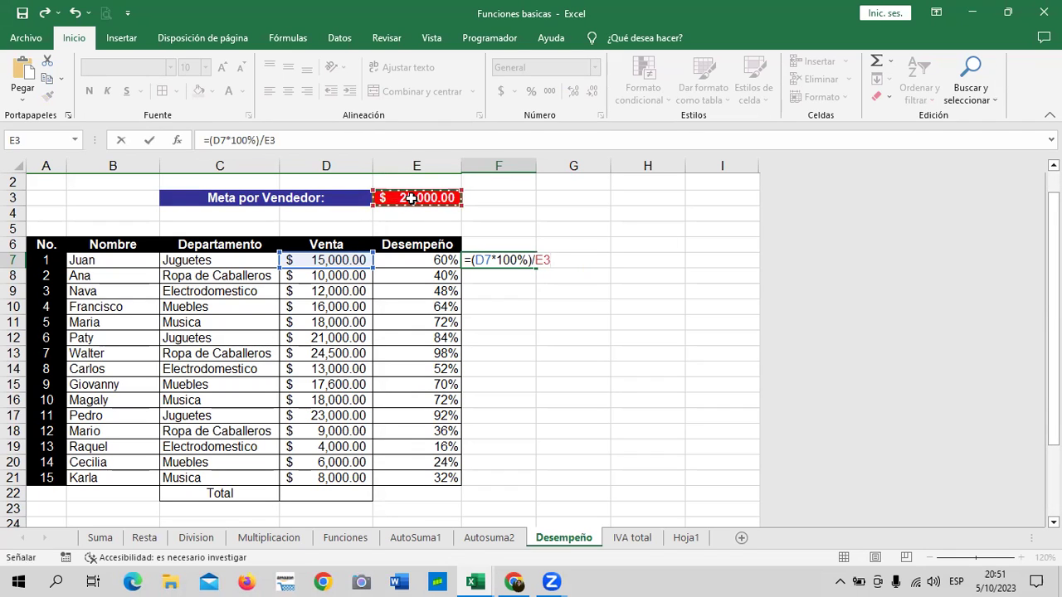
key("Return")
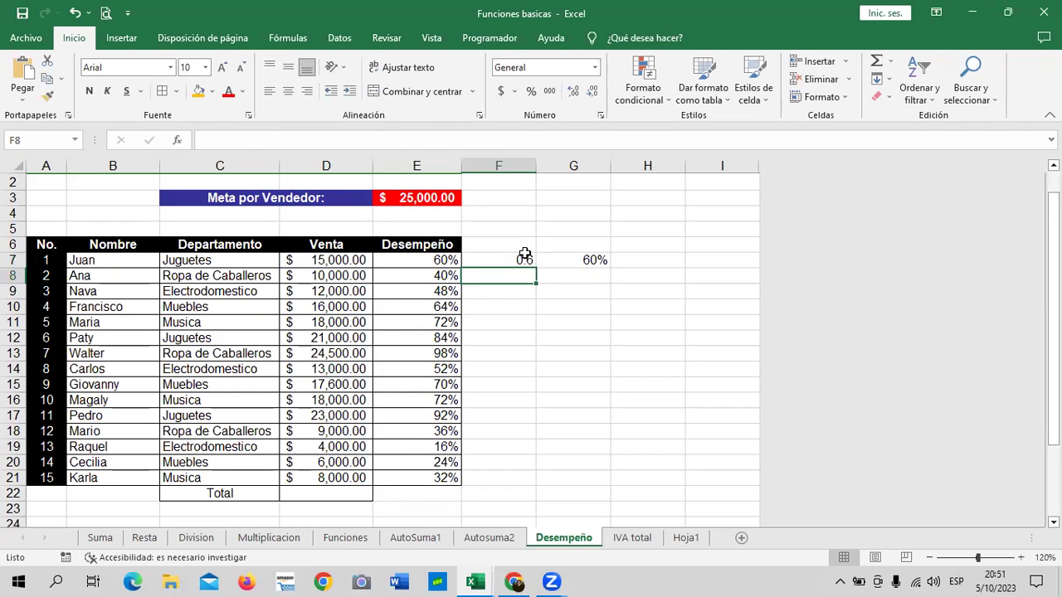
left_click(522, 262)
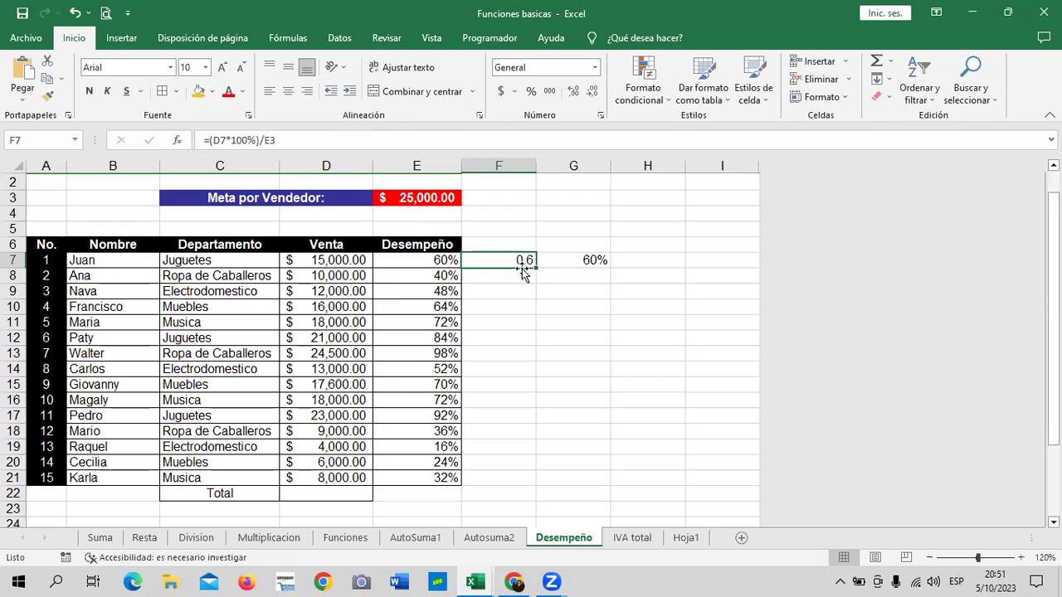
left_click(267, 140)
type("$")
left_click(274, 140)
type("$")
key("Return")
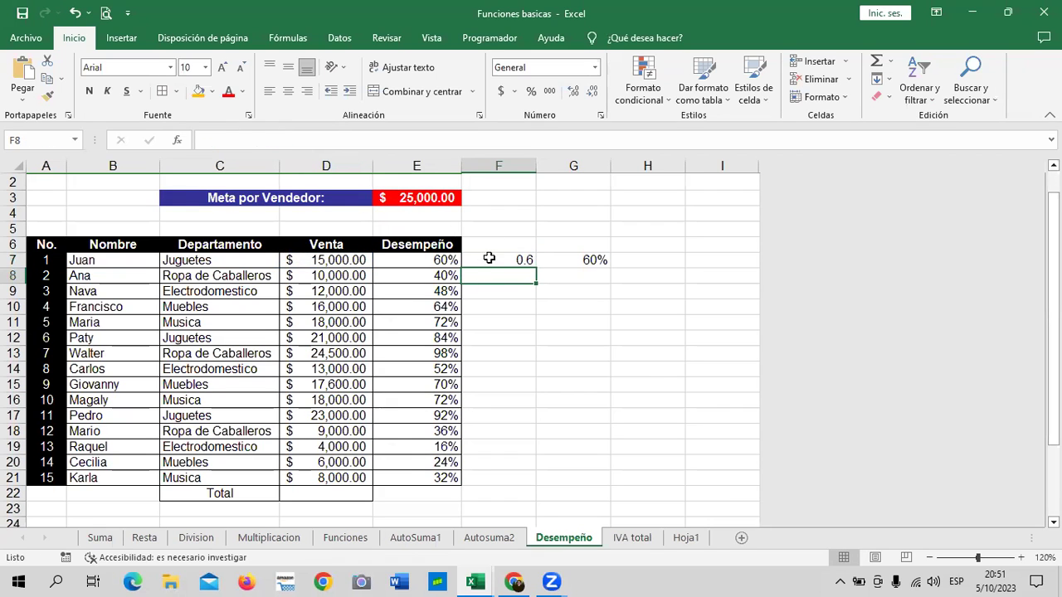
Step: Fill F7's formula down to F21 and format F7:F21 as percentages
left_click(490, 259)
left_click_drag(536, 283, 540, 481)
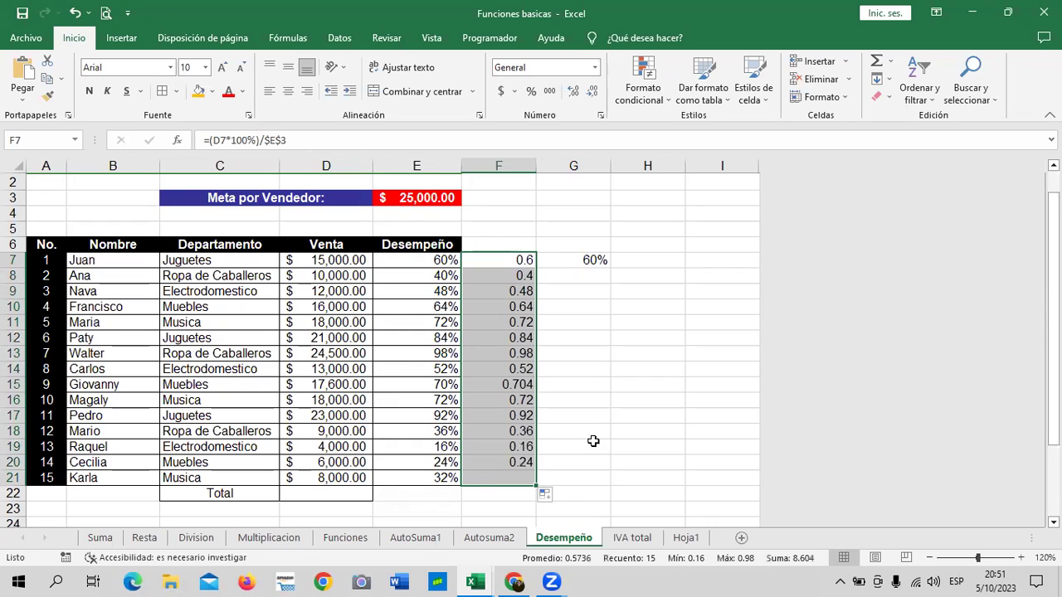
left_click(532, 91)
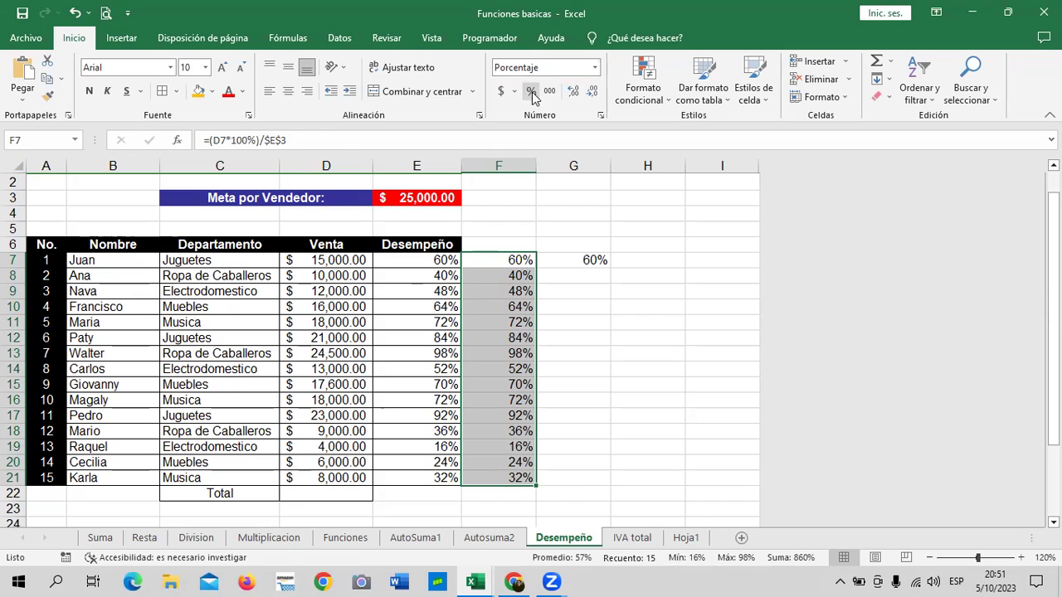
left_click(622, 364)
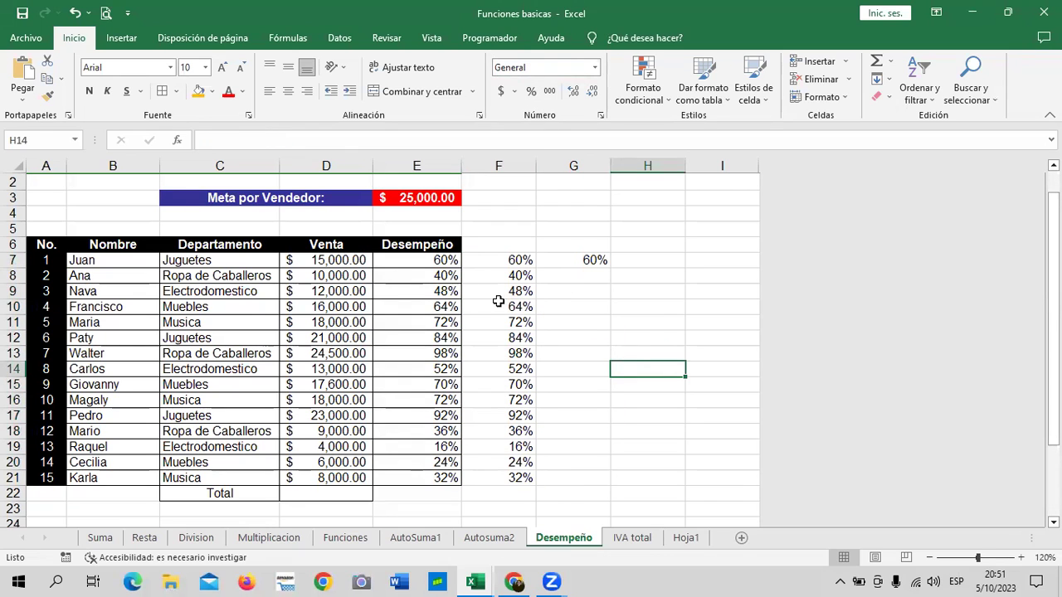
Step: Compare the E7 and F7 formulas, then check F8's =(D8*100%)/$E$3 giving 40%
left_click(424, 262)
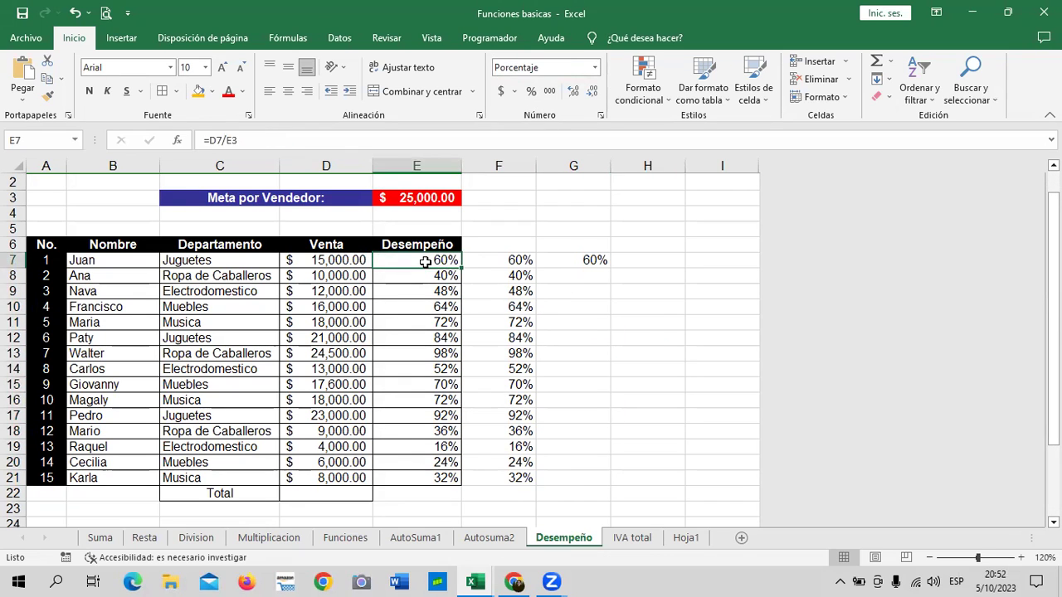
left_click(492, 262)
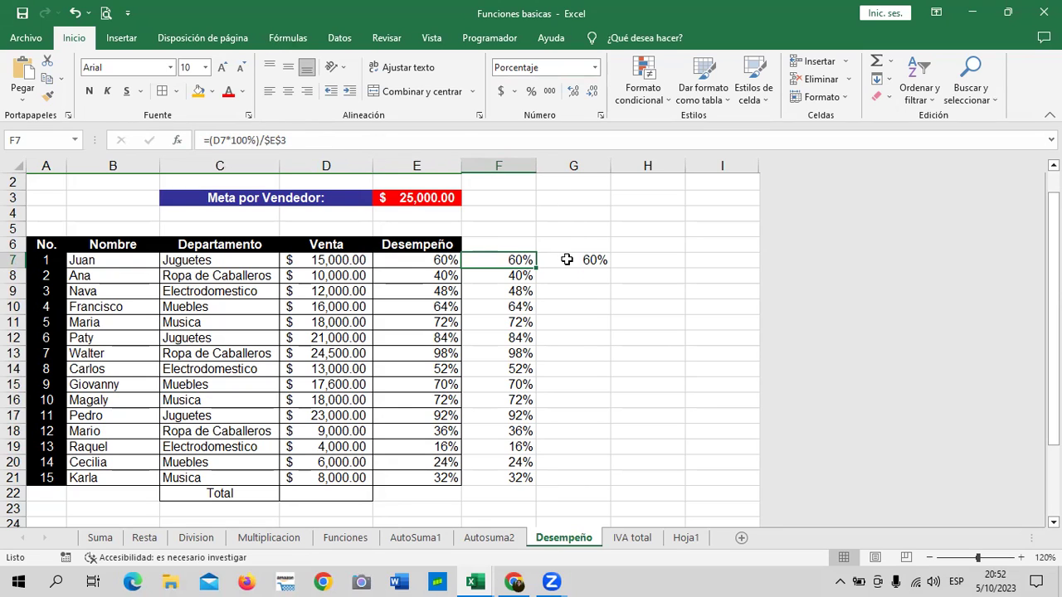
key("Down")
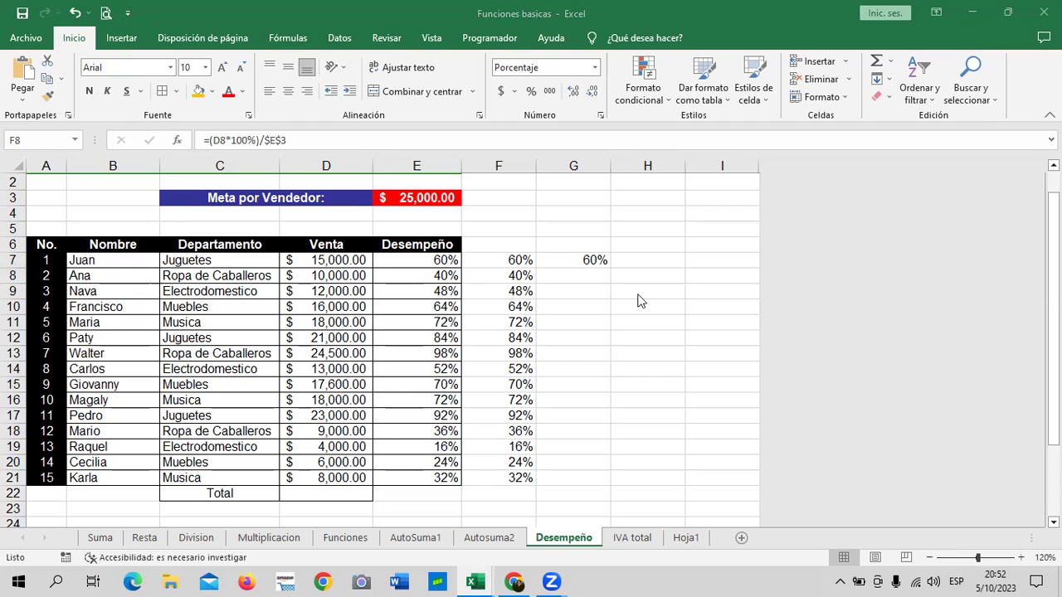
left_click(632, 538)
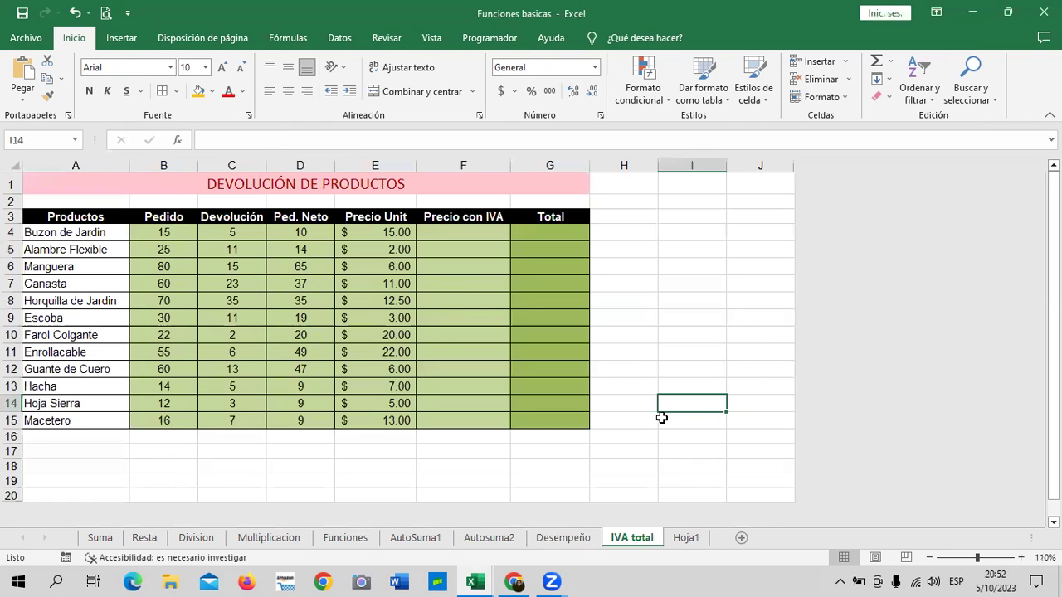
left_click(688, 251)
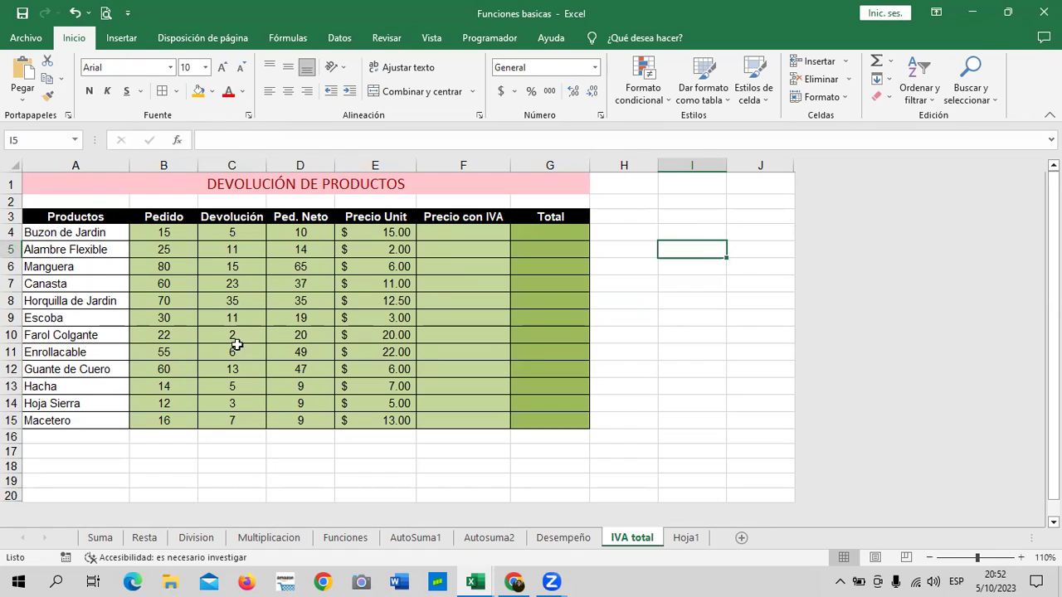
left_click(292, 231)
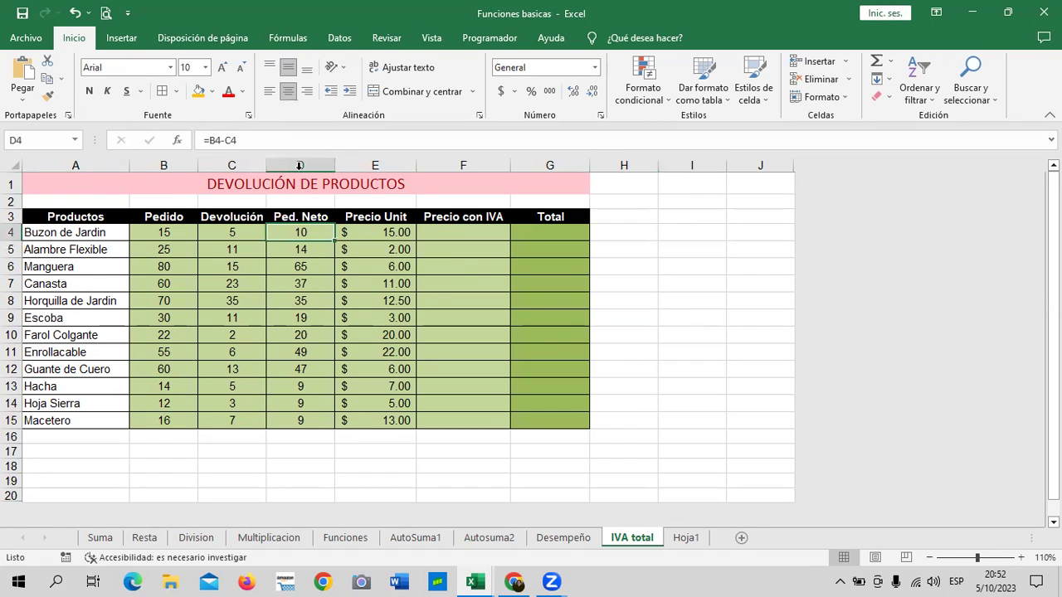
key("Down")
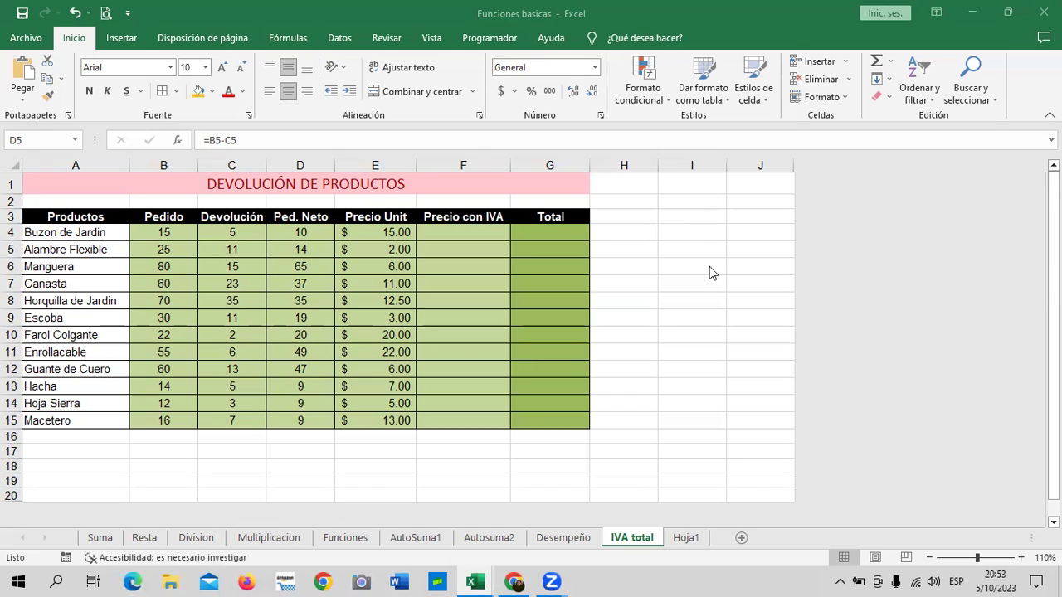
Step: Widen column F slightly and enter =E4*13% in F4
left_click(480, 233)
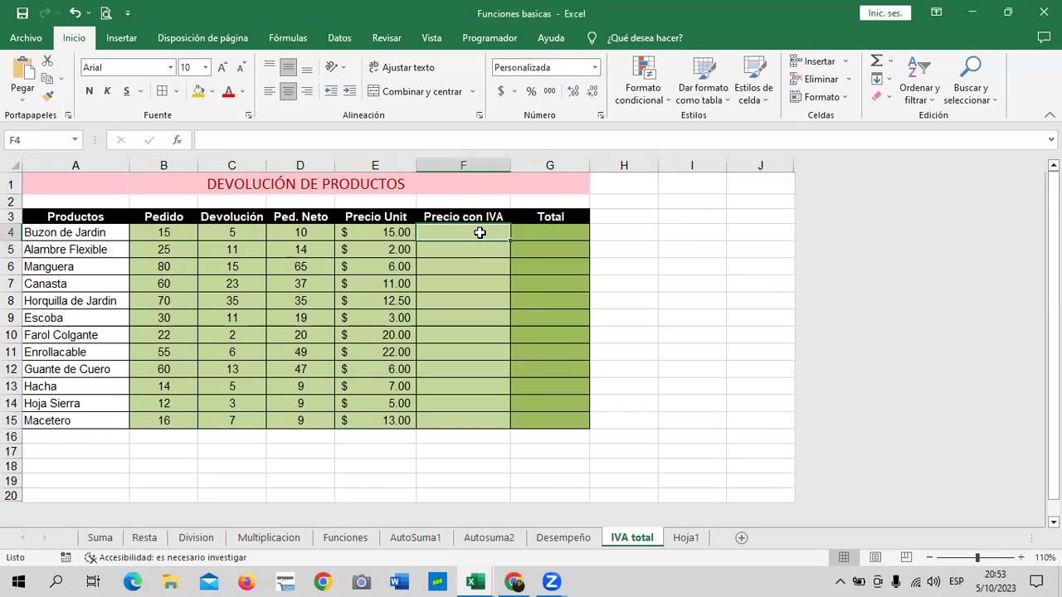
left_click(286, 232)
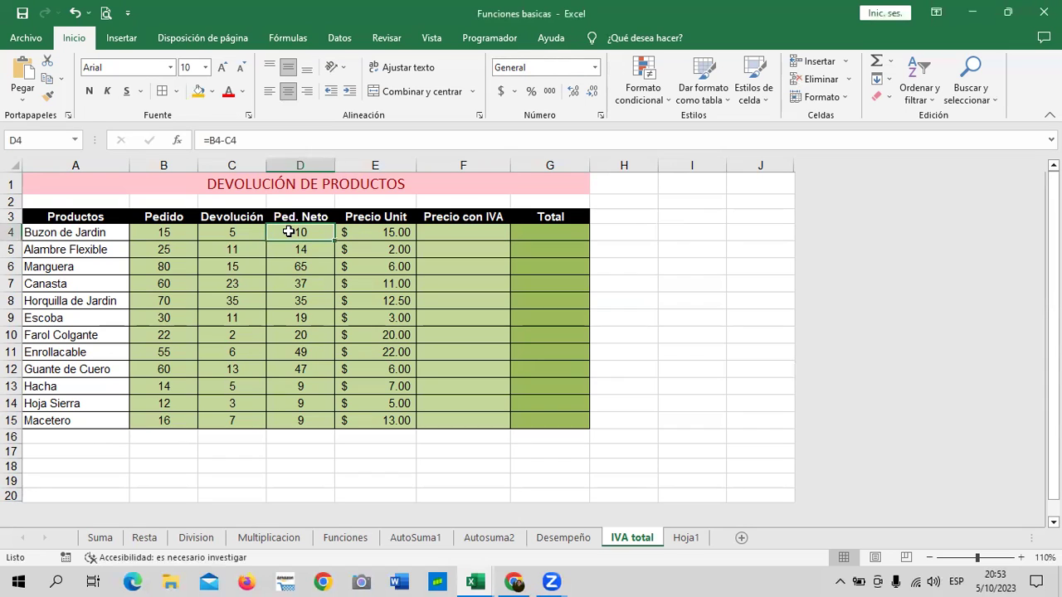
left_click(385, 233)
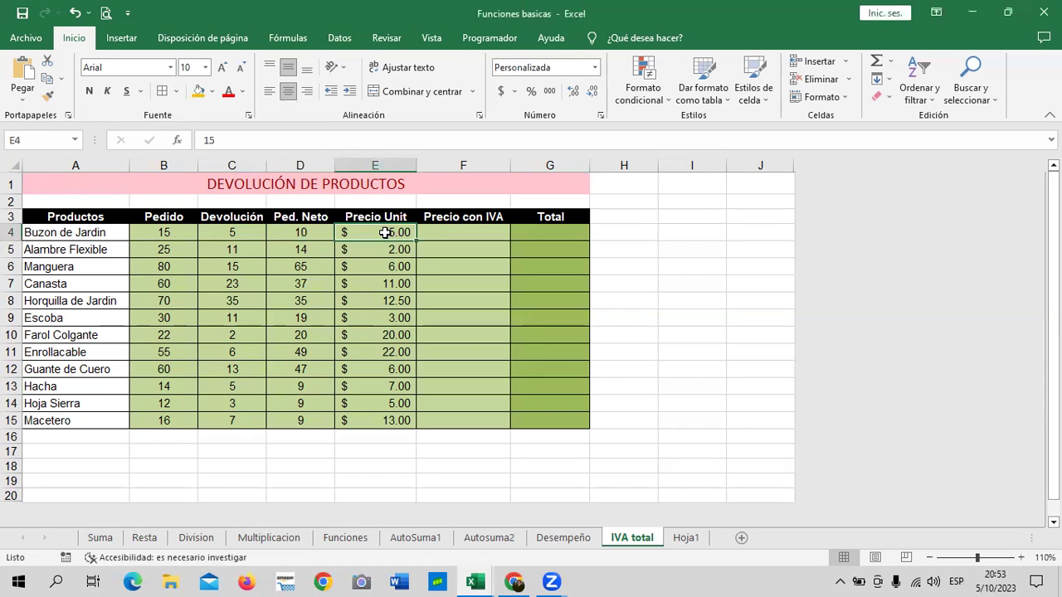
left_click(461, 232)
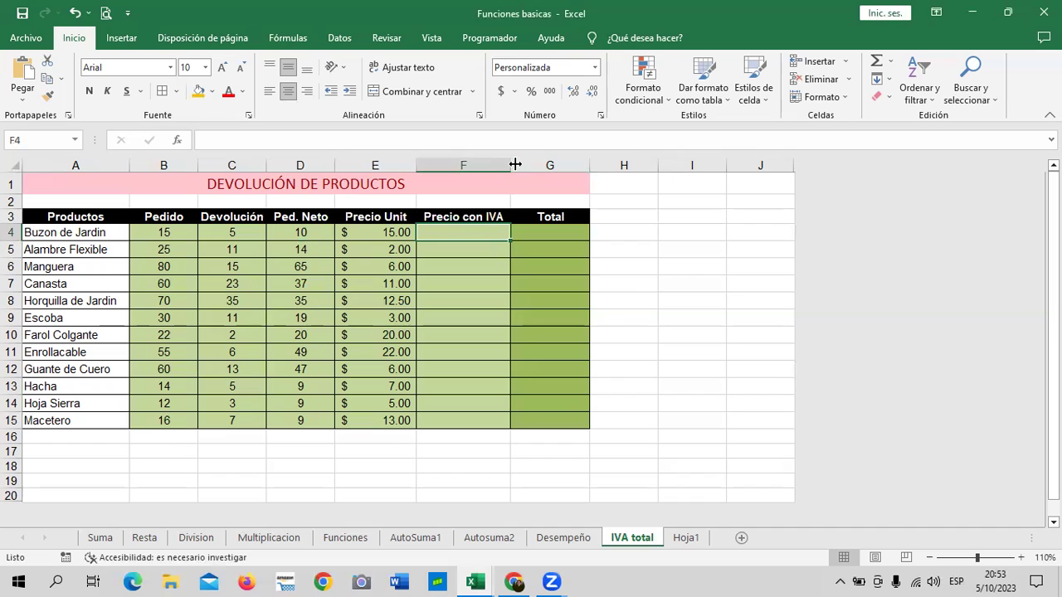
left_click_drag(515, 165, 521, 165)
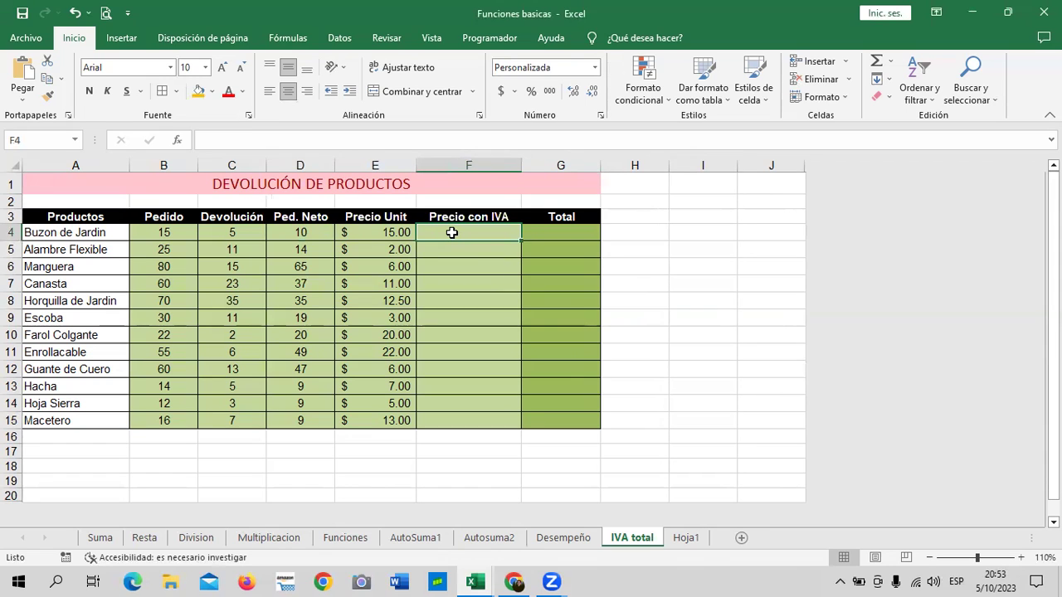
type("=")
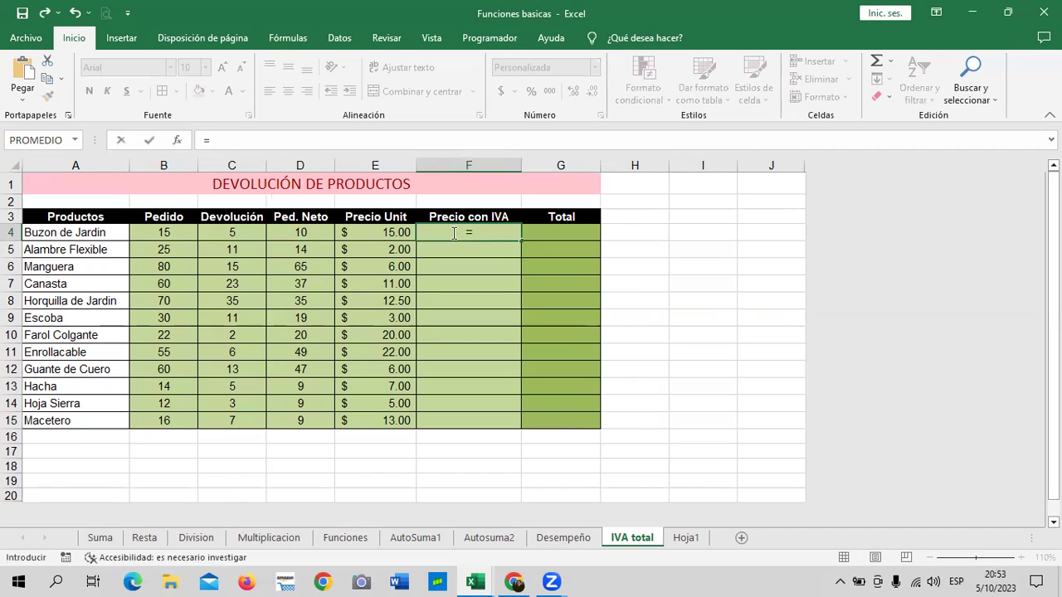
left_click(357, 233)
type("*")
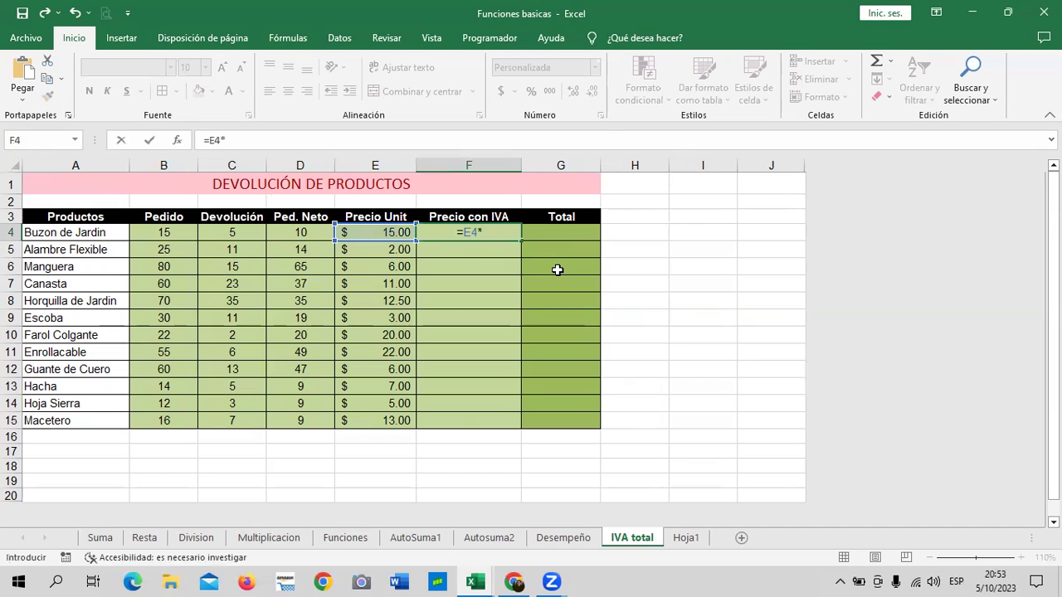
type("13%")
key("Return")
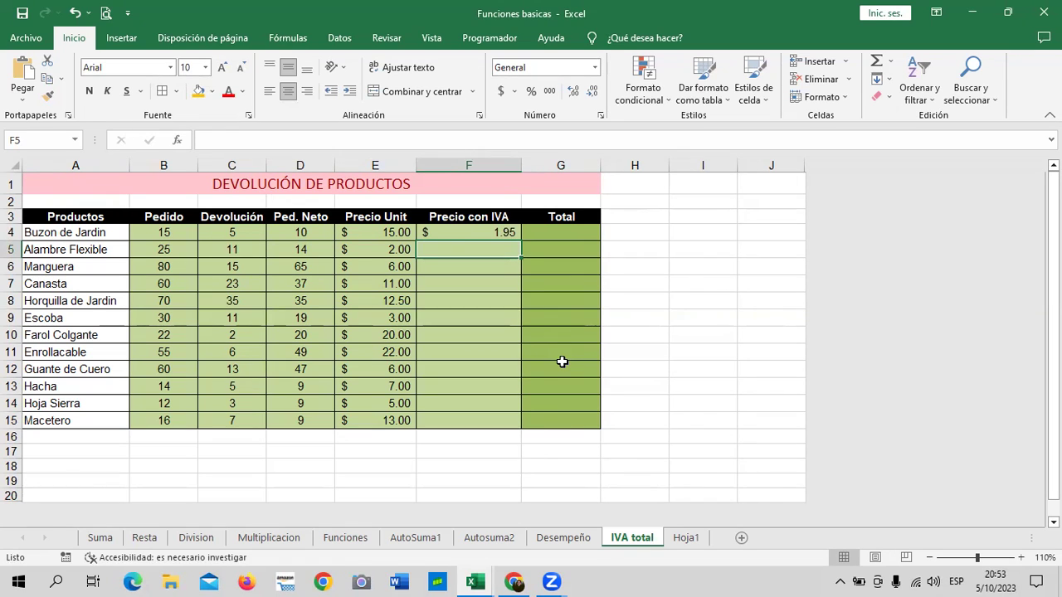
Step: Copy F4's IVA formula down to F15 ($1.95 through $1.69) and spot-check the copies
left_click(457, 234)
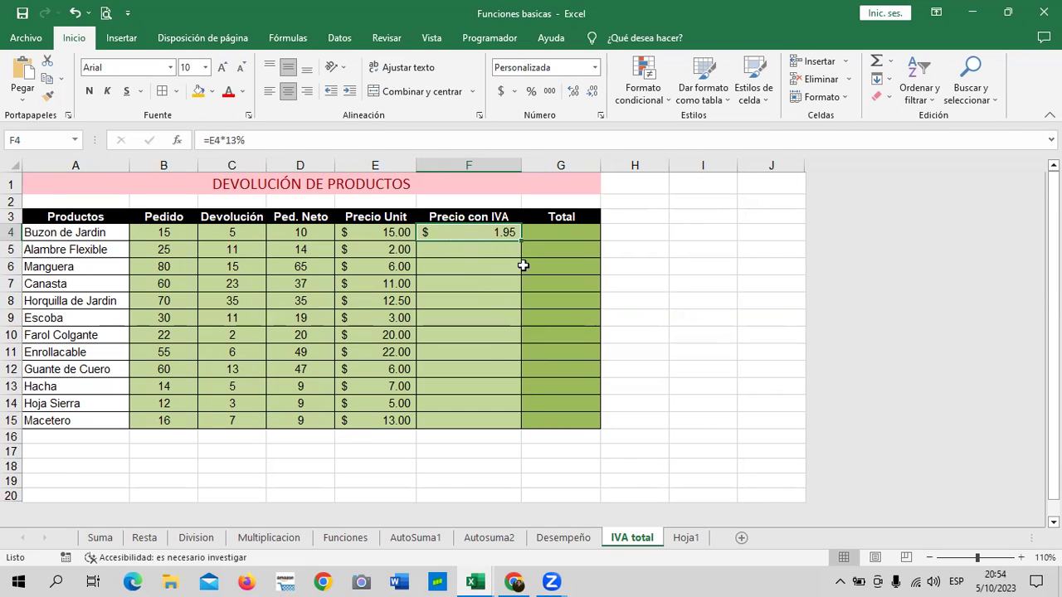
left_click_drag(520, 241, 520, 423)
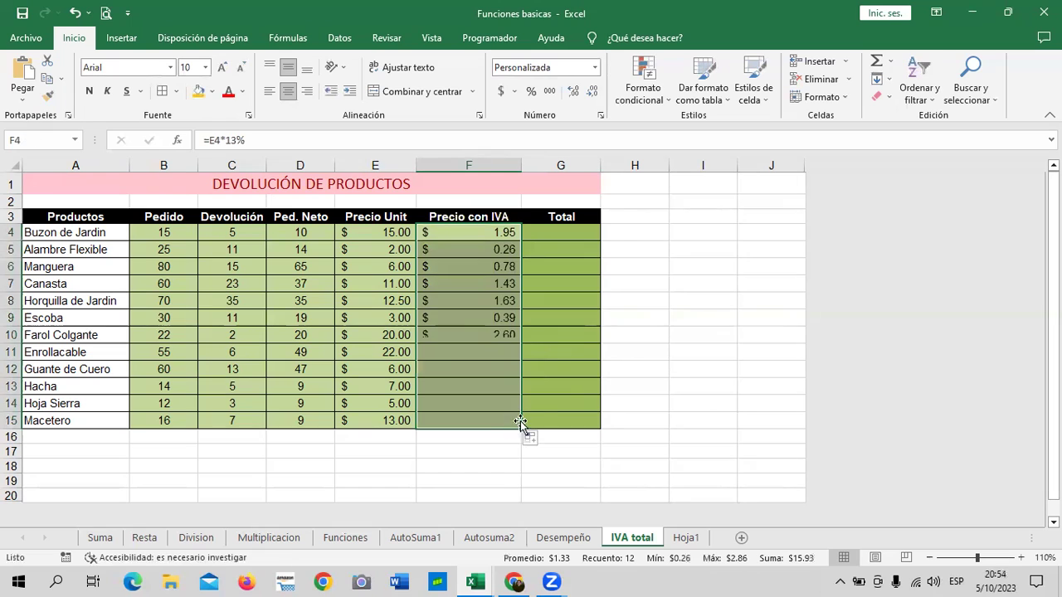
left_click(466, 419)
left_click(470, 369)
left_click(470, 335)
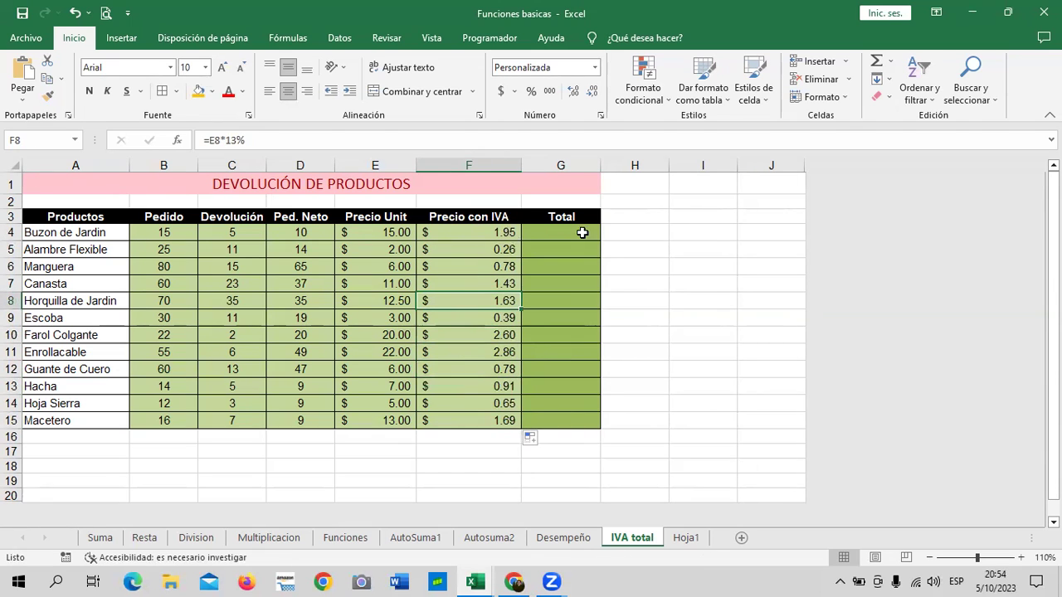
left_click(682, 203)
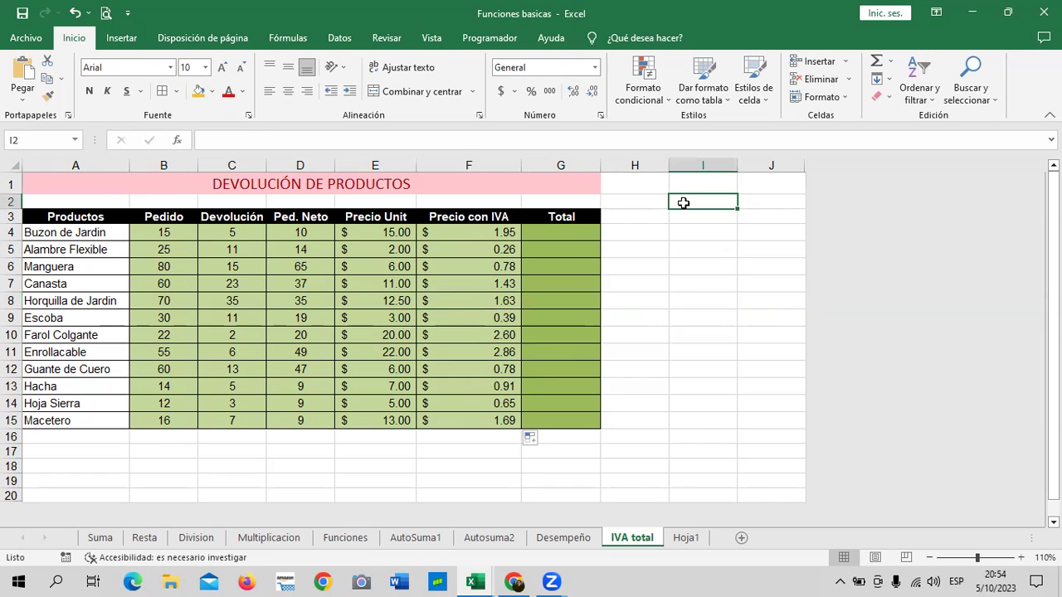
left_click(671, 367)
left_click_drag(468, 234, 454, 217)
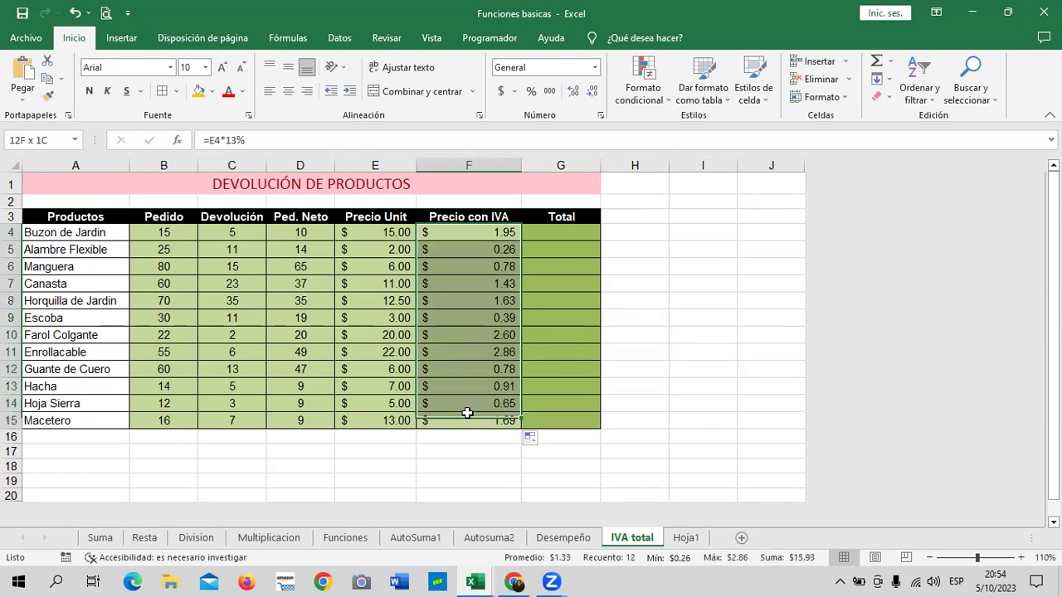
left_click(562, 232)
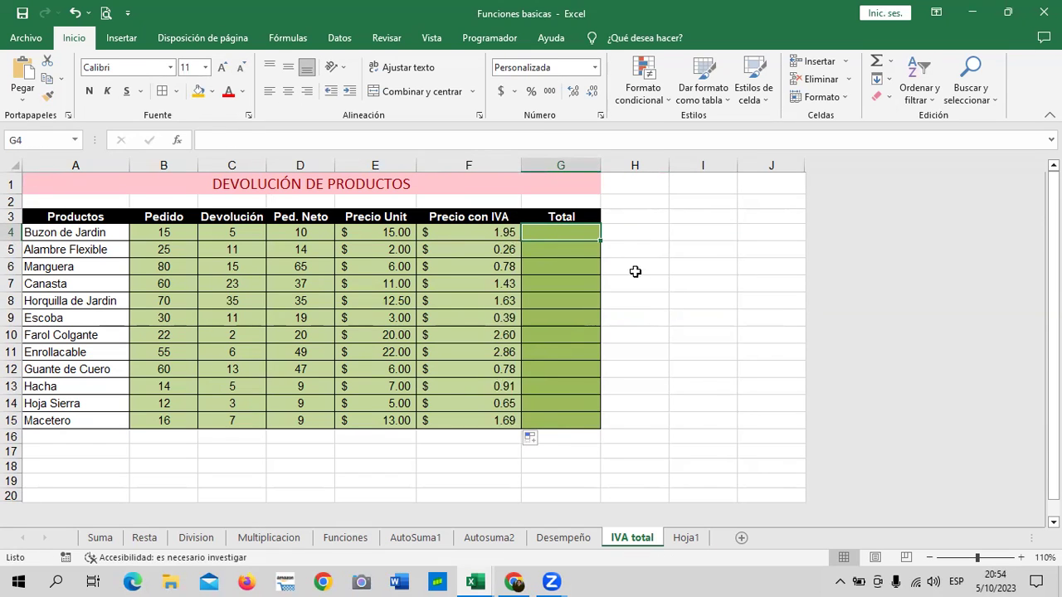
Step: Enter the total formula =E4+F4 in G4
type("=")
left_click(386, 234)
type("+")
left_click(466, 232)
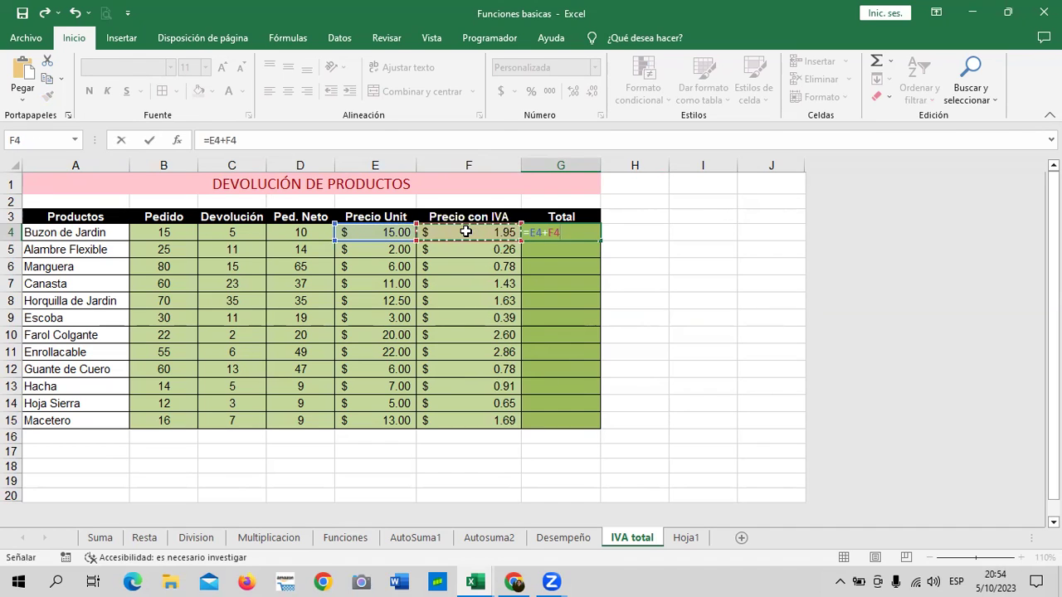
key("Return")
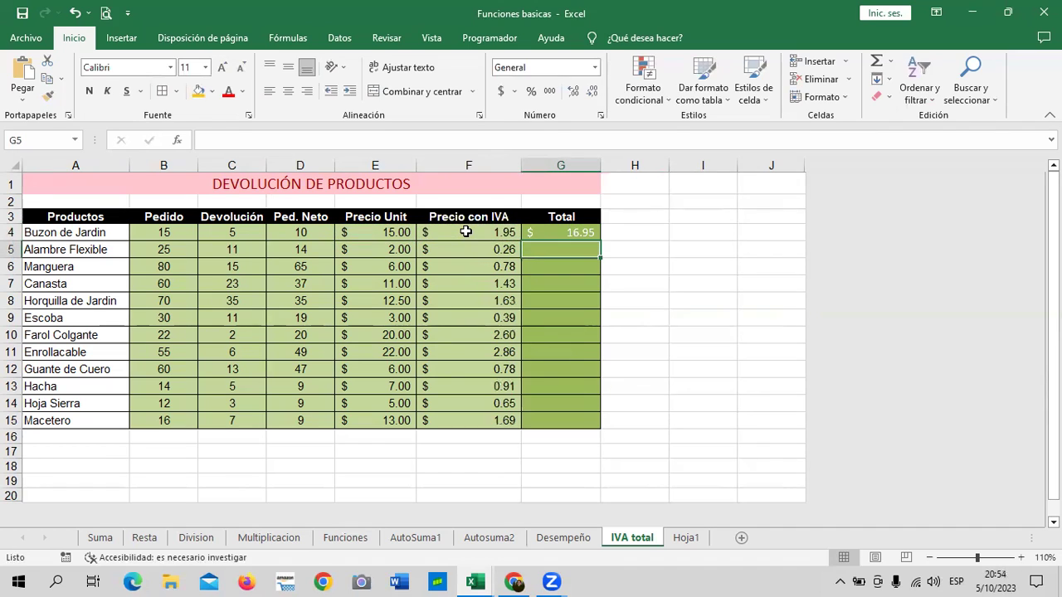
Step: Clear the Precio con IVA values in F4:F15
left_click(685, 242)
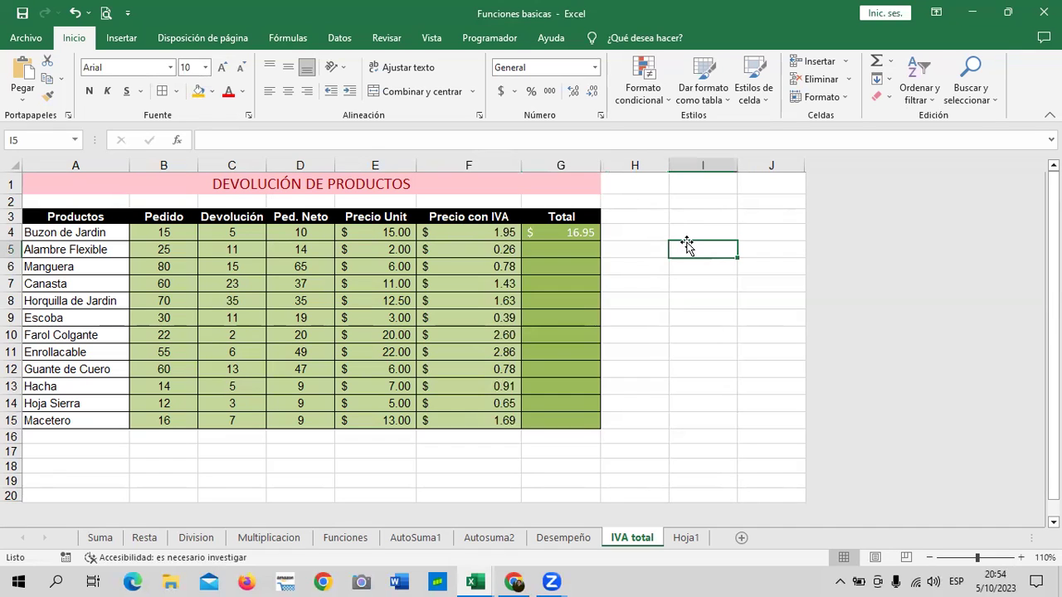
left_click(640, 254)
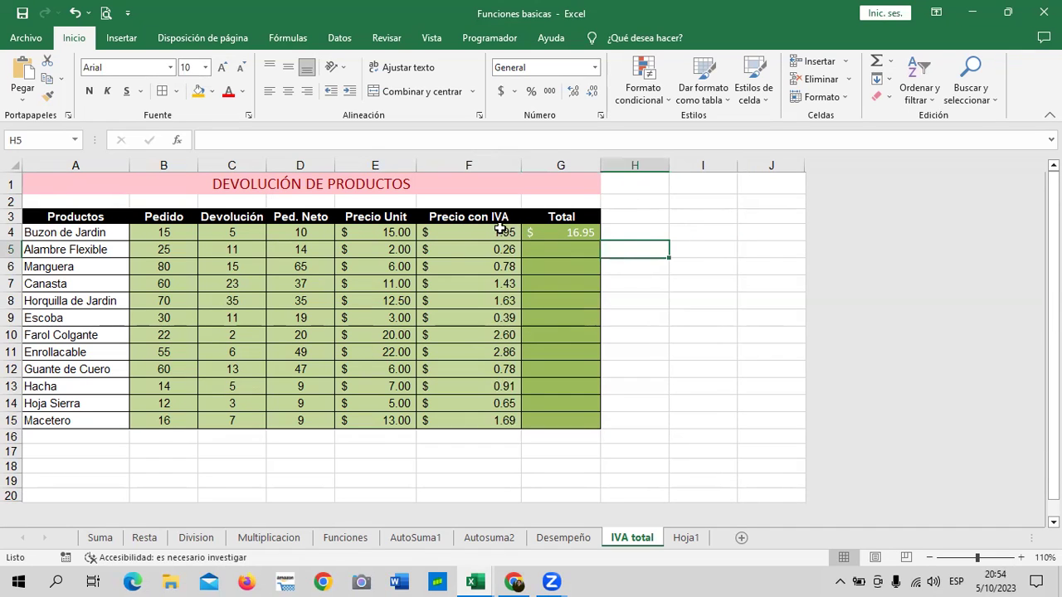
left_click_drag(494, 229, 489, 421)
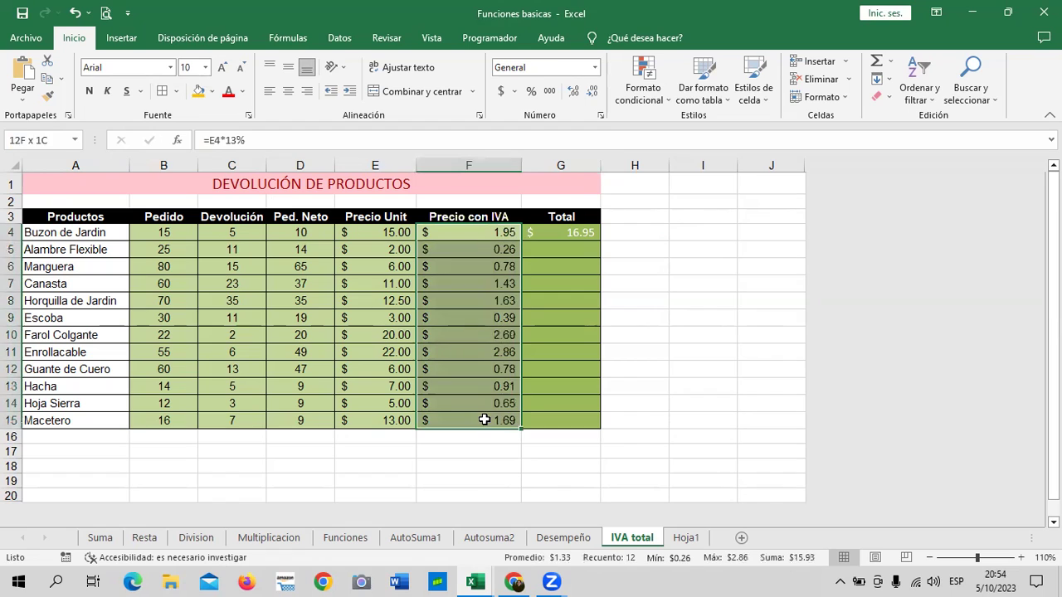
key("Delete")
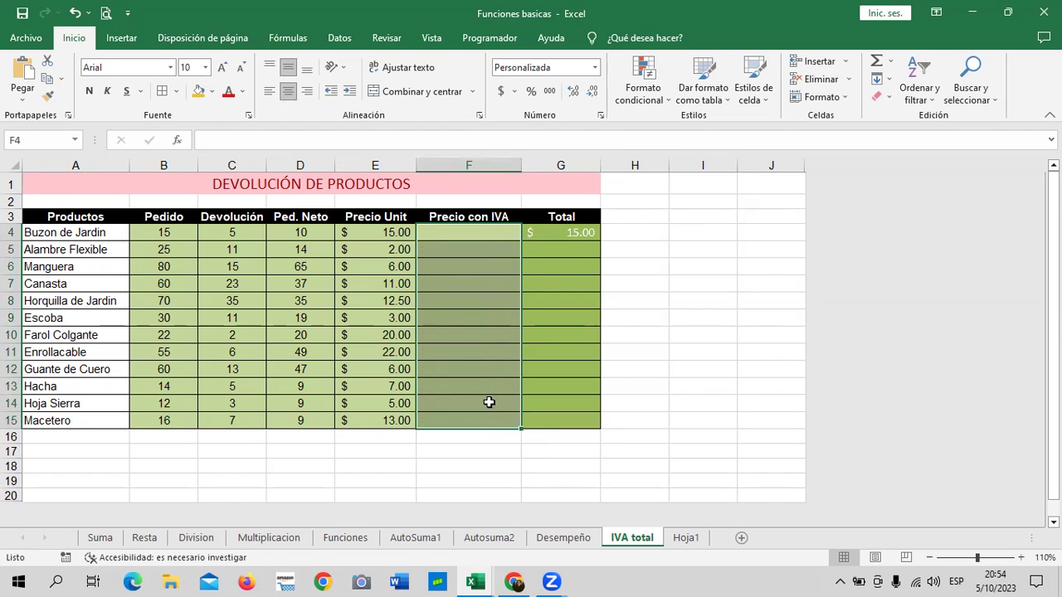
Step: Bring back the cleared IVA values, then clear F4:F15 again so G4 shows 15.00
left_click(458, 232)
left_click(671, 280)
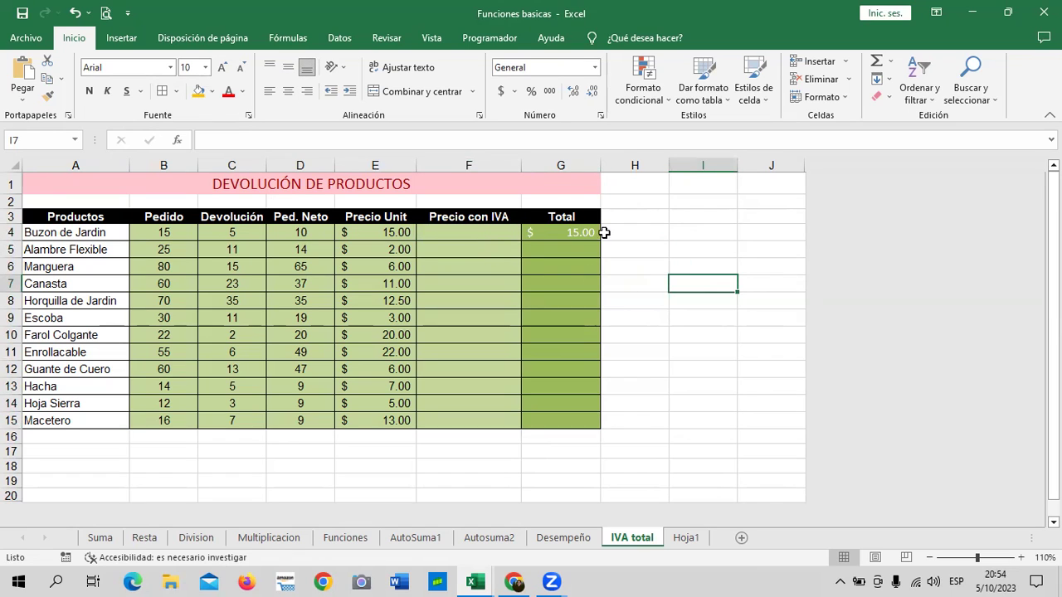
left_click(75, 12)
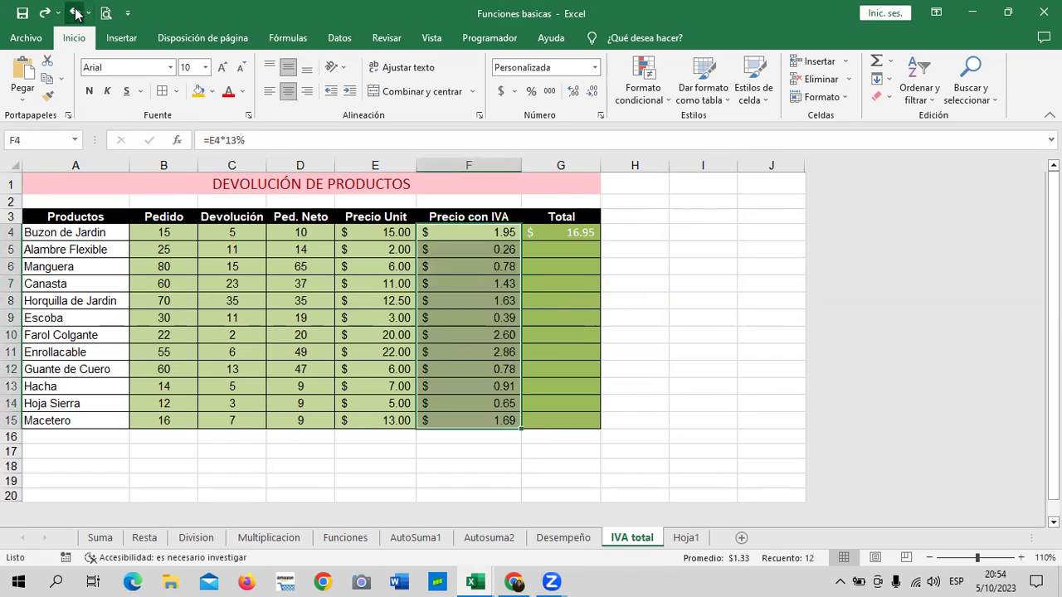
left_click(742, 344)
left_click(754, 241)
left_click_drag(489, 233, 482, 413)
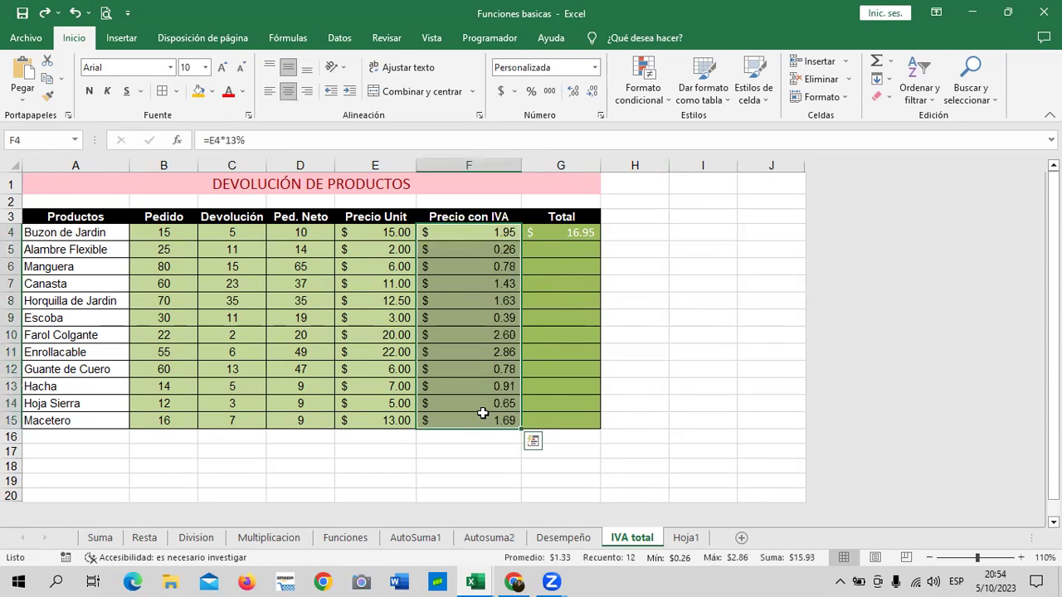
key("Delete")
Step: Enter =E4*1.13 in F4, fixing the mistyped digits, so it shows $16.95
left_click(655, 249)
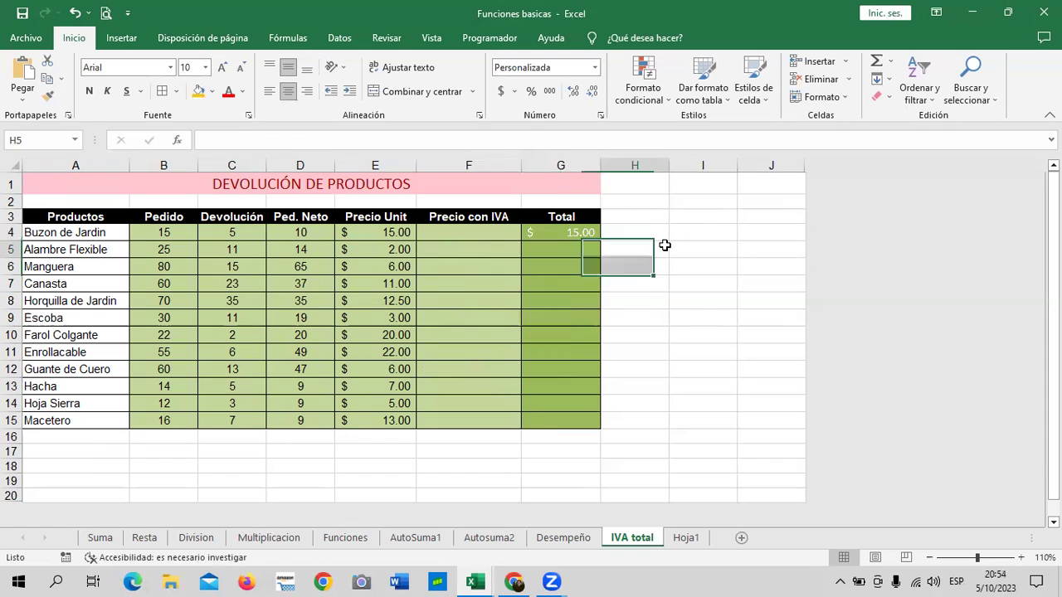
left_click(462, 237)
type("=")
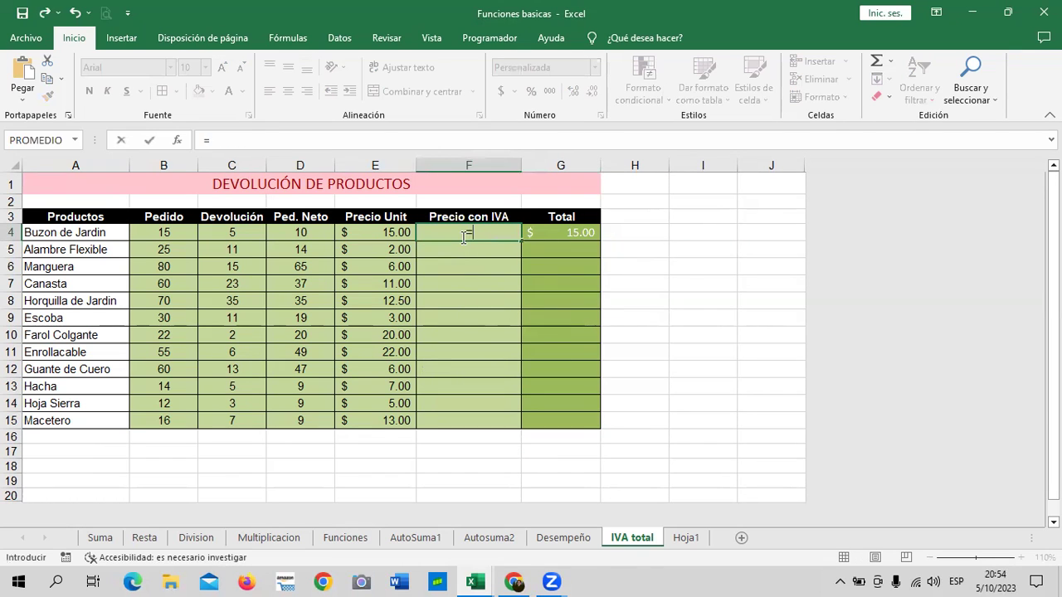
left_click(399, 233)
type("1.13")
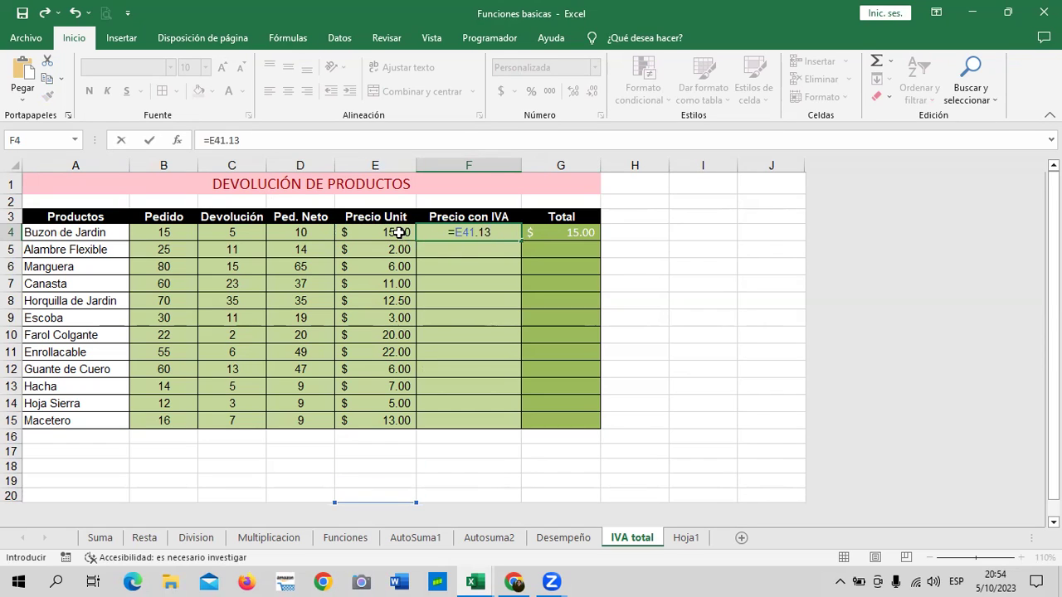
left_click(373, 144)
key("BackSpace")
key("BackSpace")
key("BackSpace")
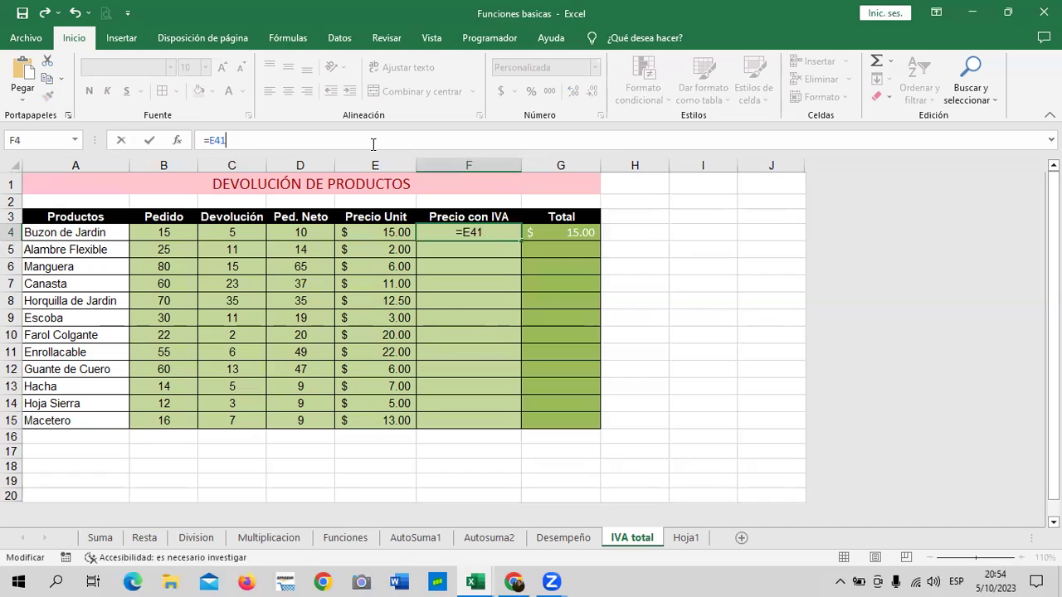
key("BackSpace")
type("*")
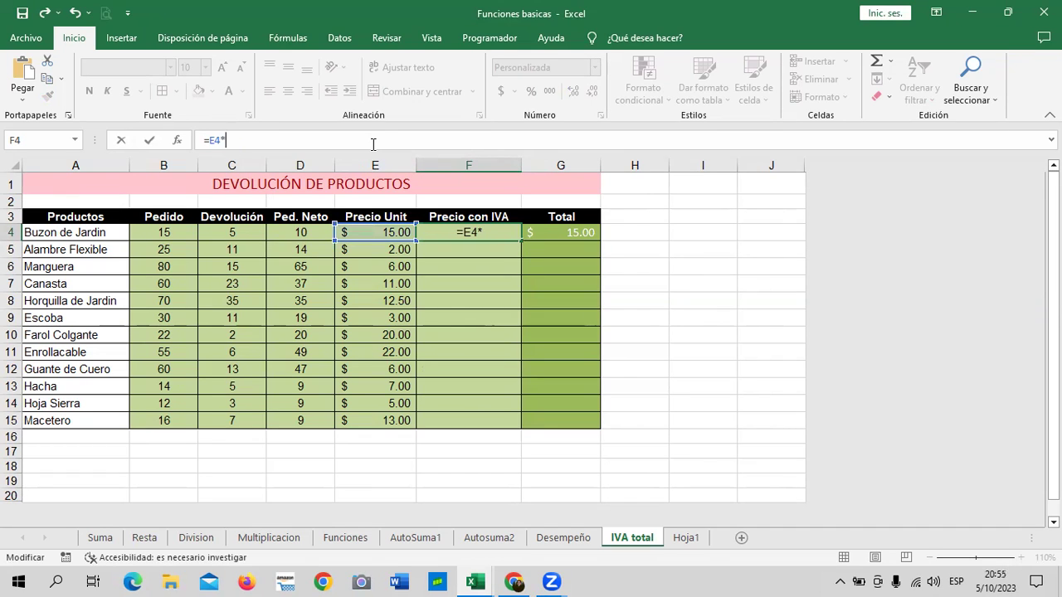
type("1.13")
key("Return")
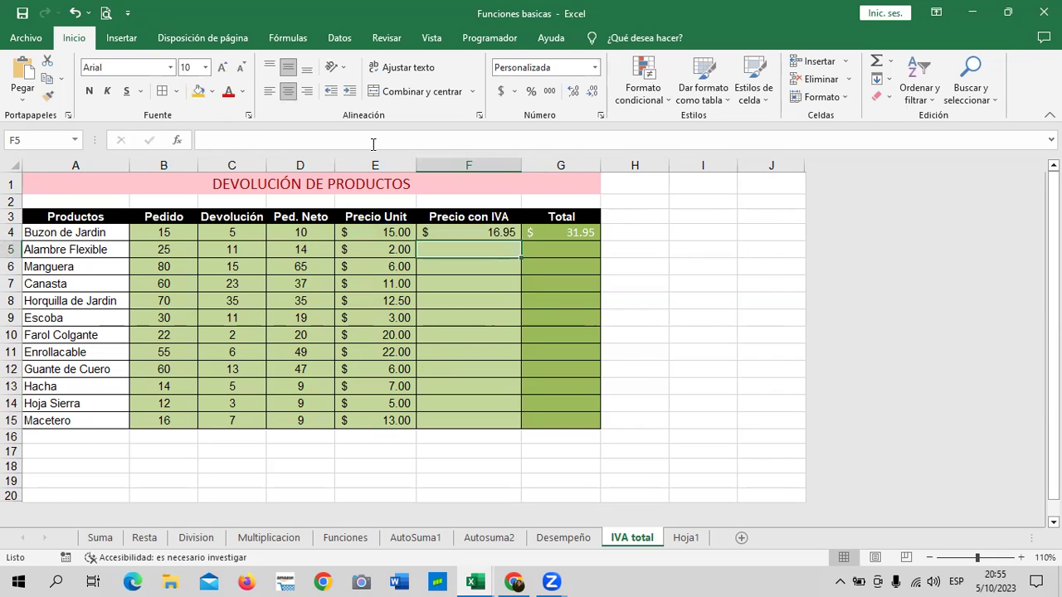
Step: Re-confirm G4's =E4+F4 total, now $31.95, and review the F4 and G4 formulas
left_click(489, 234)
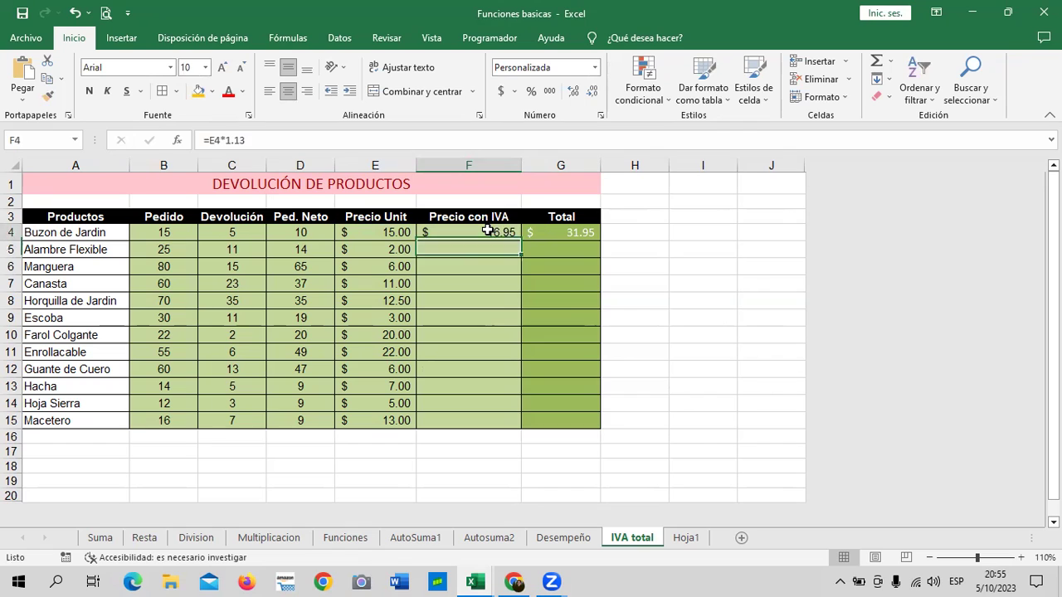
left_click(387, 229)
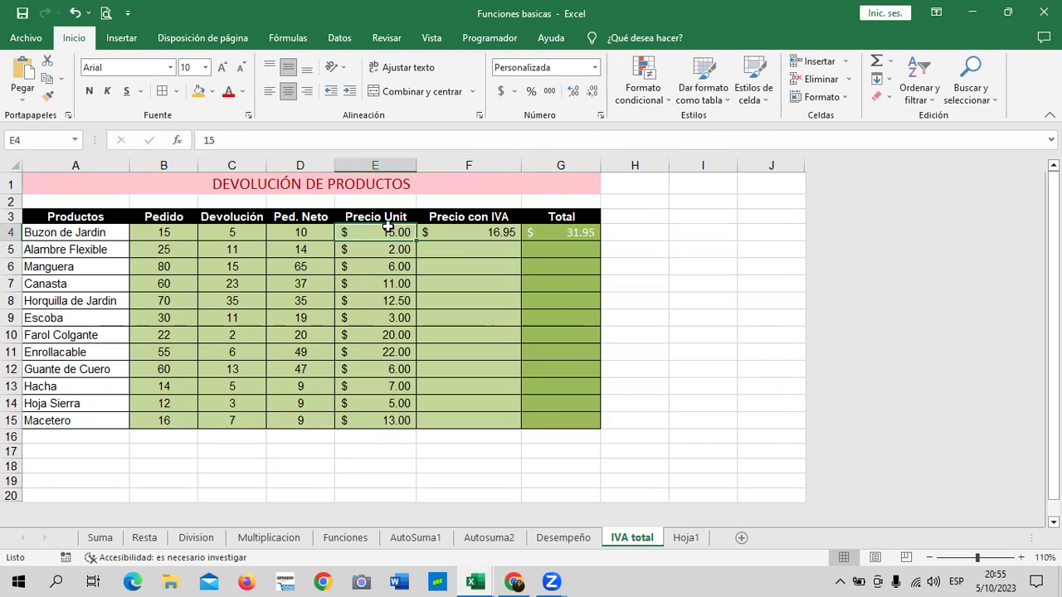
left_click(561, 232)
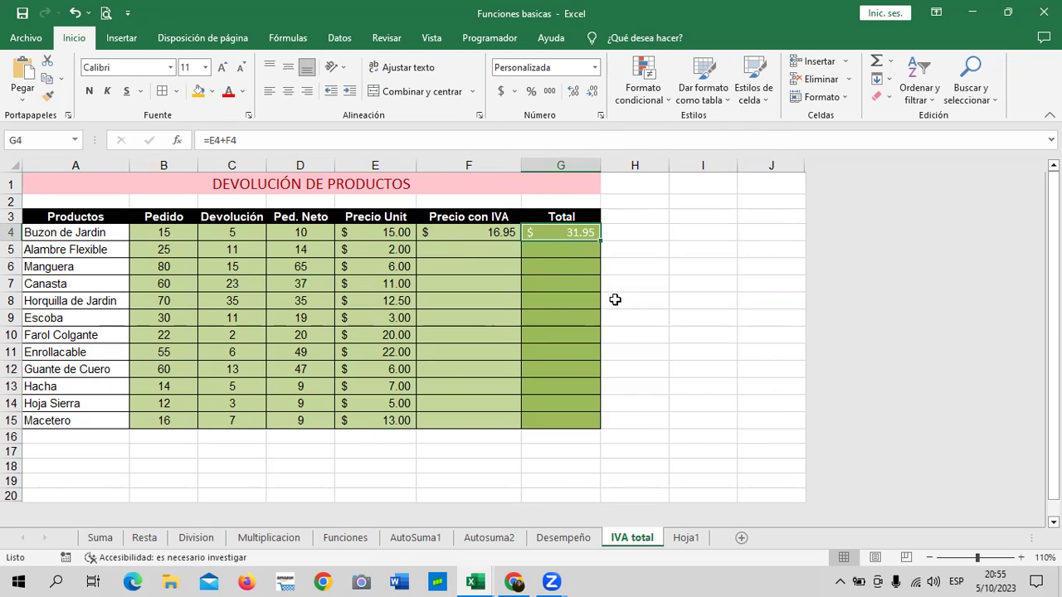
left_click(497, 139)
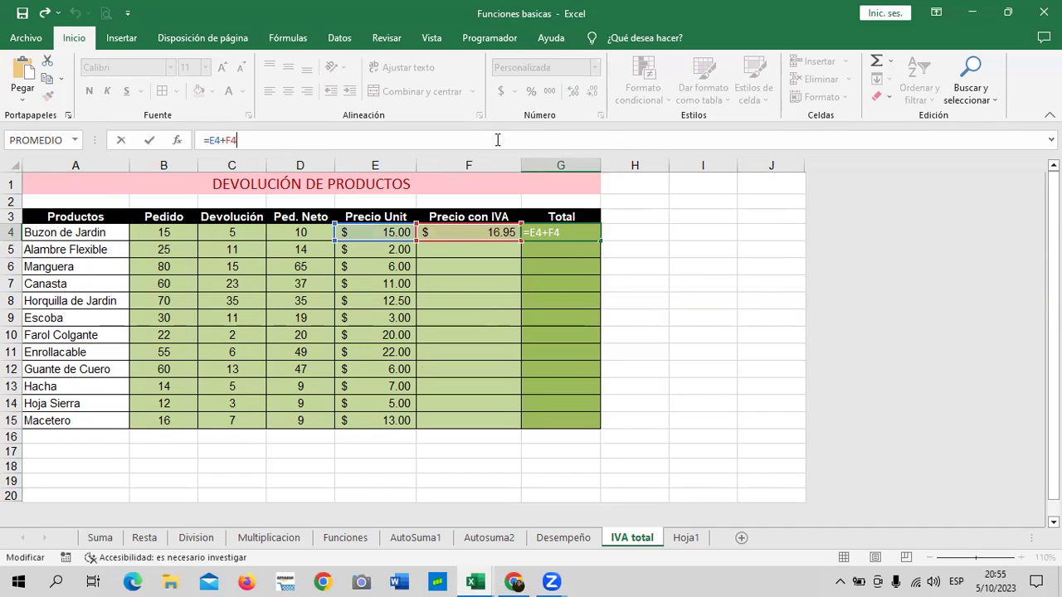
key("Return")
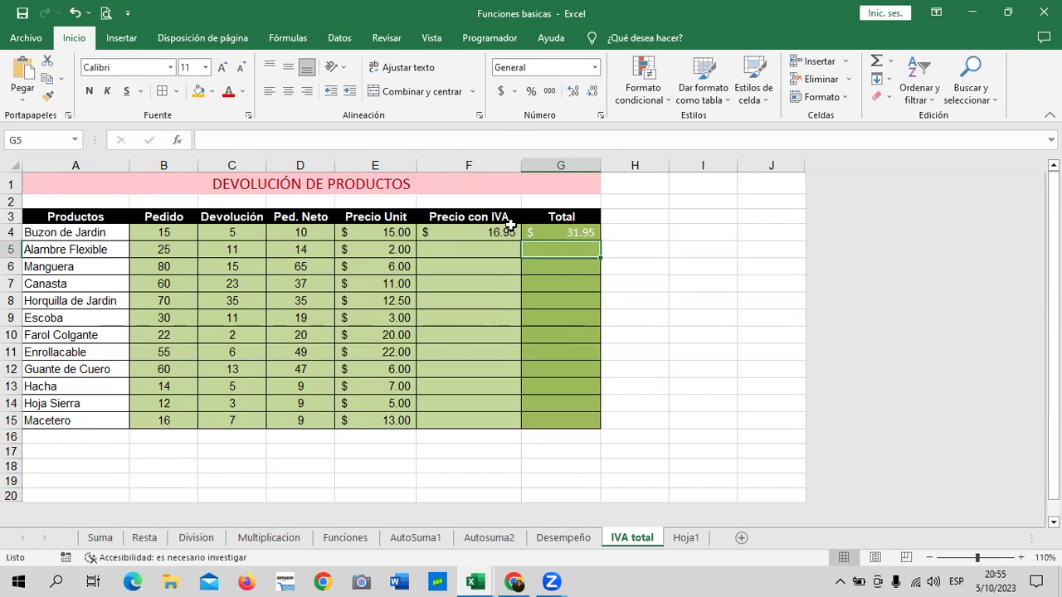
left_click(546, 234)
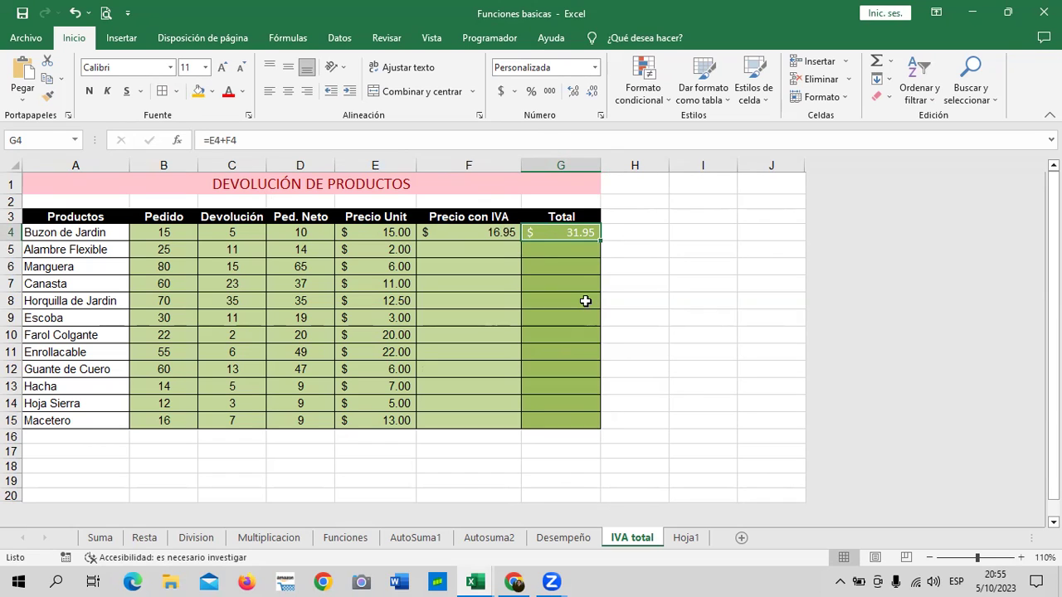
left_click(477, 233)
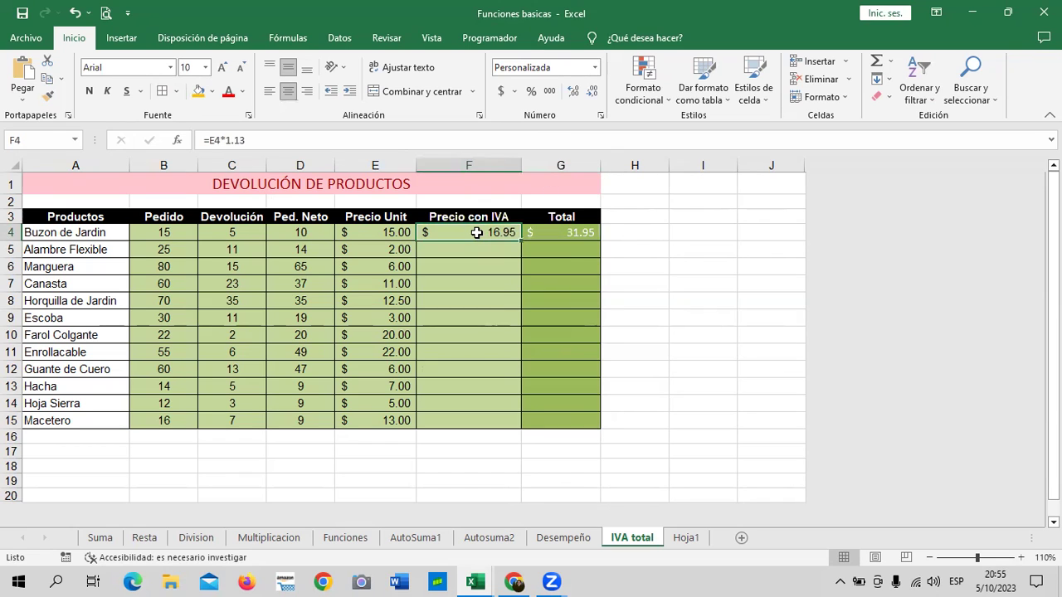
left_click(556, 236)
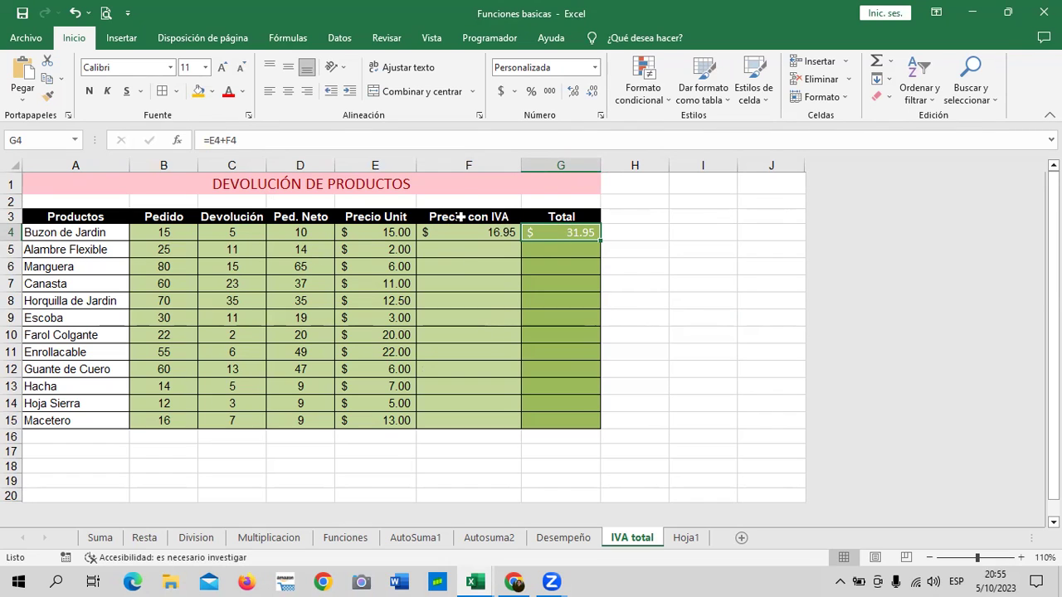
left_click(460, 217)
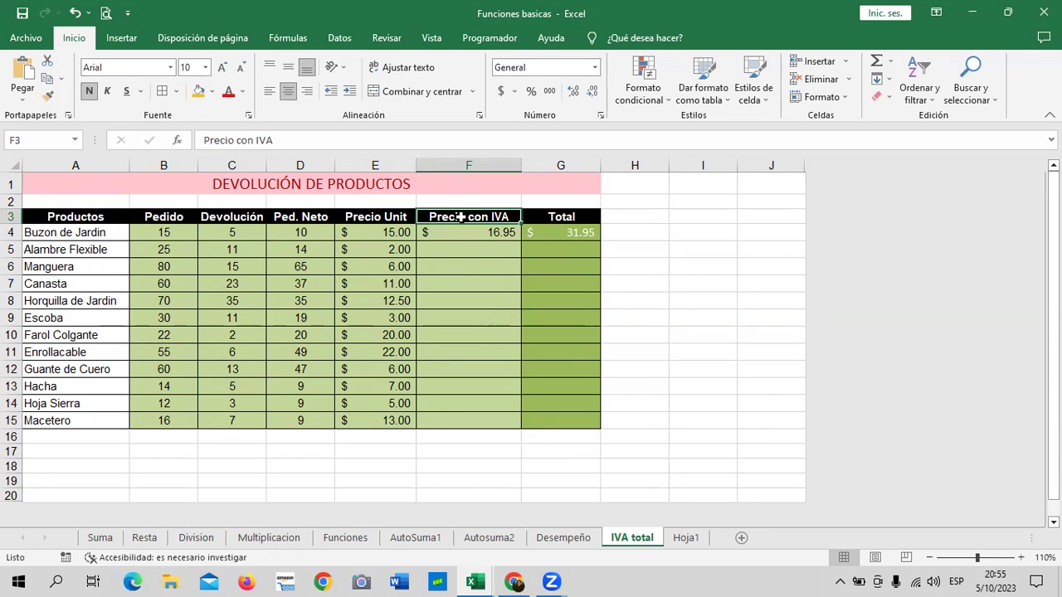
left_click(458, 233)
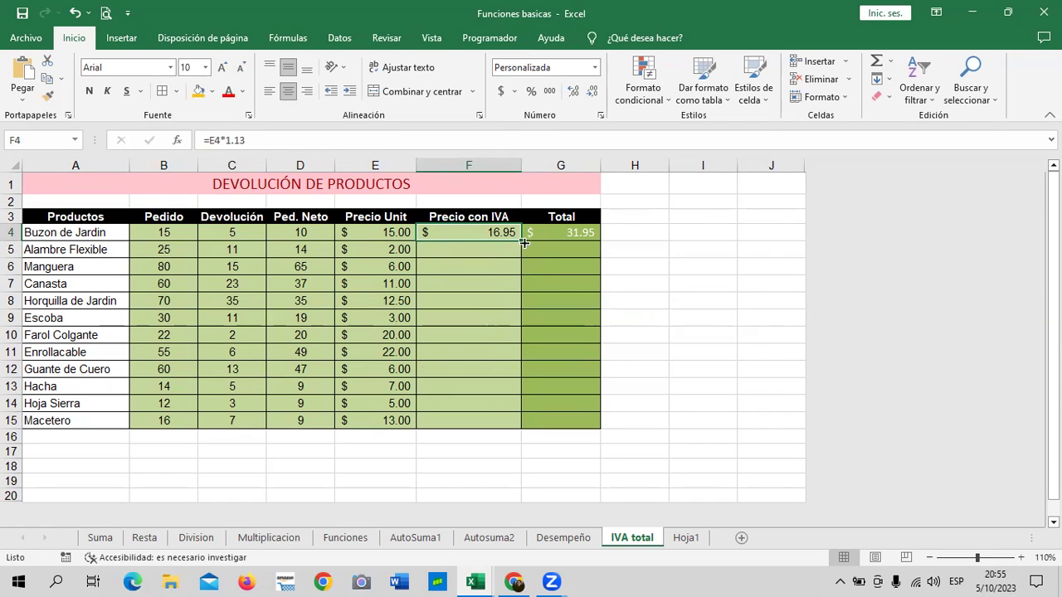
Step: Fill =E4*1.13 down to F15 and verify F14 holds =E14*1.13
left_click_drag(518, 241, 518, 427)
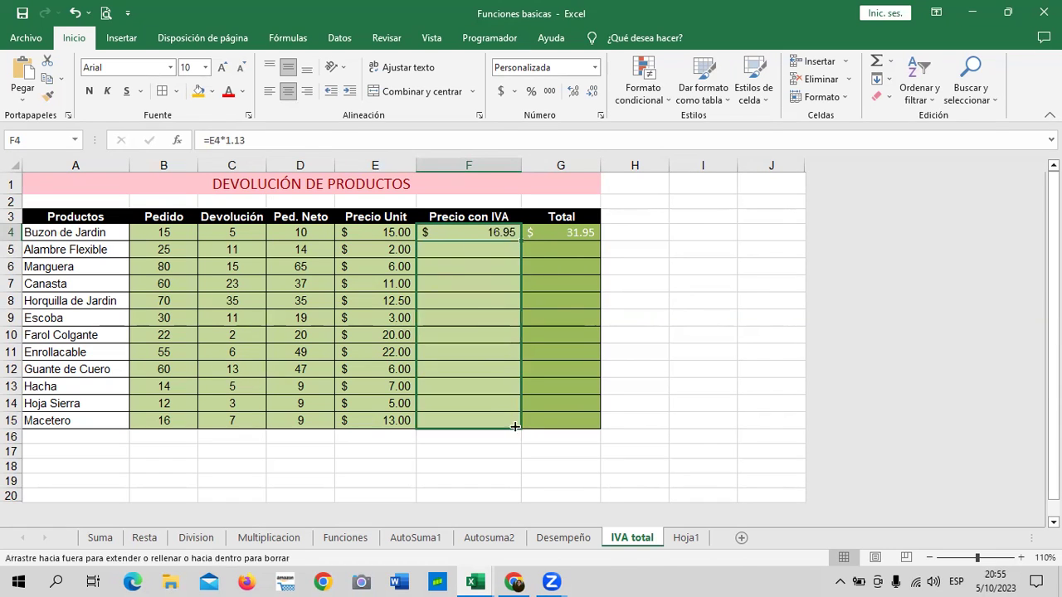
left_click(650, 355)
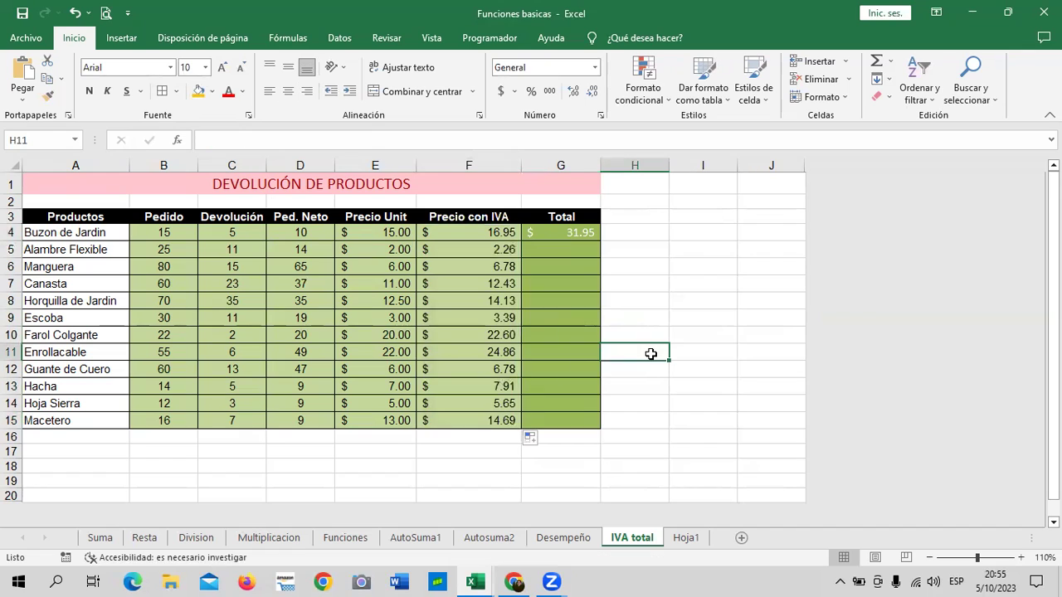
left_click(361, 406)
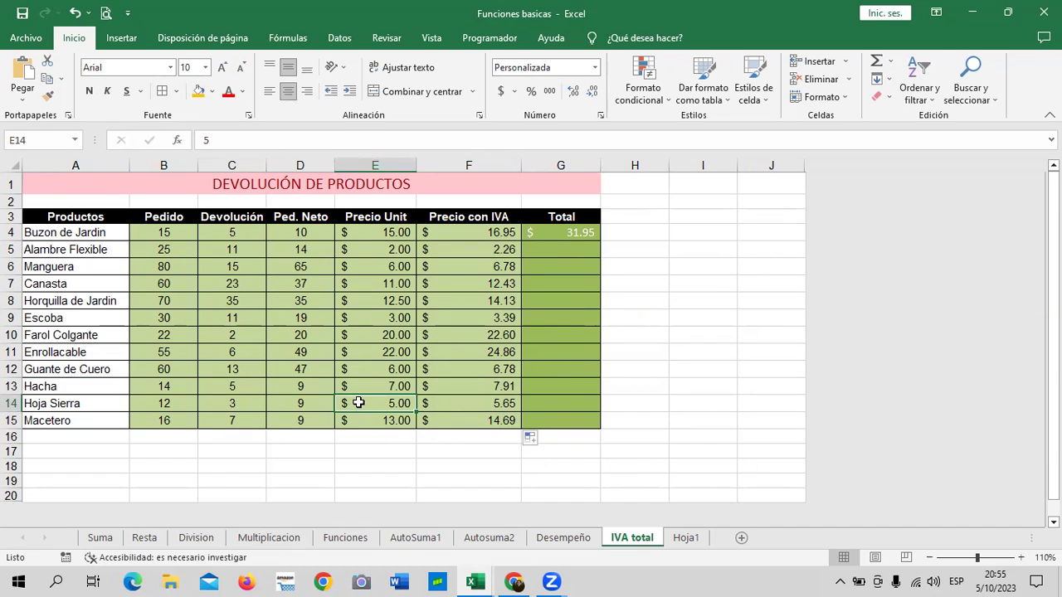
left_click(447, 405)
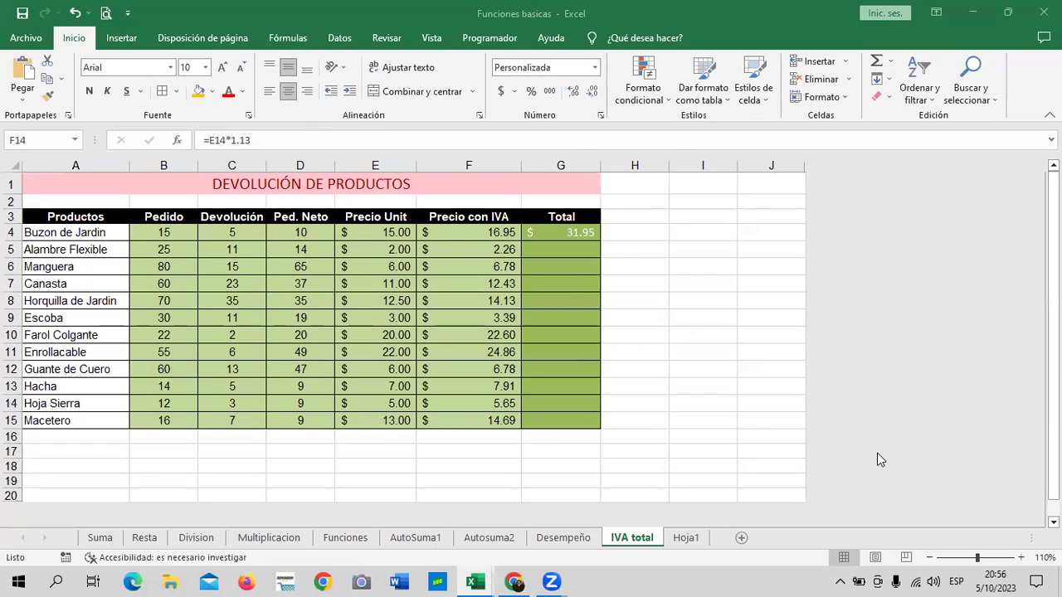
mouse_move(474, 581)
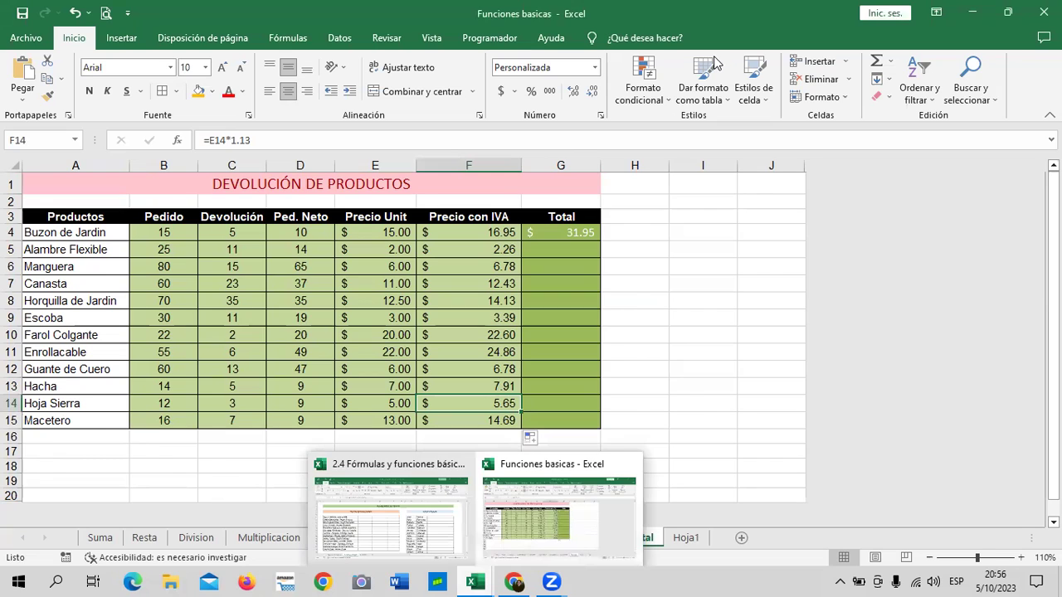
Step: Switch to the 2.4 Fórmulas y funciones básicas workbook and pick J6 in the CONCATENAR table
left_click(389, 514)
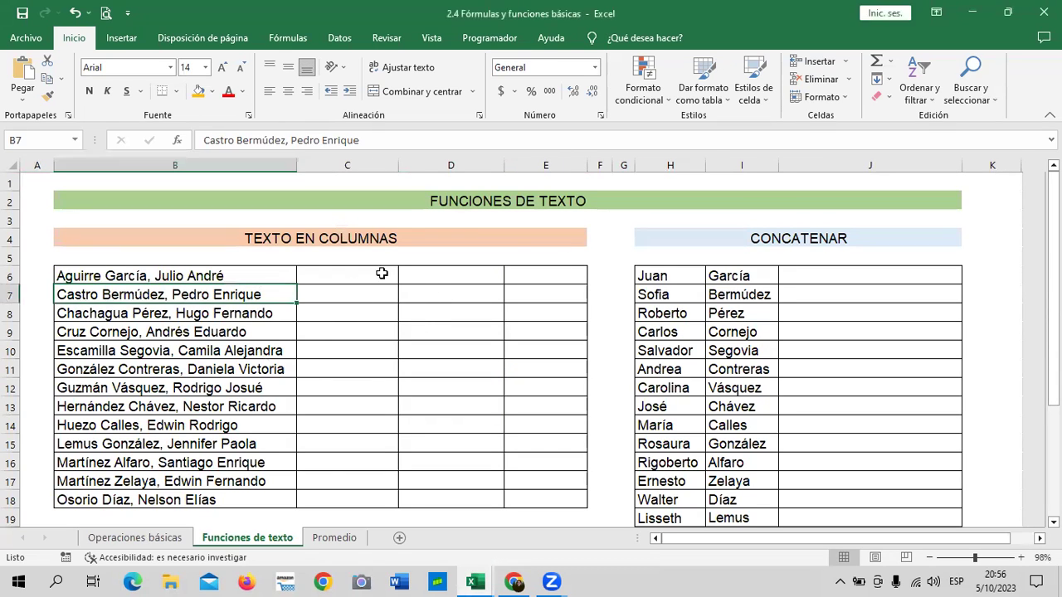
scroll(888, 396, "down", 2)
scroll(889, 394, "up", 2)
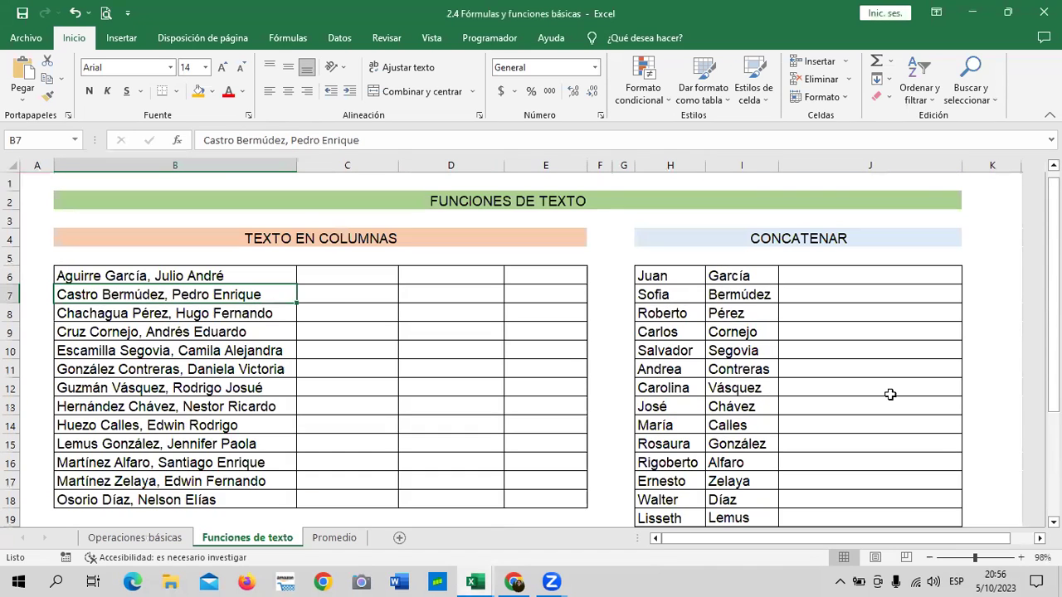
left_click(685, 276)
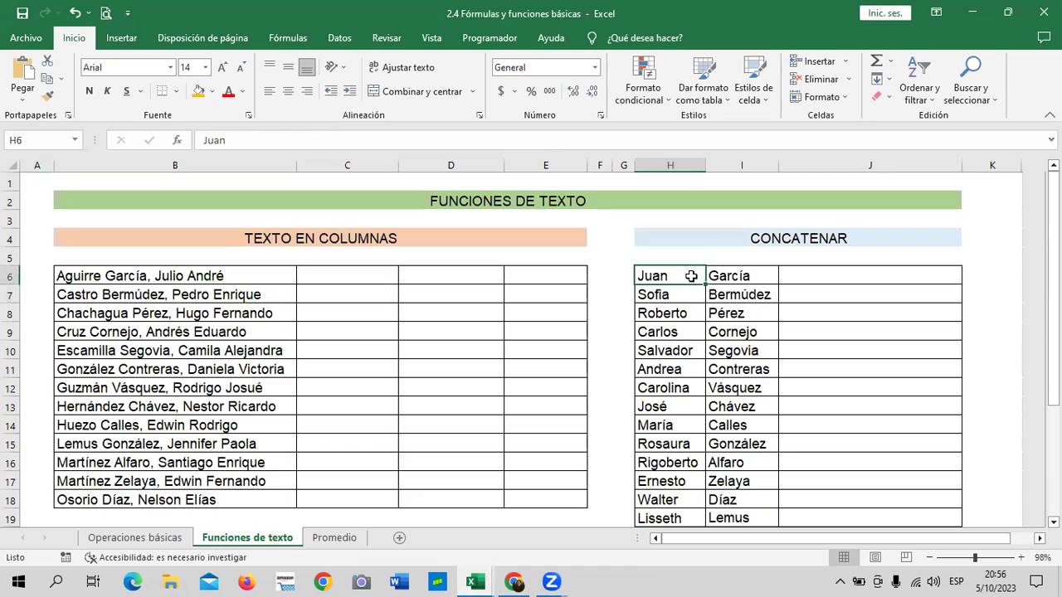
left_click(735, 276)
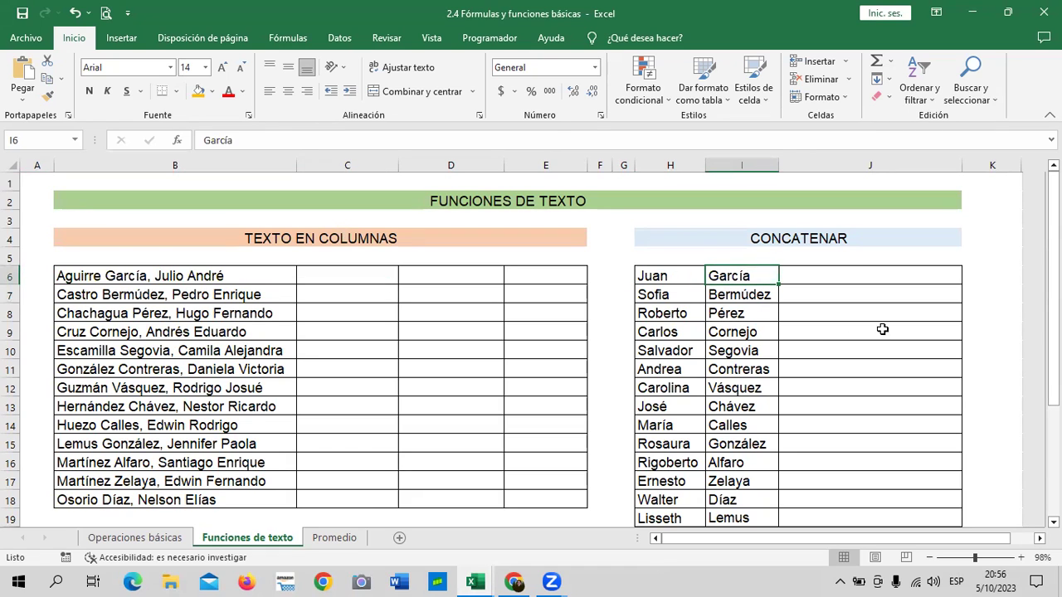
left_click(788, 246)
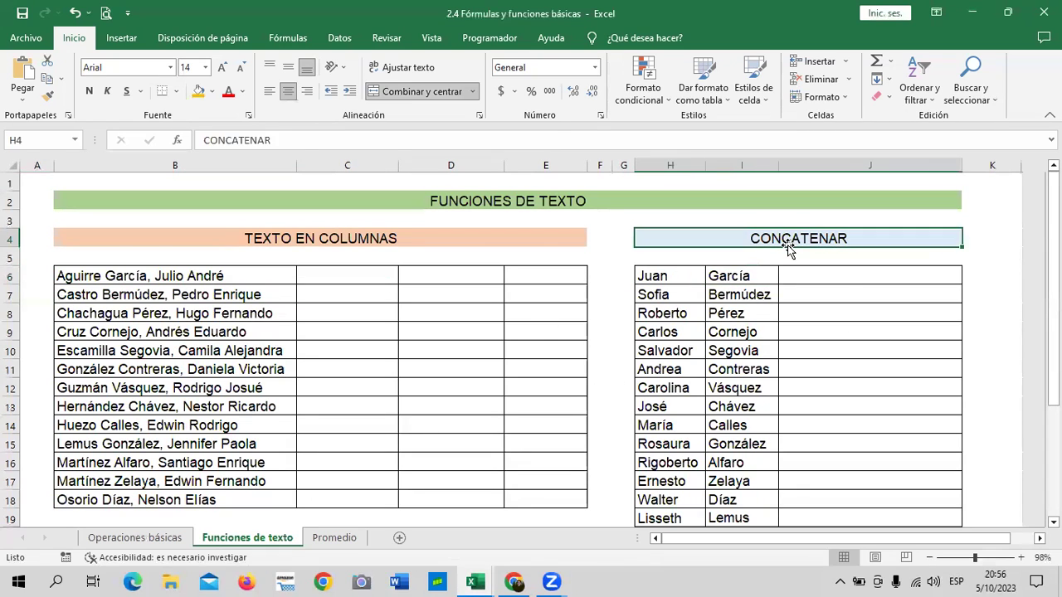
left_click(811, 276)
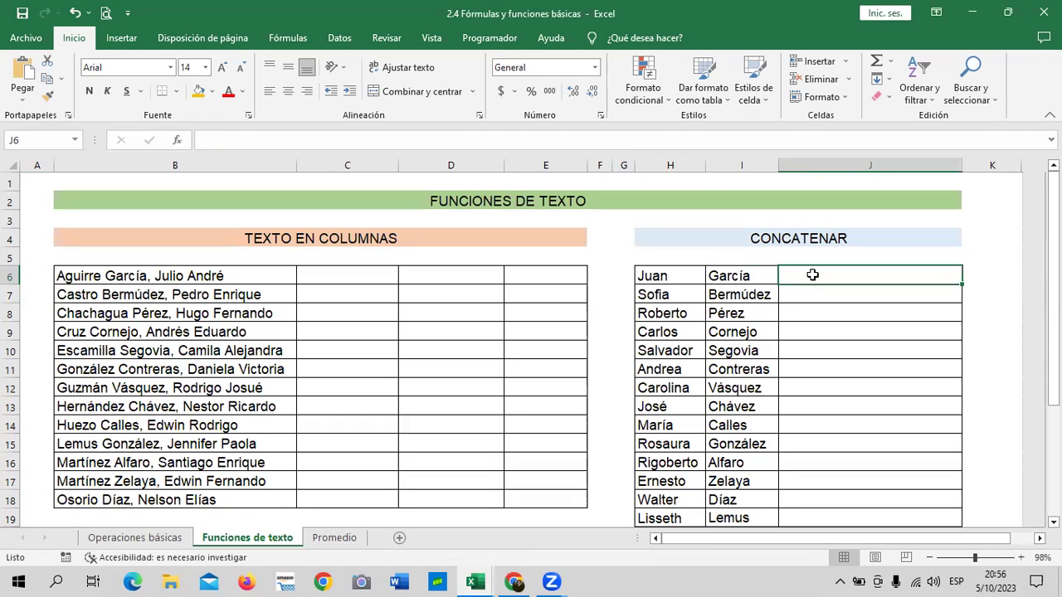
Step: Enter =CONCATENAR(H6;I6) in J6 to join Juan and García
type("=")
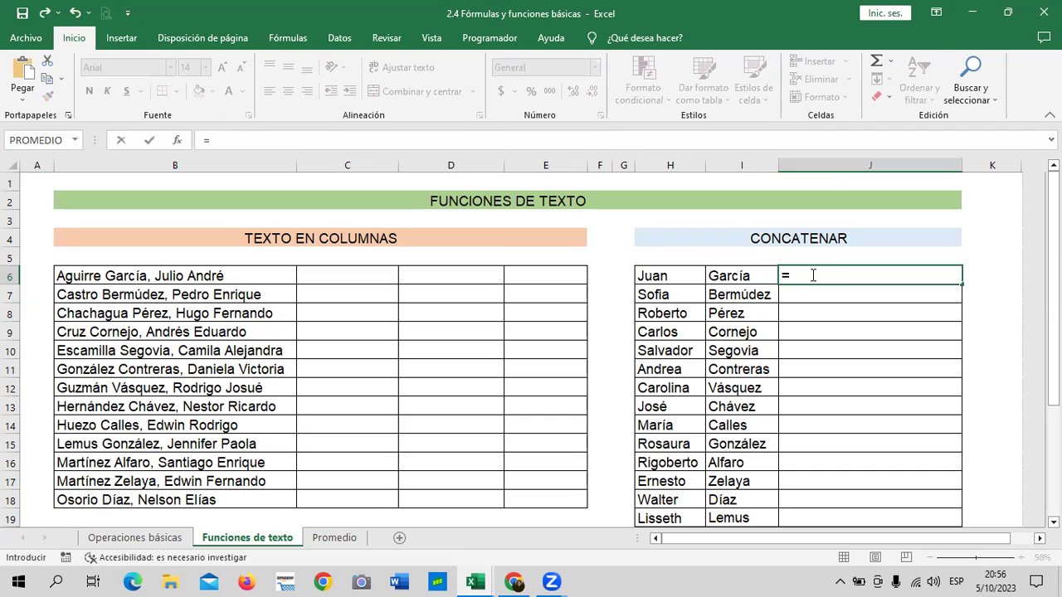
type("con")
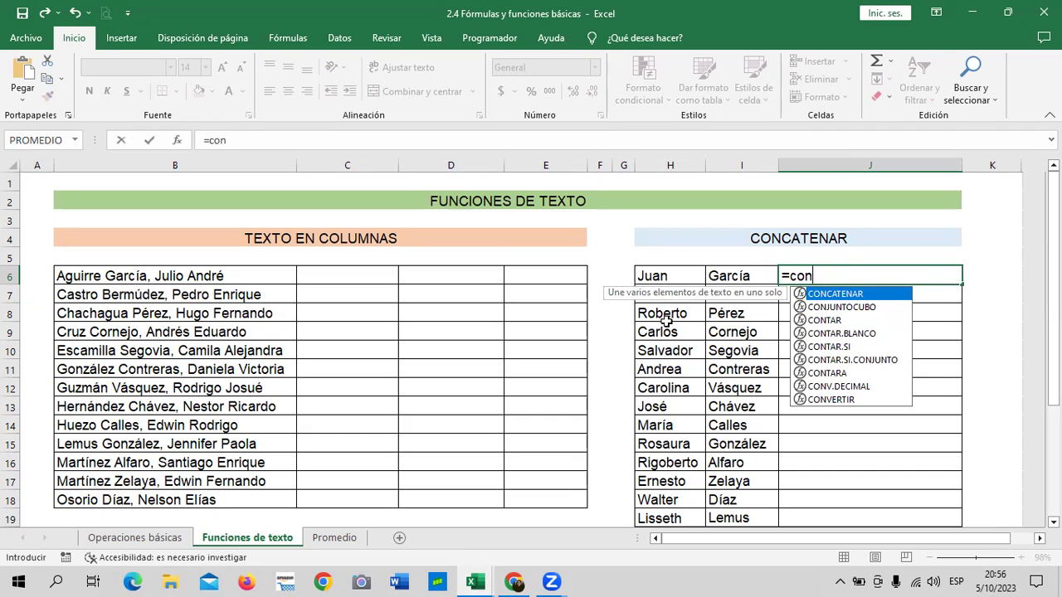
double_click(871, 296)
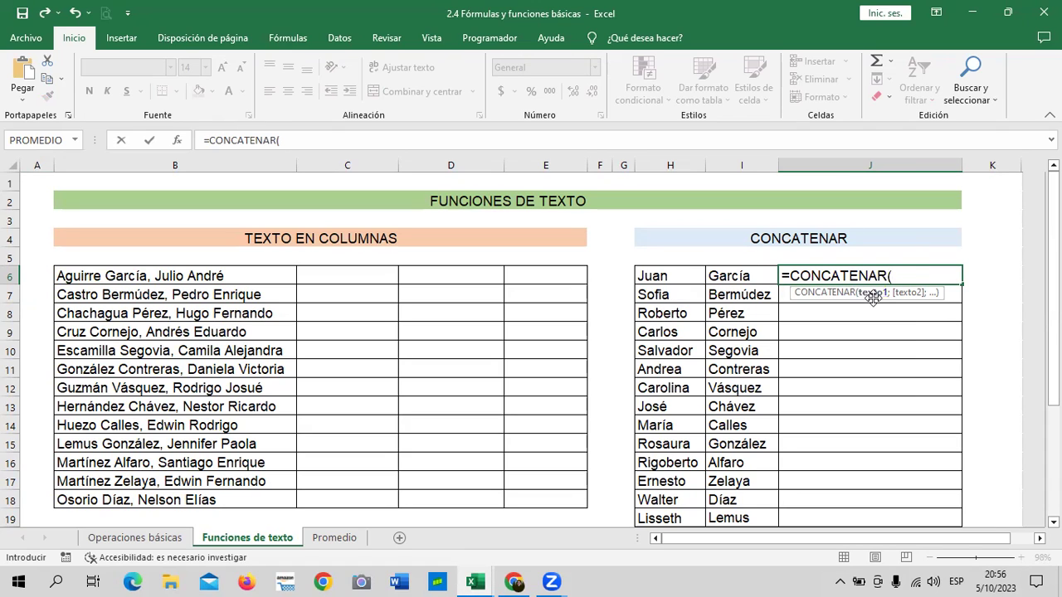
left_click(681, 272)
type(";")
left_click(737, 282)
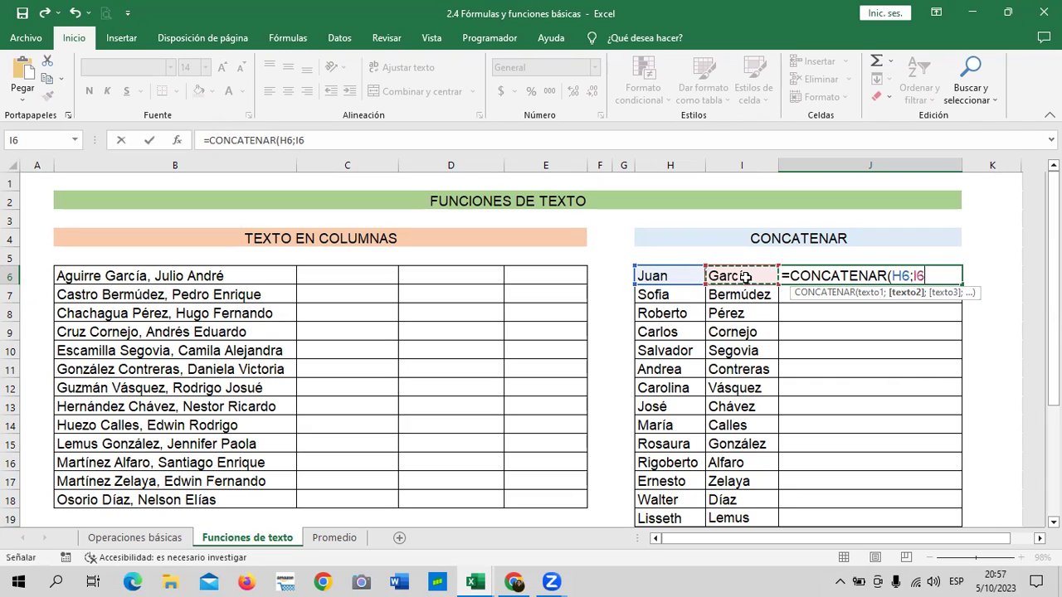
type(")")
key("Return")
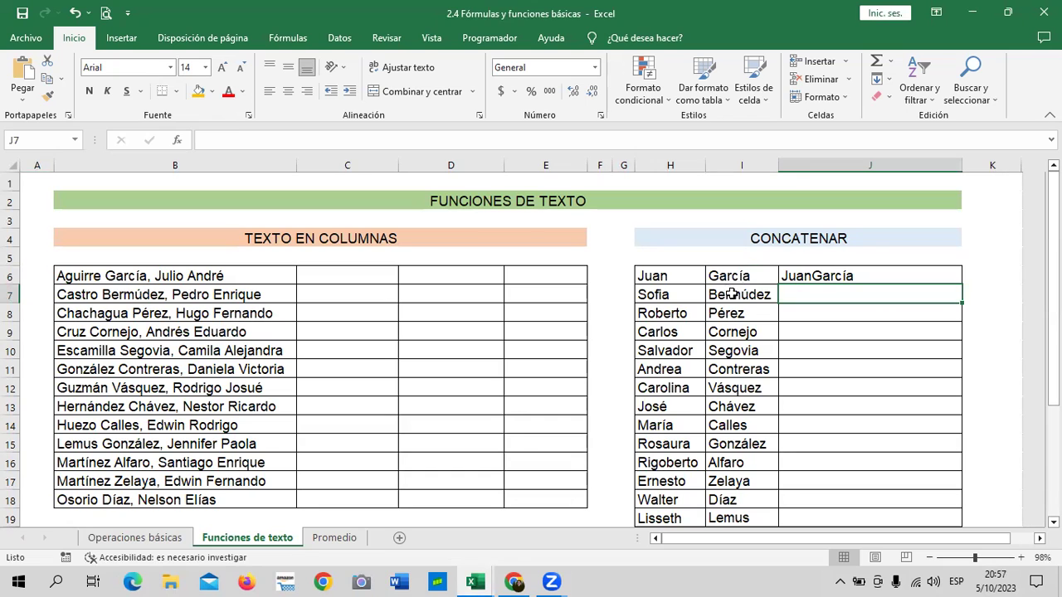
left_click(831, 274)
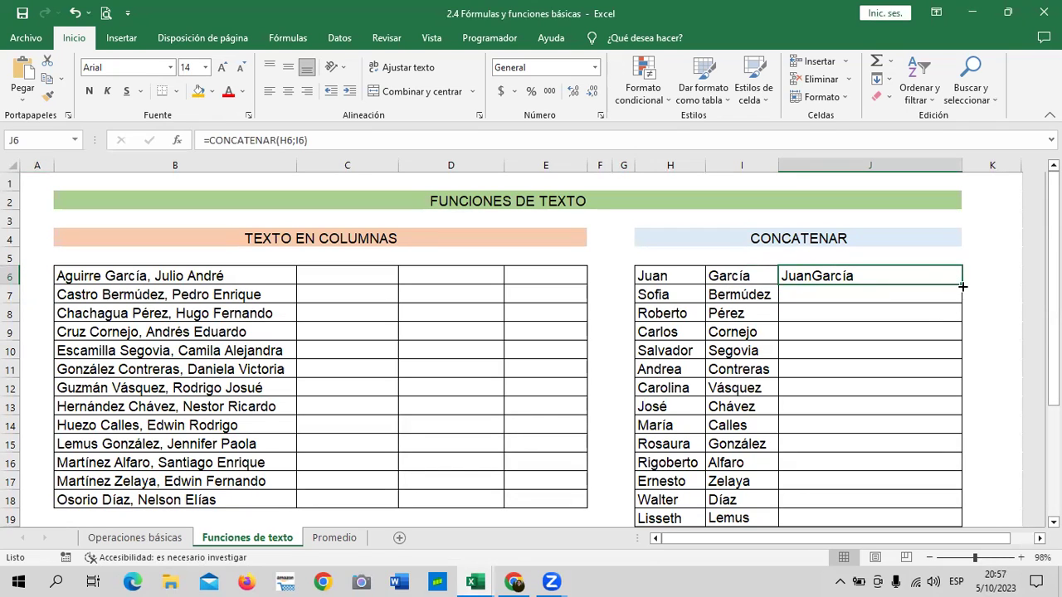
left_click_drag(956, 291, 975, 525)
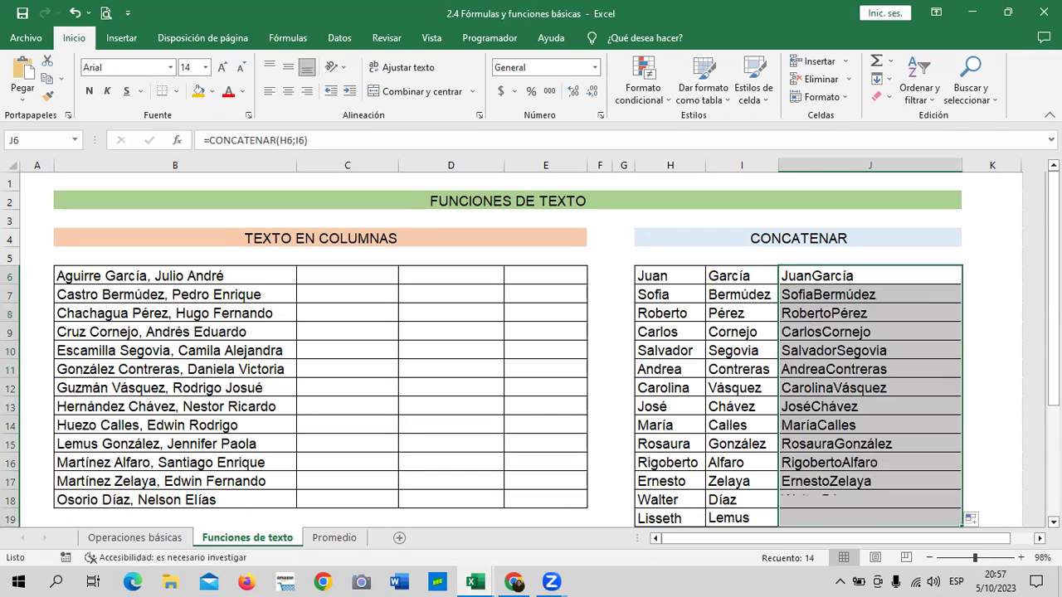
scroll(531, 349, "down", 1)
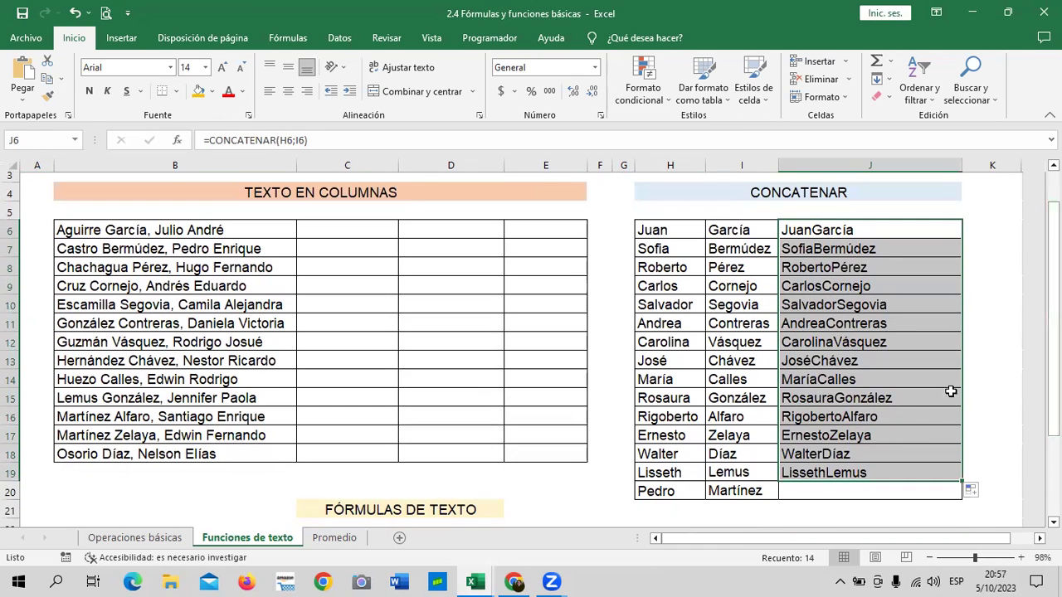
left_click(920, 466)
left_click_drag(960, 480, 962, 496)
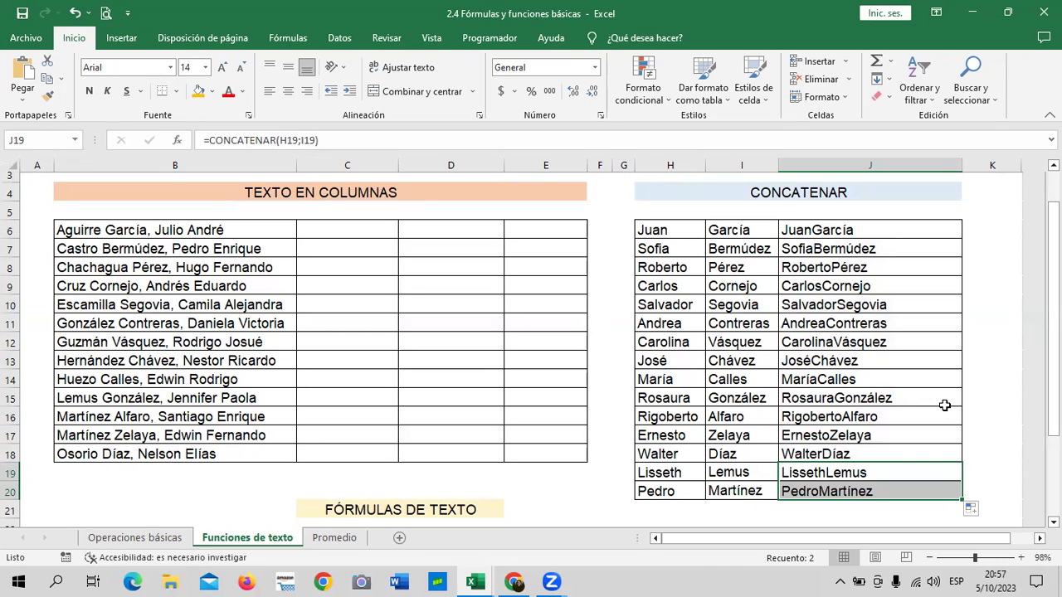
left_click(898, 229)
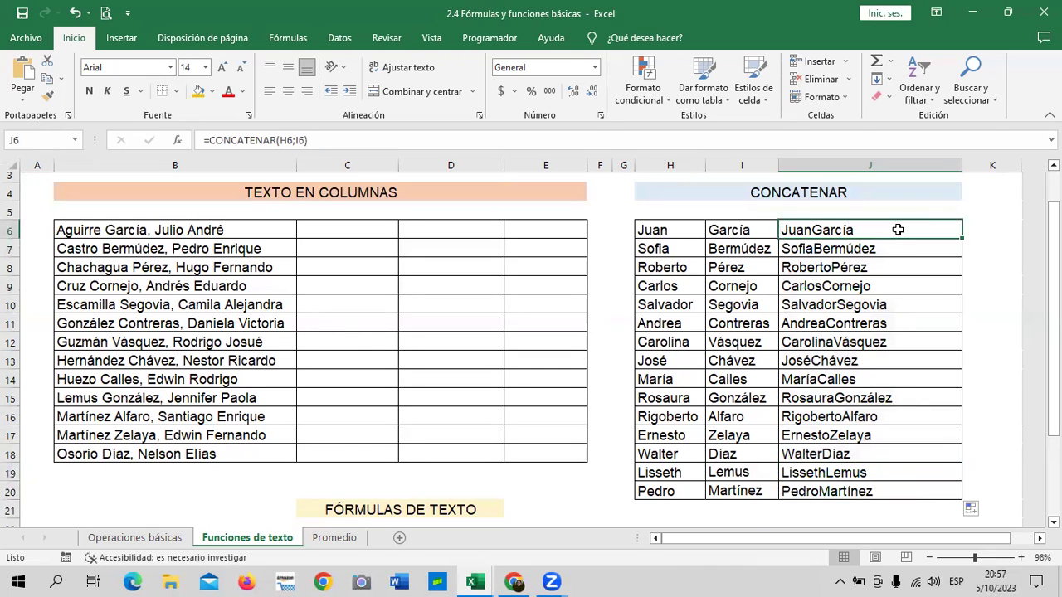
key("XF86AudioLowerVolume")
key("XF86AudioLowerVolume")
key("XF86AudioLowerVolume")
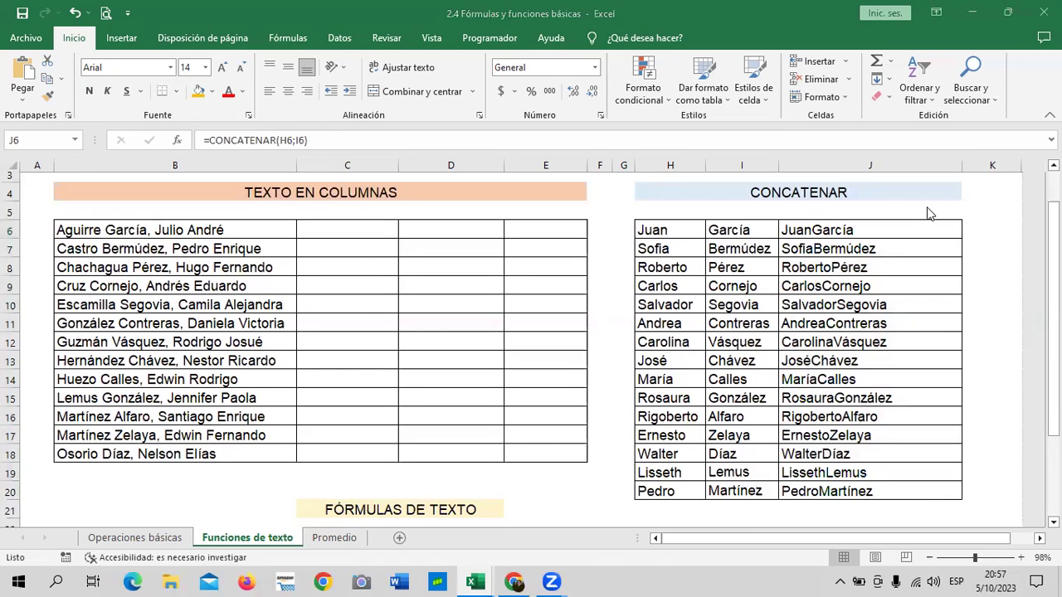
left_click(836, 230)
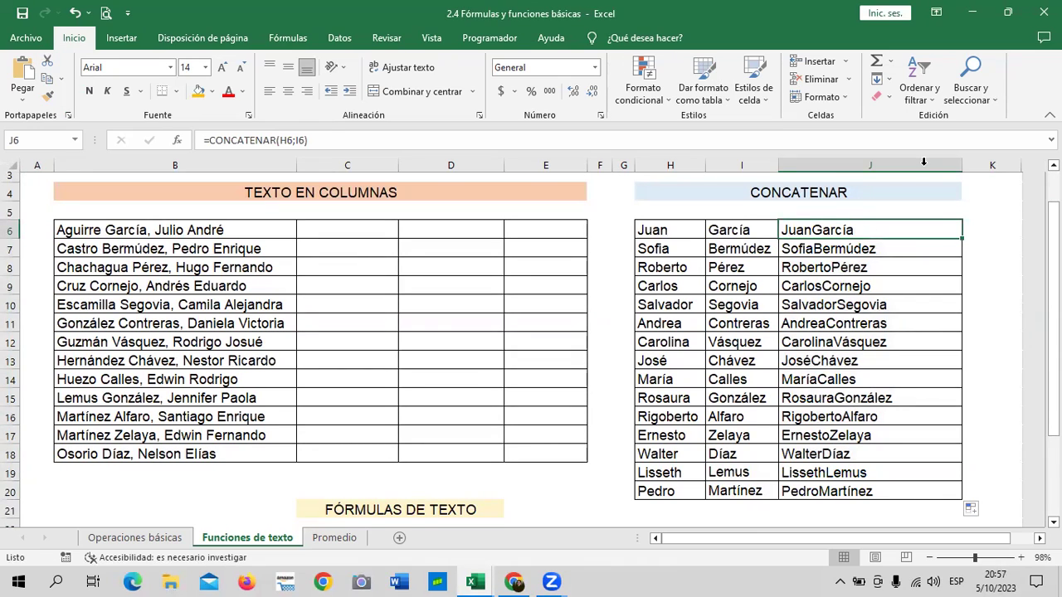
Step: Change J6 to =CONCATENAR(H6;" ";I6) and fill it down through J20
left_click(293, 139)
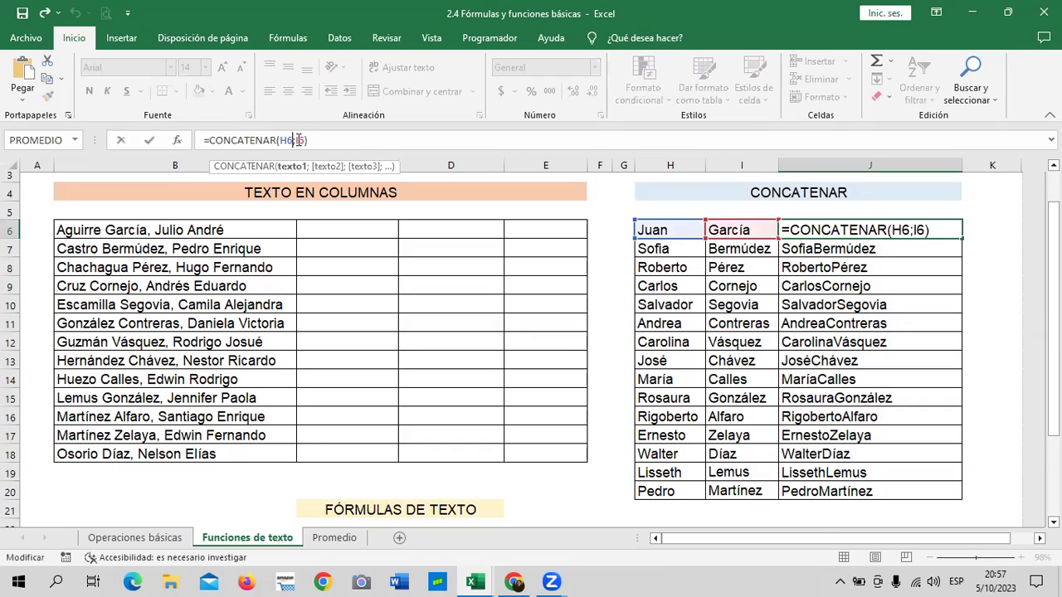
left_click(301, 139)
type("\"")
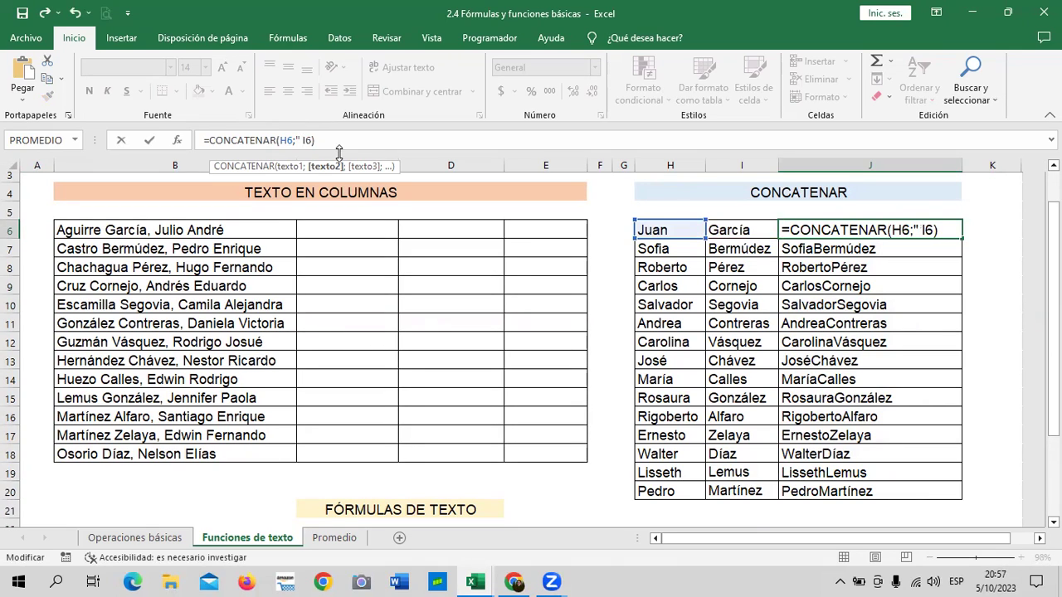
type(" \"")
type(";")
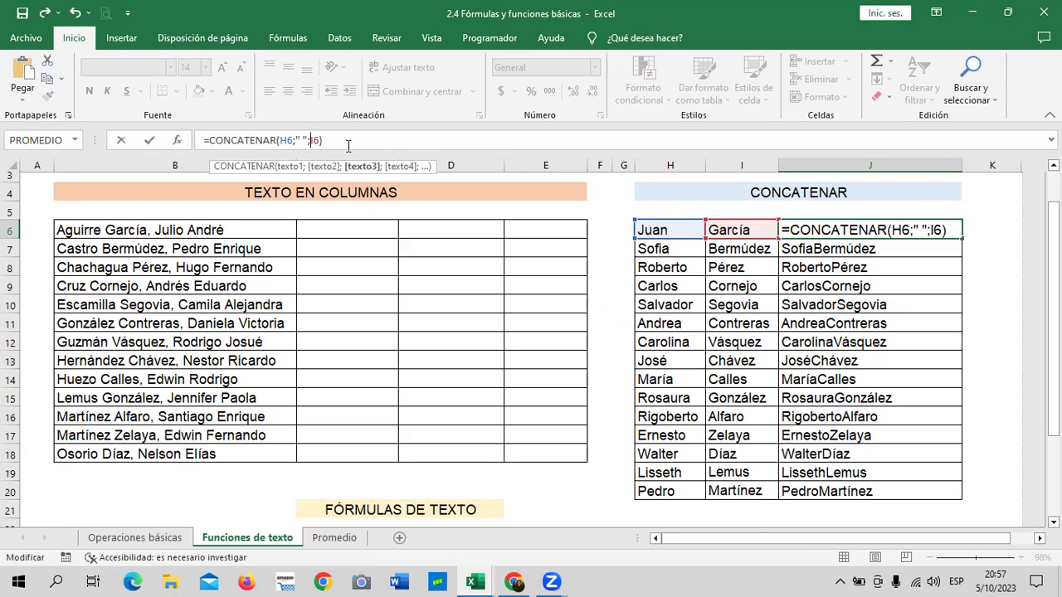
key("Return")
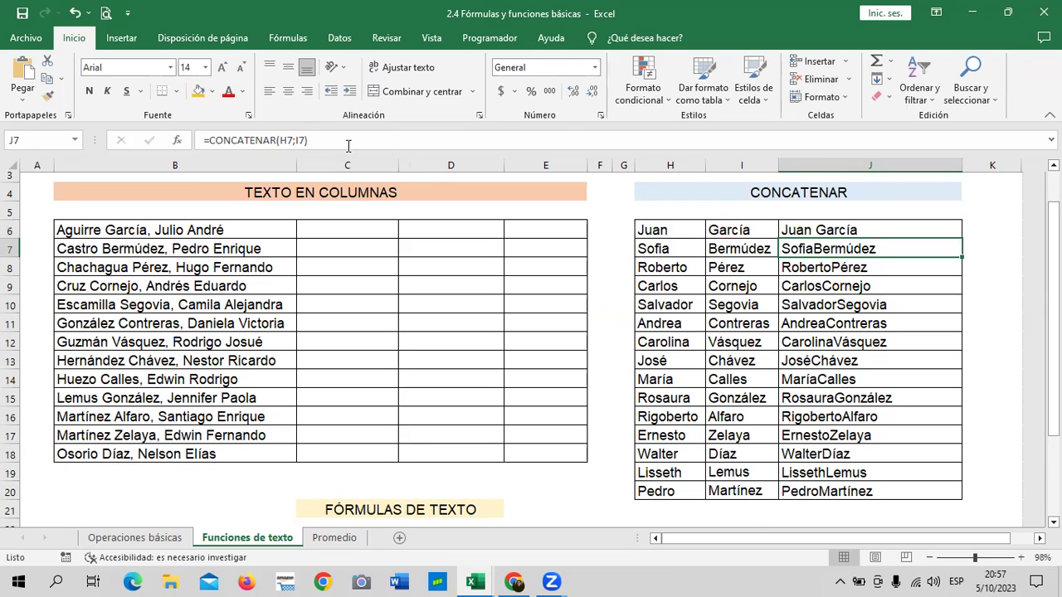
left_click(886, 230)
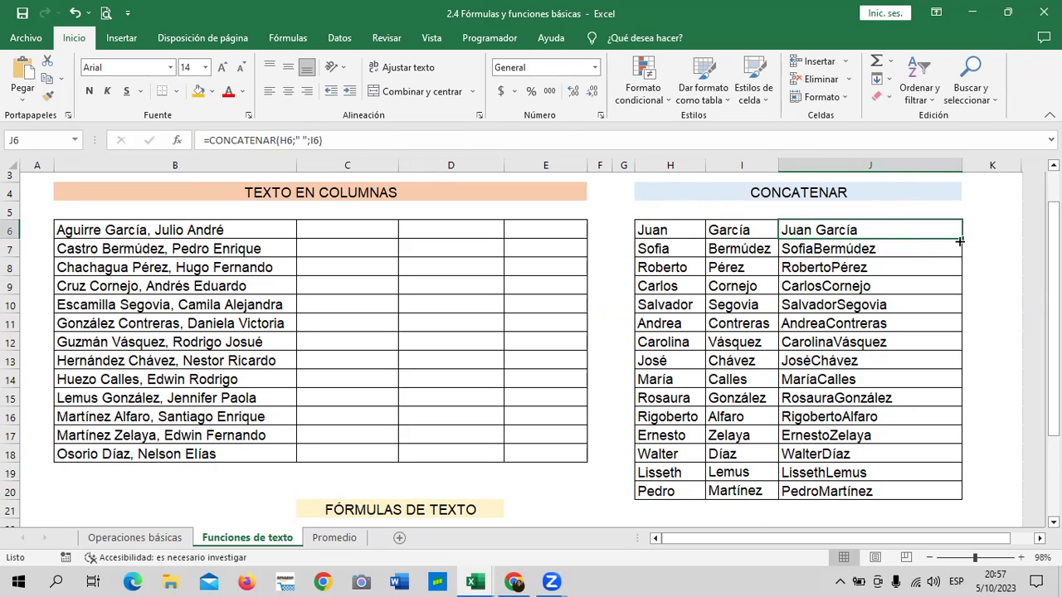
left_click_drag(959, 240, 960, 497)
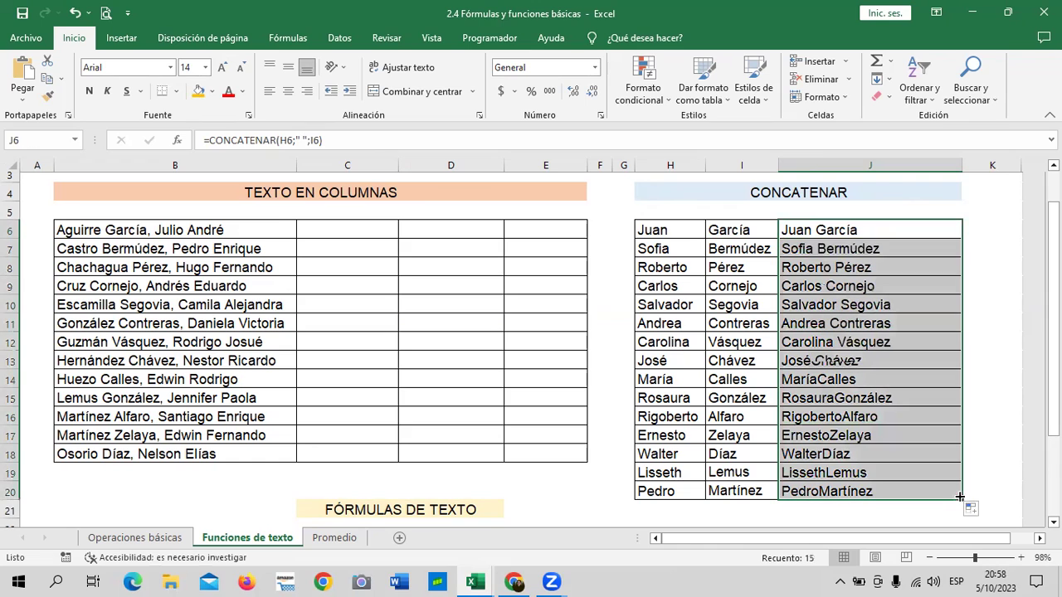
left_click(906, 229)
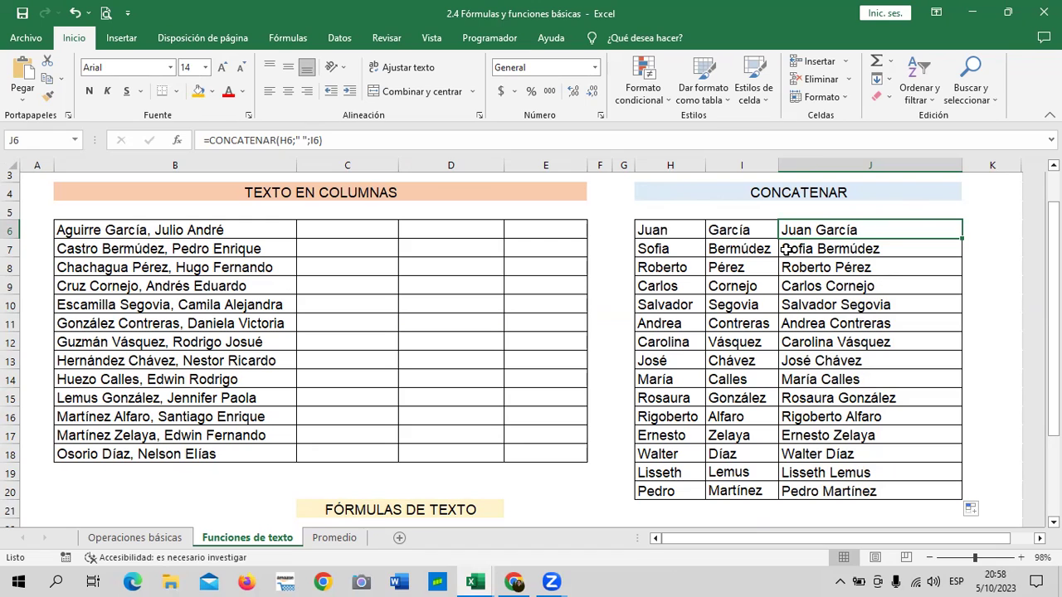
Step: Widen the empty column G so the CONCATENAR table sits further right
mouse_move(742, 160)
left_mouse_down()
mouse_move(802, 159)
mouse_move(525, 175)
left_mouse_up()
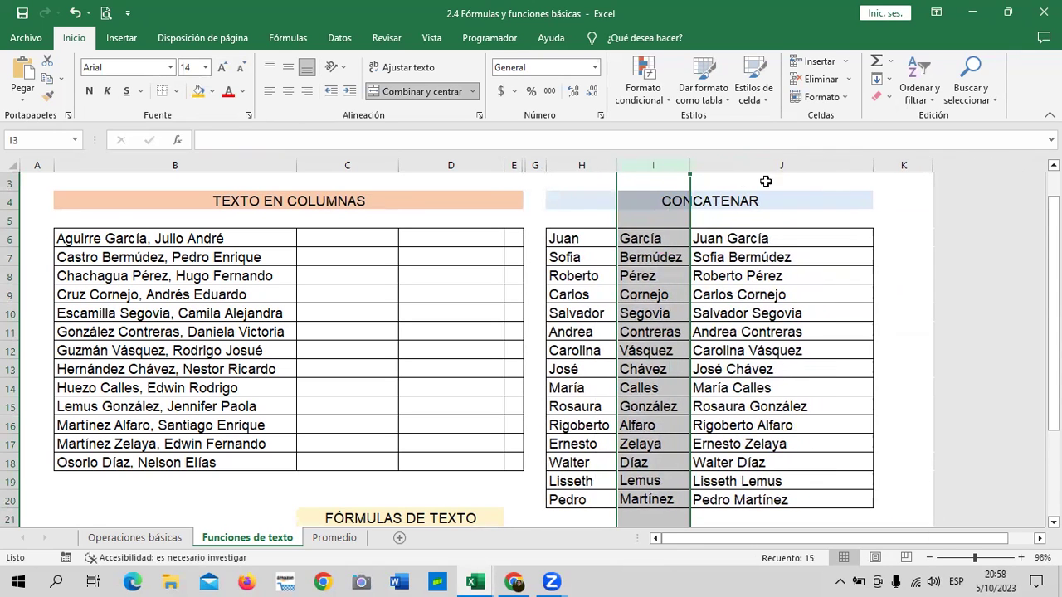
left_click_drag(548, 165, 635, 169)
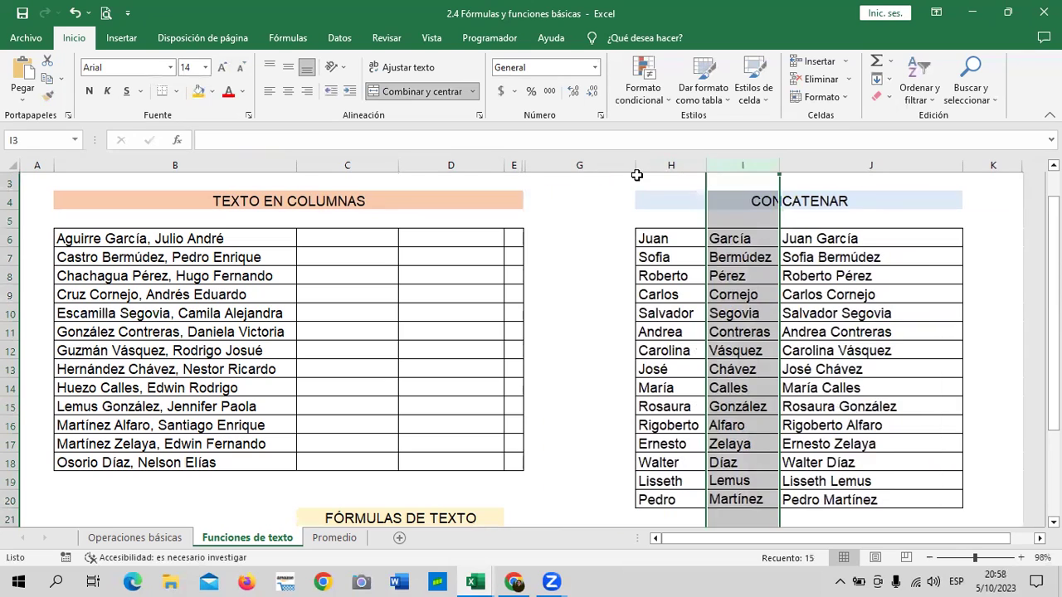
left_click(602, 239)
left_click_drag(601, 239, 601, 498)
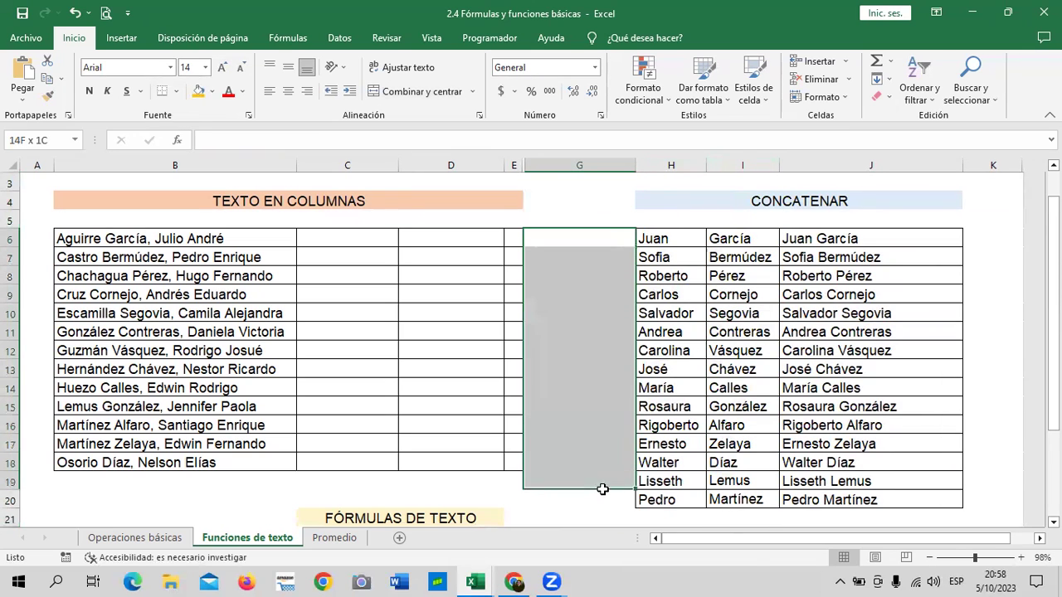
left_click(592, 279)
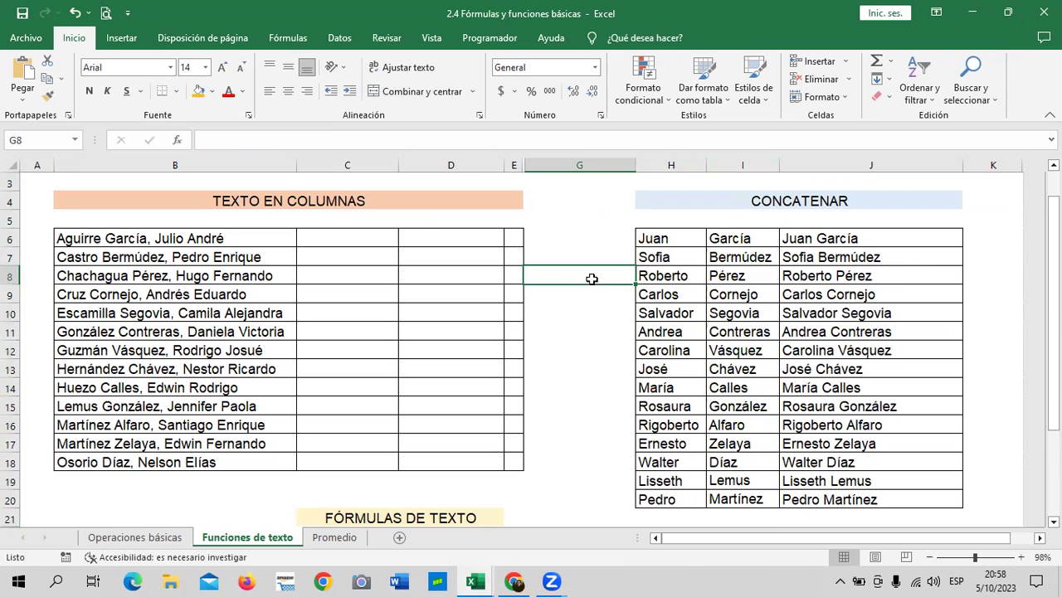
left_click(887, 239)
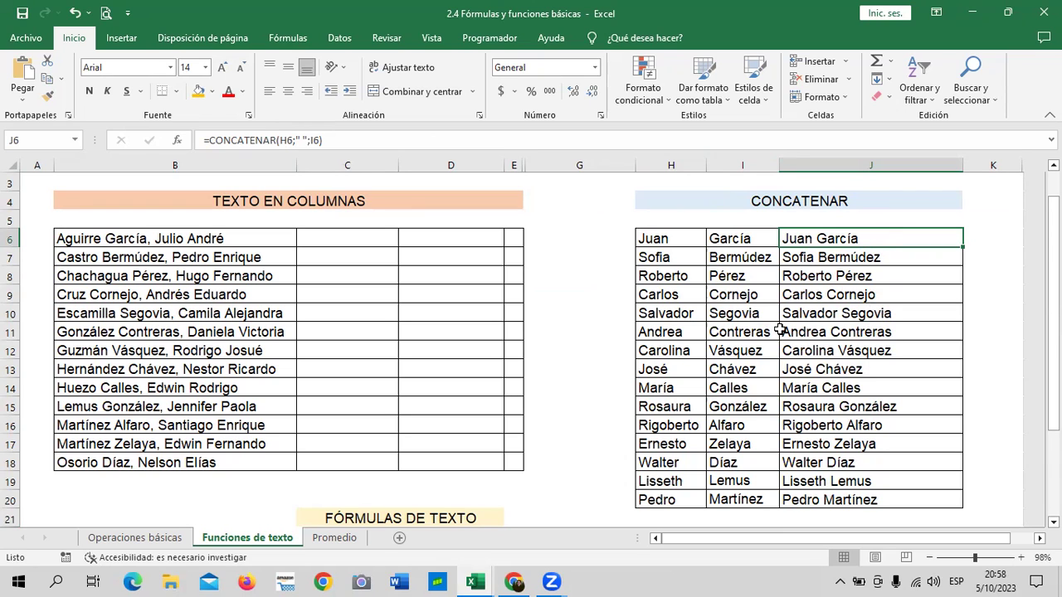
scroll(780, 332, "down", 2)
scroll(819, 318, "up", 3)
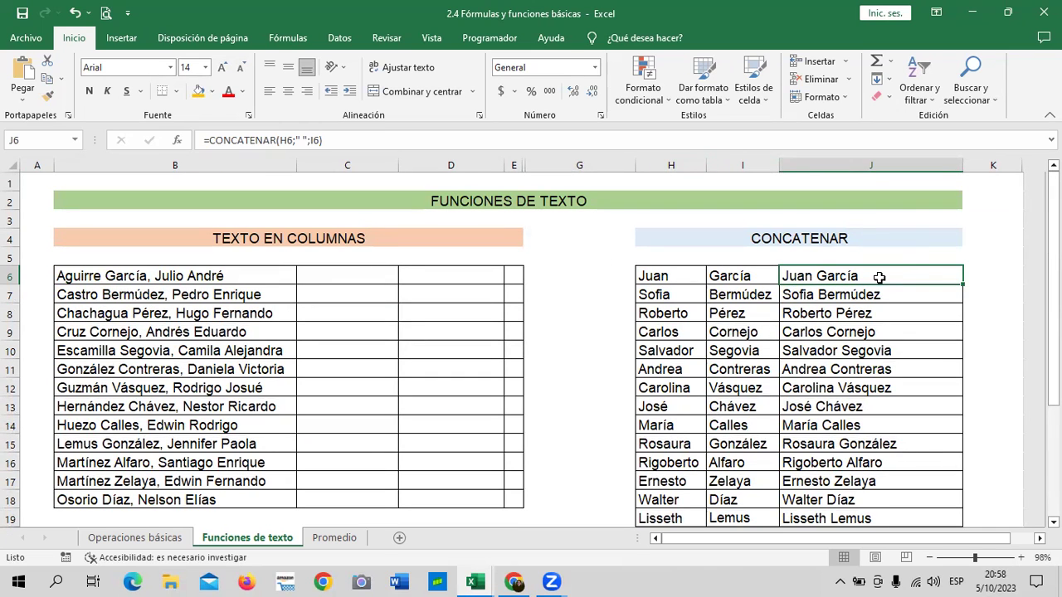
Step: Clear J6 and start an =H6& formula, accepting Excel's suggested correction
key("Delete")
type("=")
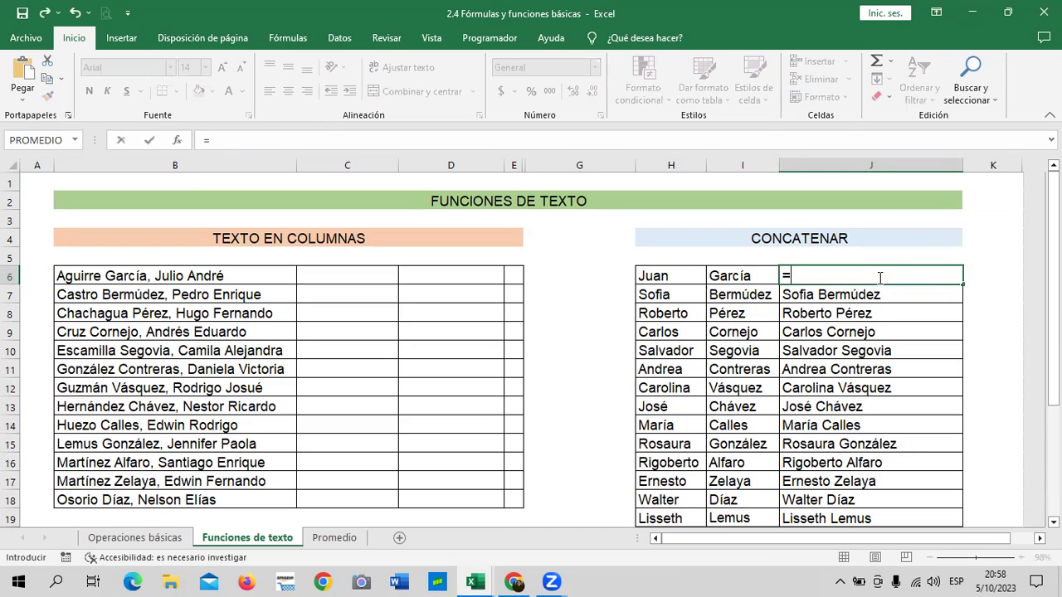
left_click(662, 275)
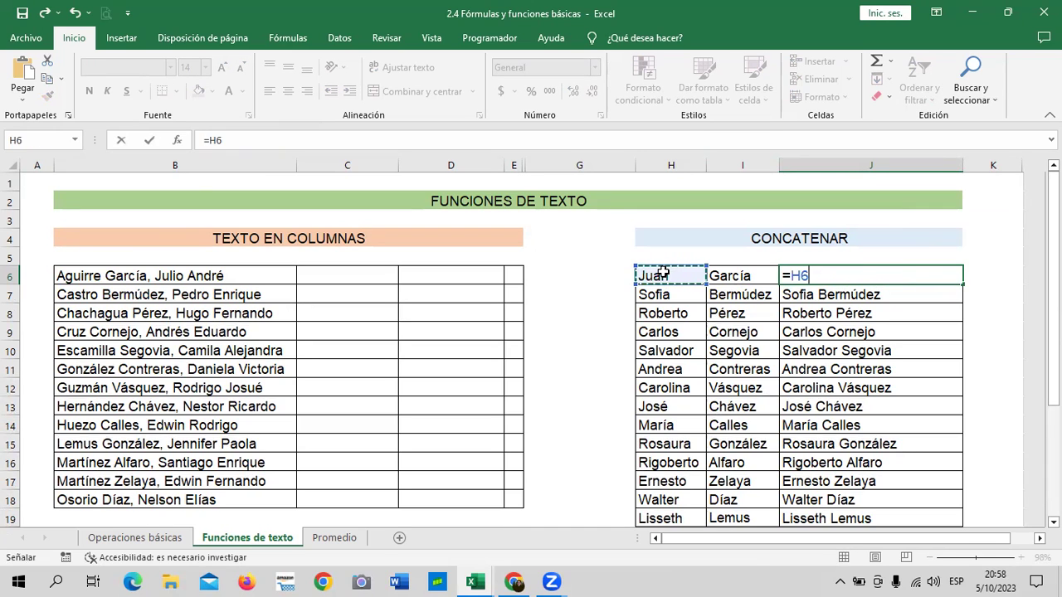
type("&")
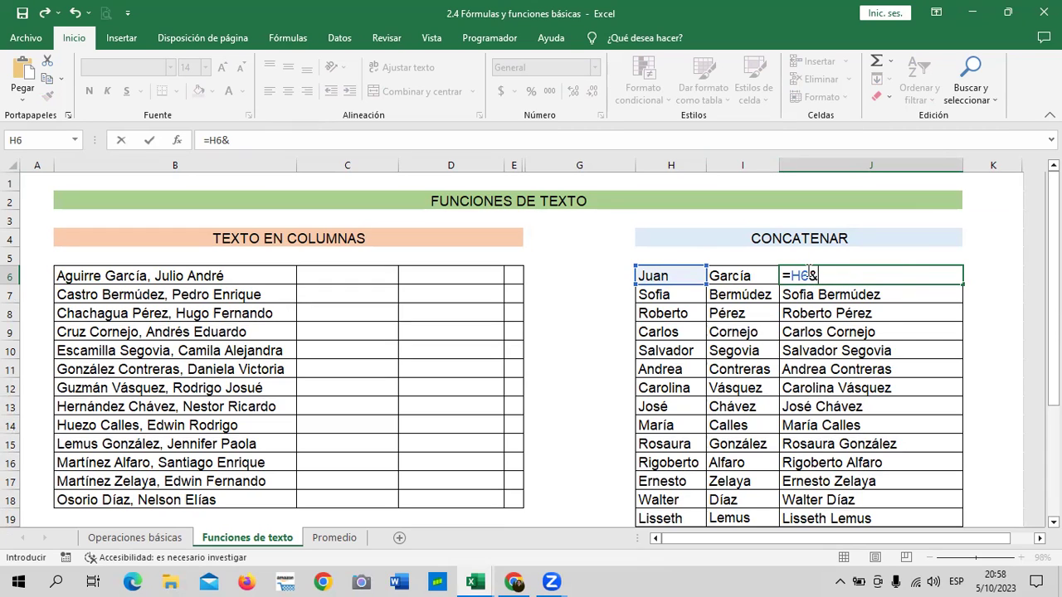
left_click(838, 278)
key("Return")
left_click(498, 347)
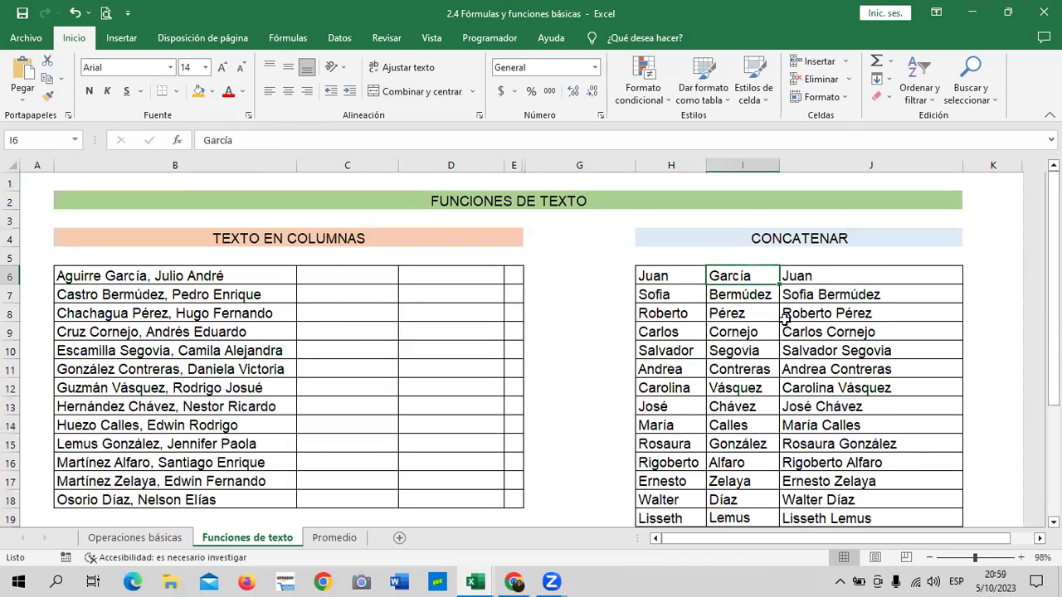
Step: Complete J6 as =H6&I6
double_click(837, 275)
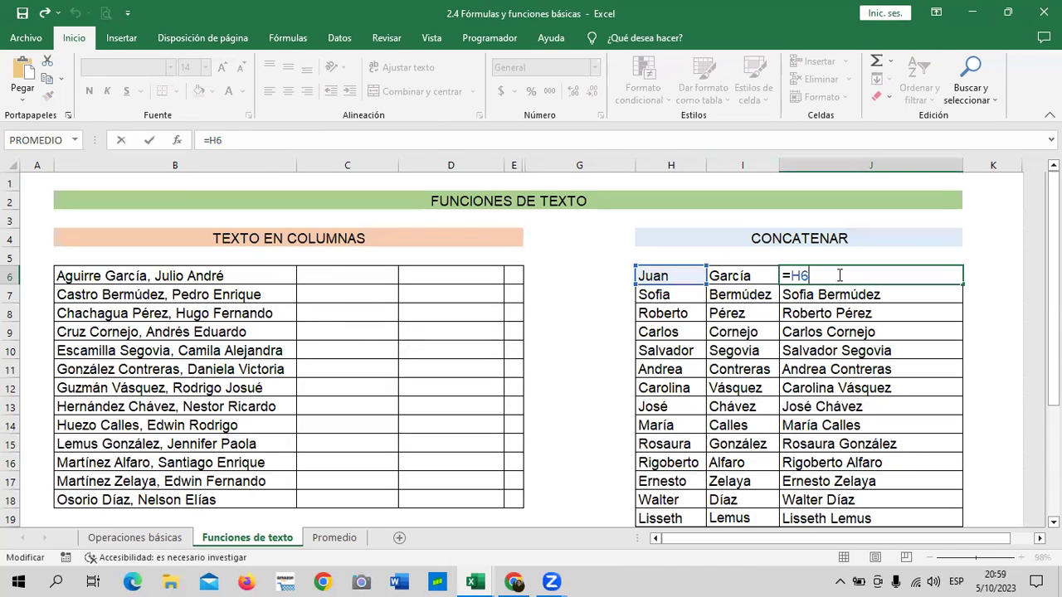
type("&")
left_click(757, 276)
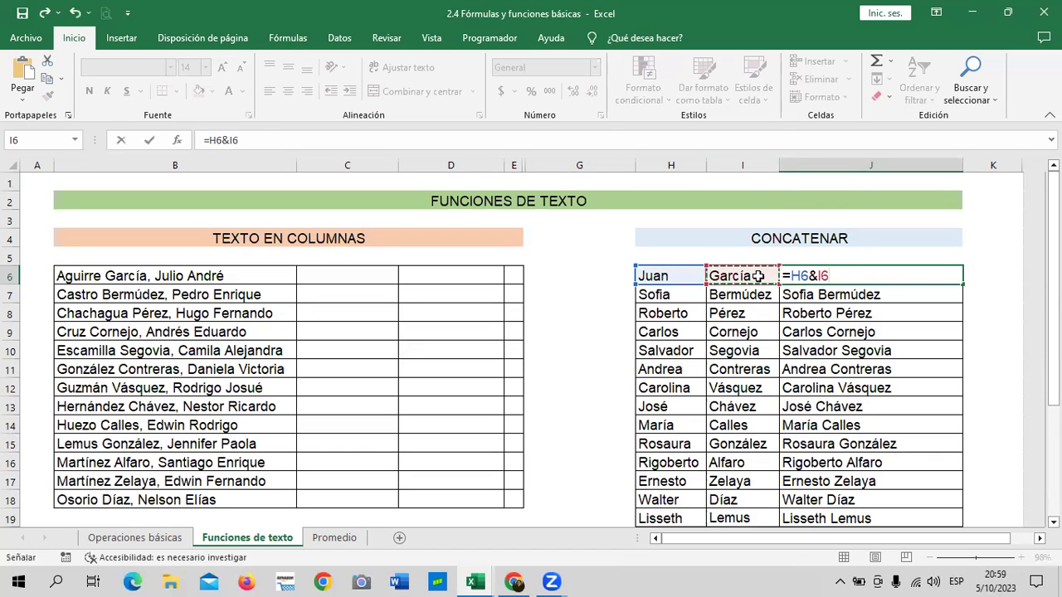
key("Return")
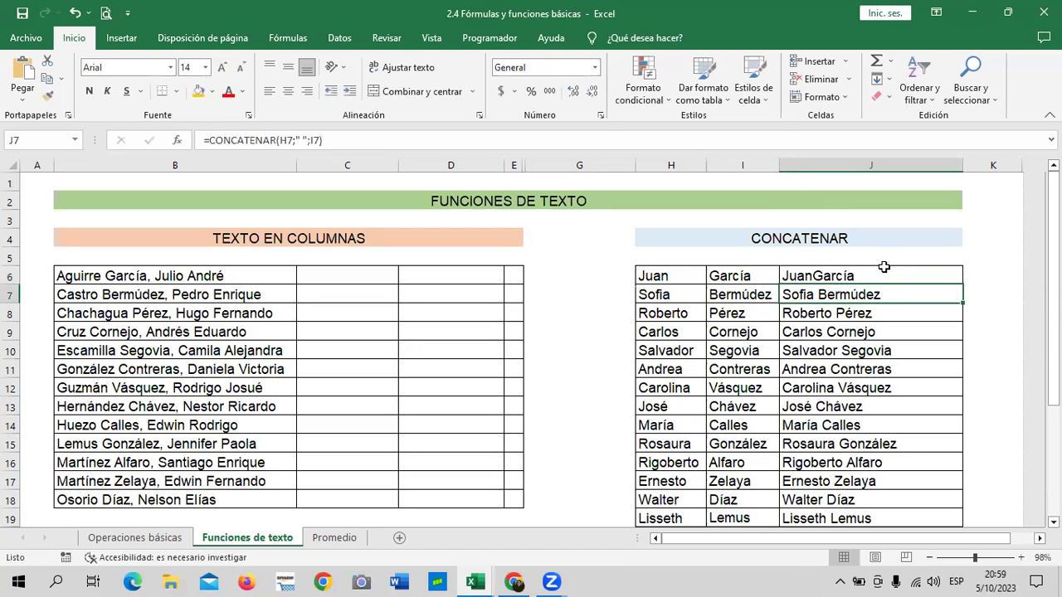
left_click(876, 274)
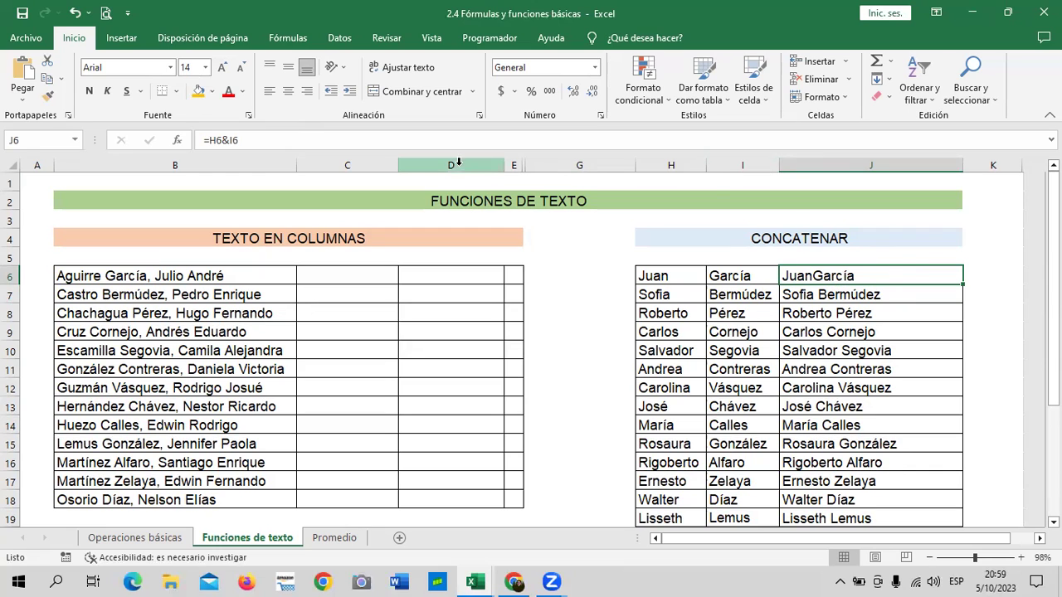
Step: Empty J6 and copy the =CONCATENAR(H6;" ";I6) formula up into it from J7
left_click(460, 137)
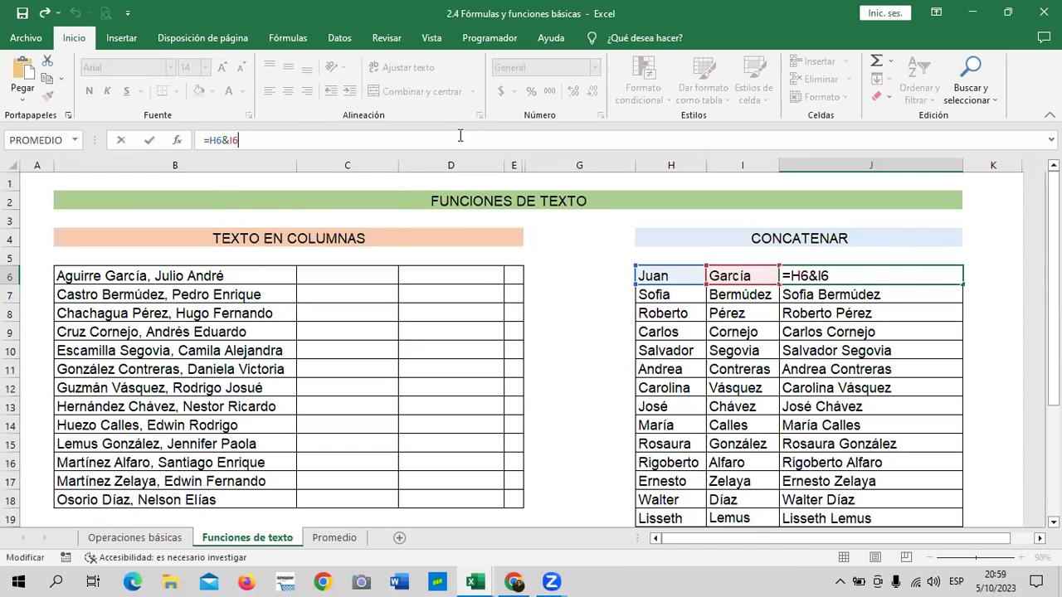
key("BackSpace")
key("BackSpace")
key("BackSpace")
key("BackSpace")
key("BackSpace")
key("BackSpace")
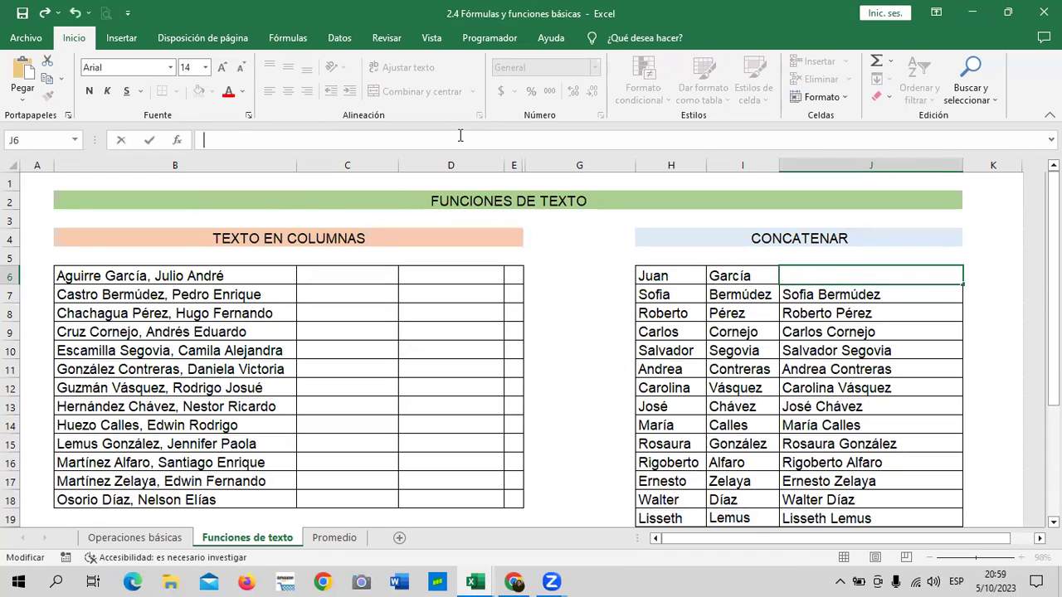
left_click(804, 301)
left_click_drag(958, 304, 960, 275)
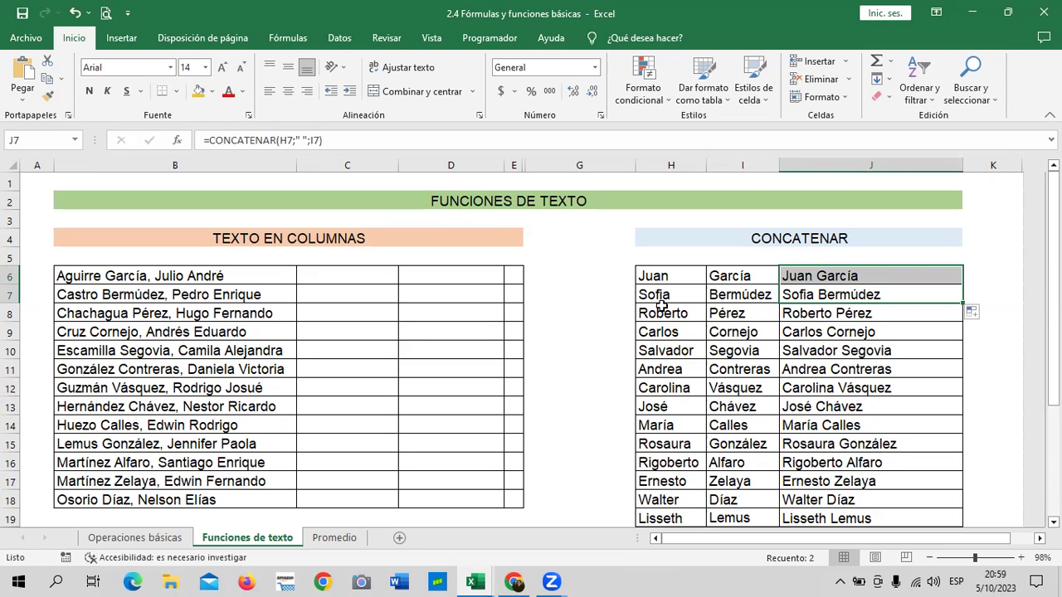
left_click(676, 277)
left_click(753, 288)
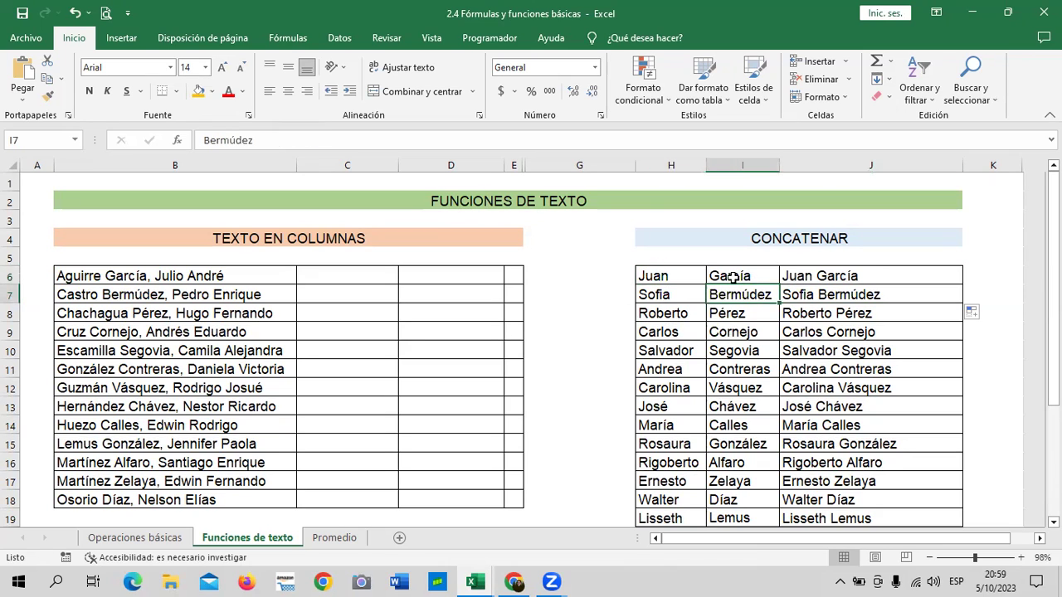
left_click(866, 275)
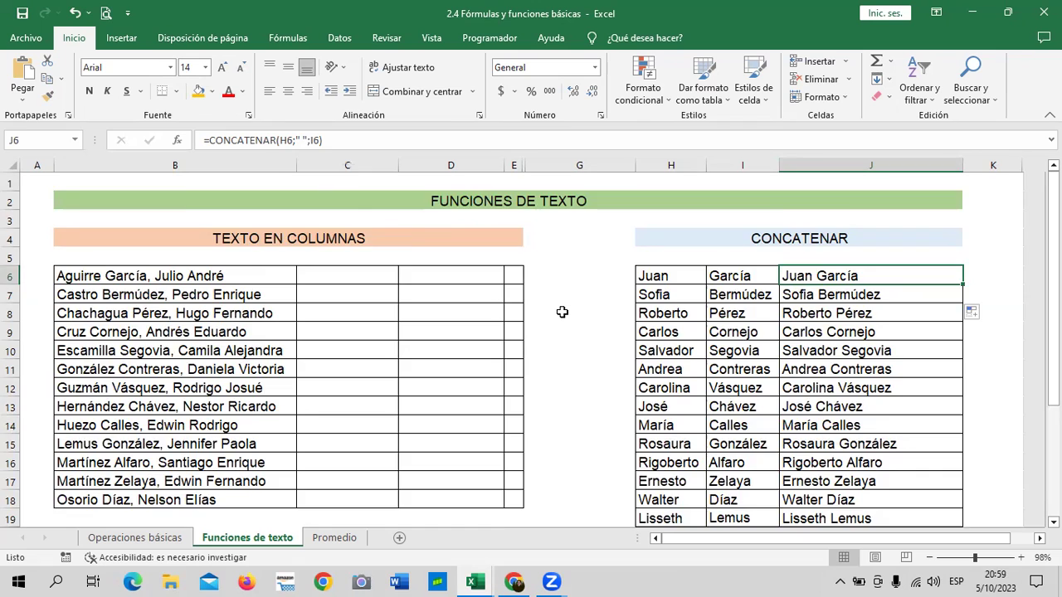
Step: Scroll down to the FÓRMULAS DE TEXTO table and select D23
scroll(563, 311, "down", 2)
scroll(563, 312, "down", 2)
scroll(563, 312, "down", 1)
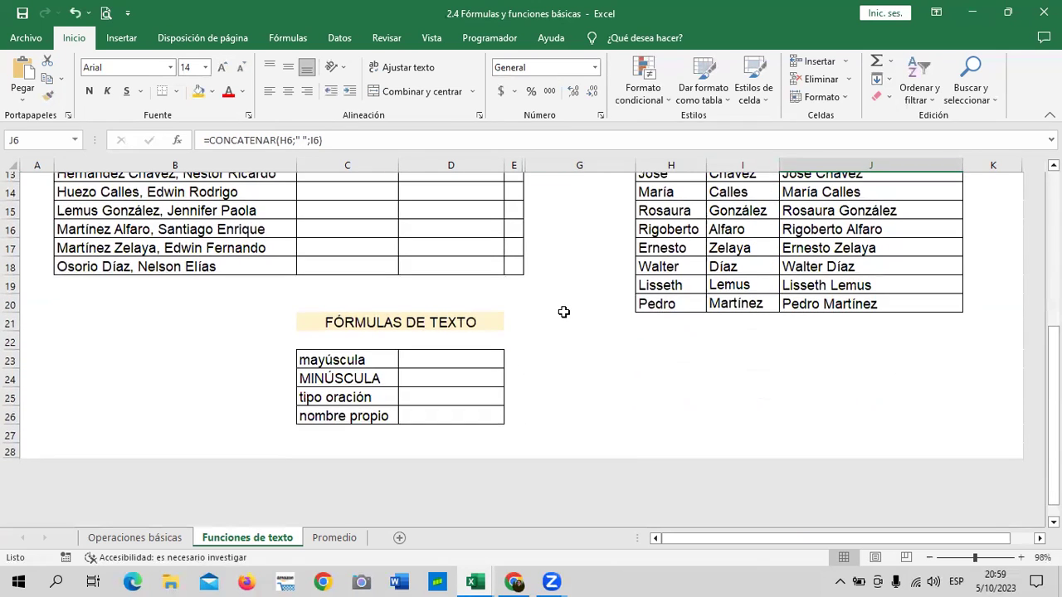
left_click(439, 361)
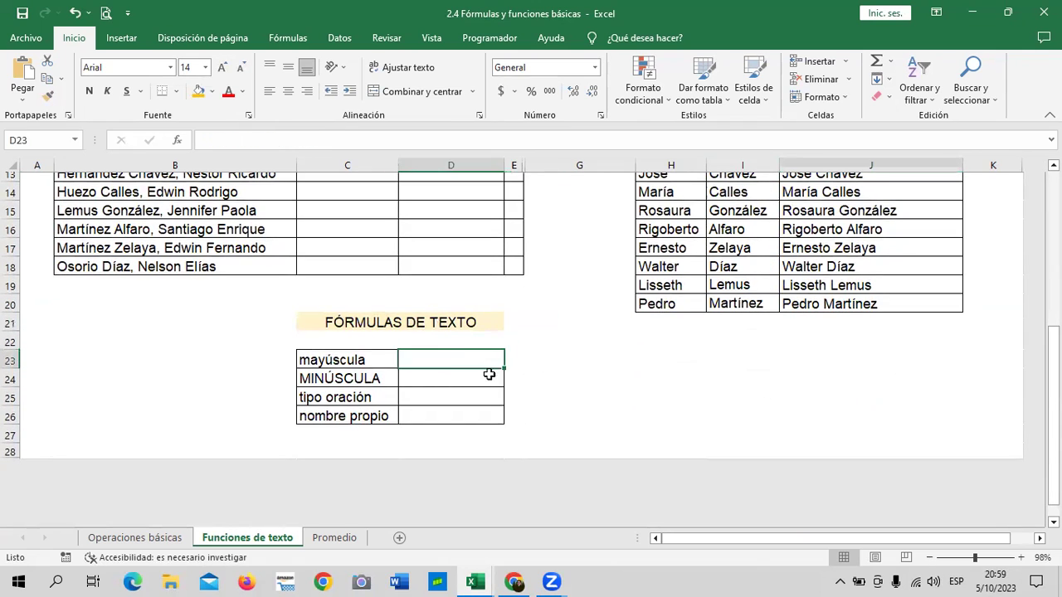
left_click(445, 376)
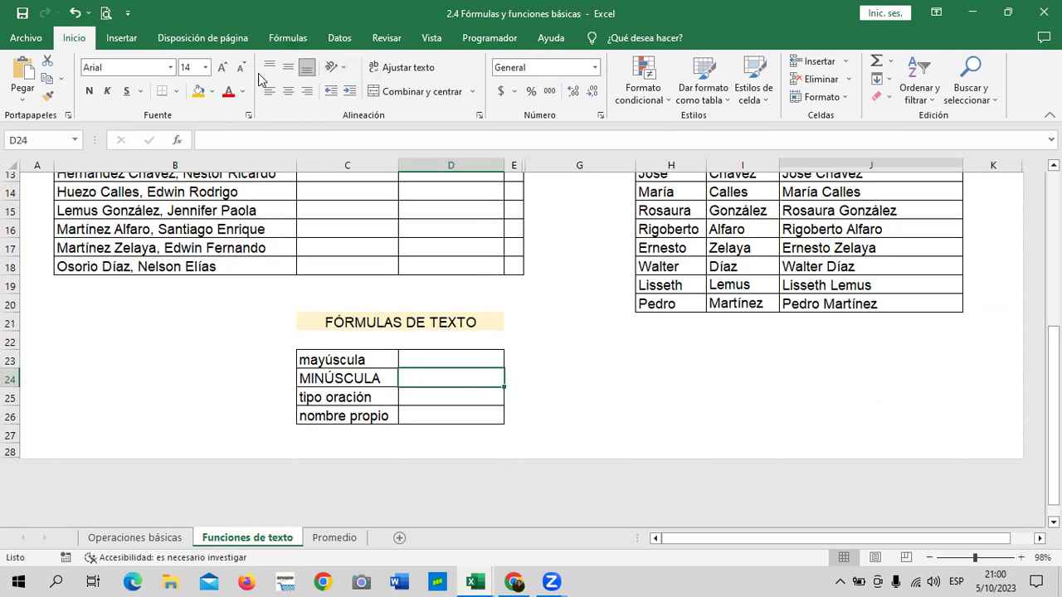
left_click_drag(636, 395, 701, 395)
left_click(368, 359)
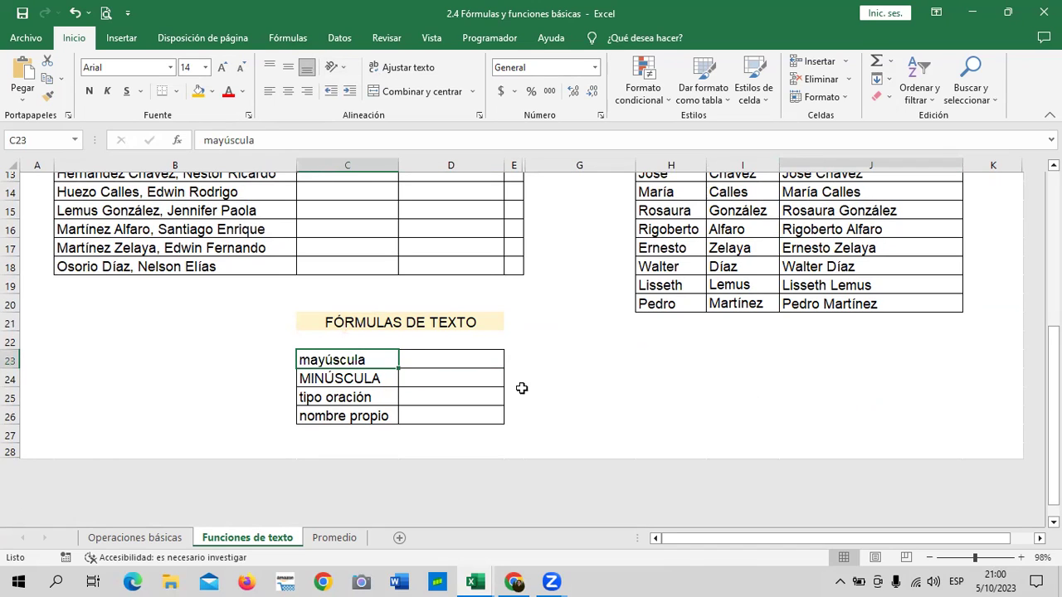
left_click(455, 363)
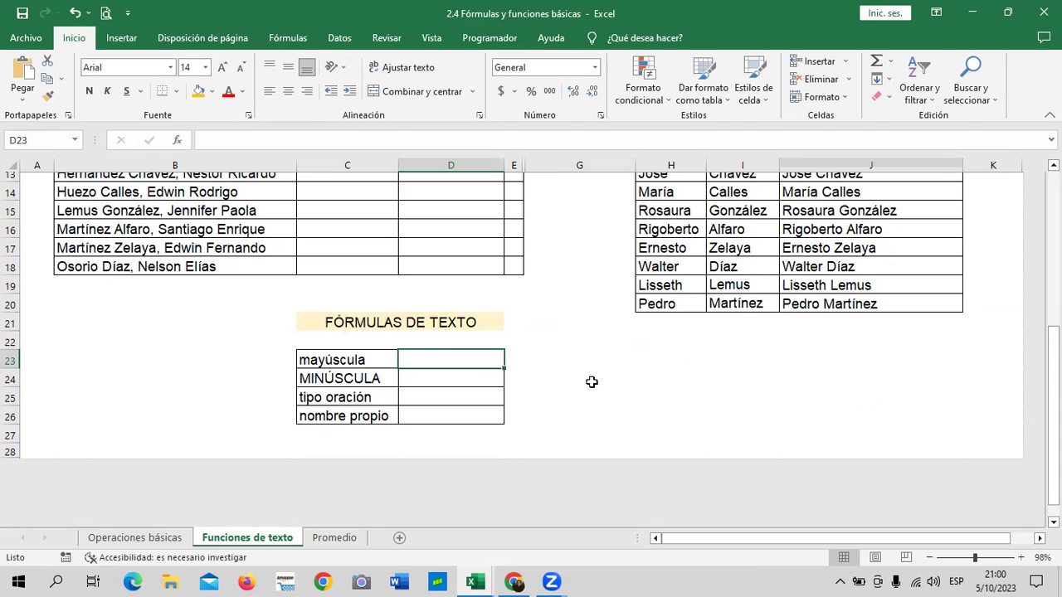
Step: Enter =MAYUSC(C23) in D23 so it shows MAYÚSCULA
type("=")
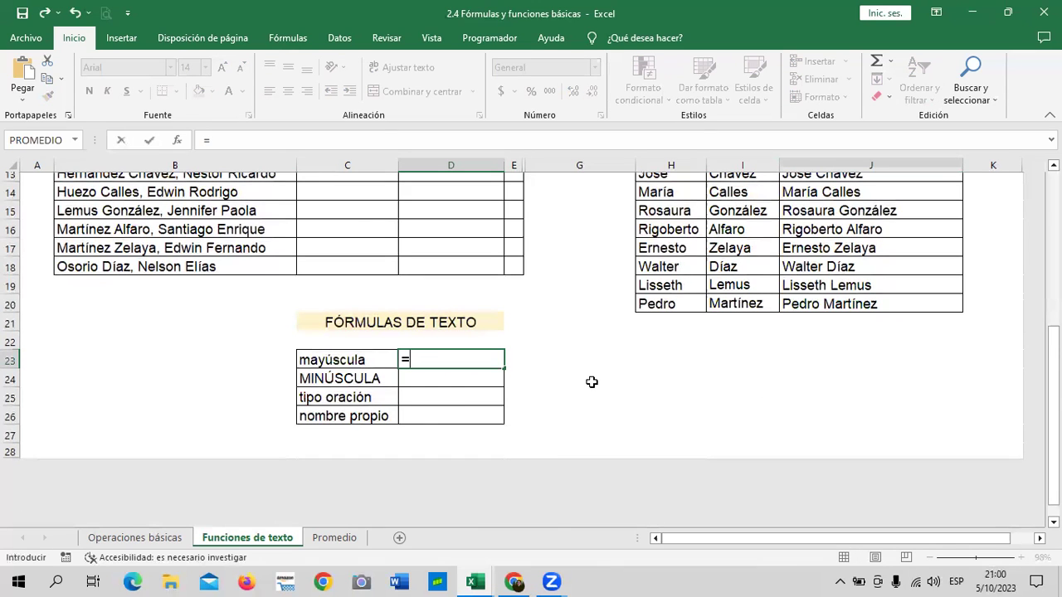
type("mayus")
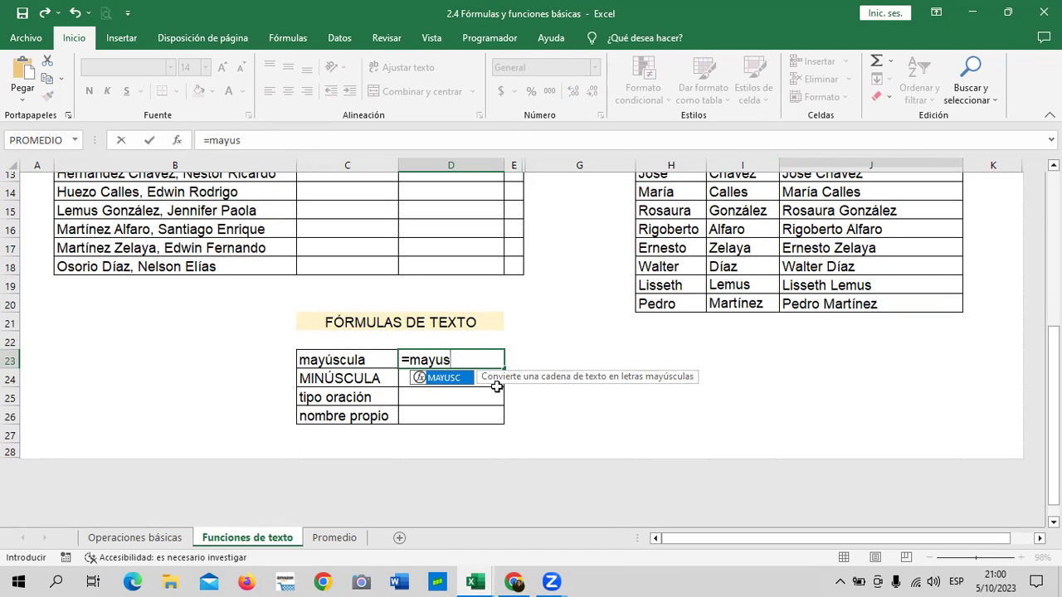
double_click(458, 379)
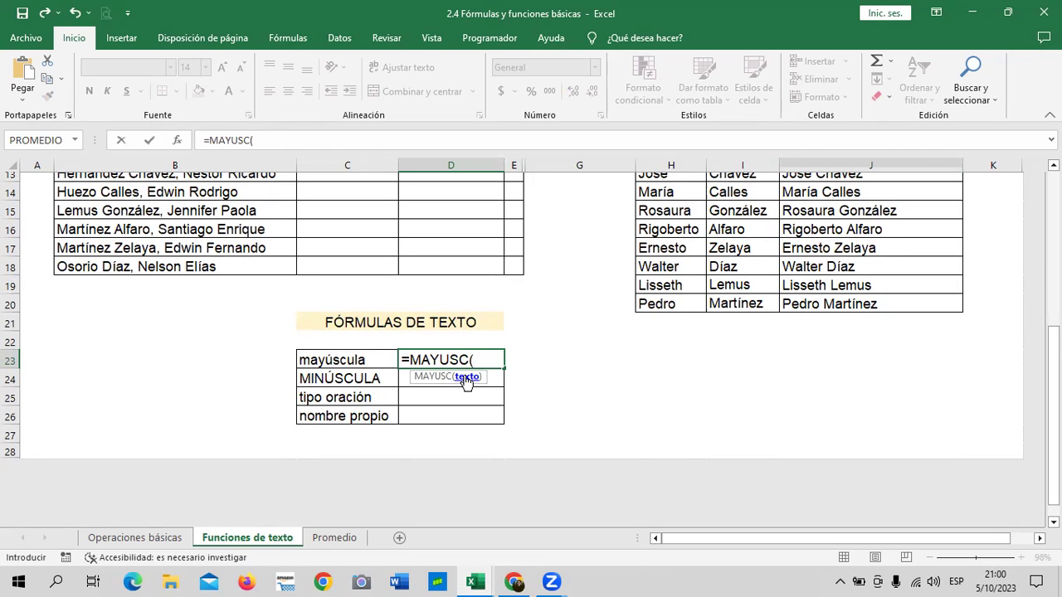
left_click(363, 360)
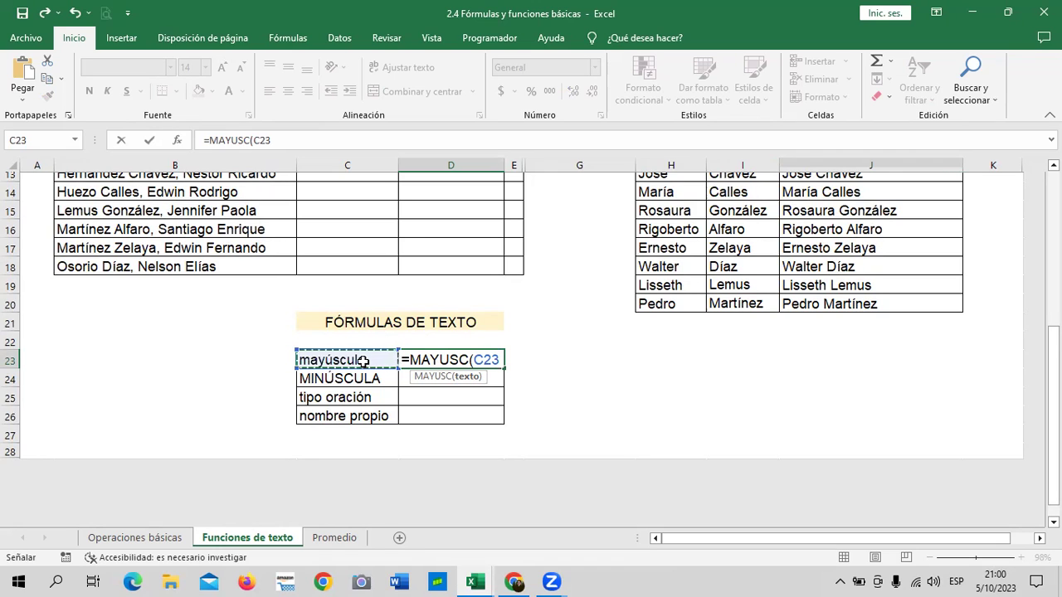
type(")")
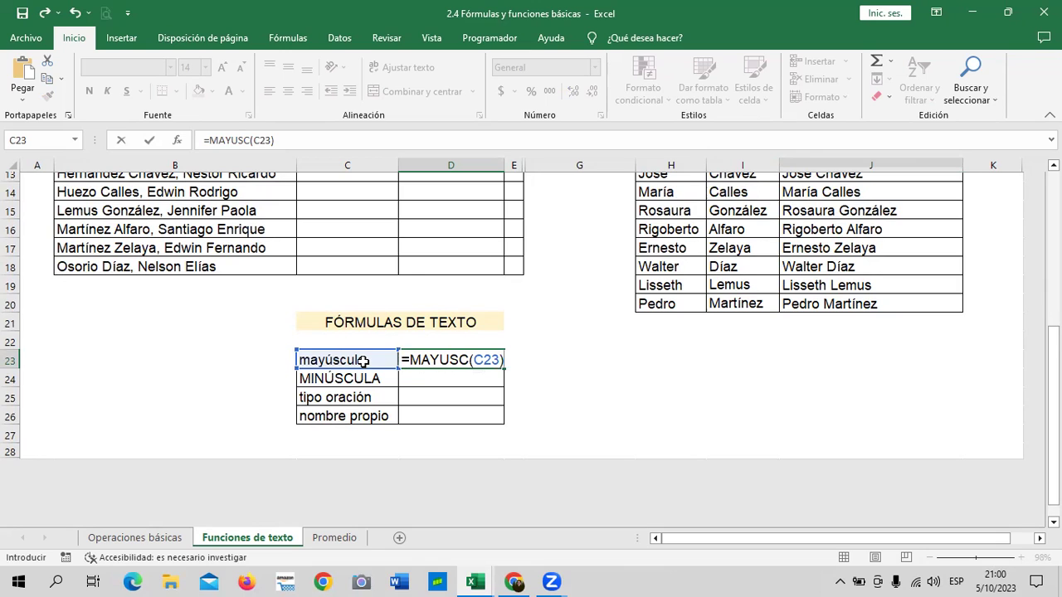
key("Return")
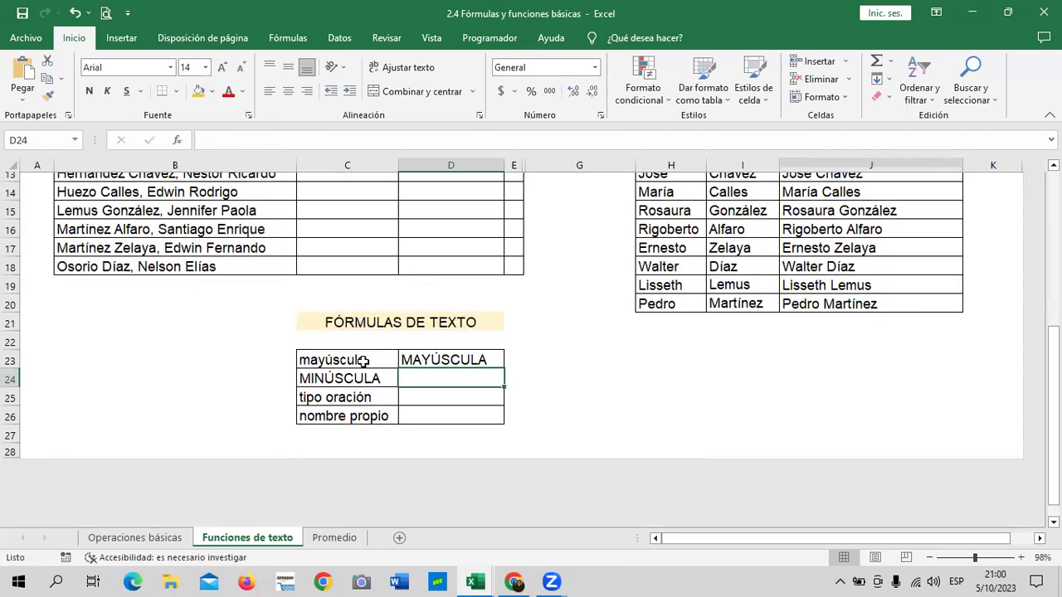
left_click(440, 362)
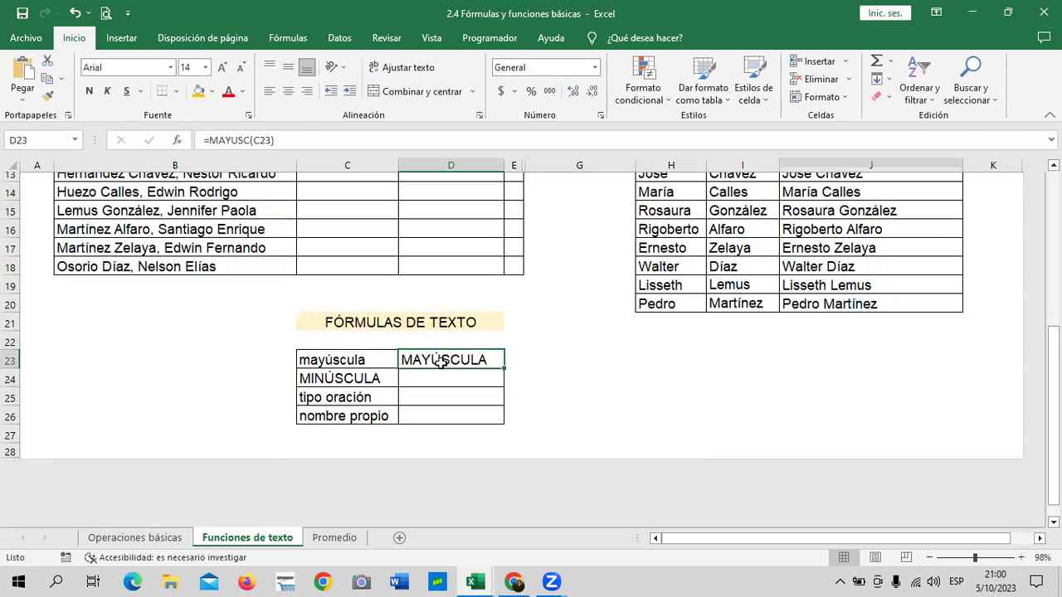
left_click(358, 360)
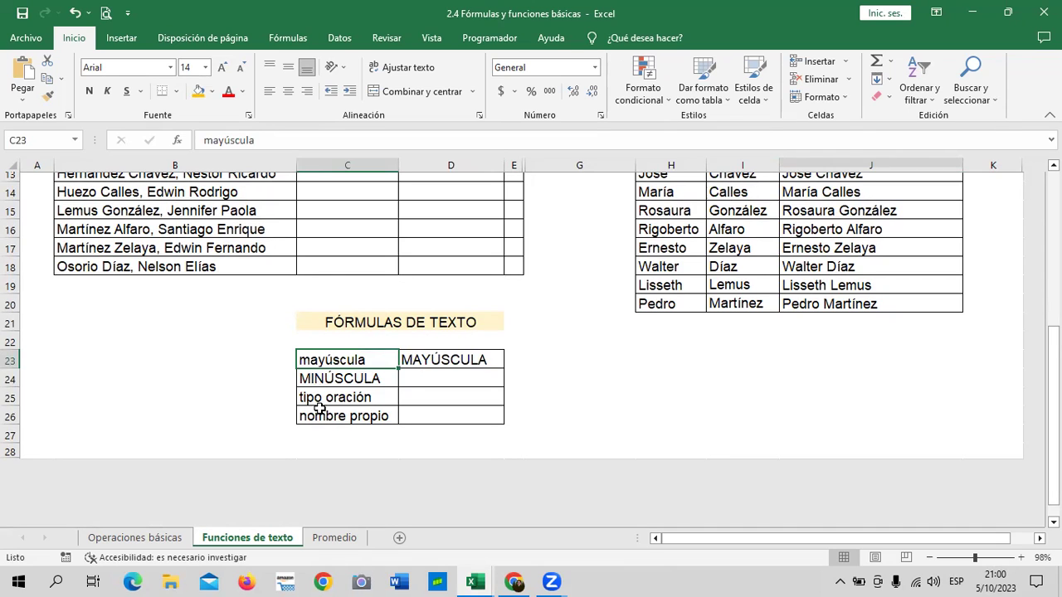
left_click(428, 377)
type("=")
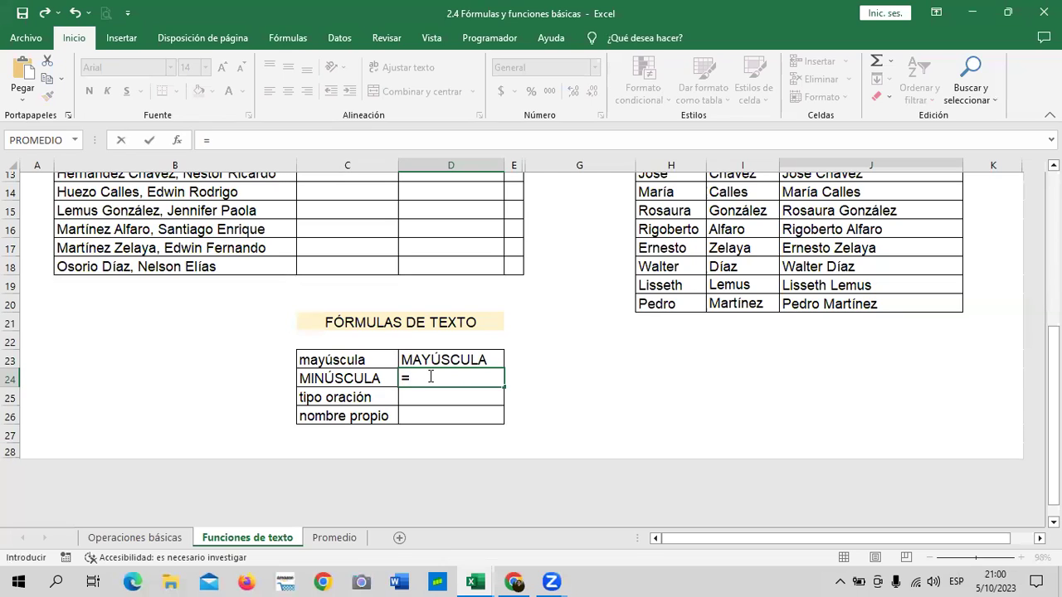
type("mins")
key("BackSpace")
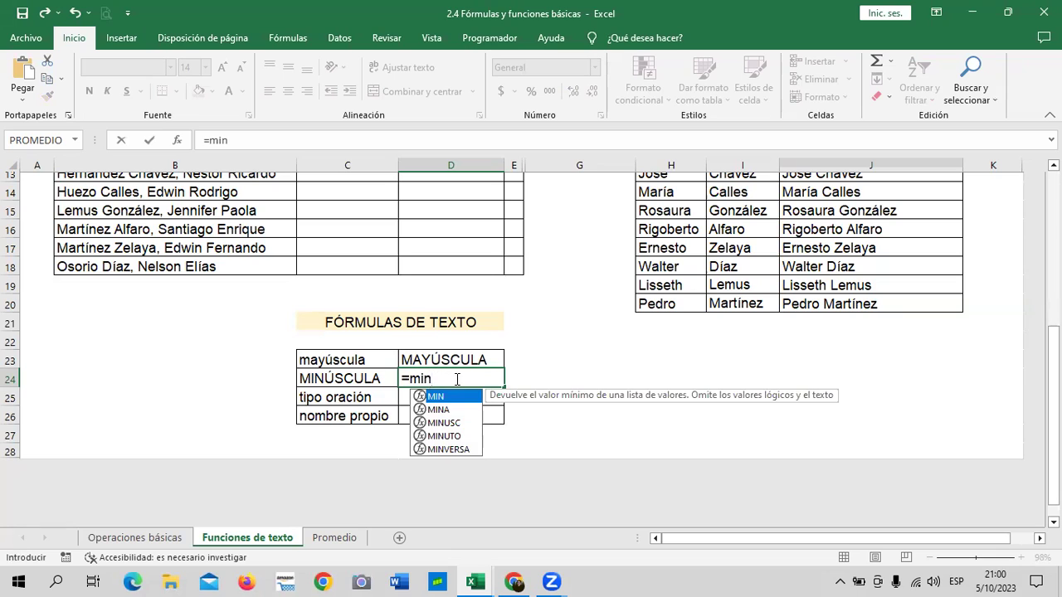
double_click(448, 423)
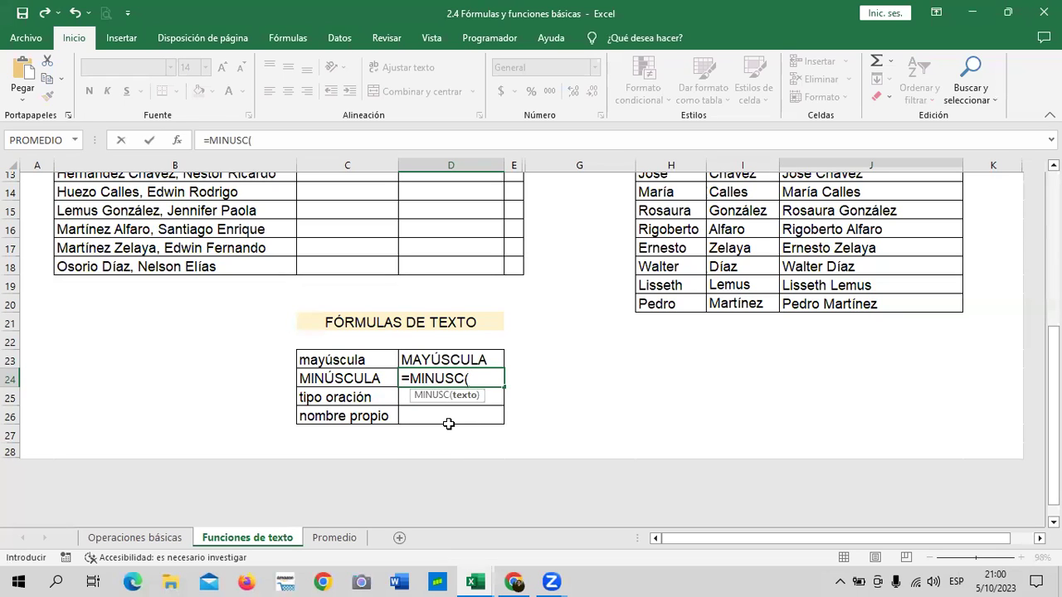
left_click(355, 378)
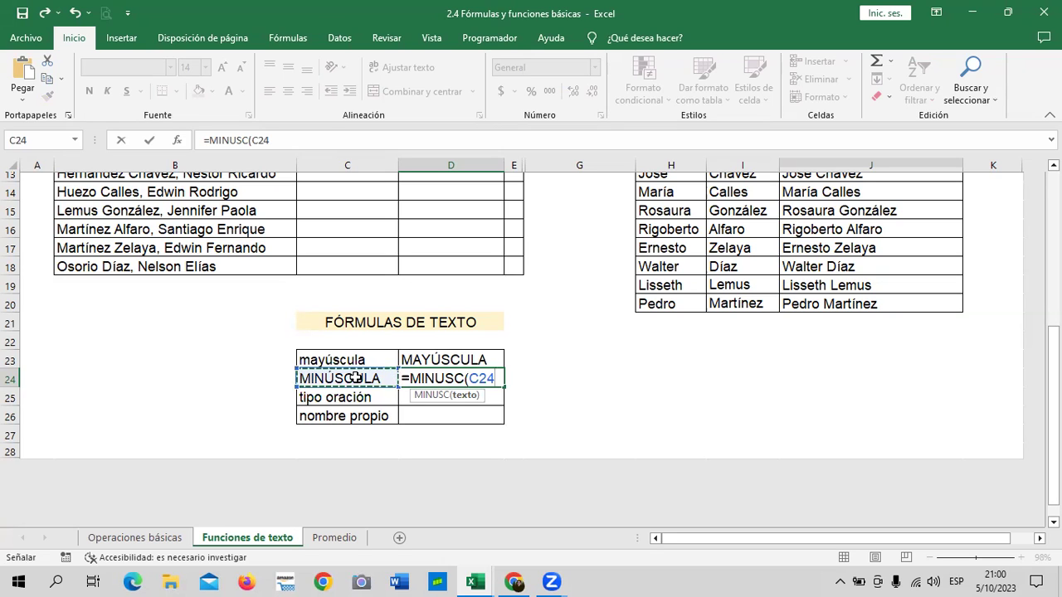
type(")")
key("Return")
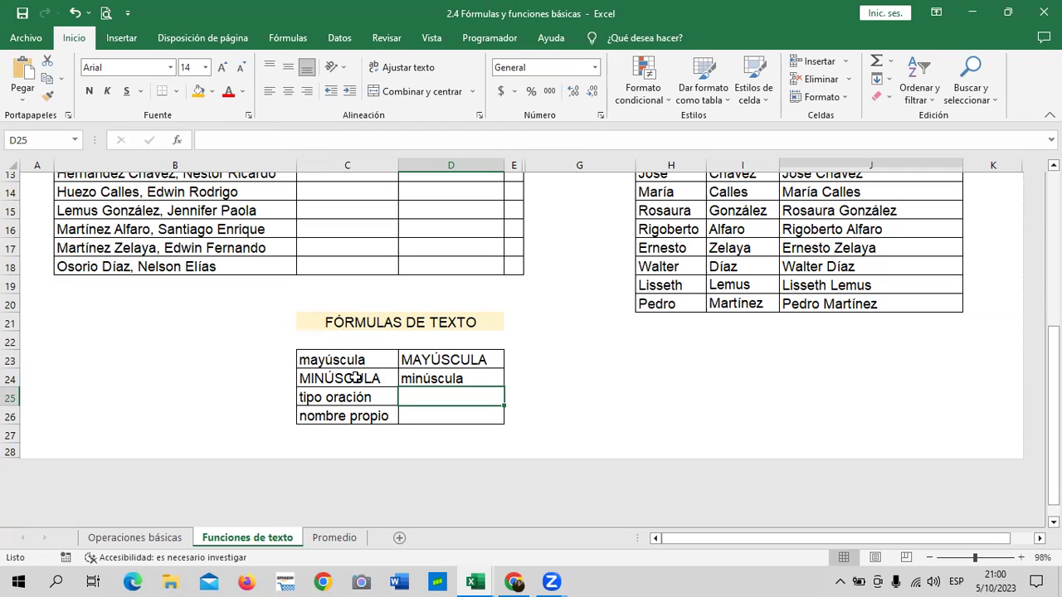
left_click(328, 396)
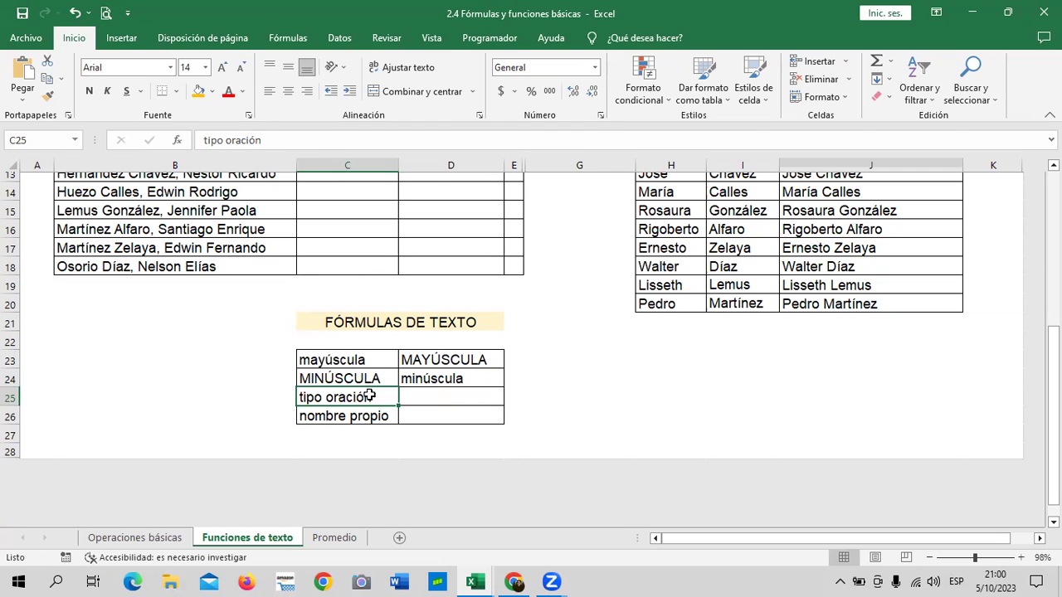
Step: Zoom to 100% and enter =NOMPROPIO(C25) in D25, showing Tipo Oración
scroll(360, 386, "down", 1)
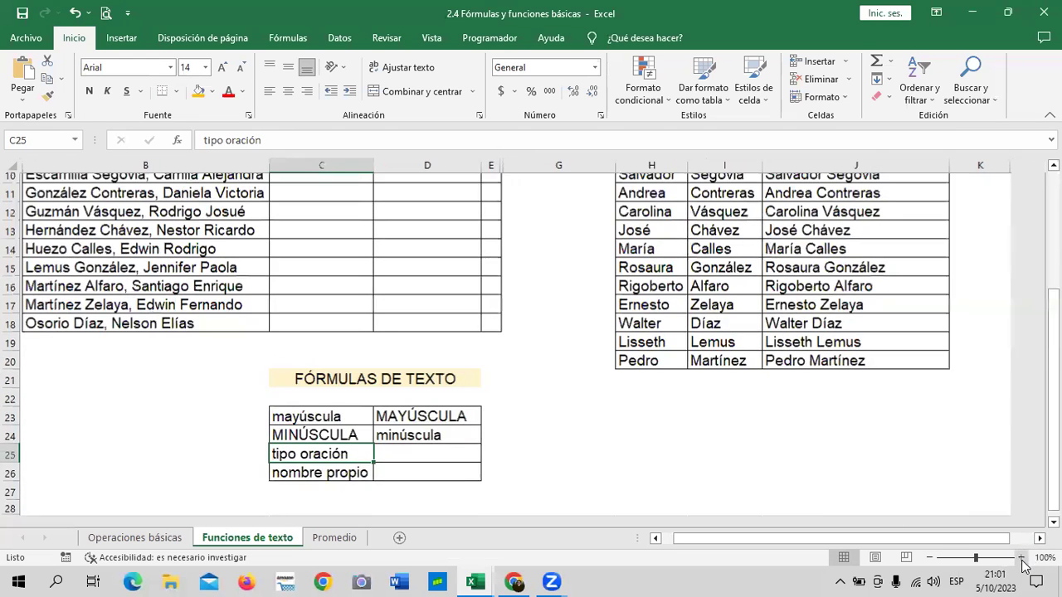
left_click(1021, 558)
scroll(703, 450, "down", 3)
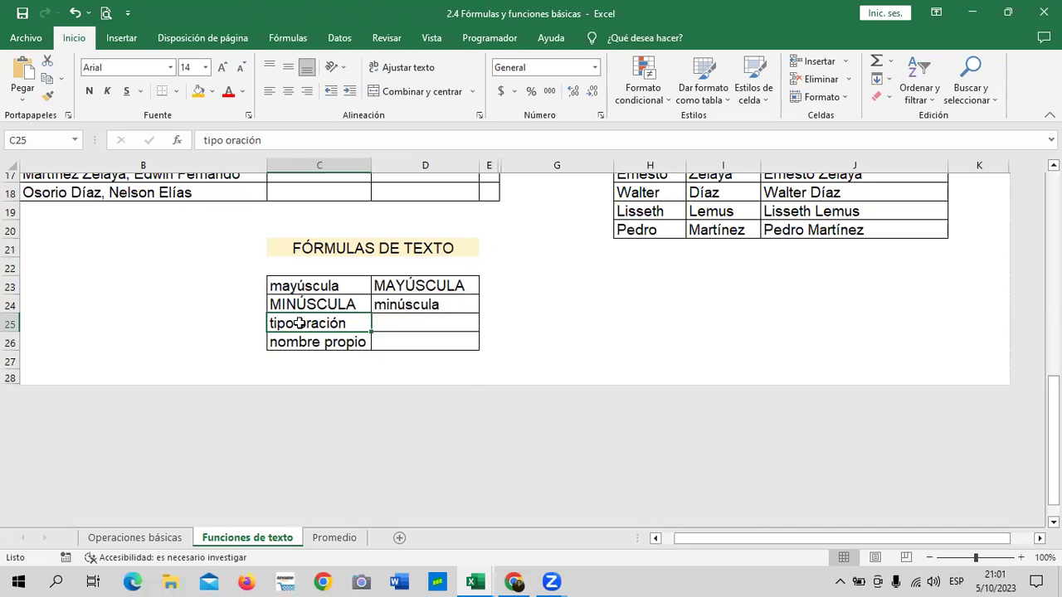
left_click(409, 322)
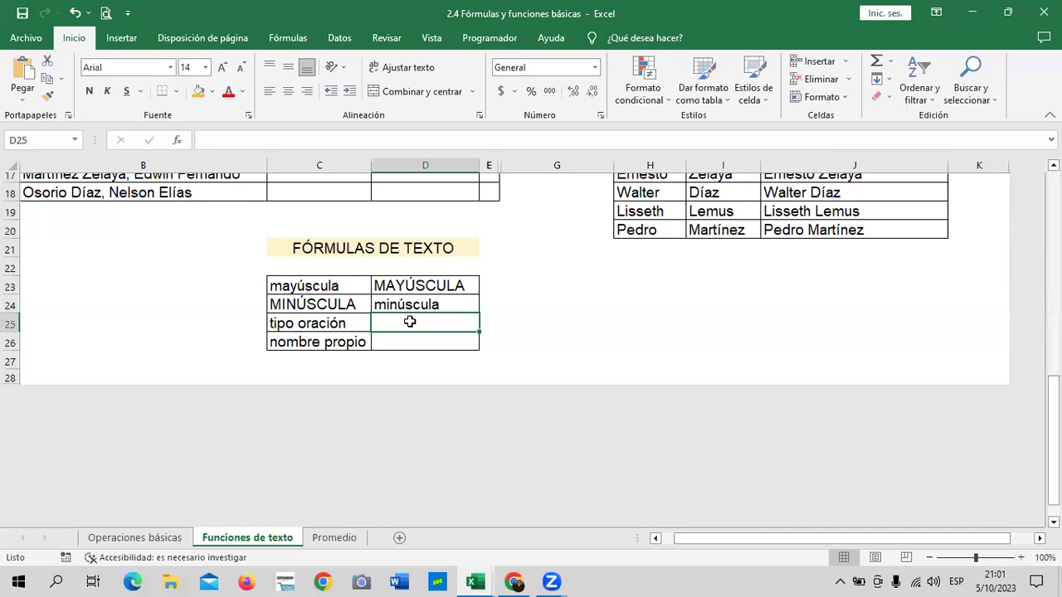
type("=no")
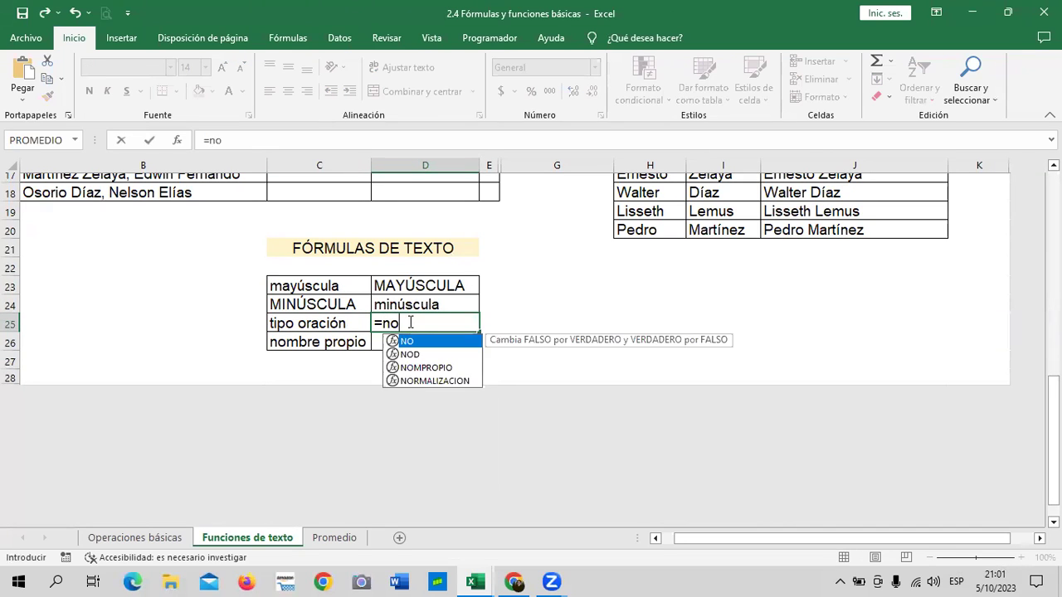
type("m")
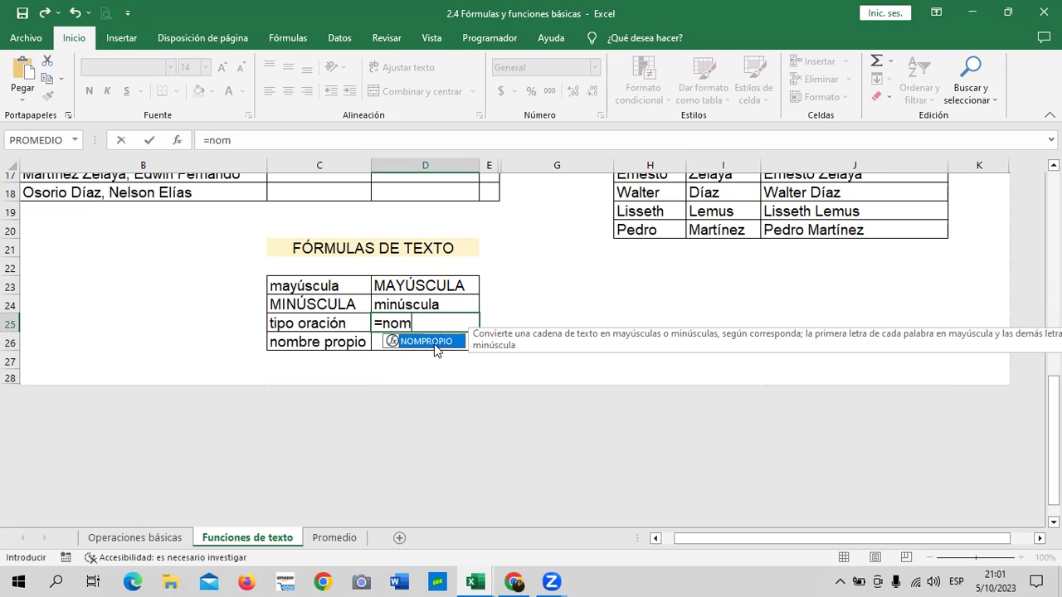
double_click(429, 343)
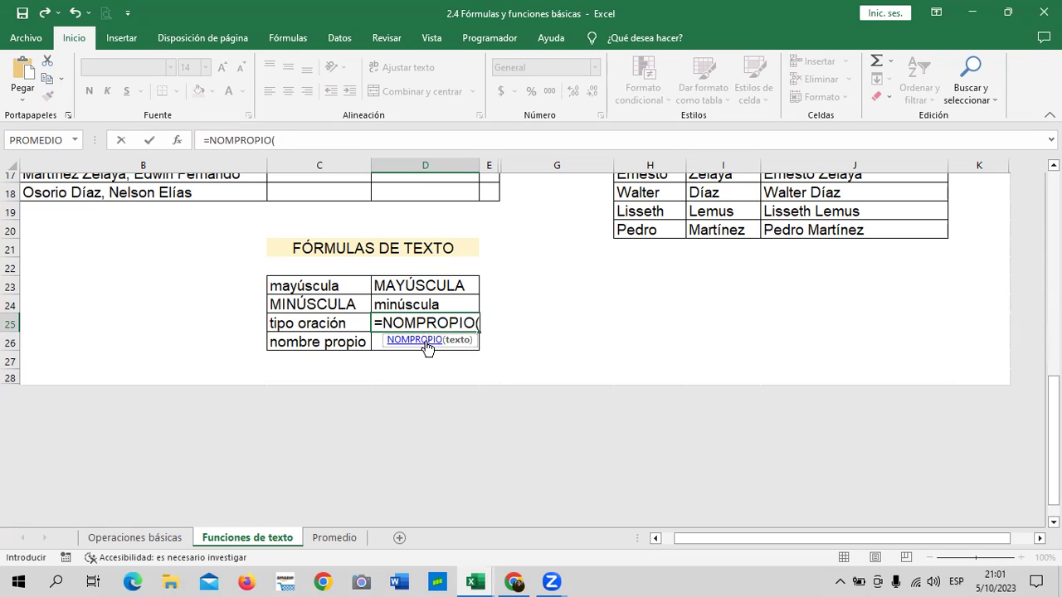
left_click(340, 324)
type(")")
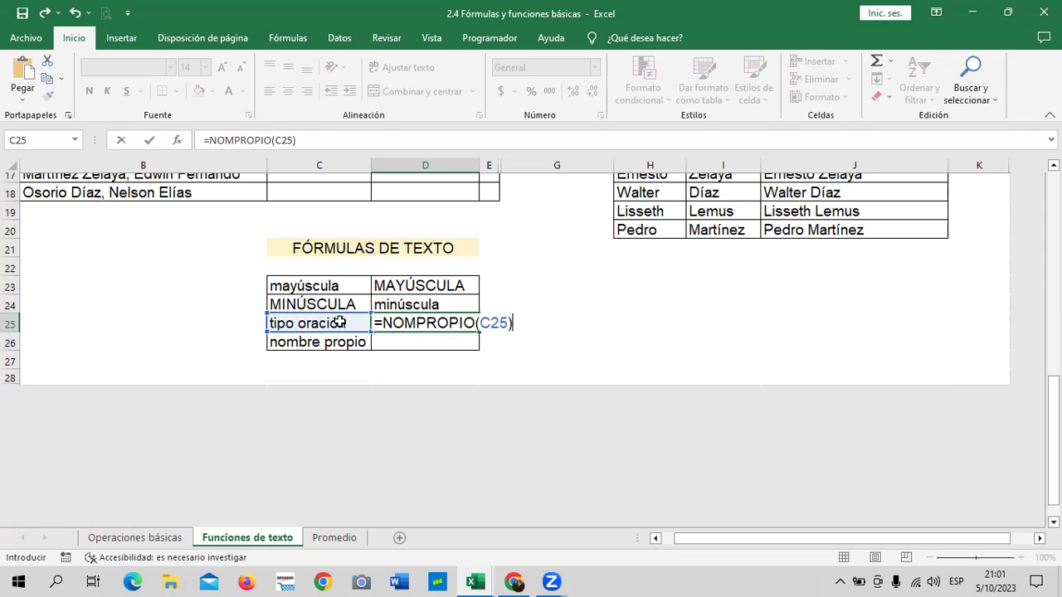
key("Return")
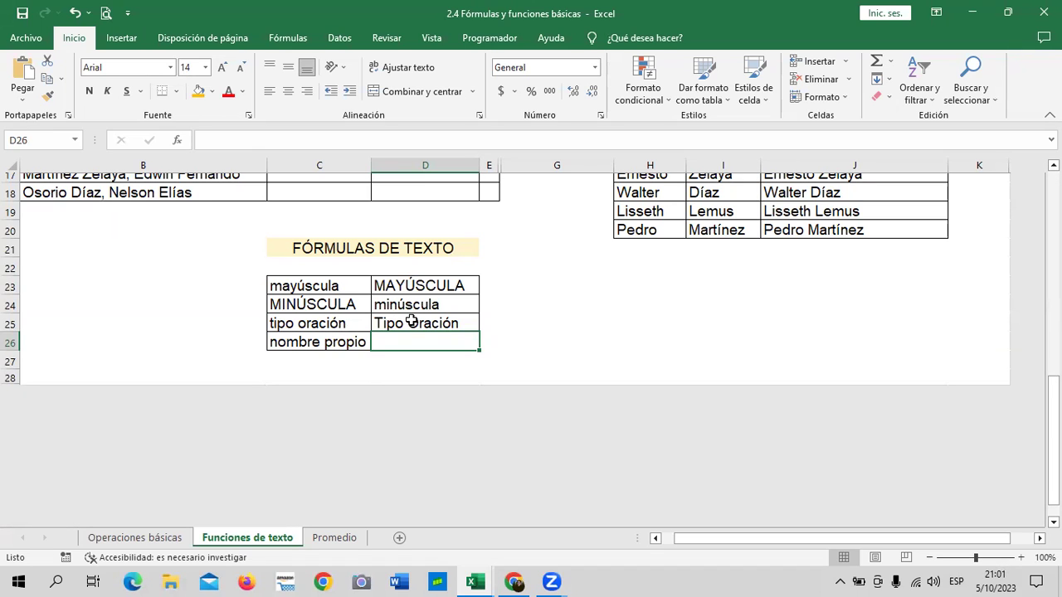
left_click(339, 323)
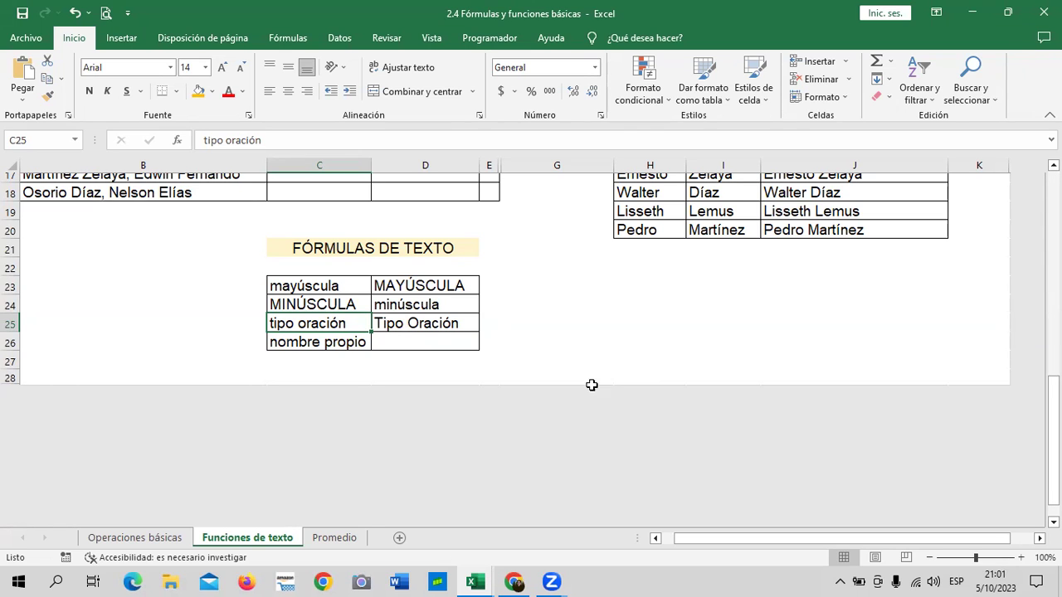
Step: Enter =NOMPROPIO(C26) in D26 so it displays Nombre Propio
left_click(437, 340)
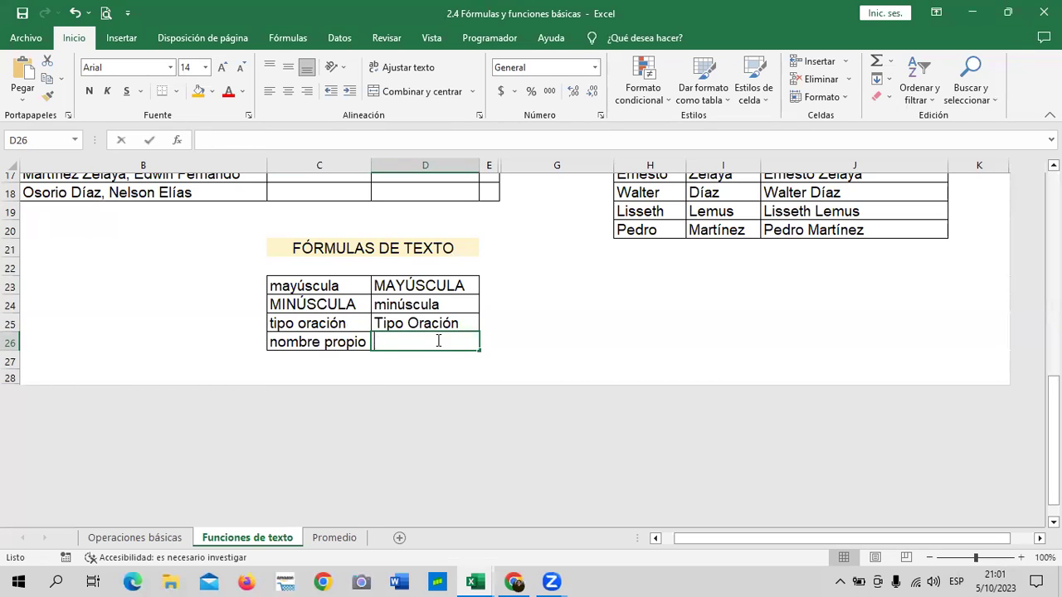
type("=nom")
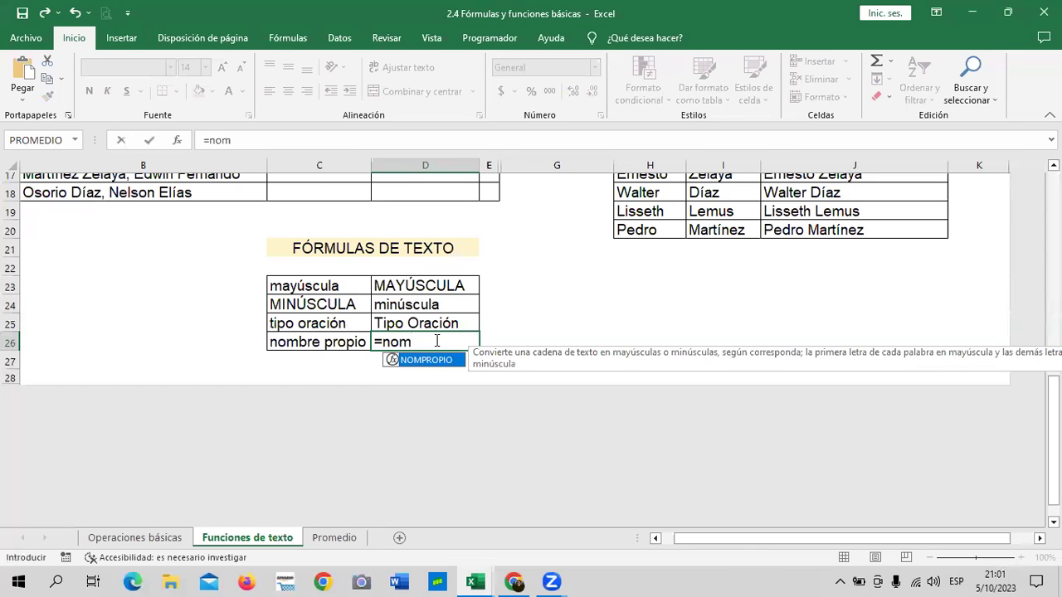
double_click(445, 358)
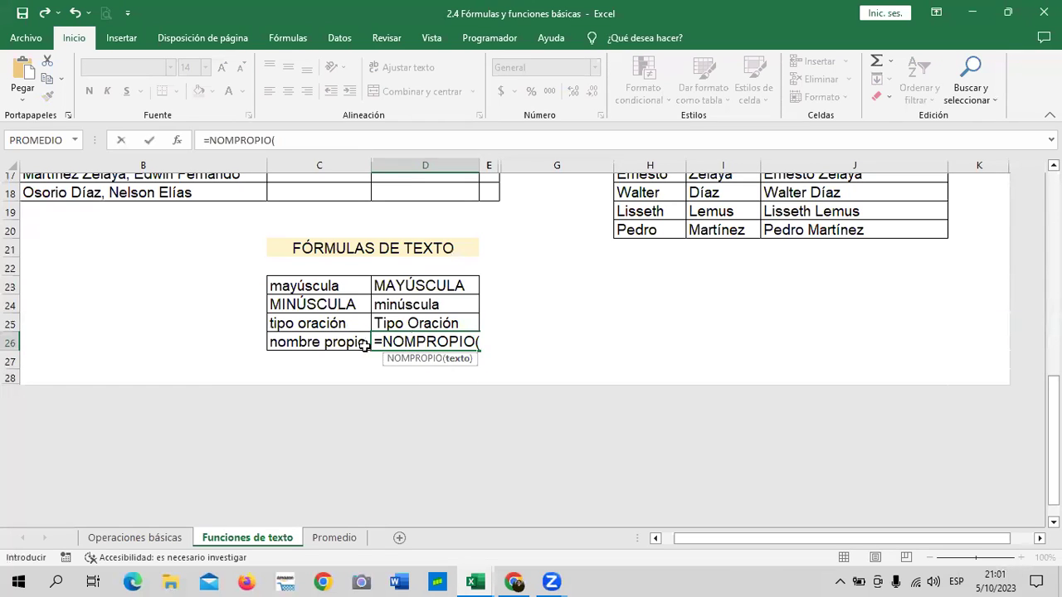
left_click(304, 340)
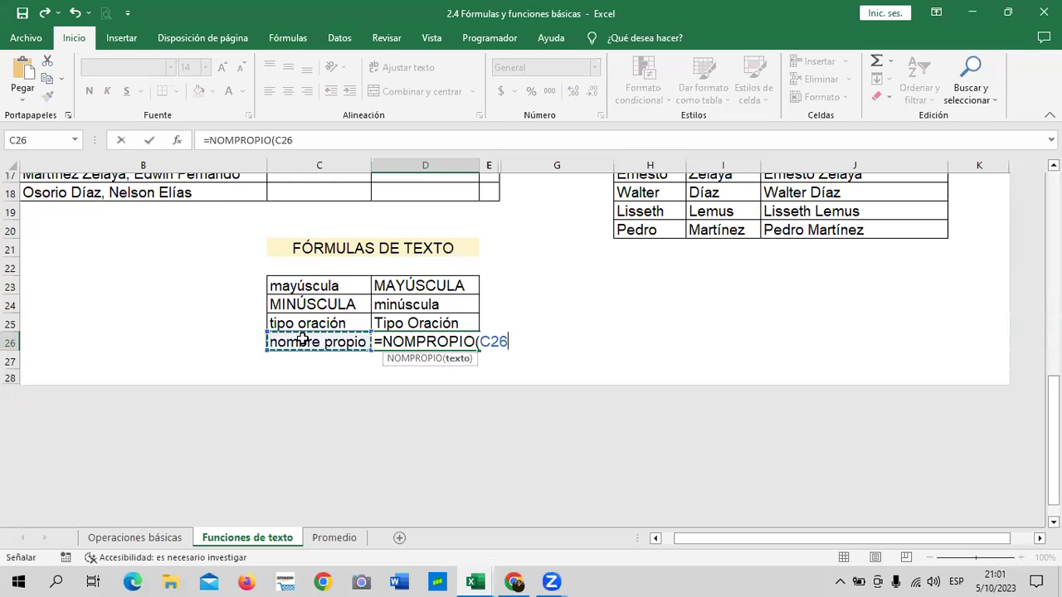
type(")")
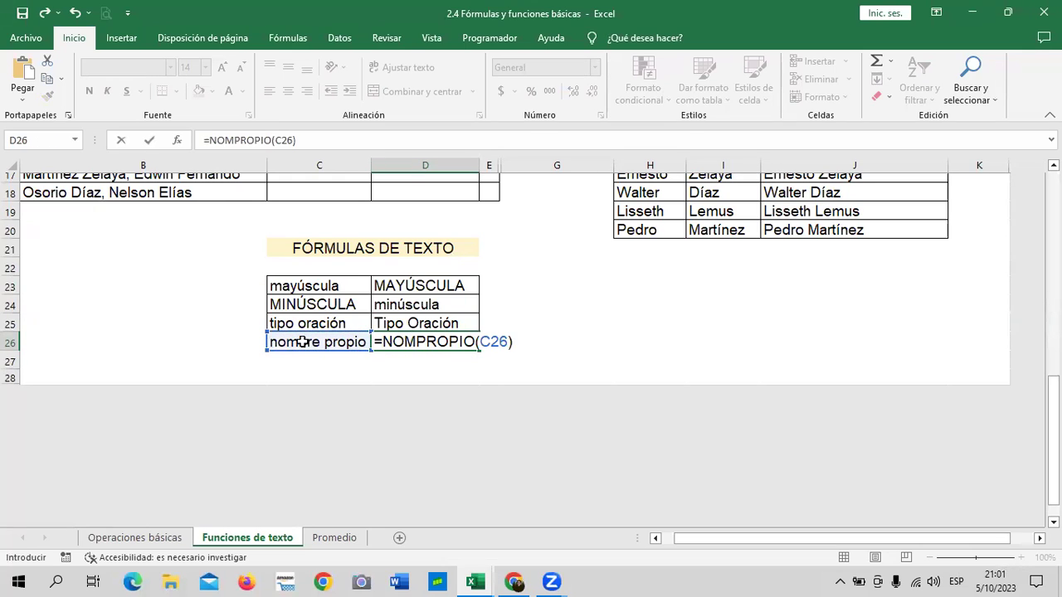
key("Return")
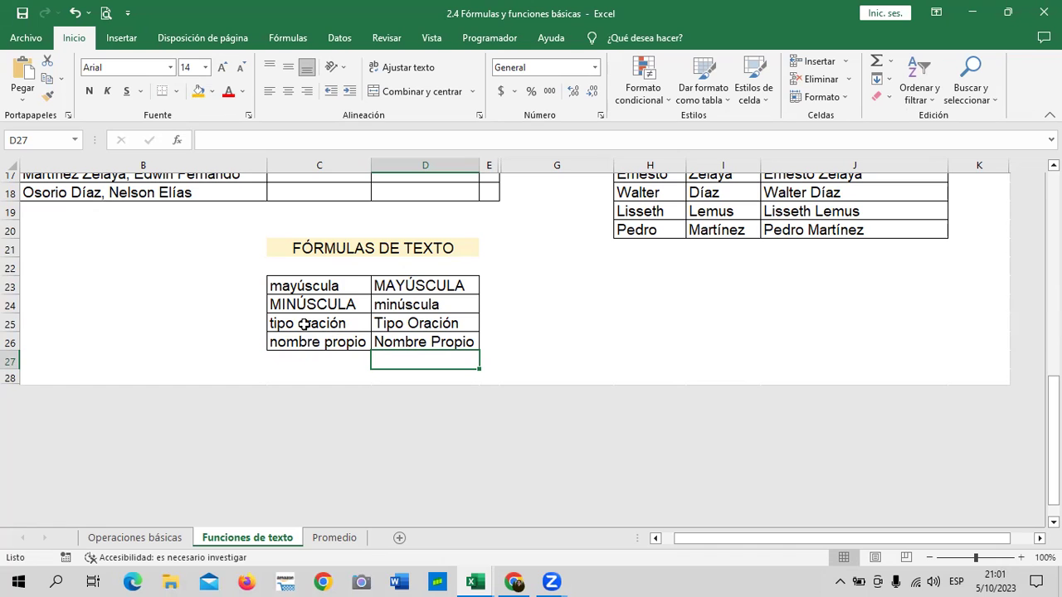
Step: Widen columns F and E so the CONCATENAR table shifts right
scroll(384, 290, "up", 4)
scroll(386, 287, "up", 2)
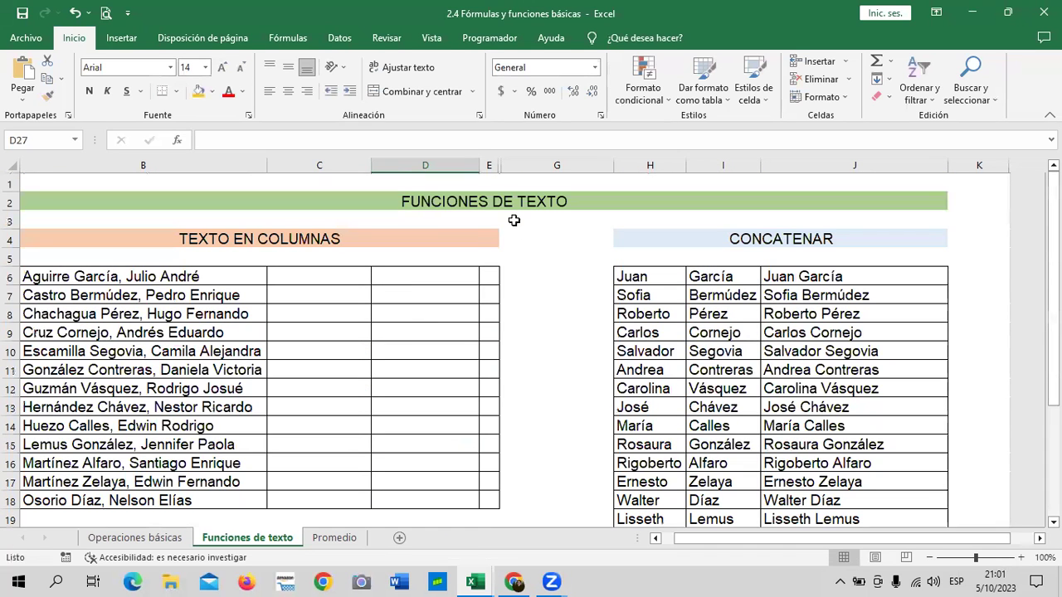
left_click_drag(501, 165, 526, 165)
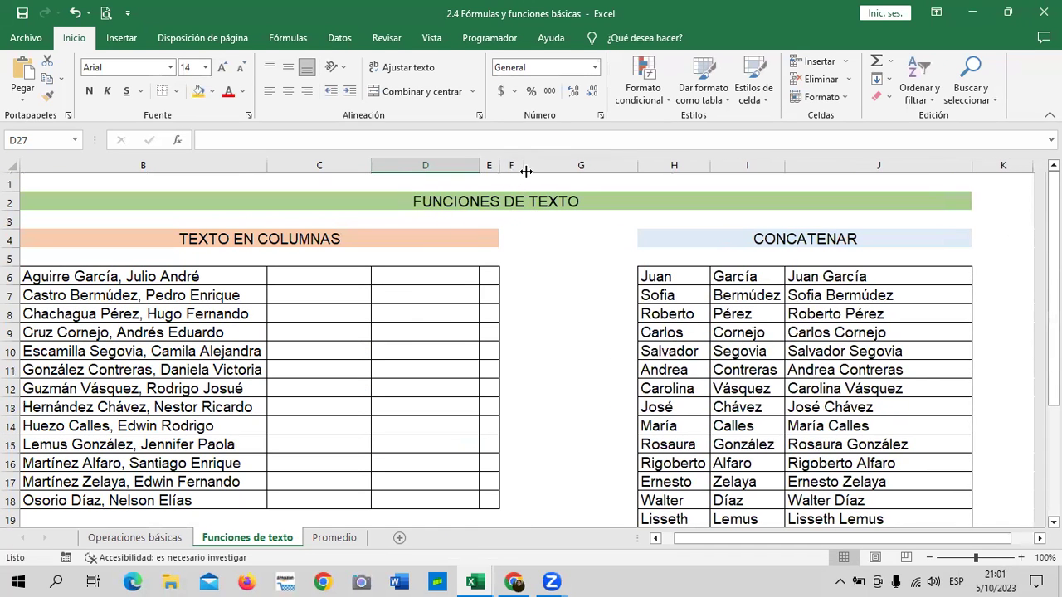
left_click(305, 273)
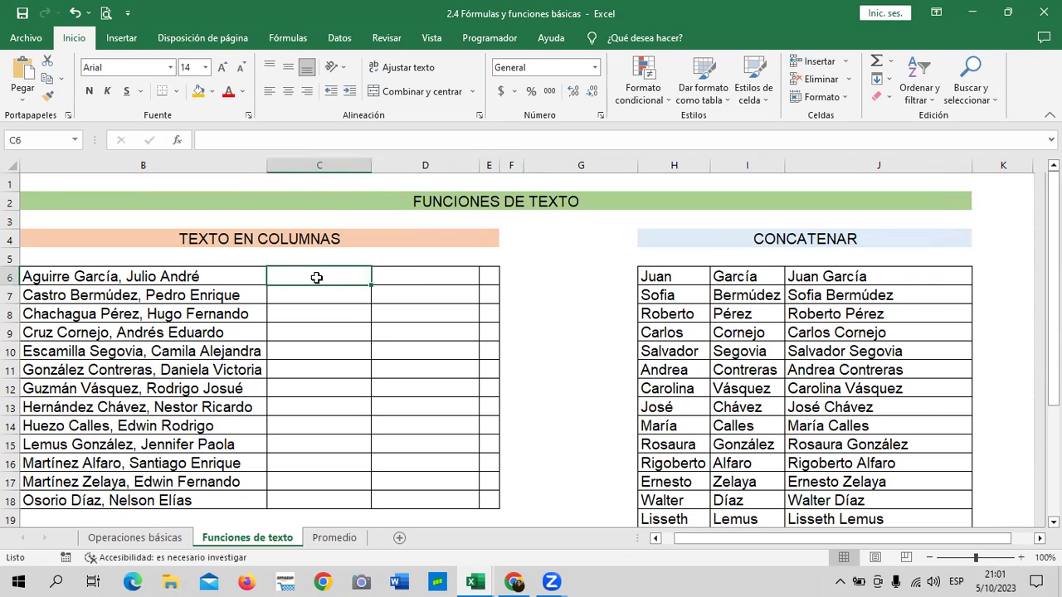
left_click(393, 280)
left_click(490, 277)
left_click_drag(499, 166, 580, 166)
Step: Scroll down and inspect the formula in D26
scroll(478, 309, "down", 1)
scroll(451, 339, "down", 1)
scroll(451, 340, "down", 1)
scroll(450, 339, "down", 1)
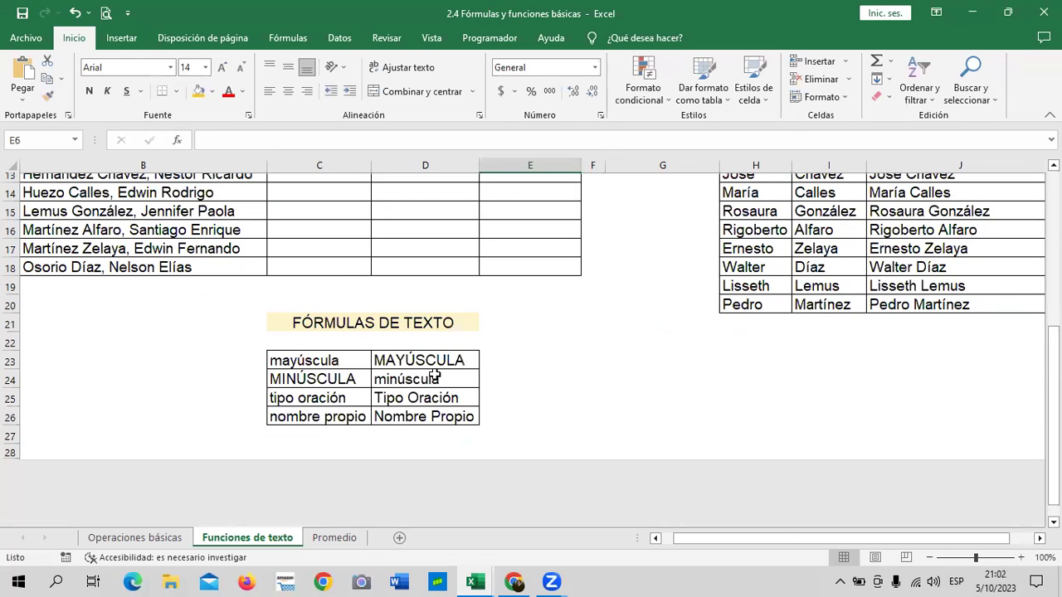
left_click(405, 416)
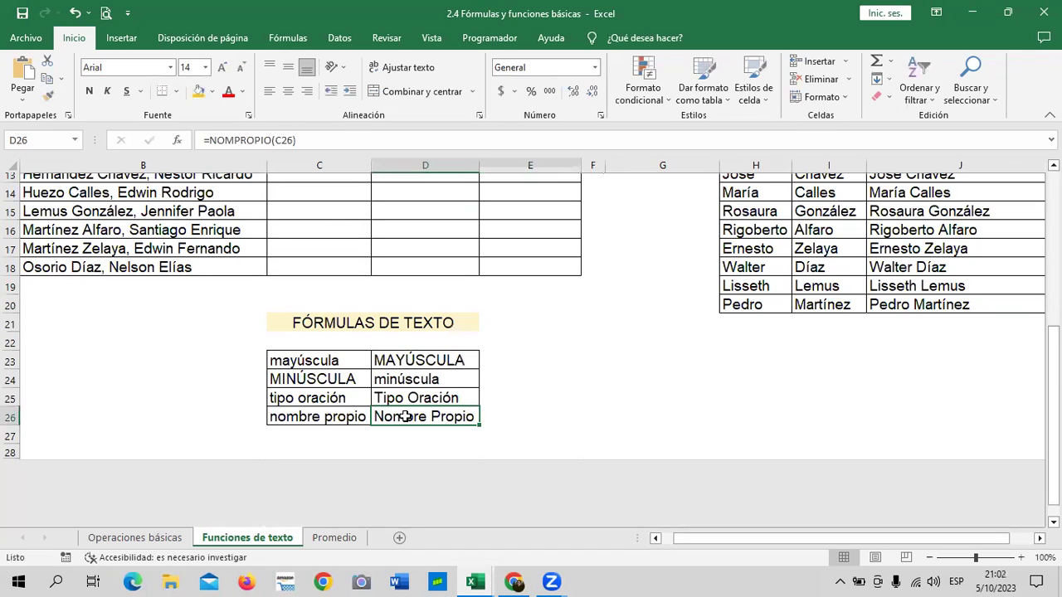
left_click(571, 383)
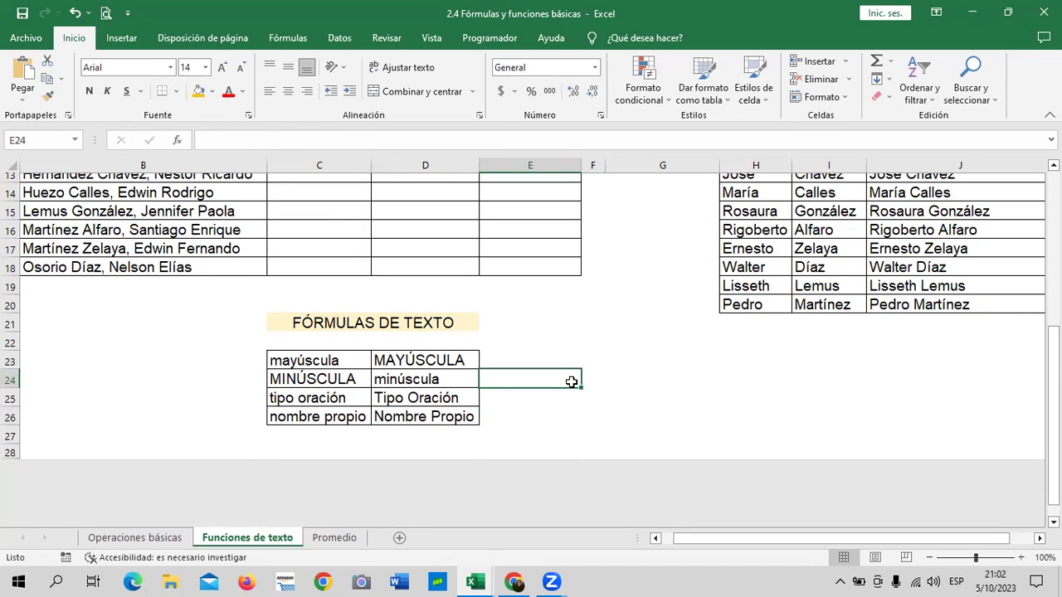
Step: Add extra spaces between Osorio and Díaz in B18, then recheck D26
left_click(218, 267)
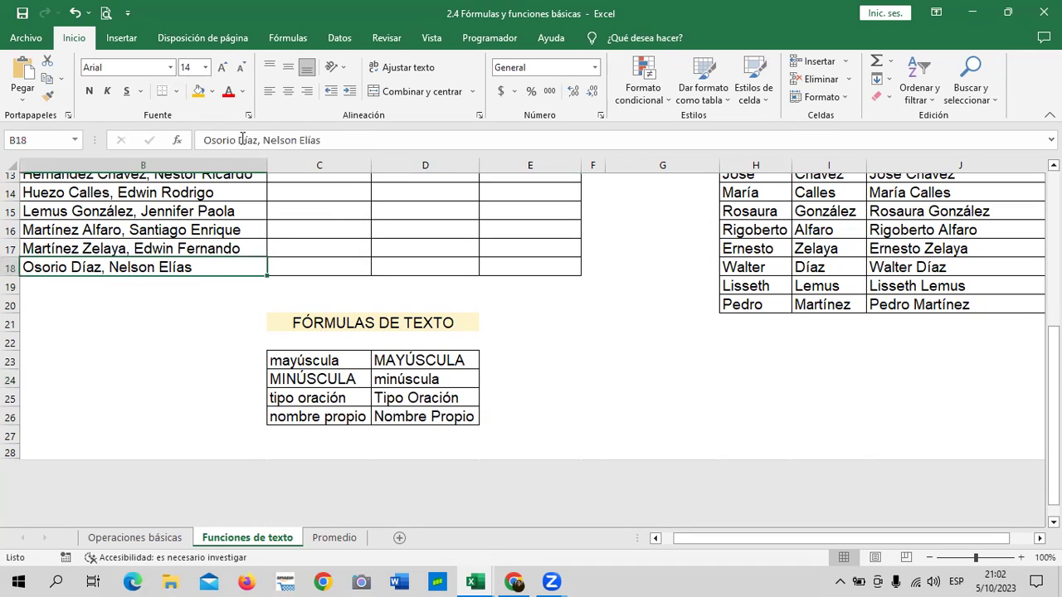
left_click(242, 140)
key("Return")
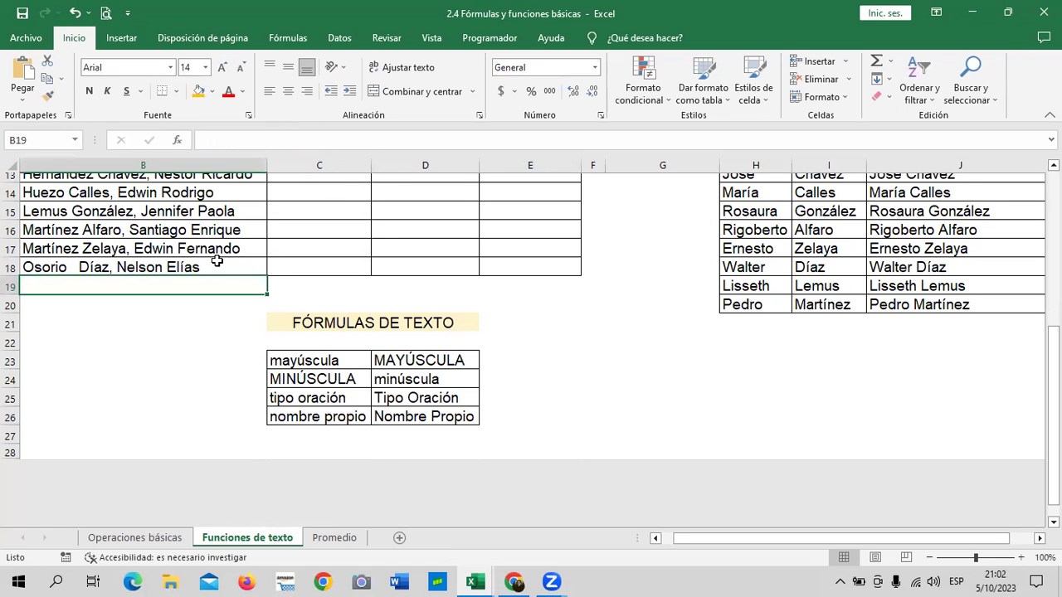
left_click(217, 261)
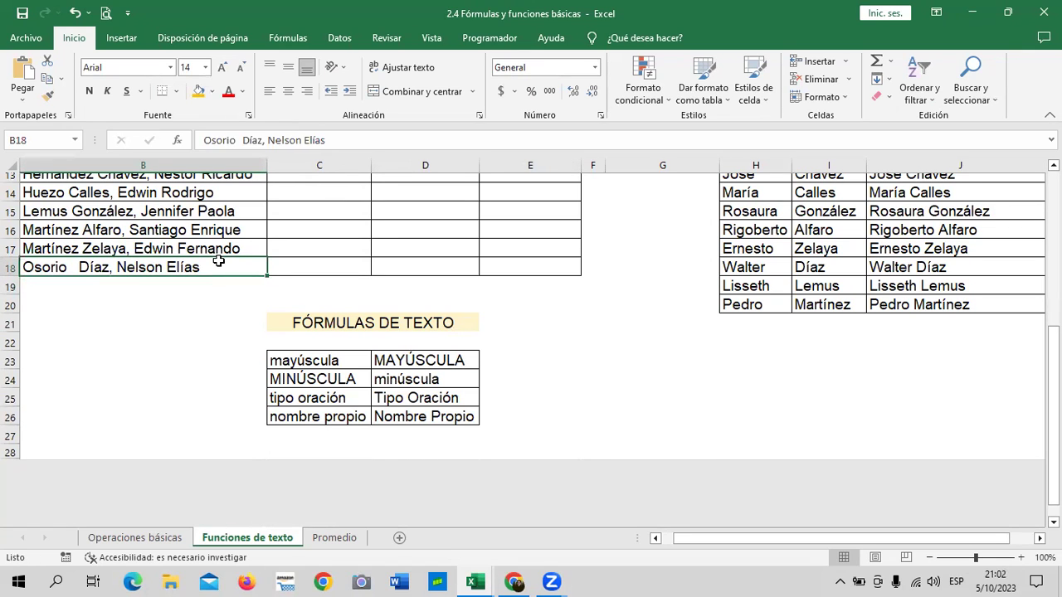
left_click(427, 416)
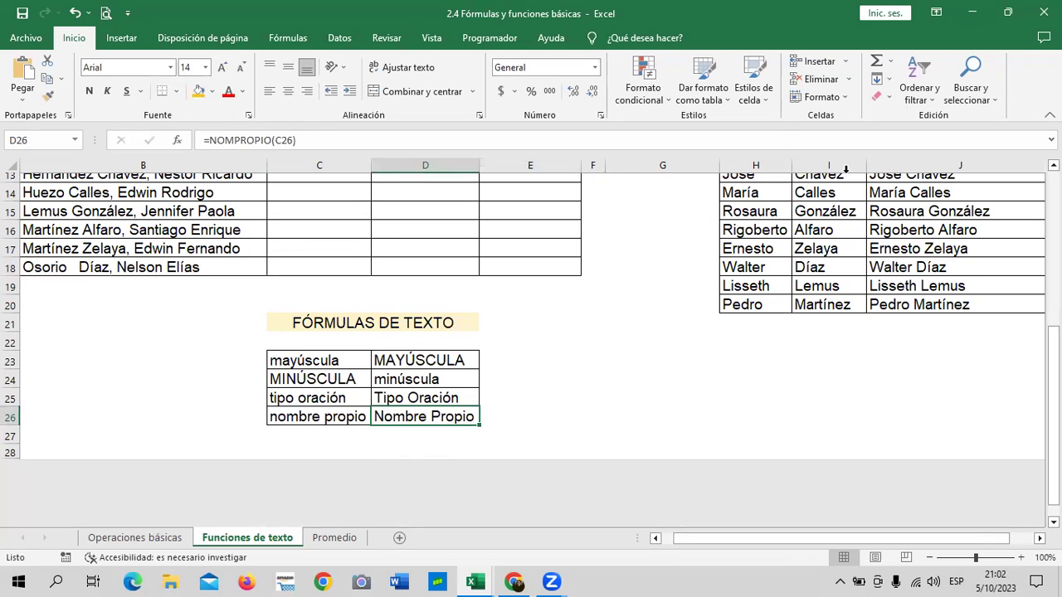